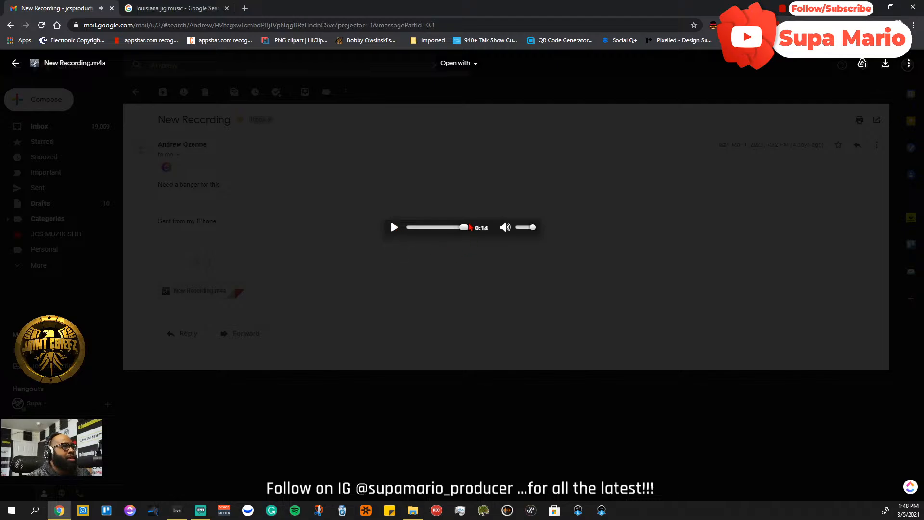
- Replay the New Recording.m4a attachment from the beginning, then pause it
left_click_drag(459, 228, 408, 232)
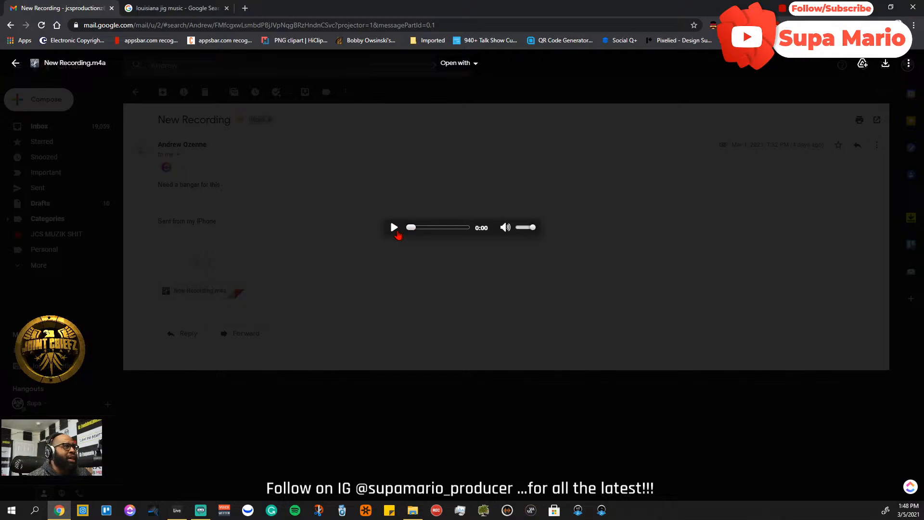
left_click(394, 228)
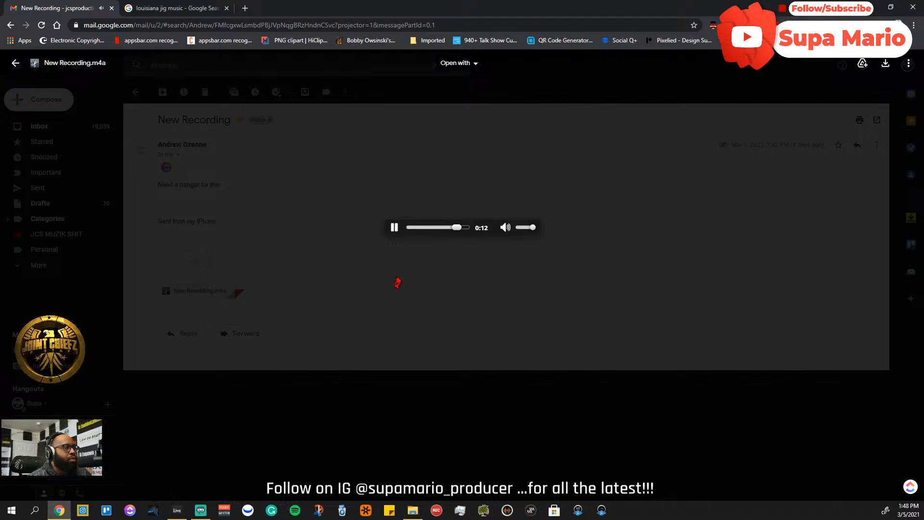
left_click(398, 230)
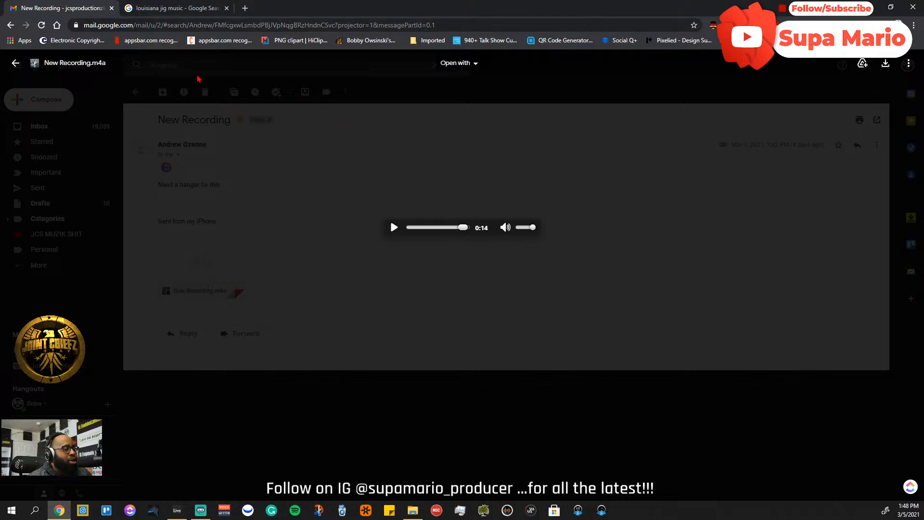
- Open the Cajun Jig Wikipedia article from the louisiana jig music search results, read it, and return to the results
left_click(158, 11)
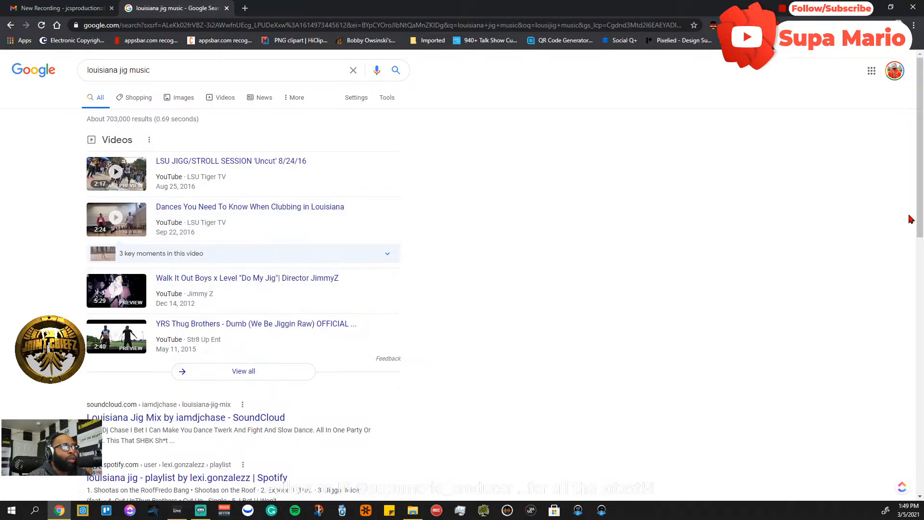
left_click_drag(919, 216, 919, 327)
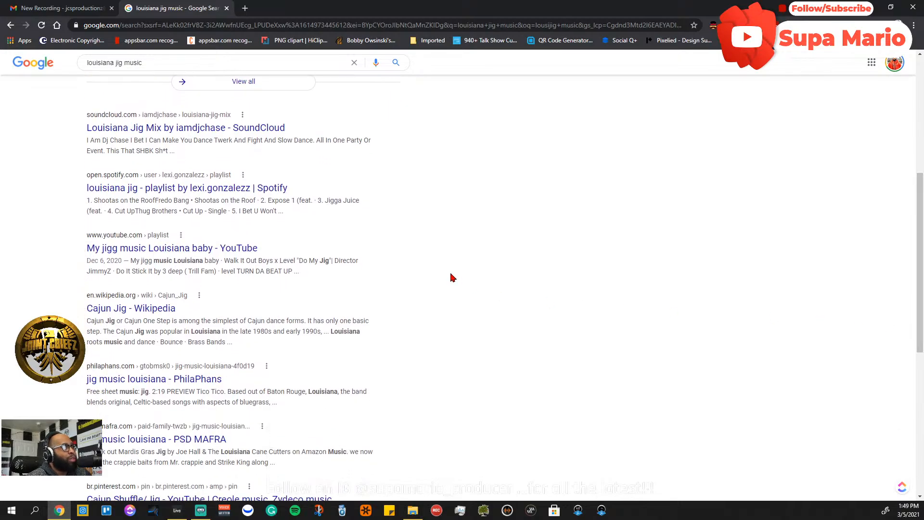
left_click(143, 309)
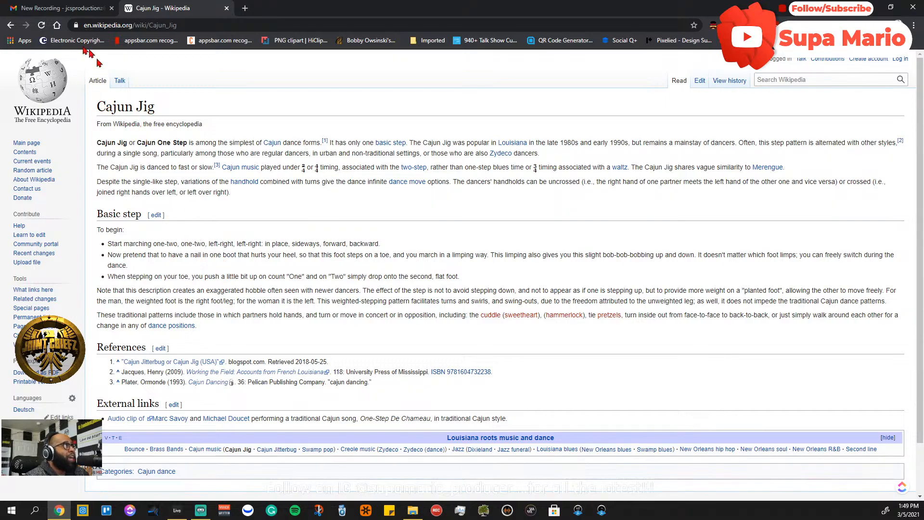
left_click(10, 25)
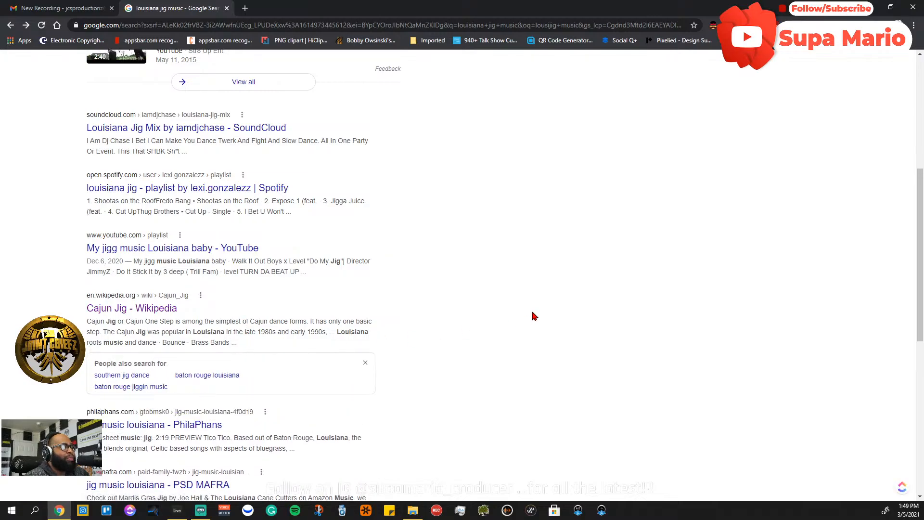
- Watch the "LSU JIGG/STROLL SESSION 'Uncut' 8/24/16" video from the search results
left_click_drag(921, 268, 921, 218)
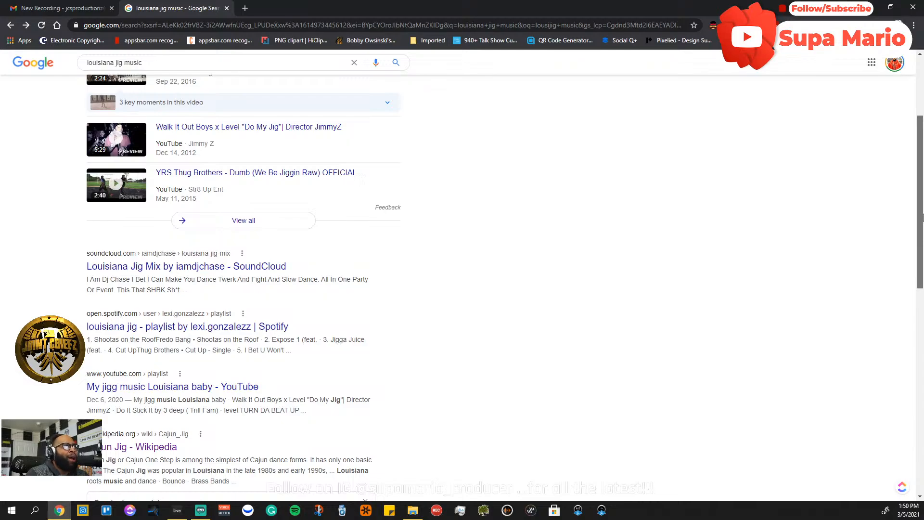
left_click_drag(921, 212, 922, 162)
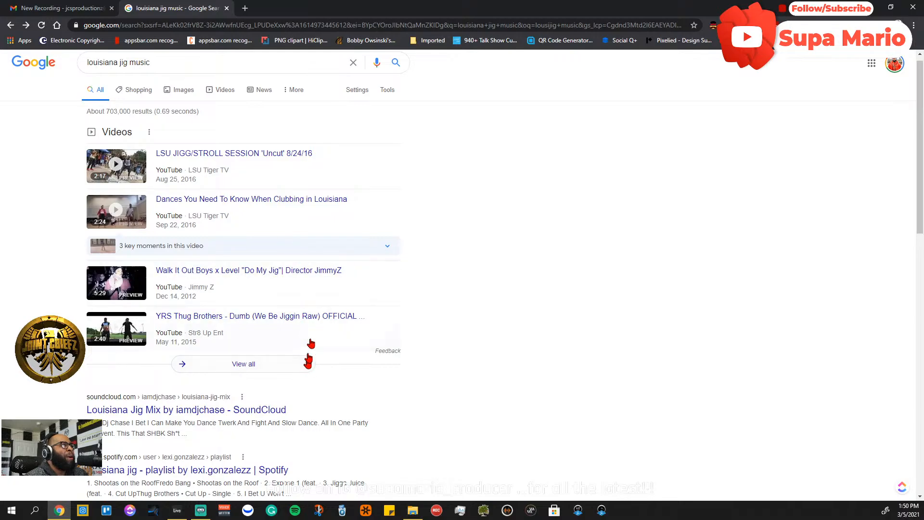
left_click(223, 164)
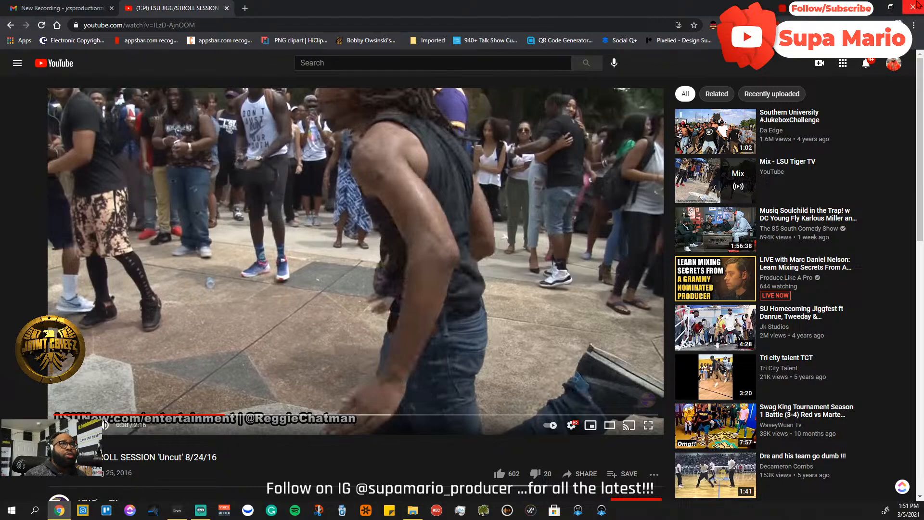
- Close the browser, switch to Ableton Live's Session View, and open the hook samle clip on track 10
left_click(917, 6)
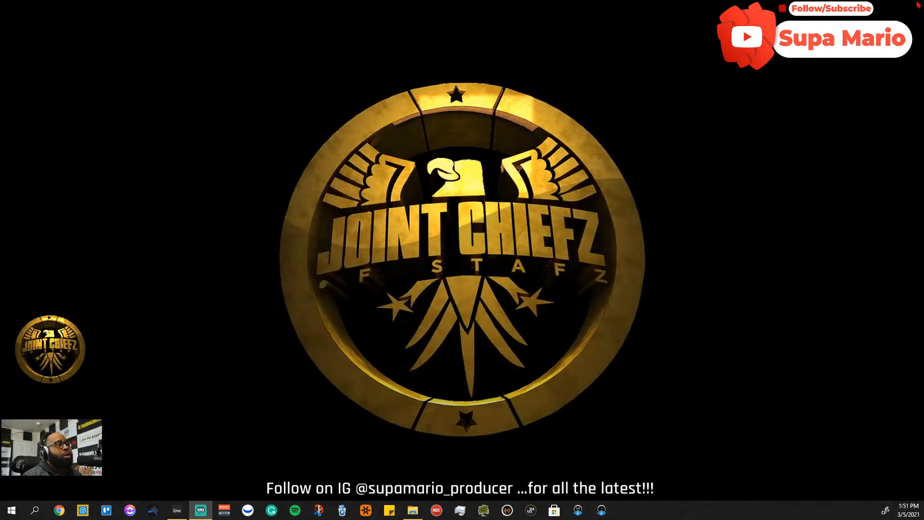
left_click(177, 510)
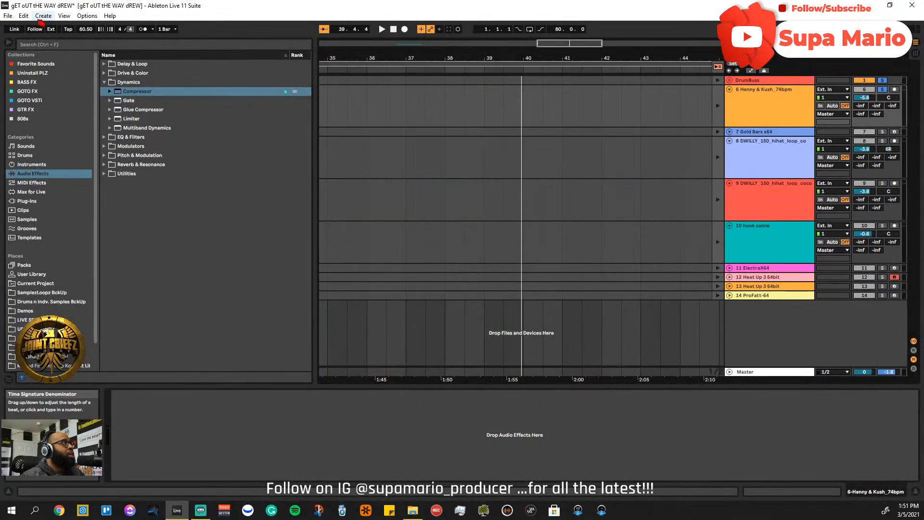
key("Tab")
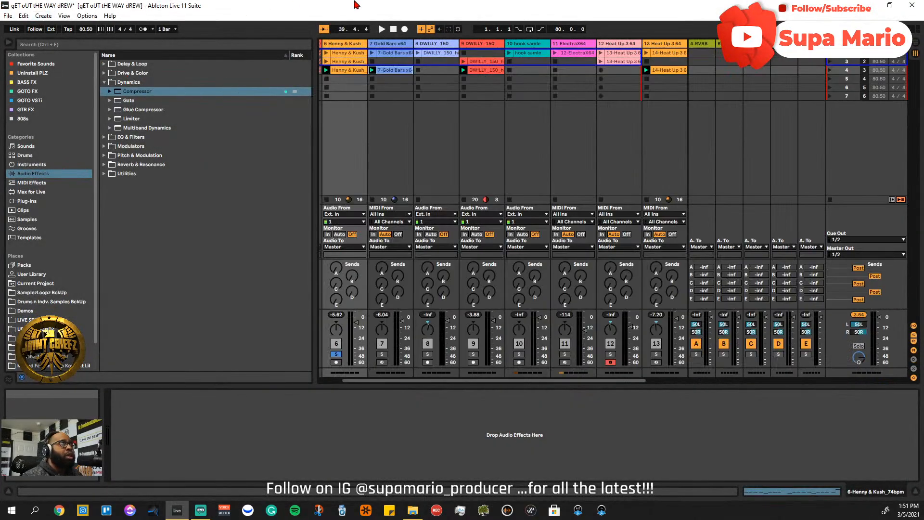
left_click(535, 44)
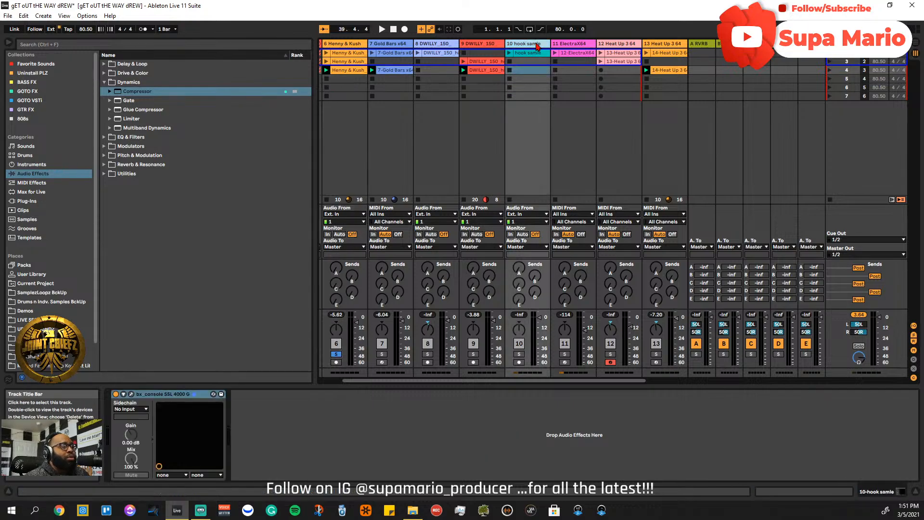
left_click(525, 54)
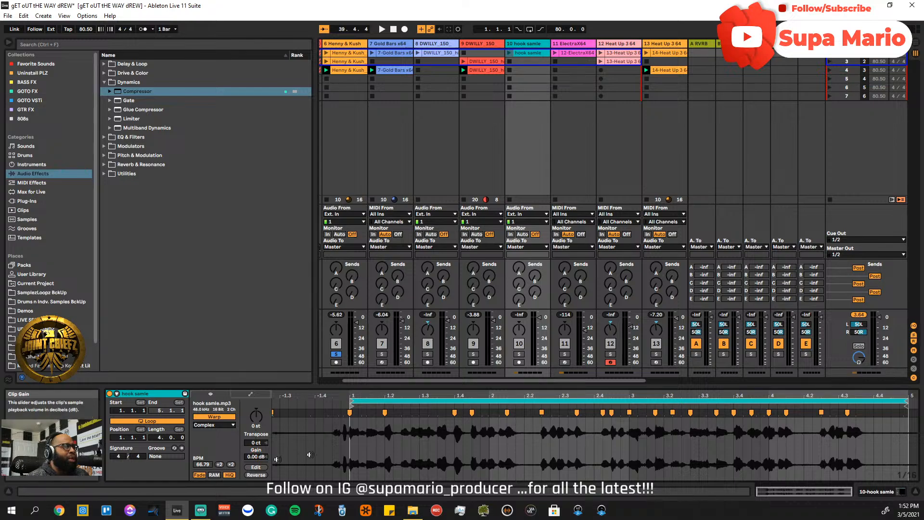
- Solo the hook samle track instead of Henny & Kush and audition it
left_click(518, 354)
left_click(335, 354)
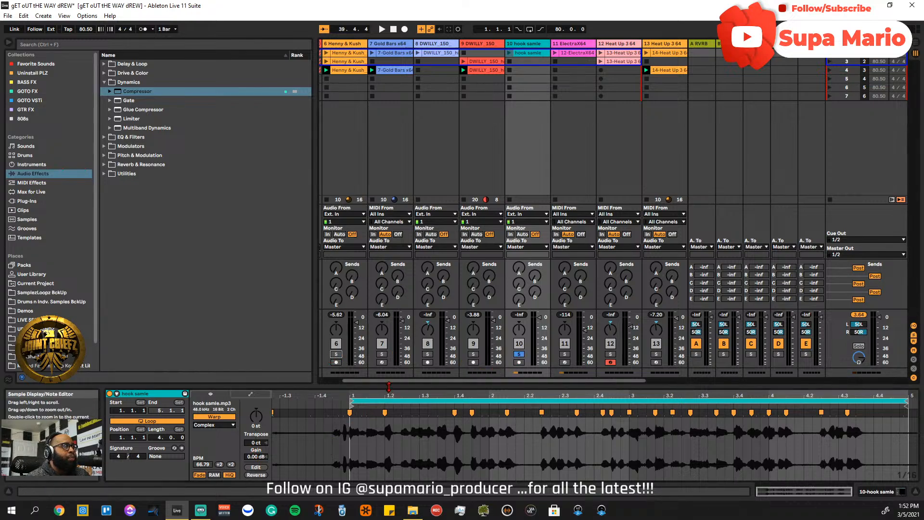
left_click_drag(366, 381, 345, 381)
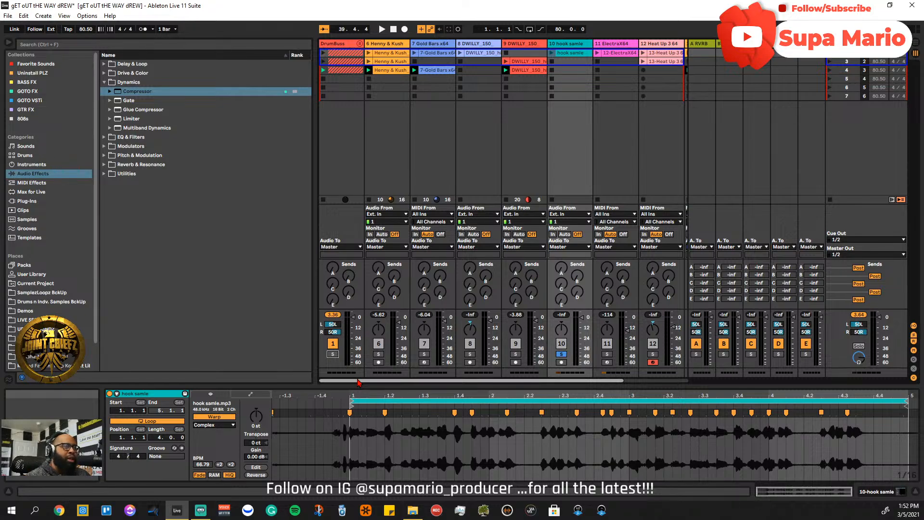
key("space")
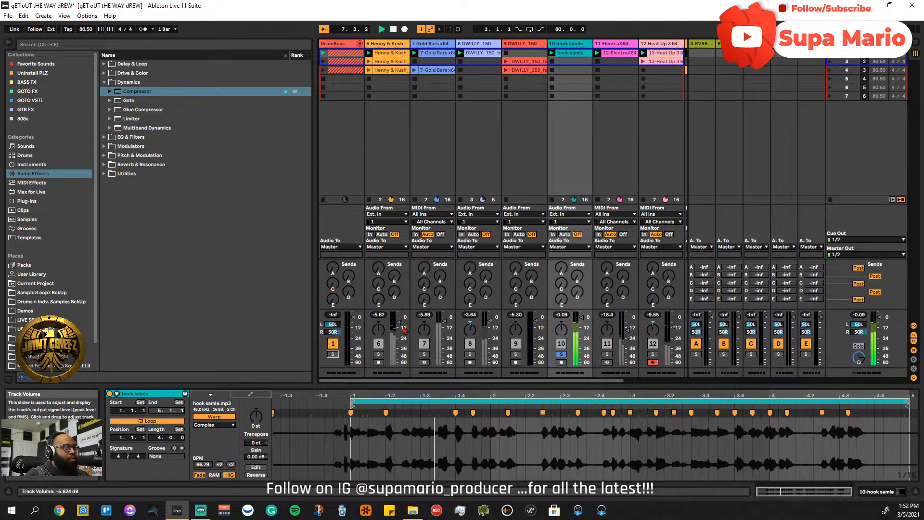
key("space")
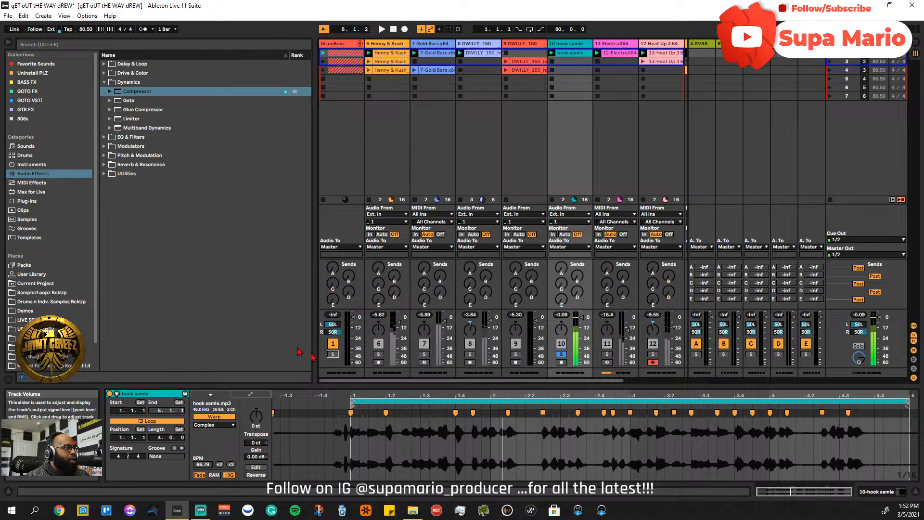
- Audition the hook samle clip with Warp turned off and enable the metronome
left_click(214, 417)
key("space")
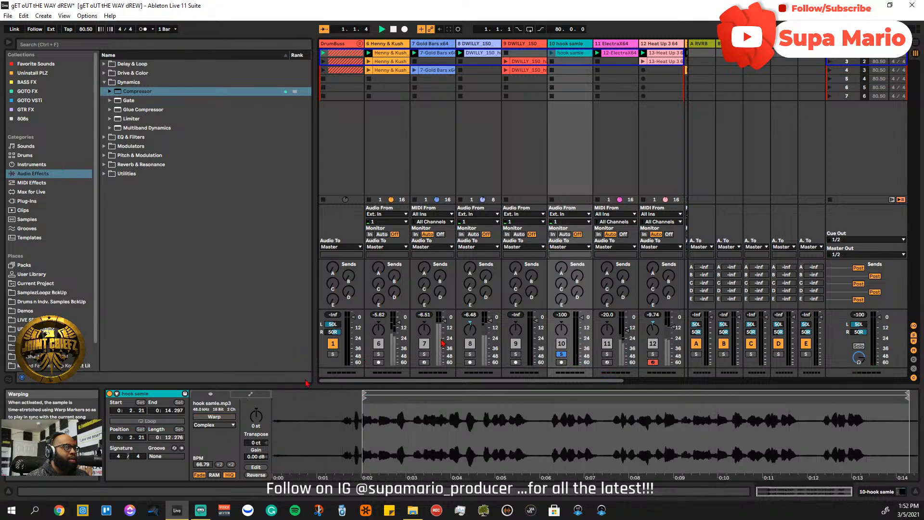
left_click(552, 52)
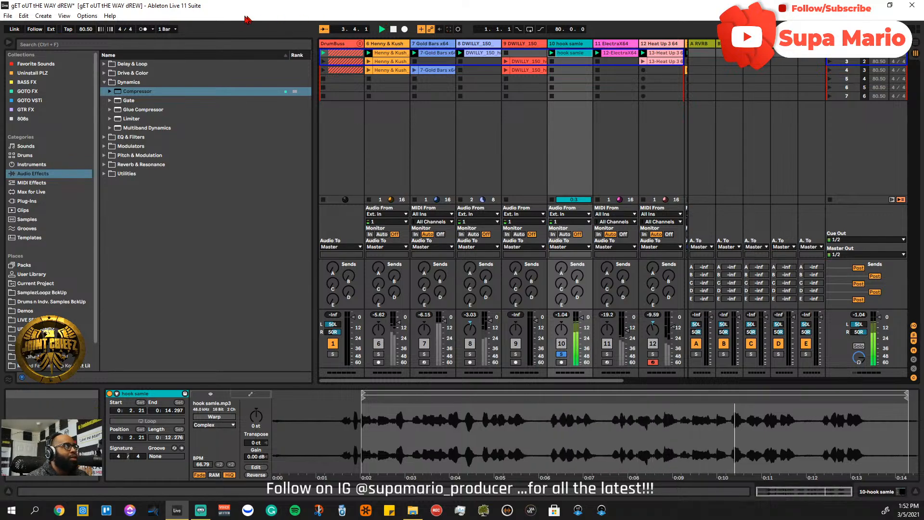
left_click(143, 29)
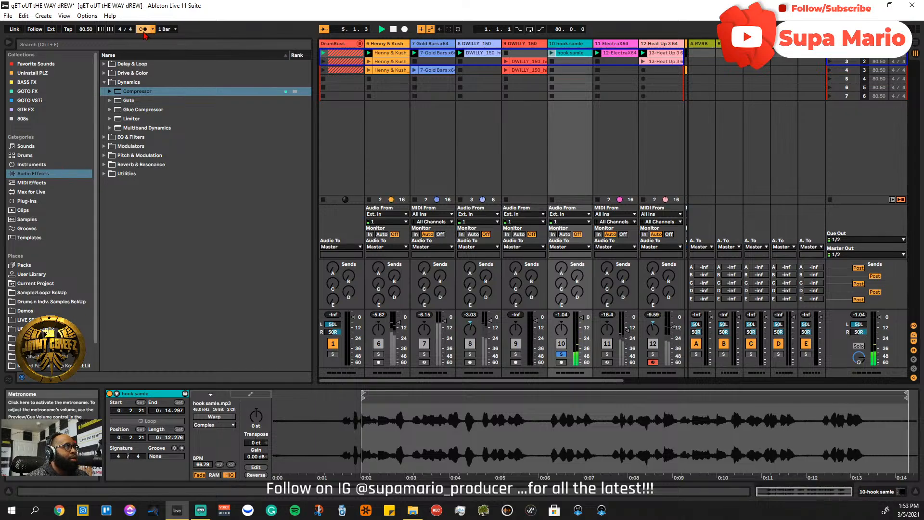
left_click(551, 53)
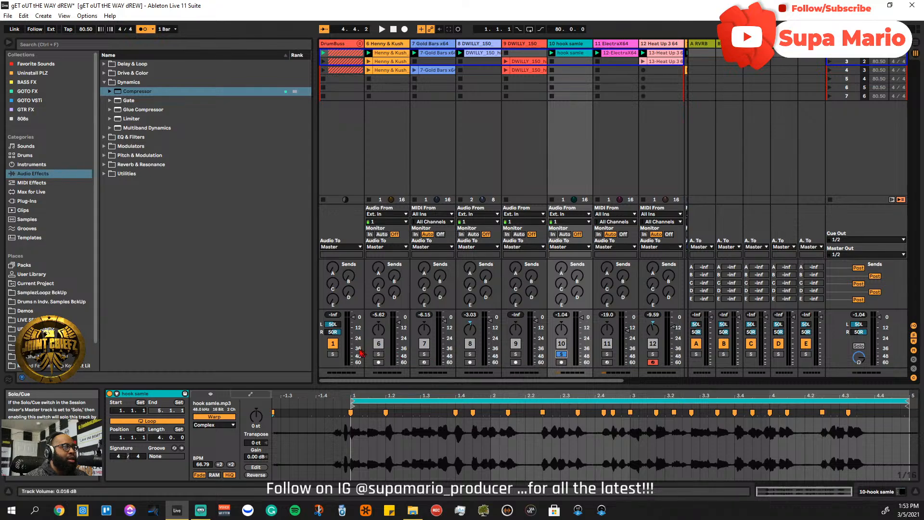
- Solo the DrumBuss group alongside hook samle and audition them together with the tempo set to 81.50 BPM
left_click(332, 354)
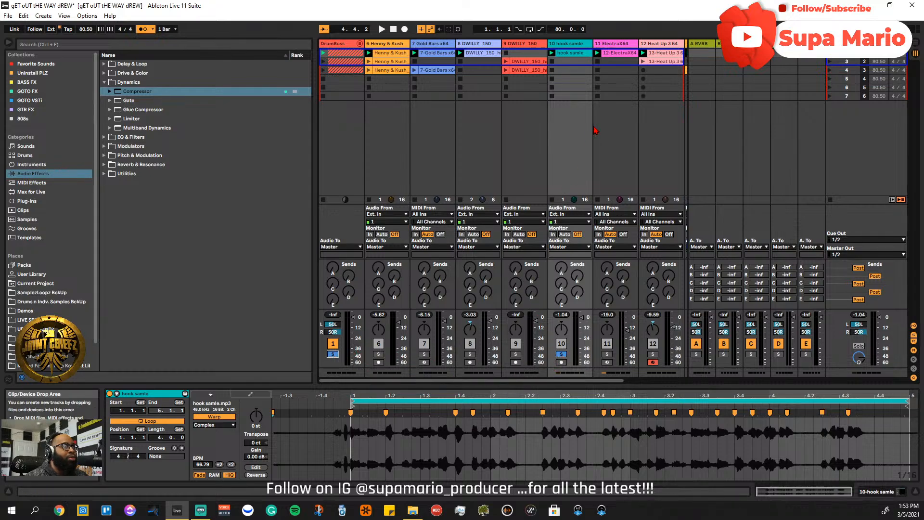
key("space")
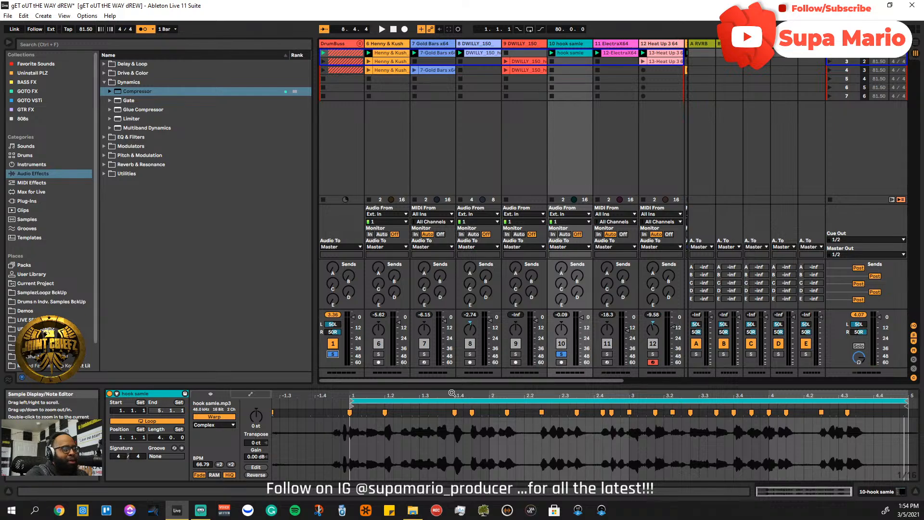
key("space")
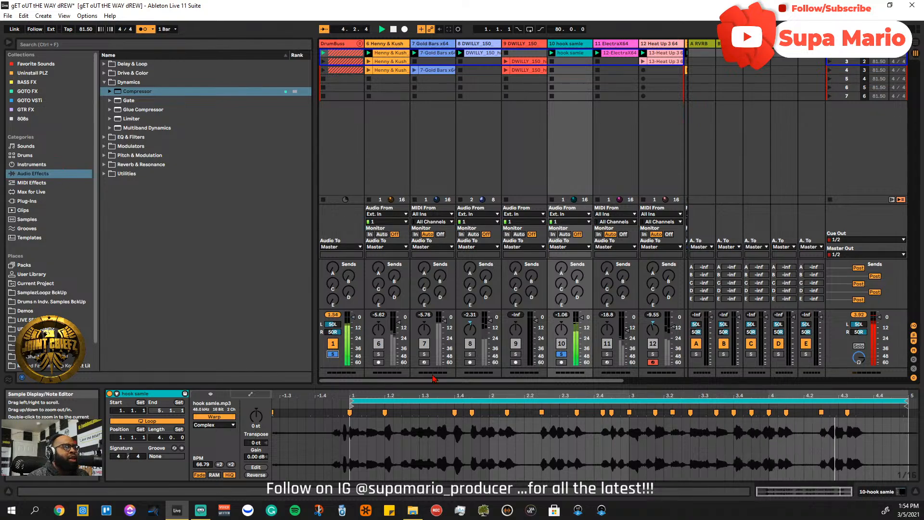
- Unsolo the hook samle track and play the DrumBuss group on its own
left_click(561, 354)
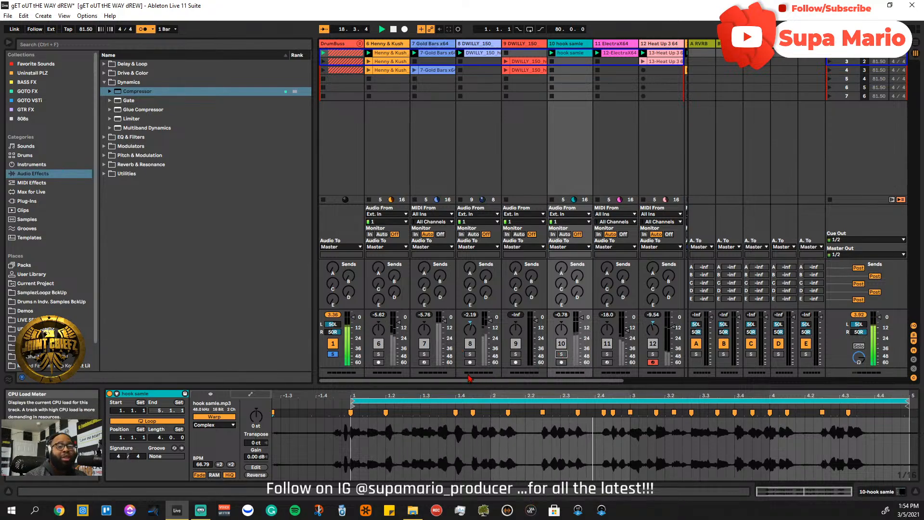
key("space")
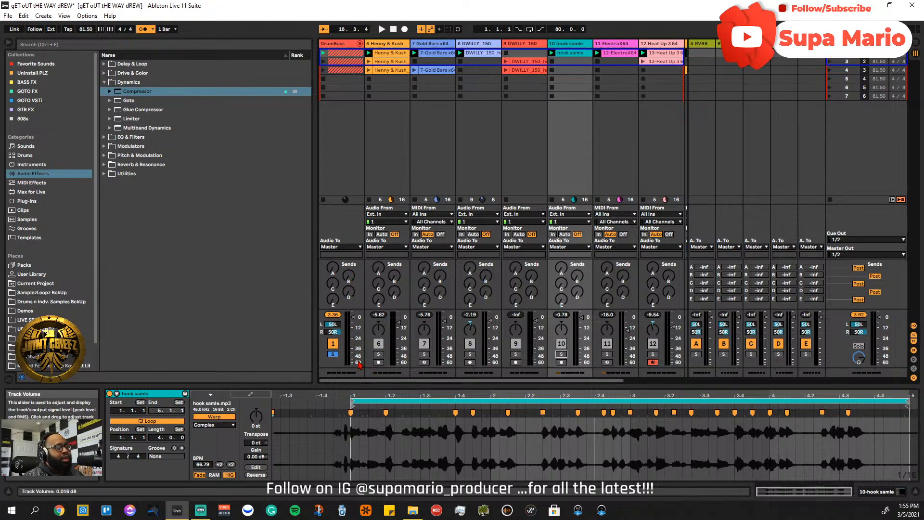
key("space")
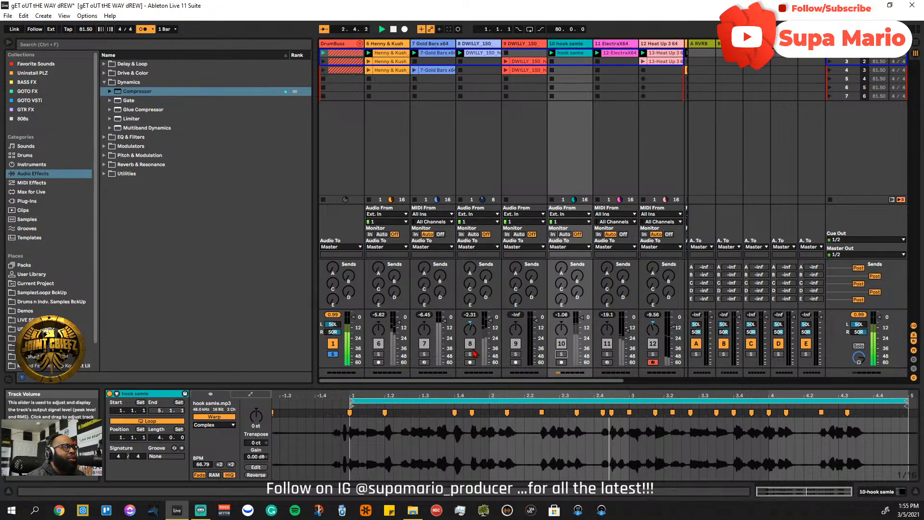
- Move the DWILLY_150_hihat_loop track ahead of Henny & Kush and solo it to audition it with the drums
left_click(488, 257)
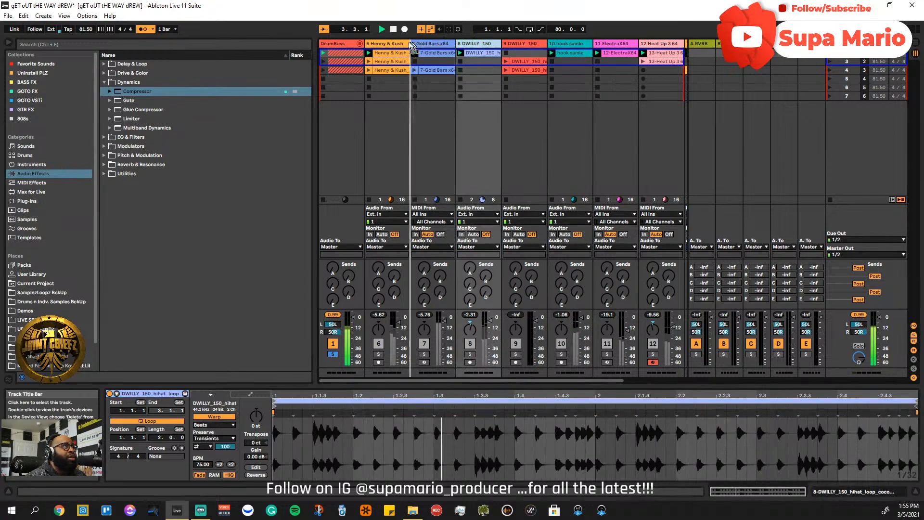
left_click_drag(378, 46, 378, 47)
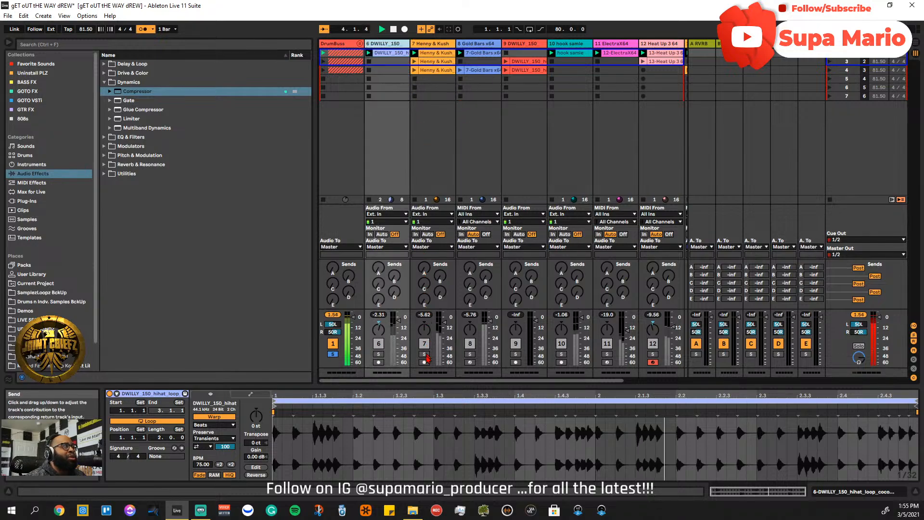
left_click(378, 354)
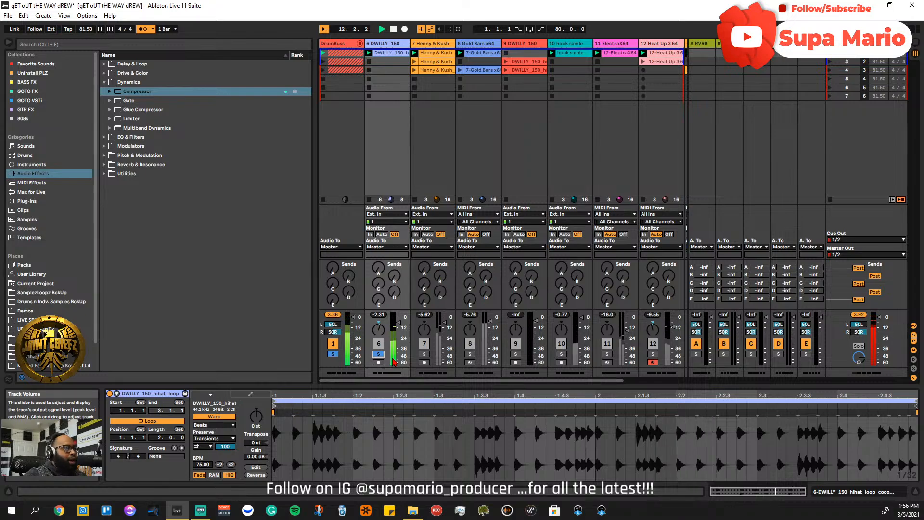
key("space")
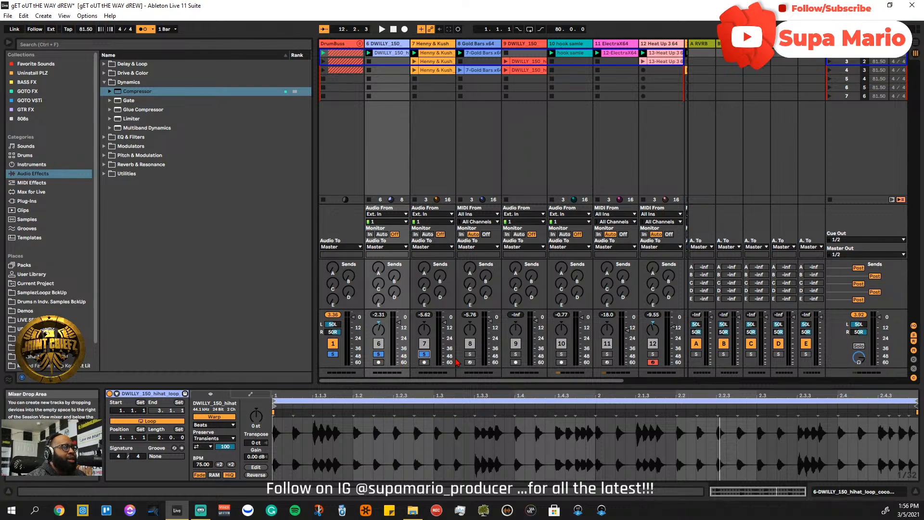
- Open the Henny & Kush_74bpm clip and audition its soloed track with the drums and hi-hat loop at 82.50 BPM
left_click(447, 61)
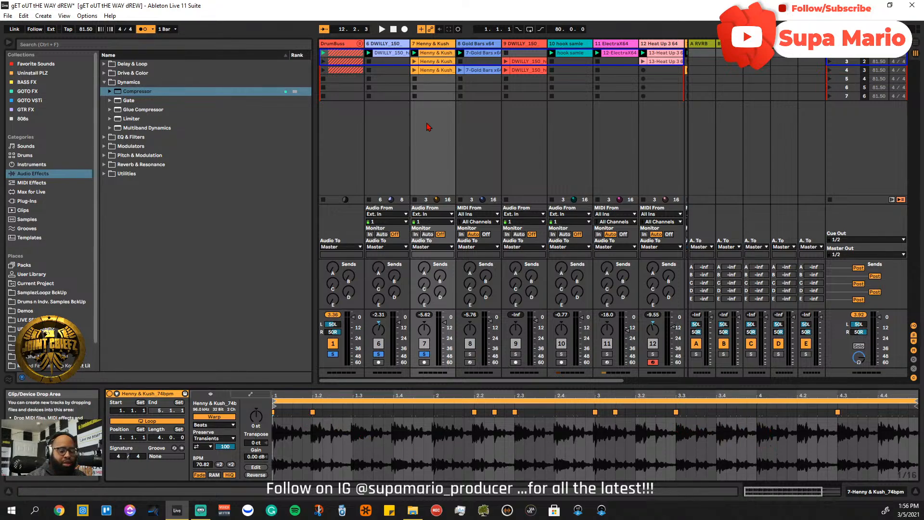
key("space")
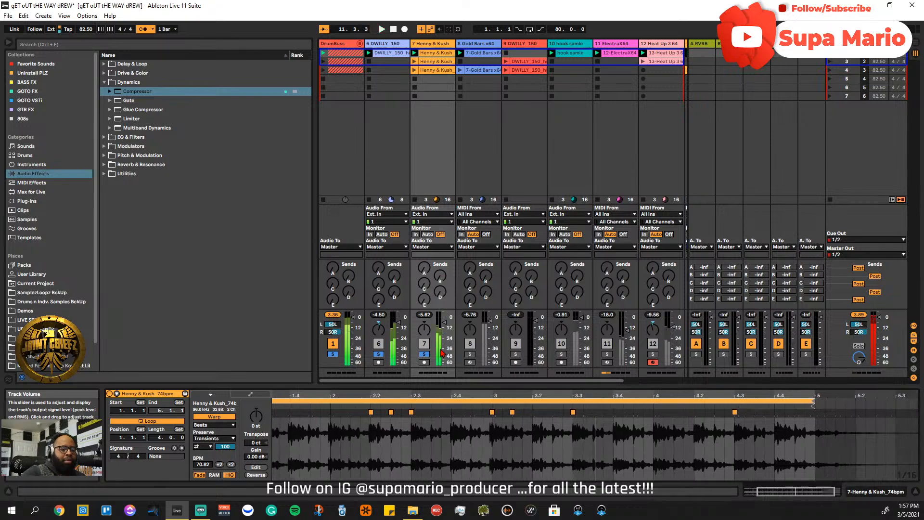
- Solo the Gold Bars x64 track and audition it with the drums, hi-hat loop and Henny & Kush at 83.50 BPM
key("space")
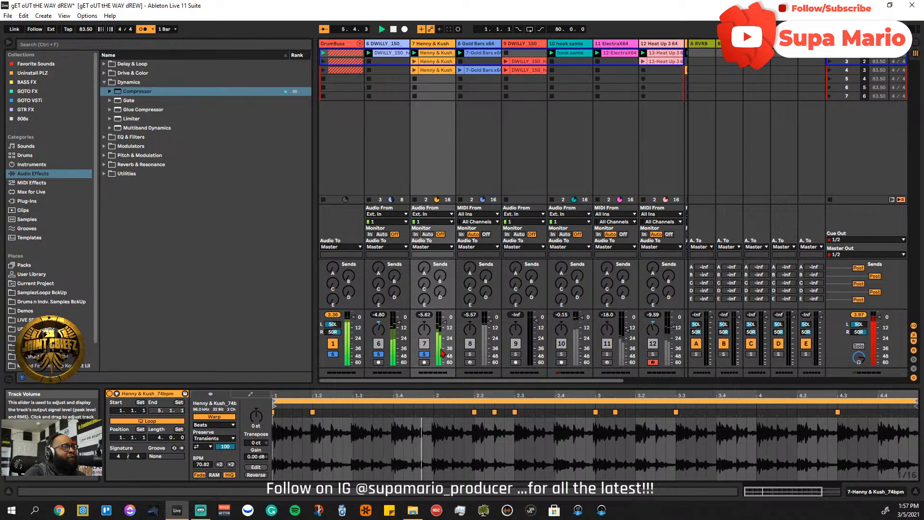
left_click(562, 354)
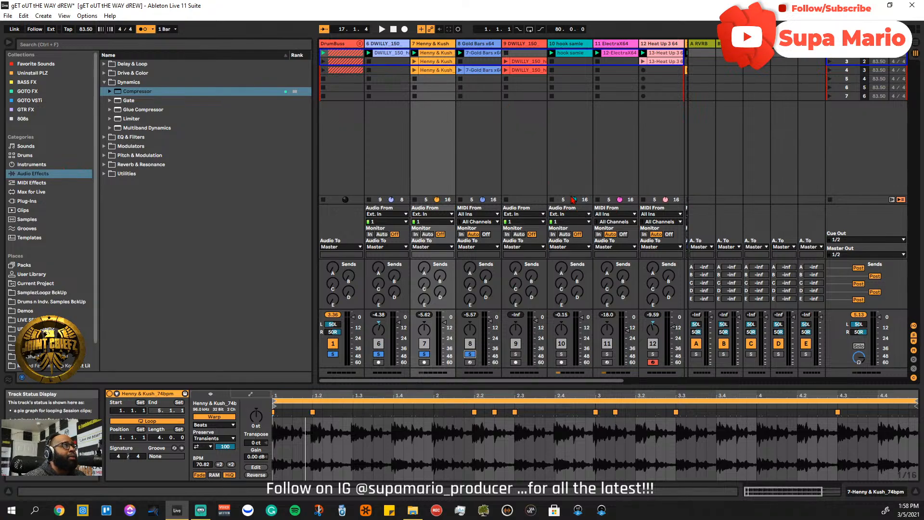
key("space")
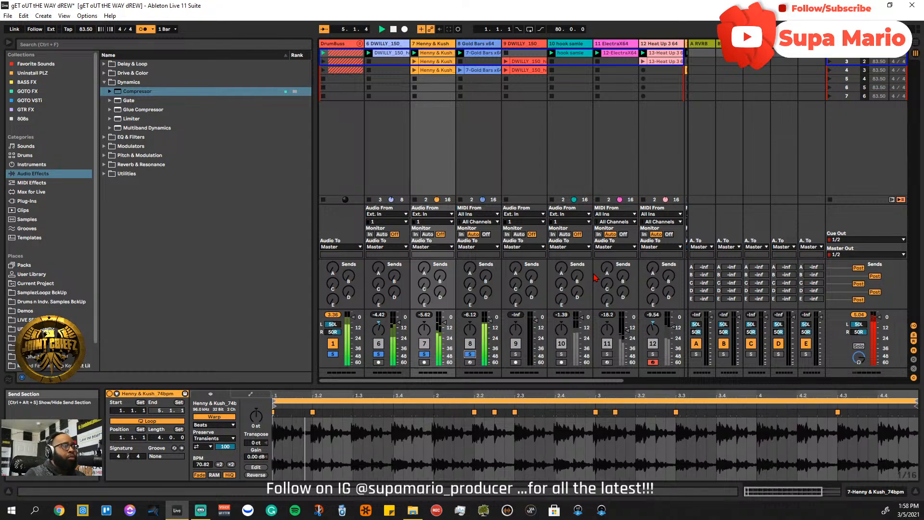
- Inspect the MIDI notes of the Gold Bars clips in the third and first scenes
left_click(484, 70)
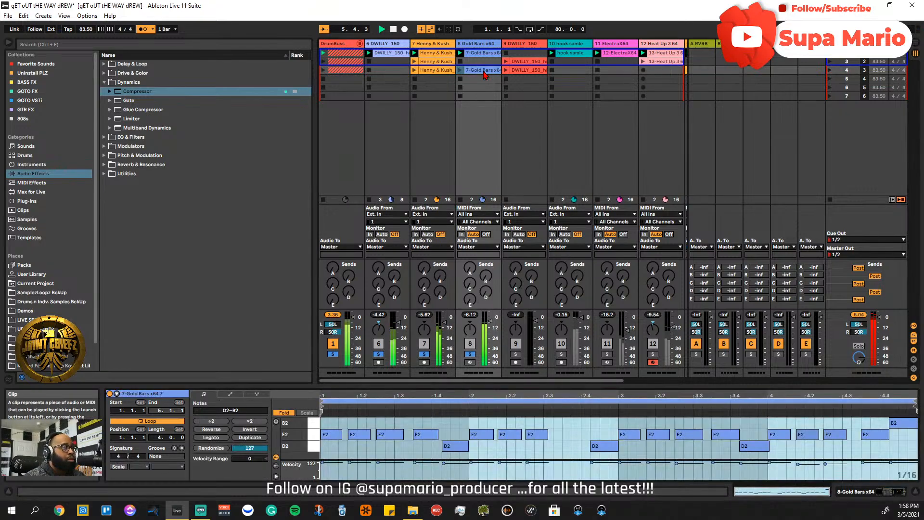
left_click(472, 54)
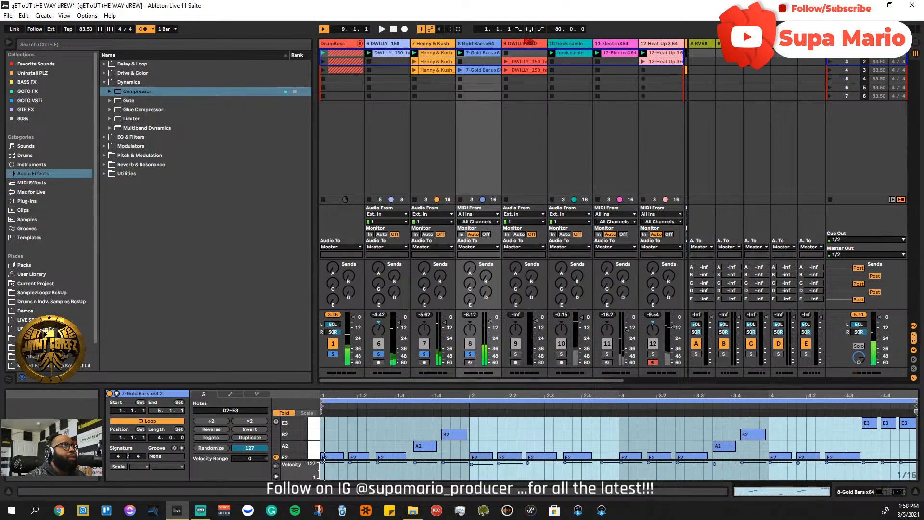
- Show the Gold Bars x64 track's device chain and open the Gold Bars plugin window with its Sharks preset
left_click_drag(138, 91, 206, 403)
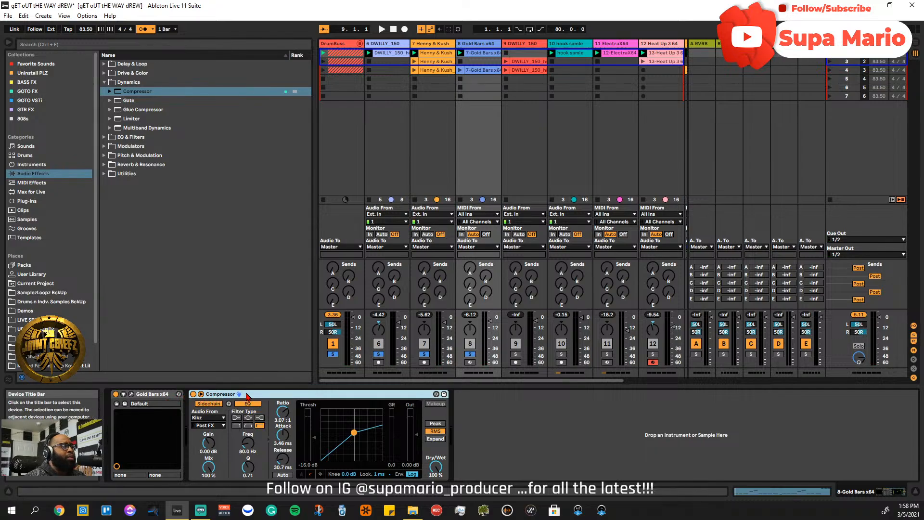
left_click(131, 393)
left_click_drag(395, 217, 535, 82)
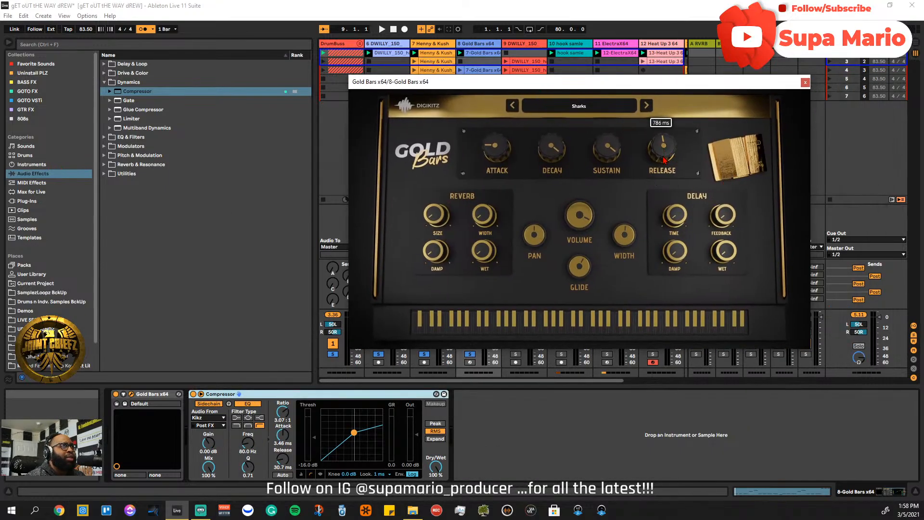
left_click_drag(481, 81, 495, 146)
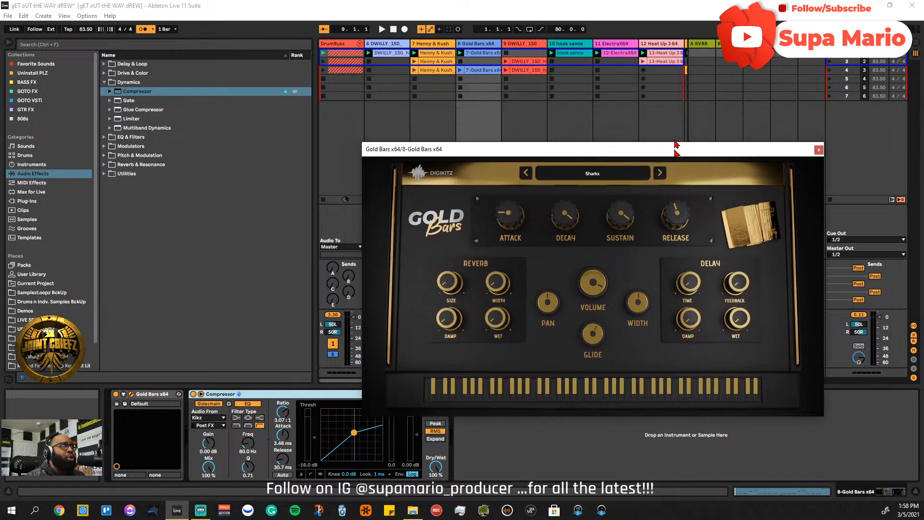
- Shorten the Gold Bars plugin's release while the beat plays, stop playback and close the plugin window
key("space")
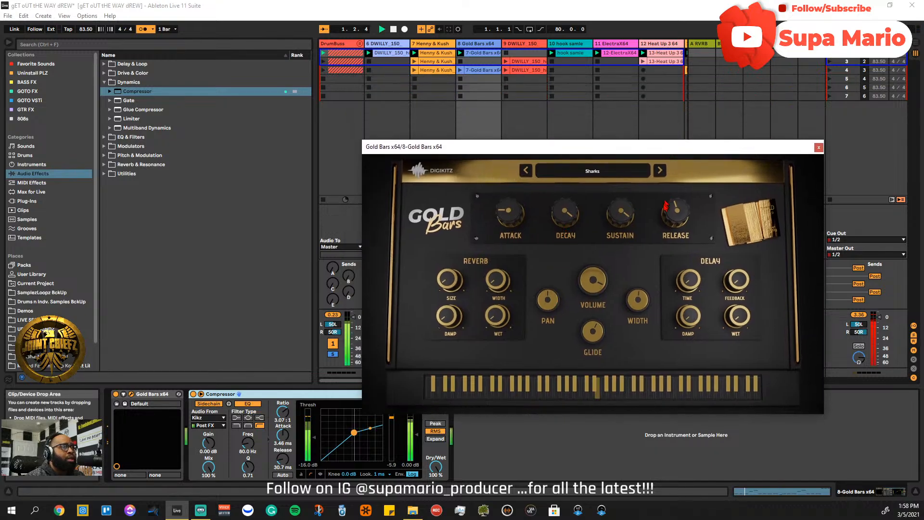
mouse_move(668, 218)
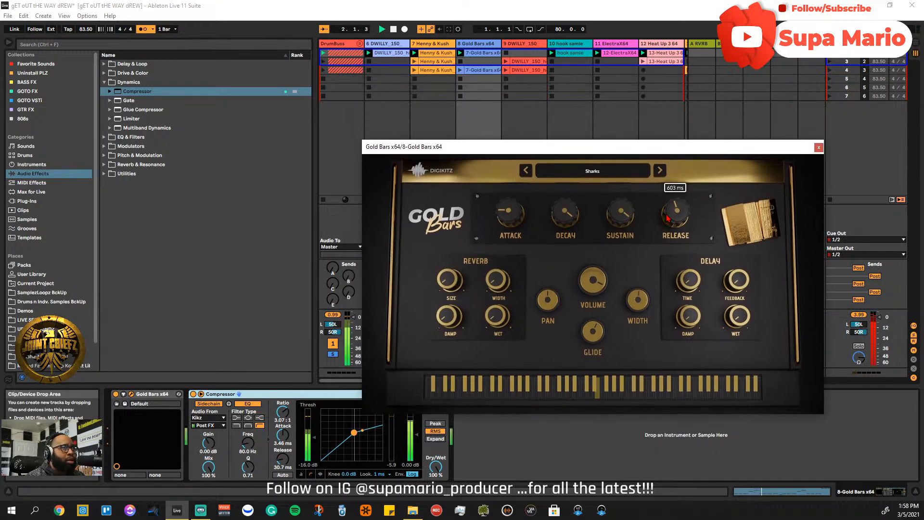
left_click_drag(667, 218, 668, 222)
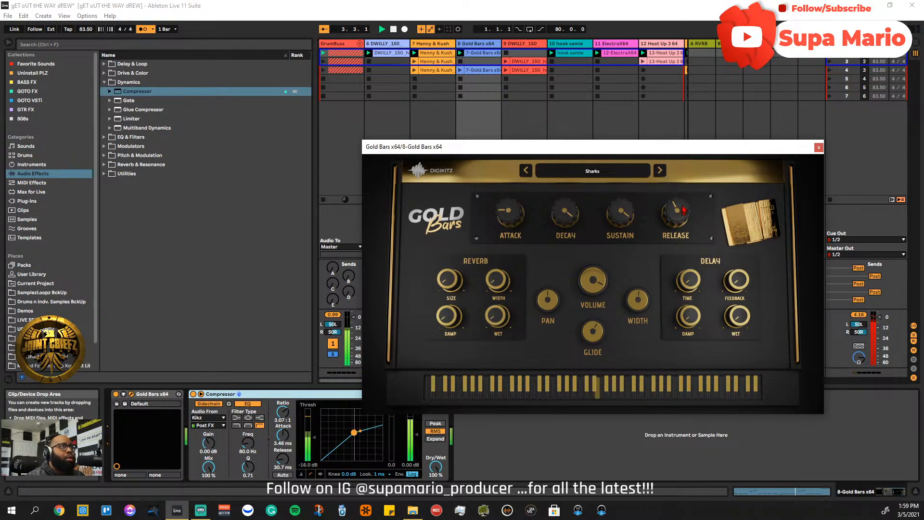
left_click_drag(699, 153, 775, 149)
key("space")
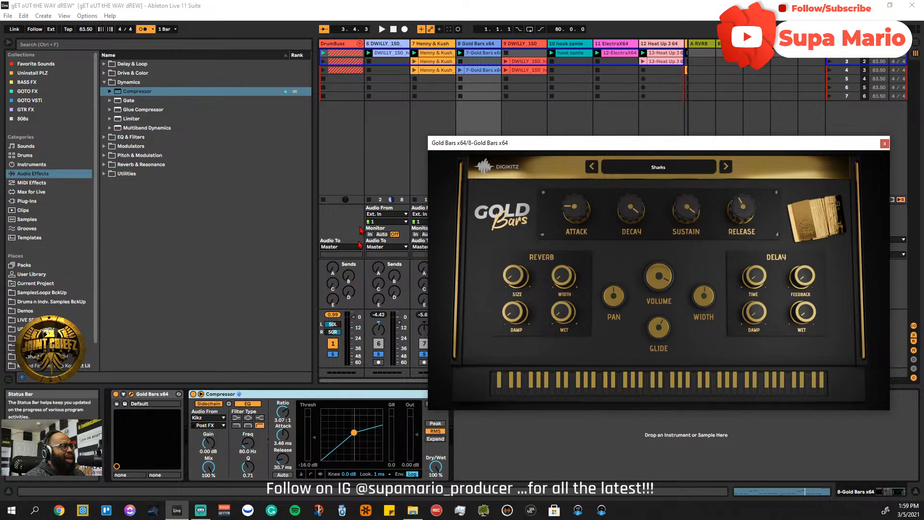
left_click(884, 143)
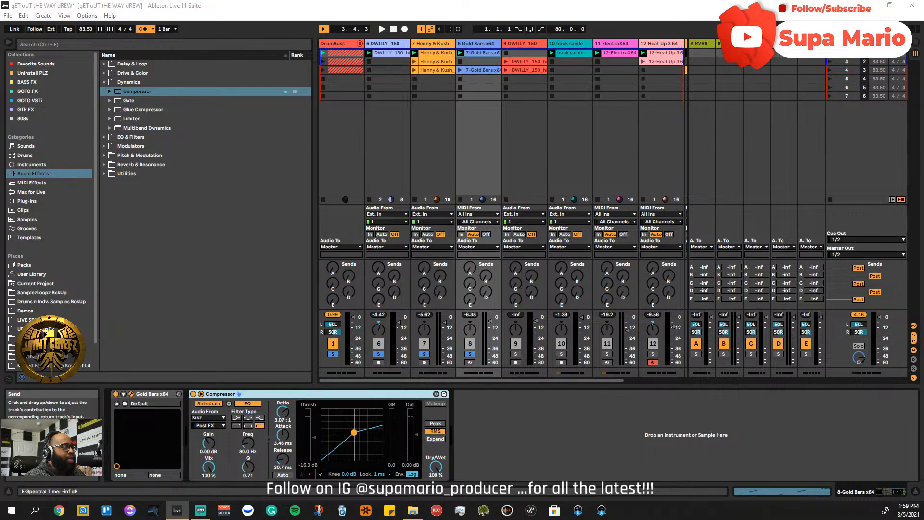
- Fold the Compressor's sidechain section, switch its display to the activity view, and restore the unfolded section and transfer curve
left_click(201, 394)
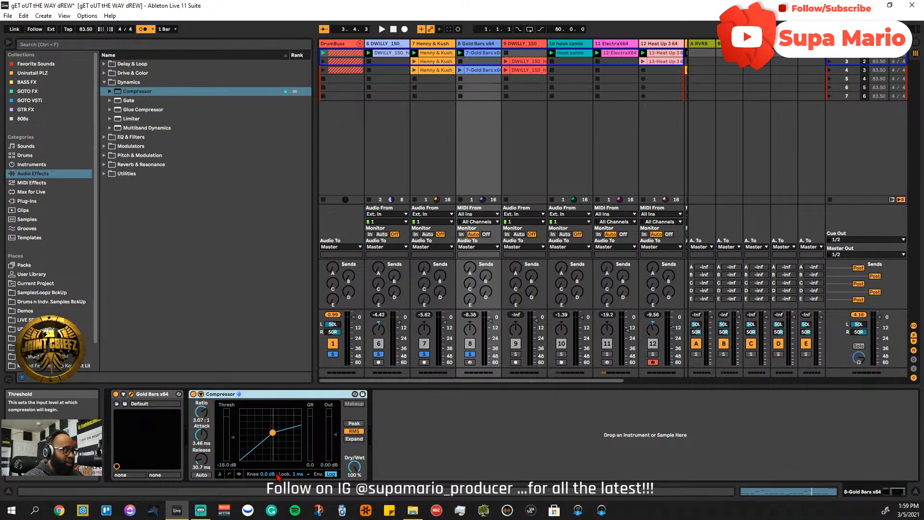
left_click(221, 474)
left_click(239, 474)
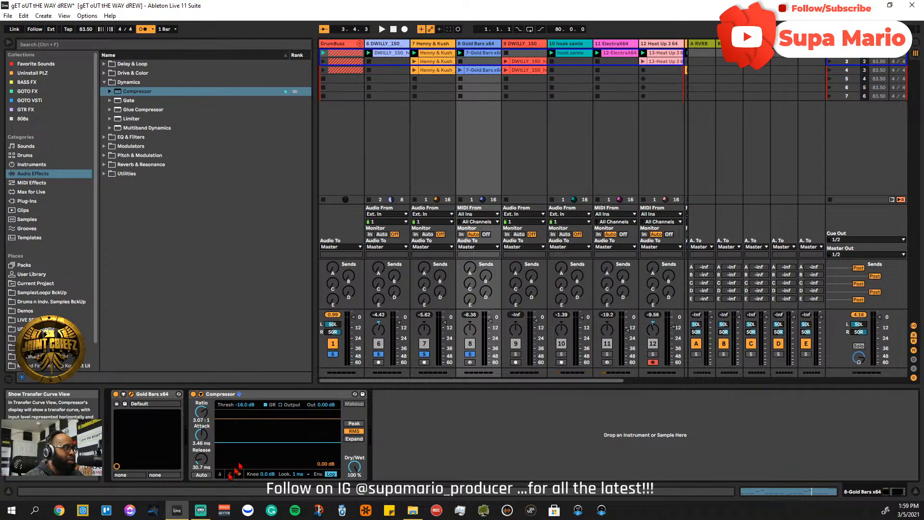
left_click(201, 394)
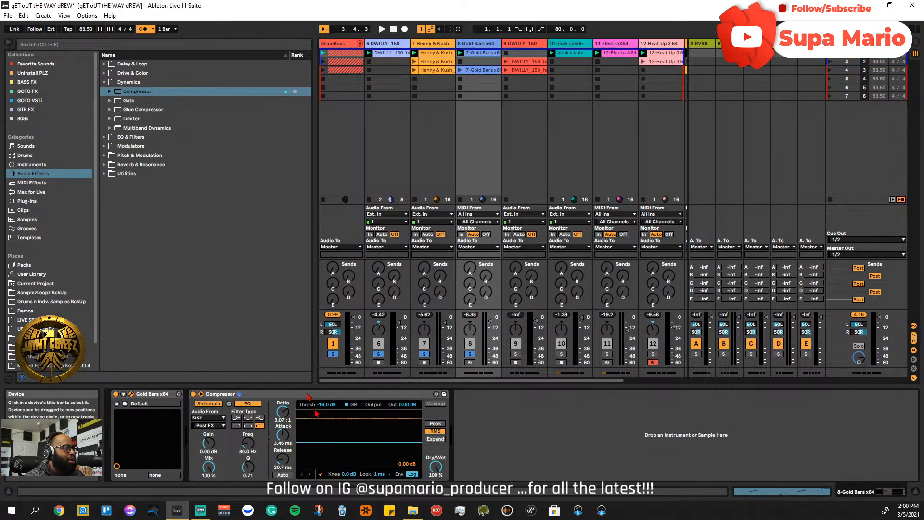
left_click(311, 474)
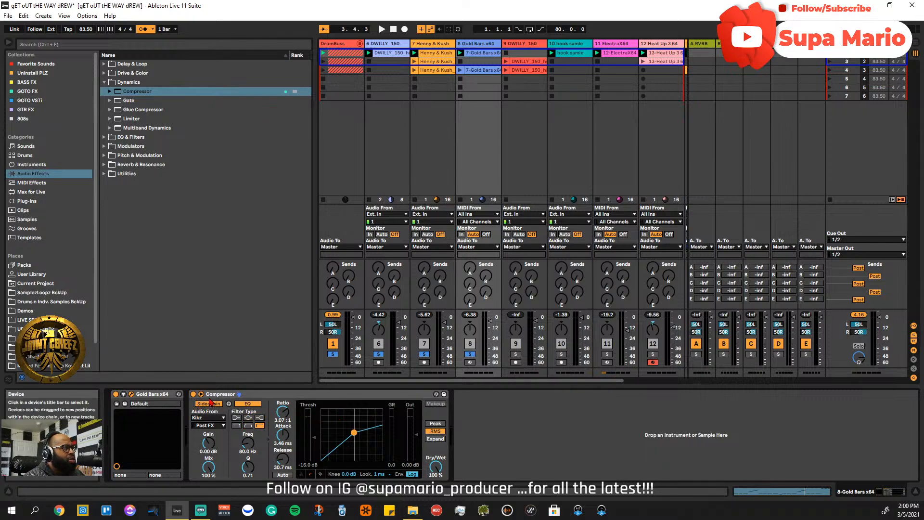
- Fold and unfold the Compressor's sidechain section and toggle its external sidechain off and back on
left_click(201, 396)
left_click(202, 397)
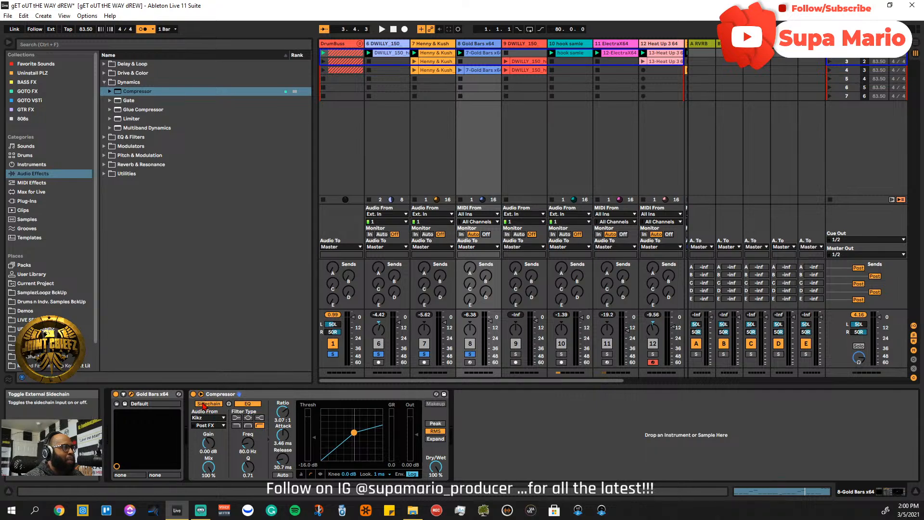
left_click(203, 407)
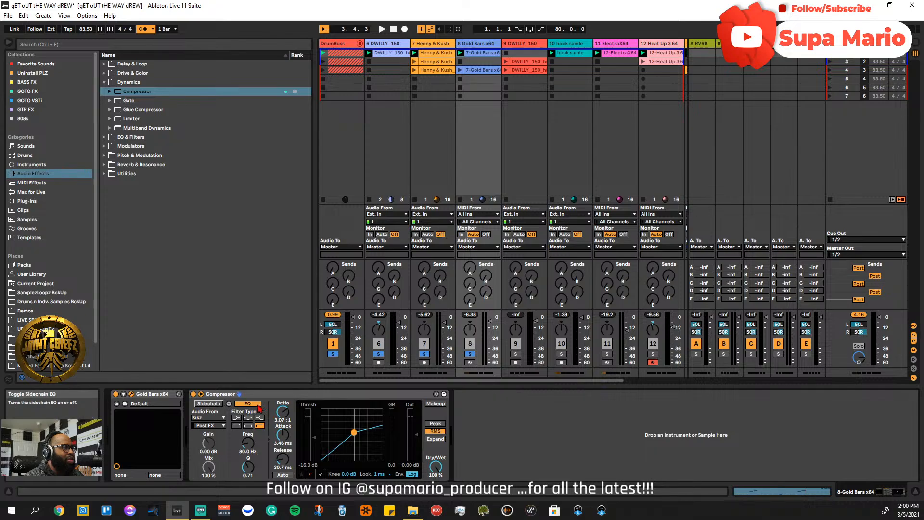
left_click(219, 406)
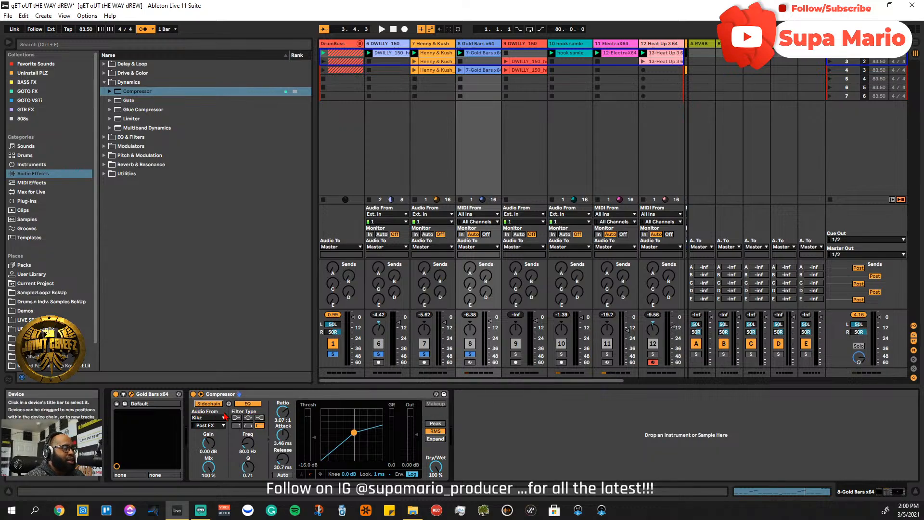
- Review the Compressor's sidechain sources and unfold the DrumBuss group to look over its drum tracks
left_click(214, 418)
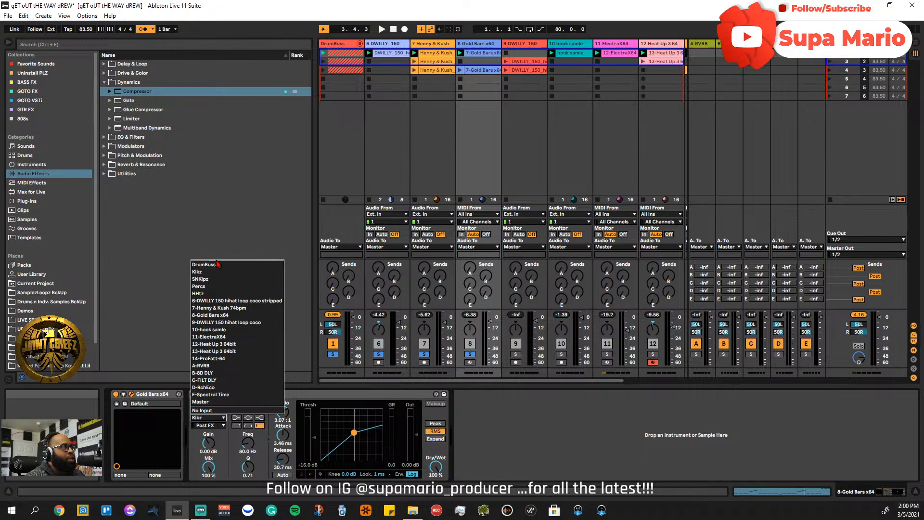
left_click(497, 409)
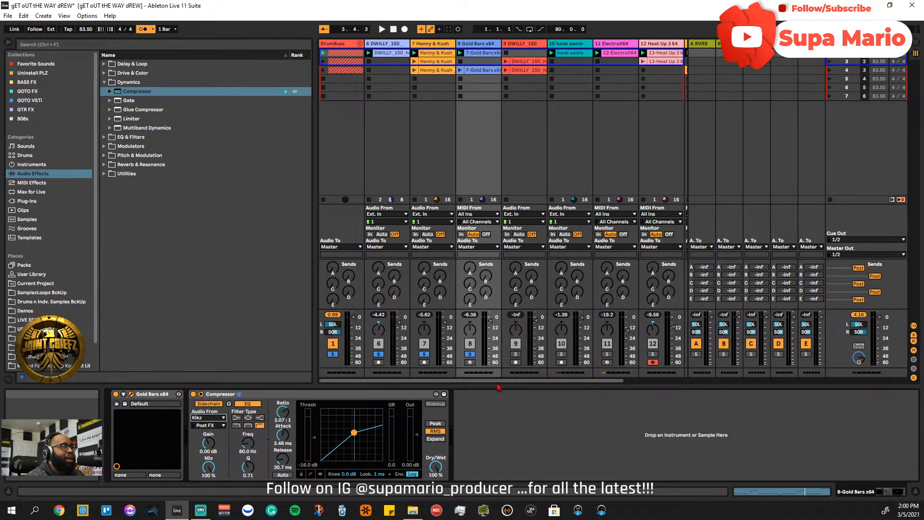
scroll(498, 382, "right", 1)
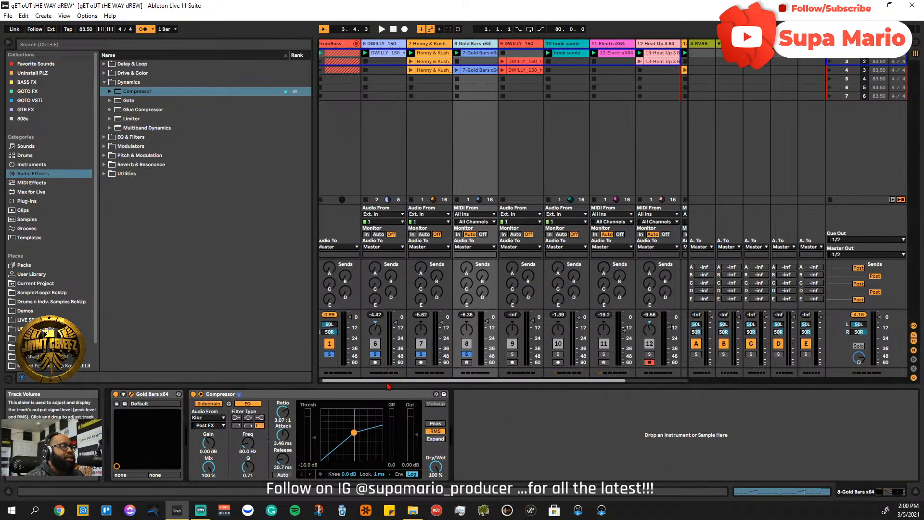
left_click(356, 45)
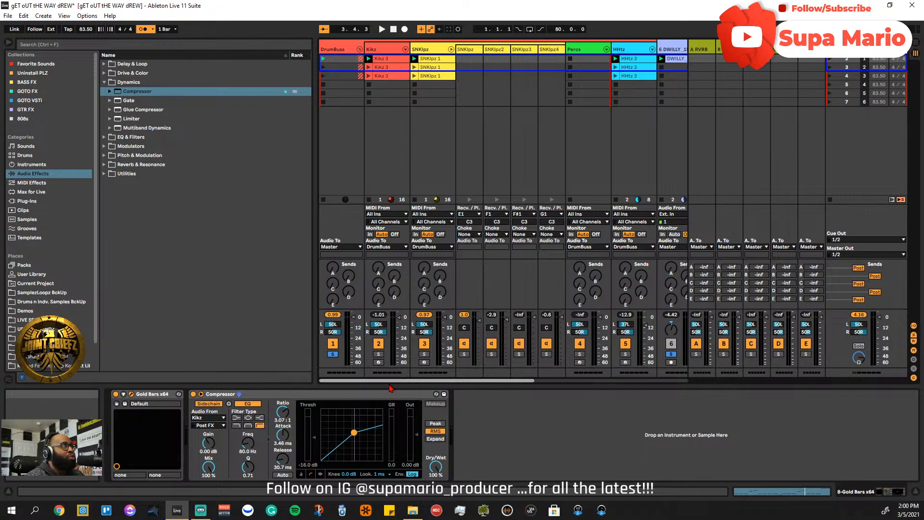
mouse_move(391, 388)
left_mouse_down()
mouse_move(420, 387)
mouse_move(399, 383)
left_mouse_up()
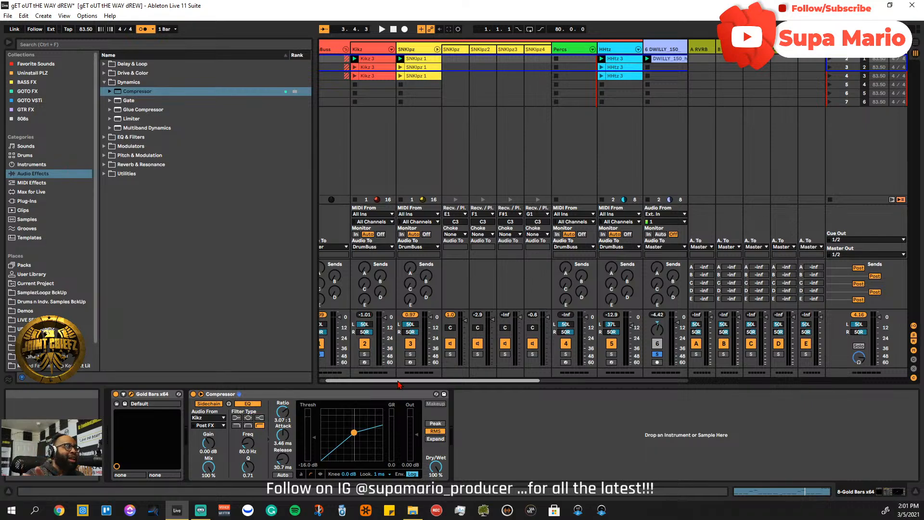
left_click_drag(399, 387, 425, 384)
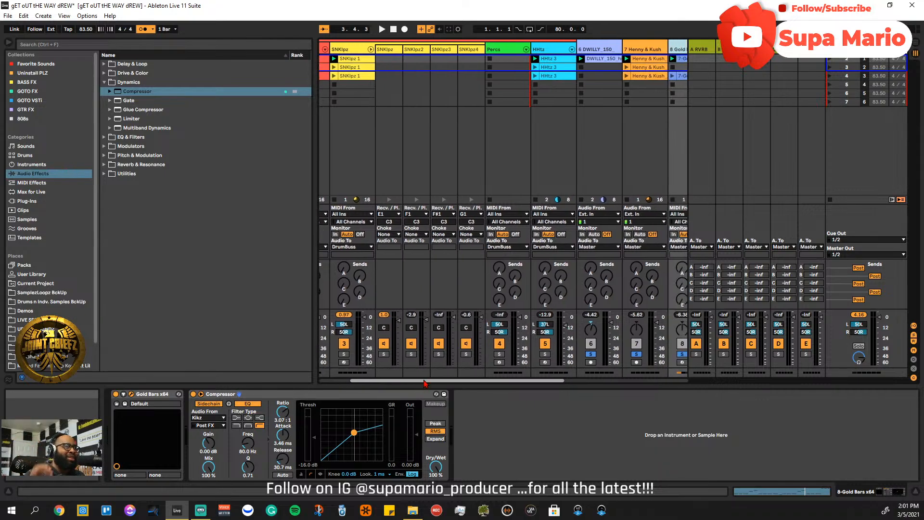
left_click_drag(424, 384, 394, 383)
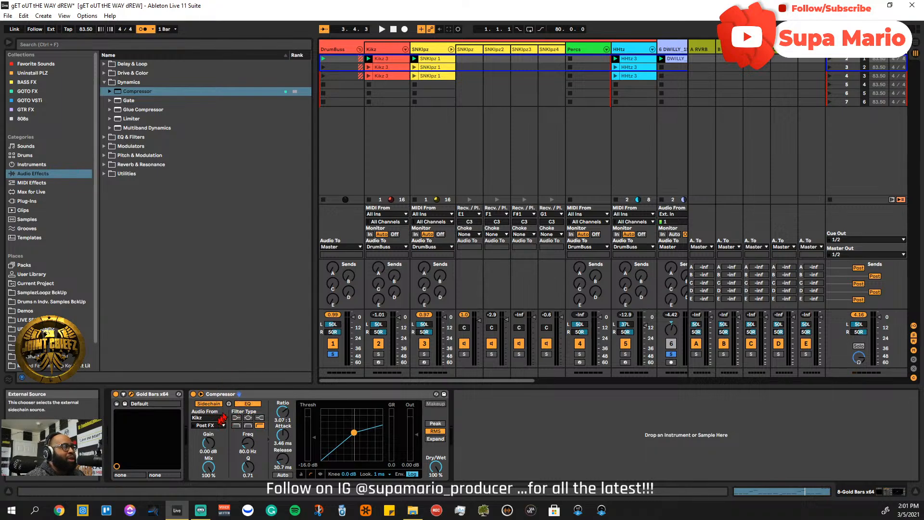
- Play the beat to watch the Compressor react to the Kikz sidechain, stop it and check the source list
key("space")
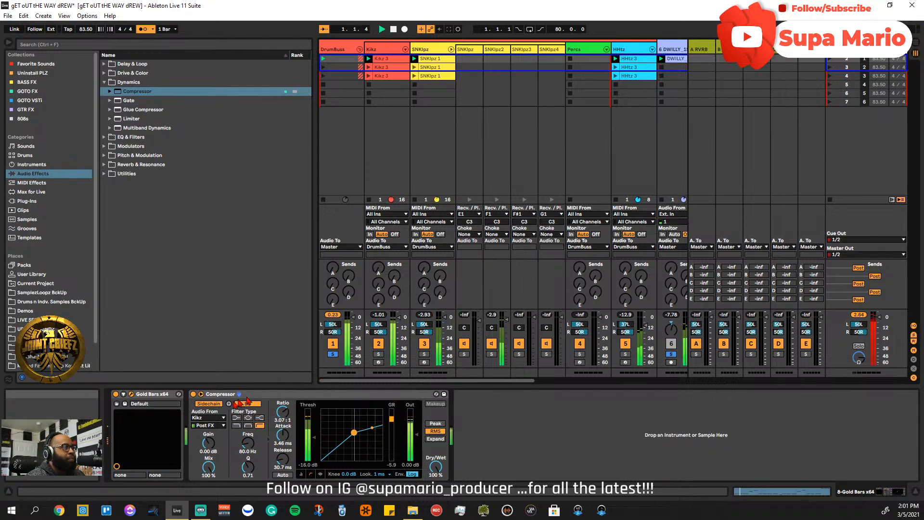
left_click(208, 417)
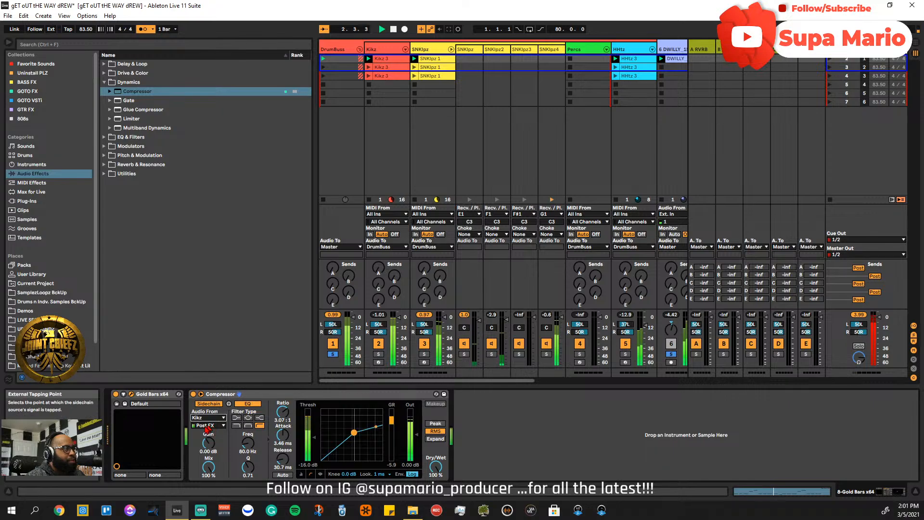
key("space")
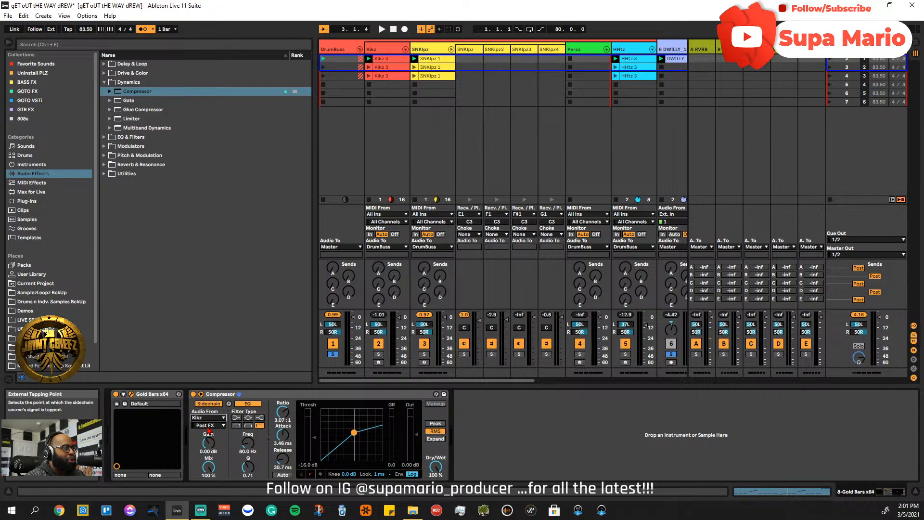
left_click(204, 418)
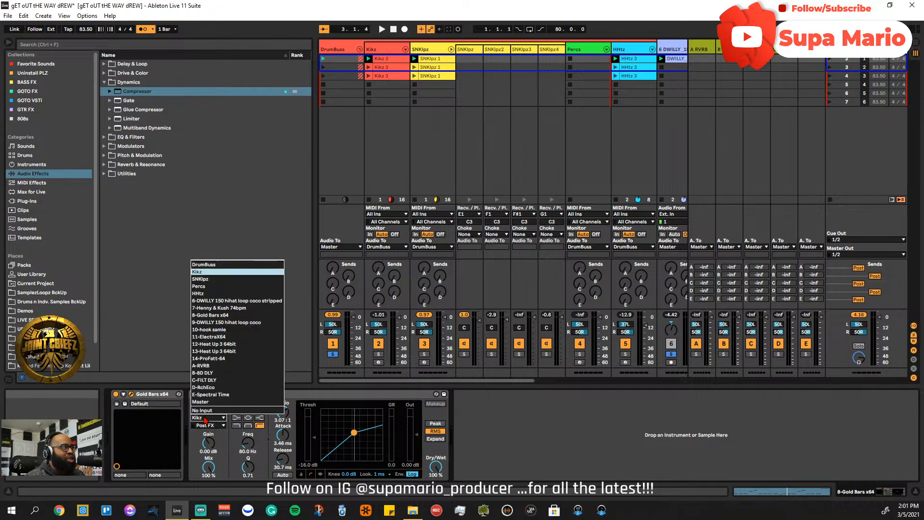
left_click(205, 422)
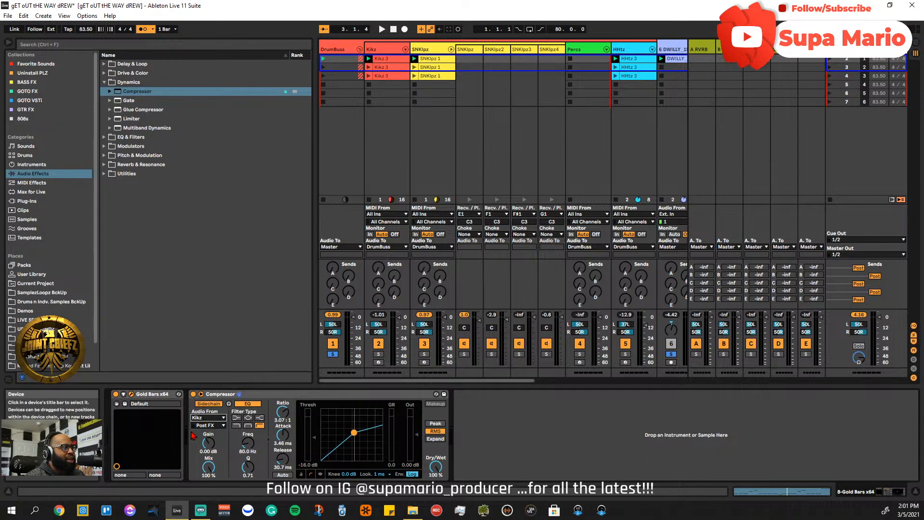
- Restart playback and set the Gold Bars Compressor's sidechain source to 14-ProFatt-64
key("space")
left_click(206, 418)
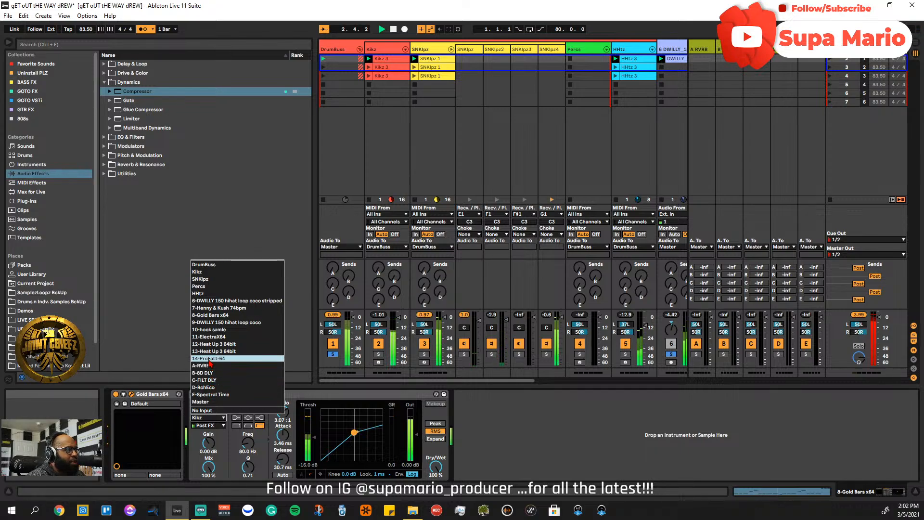
key("Escape")
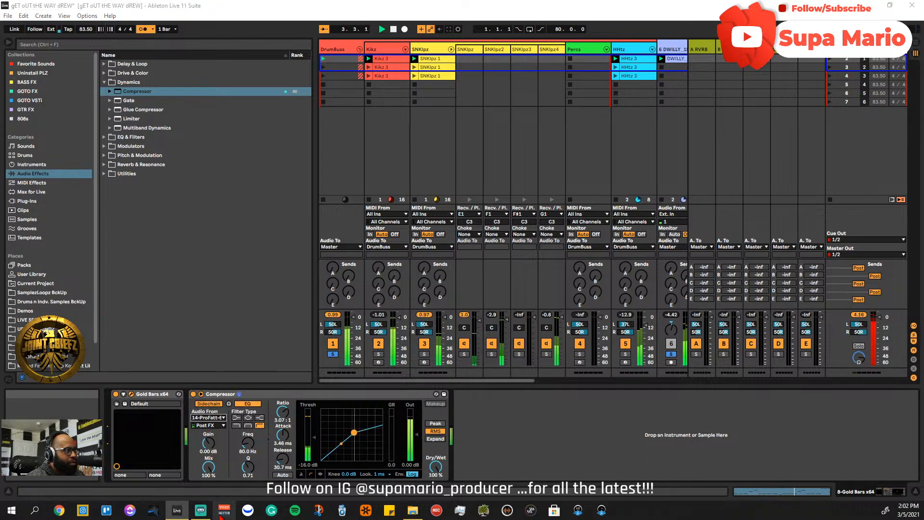
right_click(224, 510)
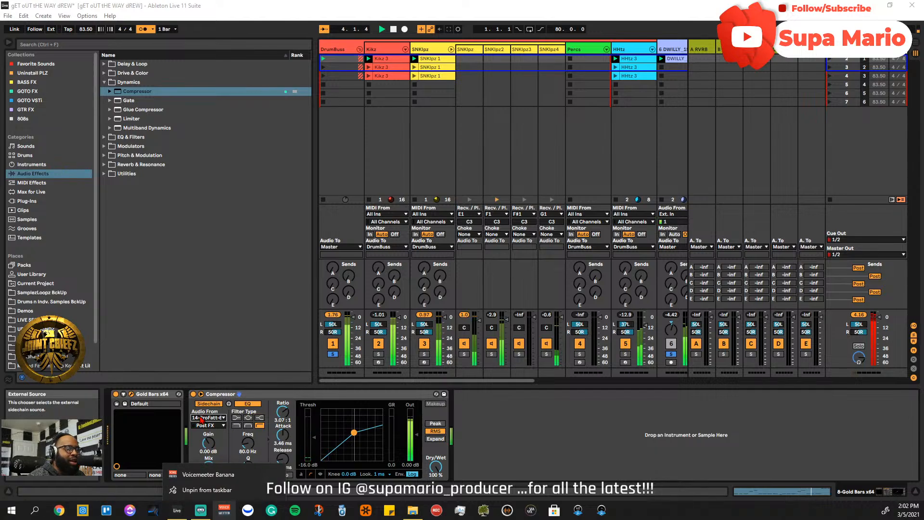
- Set the Gold Bars Compressor's sidechain source back to Kikz and stop playback
left_click(199, 434)
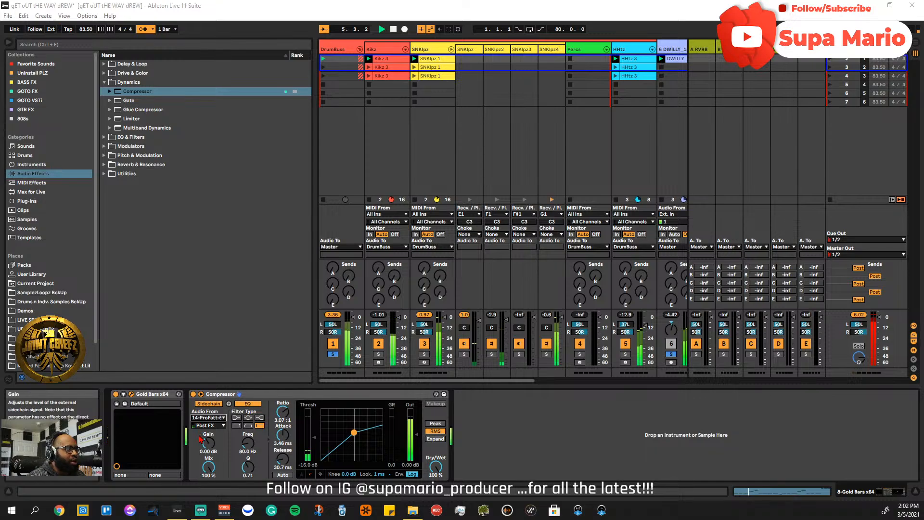
left_click(483, 436)
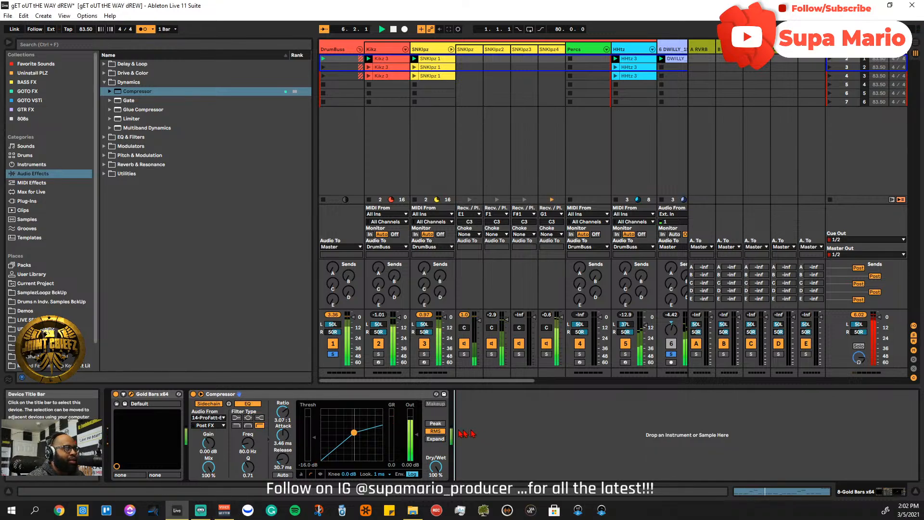
left_click(206, 417)
left_click(197, 272)
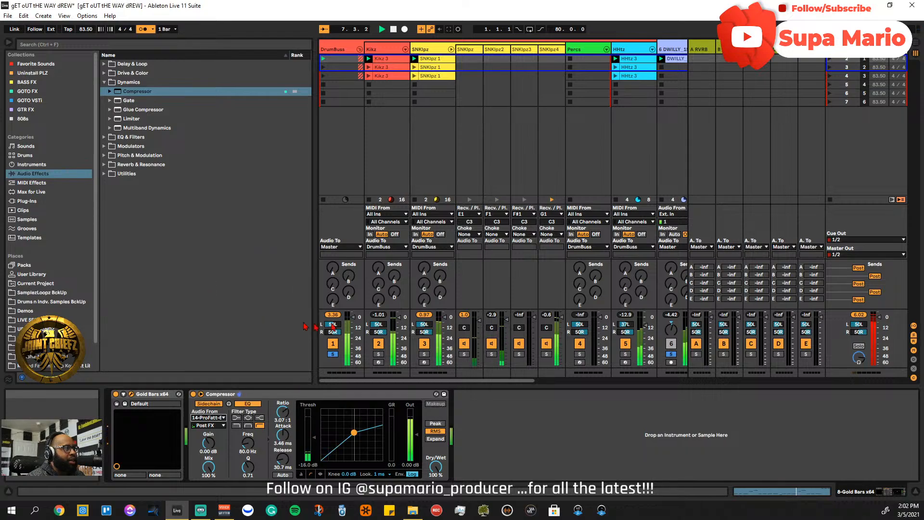
left_click(393, 30)
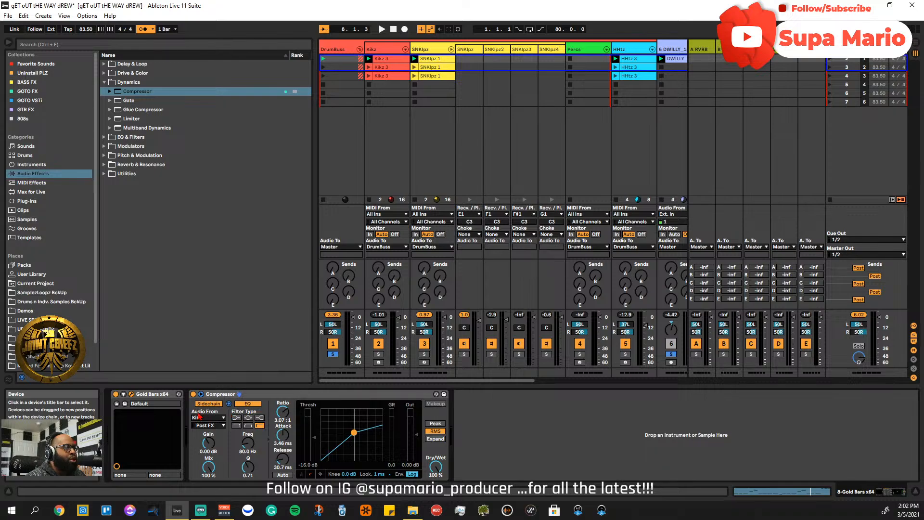
- Play the beat and compare the Gold Bars track's meter with the drum tracks' meters
key("space")
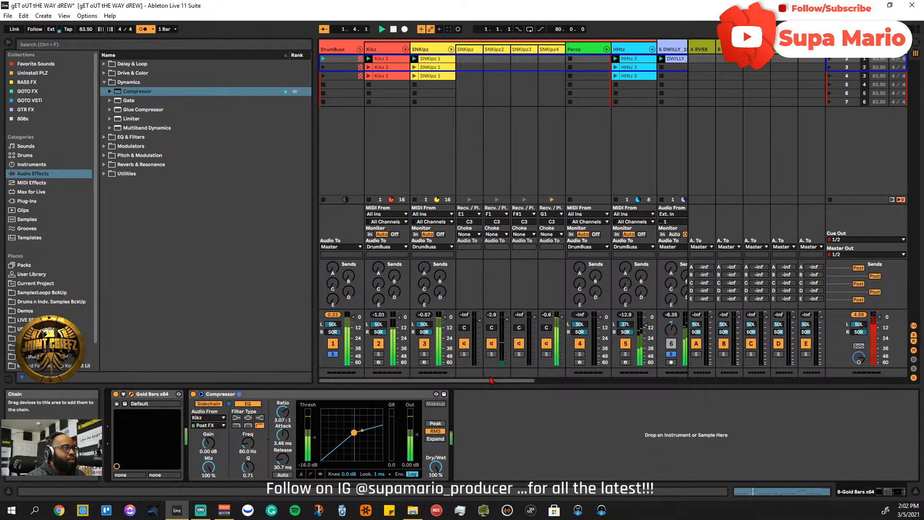
left_click_drag(490, 379, 558, 378)
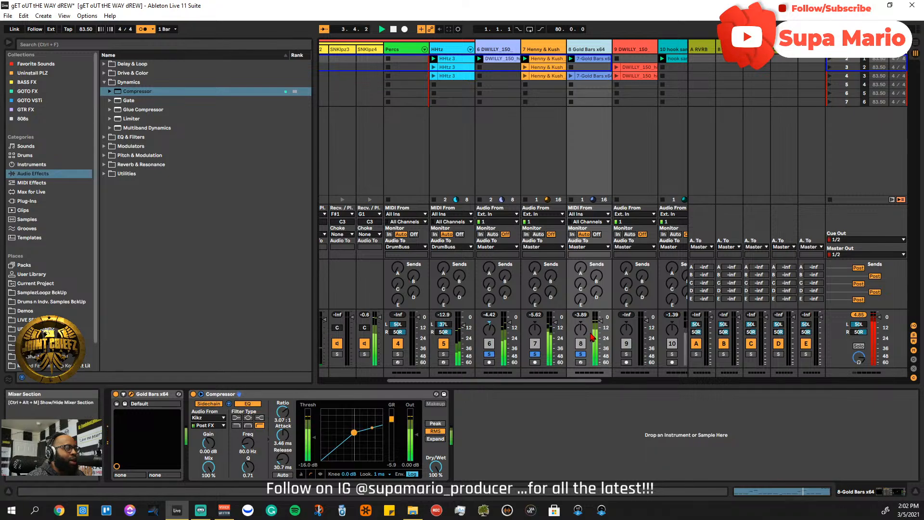
left_click_drag(472, 379, 404, 401)
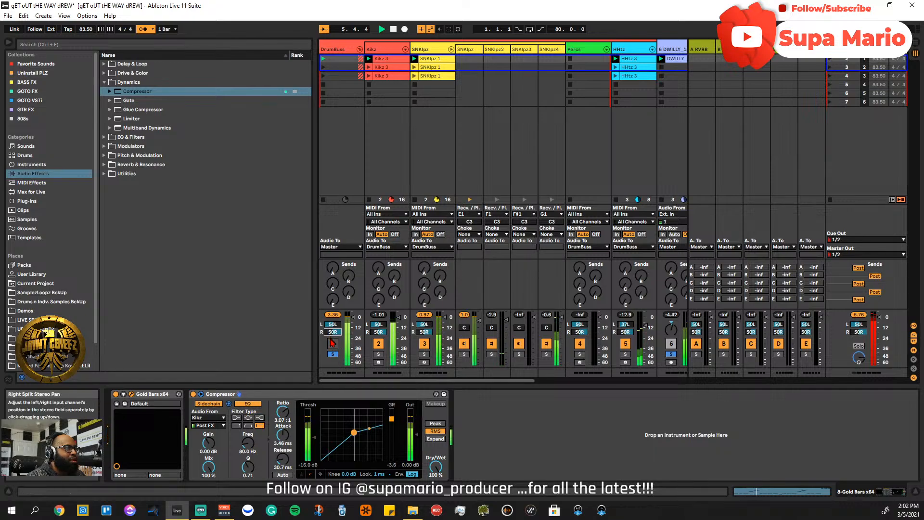
- Deactivate the Kikz track during playback to test the sidechain trigger, stop, and reactivate the track
left_click(379, 343)
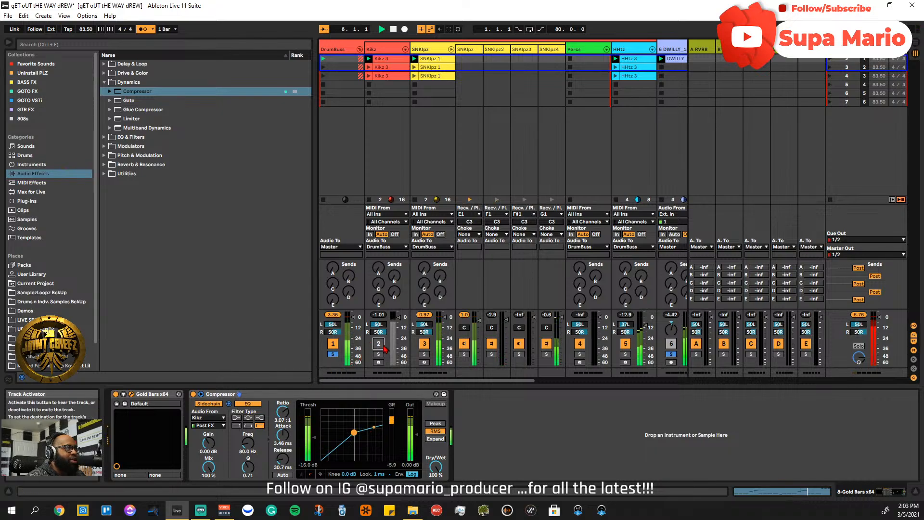
key("space")
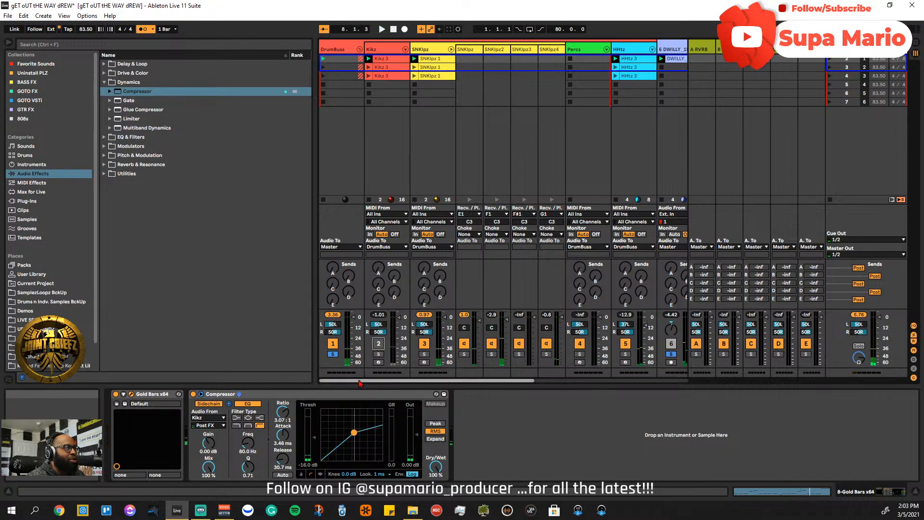
left_click_drag(358, 382, 476, 382)
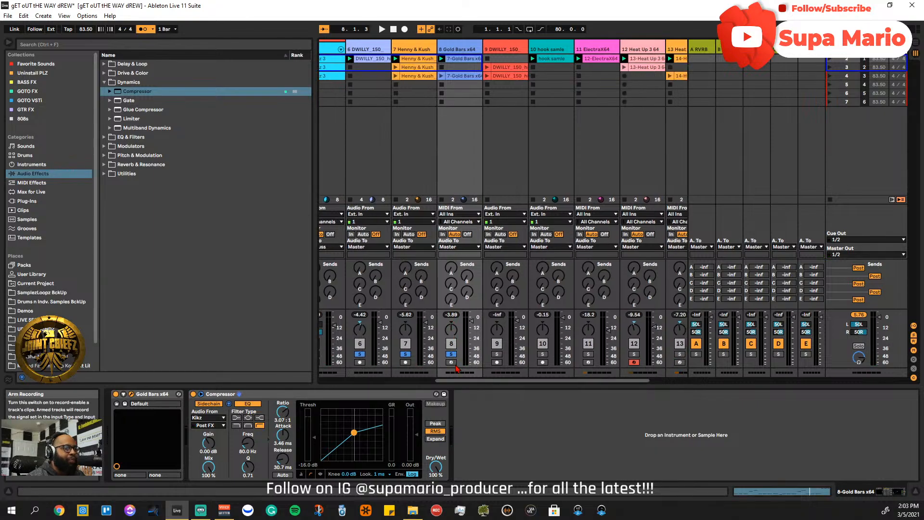
left_click_drag(457, 381, 340, 381)
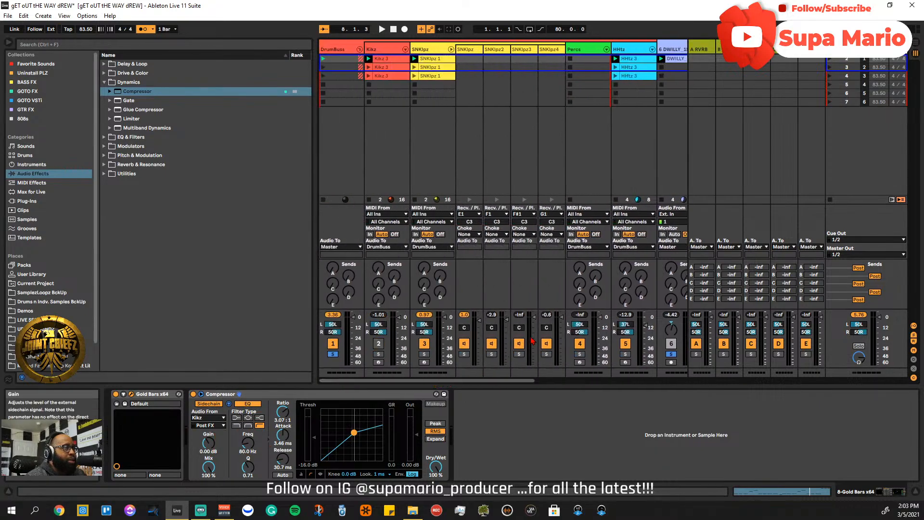
left_click(378, 343)
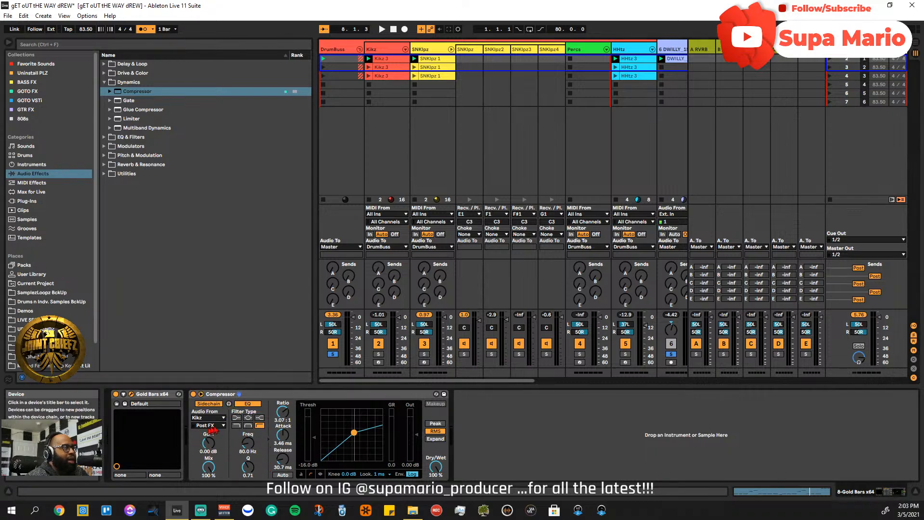
- Set the Compressor's sidechain EQ to a low-pass filter at 38.4 Hz, then switch the EQ off
key("space")
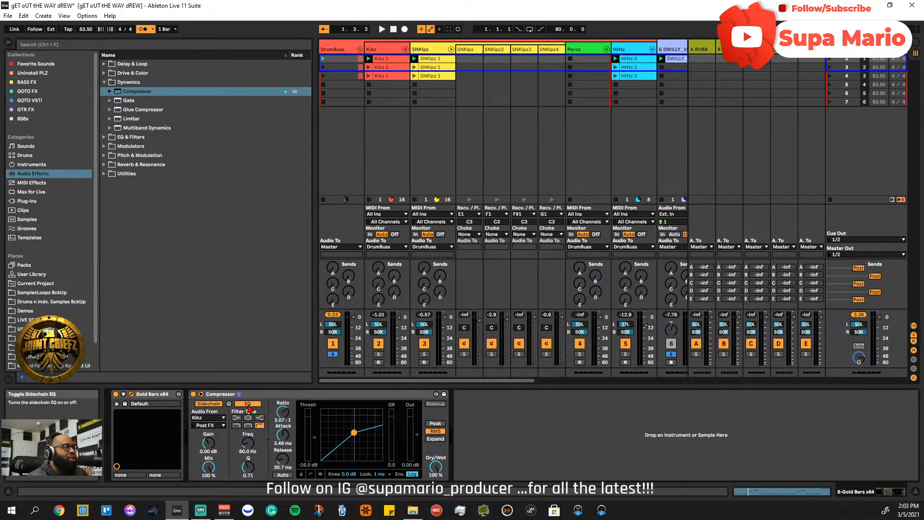
left_click(237, 425)
mouse_move(248, 443)
left_mouse_down()
mouse_move(248, 455)
mouse_move(247, 445)
left_mouse_up()
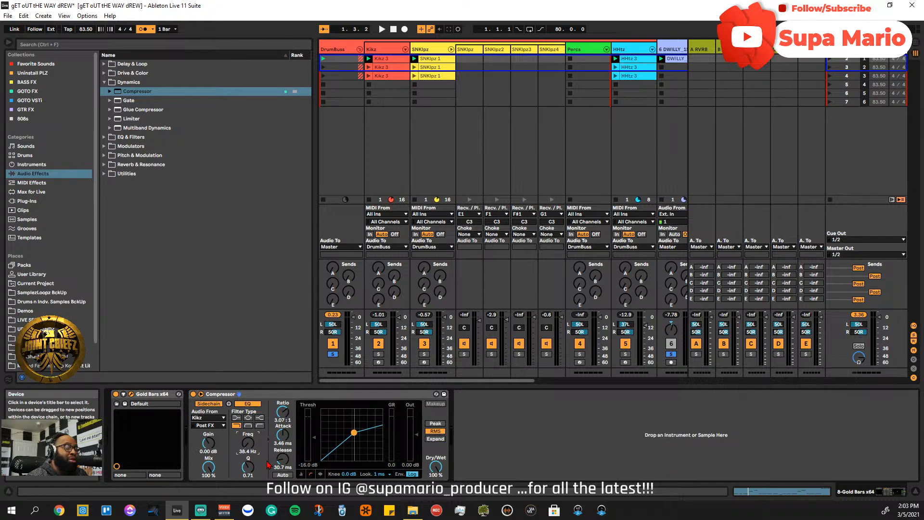
left_click(247, 404)
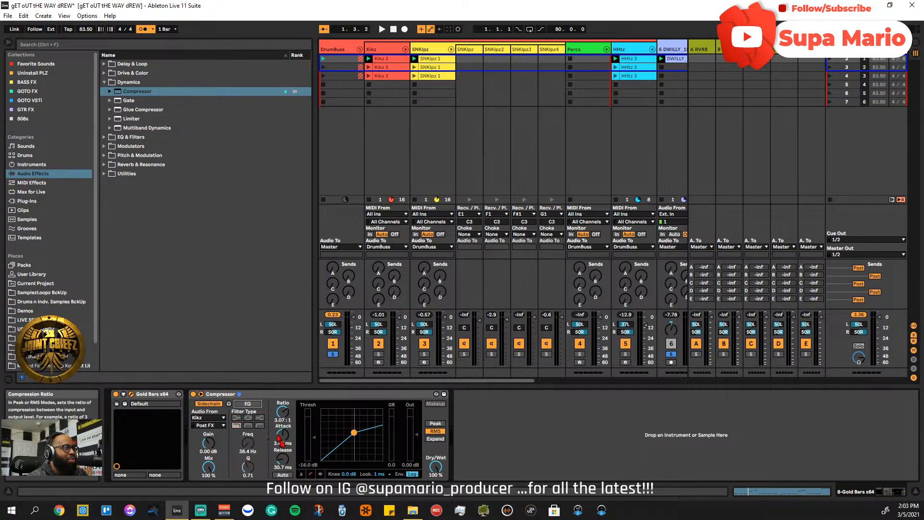
- Play and stop the beat several times to watch the Compressor's gain reduction with the sidechain EQ off
key("space")
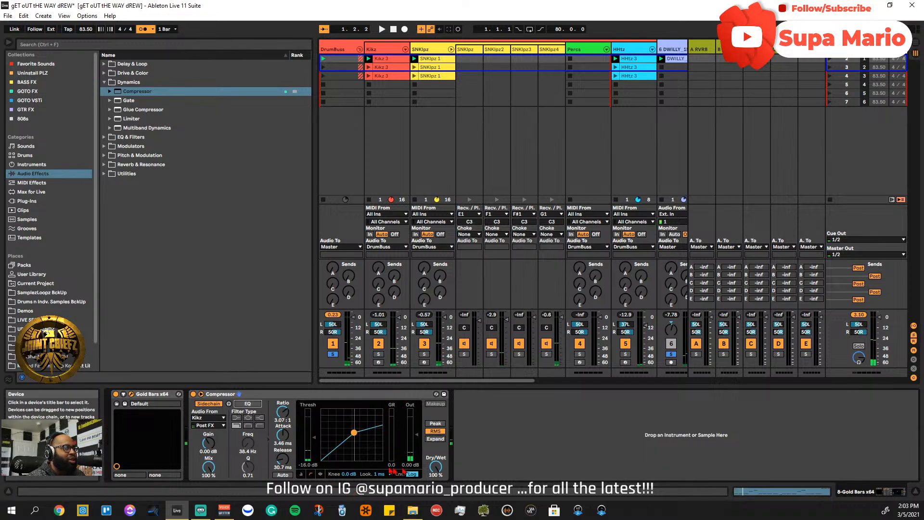
key("space")
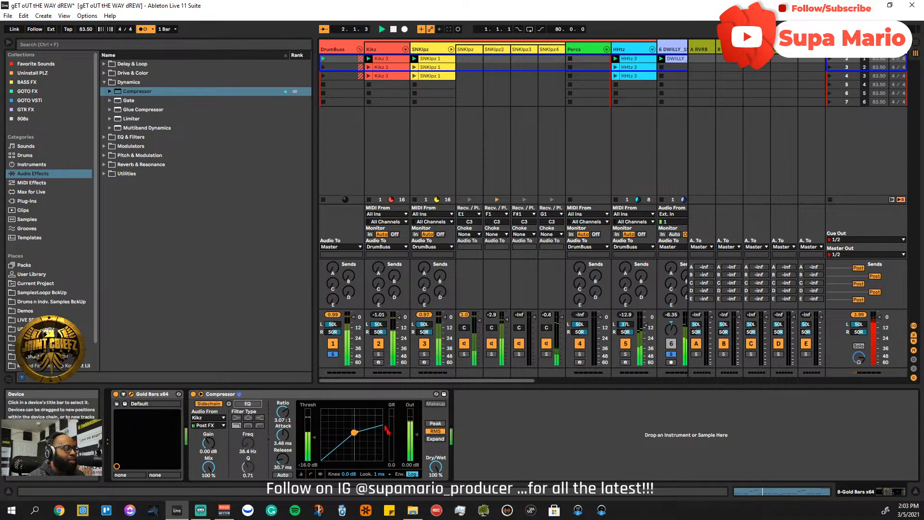
key("space")
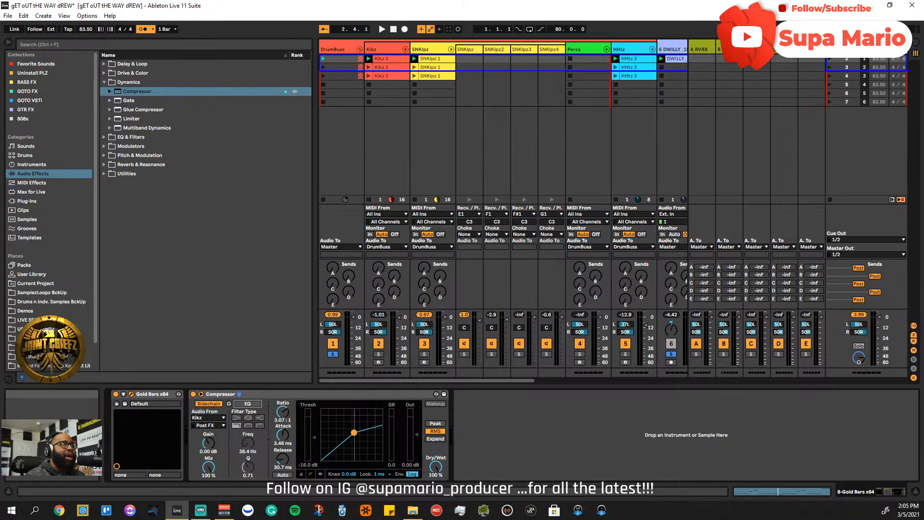
key("space")
key("space")
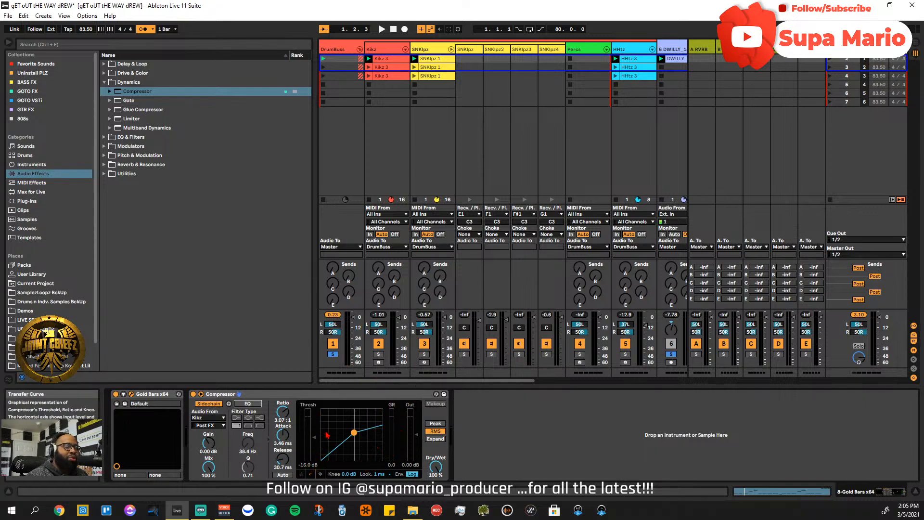
- Play the beat with the Gold Bars track in view, then solo only that track and listen to its sidechained bass
key("space")
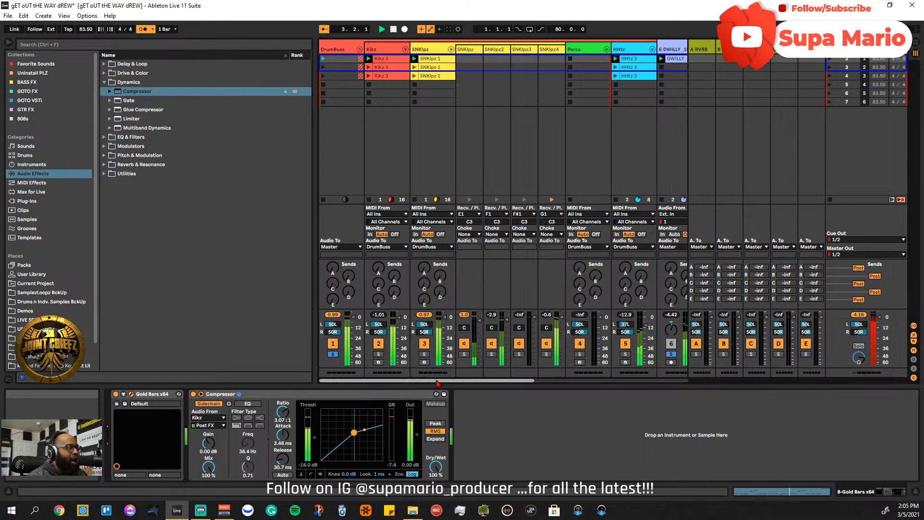
left_click_drag(436, 382, 497, 393)
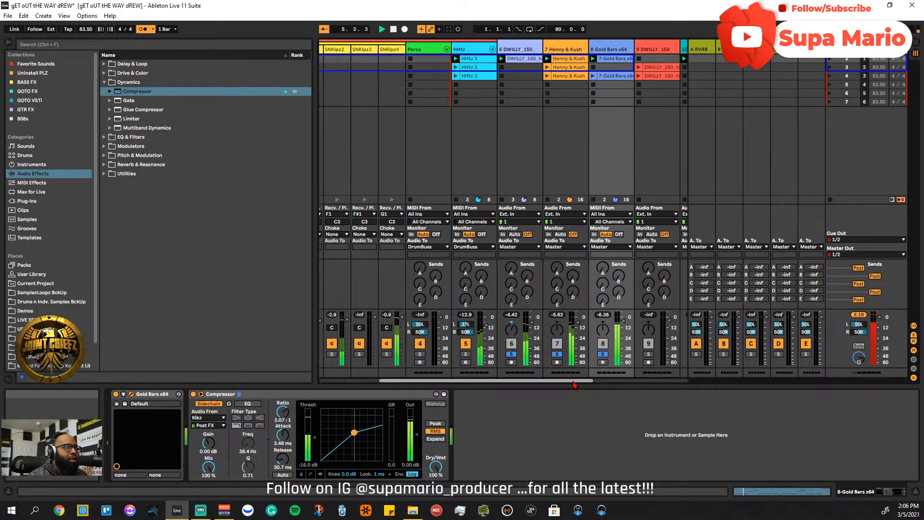
left_click_drag(572, 387, 577, 385)
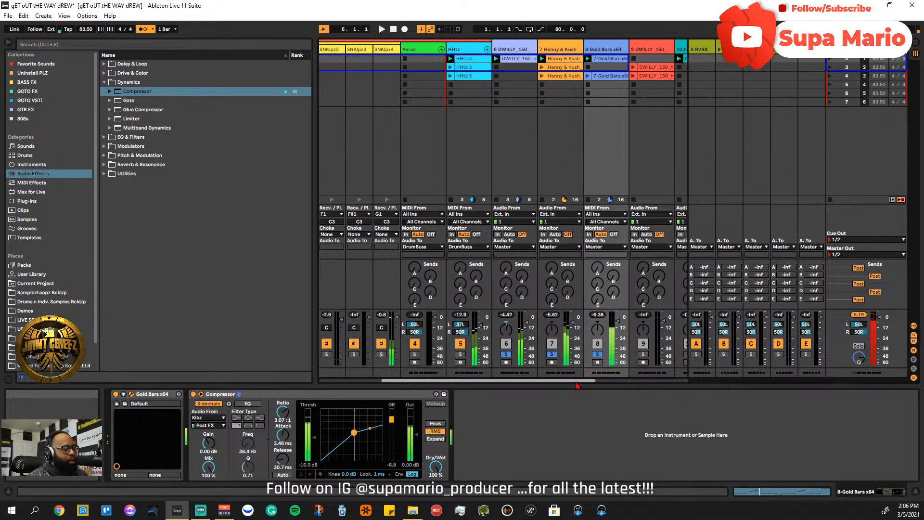
left_click(597, 354)
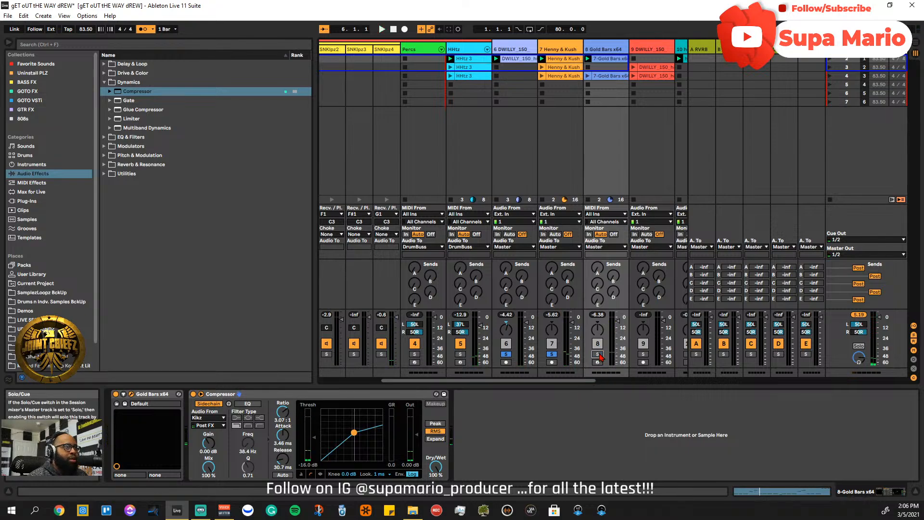
left_click(597, 354)
key("space")
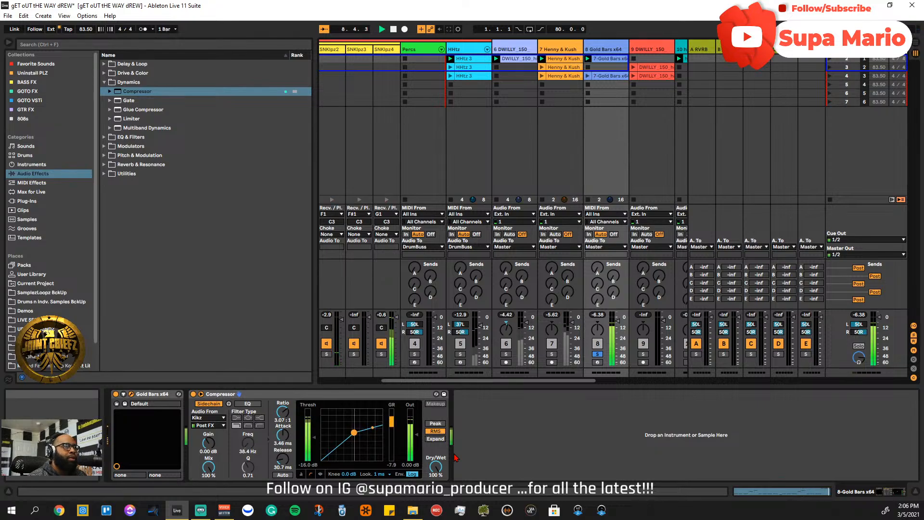
key("space")
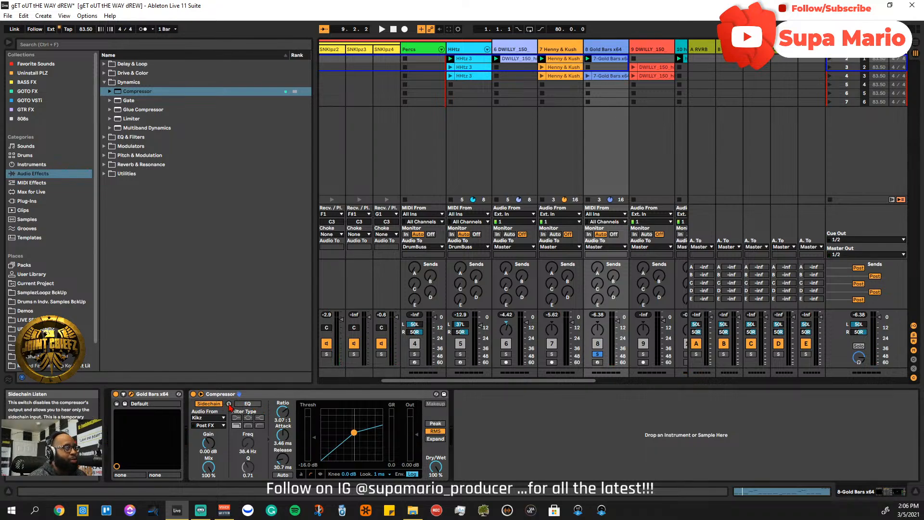
- Replay the soloed Gold Bars bass, toggling the Compressor's Sidechain Listen during playback, and stop
key("space")
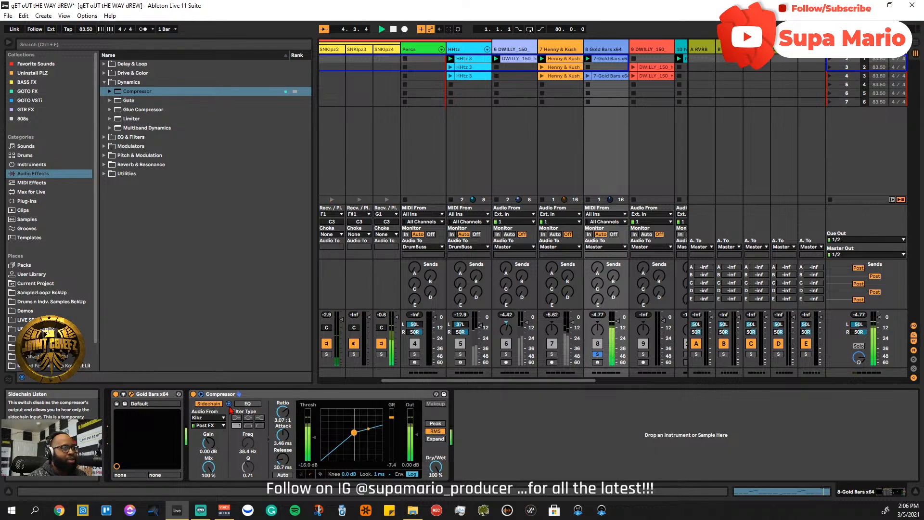
left_click(229, 406)
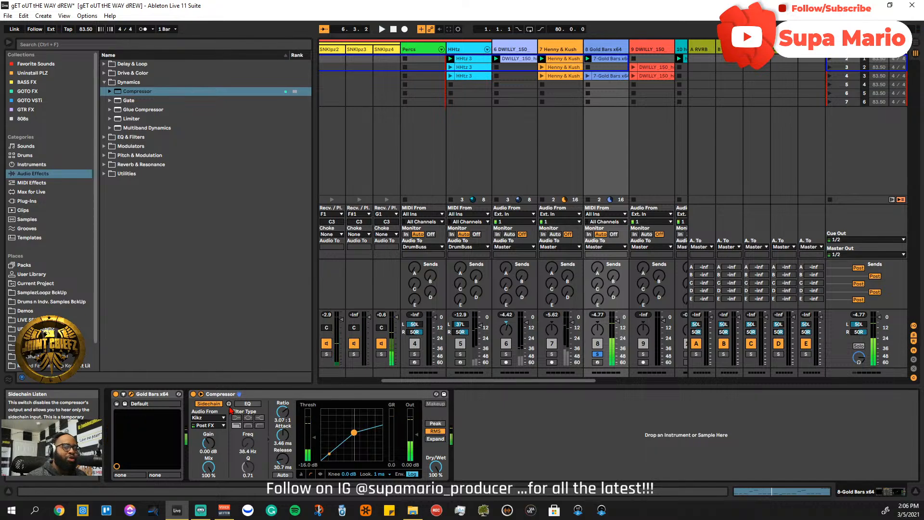
key("space")
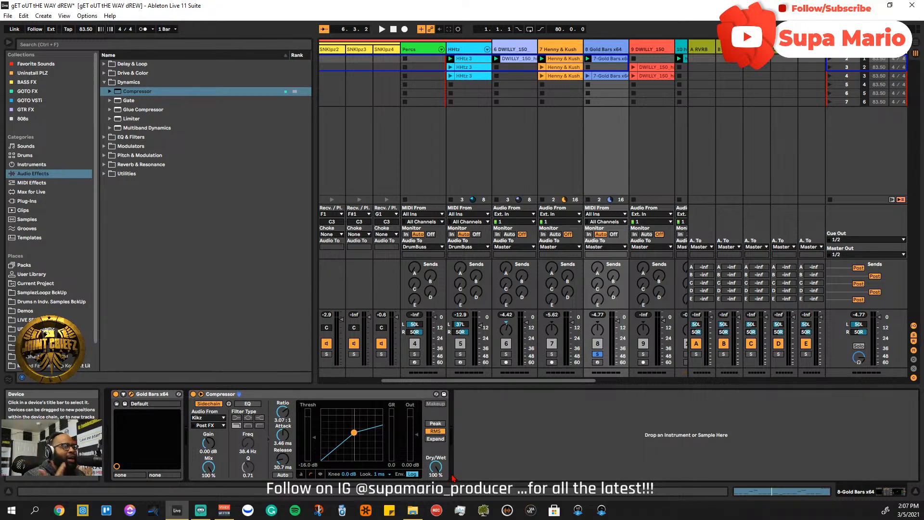
key("space")
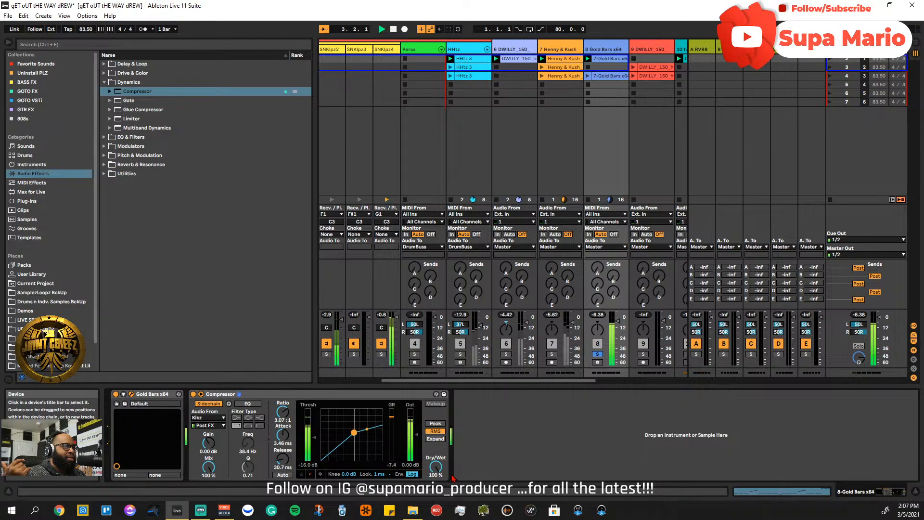
key("space")
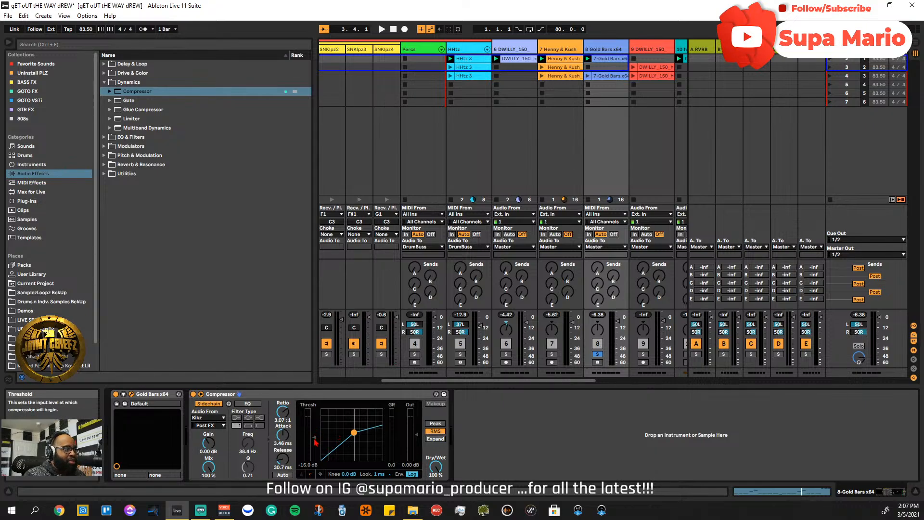
- Lower the Compressor's threshold to -inf dB on the soloed bass during playback, then return it to -16.0 dB
key("space")
left_click_drag(315, 441, 313, 471)
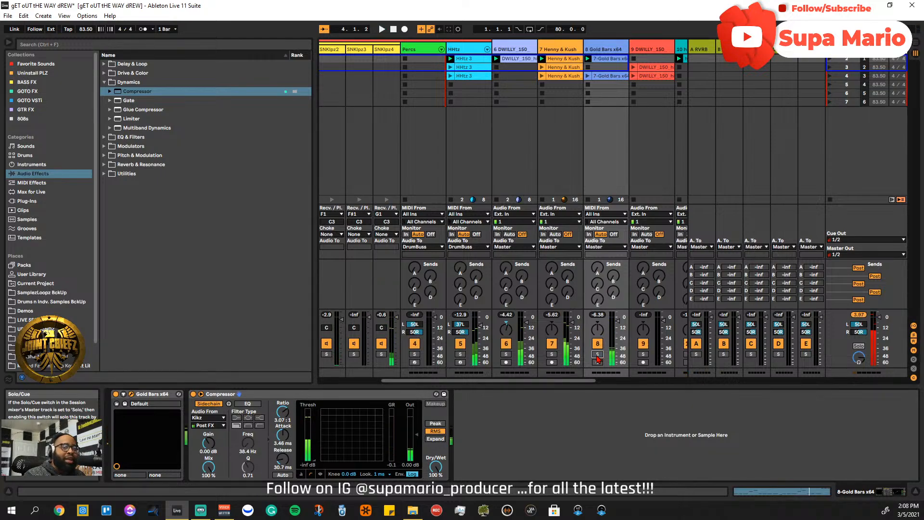
left_click(597, 354)
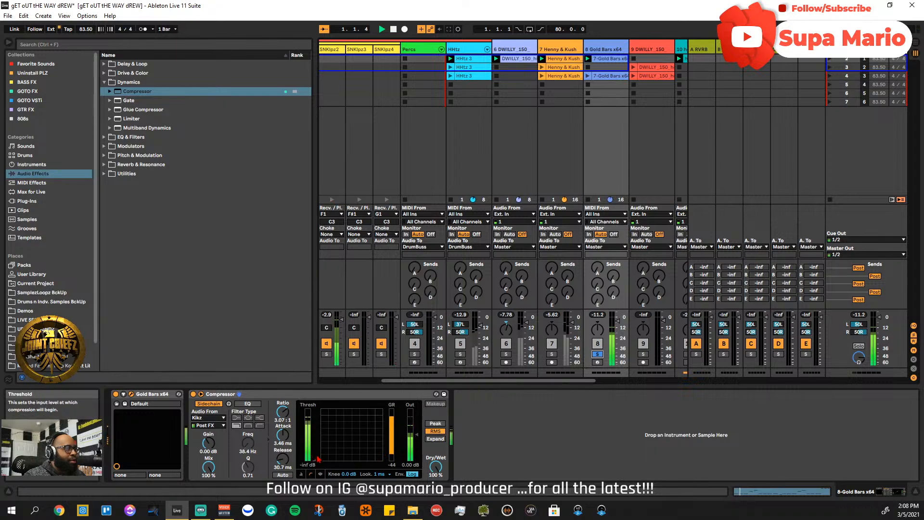
left_click_drag(318, 458, 317, 437)
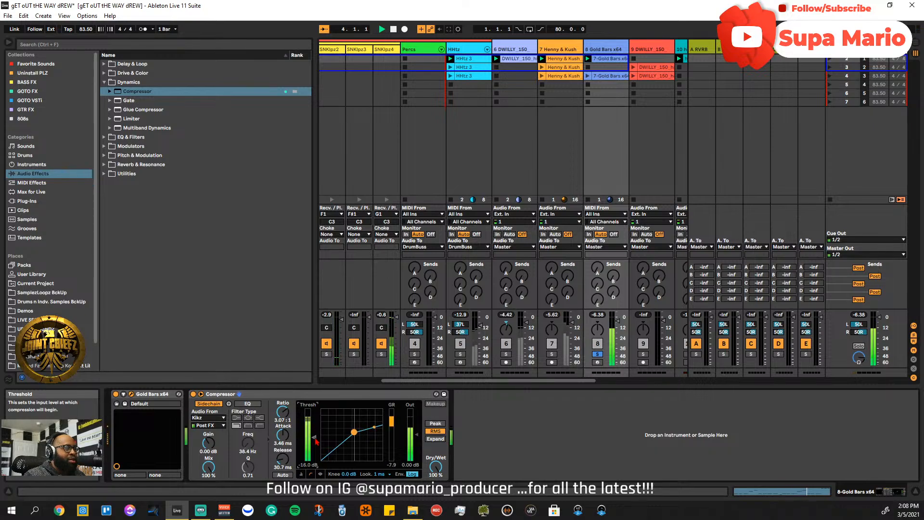
- Solo the DrumBuss group while the beat keeps playing
left_click_drag(371, 380, 307, 376)
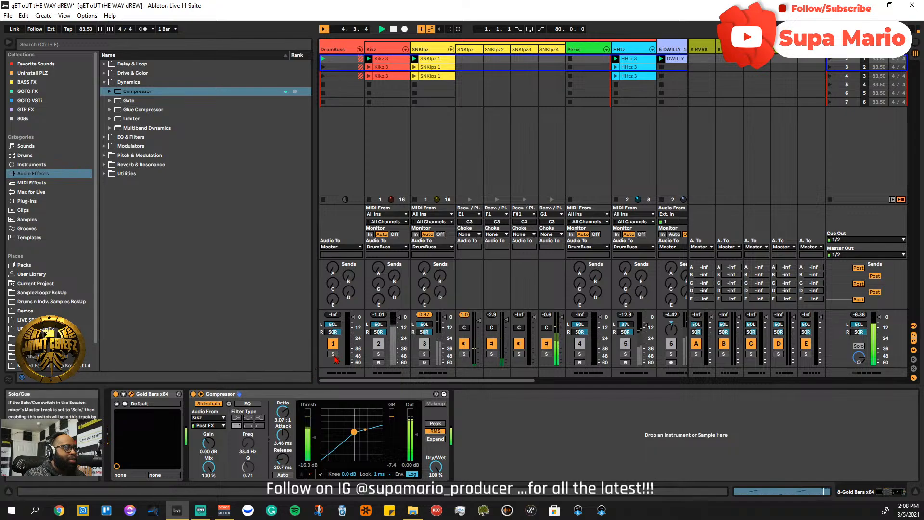
left_click(333, 353)
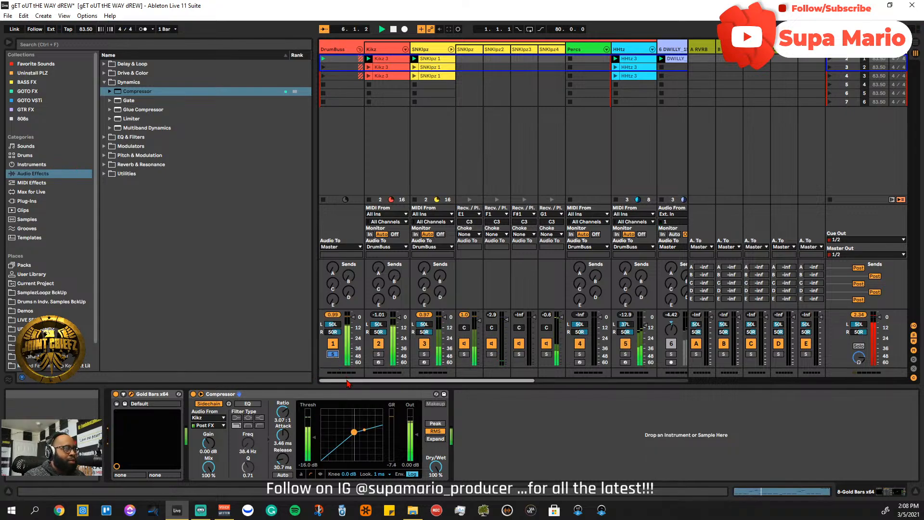
- Bypass the Compressor on the Gold Bars bass during playback and re-enable it to compare the sound
left_click(193, 393)
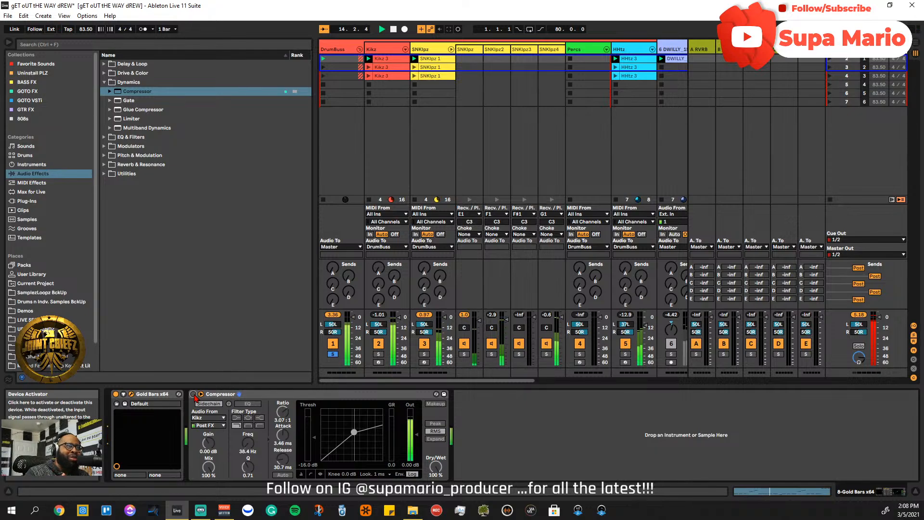
left_click(194, 394)
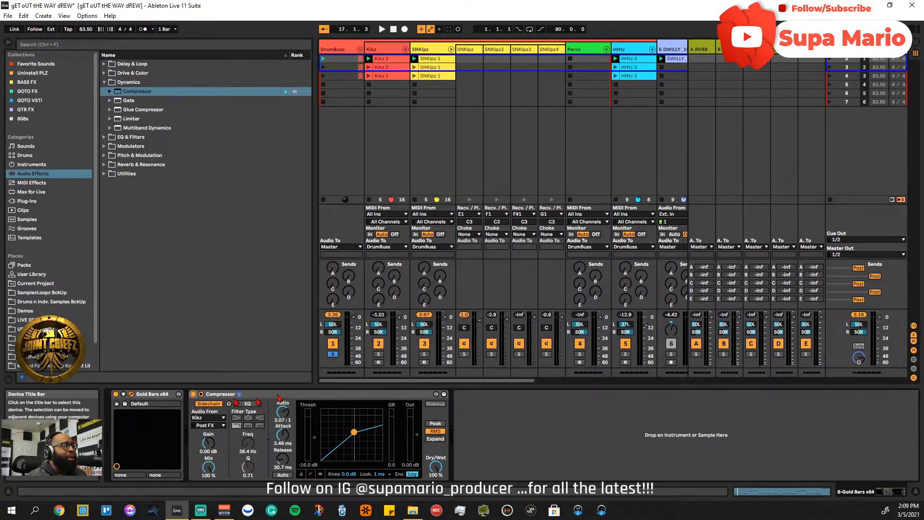
- Solo the DWILLY_150, Henny & Kush and Gold Bars tracks together with the drums and play them
left_click_drag(443, 382, 529, 382)
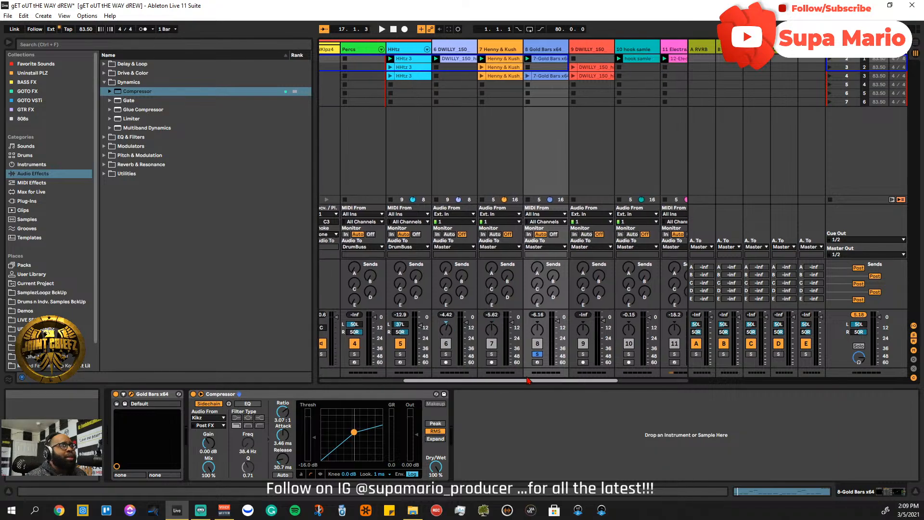
left_click(536, 355)
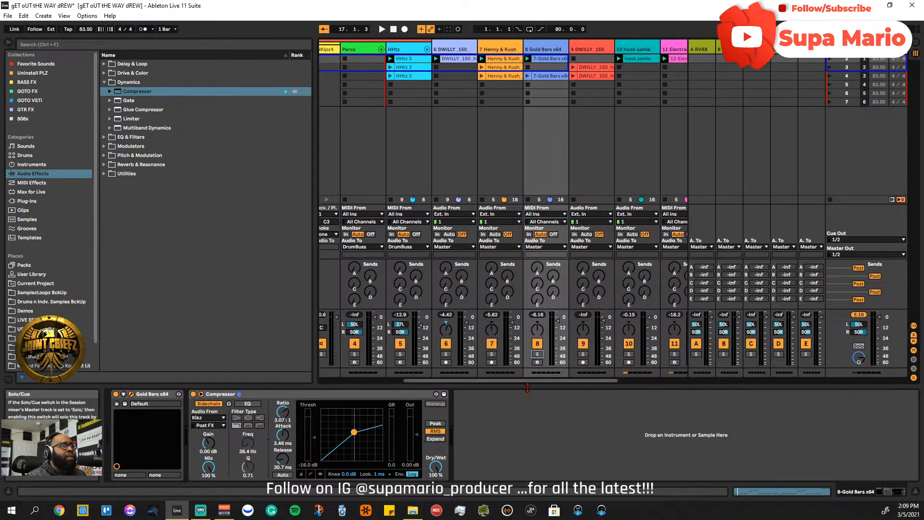
left_click_drag(527, 383, 433, 381)
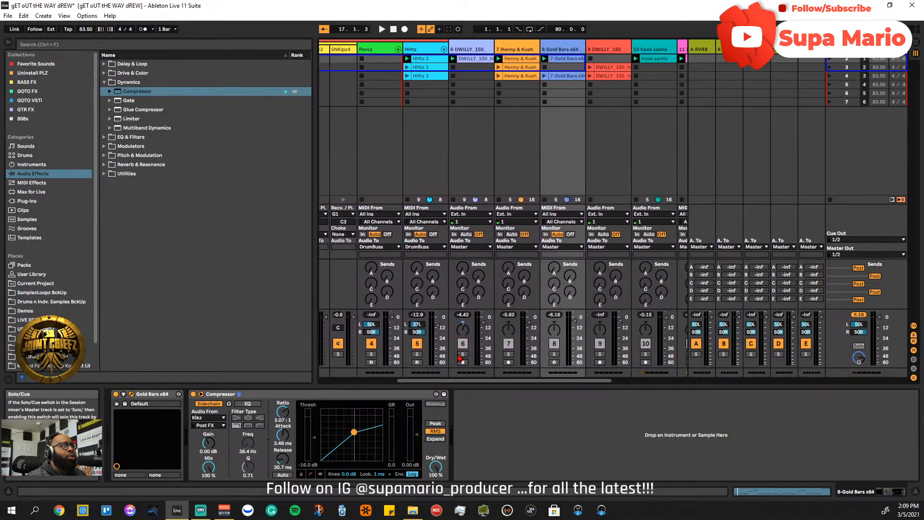
left_click(462, 354)
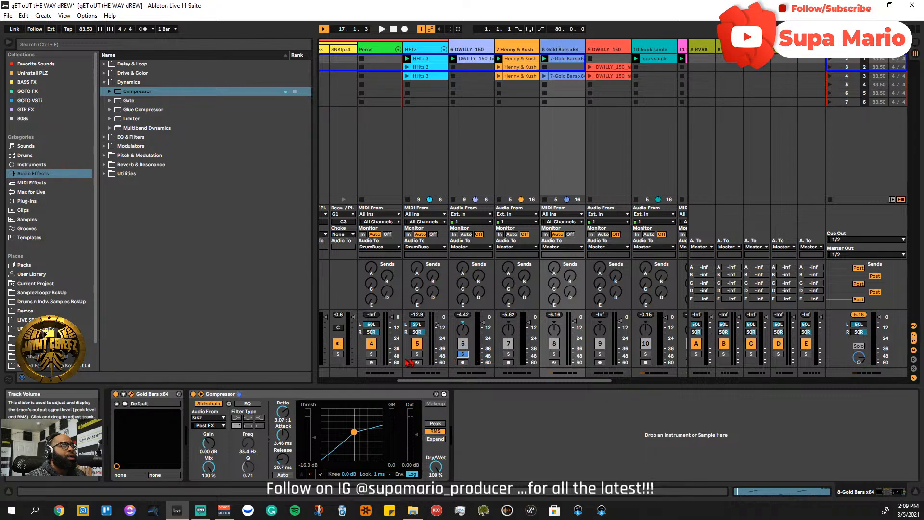
left_click(554, 354)
left_click(508, 354, "ctrl")
key("space")
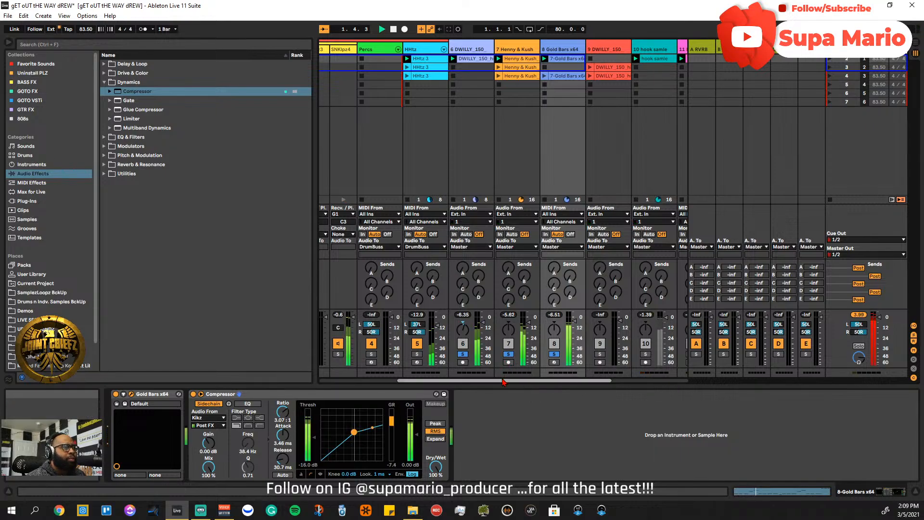
- Add the hook samle track to the soloed tracks and play the combination
scroll(504, 377, "right", 3)
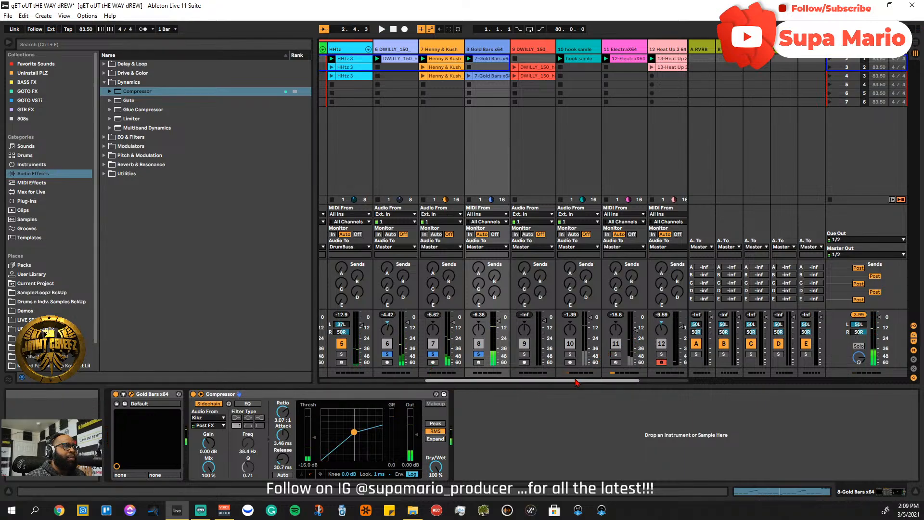
scroll(582, 385, "right", 2)
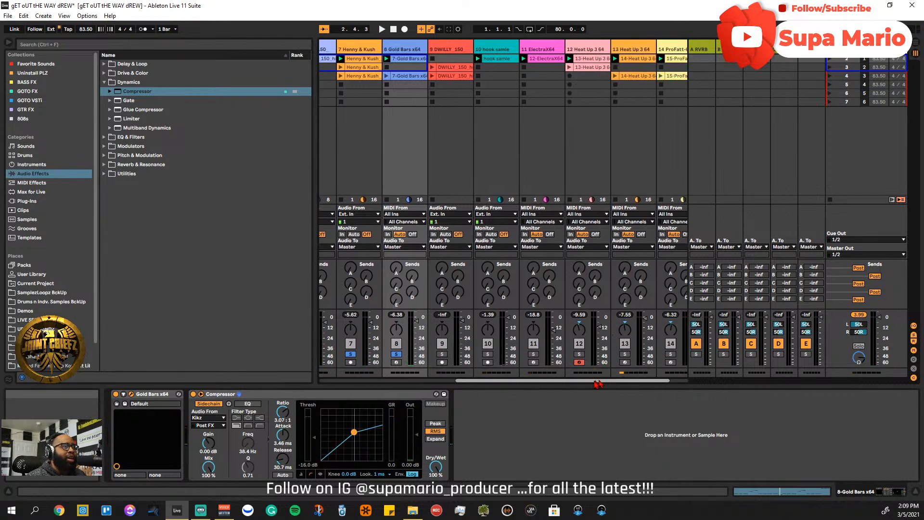
scroll(592, 385, "right", 1)
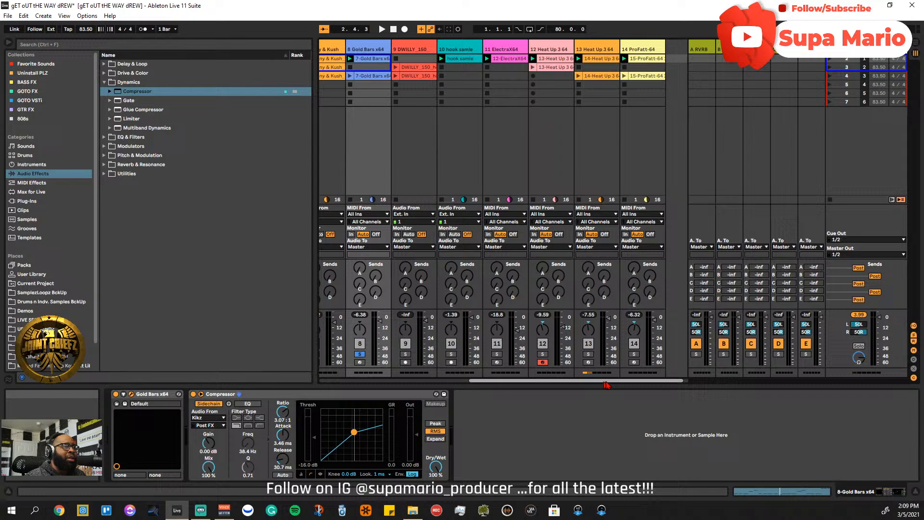
left_click(445, 354)
key("space")
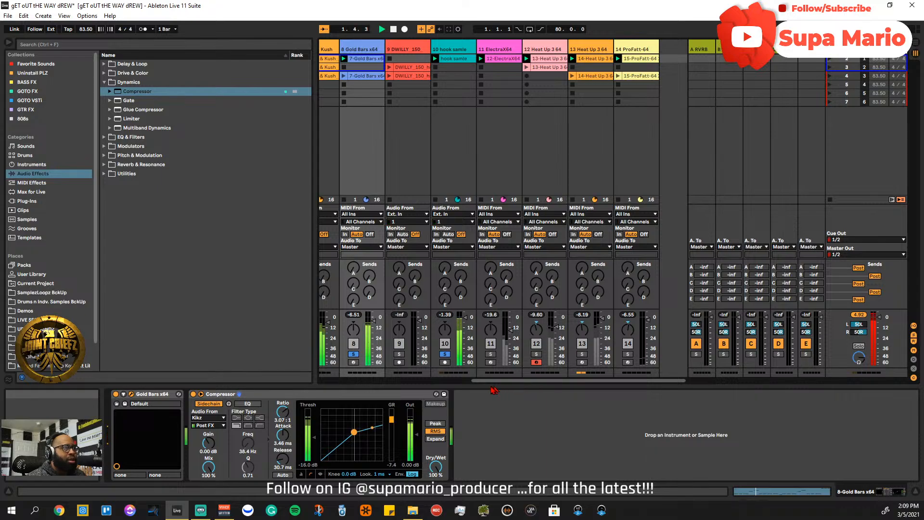
- Add Heat Up 3 track 12 to the soloed tracks, play them, and take hook samle out of the solo
left_click_drag(499, 381, 519, 388)
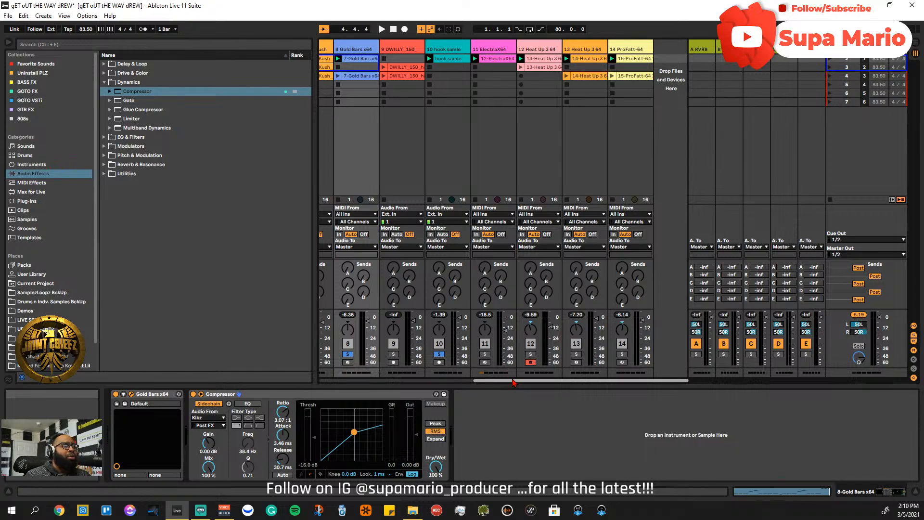
left_click(531, 354)
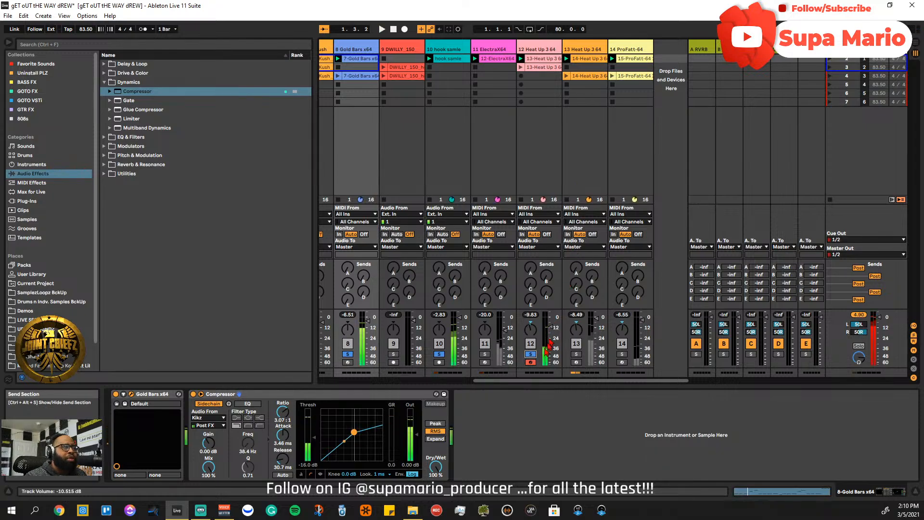
left_click(531, 354)
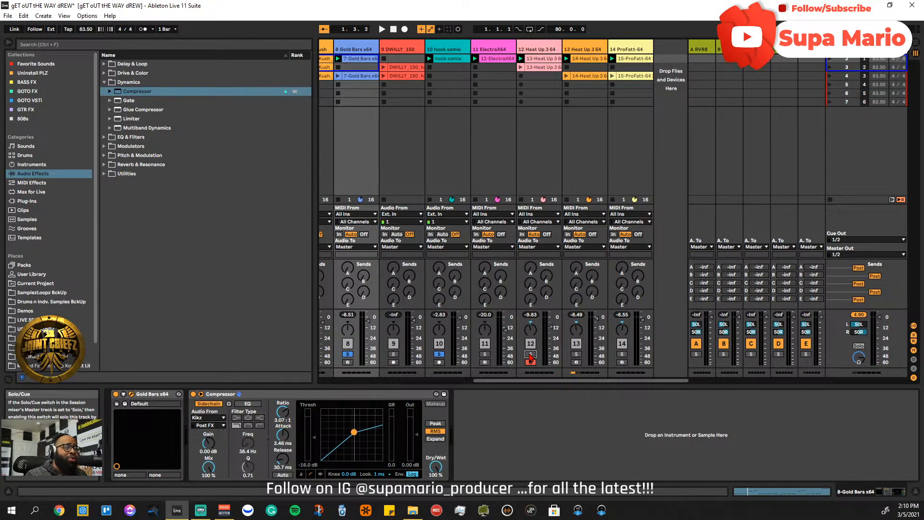
key("space")
left_click(530, 354)
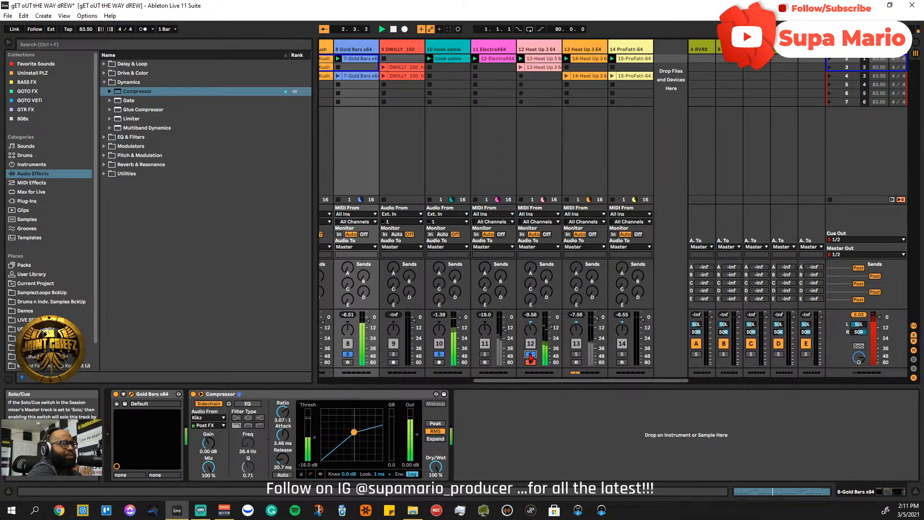
left_click(439, 356)
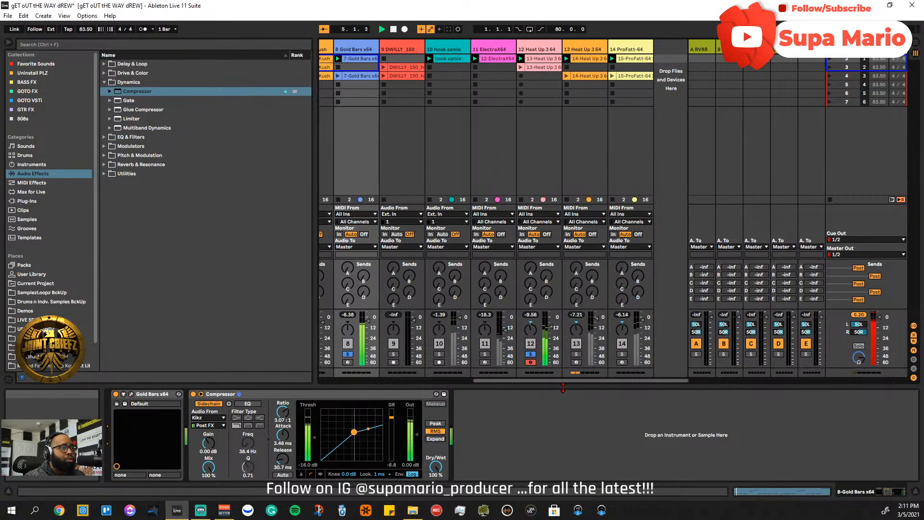
- Stop playback, open the first Heat Up 3 clip on track 12, and zoom in on the selected notes of its first chord
left_click(539, 59)
key("space")
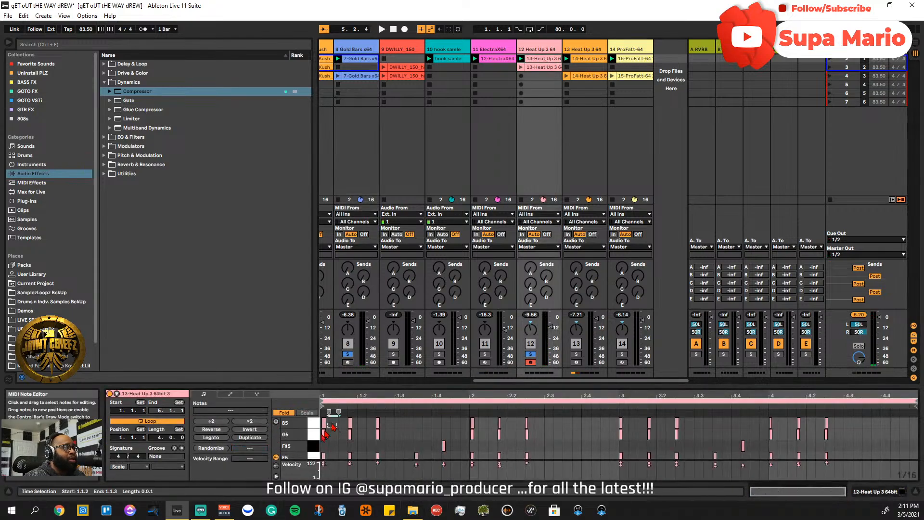
left_click_drag(320, 415, 324, 448)
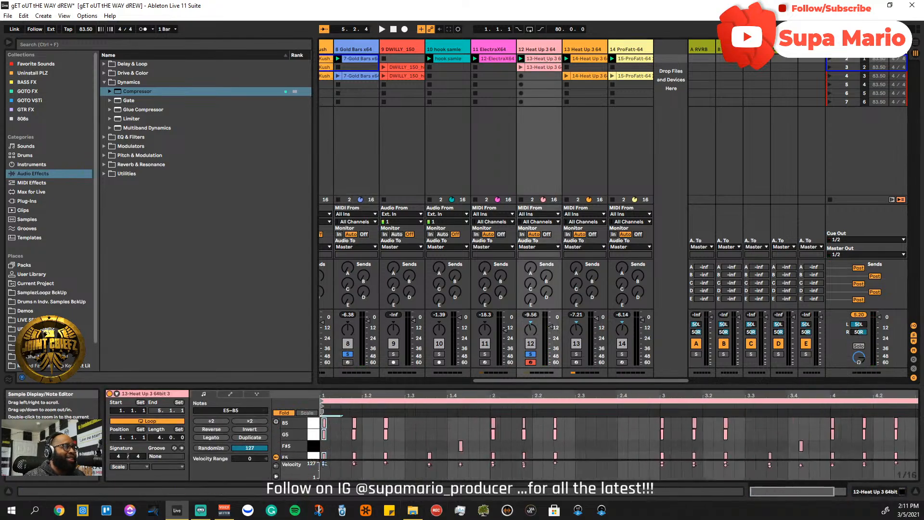
key("z")
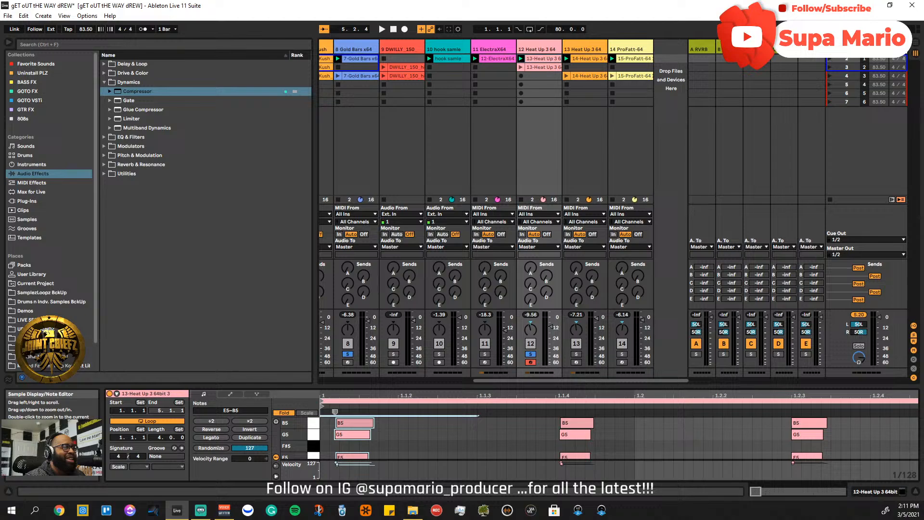
right_click(353, 429)
left_click(385, 339)
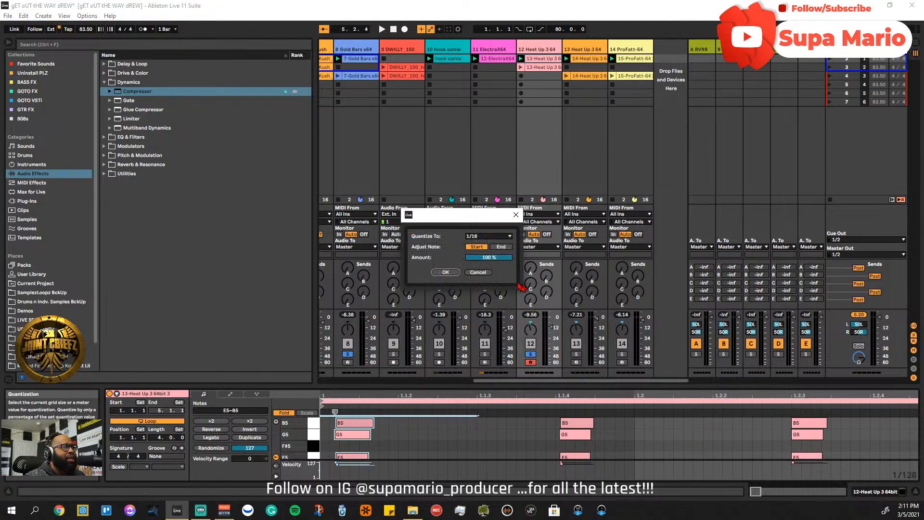
left_click(478, 272)
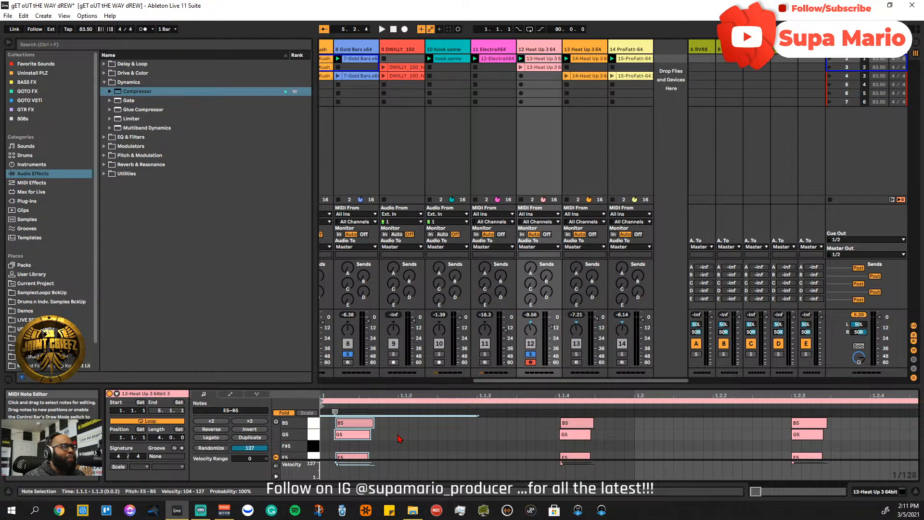
- Enlarge the note editor, quantize the clip's first chord to 1/16 by a partial amount, and play the result with the soloed tracks
left_click_drag(406, 384, 431, 334)
left_click_drag(400, 367, 314, 419)
right_click(371, 369)
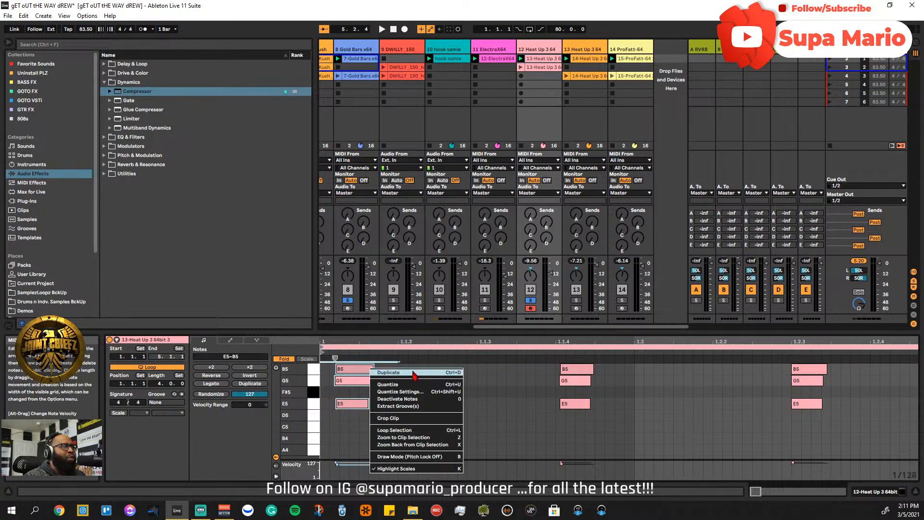
left_click(405, 393)
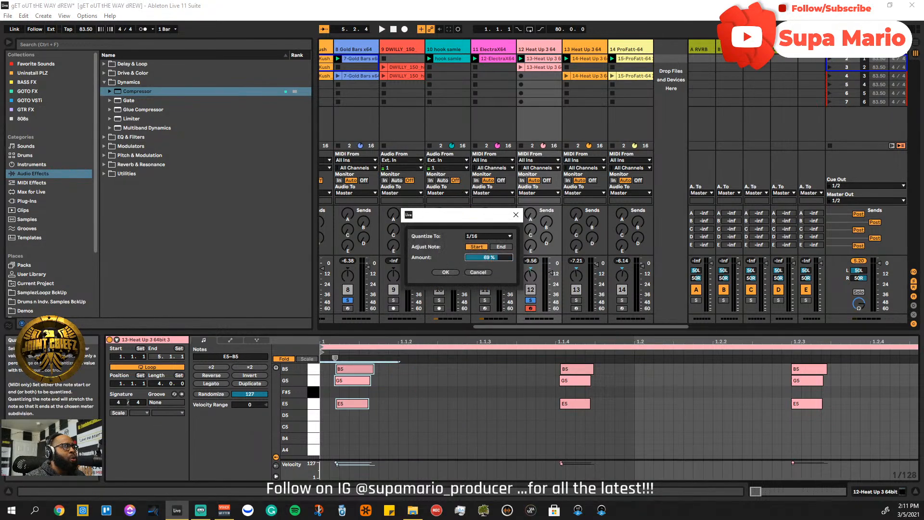
left_click_drag(488, 257, 488, 260)
left_click(440, 272)
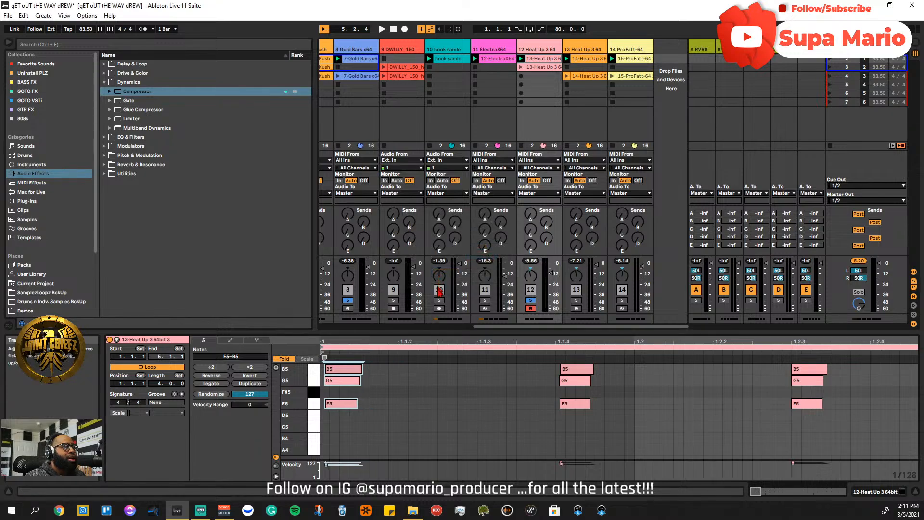
left_click_drag(469, 350, 404, 339)
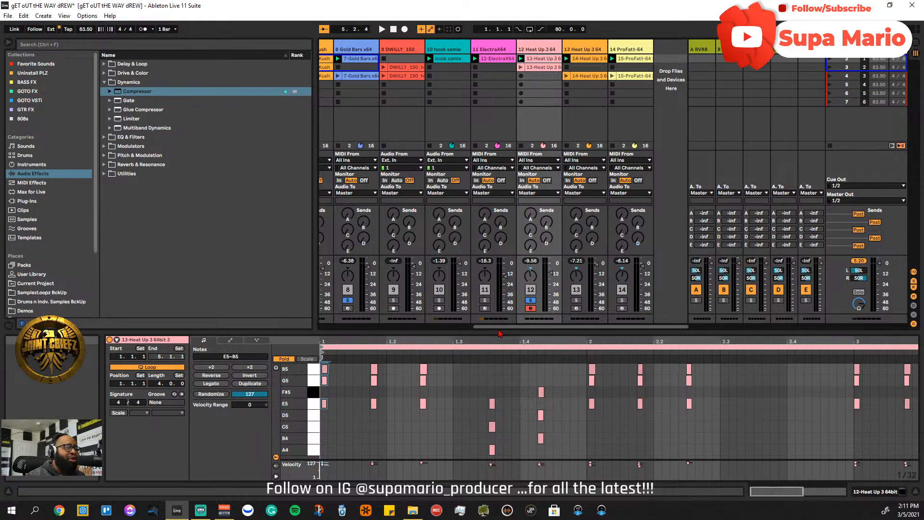
key("space")
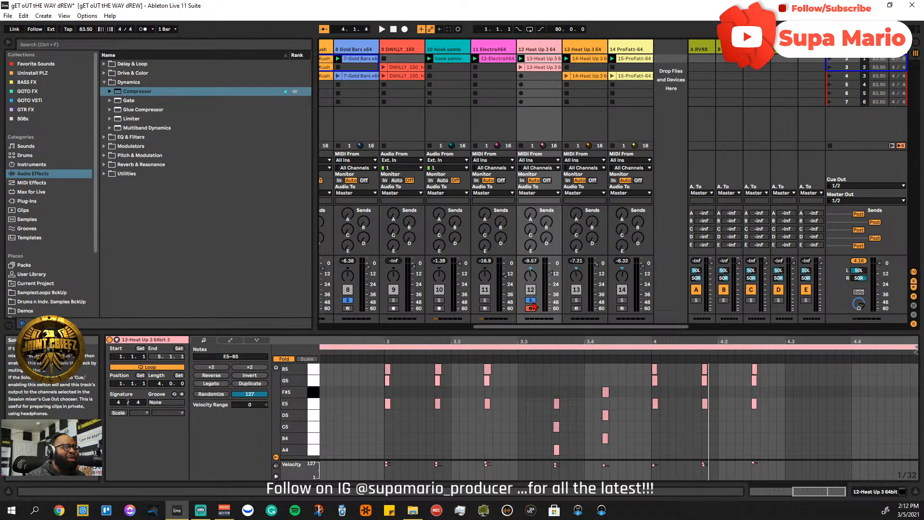
- Clear the existing solos, listen to Heat Up 3 track 12 on its own, and unsolo it
left_click(531, 301)
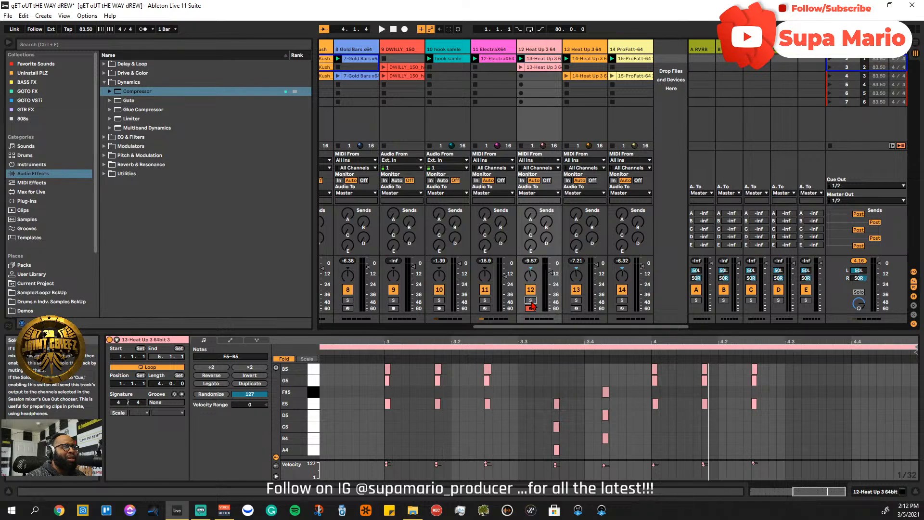
key("space")
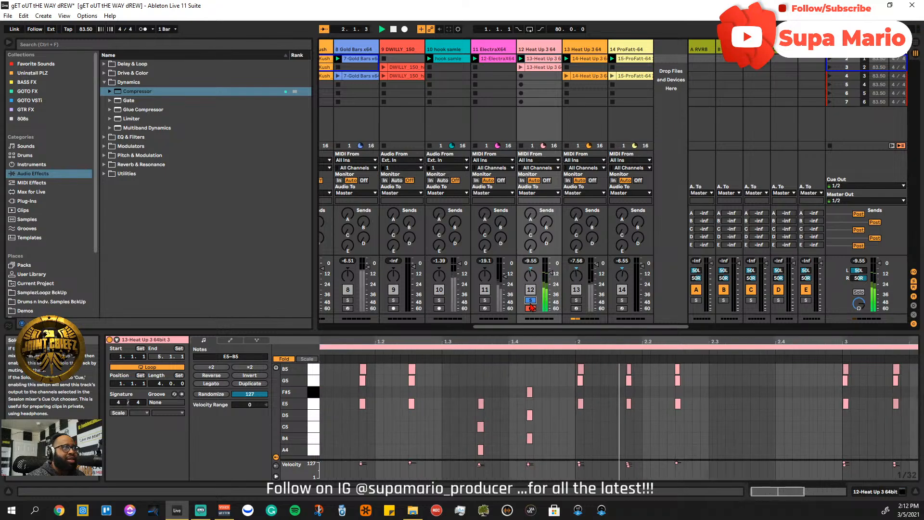
left_click(530, 301)
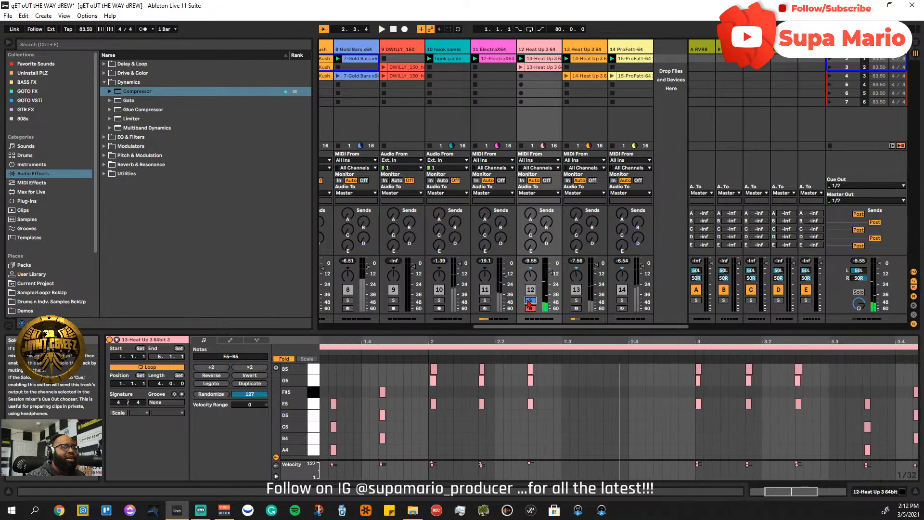
- Mute tracks 10, 13, 14 and 11 and play the beat with Heat Up 3 track 12 left in
left_click(438, 289)
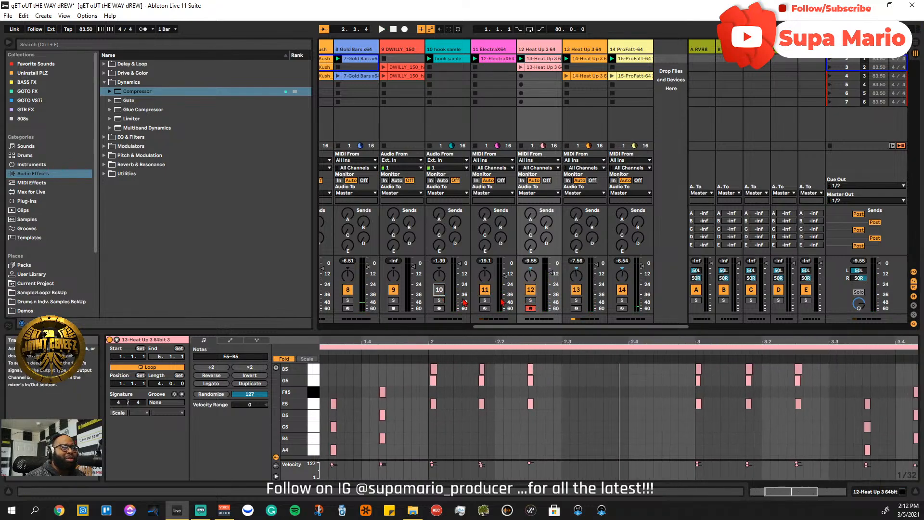
left_click(577, 289)
left_click(621, 289)
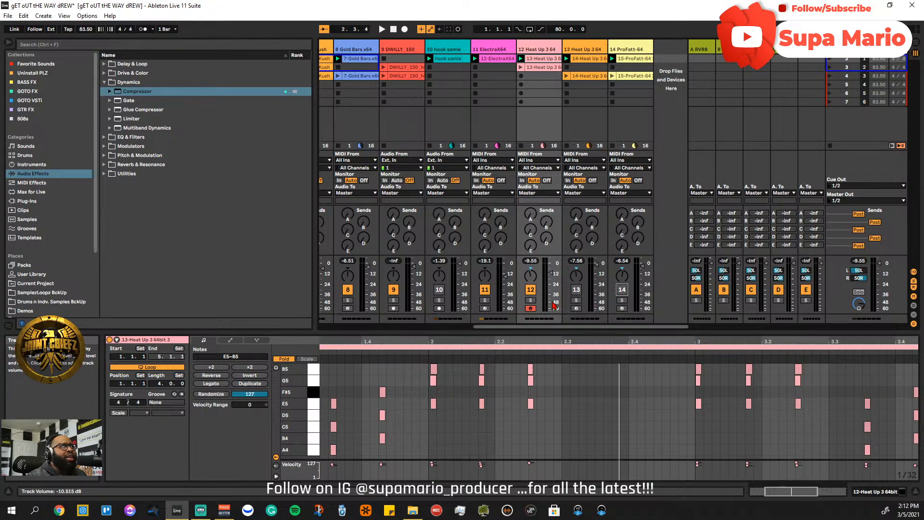
key("space")
left_click(484, 289)
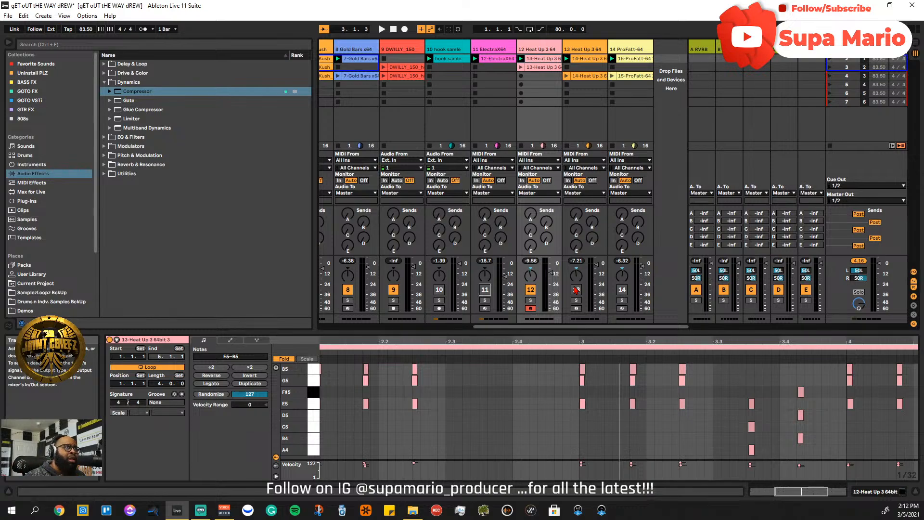
- Unmute Heat Up 3 track 13 and play the beat with it included
left_click(576, 290)
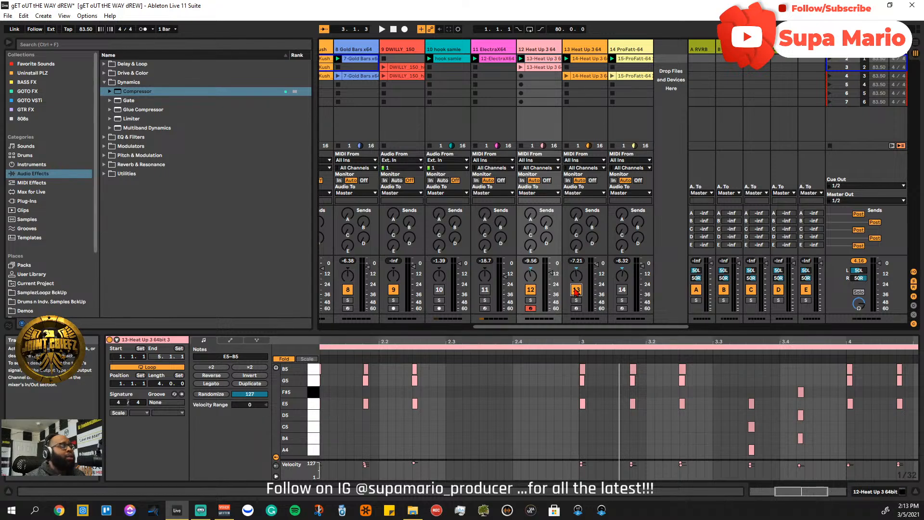
key("space")
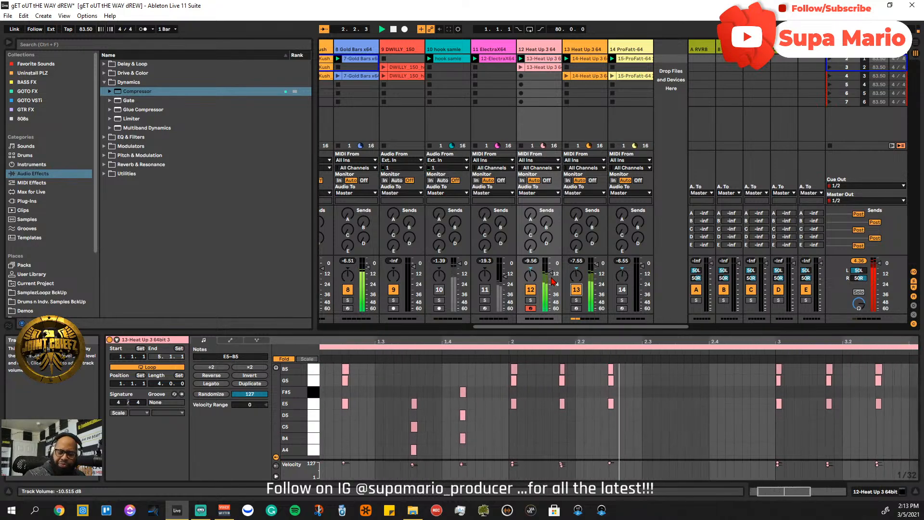
scroll(554, 281, "left", 5)
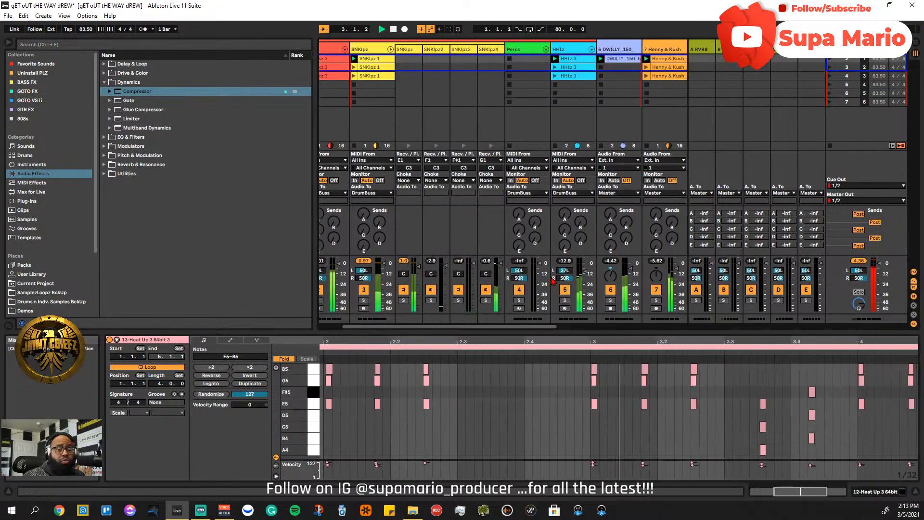
- Follow the playing tracks across the mixer from the drums through to ProFatt track 14, and stop playback
scroll(553, 282, "right", 1)
scroll(552, 281, "right", 1)
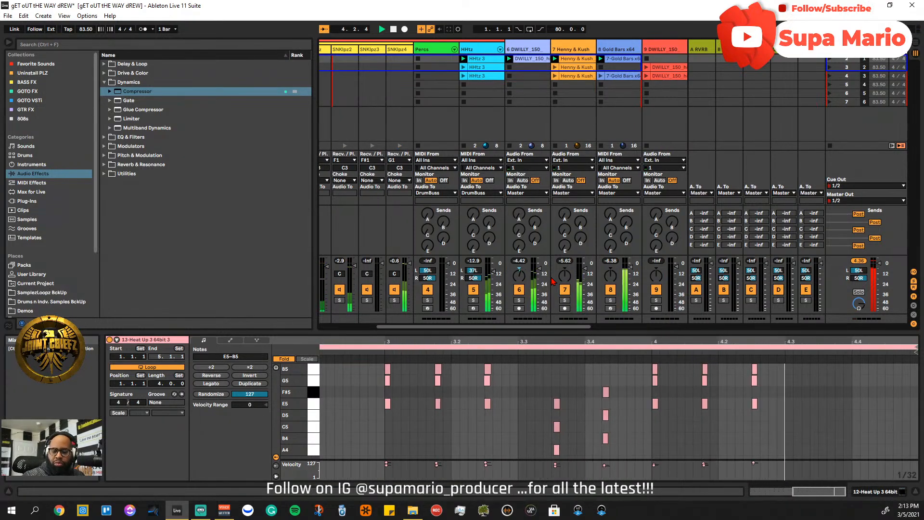
scroll(552, 281, "right", 2)
scroll(552, 281, "right", 1)
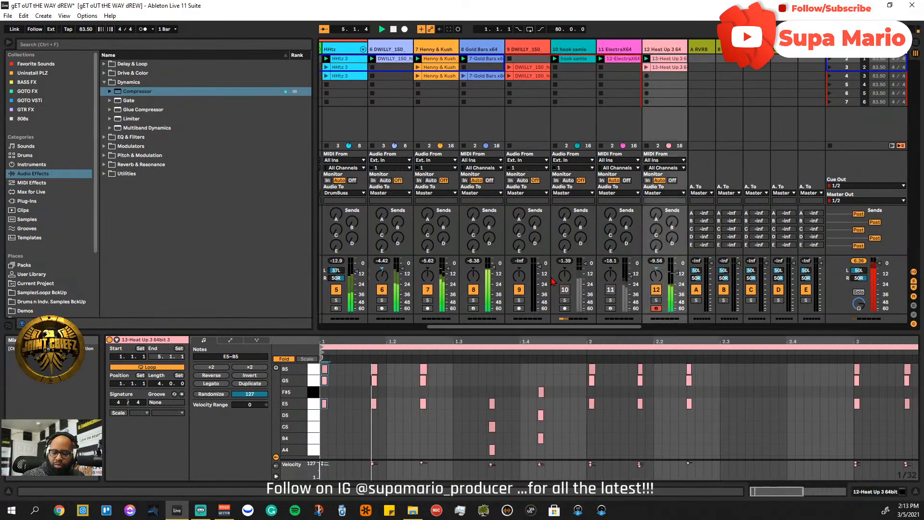
scroll(553, 281, "right", 1)
scroll(552, 281, "right", 1)
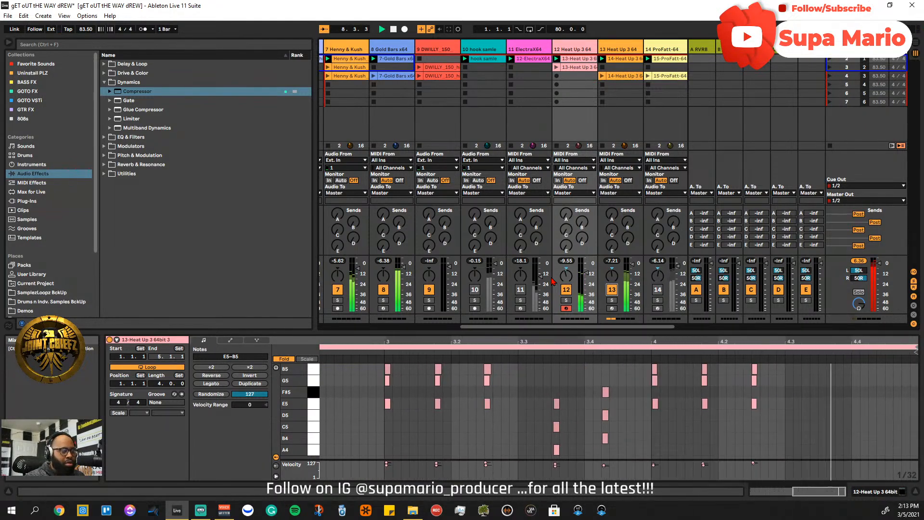
key("space")
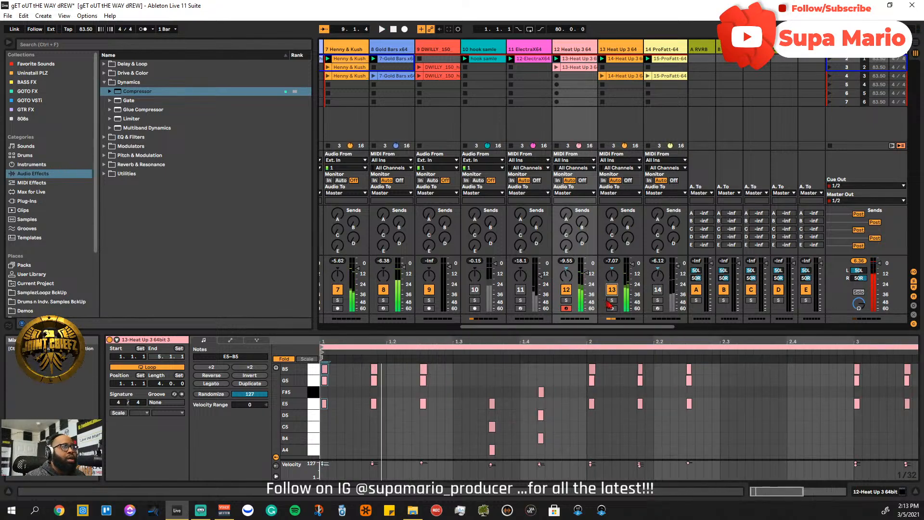
- Solo Heat Up 3 tracks 12 and 13 and play the two together
left_click(566, 300)
left_click(612, 300)
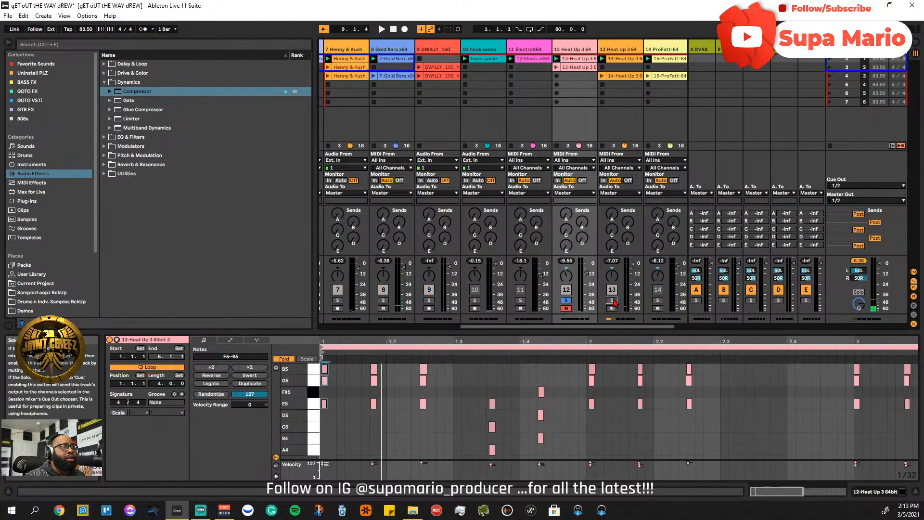
key("space")
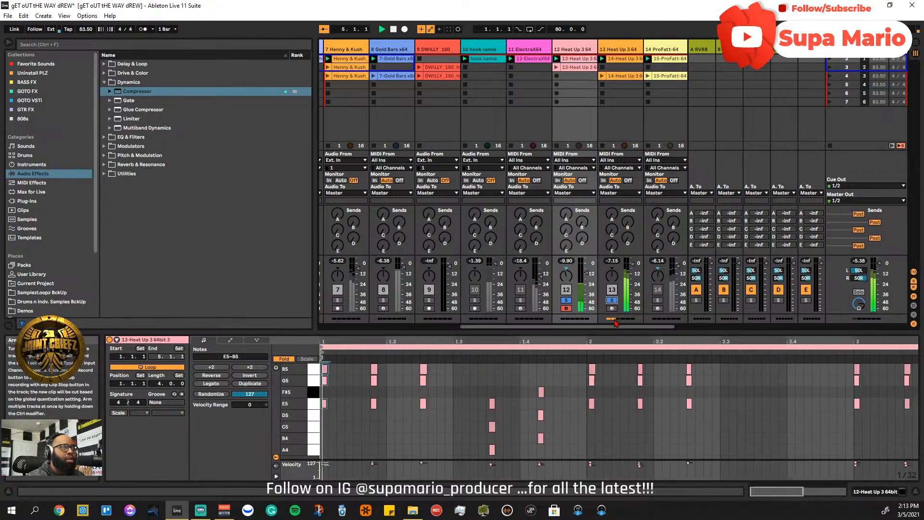
- Add the DrumBuss group and Gold Bars track 8 to the solos while the beat plays
left_click_drag(568, 326, 426, 325)
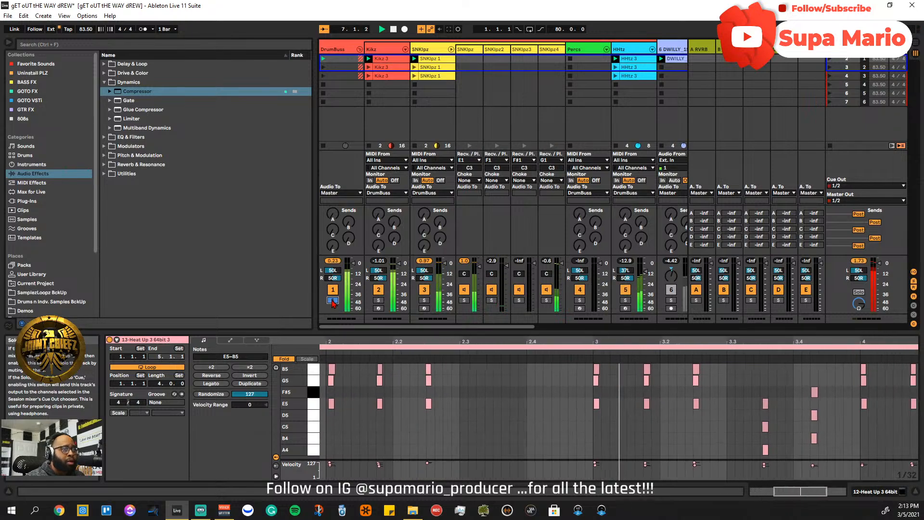
left_click_drag(375, 326, 499, 331)
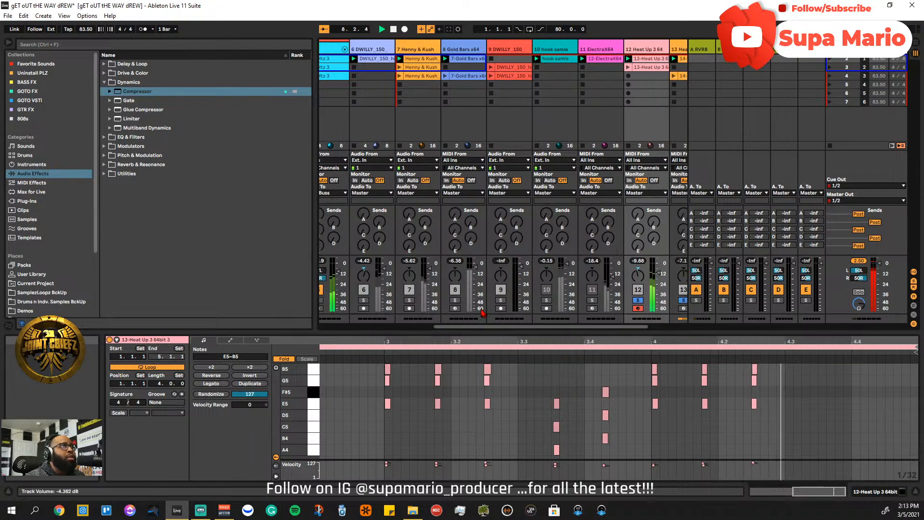
left_click(454, 301)
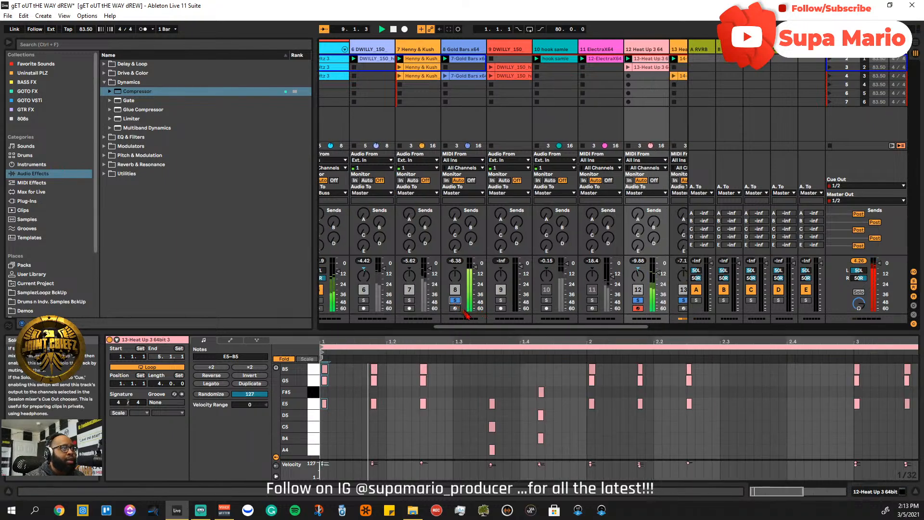
left_click_drag(505, 327, 546, 328)
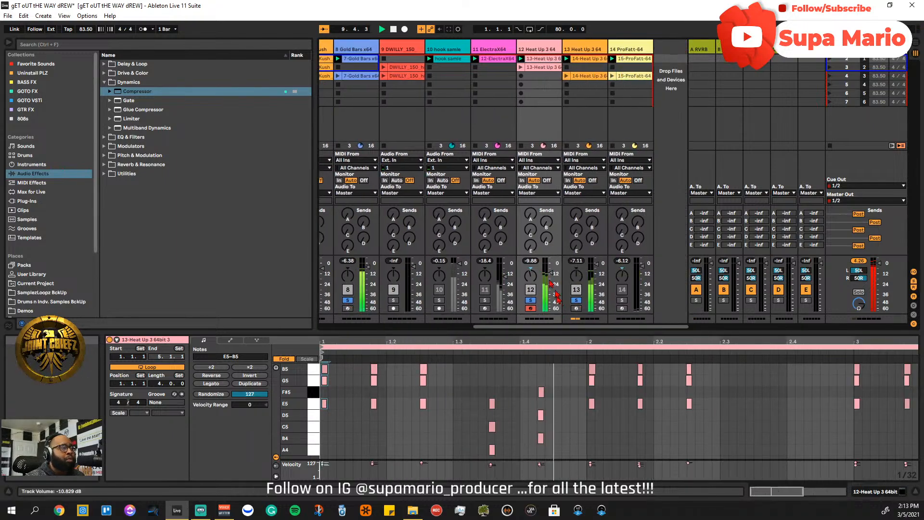
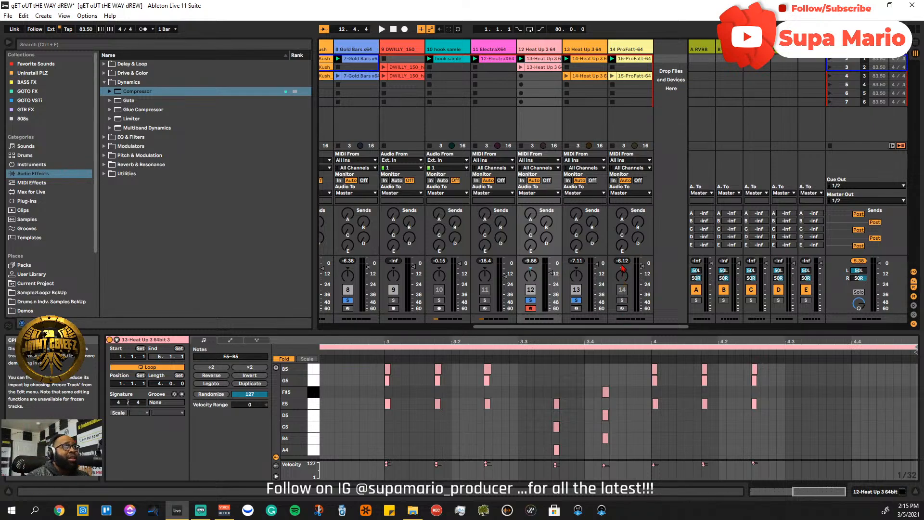
- Solo ProFatt track 14, open its ProFatt-64 instrument window, and place it over the mixer
left_click(621, 301)
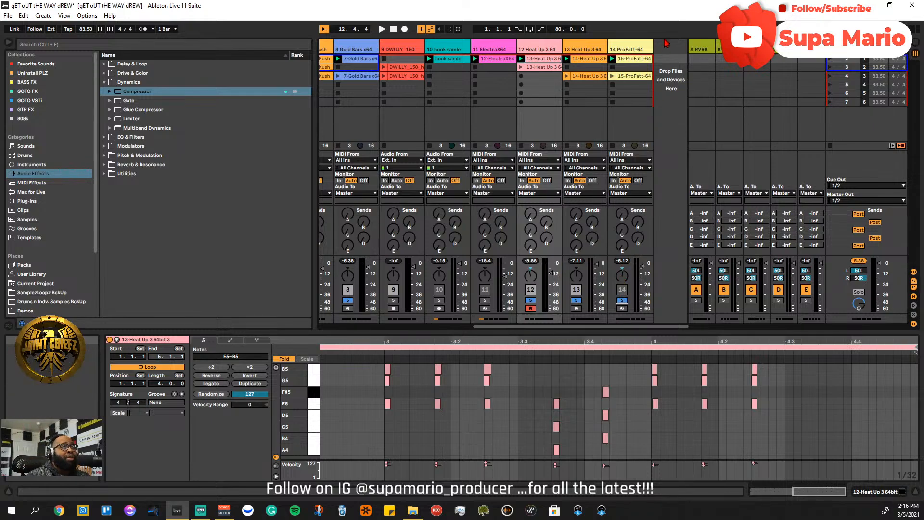
left_click(620, 306)
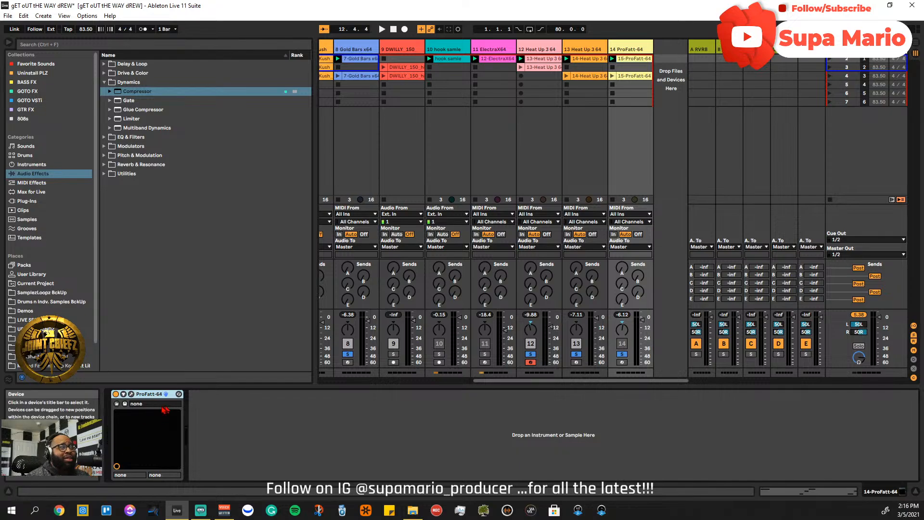
left_click(131, 394)
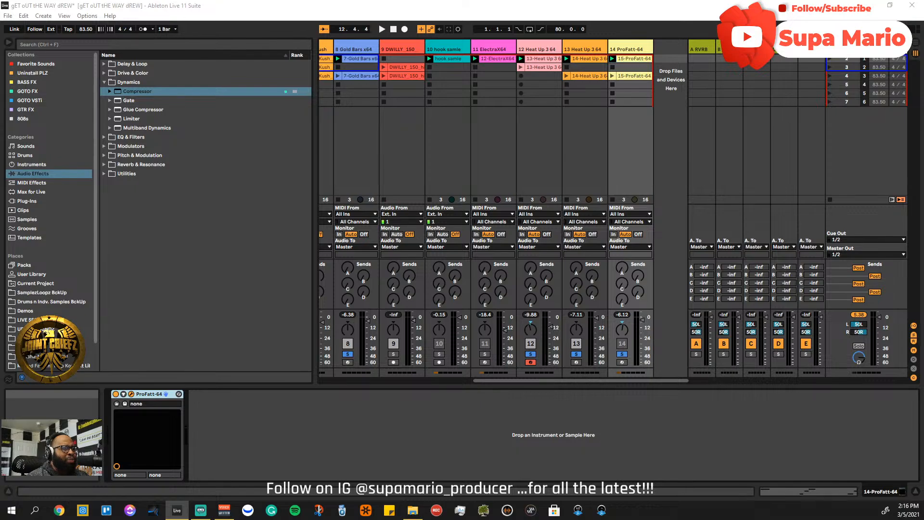
left_click_drag(498, 190, 534, 305)
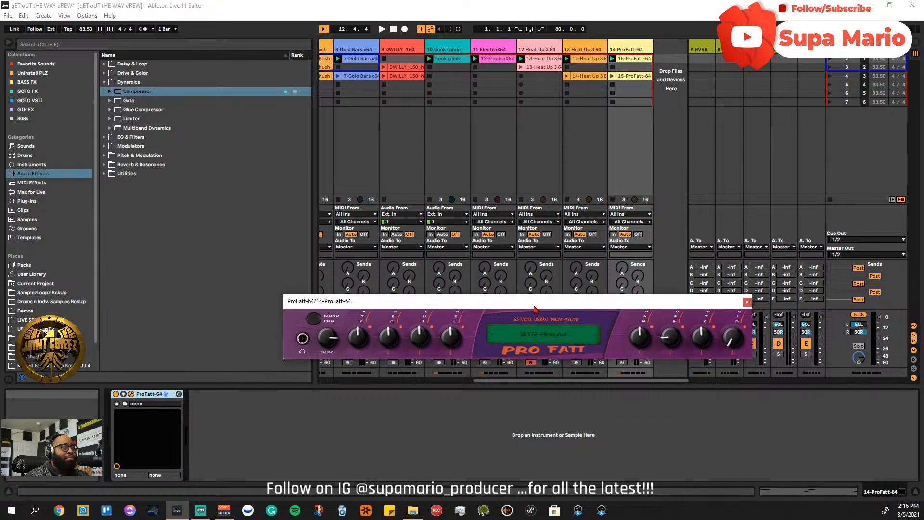
- Examine the ProFatt-64 preset list without changing the preset, and close the instrument window
left_click(555, 338)
scroll(491, 313, "down", 20)
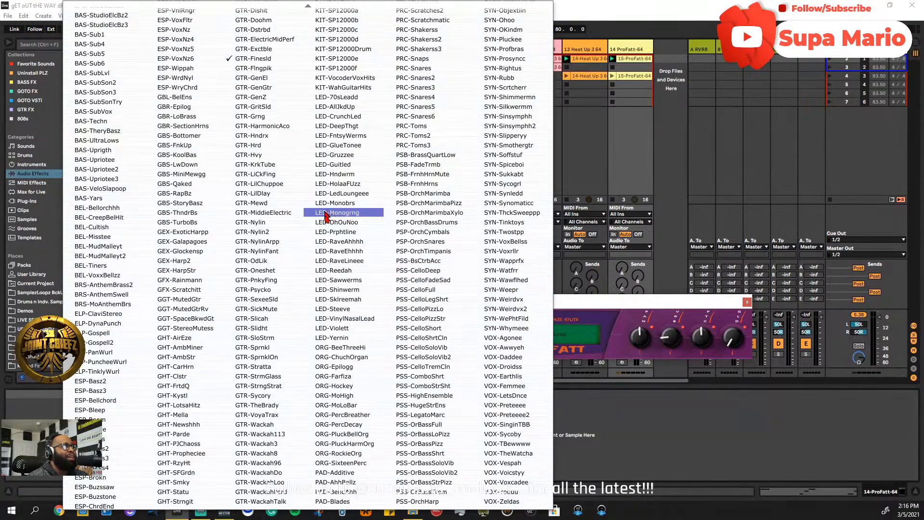
left_click(613, 310)
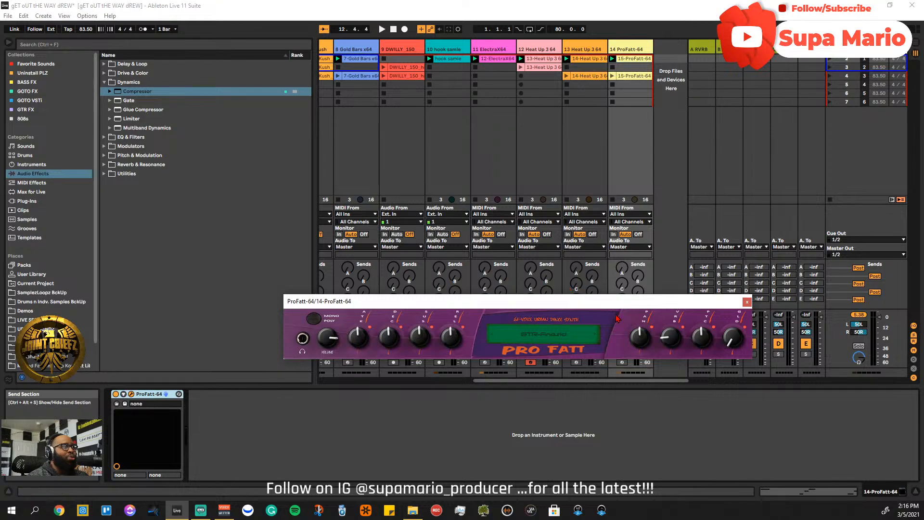
left_click(662, 125)
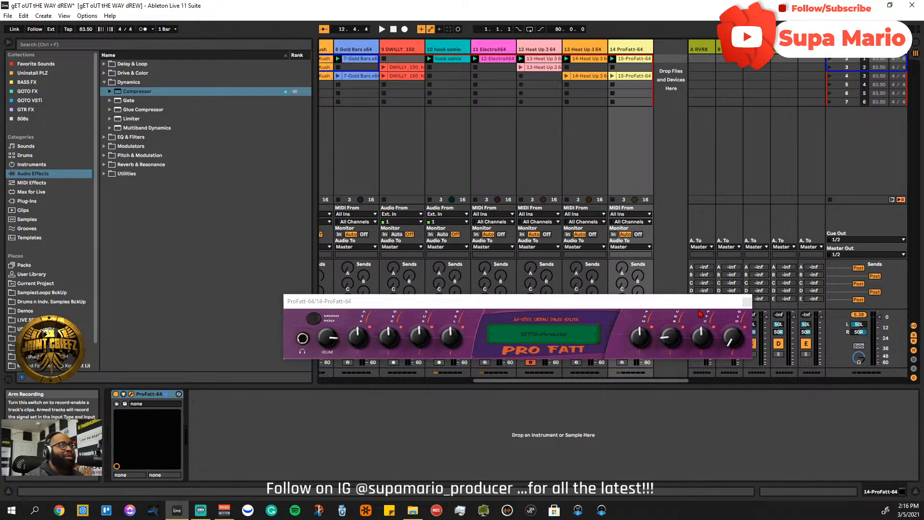
left_click(747, 303)
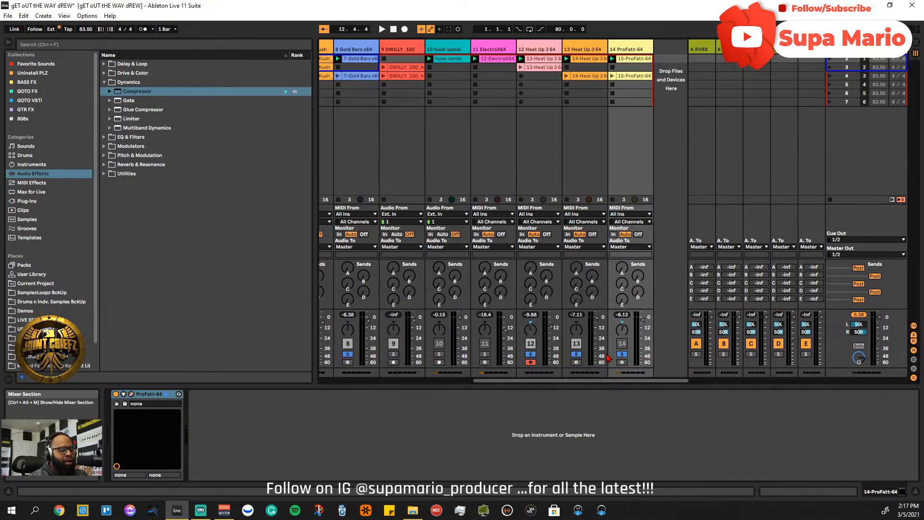
- Play the soloed tracks with ProFatt track 14 included, twice, stopping playback each time
key("space")
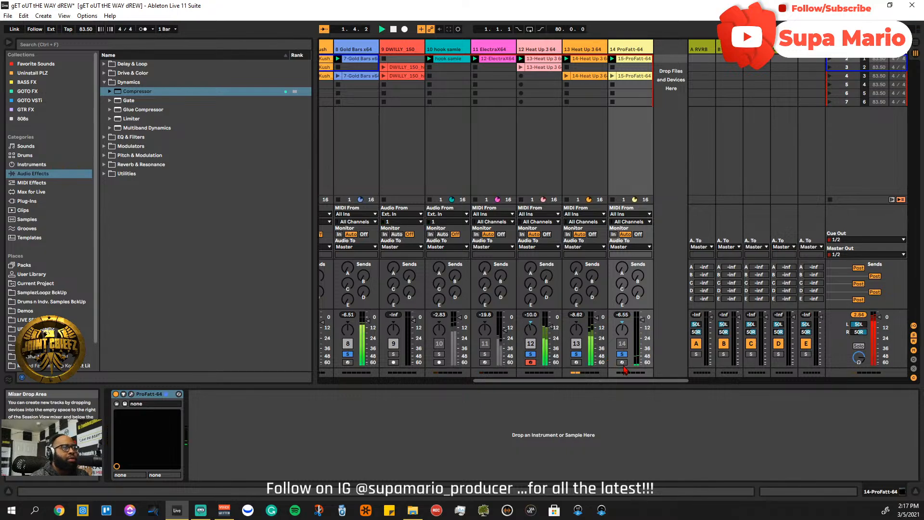
key("space")
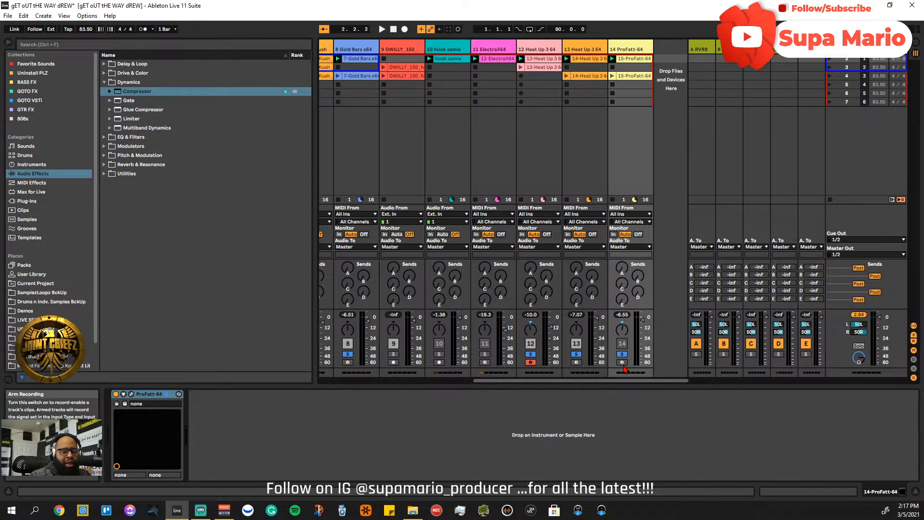
key("space")
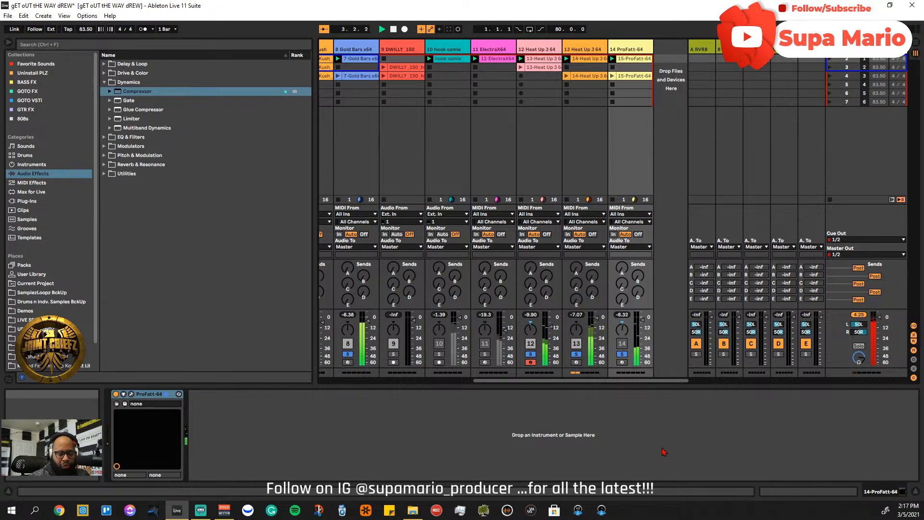
key("space")
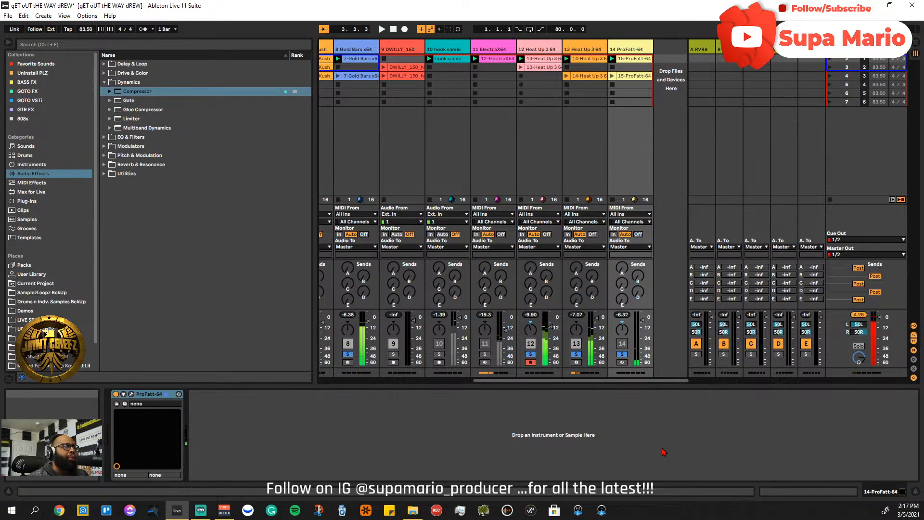
- Add ElectraX track 11 to the solos and play the combined layers
left_click(484, 353)
left_click(493, 121)
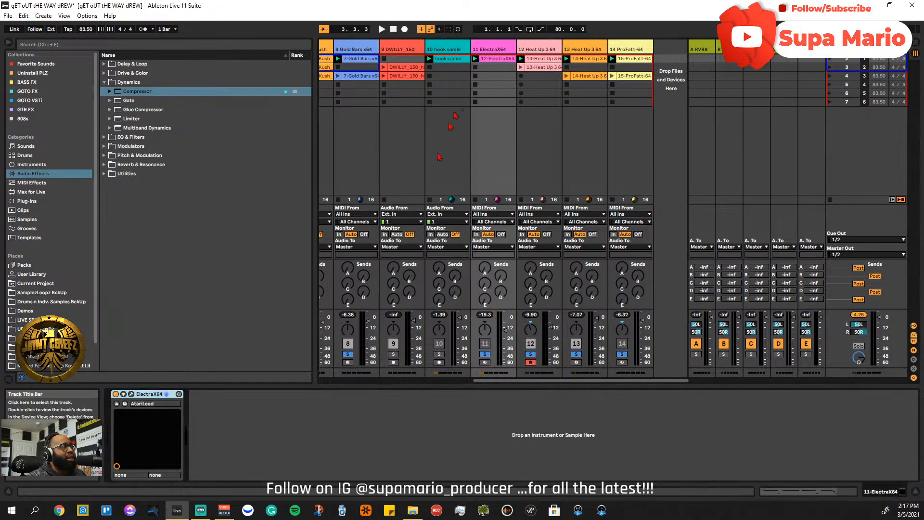
key("space")
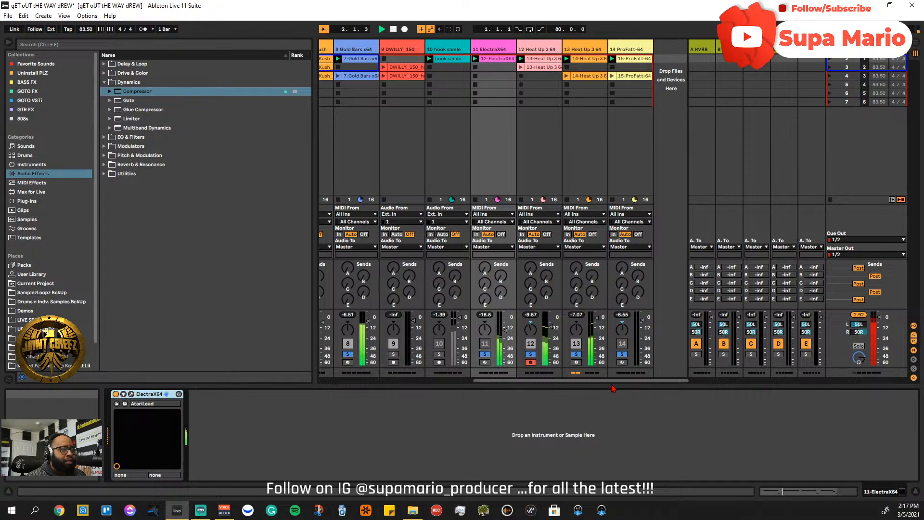
- Clear all solos, unmute ElectraX track 11 and ProFatt track 14, and play the beat
left_click_drag(613, 383, 533, 384)
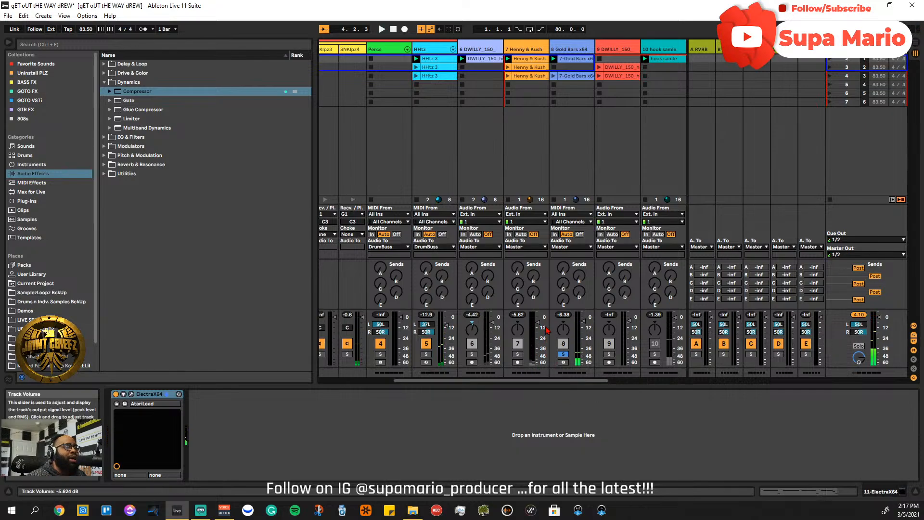
left_click(563, 354)
scroll(574, 372, "right", 2)
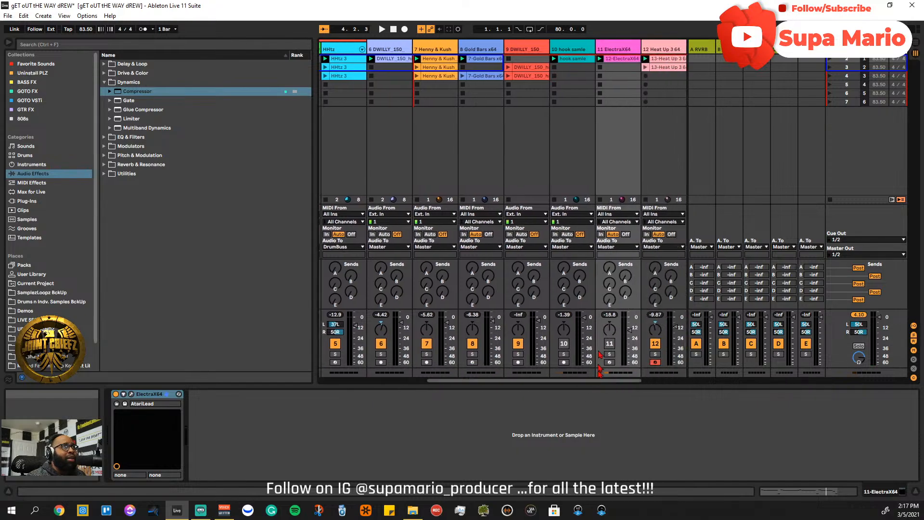
scroll(586, 380, "right", 1)
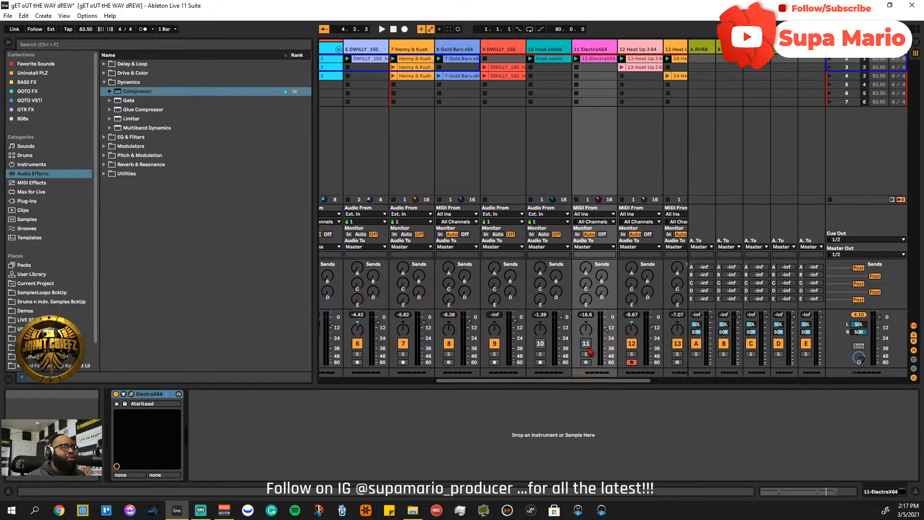
scroll(585, 383, "right", 2)
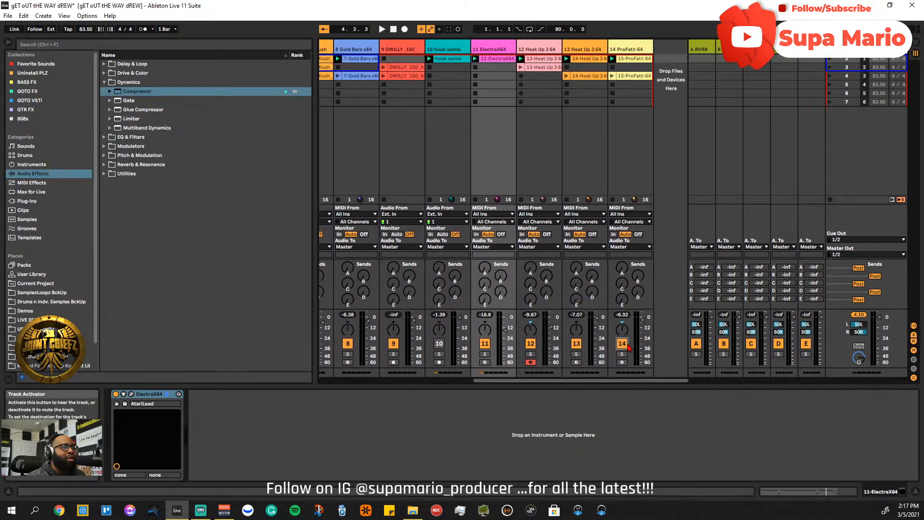
key("space")
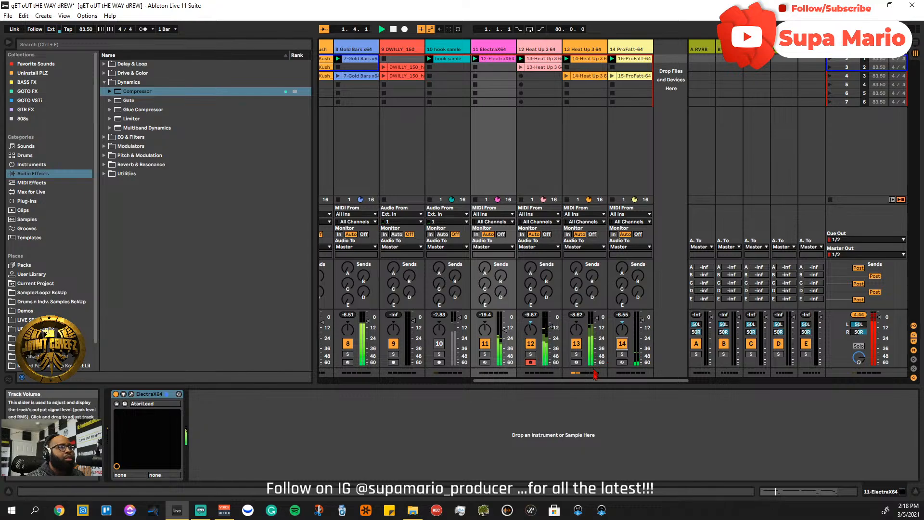
- Open the upper Henny & Kush clip on track 7, solo that track and play it
scroll(548, 380, "left", 3)
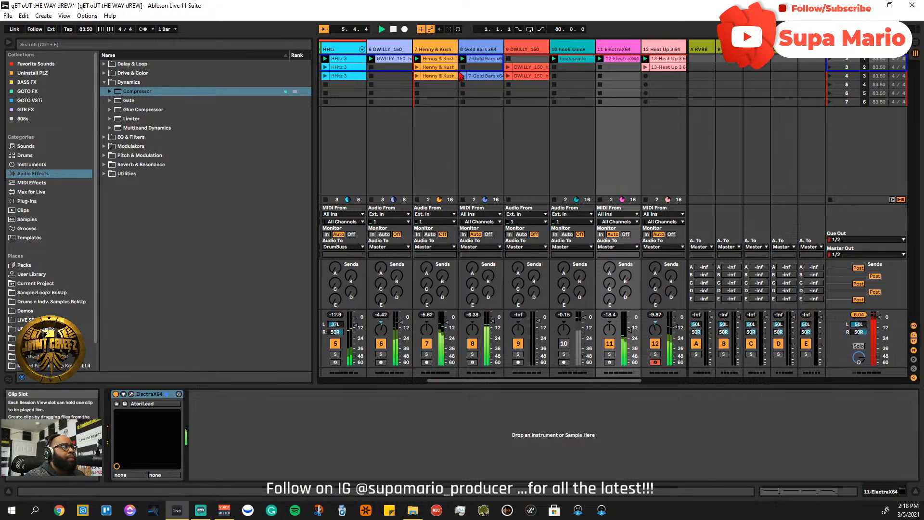
left_click(442, 58)
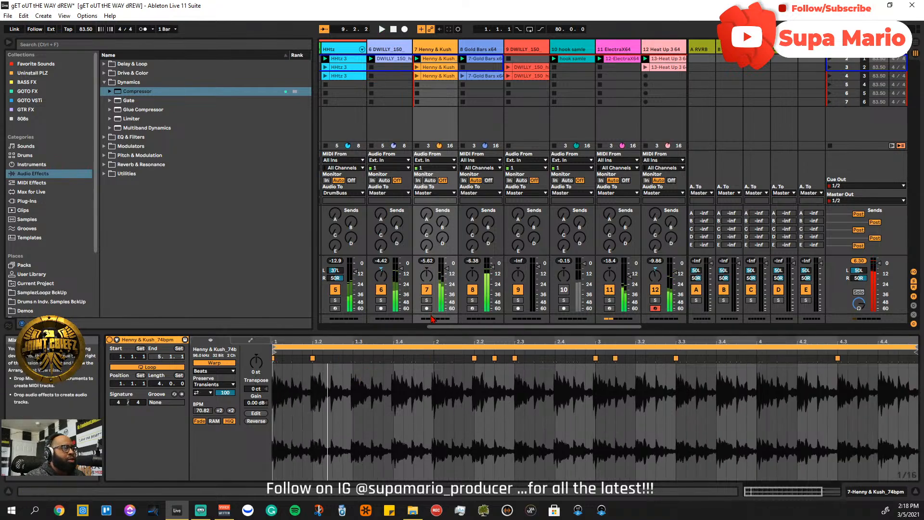
left_click(219, 384)
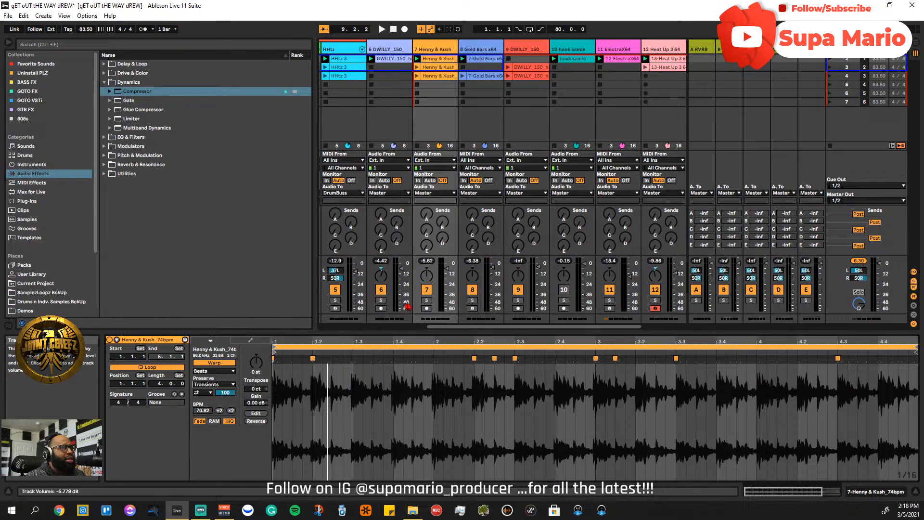
left_click(425, 302)
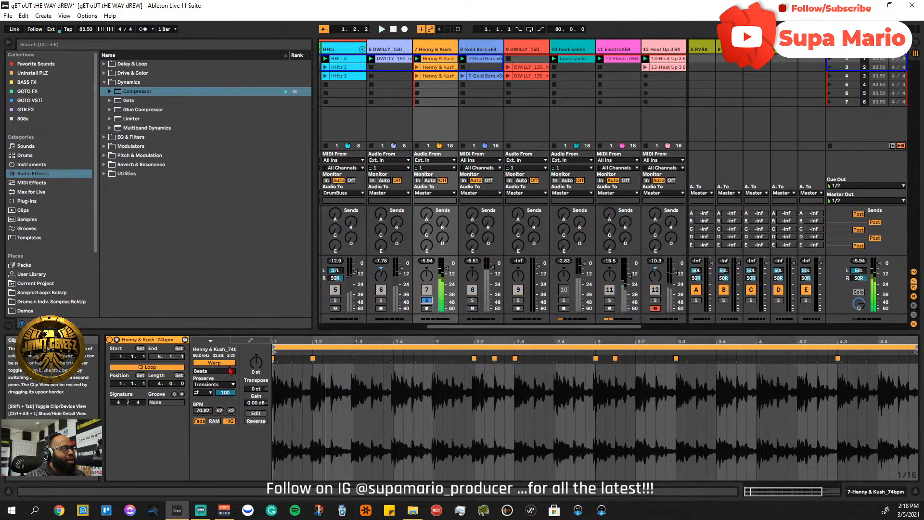
- Set the Henny & Kush clip's warp mode to Complex and play it with the metronome on
left_click(214, 370)
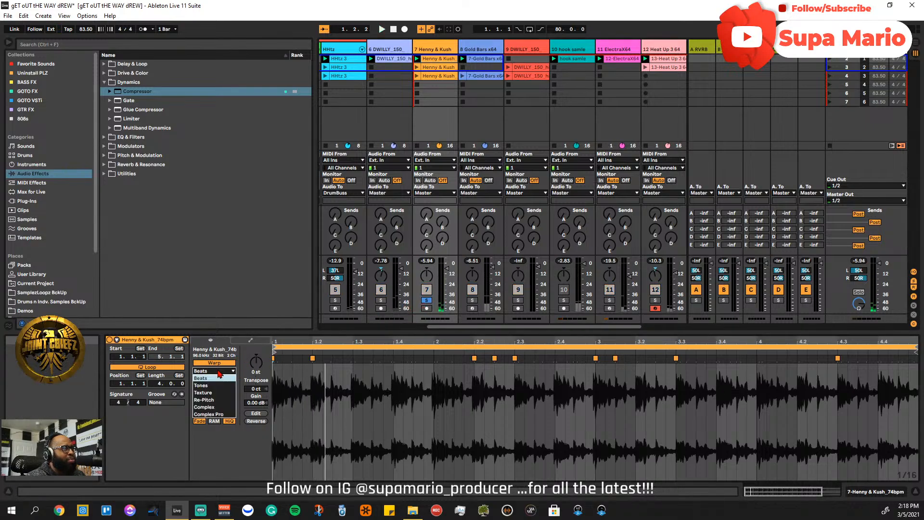
left_click(213, 405)
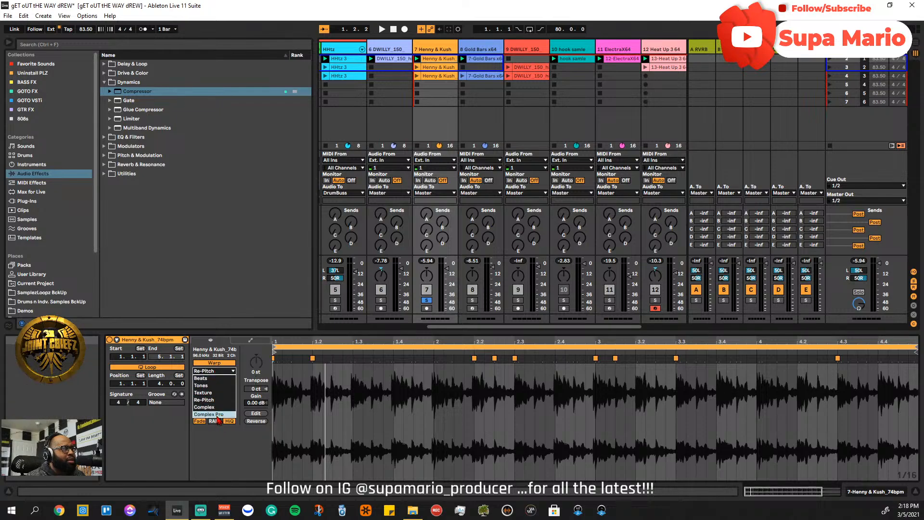
left_click(214, 371)
left_click(213, 413)
key("space")
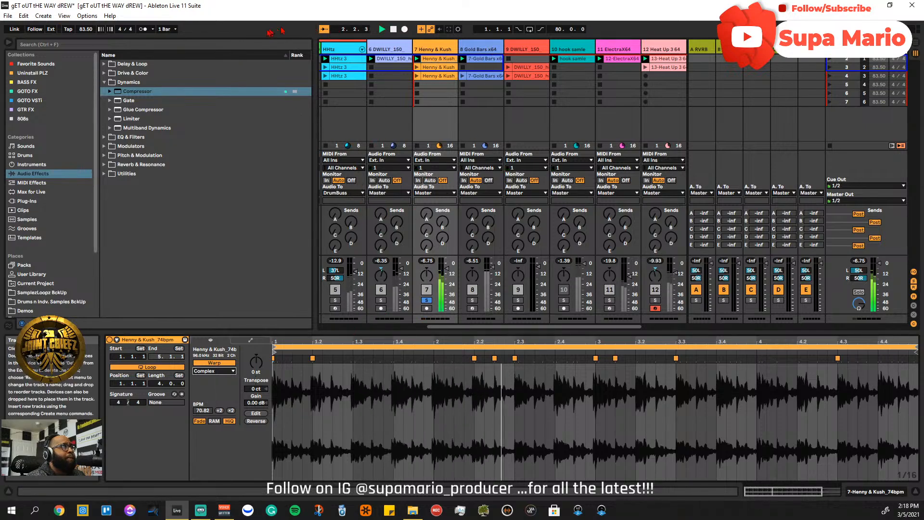
left_click(143, 29)
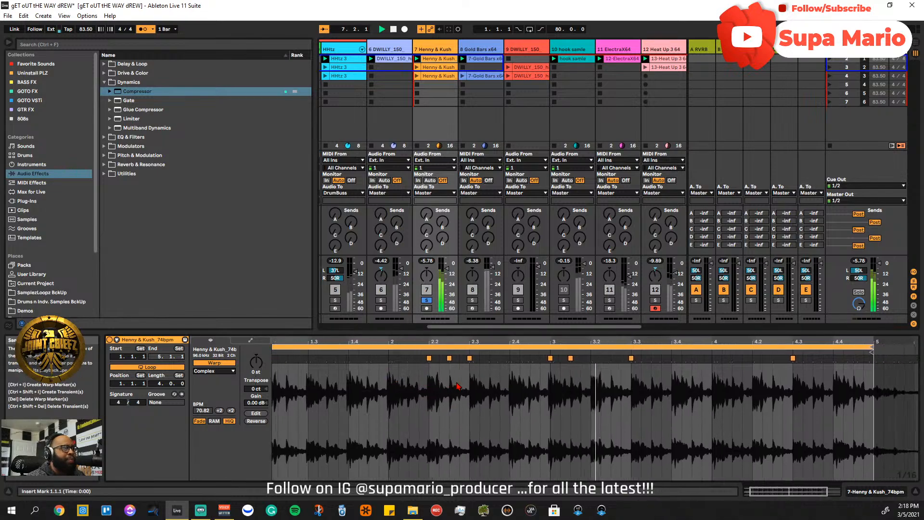
- Remove the clip's warp marker at 2.2 and add warp markers aligned to beats 1.4 and 1.3
left_click_drag(404, 358, 406, 361)
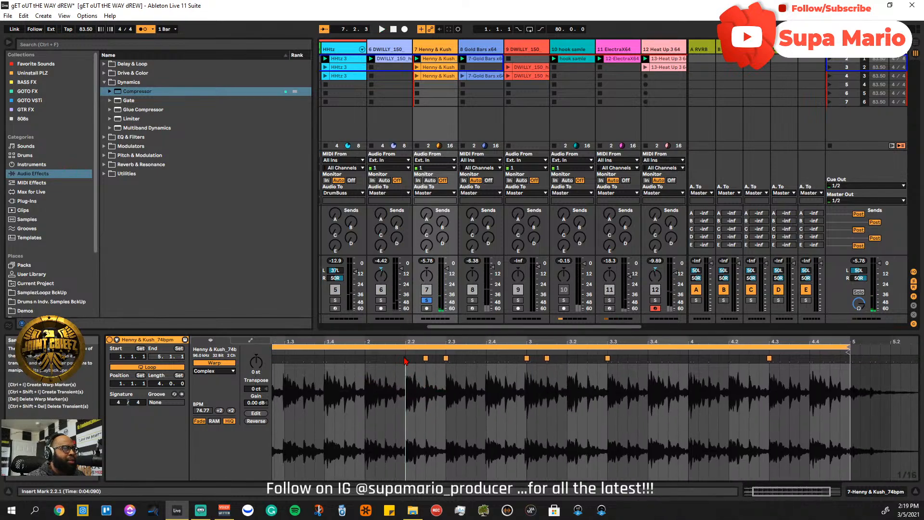
double_click(321, 361)
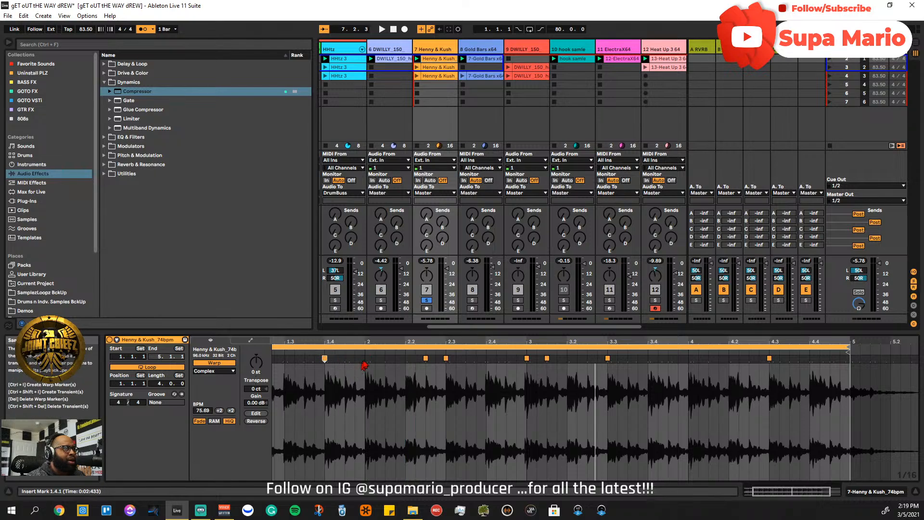
left_click_drag(356, 342, 425, 341)
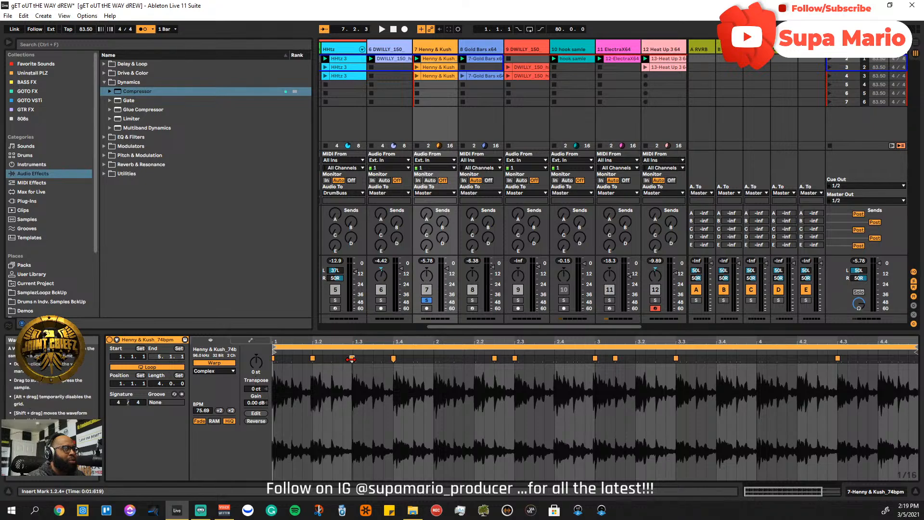
double_click(353, 358)
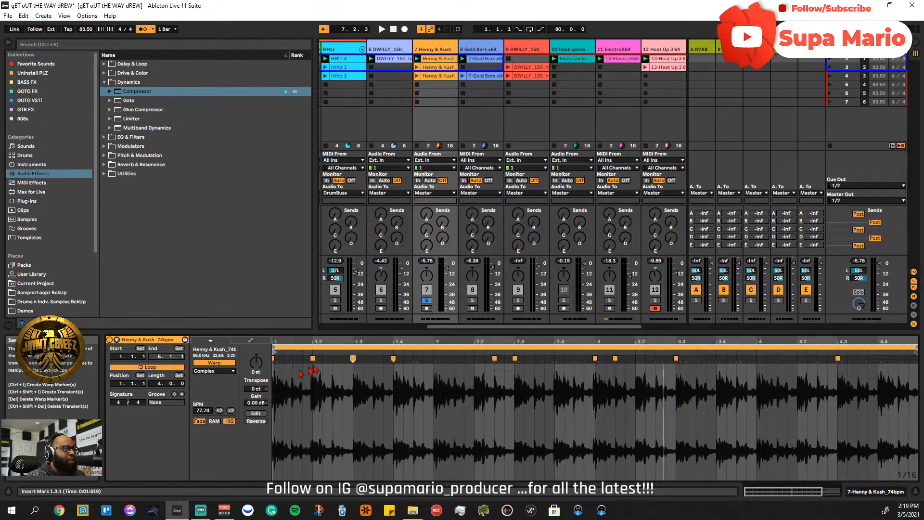
- Add a warp marker aligned to beat 2.4 in the Henny & Kush clip and play the soloed track
scroll(363, 371, "up", 3)
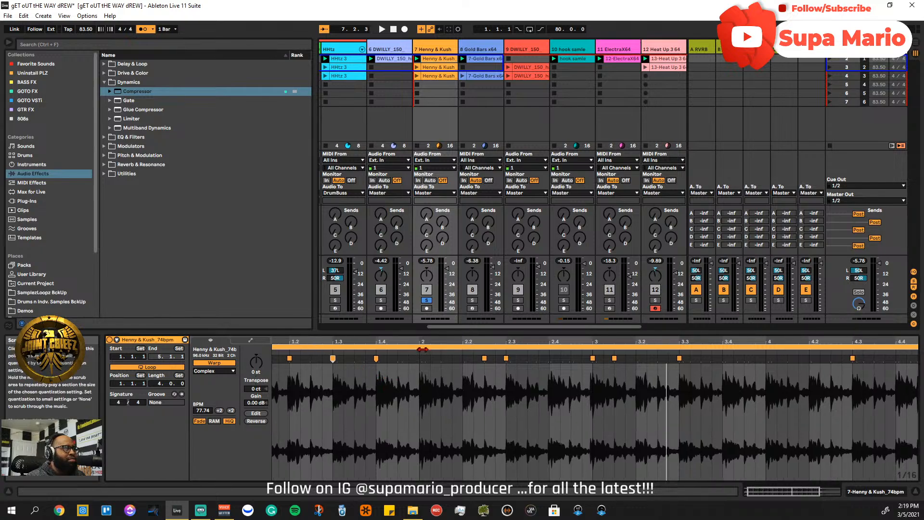
scroll(400, 375, "down", 2)
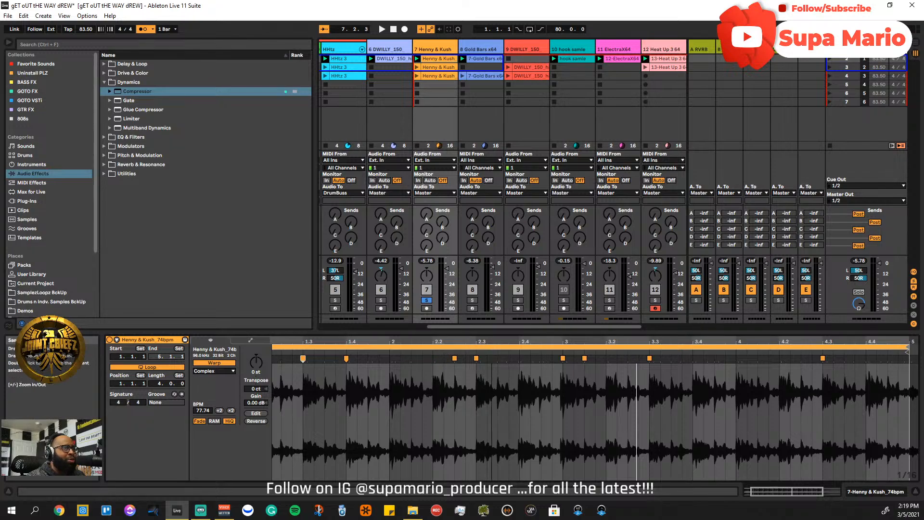
scroll(473, 352, "down", 2)
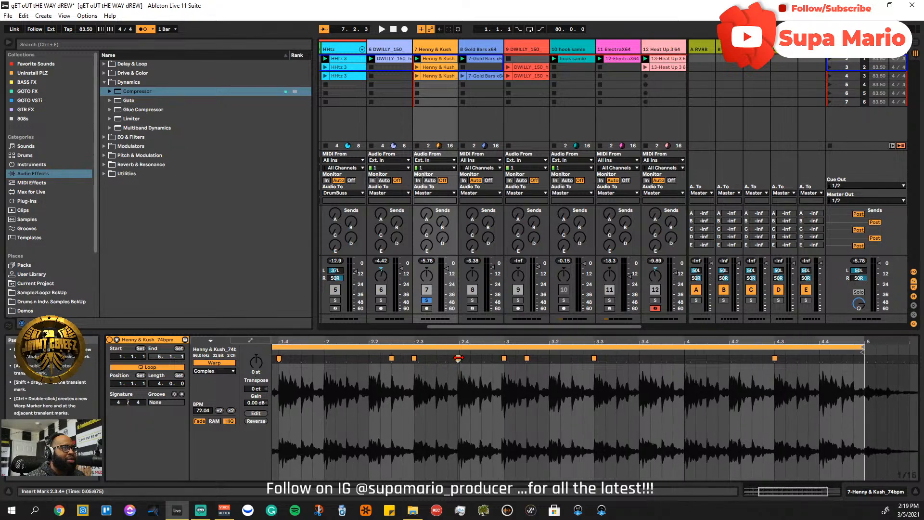
left_click_drag(458, 357, 459, 358)
scroll(558, 385, "down", 2)
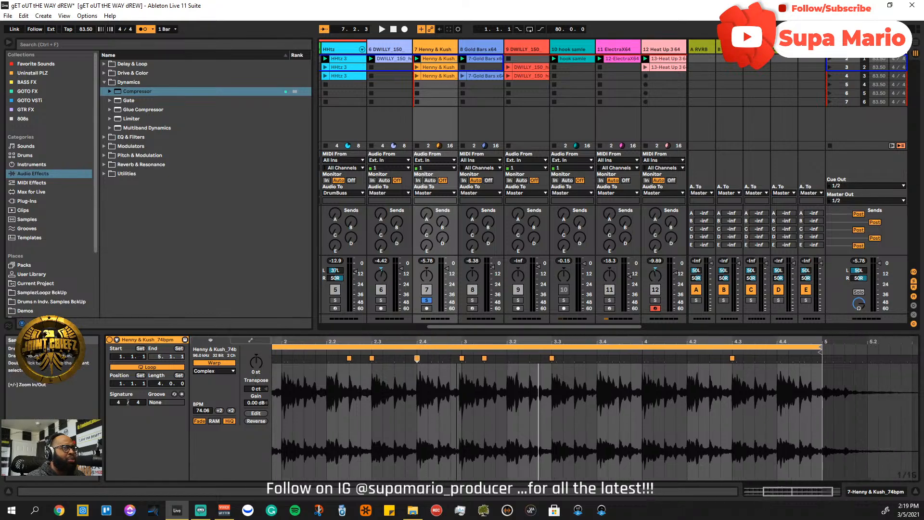
scroll(544, 385, "down", 2)
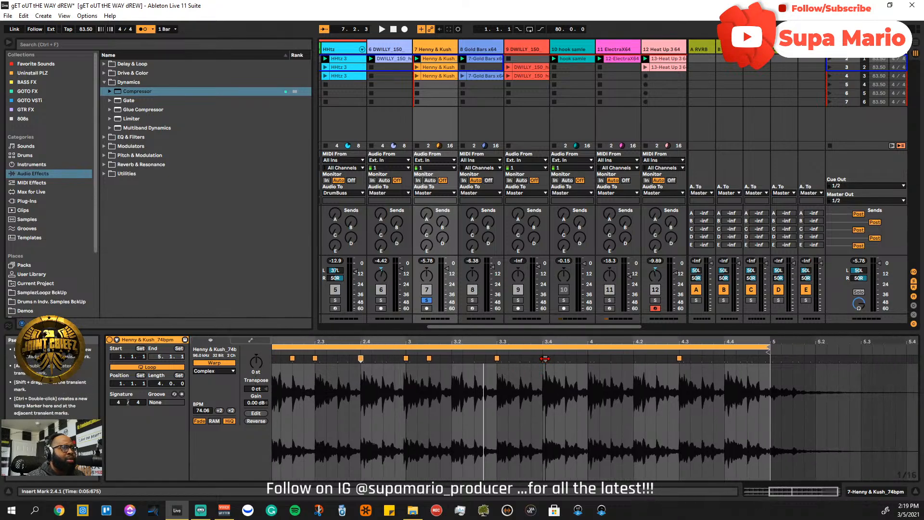
left_click(610, 345)
scroll(610, 345, "down", 1)
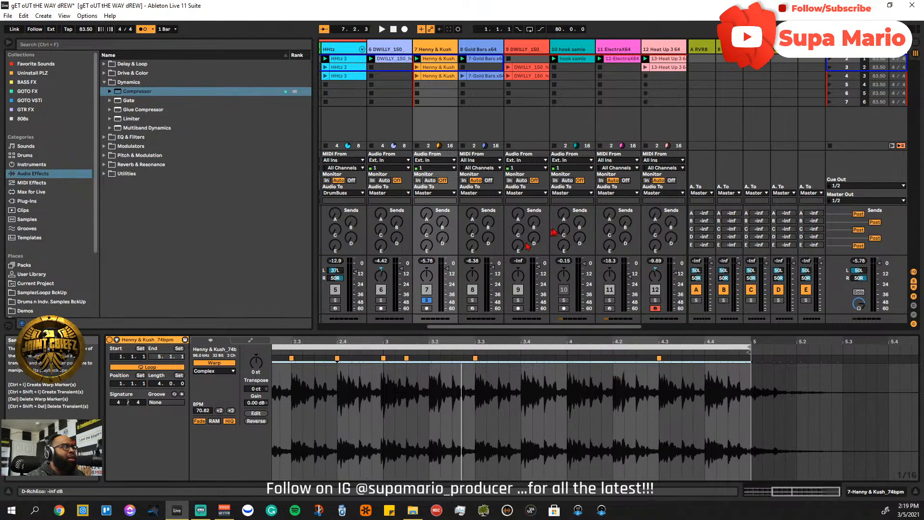
key("space")
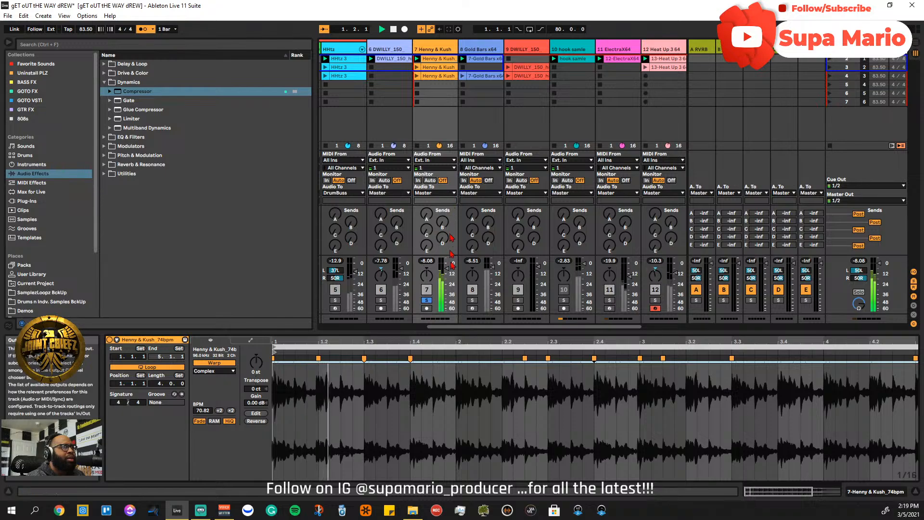
- Replace the two lower Henny & Kush clips on track 7 with duplicates of the rewarped upper clip
left_click(439, 69)
key("Delete")
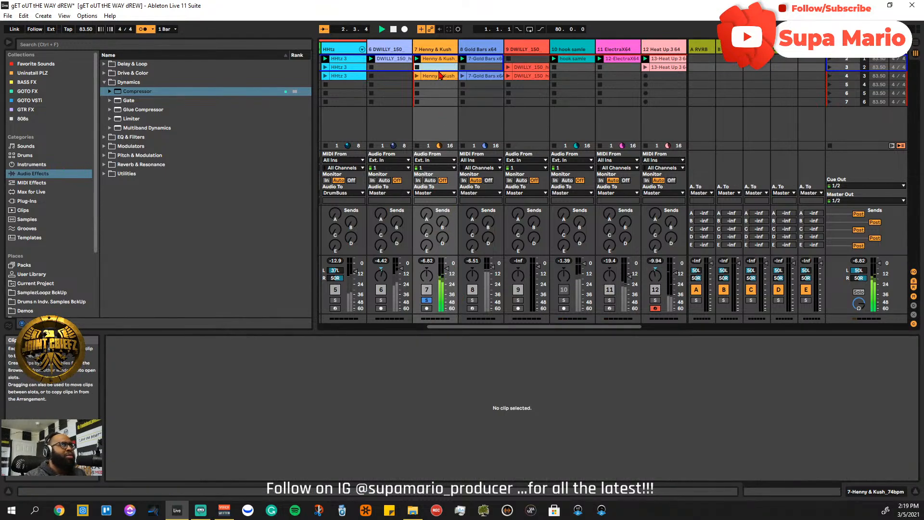
left_click(439, 77)
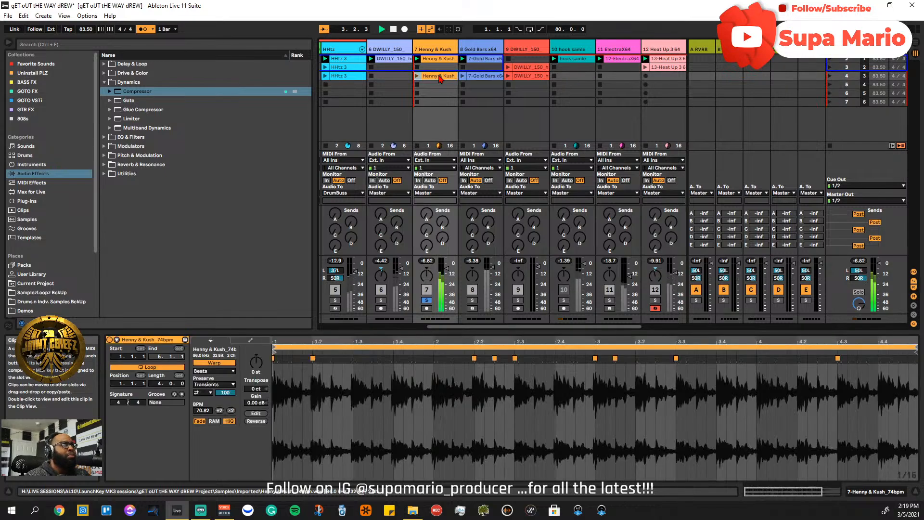
key("Delete")
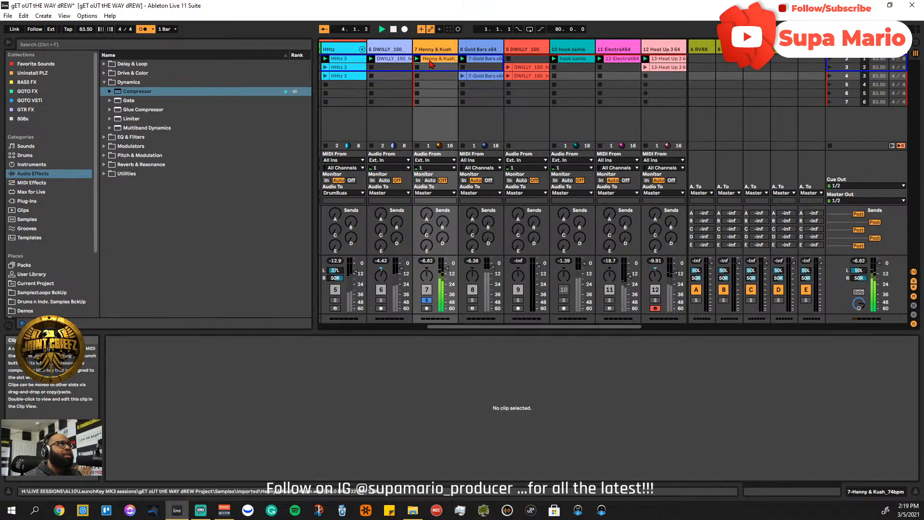
left_click(430, 63)
key("ctrl+d")
key("ctrl+d")
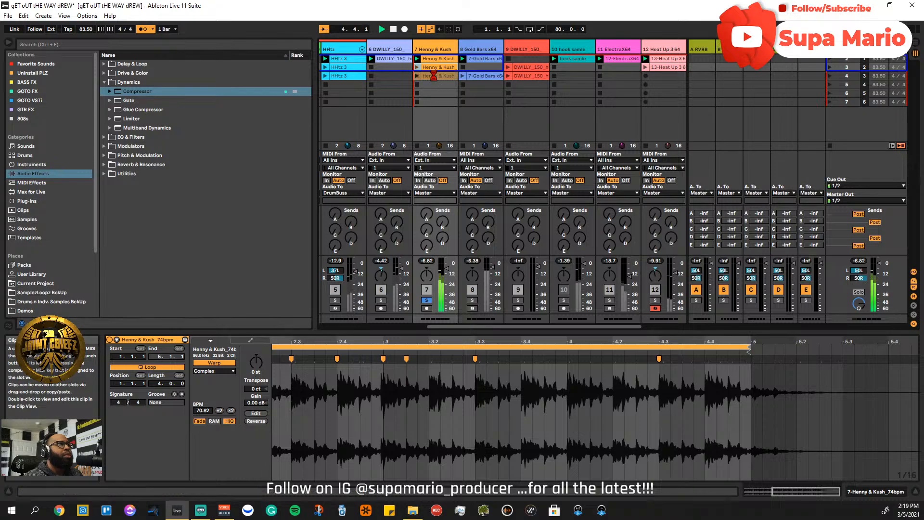
- Check the full length of the rewarped clip during playback, and unsolo track 7 to play the whole beat
left_click_drag(426, 342, 567, 342)
left_click(446, 60)
left_click_drag(442, 338, 409, 340)
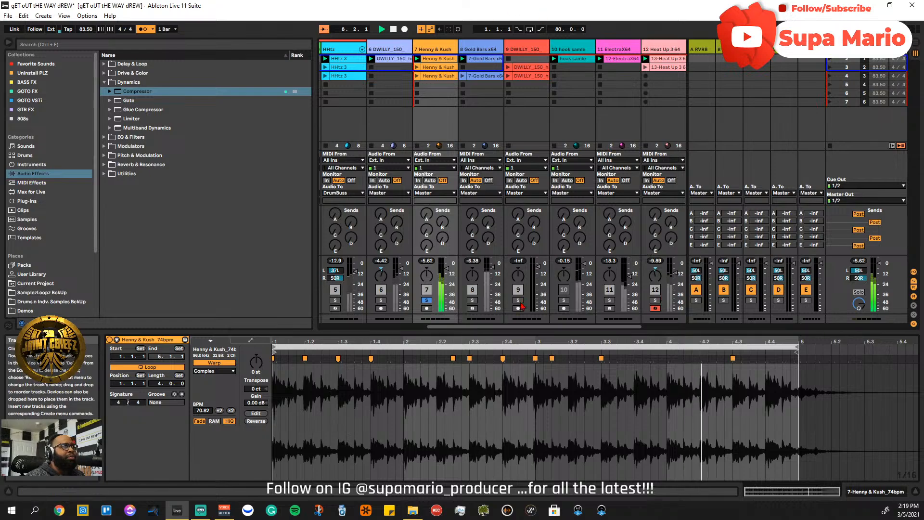
left_click(427, 301)
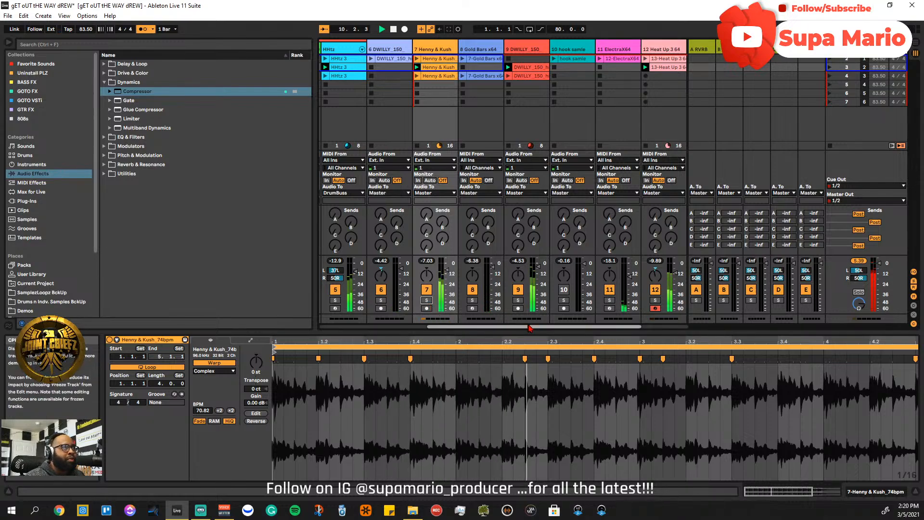
left_click_drag(536, 326, 576, 331)
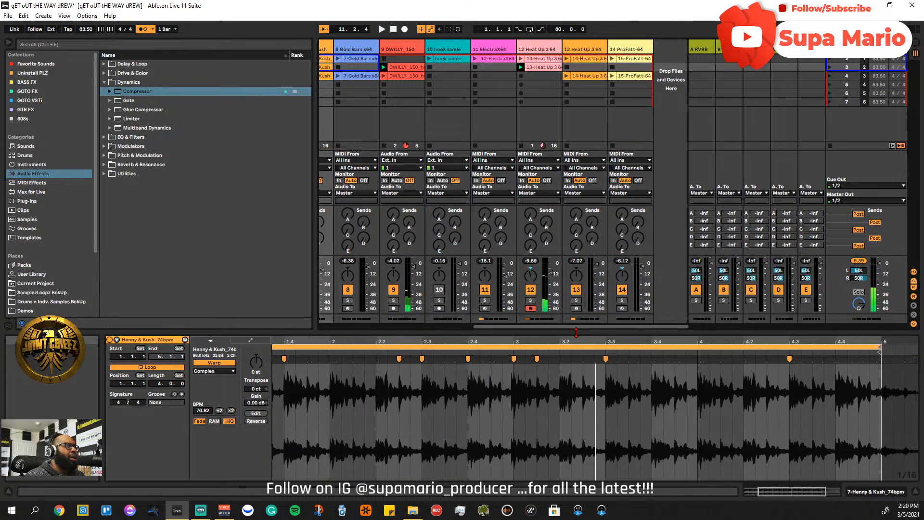
- Play the beat from the start again and unmute the hook sample on track 10
left_click_drag(626, 327, 512, 339)
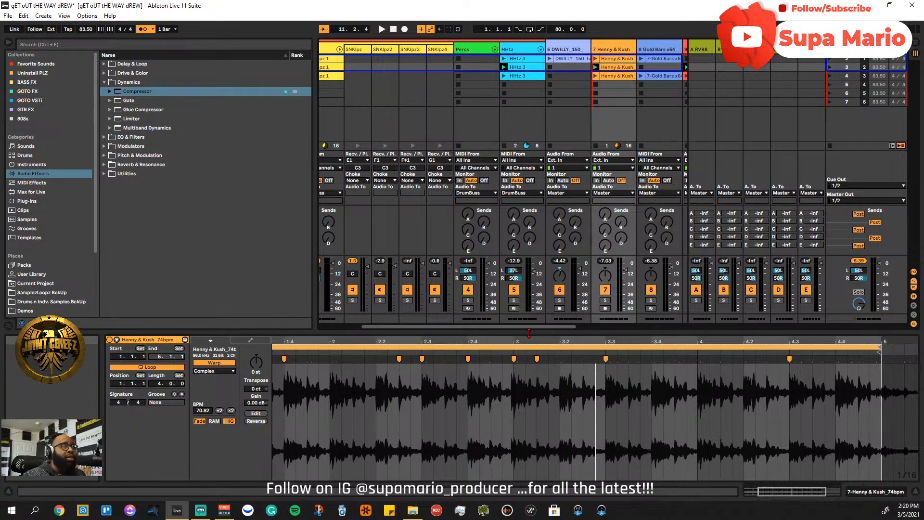
left_click_drag(538, 329, 635, 330)
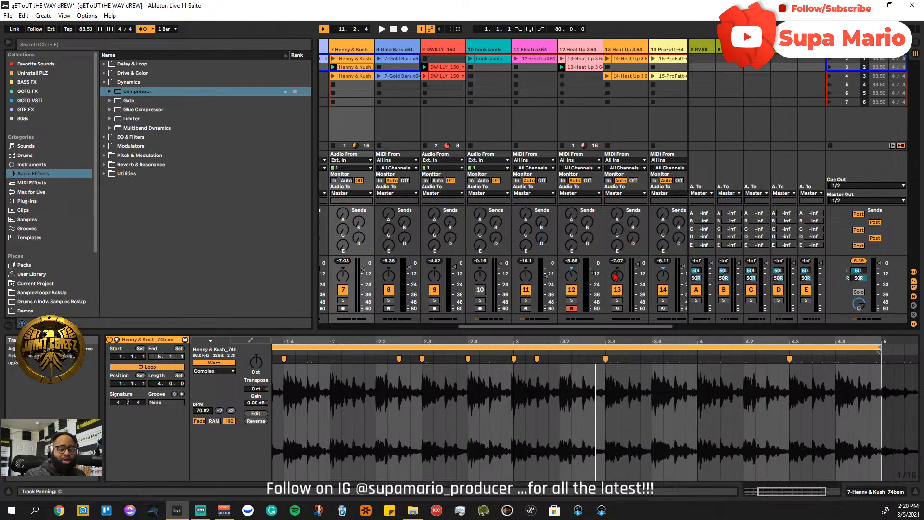
key("space")
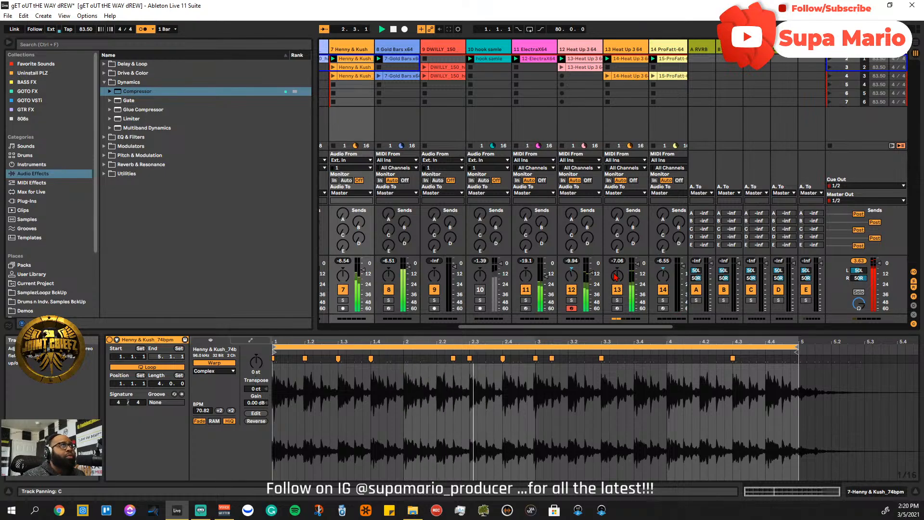
left_click(479, 290)
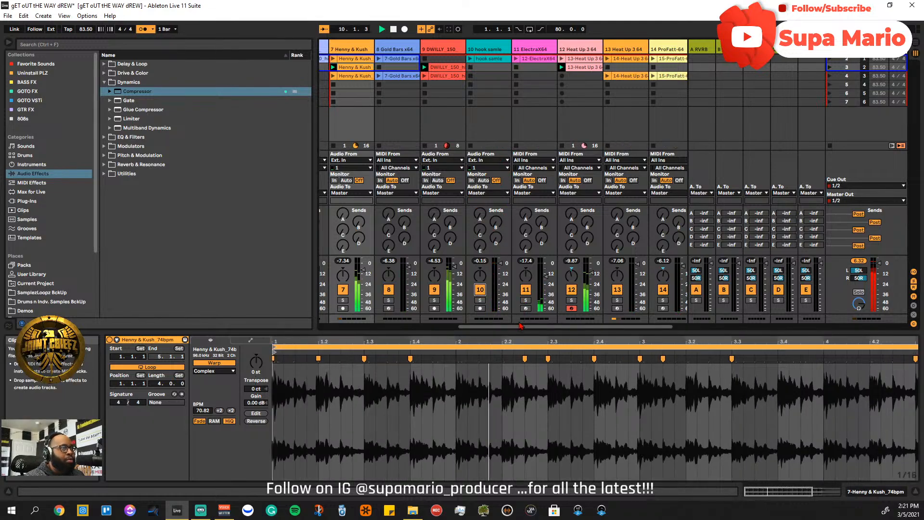
scroll(540, 330, "right", 3)
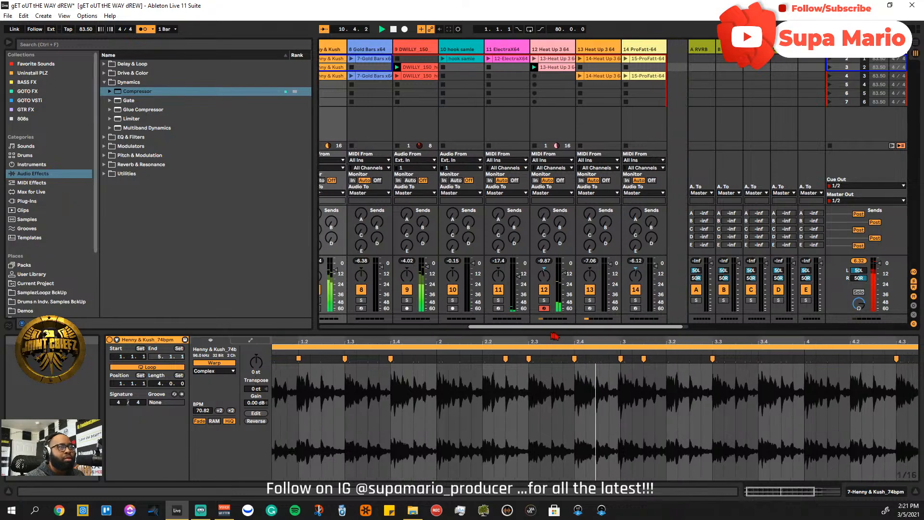
- Solo the HHtz hi-hat track 5 and play it
left_click_drag(538, 329, 484, 329)
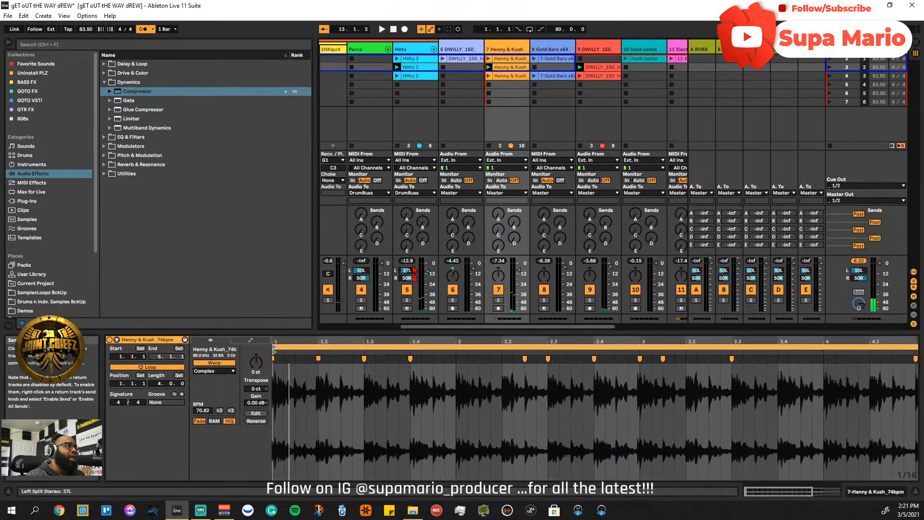
left_click(407, 300)
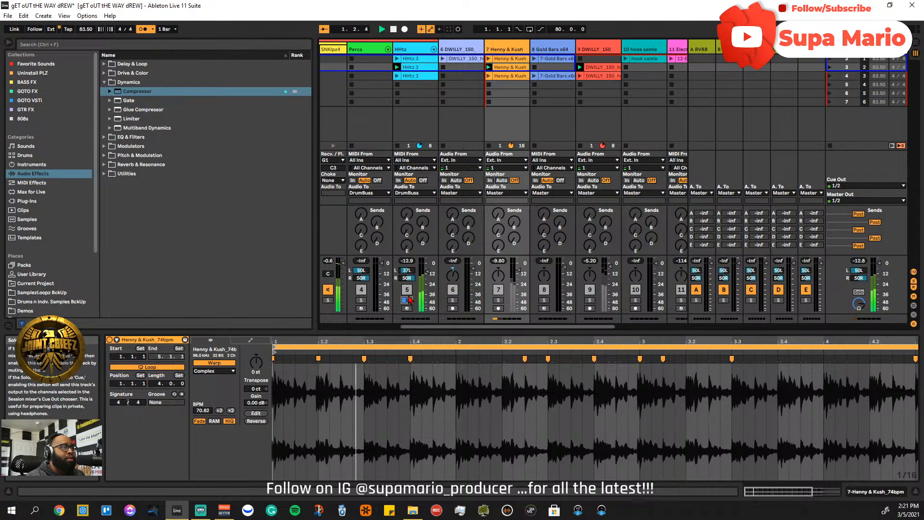
scroll(410, 299, "right", 3)
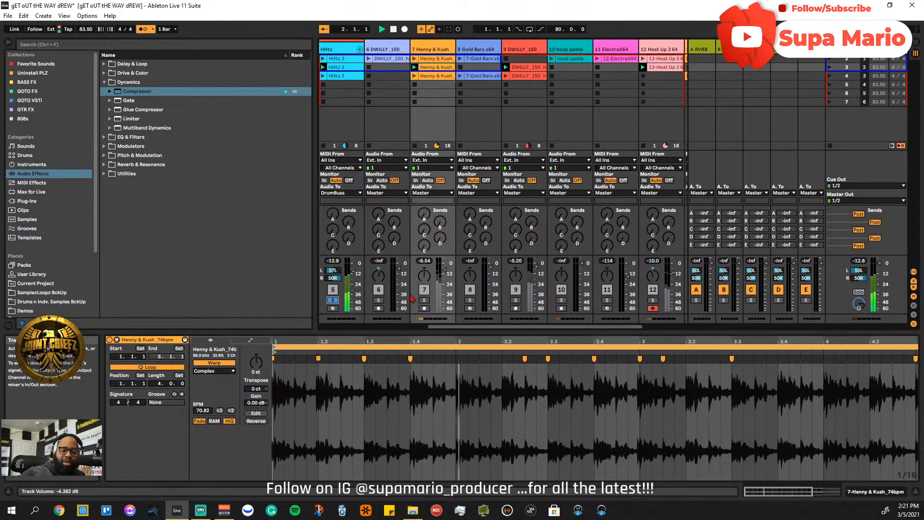
scroll(410, 299, "left", 3)
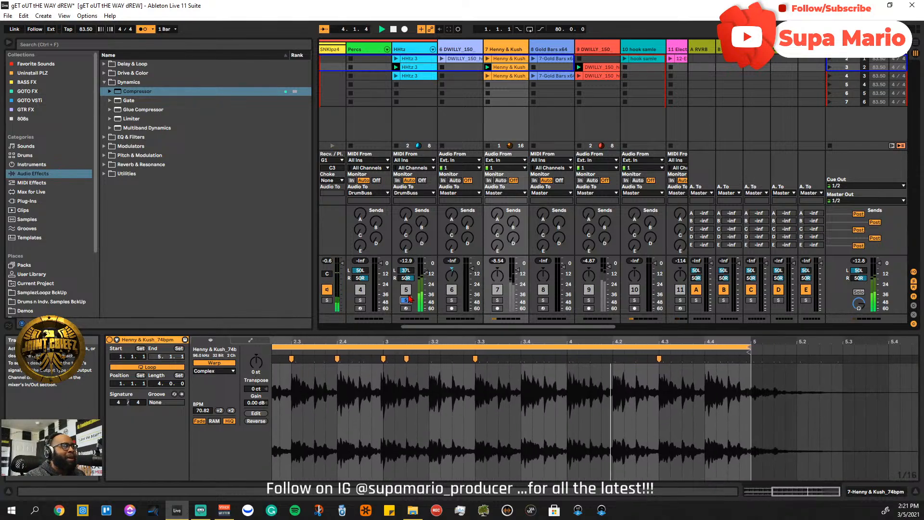
- Solo the DWILLY hi-hat loop tracks 9 and 6 and play them together
left_click(140, 30)
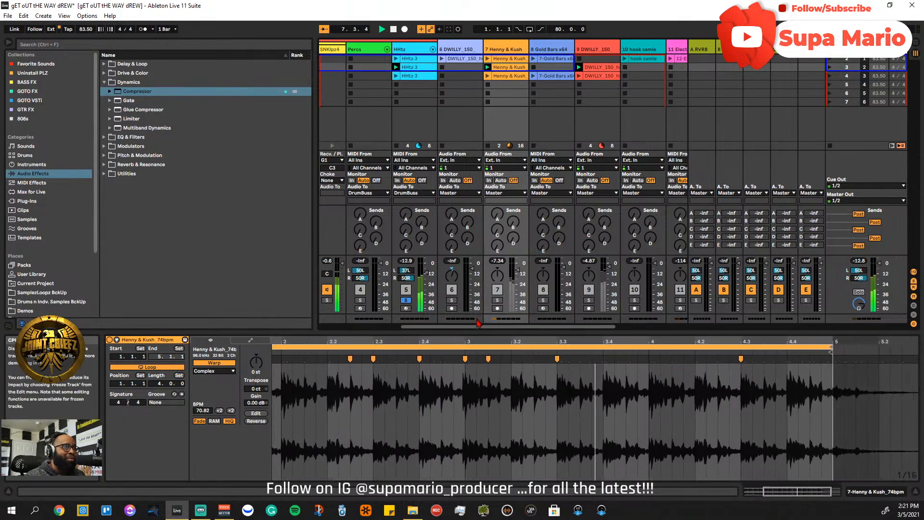
left_click(588, 300)
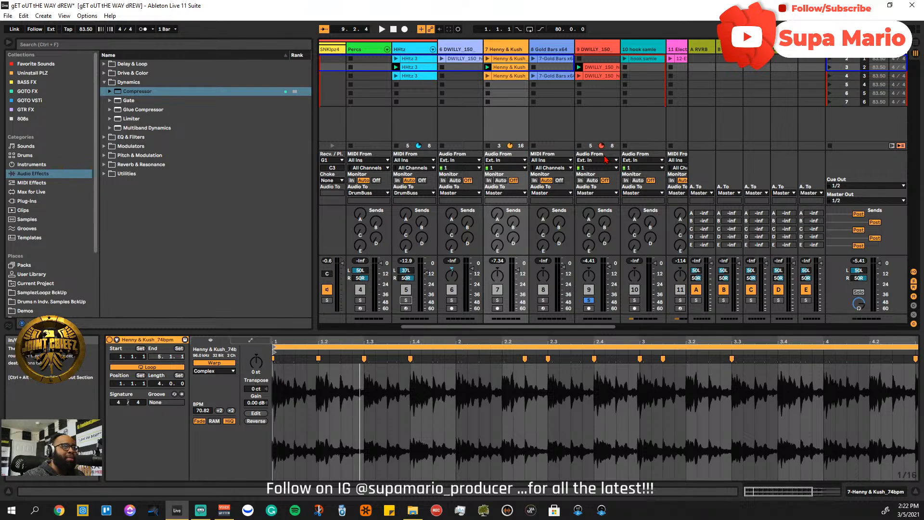
key("space")
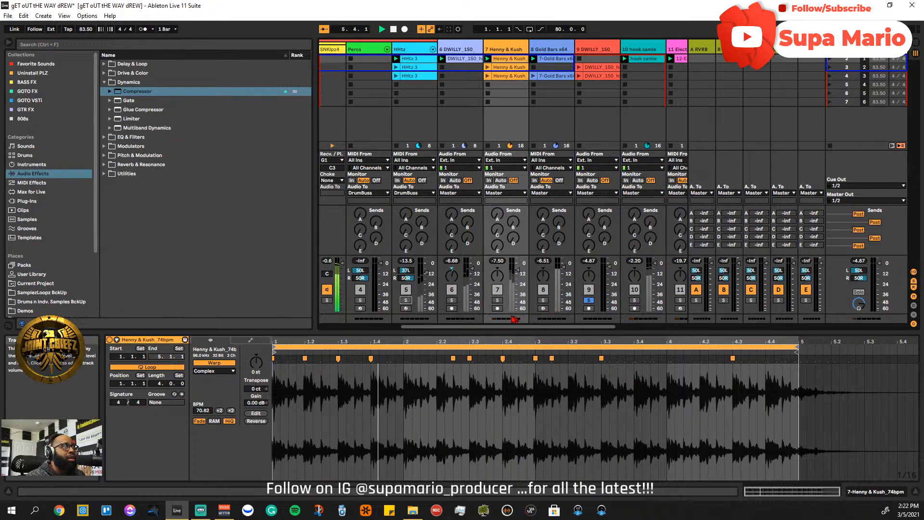
left_click(451, 300)
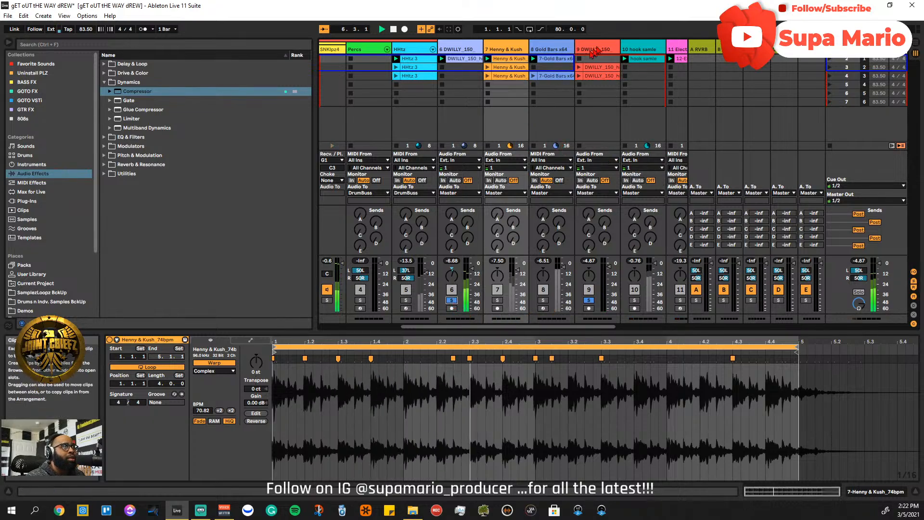
- Move the red DWILLY hi-hat track 9 directly after track 6 and set its volume to about -5.7 dB while its upper clip plays
left_click_drag(595, 51, 494, 53)
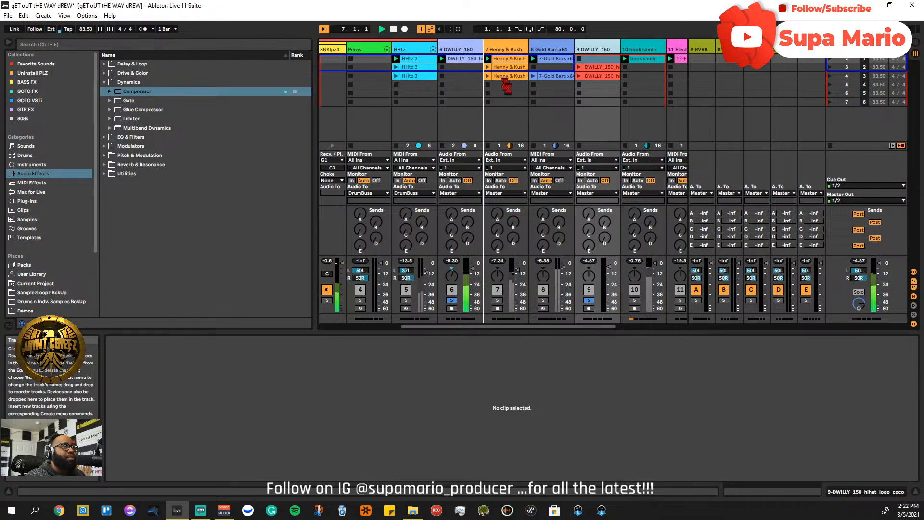
left_click_drag(505, 85, 505, 87)
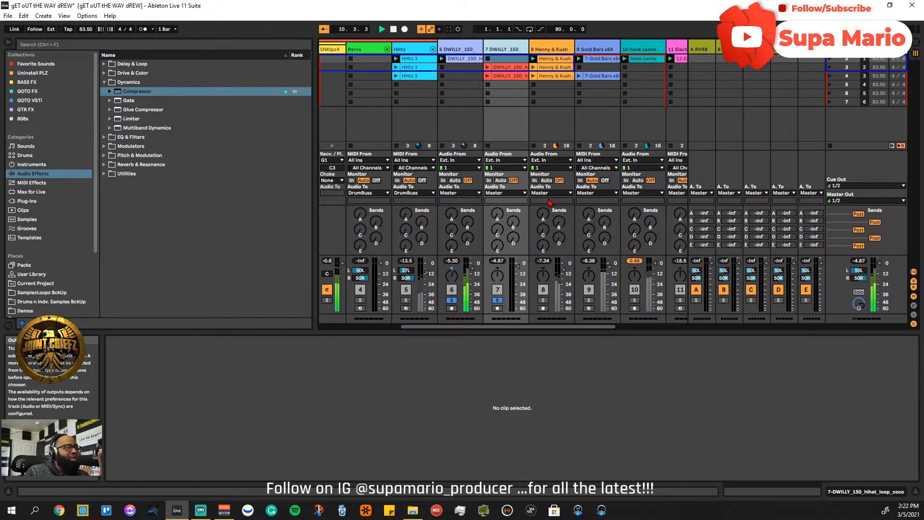
key("Down")
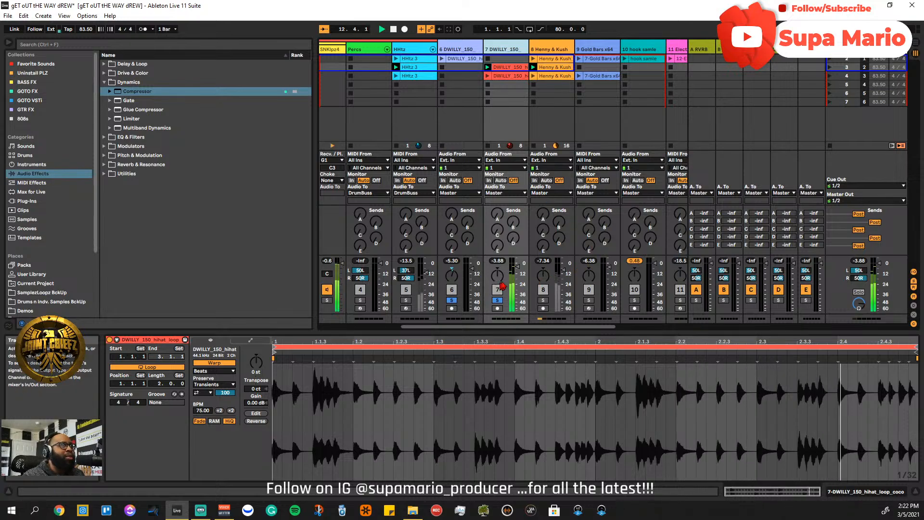
left_click_drag(517, 276, 516, 268)
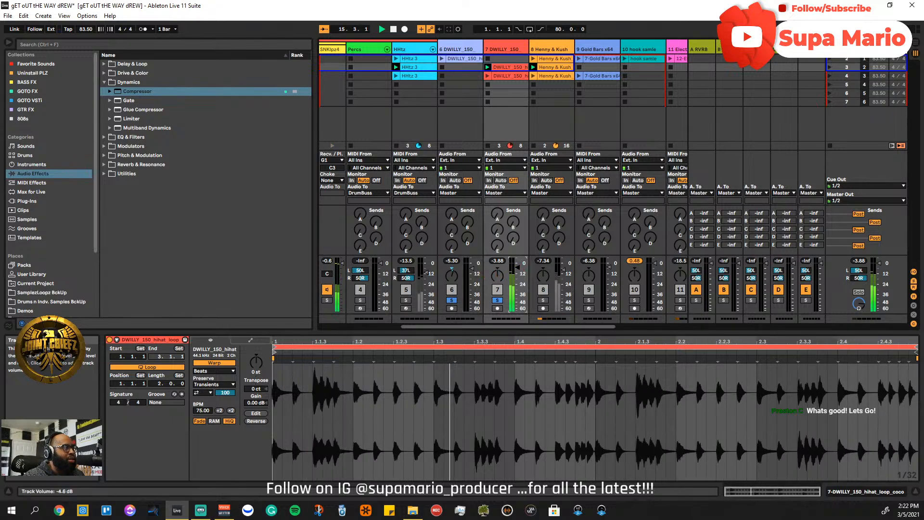
left_click_drag(516, 270, 516, 274)
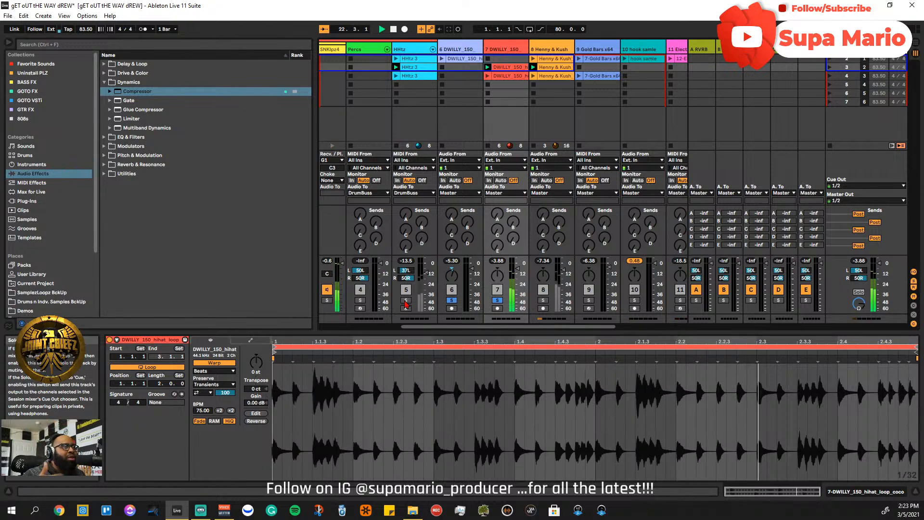
- Solo the HHtz track 5 together with the two DWILLY loops, and clear all the solos
left_click(405, 301)
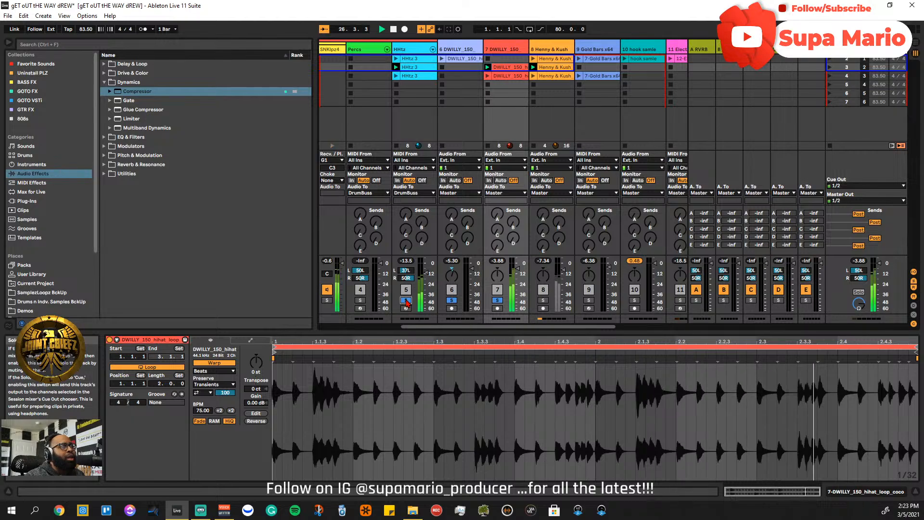
left_click(406, 301)
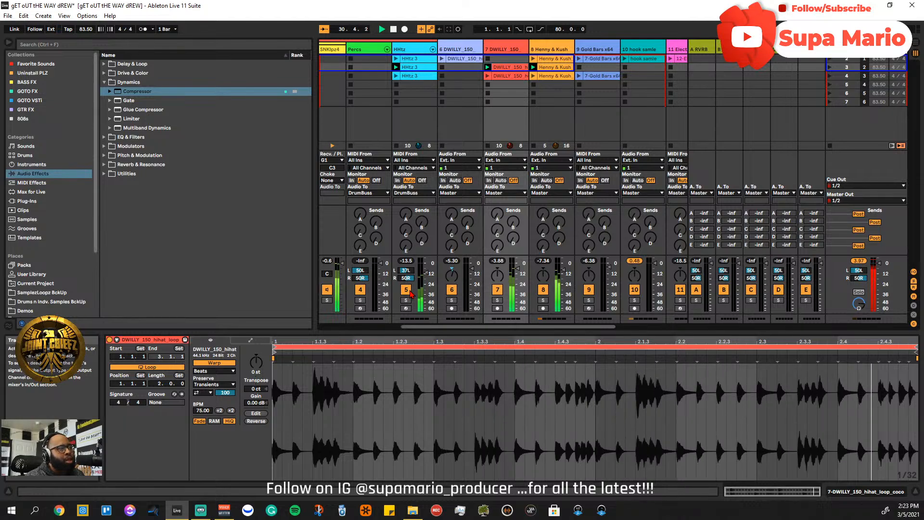
- Compare the beat with HHtz track 5 muted and unmuted, restarting playback from the beginning in between
left_click(406, 290)
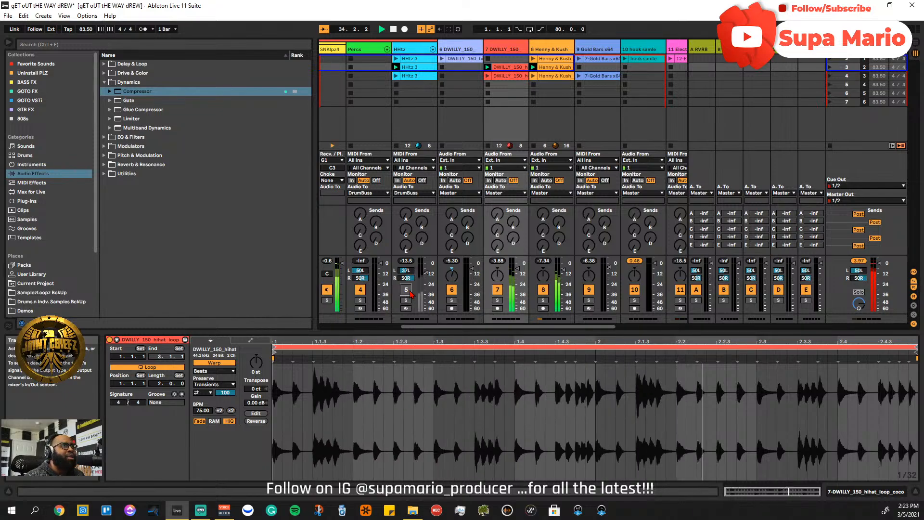
left_click(410, 292)
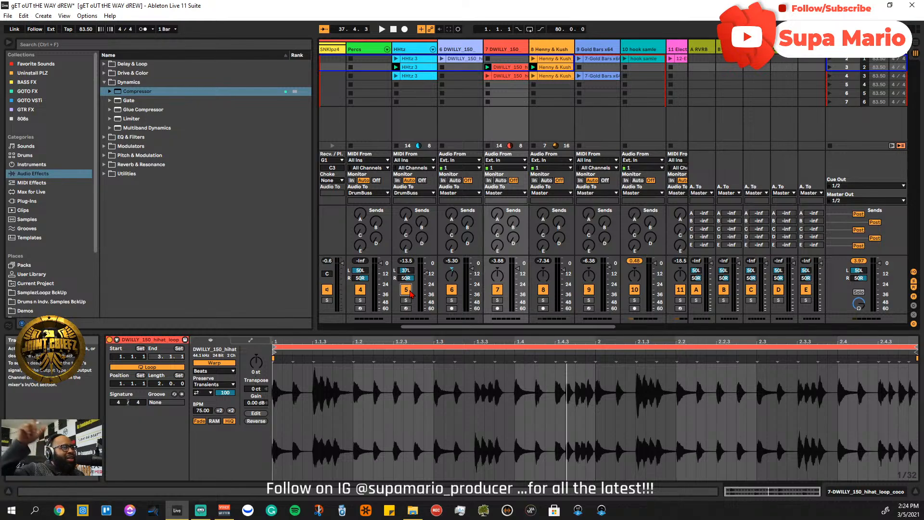
key("space")
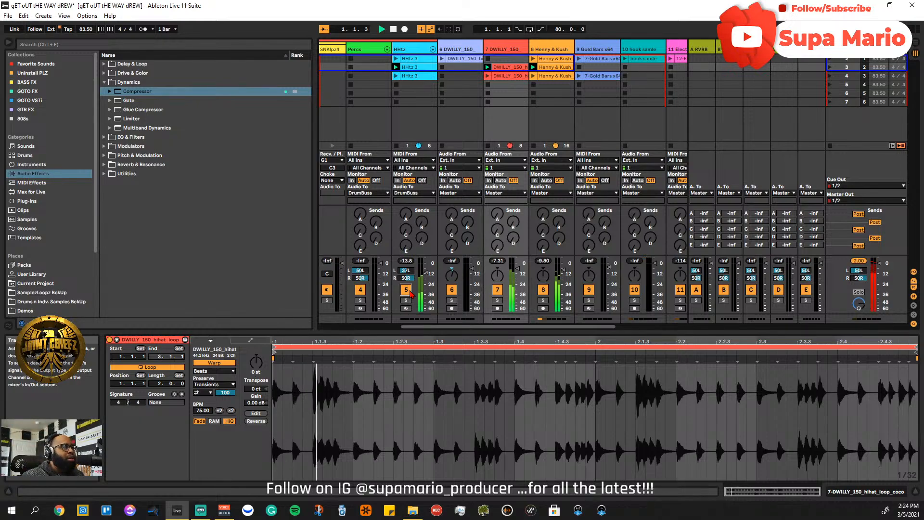
left_click(406, 289)
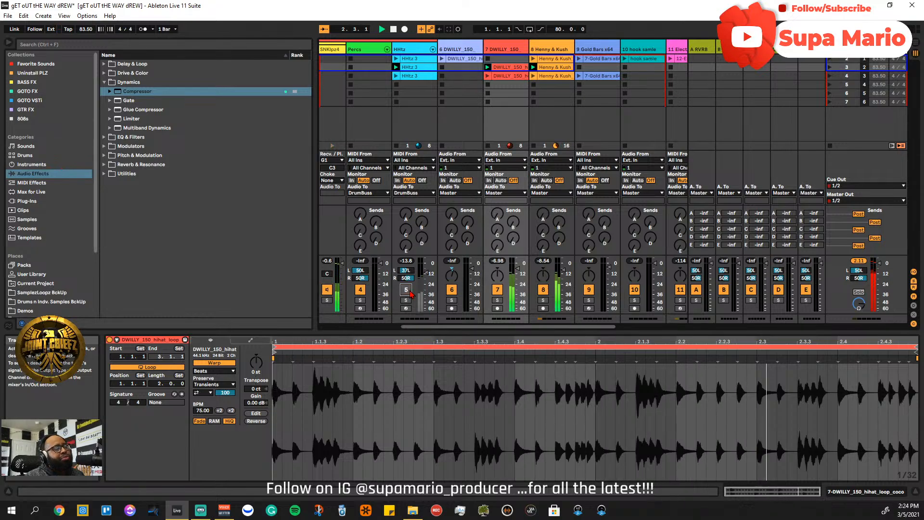
left_click(409, 291)
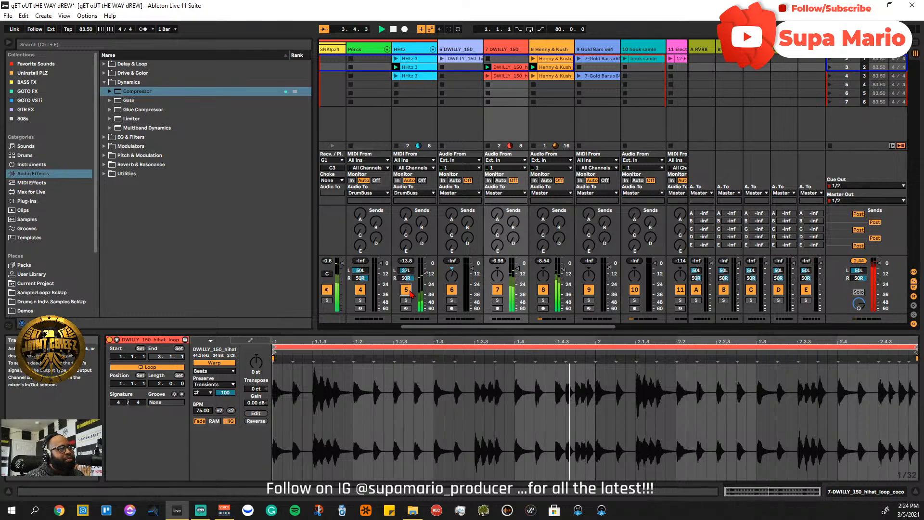
left_click(408, 291)
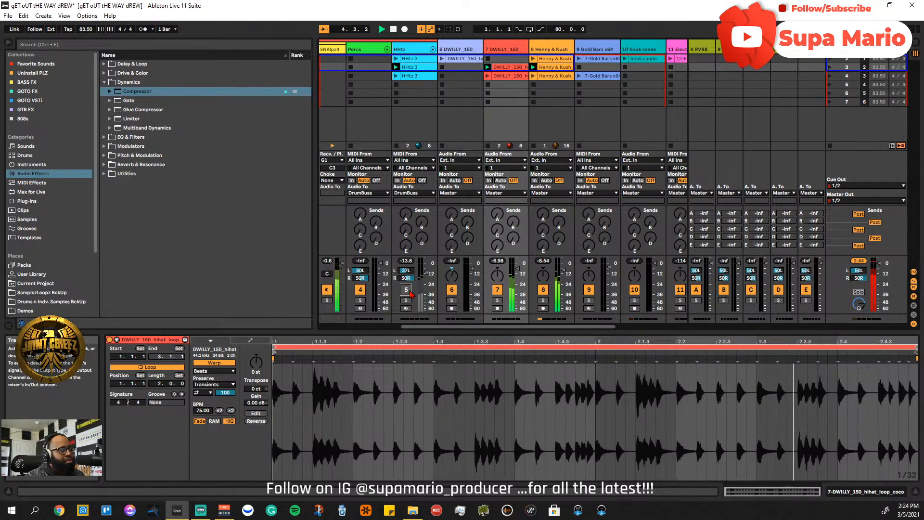
left_click(406, 290)
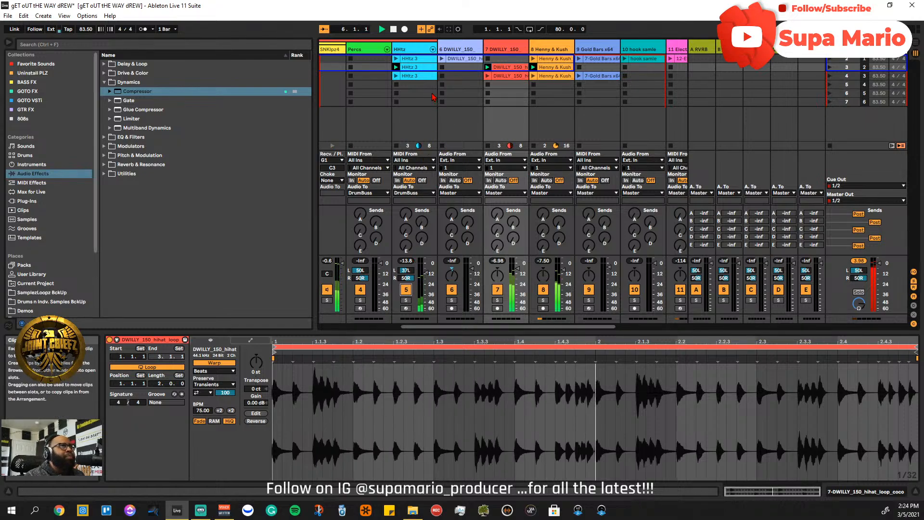
- Open the notes of the middle HHtz clip and play the beat from the scene containing the lowest HHtz clip
left_click(419, 67)
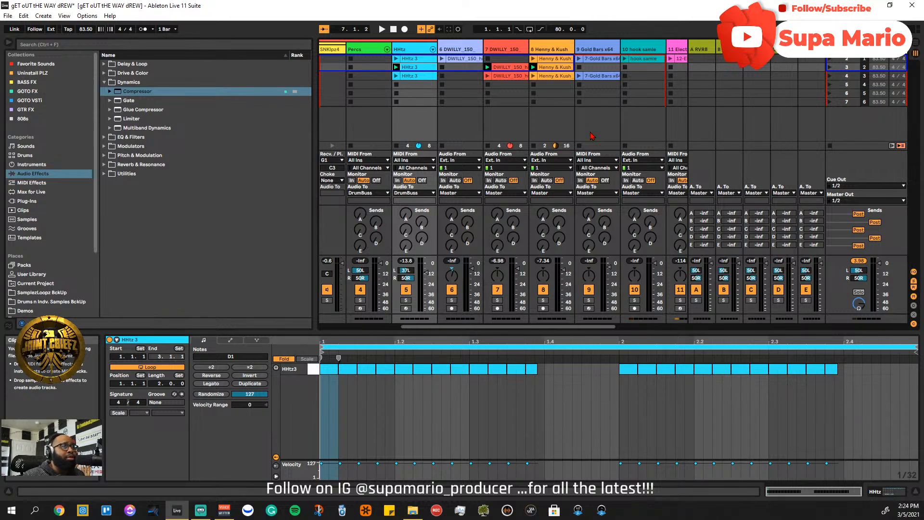
key("space")
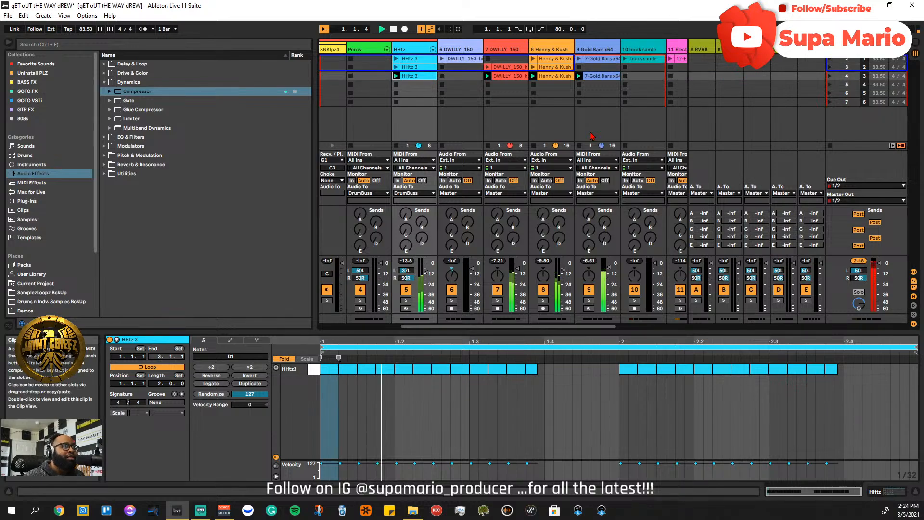
- Insert a new audio track after the Gold Bars track 9 and stop playback
left_click(592, 137)
key("ctrl+t")
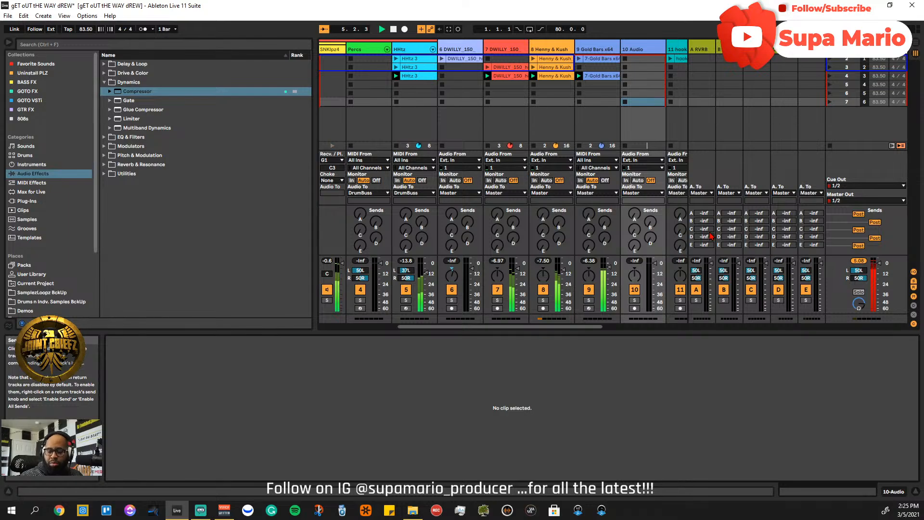
key("space")
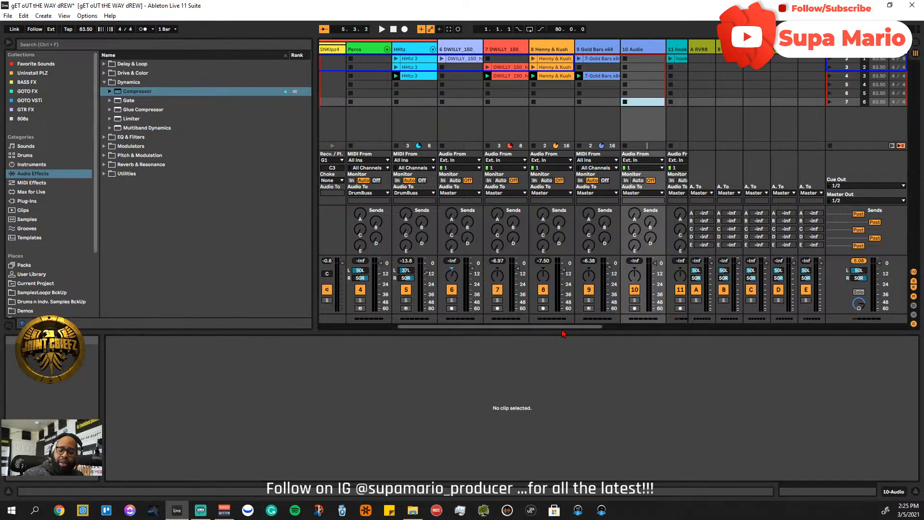
- Play the beat again and launch the scene that contains the hook samle and upper DWILLY clips
key("Up")
key("Up")
key("Up")
key("space")
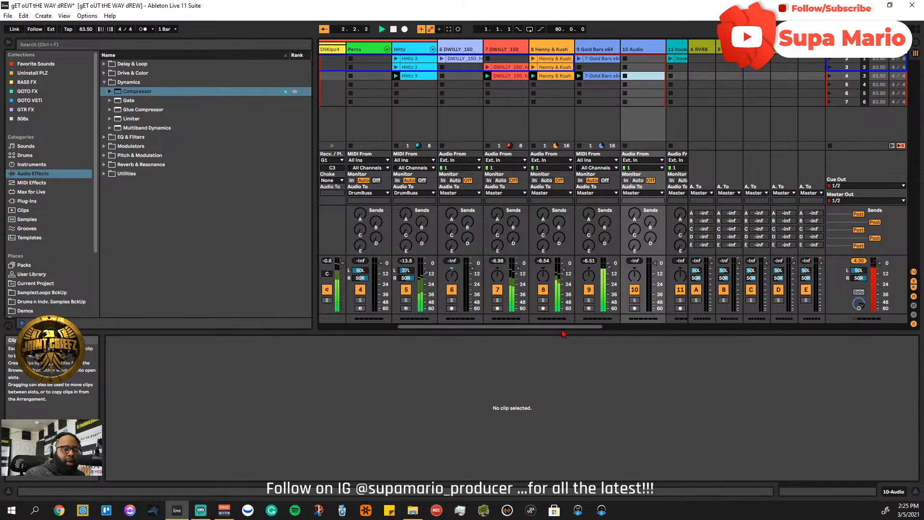
key("Up")
key("Up")
key("Return")
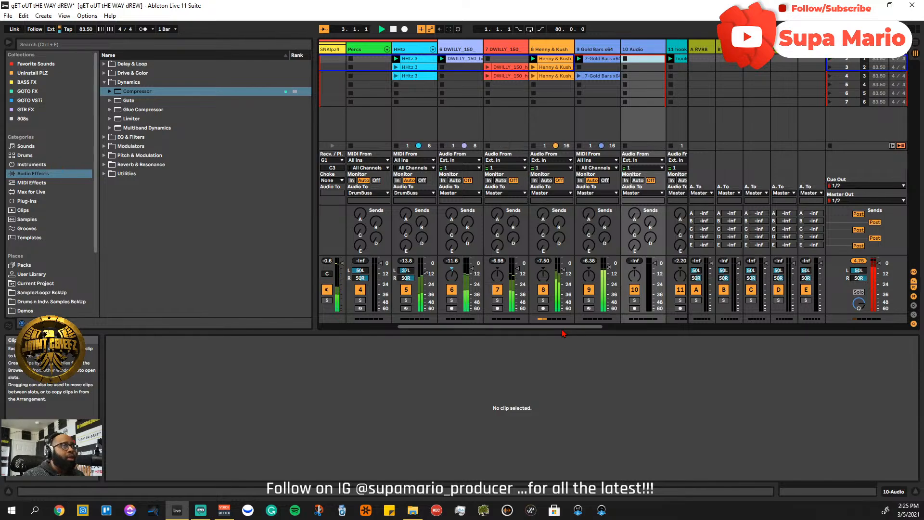
- Mute the hook samle track 11
left_click_drag(555, 327, 644, 339)
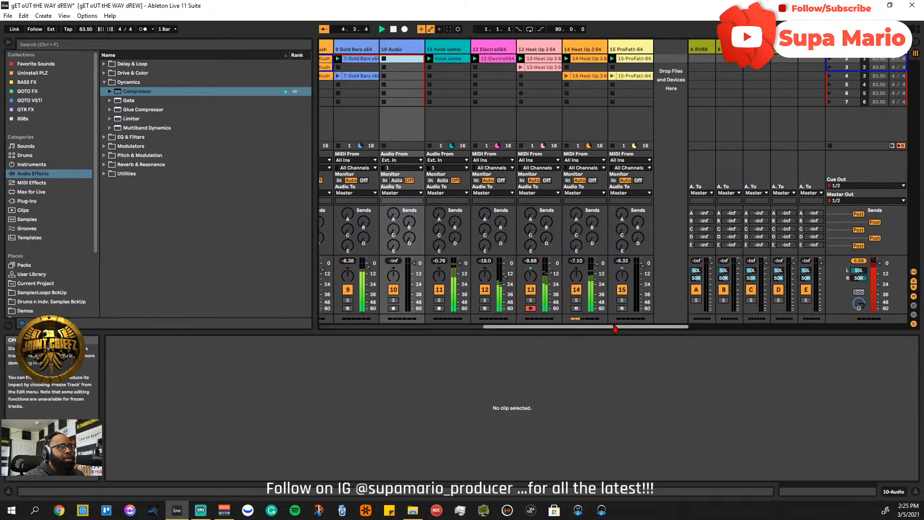
left_click_drag(620, 328, 593, 327)
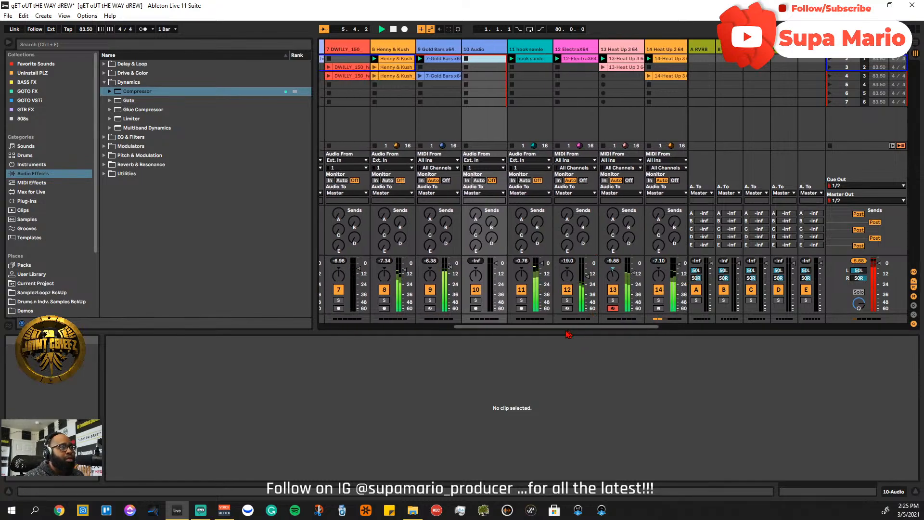
left_click(521, 290)
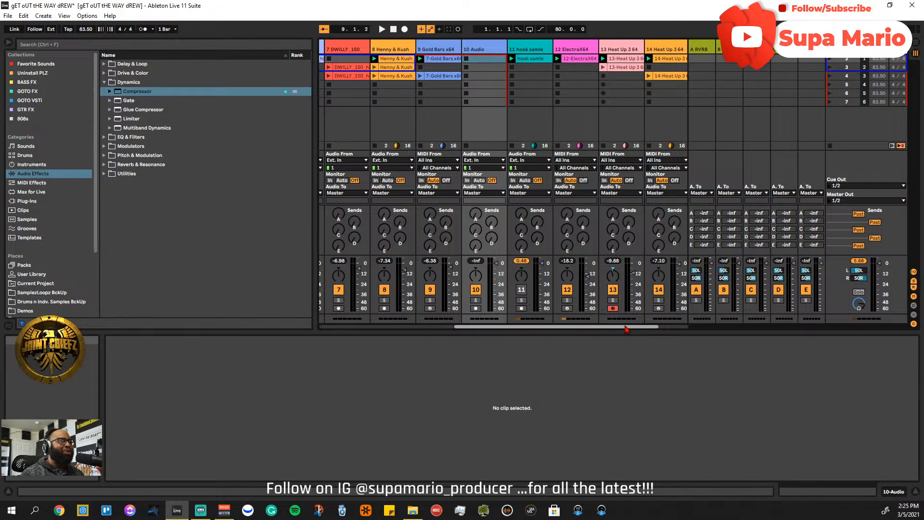
- Collapse the DrumBuss group to hide its kick, snare, percussion and hi-hat tracks
left_click_drag(626, 329, 423, 329)
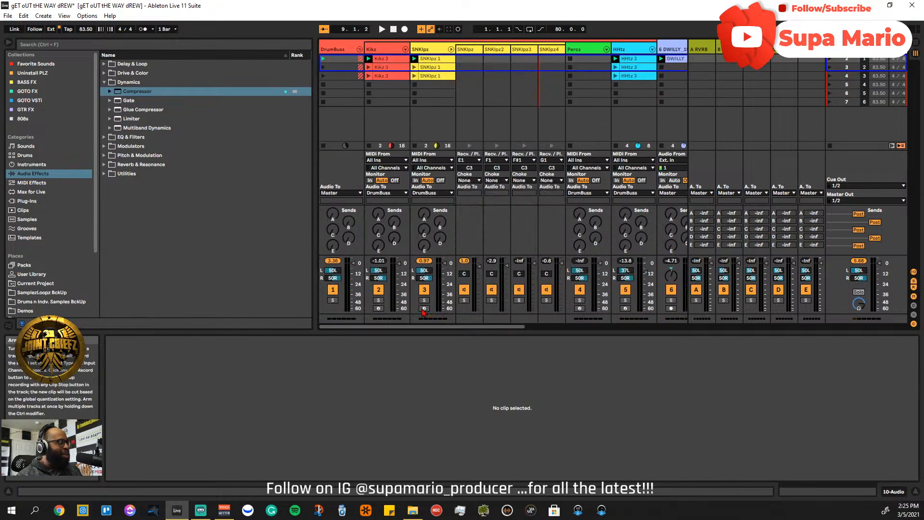
key("Tab")
key("Tab")
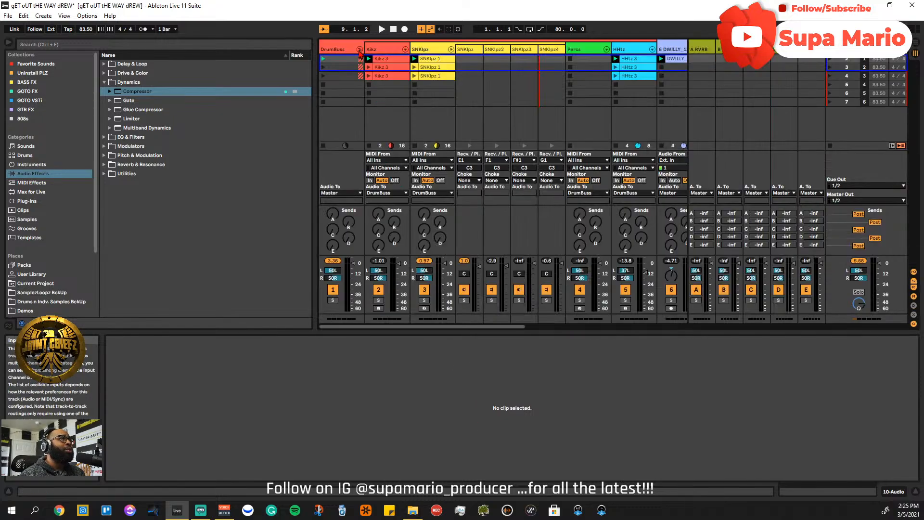
left_click(359, 49)
- Return playback to the Arrangement, show its full length and open the hook samle clip at bar 13
key("Tab")
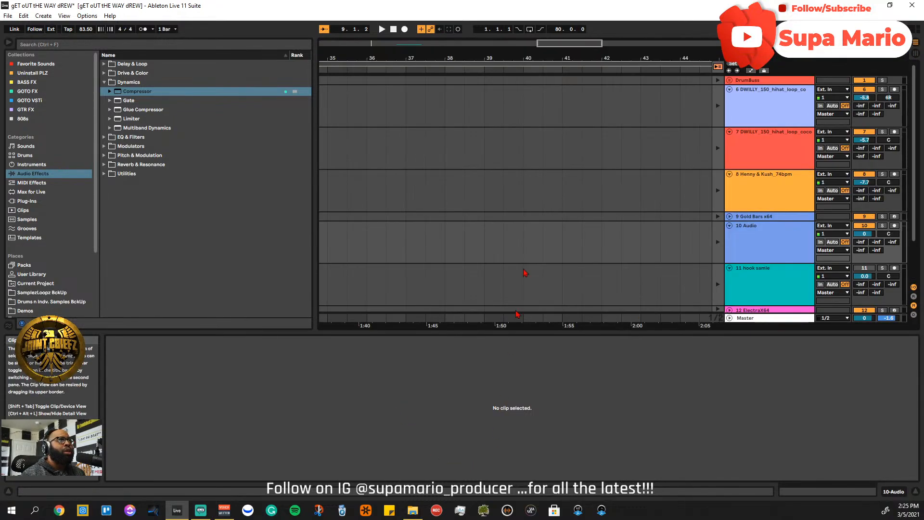
left_click(718, 67)
double_click(548, 44)
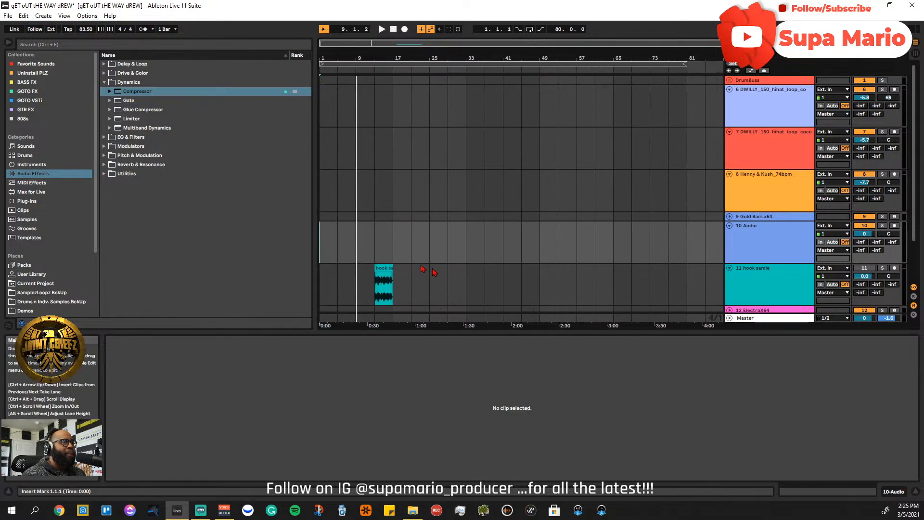
scroll(518, 285, "down", 3)
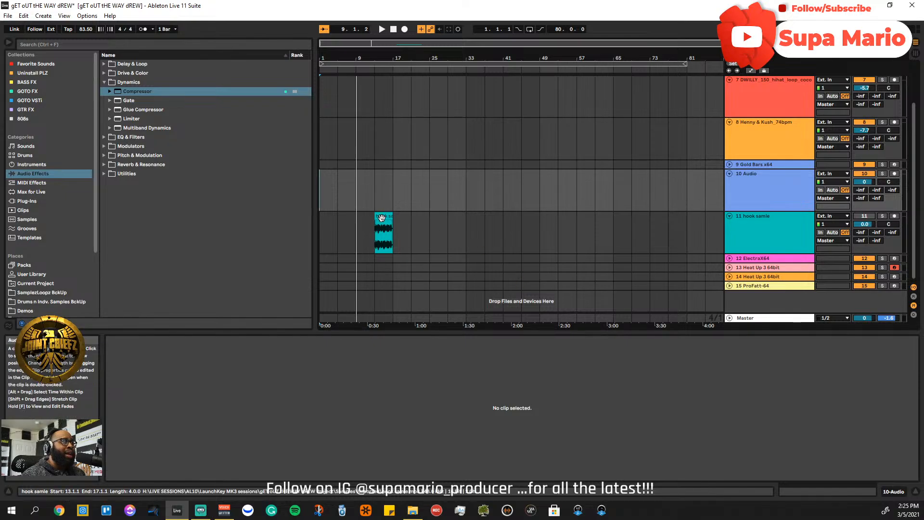
left_click(381, 218)
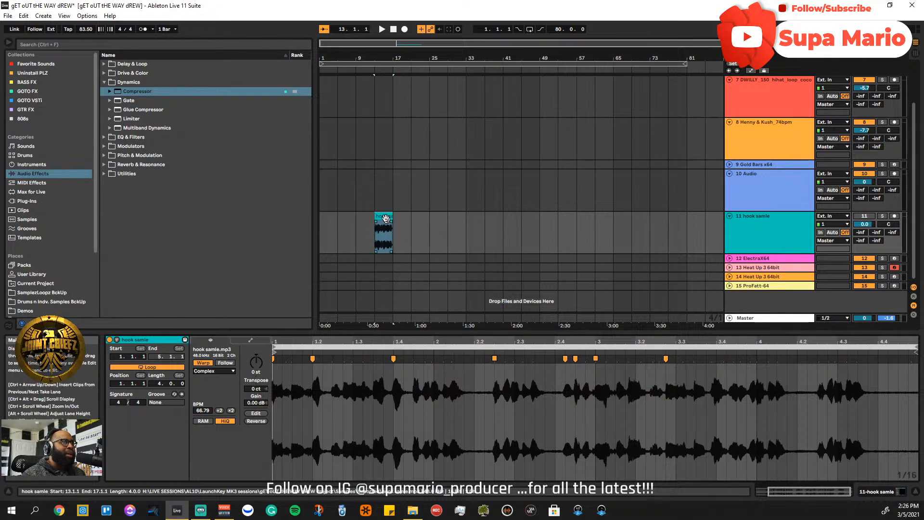
- Switch back to the Session View
key("Tab")
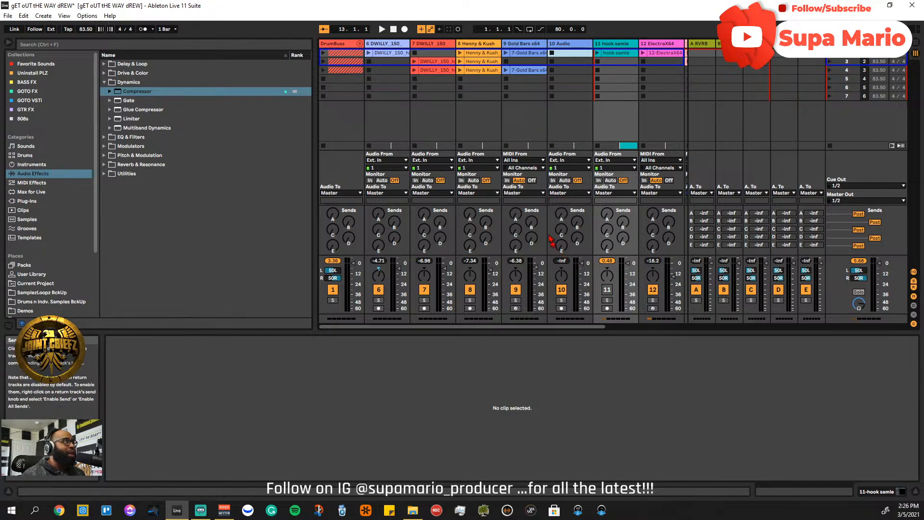
key("Tab")
key("Tab")
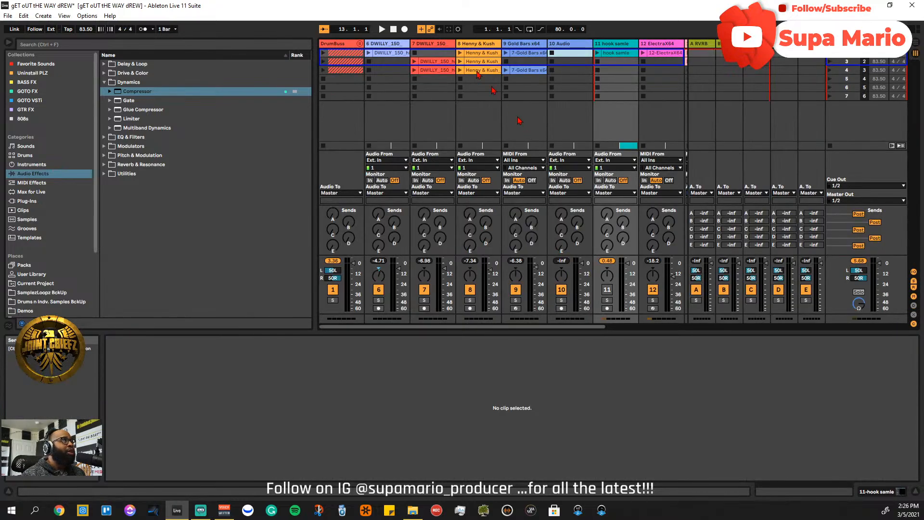
- Stop playback, select every slot in scene 4 and duplicate its clips into scene 5
left_click(393, 28)
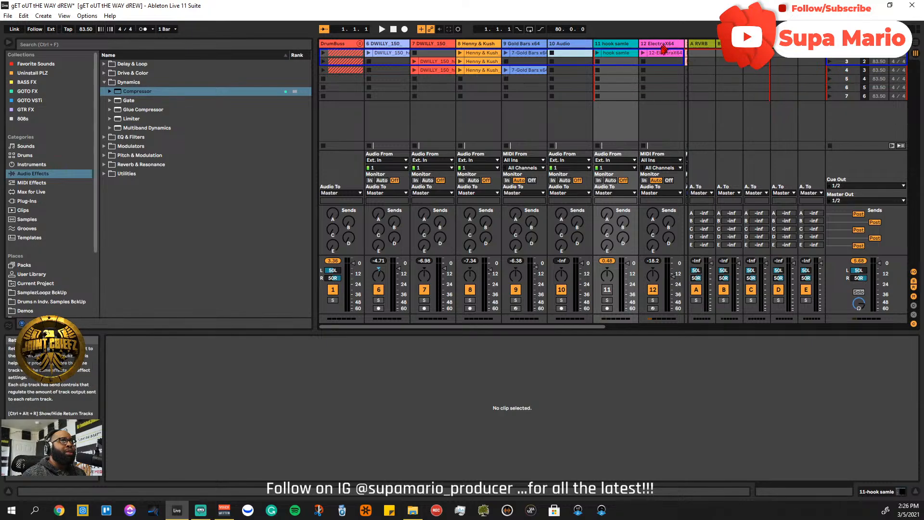
right_click(839, 73)
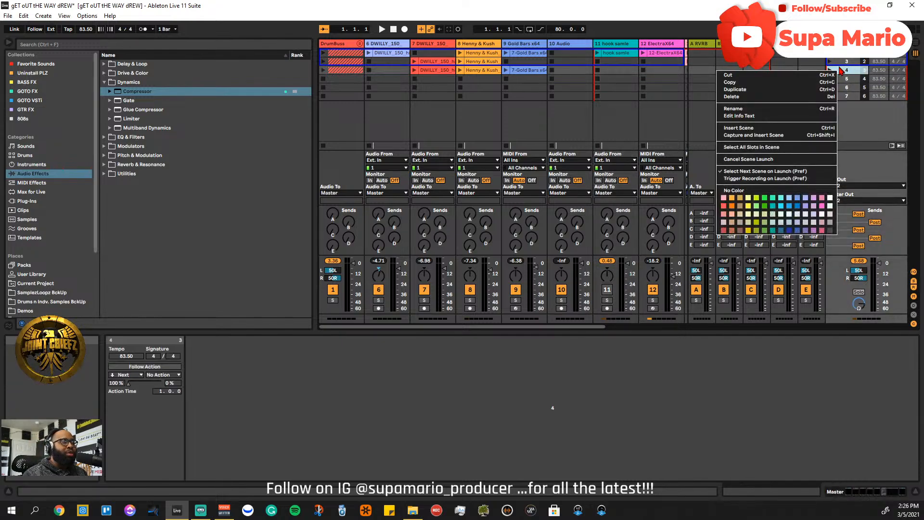
left_click(806, 148)
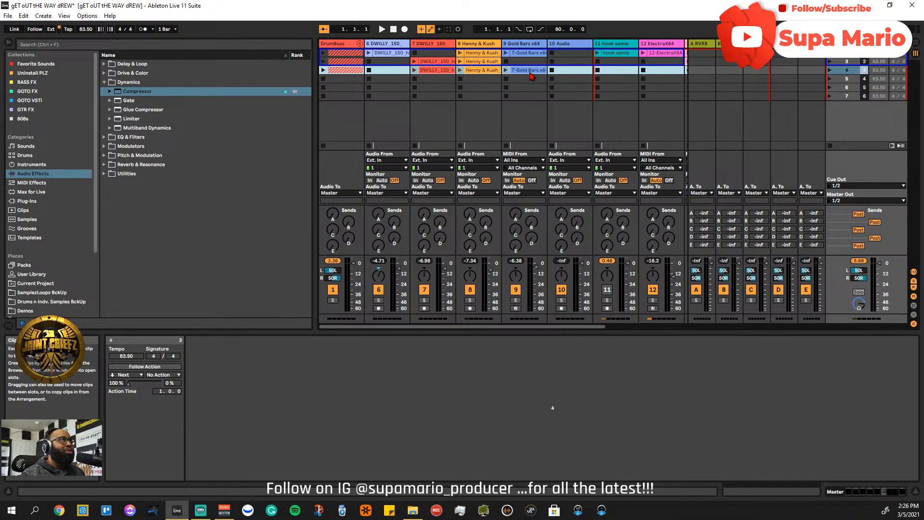
key("ctrl+d")
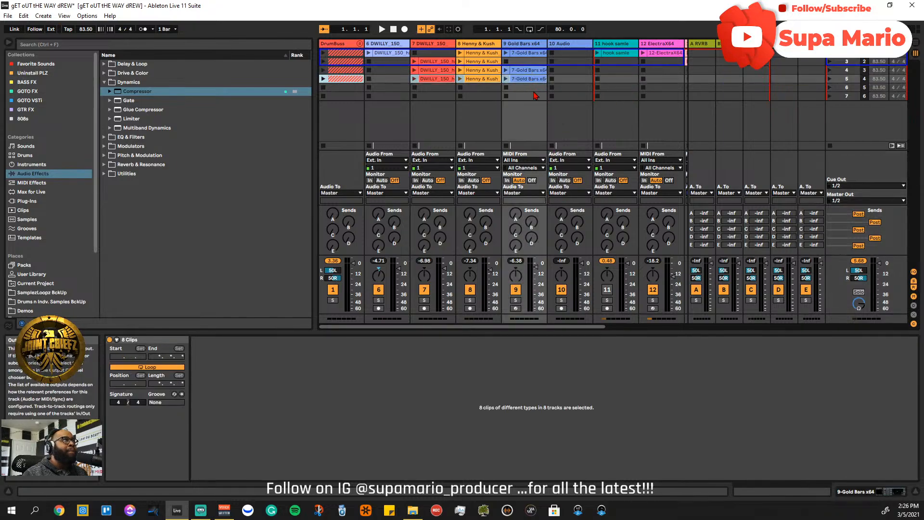
- Hide the browser, play scene 5 with the Gold Bars track muted and delete its Heat Up 3 clip on track 14
left_click(12, 42)
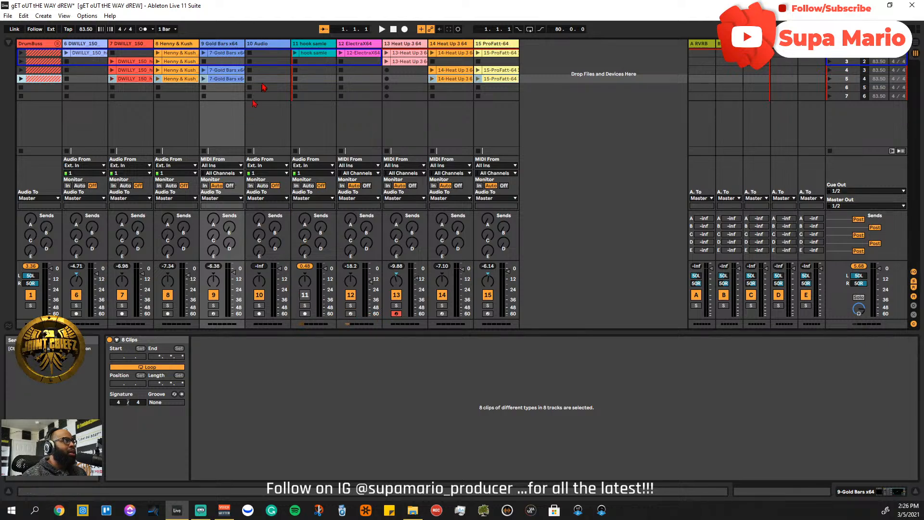
key("space")
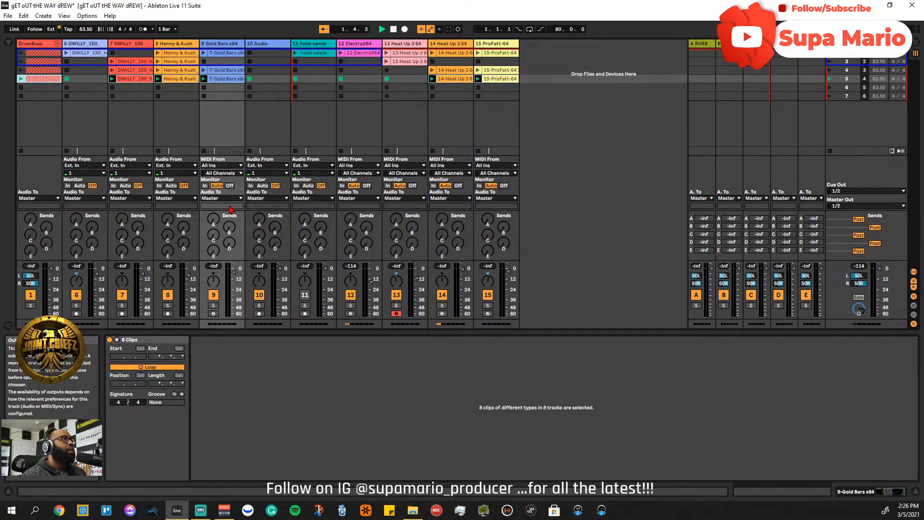
left_click(214, 295)
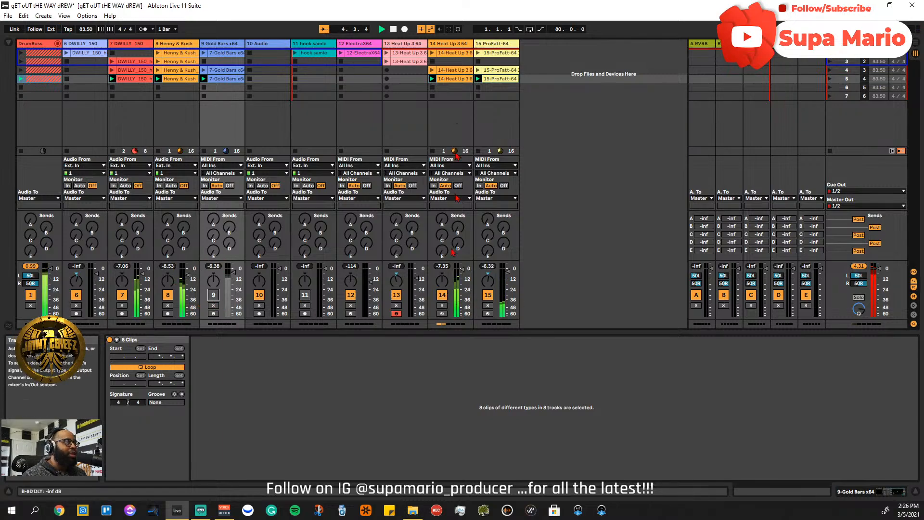
left_click(454, 79)
key("Delete")
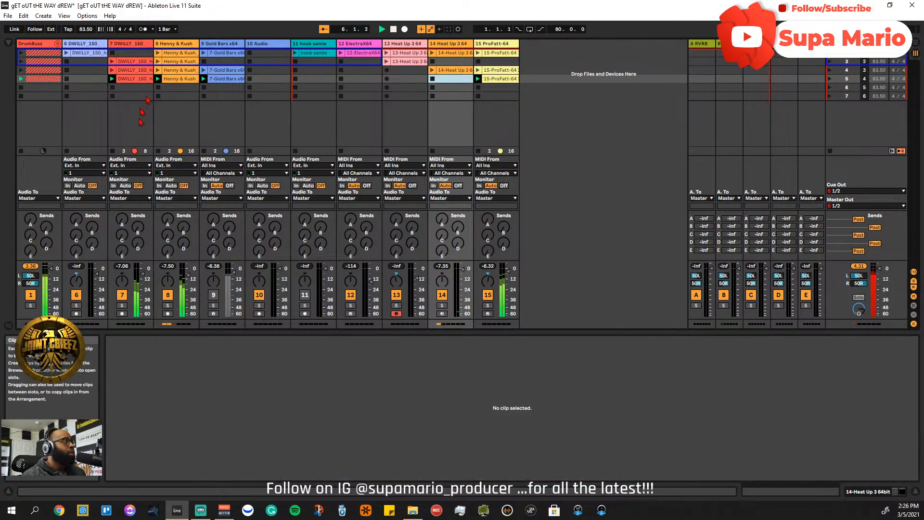
- Mute hi-hat loop track 7, unfold the DrumBuss group and delete the HHtz clip from scene 5
left_click(122, 295)
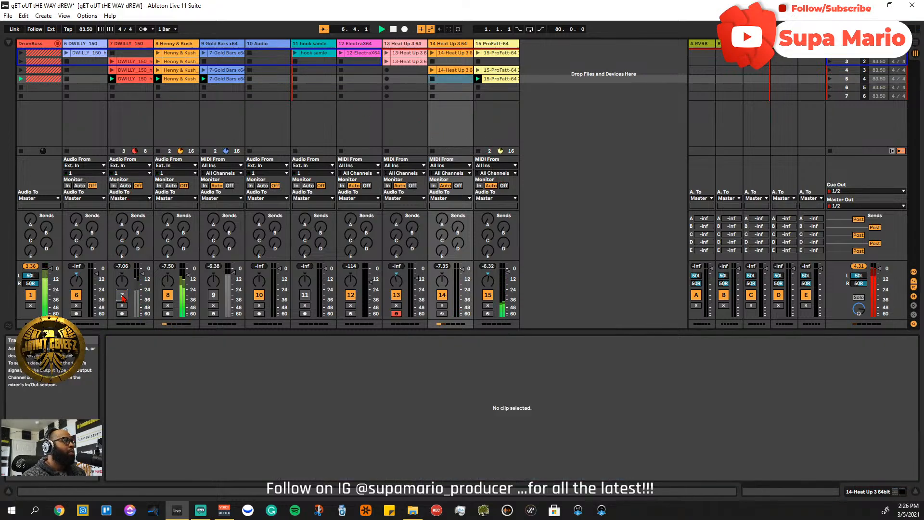
left_click(57, 44)
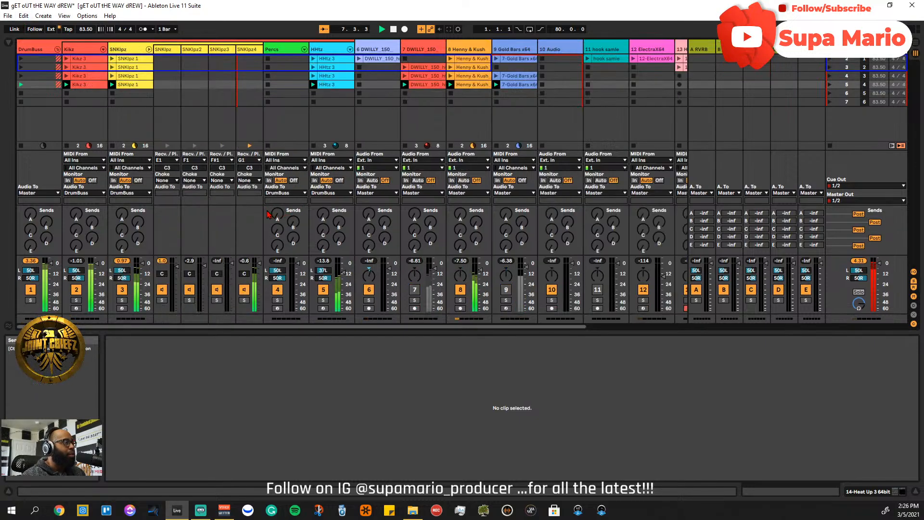
left_click(329, 86)
key("Delete")
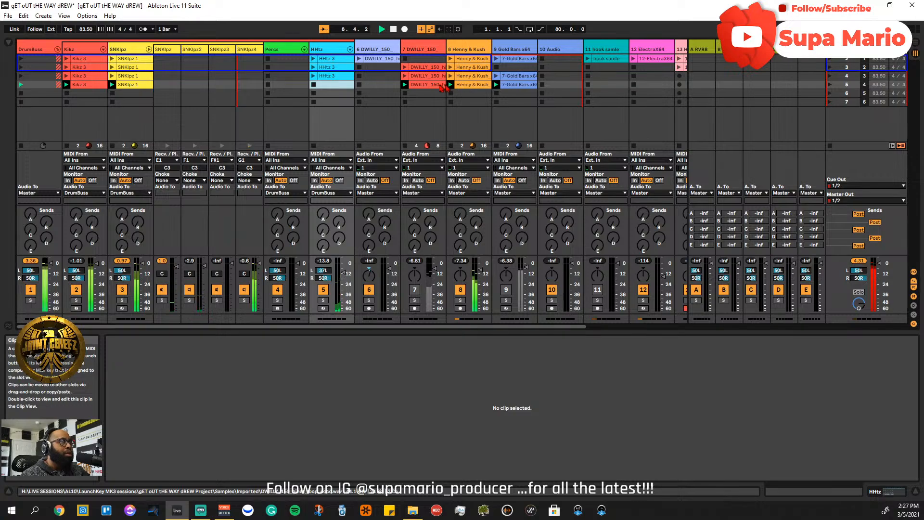
- Delete scene 5's hi-hat loop clip on track 7 and Gold Bars clip on track 9, unmuting both tracks
left_click(441, 85)
key("Delete")
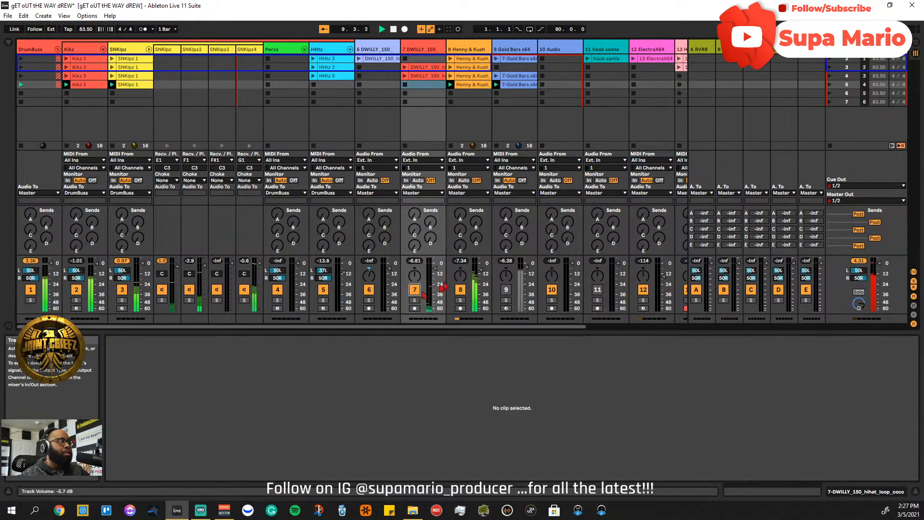
left_click(514, 92)
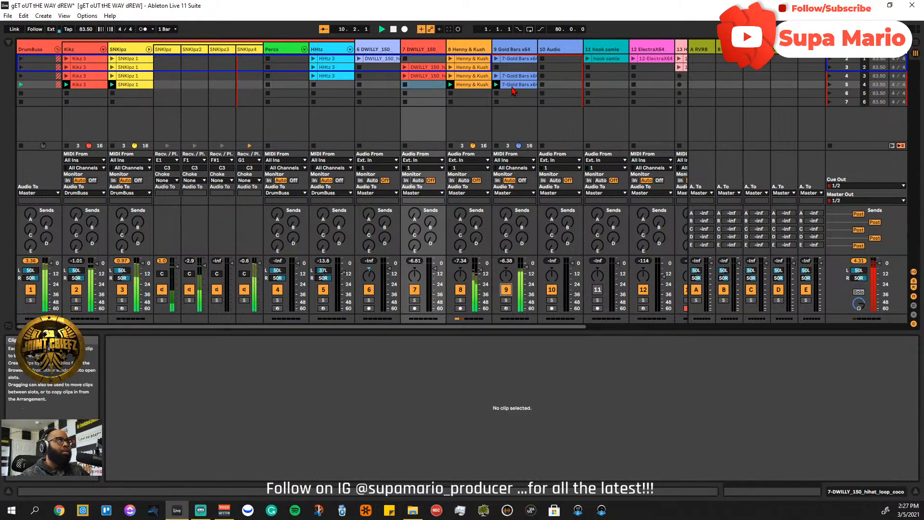
left_click(513, 87)
key("Delete")
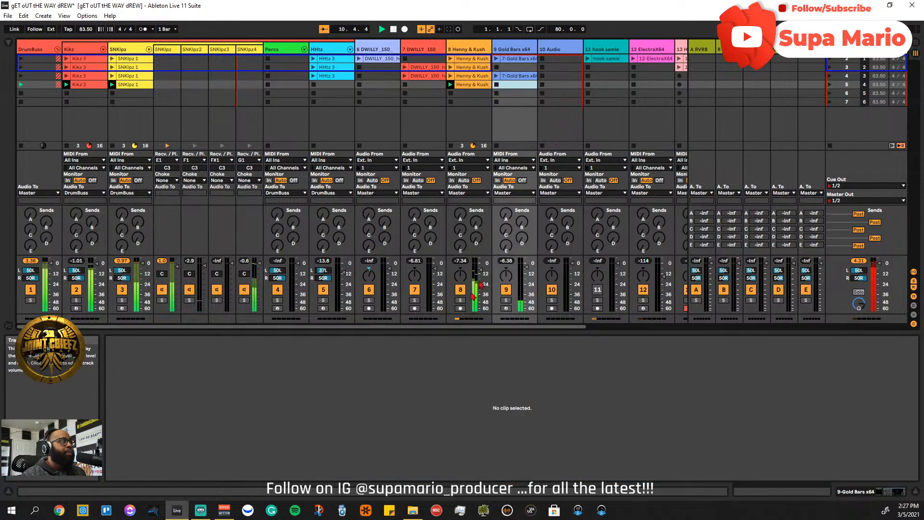
- Check the Henny & Kush track while scene 5 plays and fine-tune the SNKlpz2 chain's volume in the snare rack
scroll(467, 255, "right", 2)
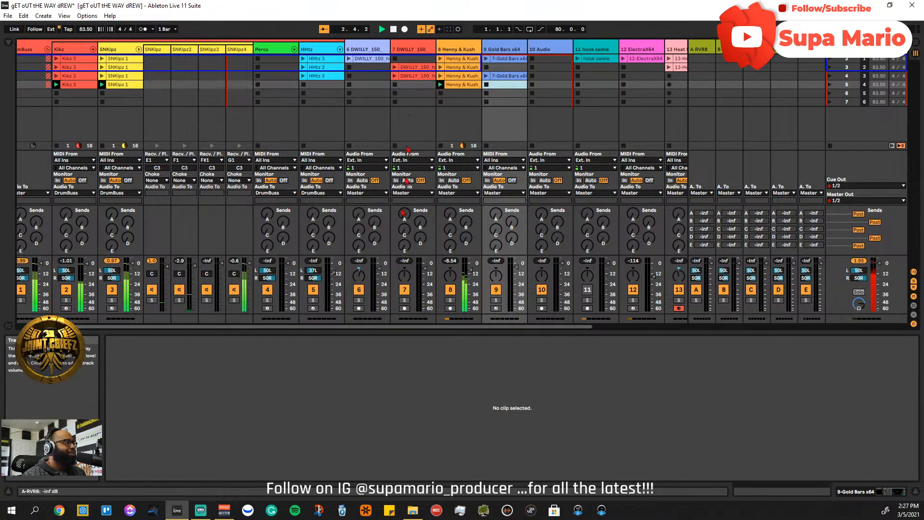
left_click(466, 49)
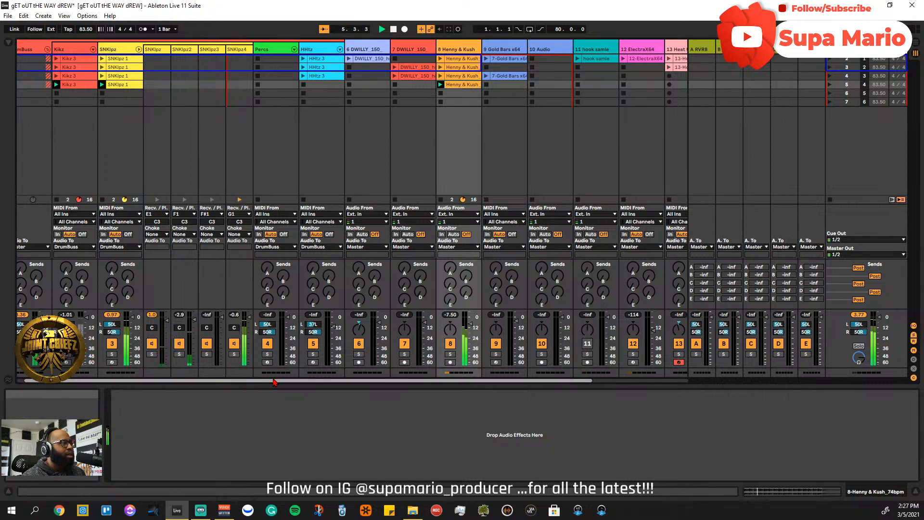
left_click_drag(273, 382, 216, 381)
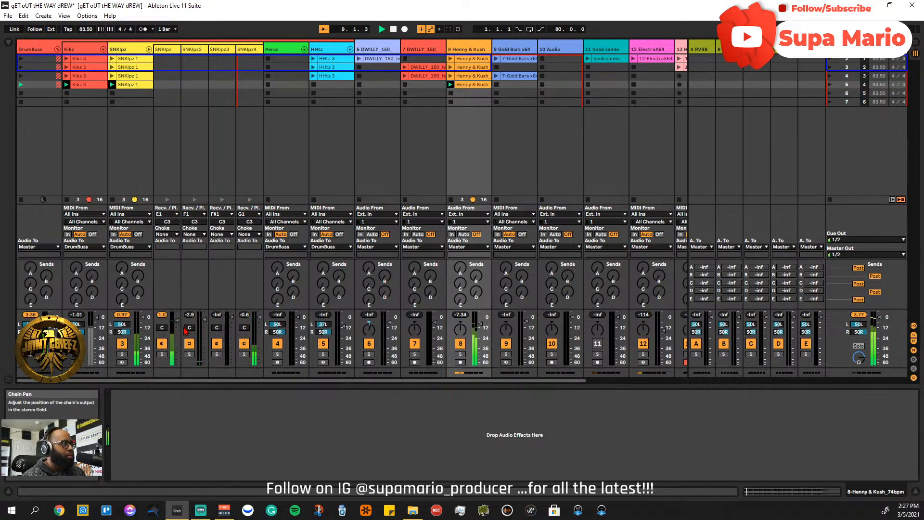
left_click(203, 54)
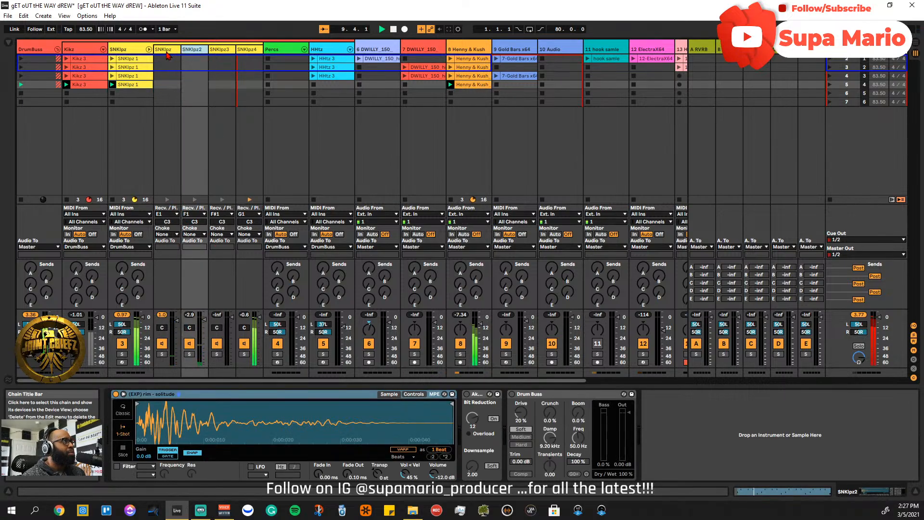
left_click(204, 322)
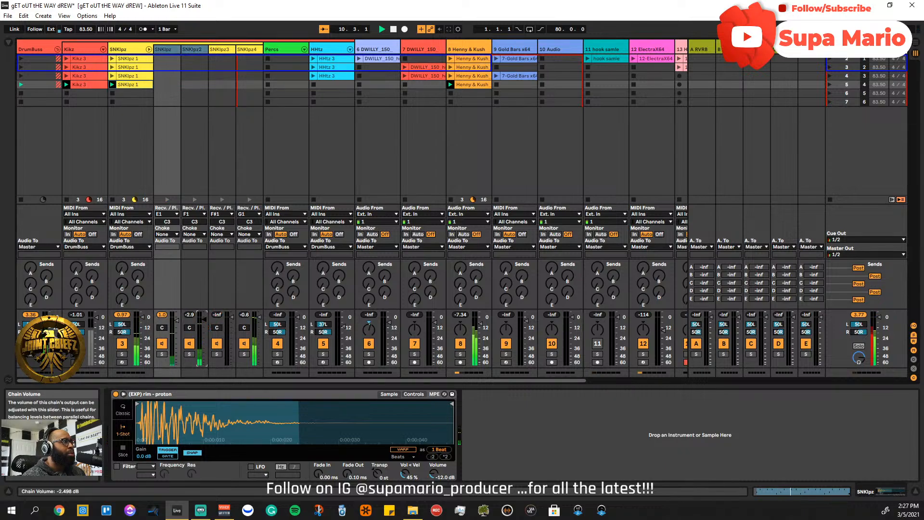
left_click_drag(205, 321, 205, 320)
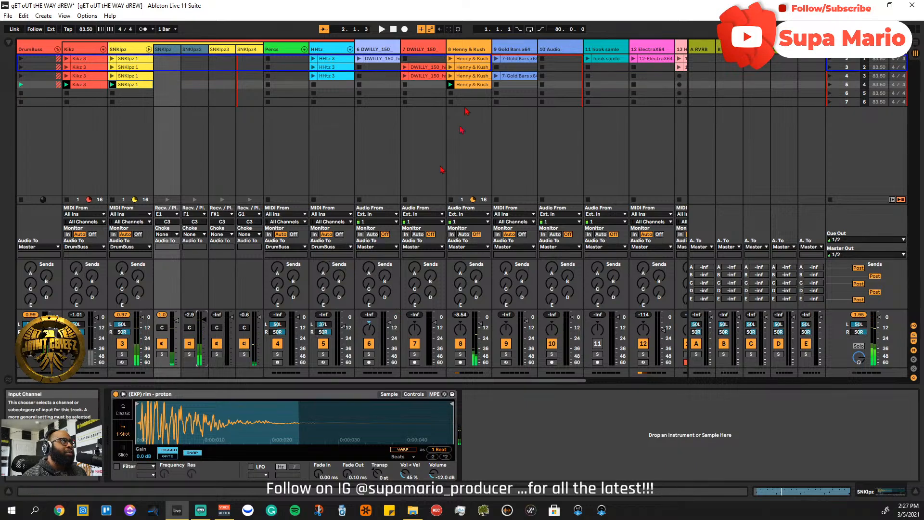
- Audition scene 4's Gold Bars clip on track 9, show its notes and stop the clip
left_click(496, 77)
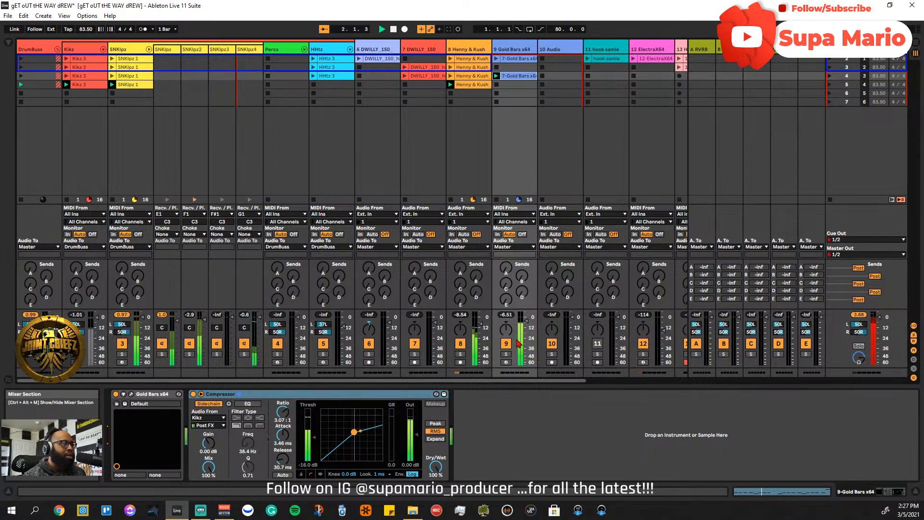
key("space")
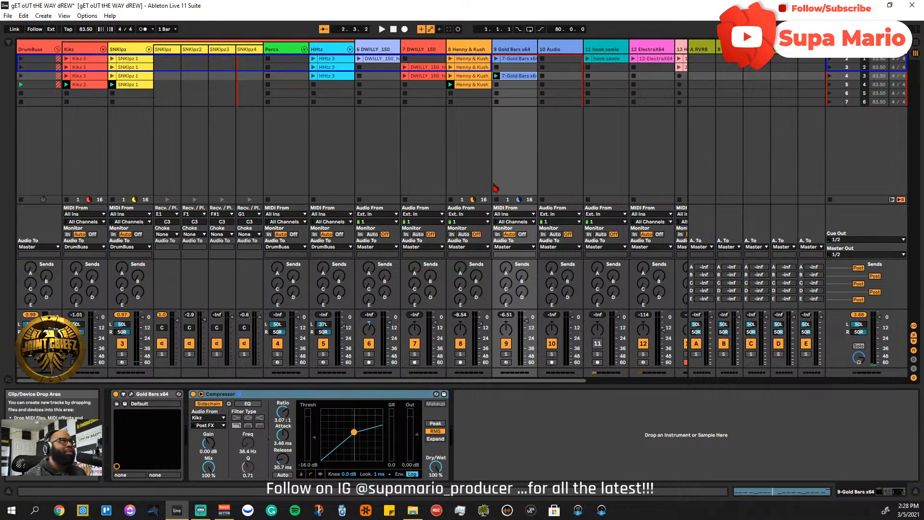
key("shift+Tab")
left_click(496, 146)
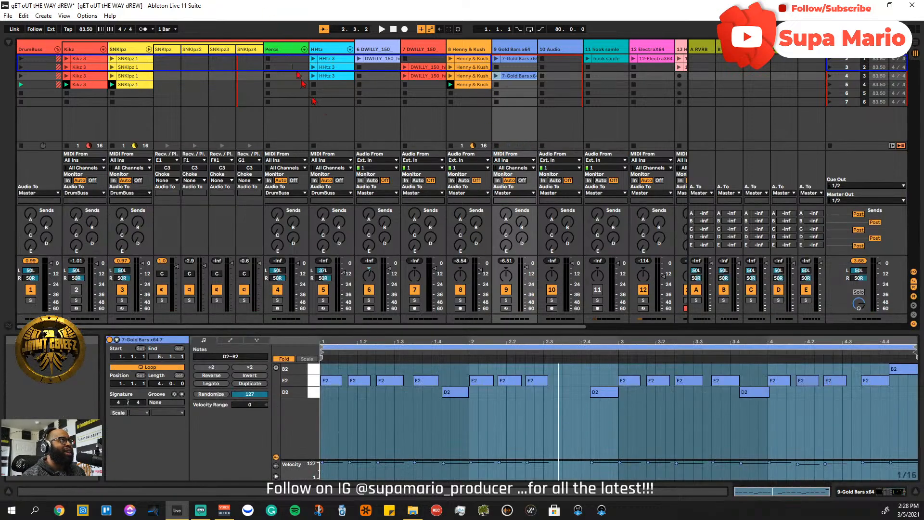
key("Tab")
key("Tab")
key("Tab")
key("Tab")
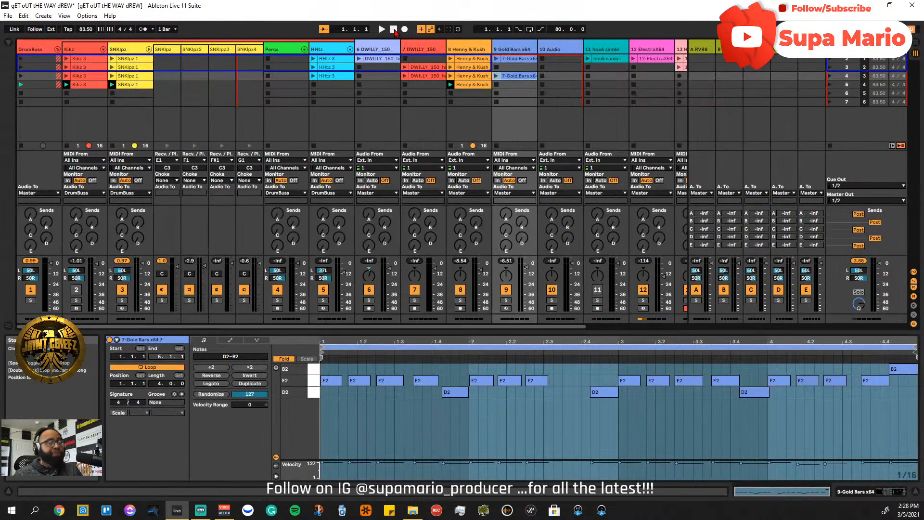
- Switch to the Arrangement View and try recording a first take of the Session clips
key("Tab")
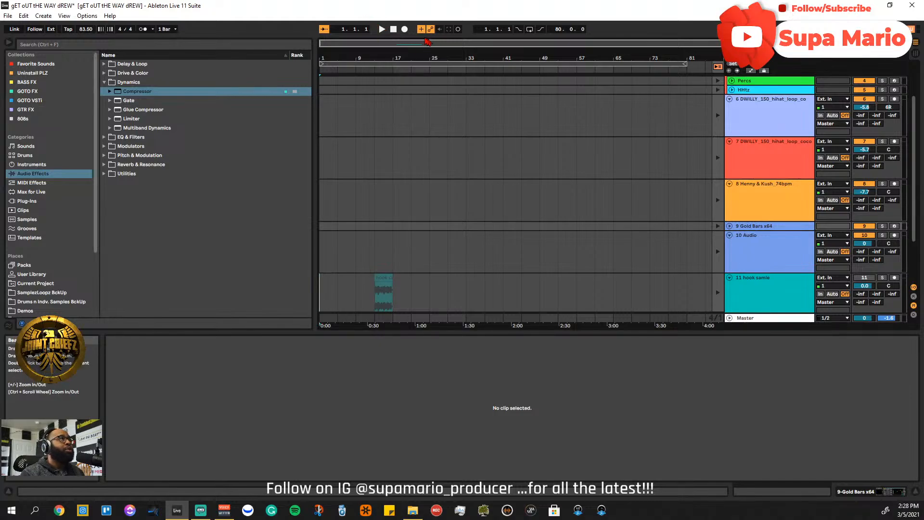
left_click(405, 30)
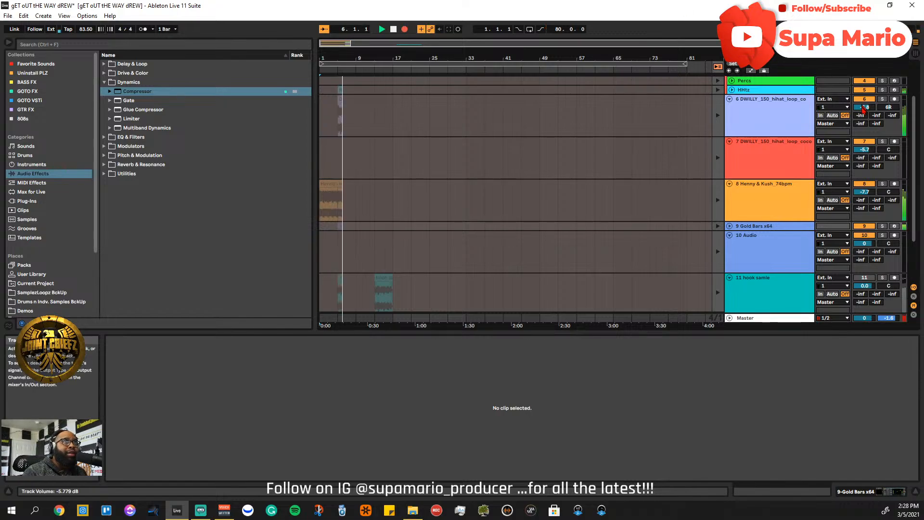
key("space")
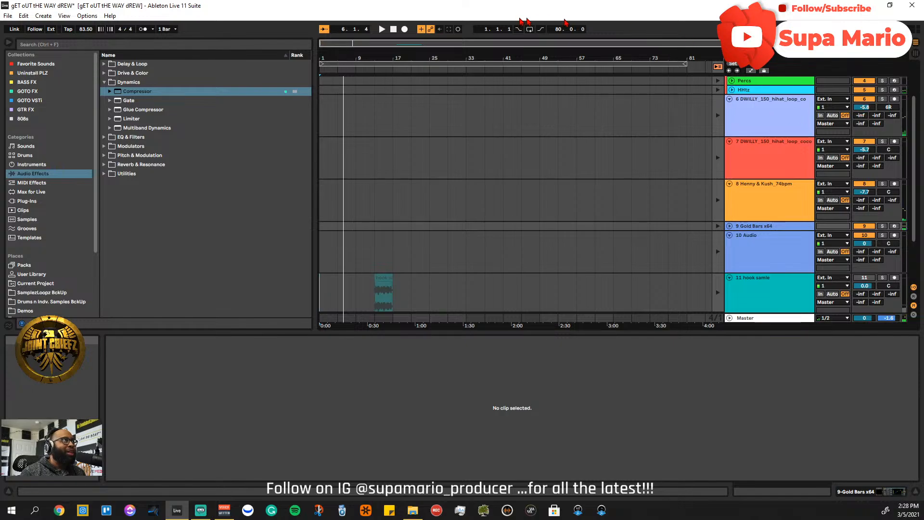
- Record another take of the Session clips into the Arrangement, launching scenes 2 and 3 plus scene 4's HHtz and Gold Bars clips
scroll(762, 138, "up", 3)
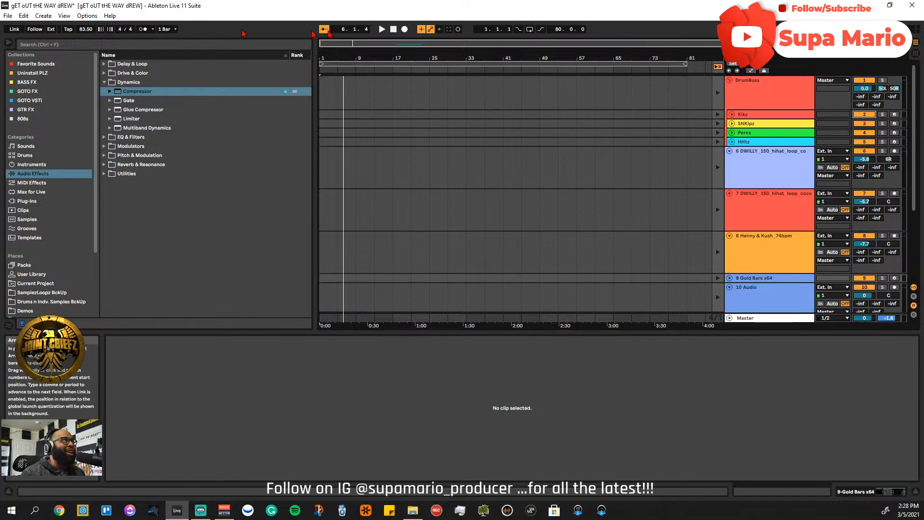
left_click(393, 29)
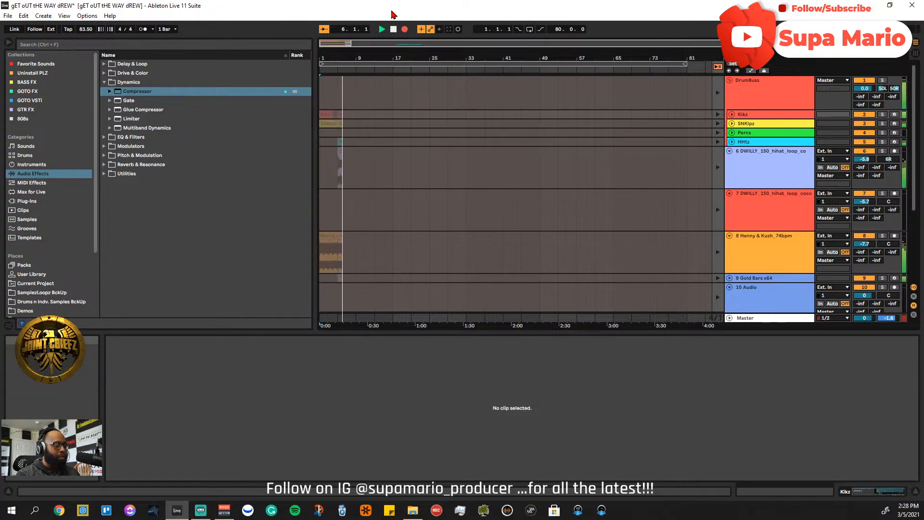
key("Tab")
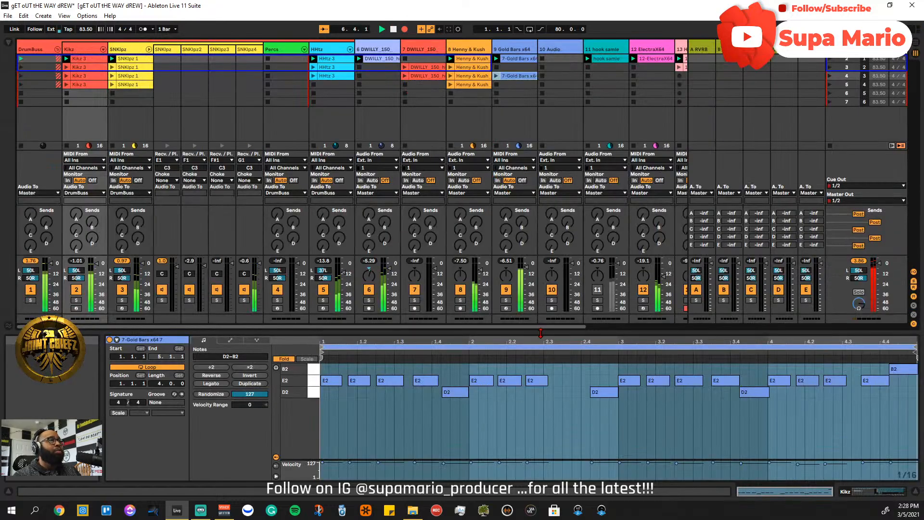
scroll(540, 332, "right", 1)
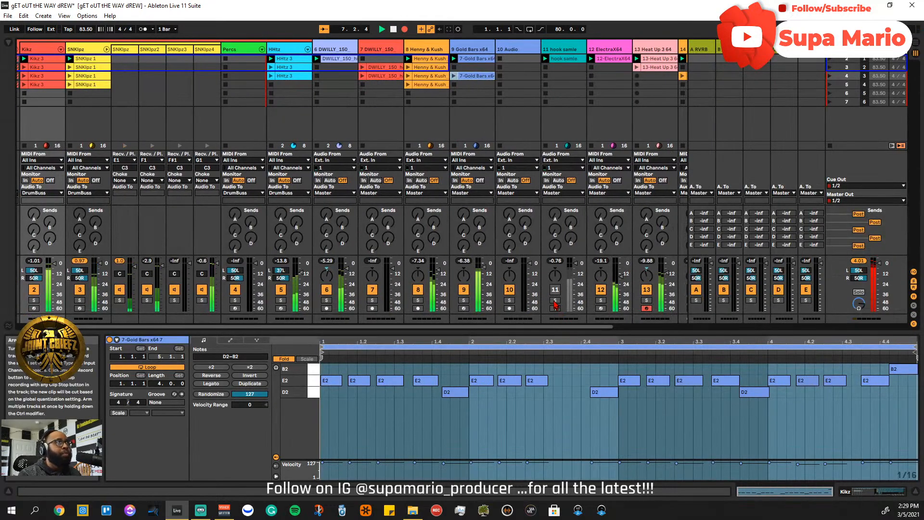
left_click_drag(563, 327, 634, 331)
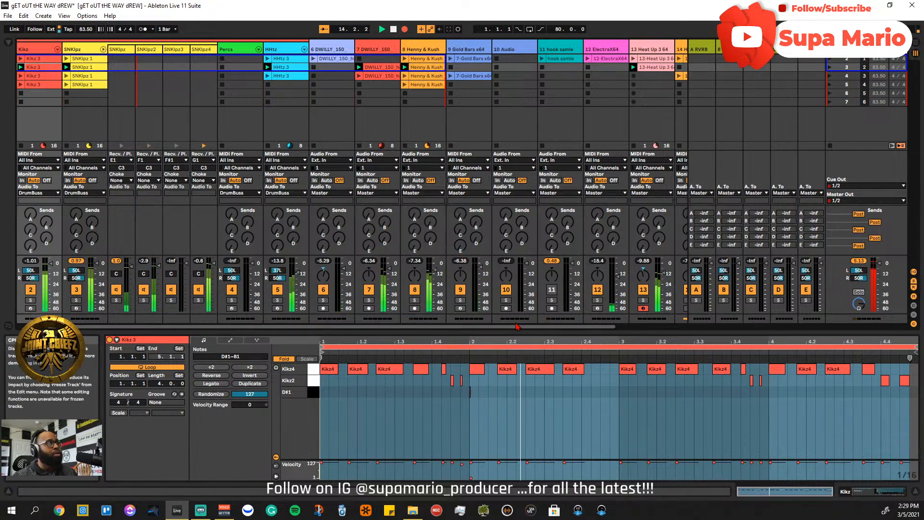
scroll(516, 326, "right", 1)
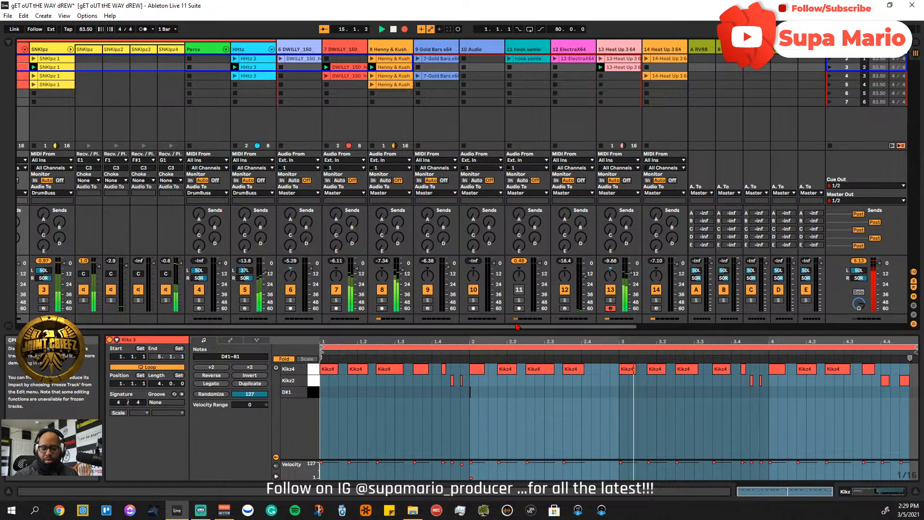
scroll(516, 326, "right", 1)
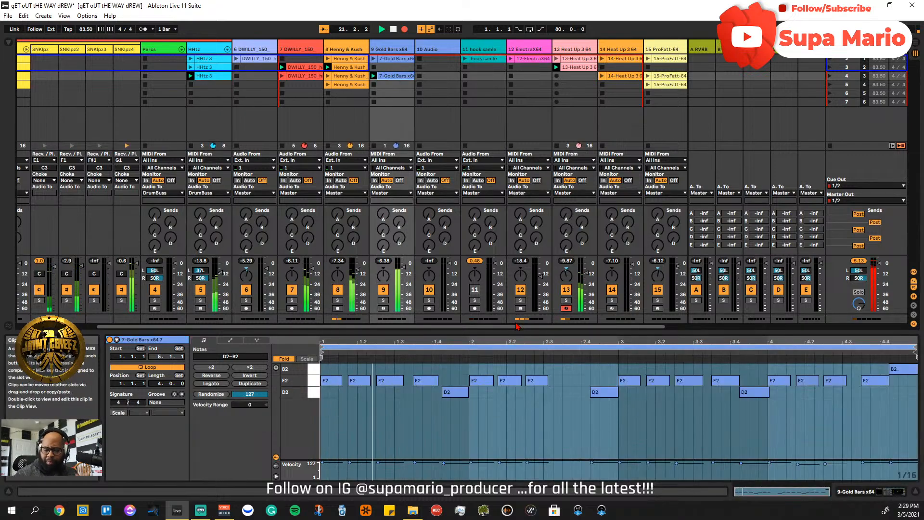
key("Tab")
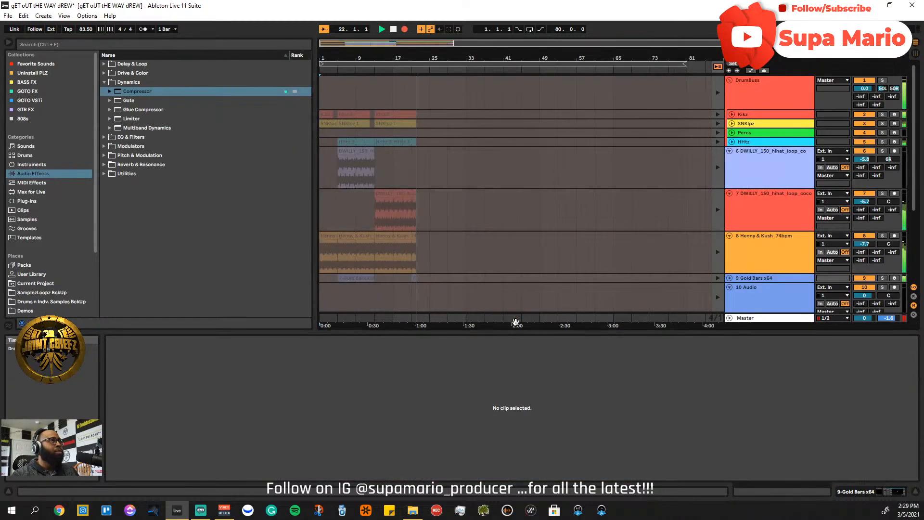
key("Tab")
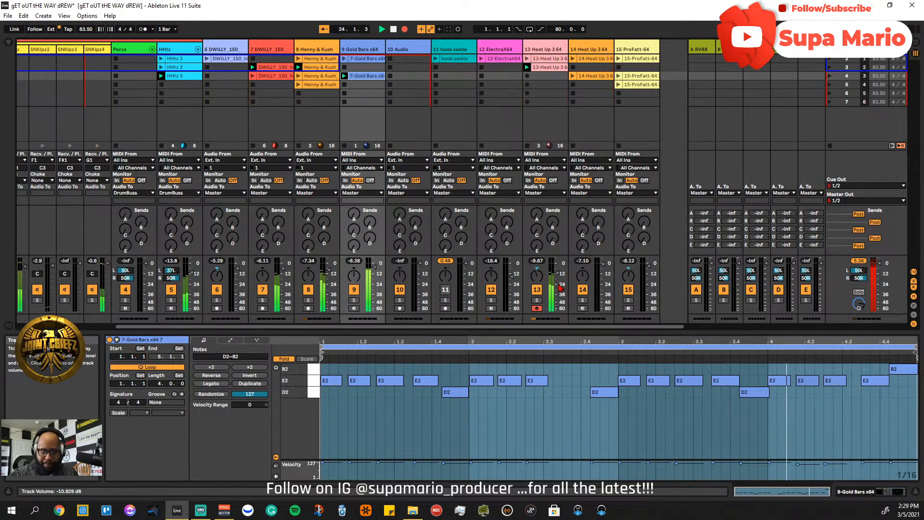
- Continue the Arrangement take with scene 5, stopping the HHtz clip, and return to scene 3
scroll(560, 287, "left", 2)
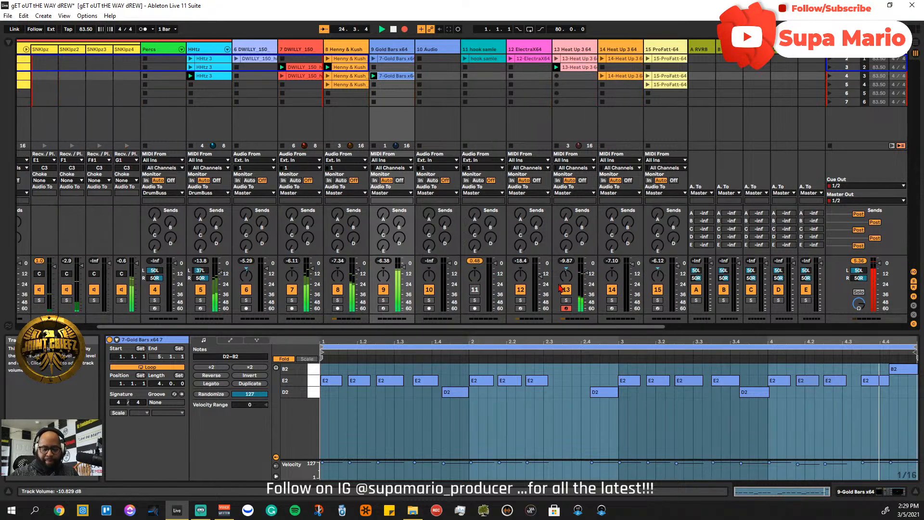
scroll(559, 288, "left", 1)
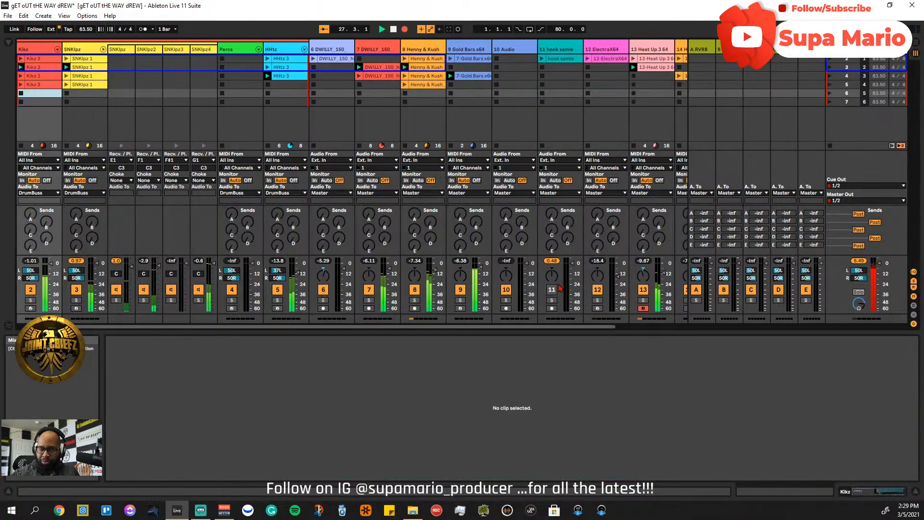
left_click(286, 93)
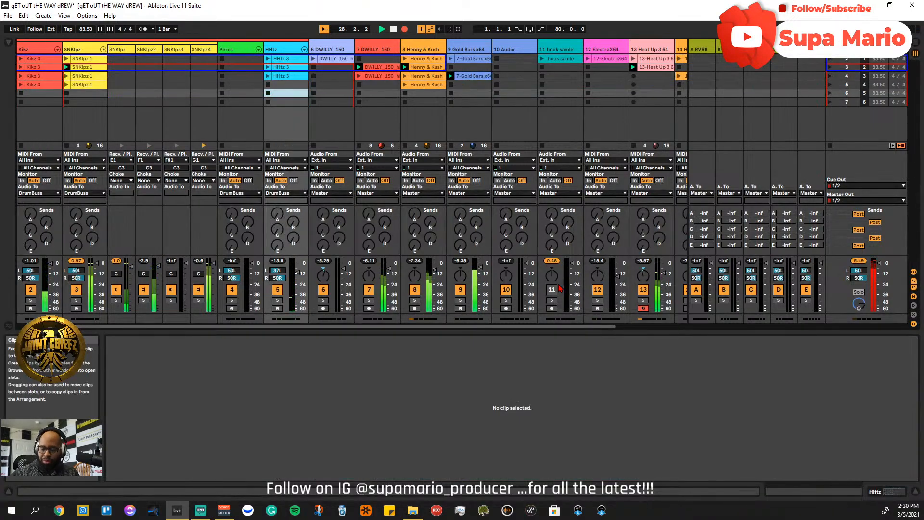
key("Up")
key("Return")
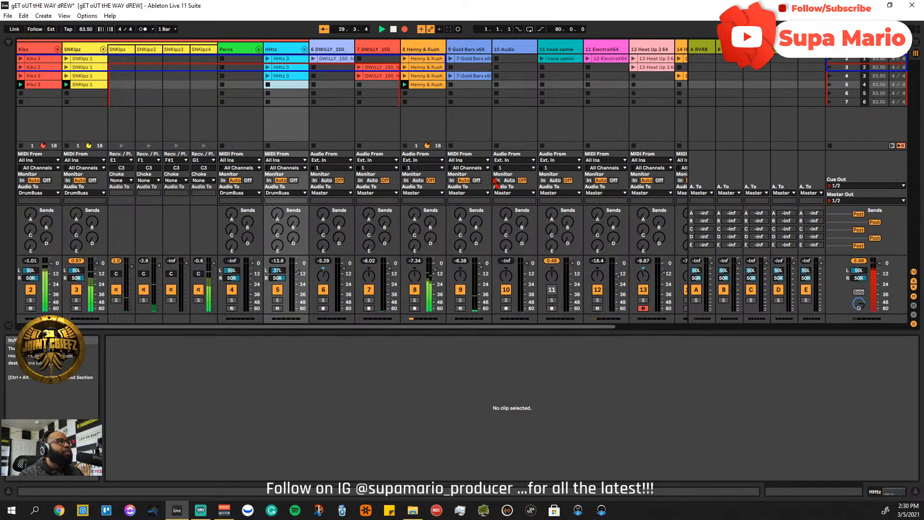
key("Tab")
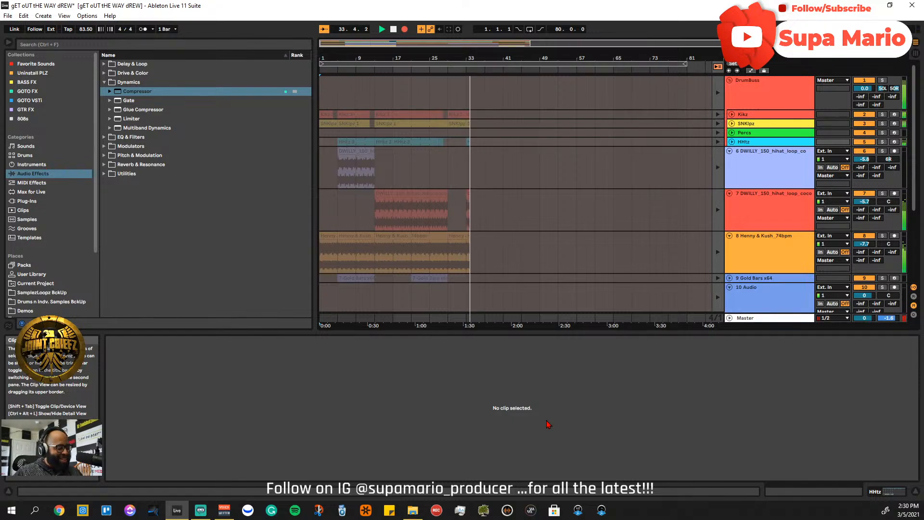
key("Tab")
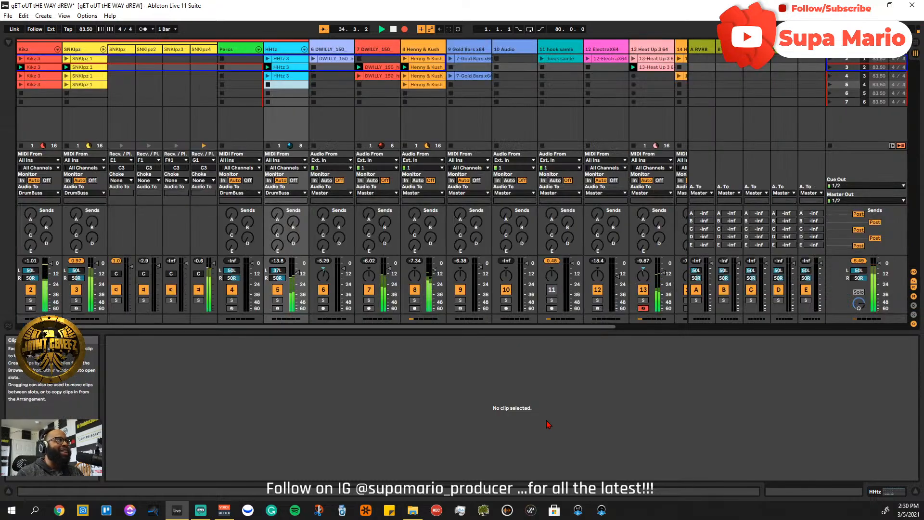
- Stop the take, collapse the SNKlpz rack's chains in the Session mixer and delete the empty Percs track
left_click_drag(484, 327, 317, 335)
left_click_drag(388, 327, 414, 319)
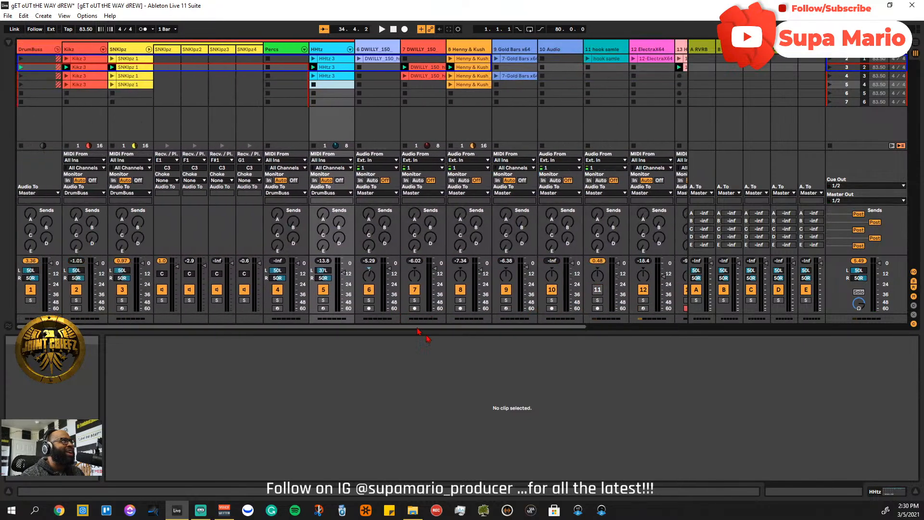
left_click(149, 49)
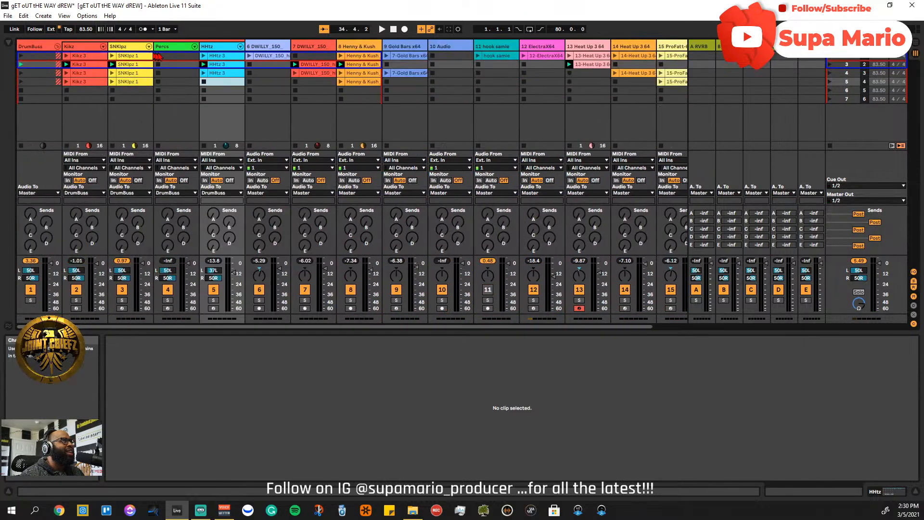
right_click(171, 45)
left_click(189, 53)
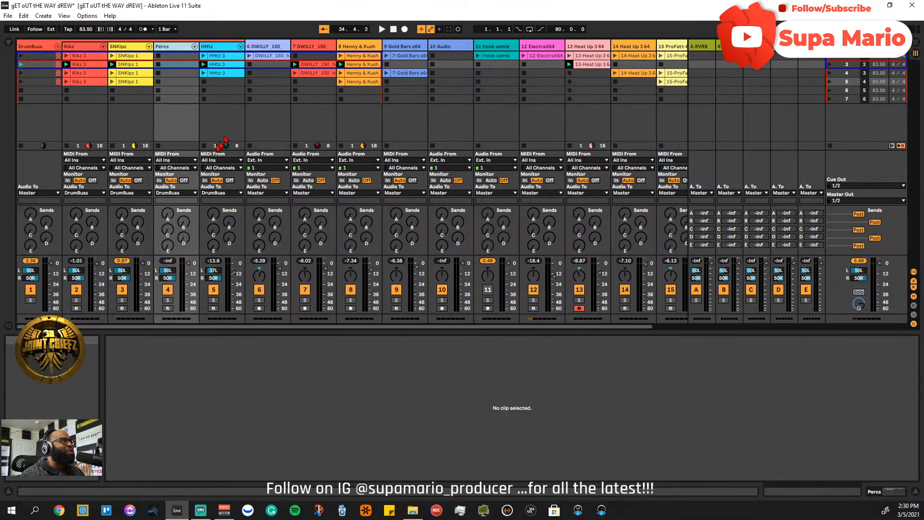
key("Delete")
- Play the scene briefly as a check and delete the empty Audio track 9
right_click(412, 45)
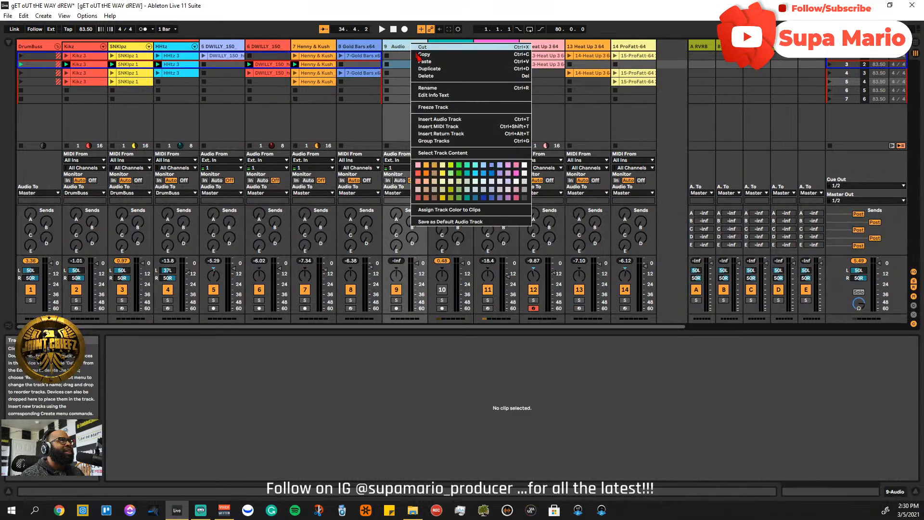
left_click(686, 105)
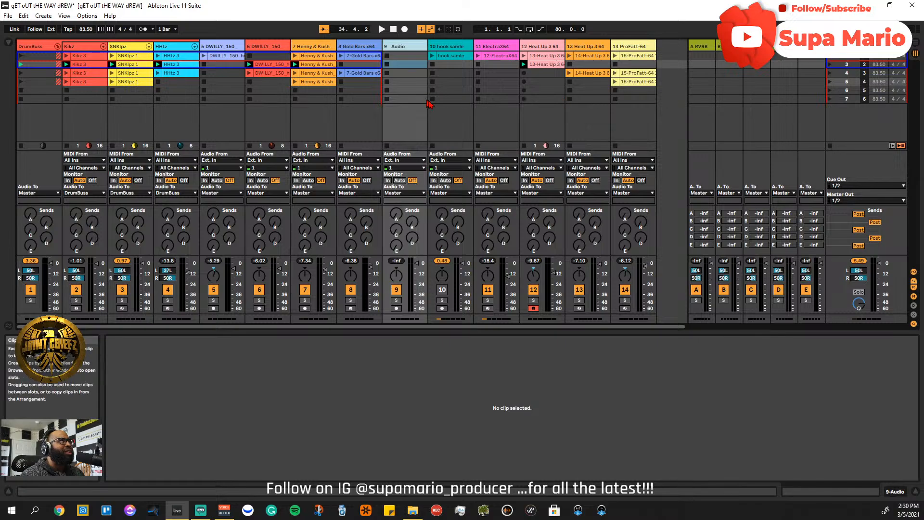
key("space")
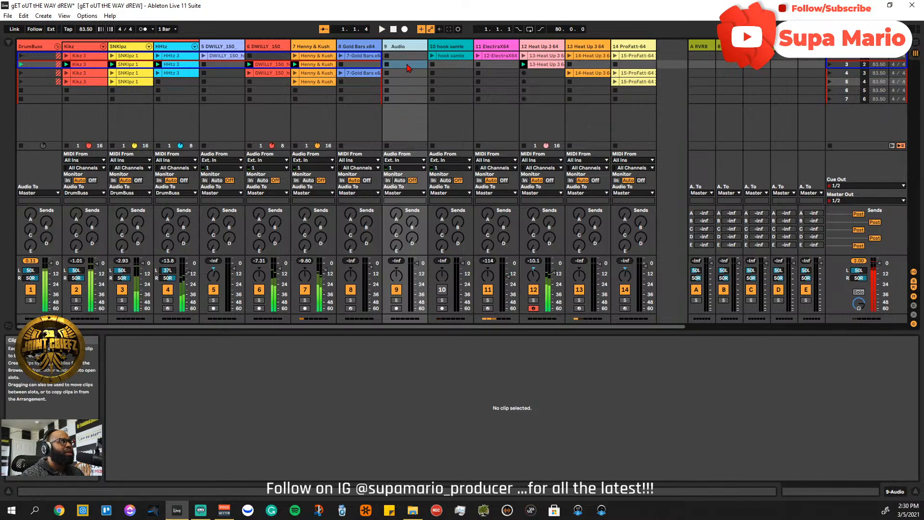
right_click(398, 46)
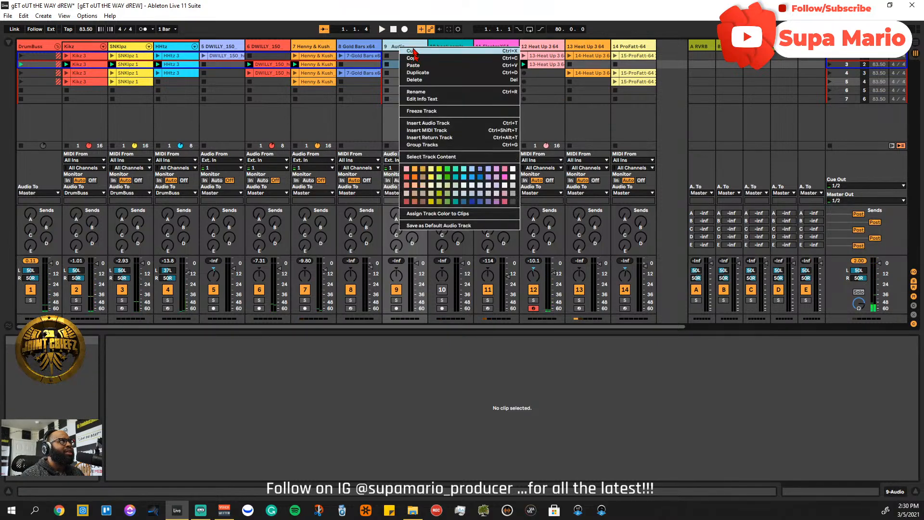
key("Escape")
key("Delete")
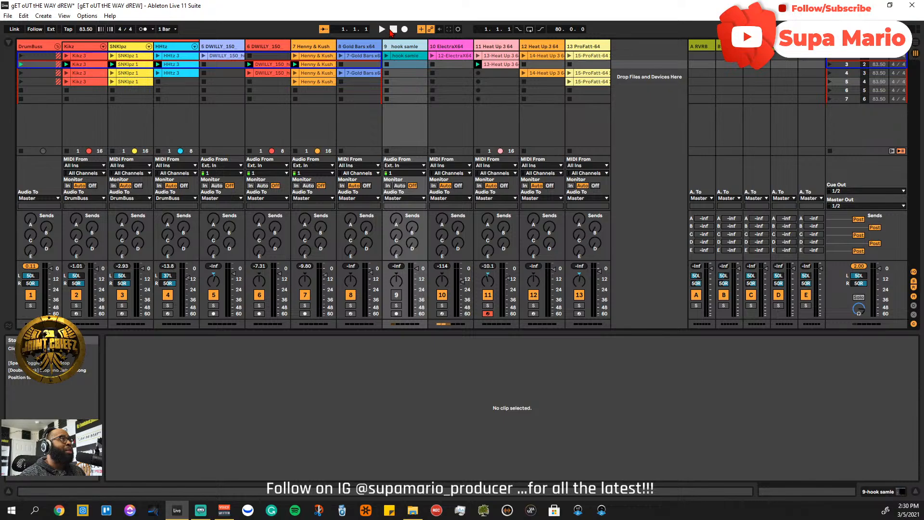
- Clear all clips of the old take from the Arrangement and record a full new take of the Session scenes from bar 1
key("Tab")
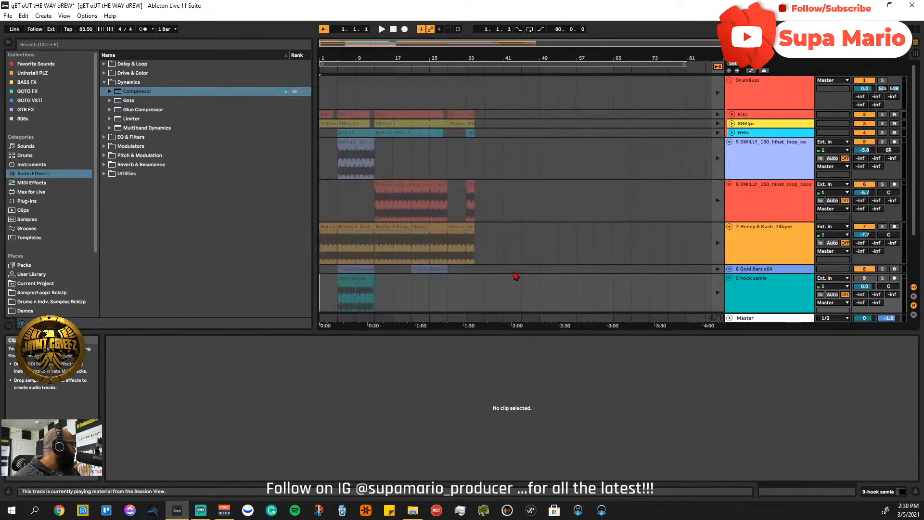
scroll(529, 288, "down", 3)
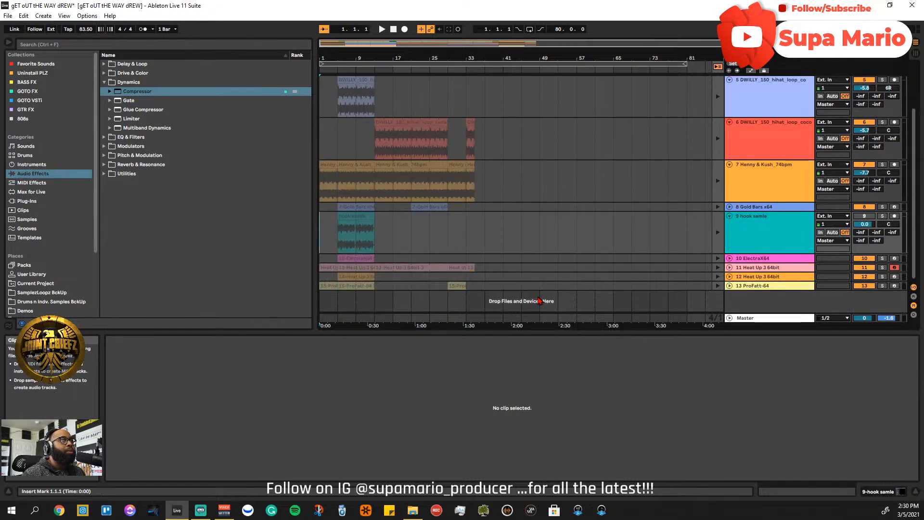
left_click_drag(539, 286, 163, 5)
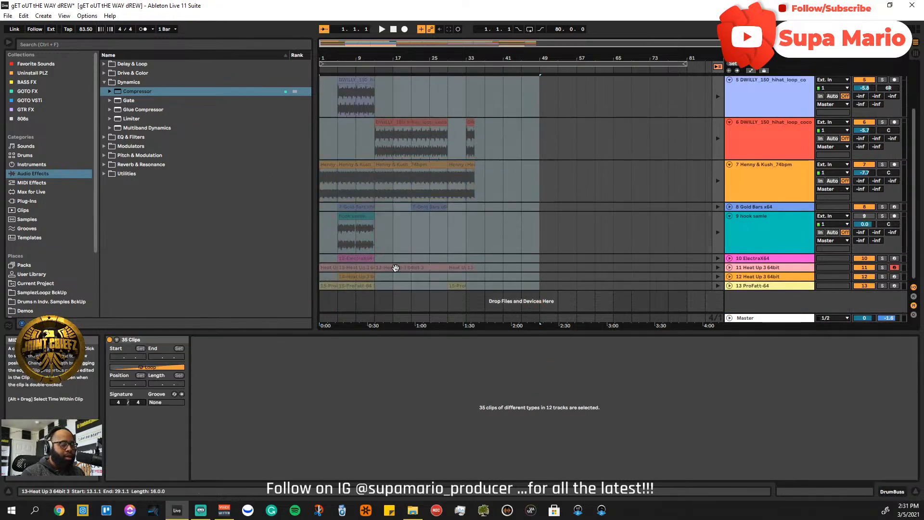
key("Delete")
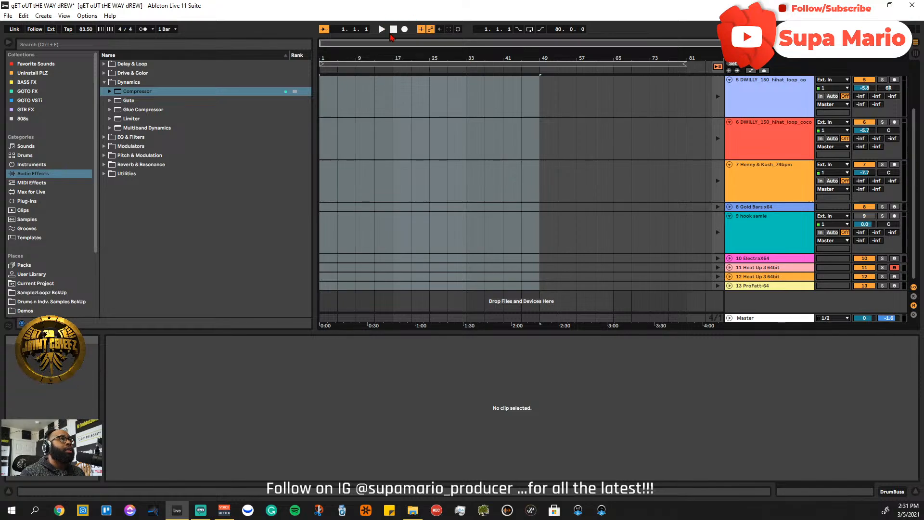
left_click(404, 29)
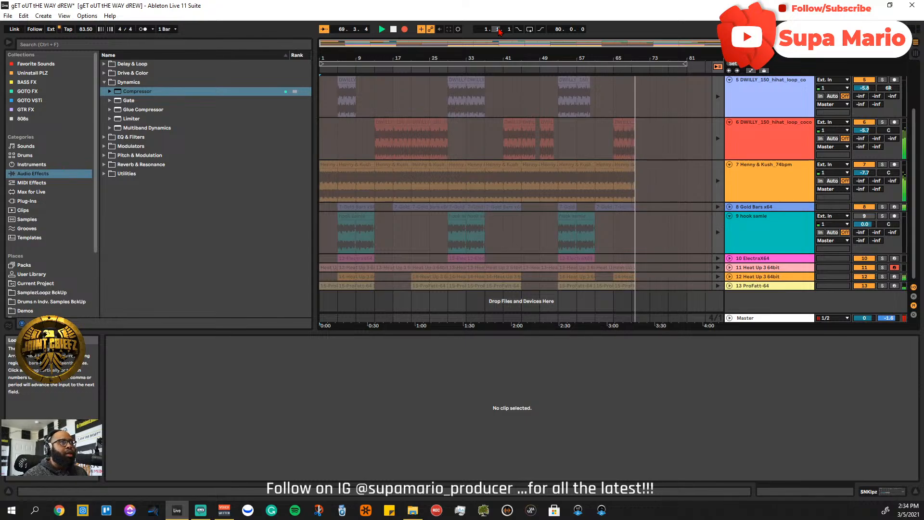
key("space")
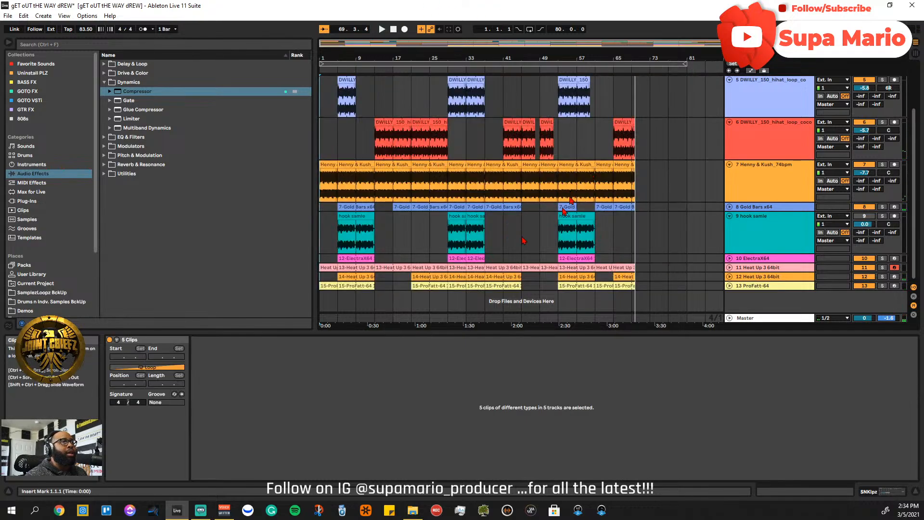
- Fold the Henny & Kush, hook and both DWILLY hi-hat loop tracks in the Arrangement
scroll(483, 202, "up", 2)
scroll(483, 202, "down", 2)
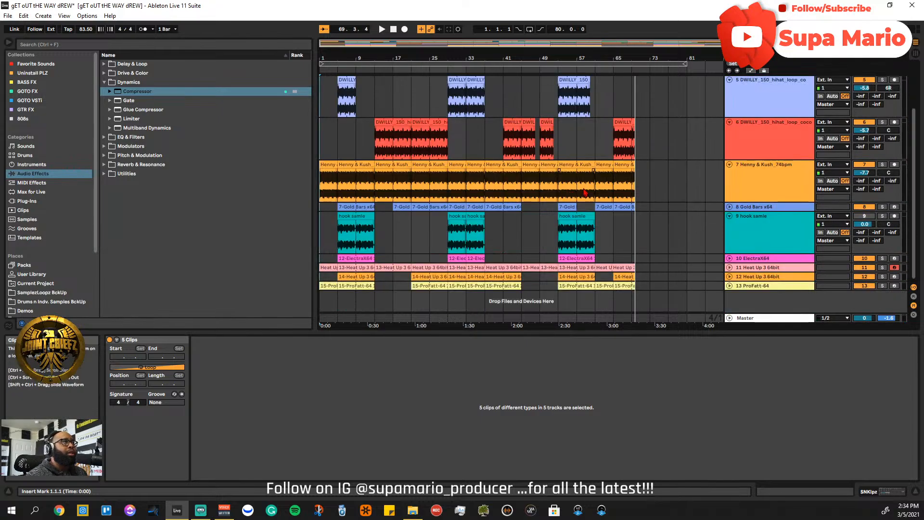
left_click(730, 164)
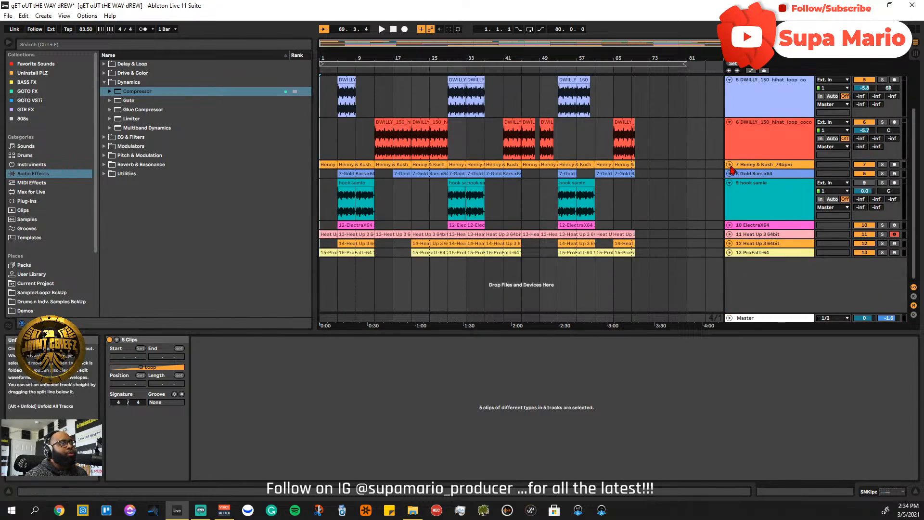
left_click(730, 182)
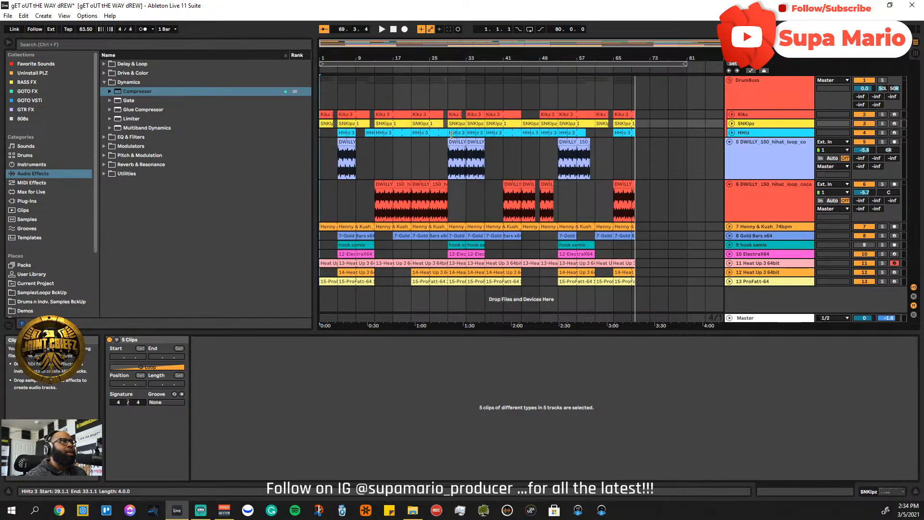
left_click(730, 142)
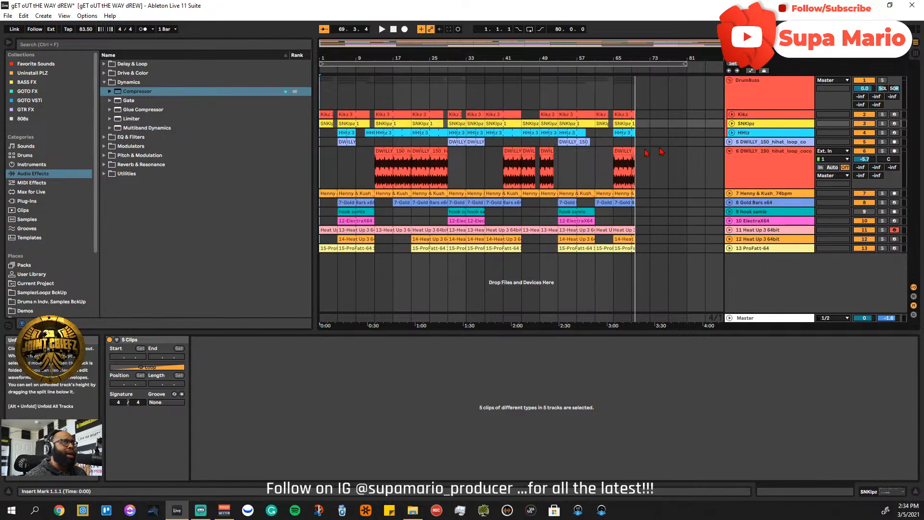
left_click(729, 150)
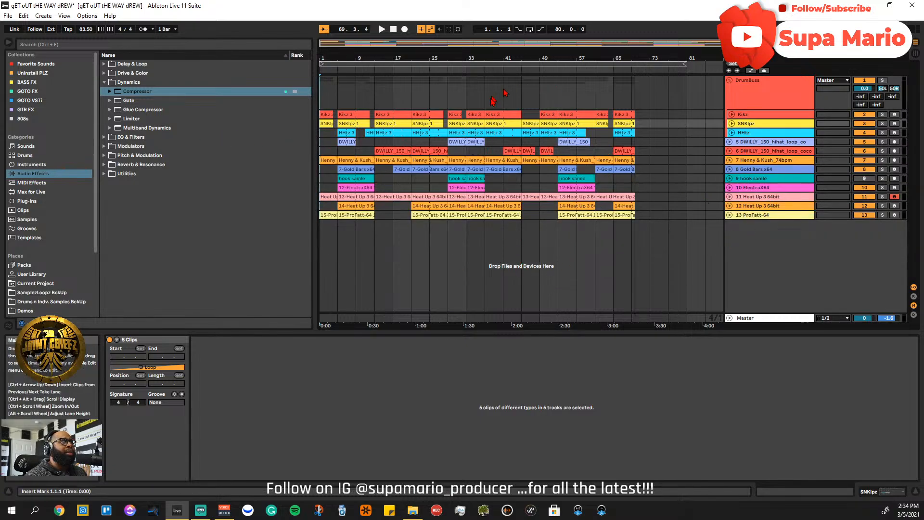
- Play back the recorded arrangement from around bar 57 on the Gold Bars track
left_click(575, 169)
key("space")
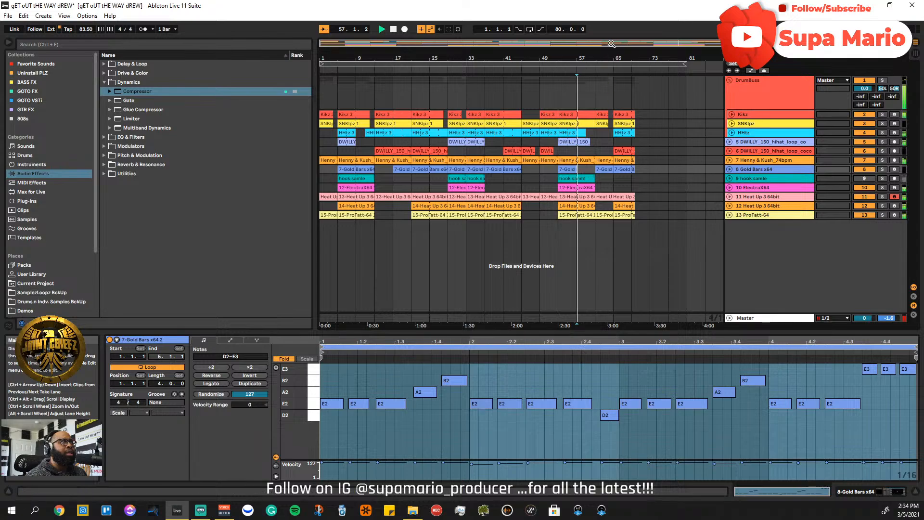
- Enlarge the Arrangement overview and hide the browser to give the recorded timeline more room
left_click_drag(611, 43, 611, 75)
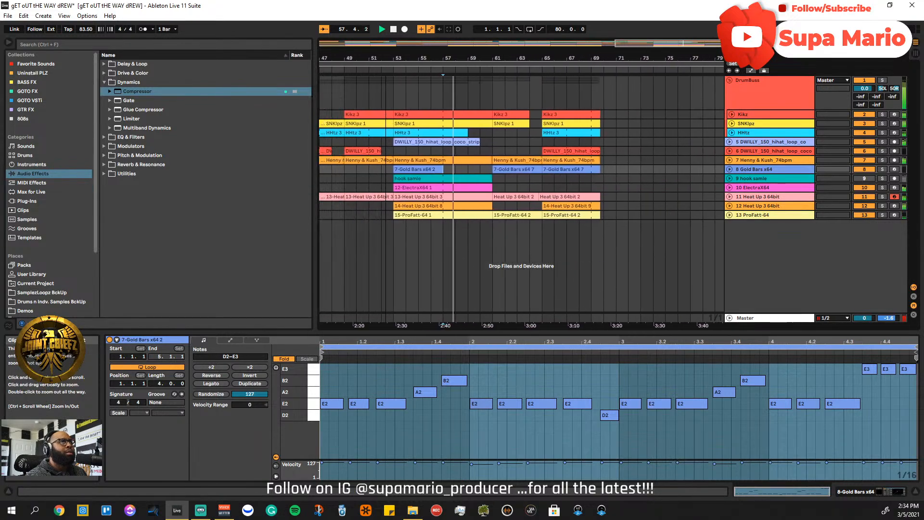
left_click_drag(684, 60, 671, 89)
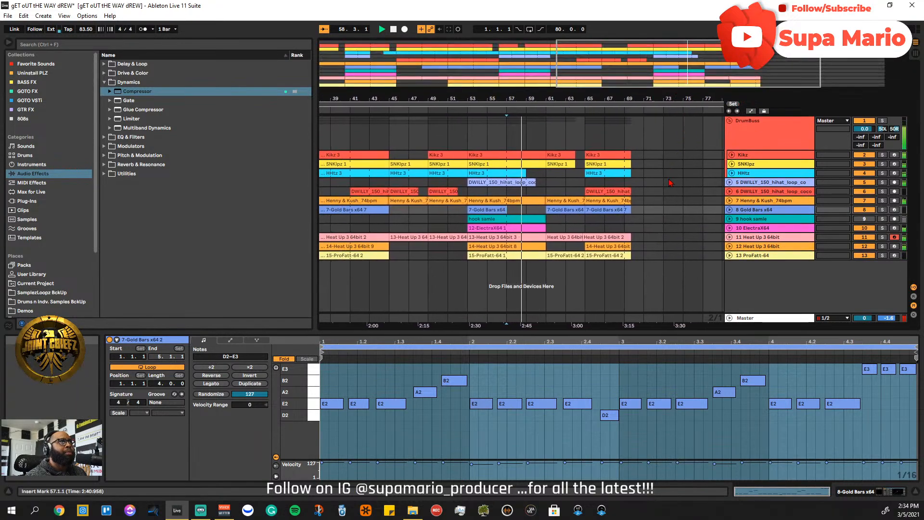
key("ctrl+alt+b")
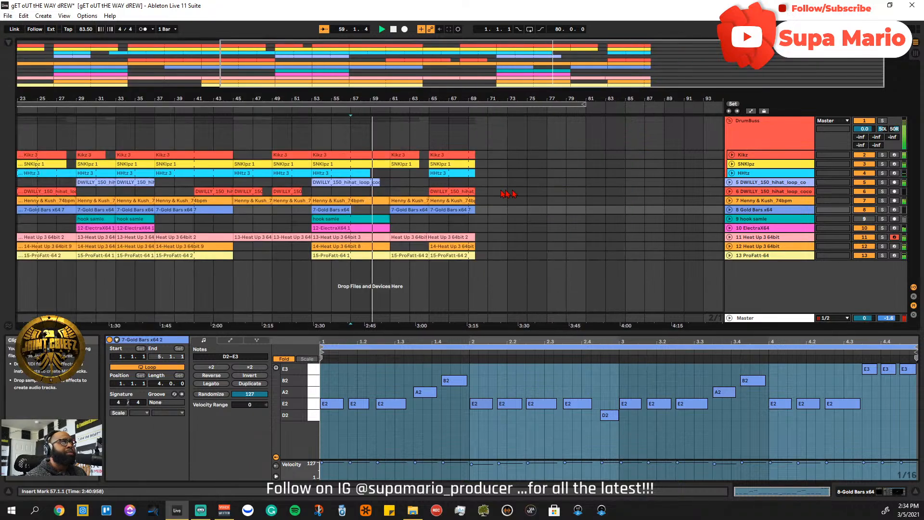
scroll(462, 212, "down", 3)
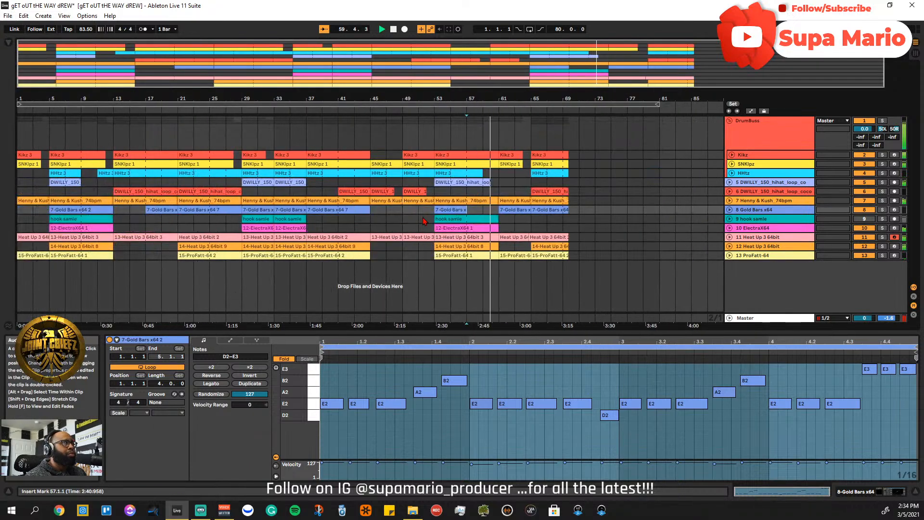
- Review the section after bar 57, stop playback and return to the start of the Arrangement
left_click_drag(467, 100, 592, 88)
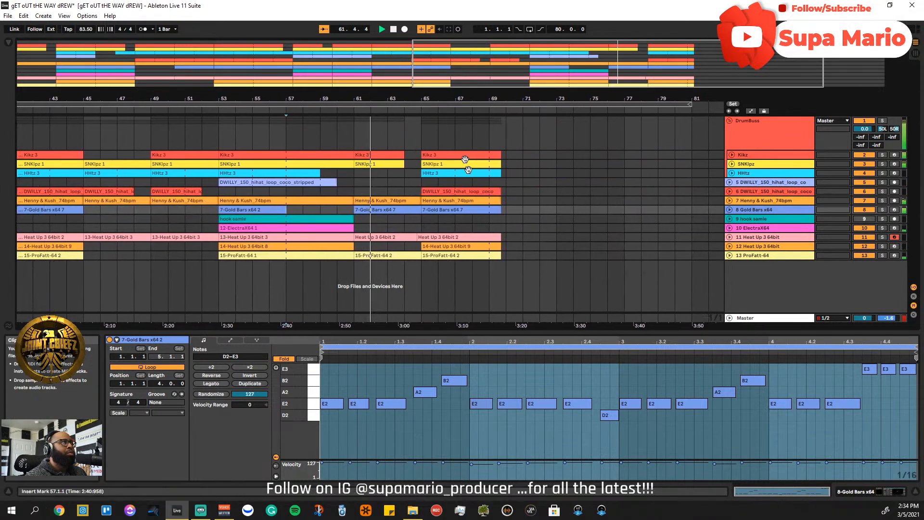
key("space")
left_click_drag(529, 99, 530, 72)
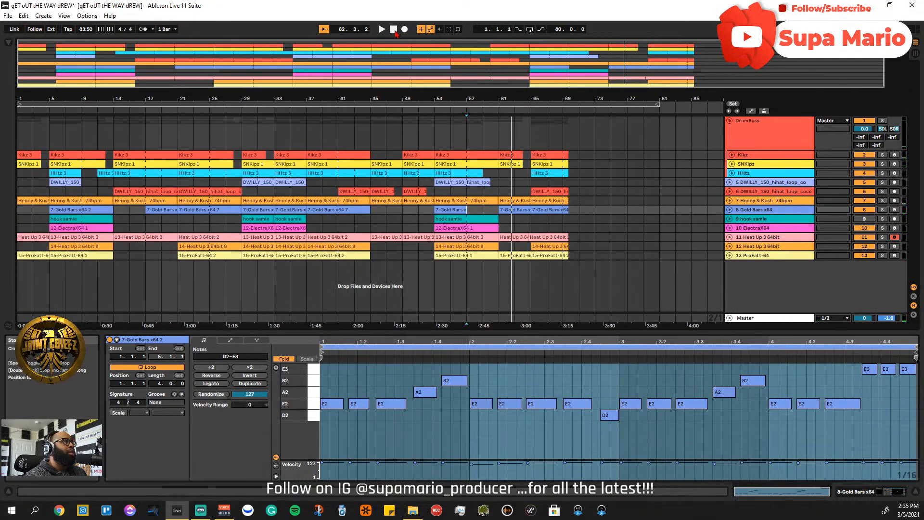
left_click(393, 29)
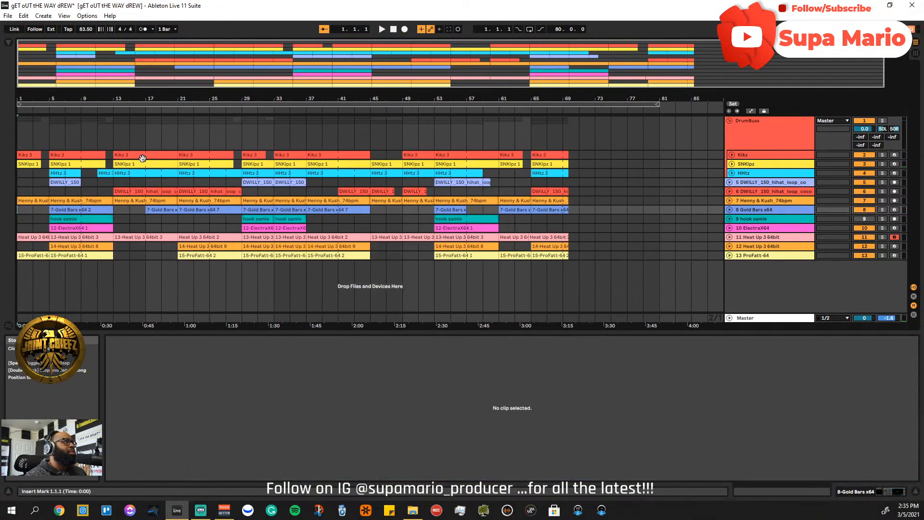
- Play the Arrangement from bar 21 on the hook track to check the transition into bar 29
left_click(179, 219)
key("space")
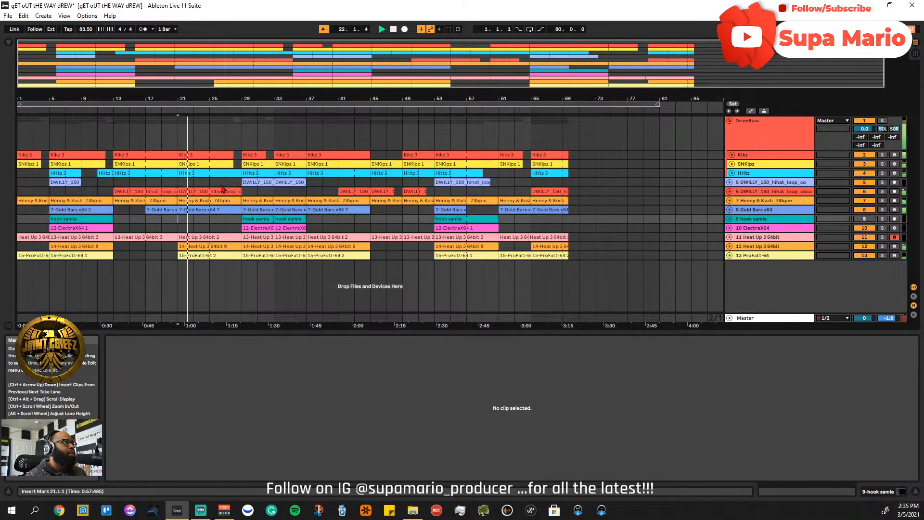
left_click_drag(251, 99, 356, 159)
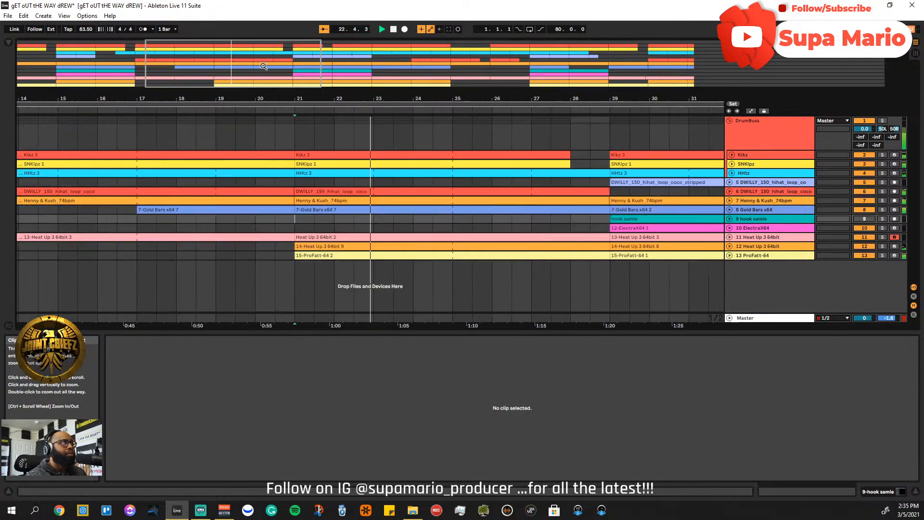
- Trim the HHtz 3 clip before bar 29 to end at bar 28 and the DWILLY_150_hihat_loop_coco clip to end at 28.3
left_click(584, 173)
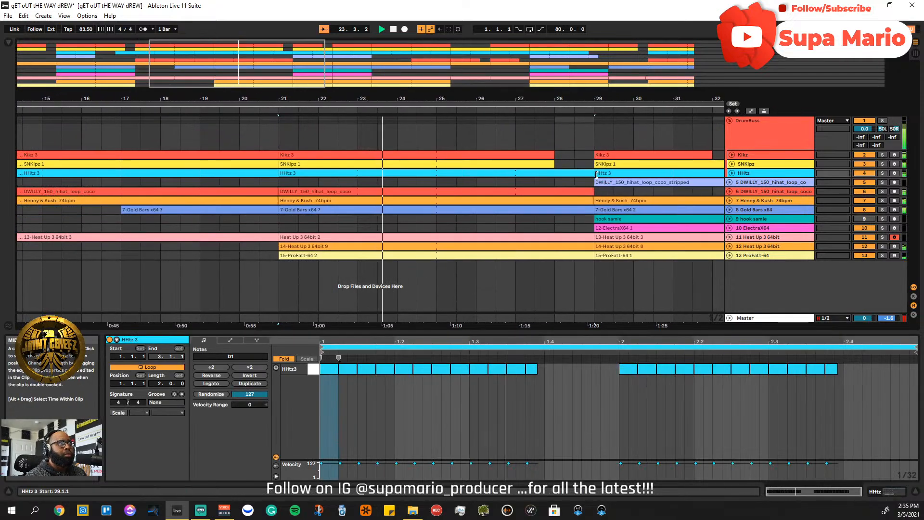
left_click_drag(595, 172, 571, 175)
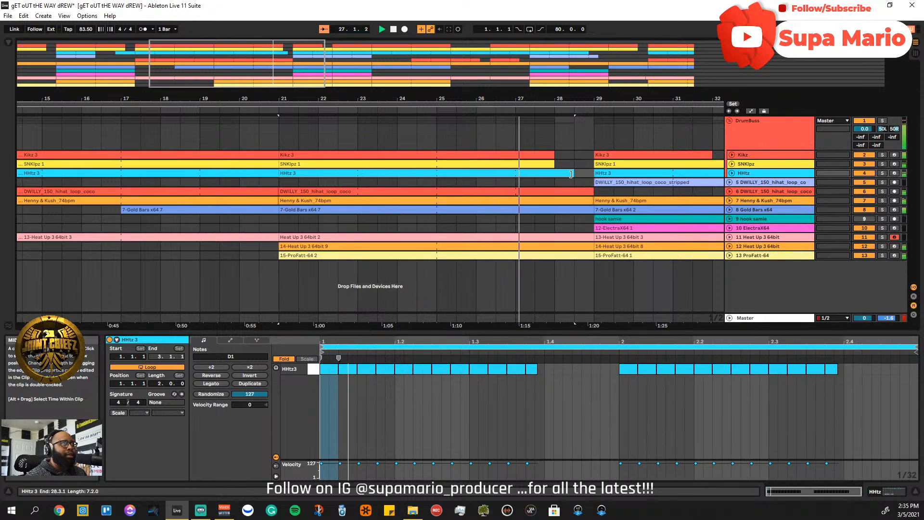
left_click_drag(570, 174, 551, 174)
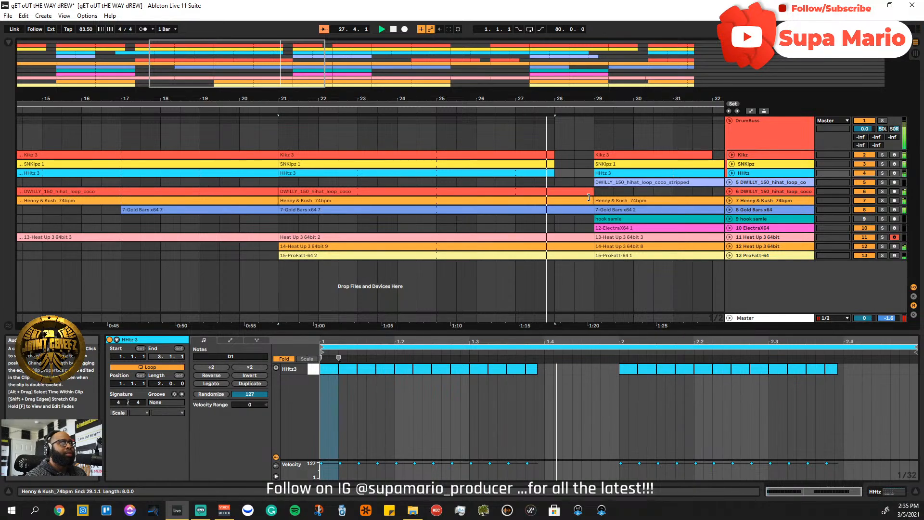
left_click(591, 191)
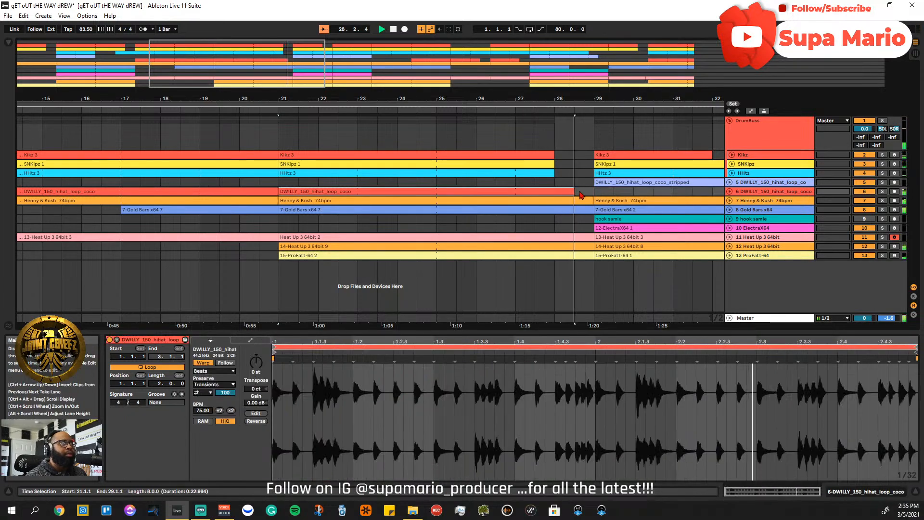
- Shorten the HHtz clip and the stripped hi-hat loop clip starting at bar 29 so both end at 32.3
left_click(529, 62)
double_click(529, 63)
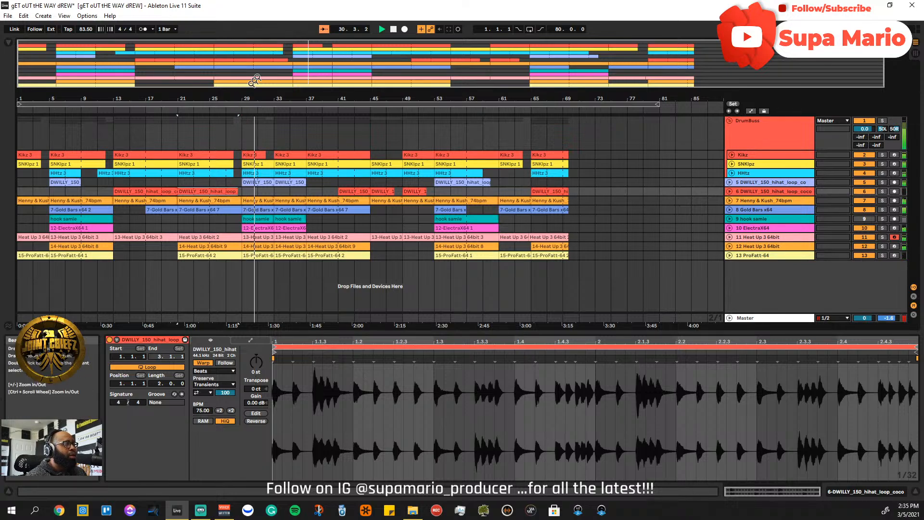
left_click_drag(277, 63, 303, 171)
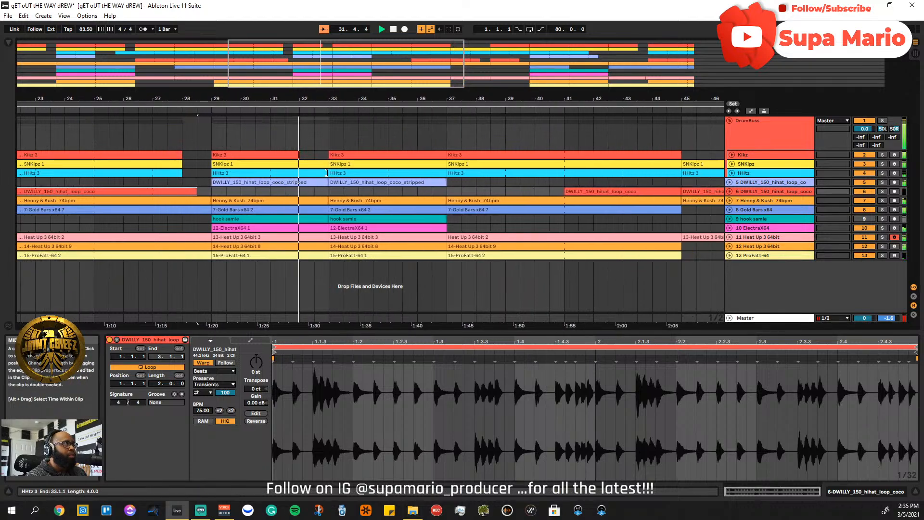
left_click(327, 172)
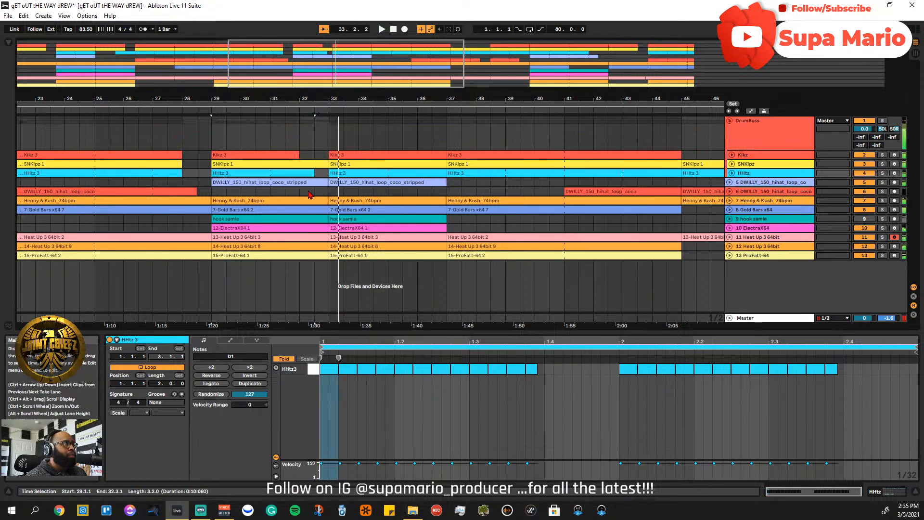
left_click(309, 194)
left_click(312, 182)
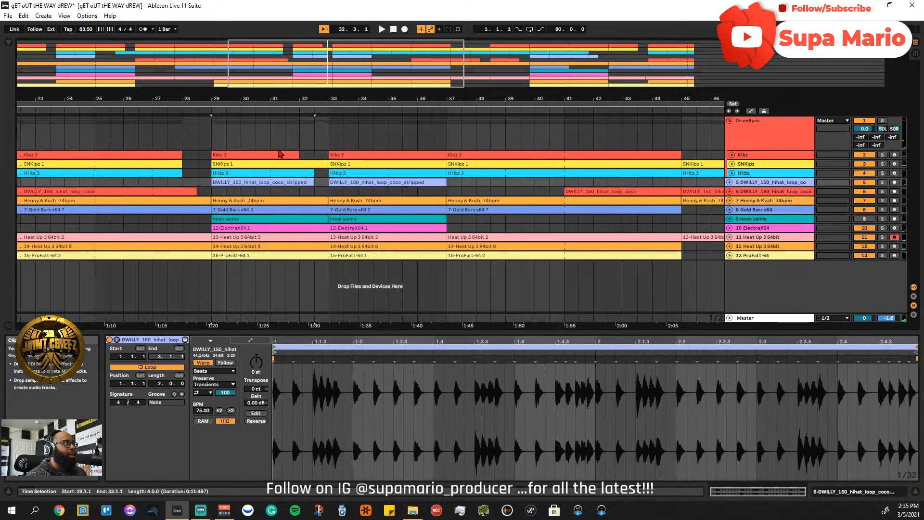
- Play the arrangement from bar 31 to audition the passage leading into bar 37
left_click(289, 140)
double_click(625, 62)
key("space")
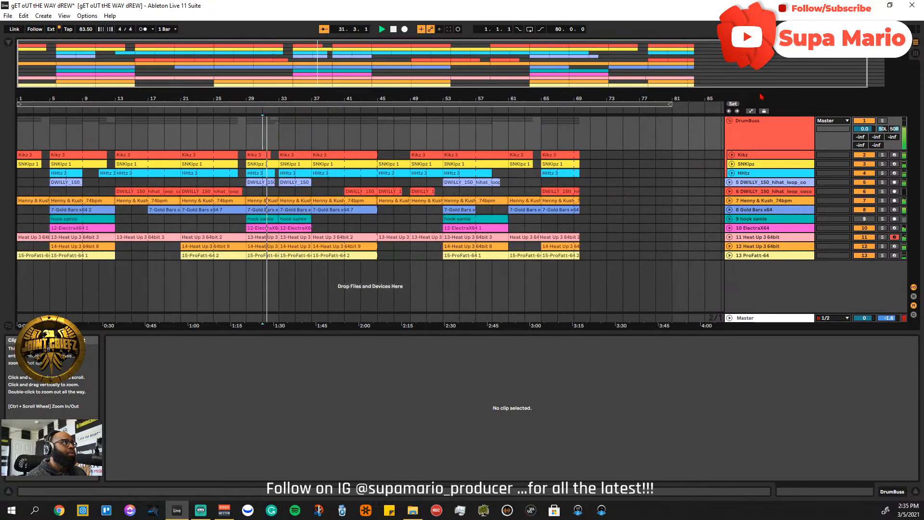
left_click_drag(361, 62, 363, 77)
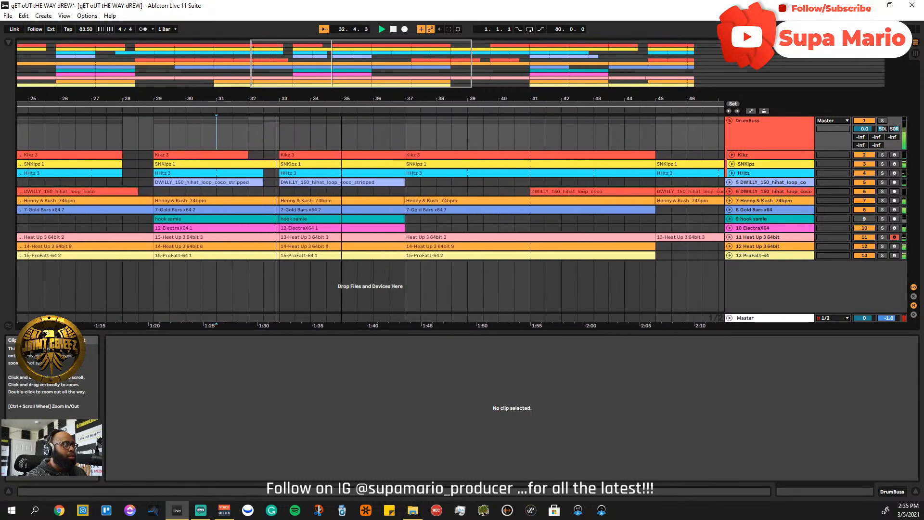
left_click_drag(363, 77, 363, 67)
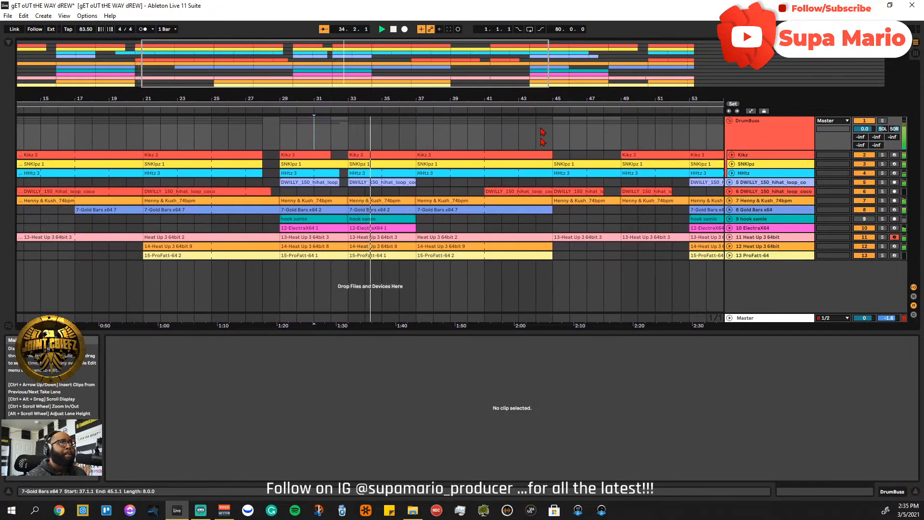
left_click_drag(549, 79, 549, 65)
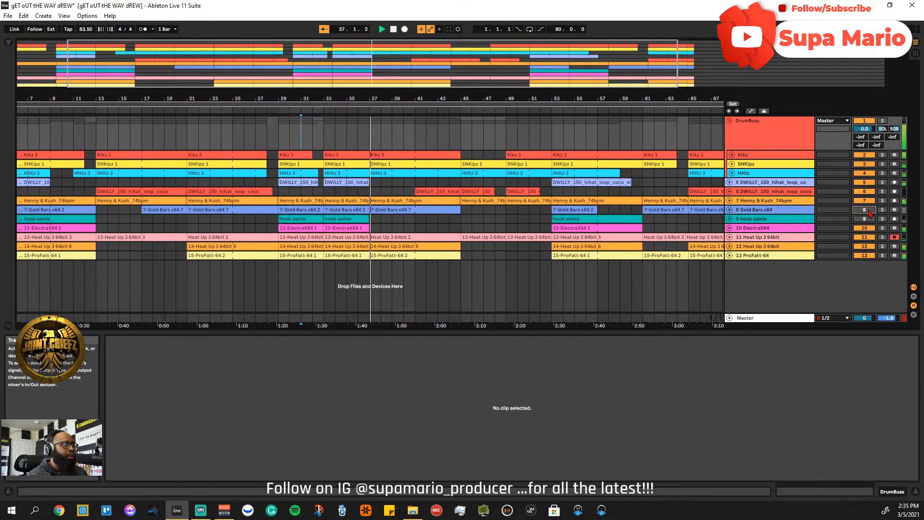
- Delete the Gold Bars part between bars 37 and 41, keeping the section from bar 41 to 45
left_click(366, 212)
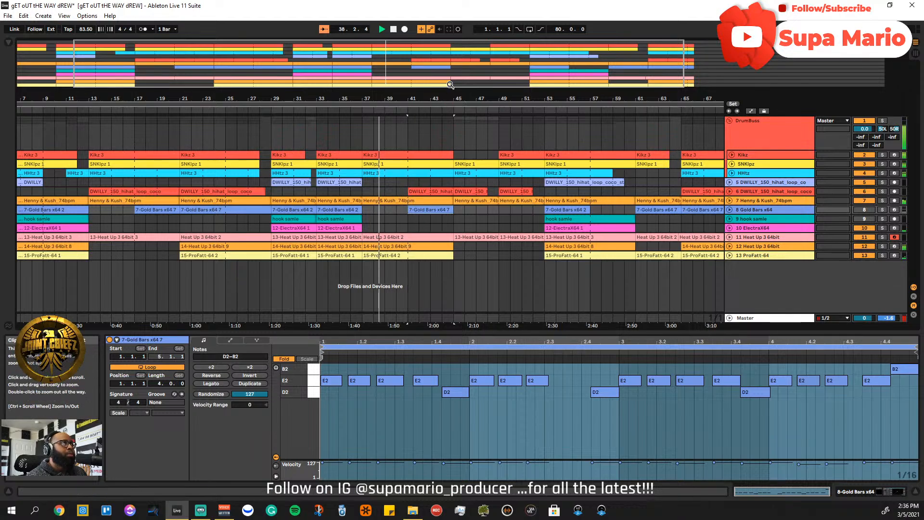
double_click(543, 73)
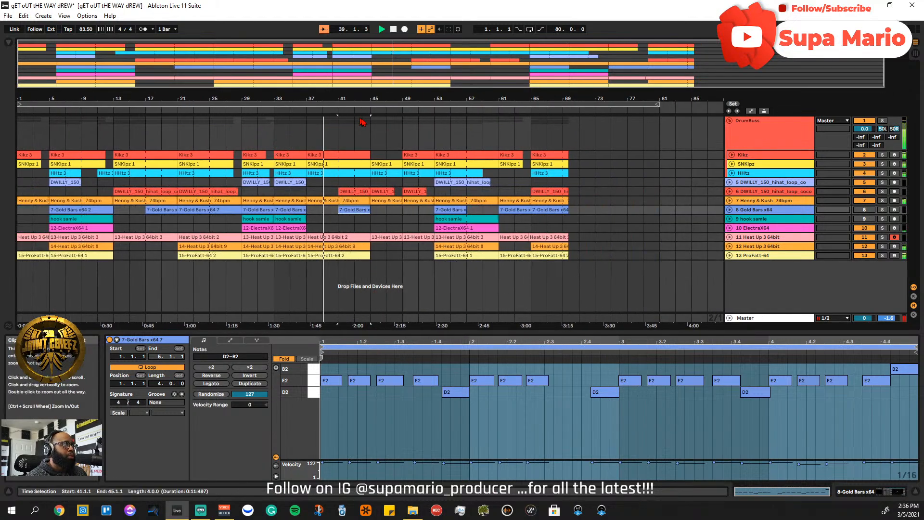
left_click(866, 201)
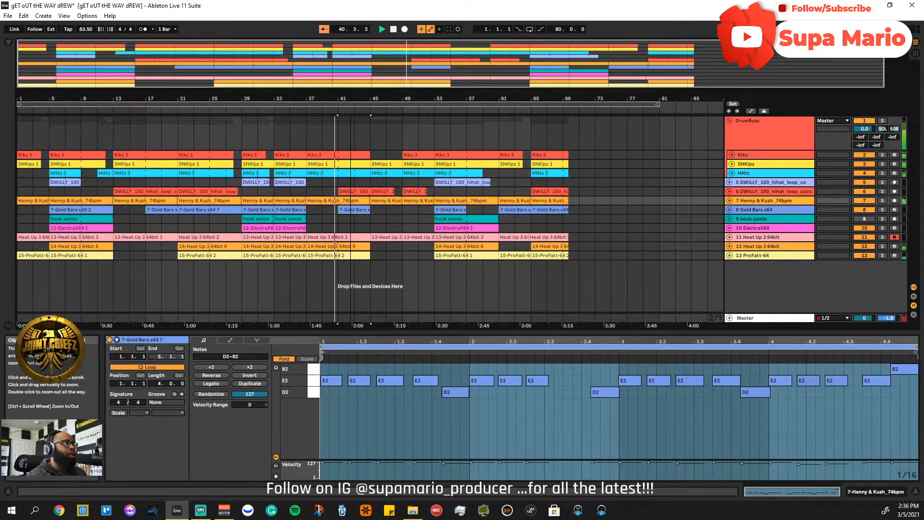
- Extend the start of the Kikz clip at bar 49 back to bar 45 to fill the gap
left_click_drag(350, 98, 351, 124)
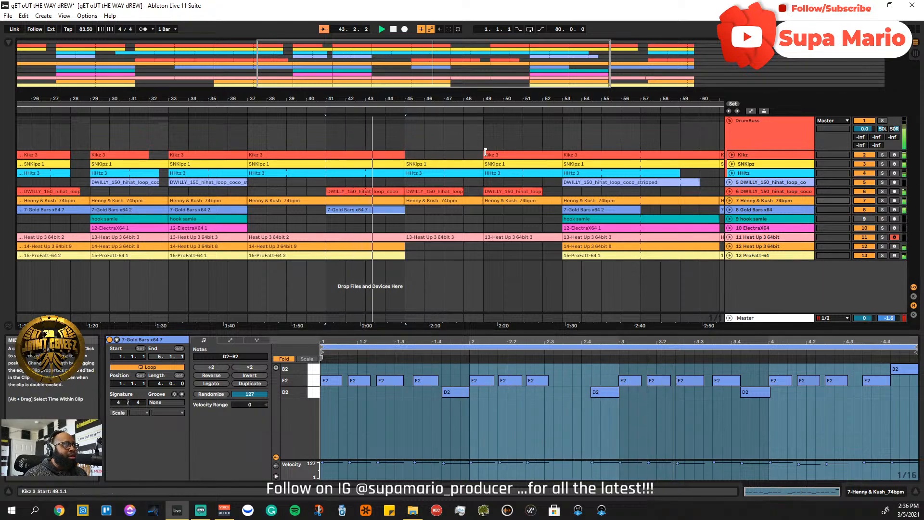
left_click(411, 155)
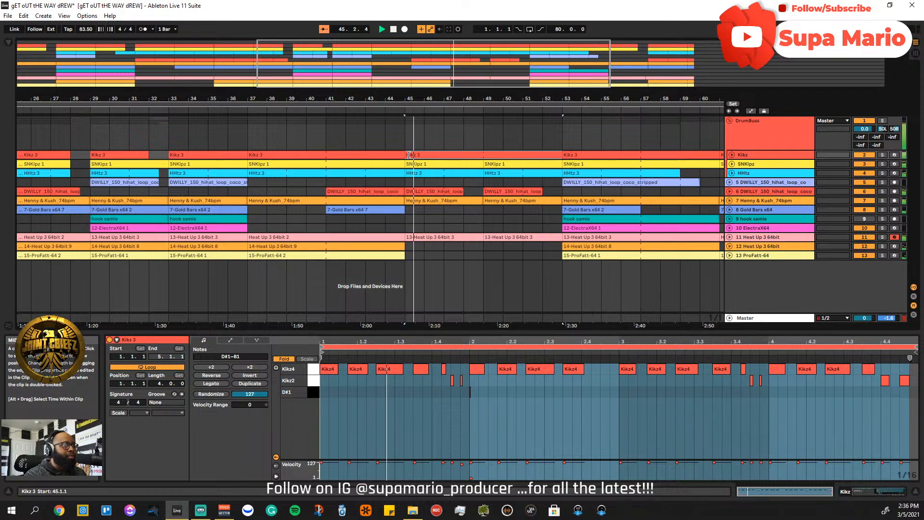
left_click(529, 132)
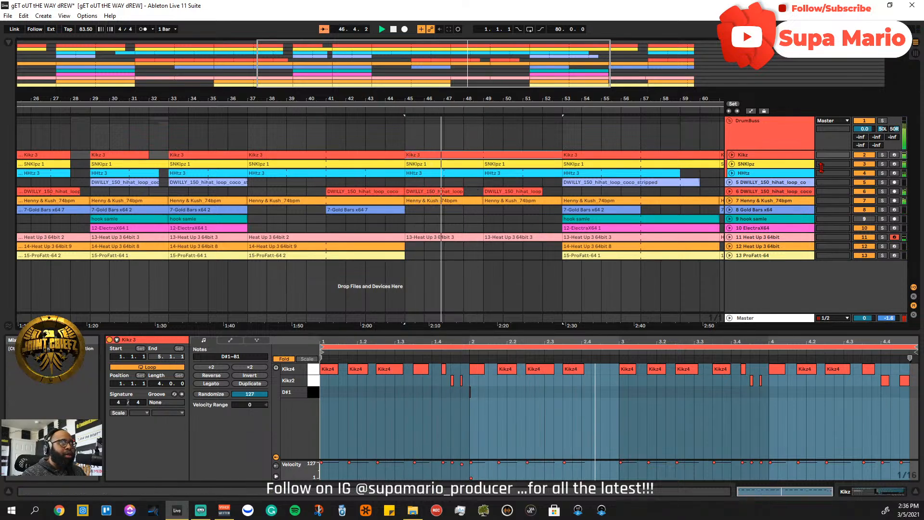
- Expand the Kikz track, split its clip at bar 49, and end the preceding section at 48.4 for a short kick dropout
left_click(731, 155)
left_click(484, 182)
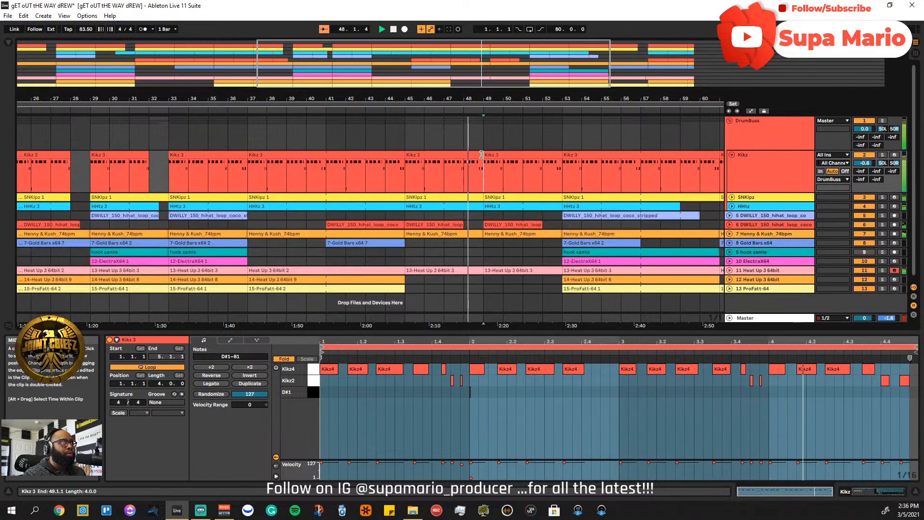
left_click_drag(483, 156, 471, 156)
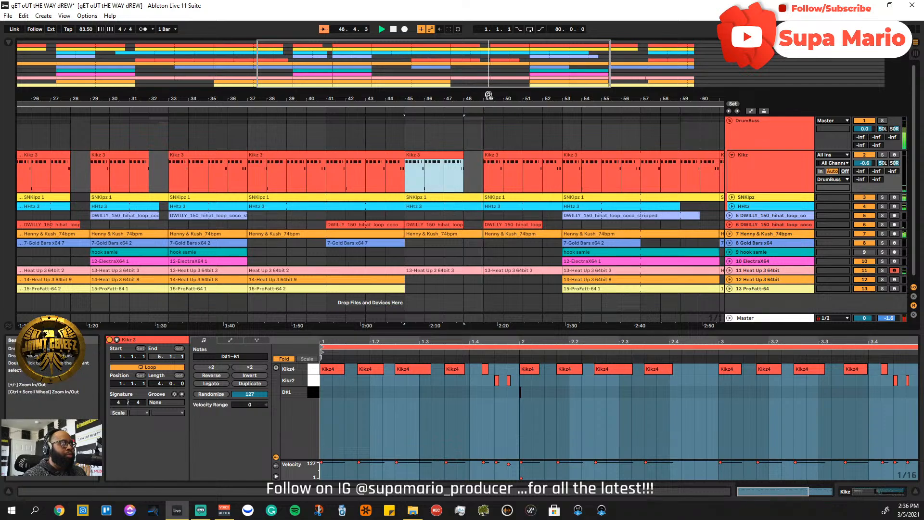
scroll(486, 123, "up", 4)
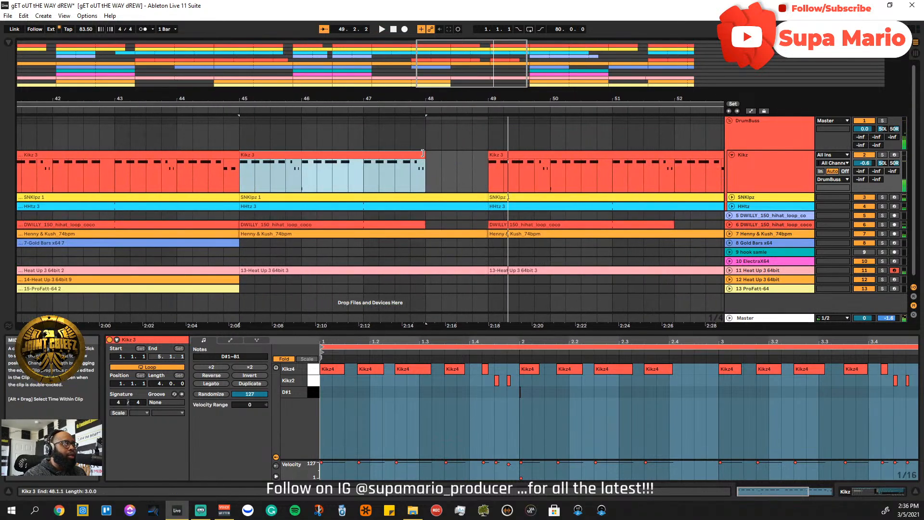
left_click_drag(426, 156, 472, 158)
scroll(413, 178, "down", 3)
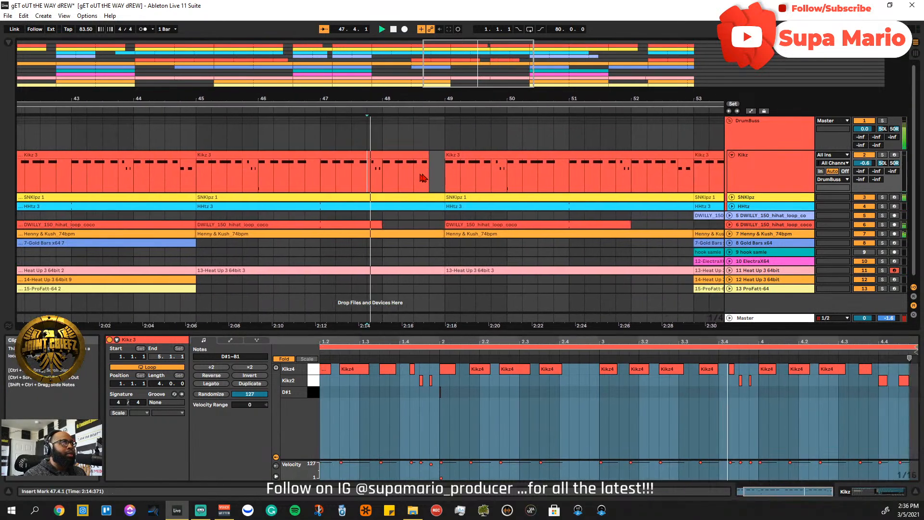
- Play the arrangement from 47.4 to audition the kick dropout before bar 49
key("space")
left_click_drag(436, 100, 436, 97)
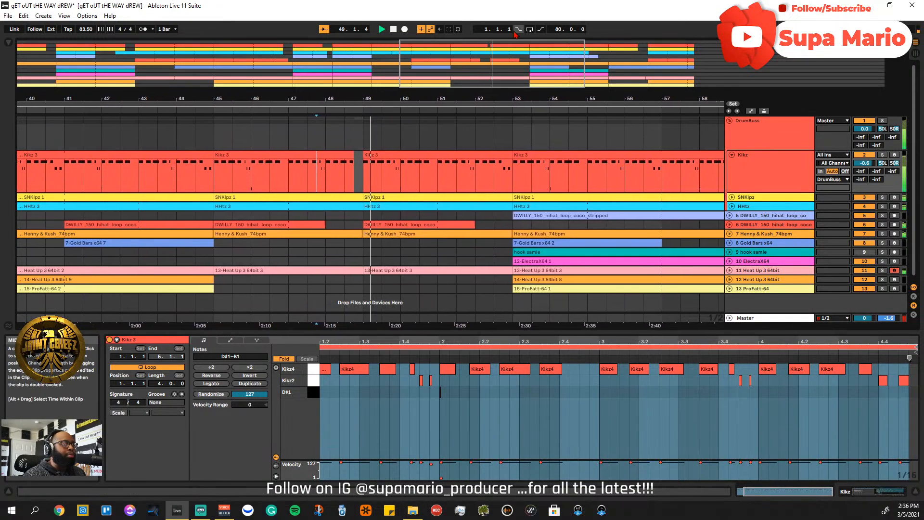
scroll(497, 207, "down", 4)
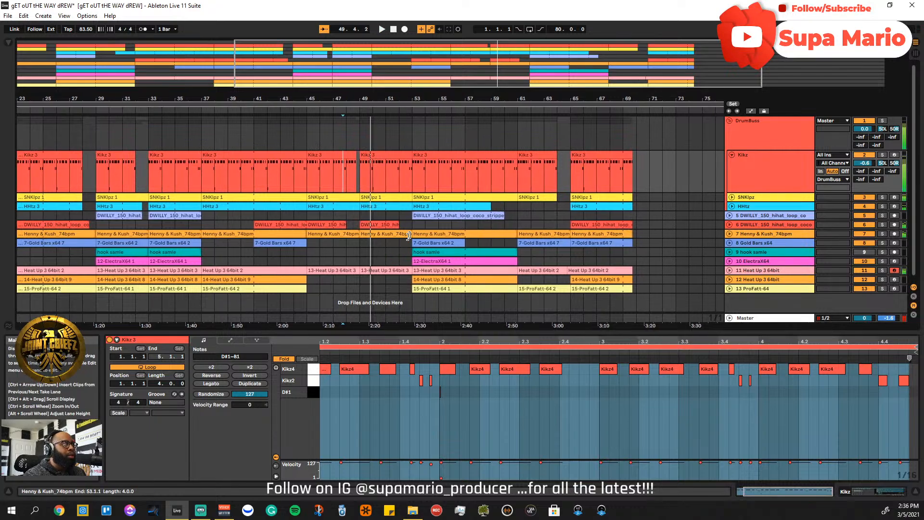
key("space")
- Extend the start of the Gold Bars clip at bar 53 back to 48.4, lining it up with the kick dropout
left_click(407, 243)
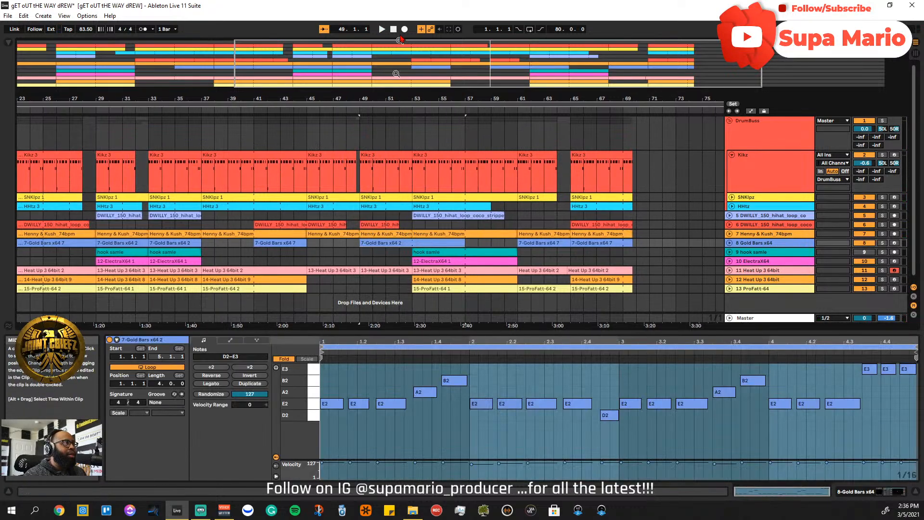
left_click_drag(400, 44, 686, 123)
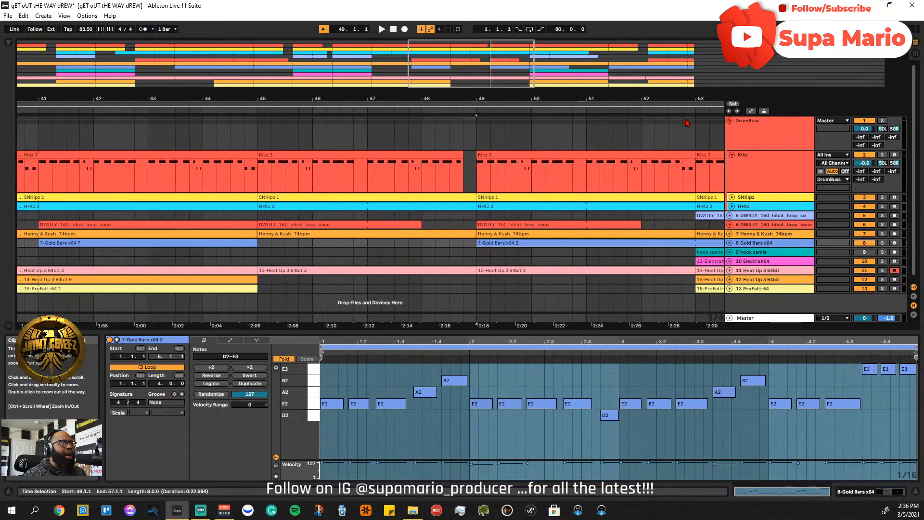
left_click(486, 242)
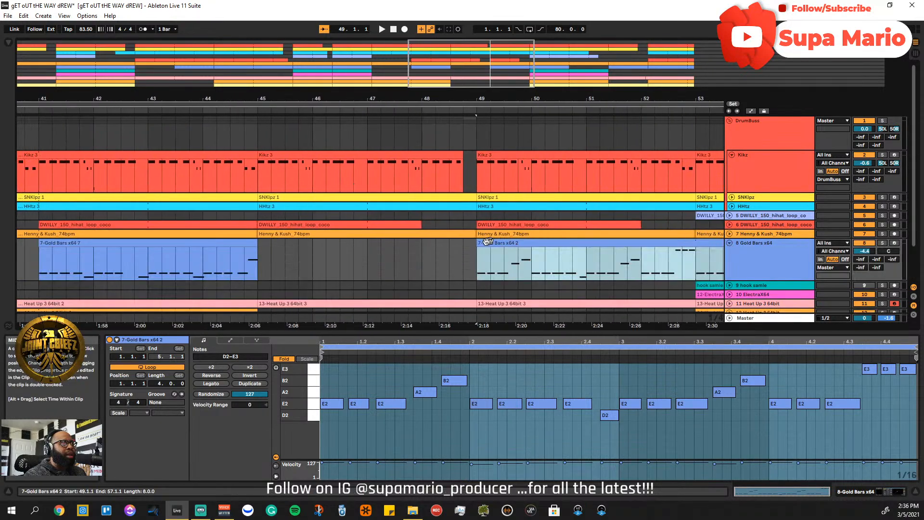
left_click_drag(479, 246, 463, 247)
- Play from around bar 48 to audition the new Gold Bars entry at 48.4 and the section up to bar 53
left_click(458, 266)
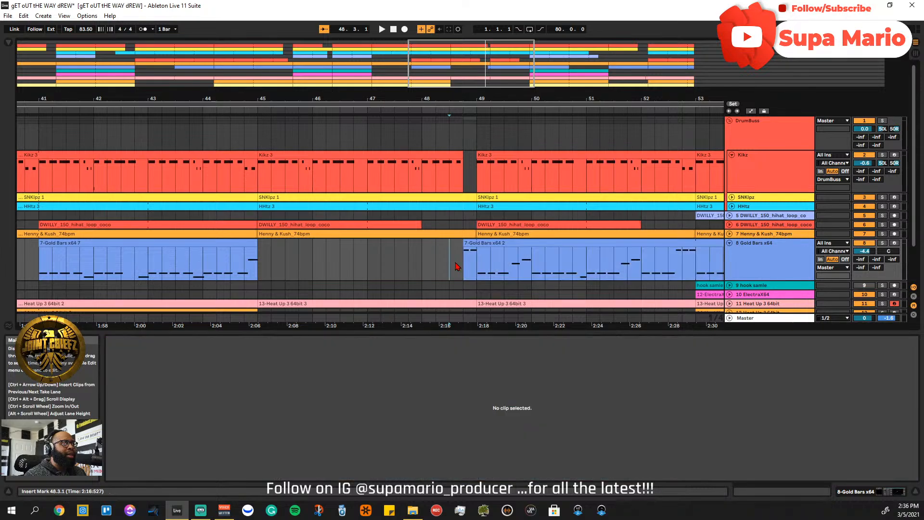
key("space")
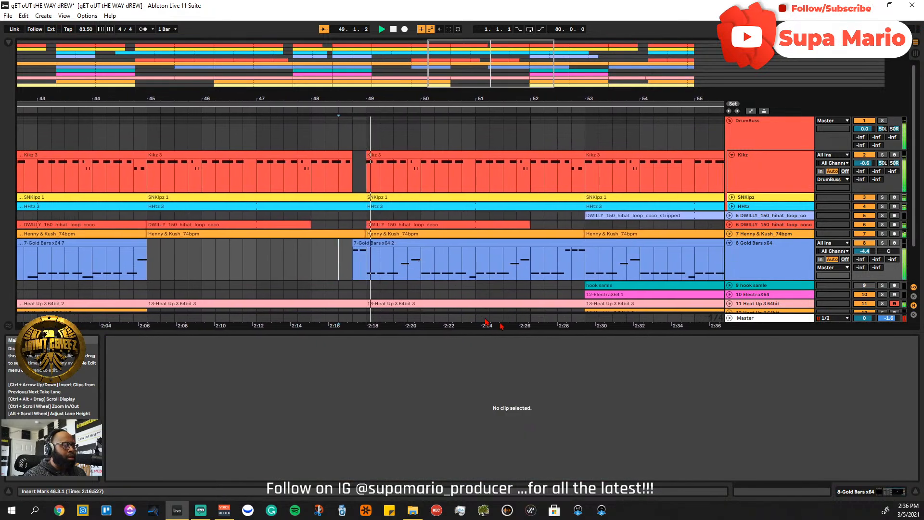
left_click_drag(490, 102, 490, 77)
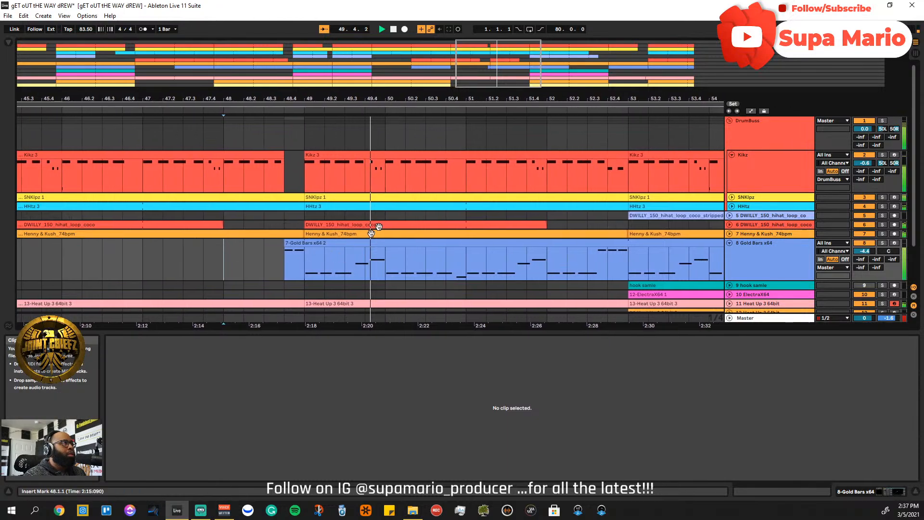
scroll(510, 63, "down", 1)
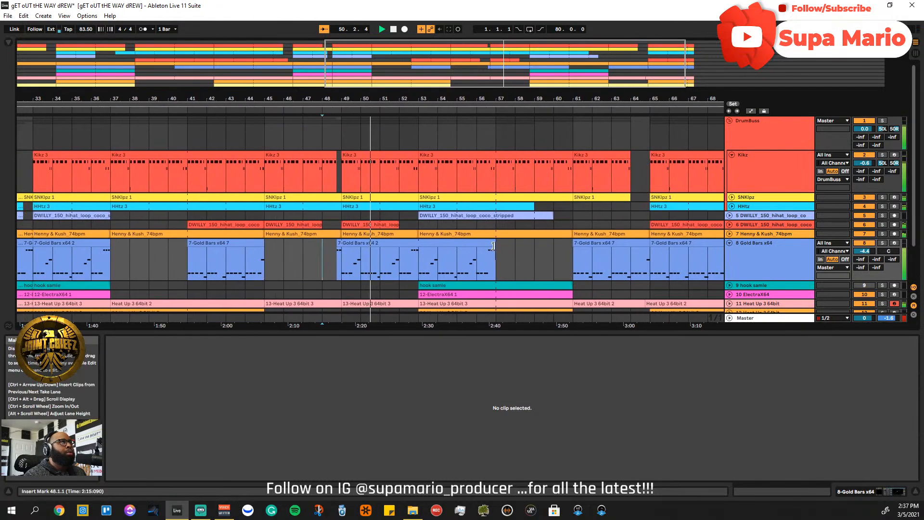
scroll(486, 244, "down", 2)
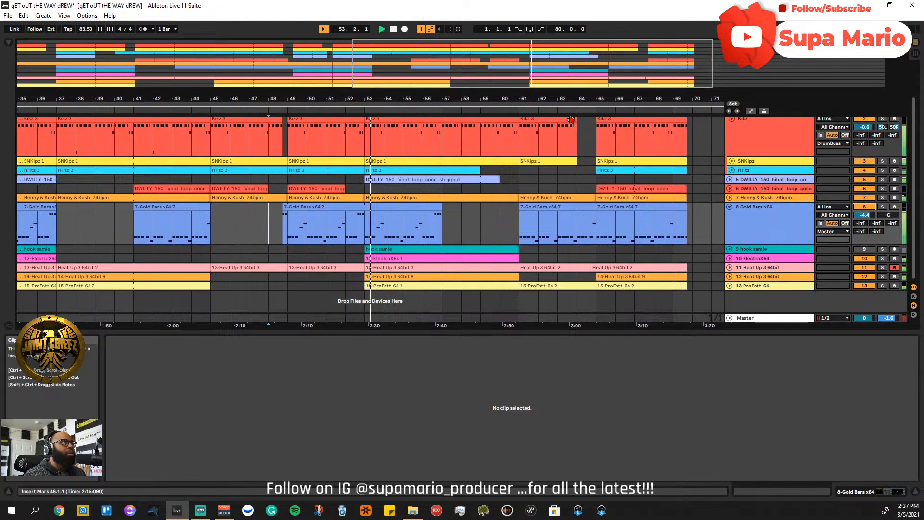
- Expand the HHtz track and play from 52.3 to audition the transition into bar 53 and the rest of the song
left_click(340, 226)
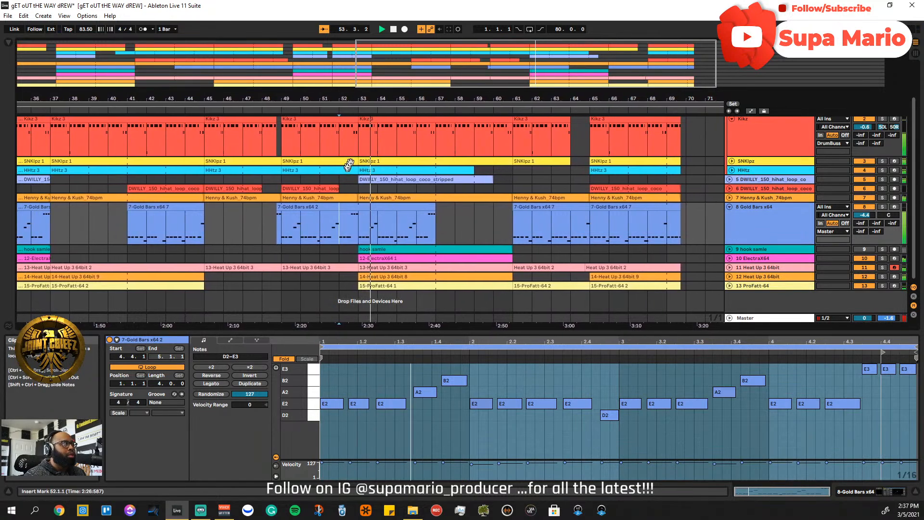
left_click_drag(426, 98, 426, 125)
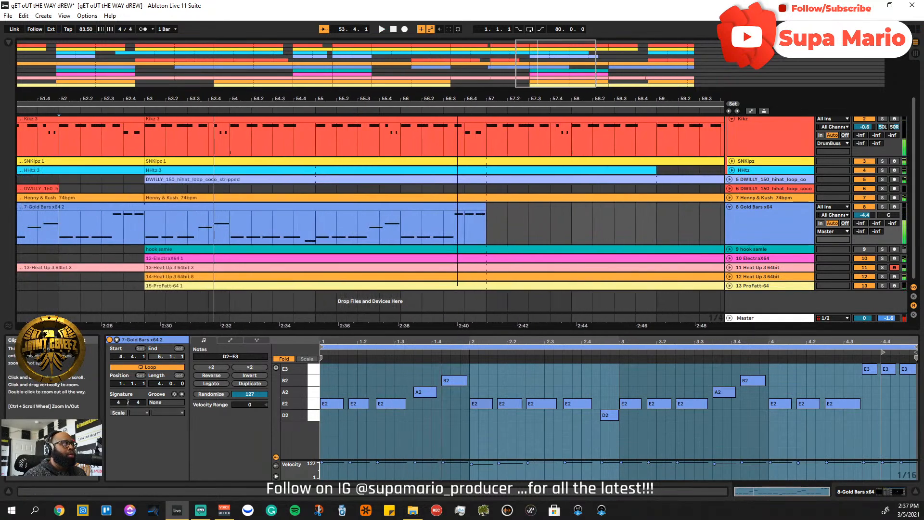
left_click(732, 170)
left_click(349, 219)
key("space")
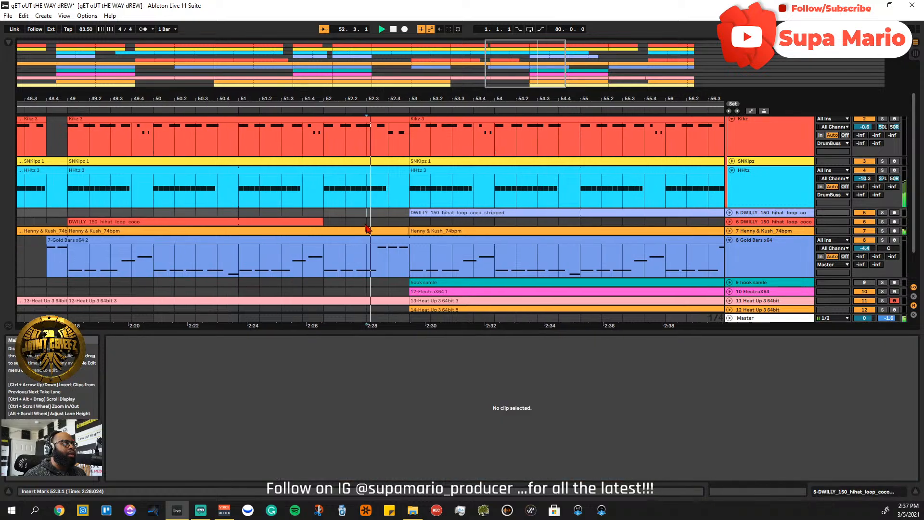
double_click(426, 72)
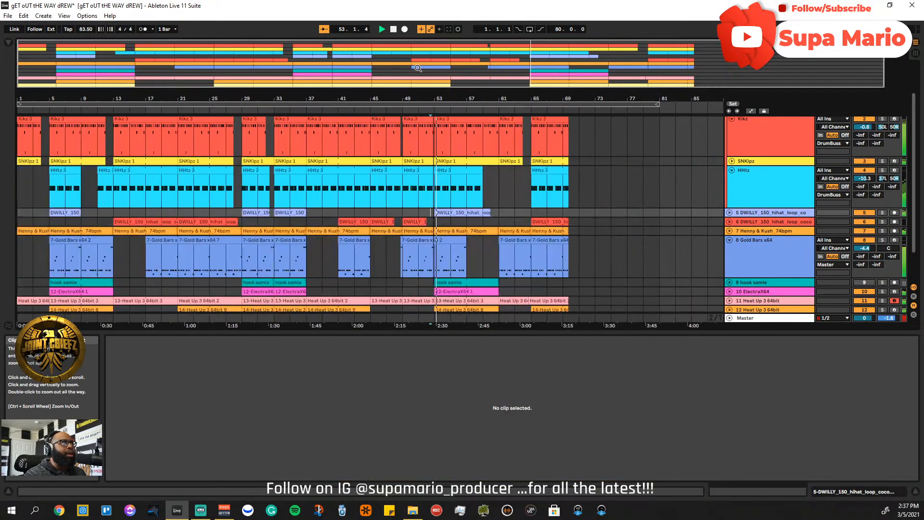
- Collapse the Gold Bars and HHtz tracks in the arrangement
scroll(655, 258, "down", 3)
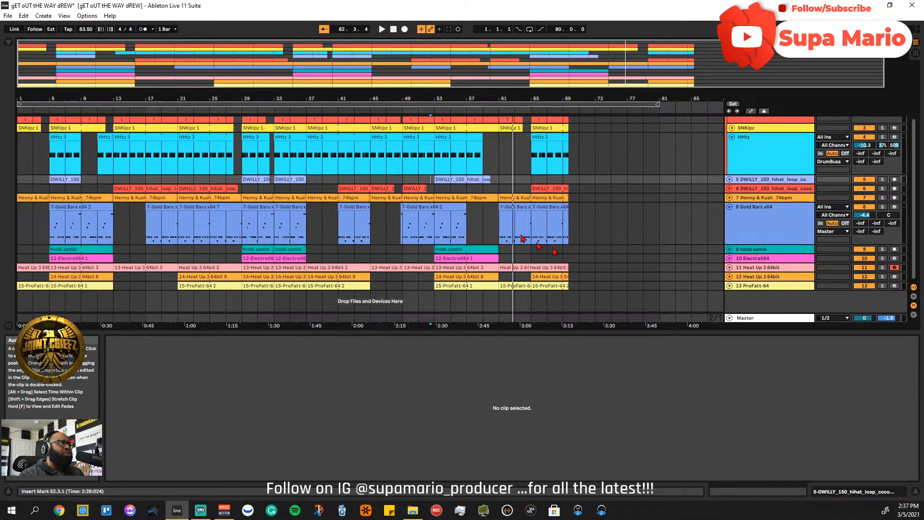
left_click(729, 207)
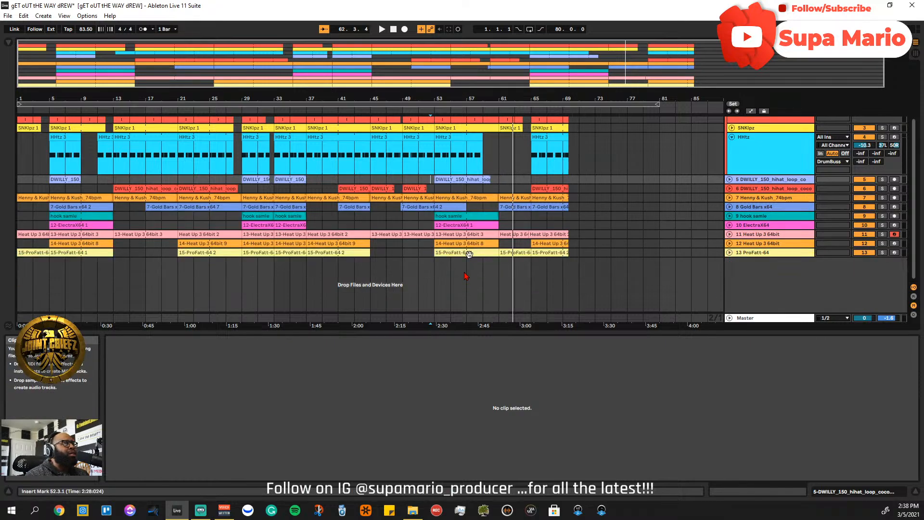
left_click(731, 138)
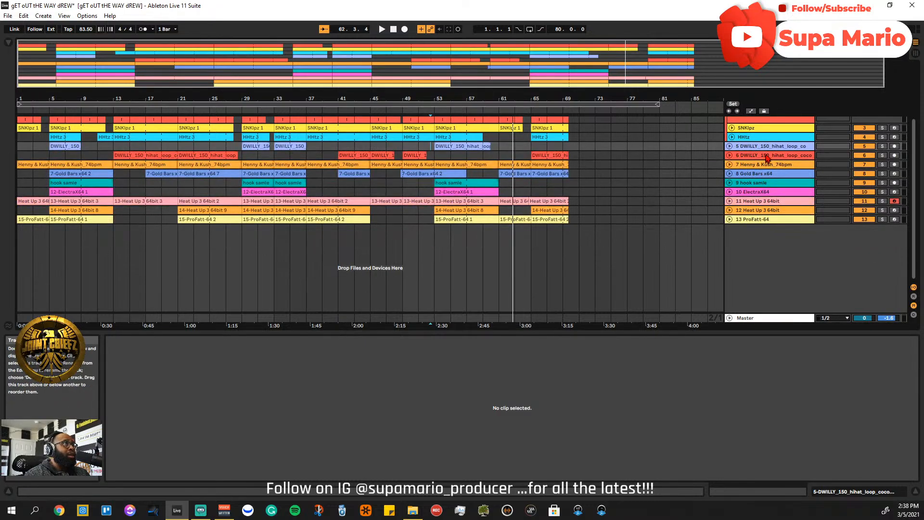
- Collapse the Kikz track in the arrangement and save the Live Set
scroll(782, 181, "up", 3)
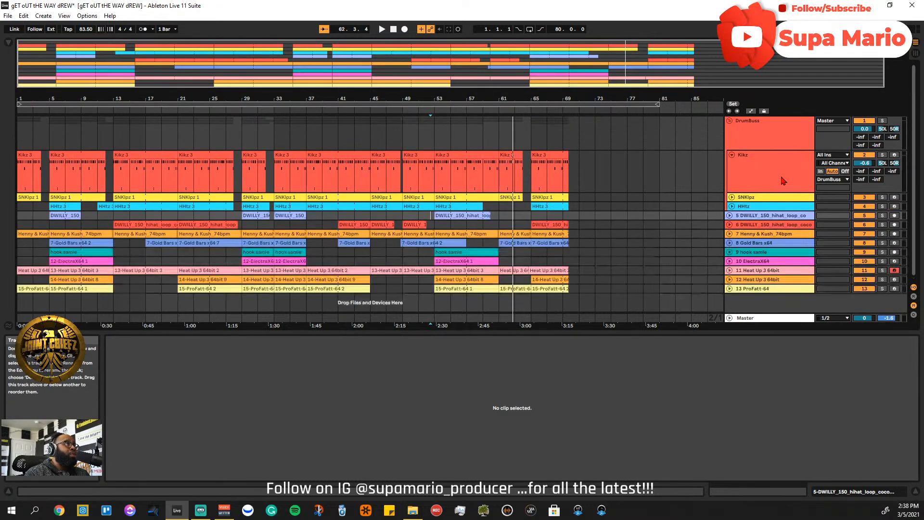
left_click(731, 155)
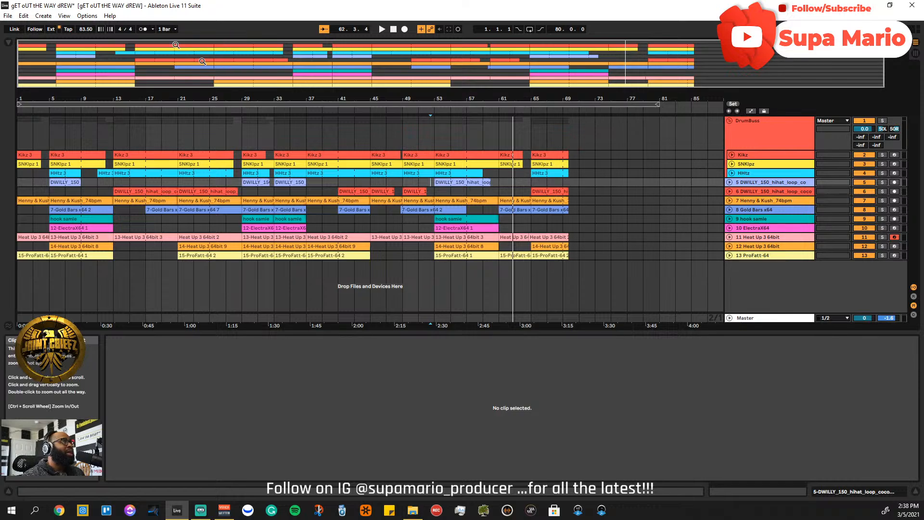
left_click(7, 16)
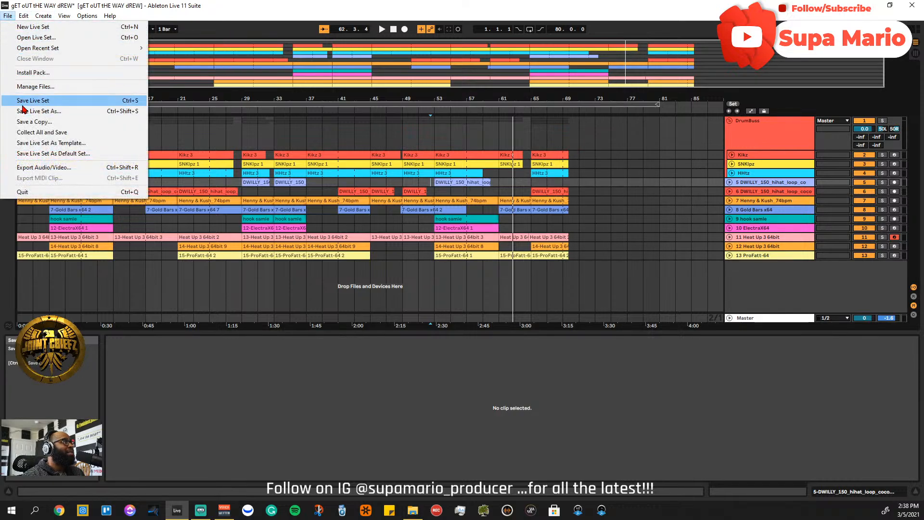
left_click(24, 101)
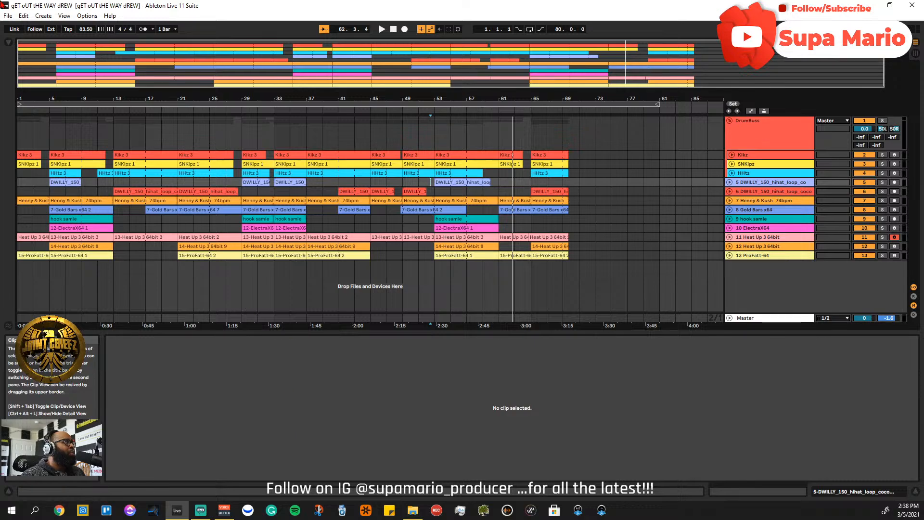
- Open the recently used set gET oUT tHE WAY dREW 2.als
left_click(8, 16)
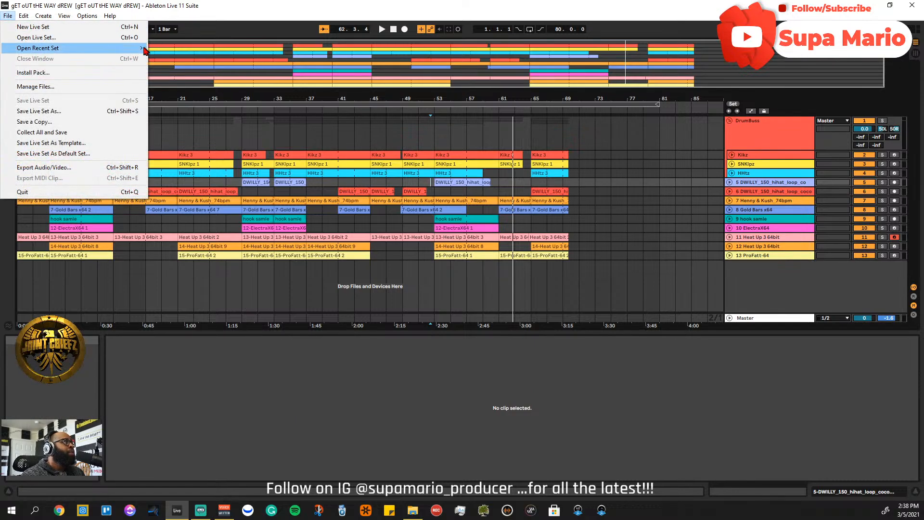
mouse_move(144, 50)
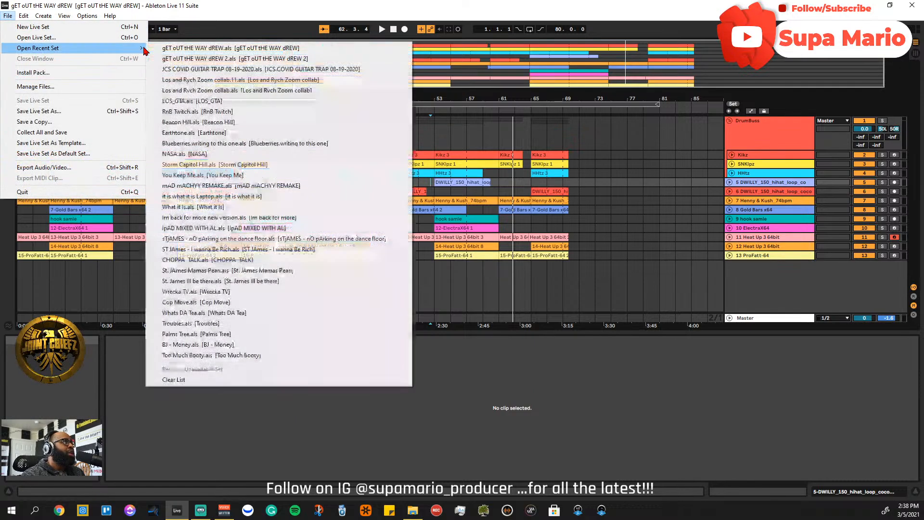
left_click(168, 59)
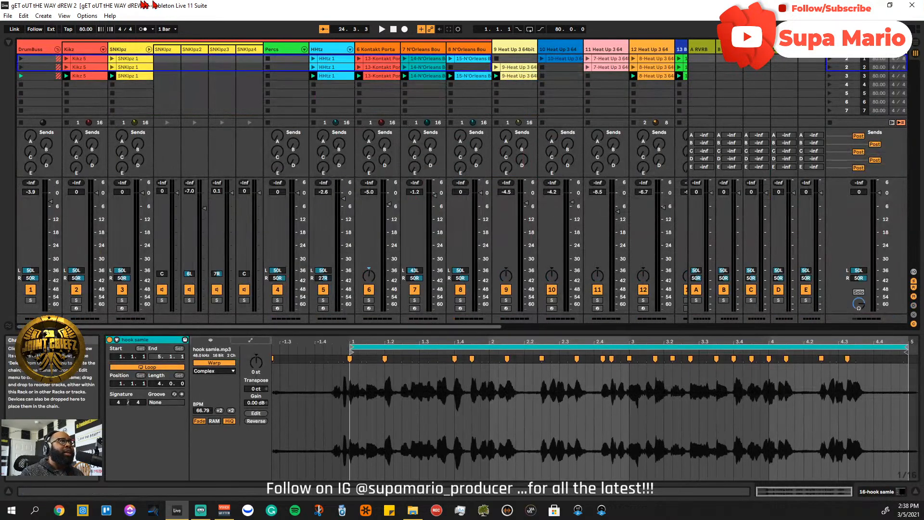
- Show the browser and the mixer's in/out section, and list the tracks stored inside gET oUT tHE WAY dREW.als
left_click(8, 43)
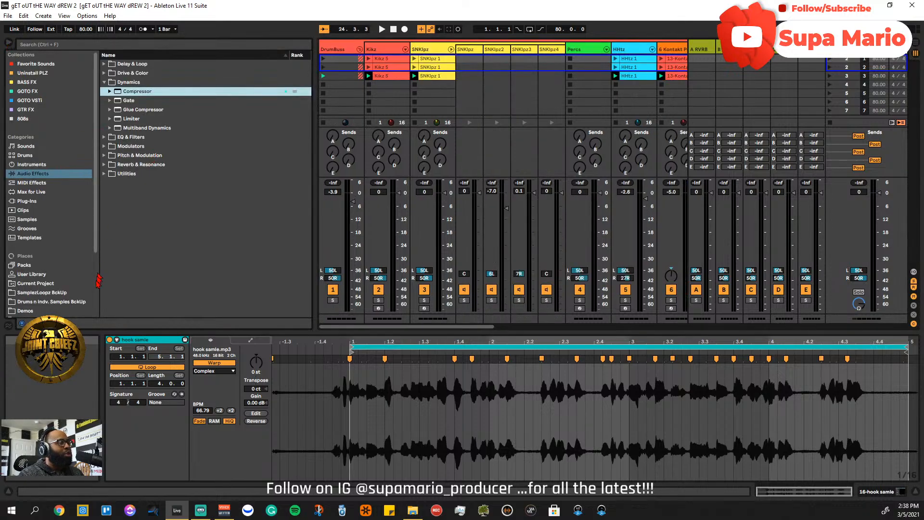
key("ctrl+alt+i")
key("shift+Tab")
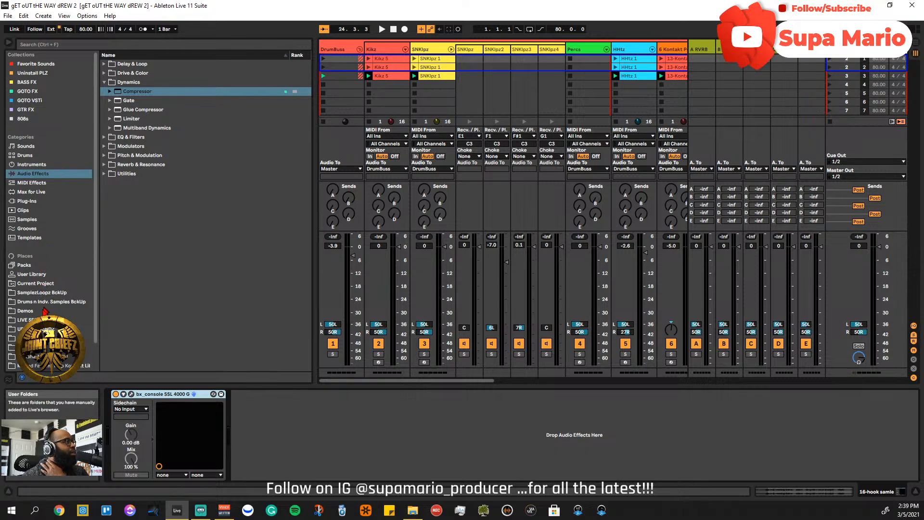
left_click(26, 319)
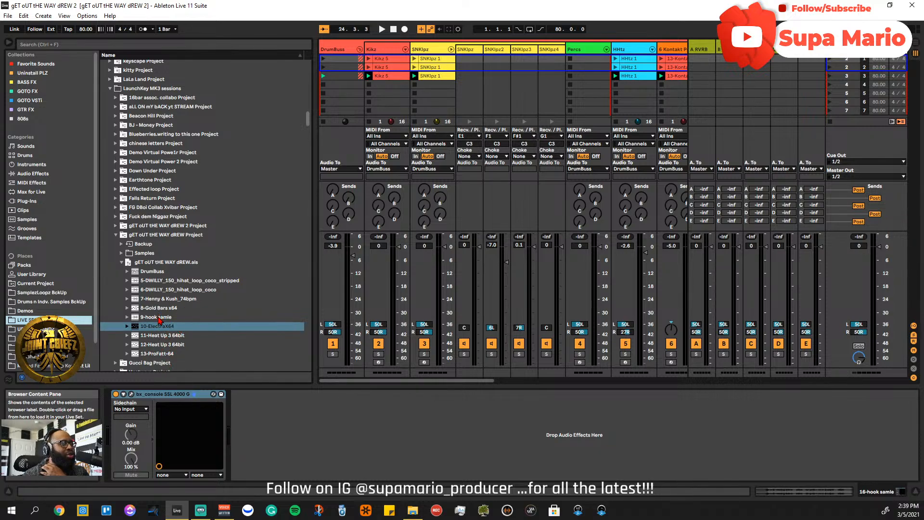
- Fold the DrumBuss group and import the 9-hook samle track from gET oUT tHE WAY dREW.als as a new last track
left_click(360, 50)
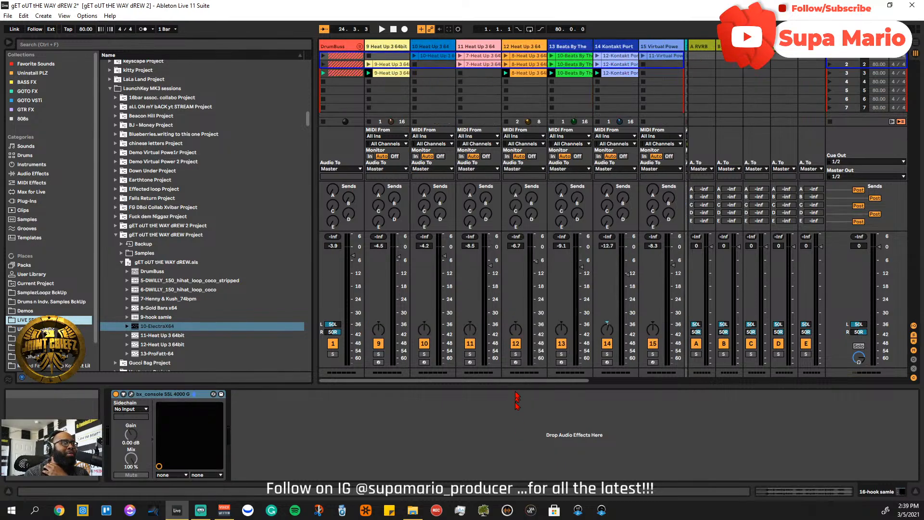
left_click_drag(525, 386, 673, 386)
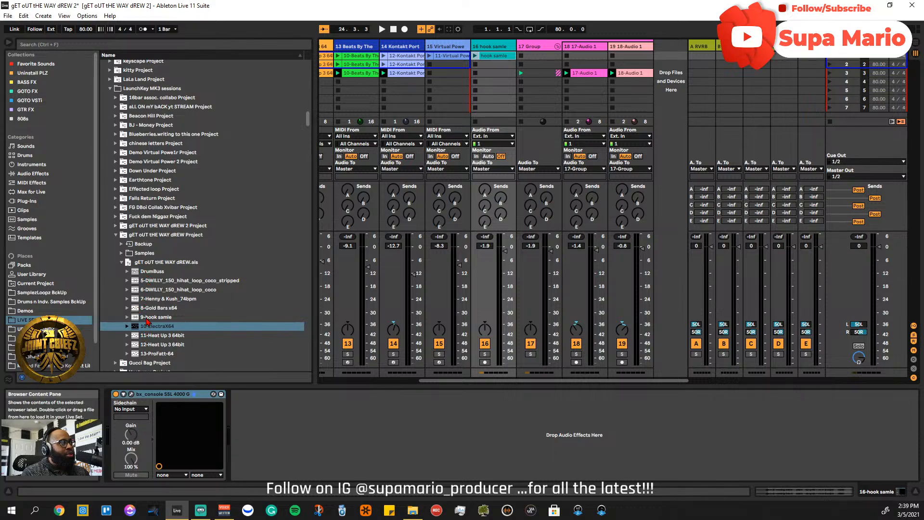
left_click(121, 263)
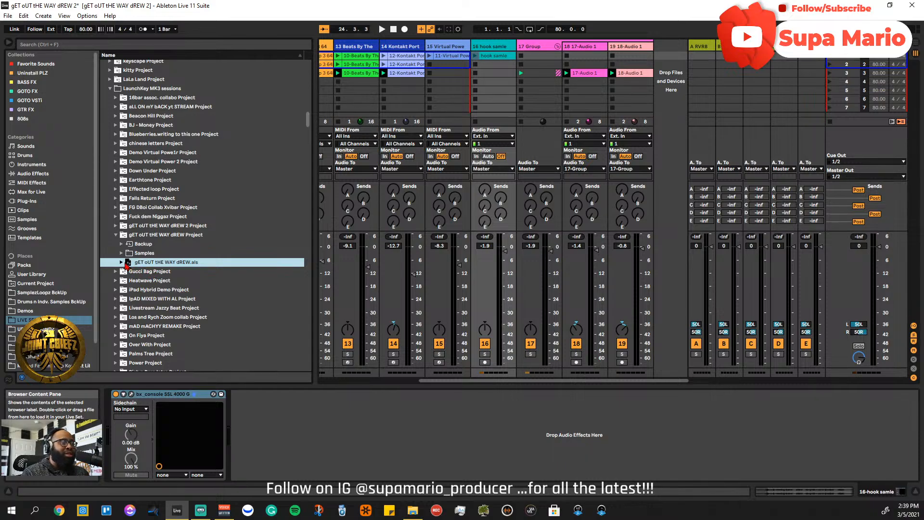
left_click(122, 262)
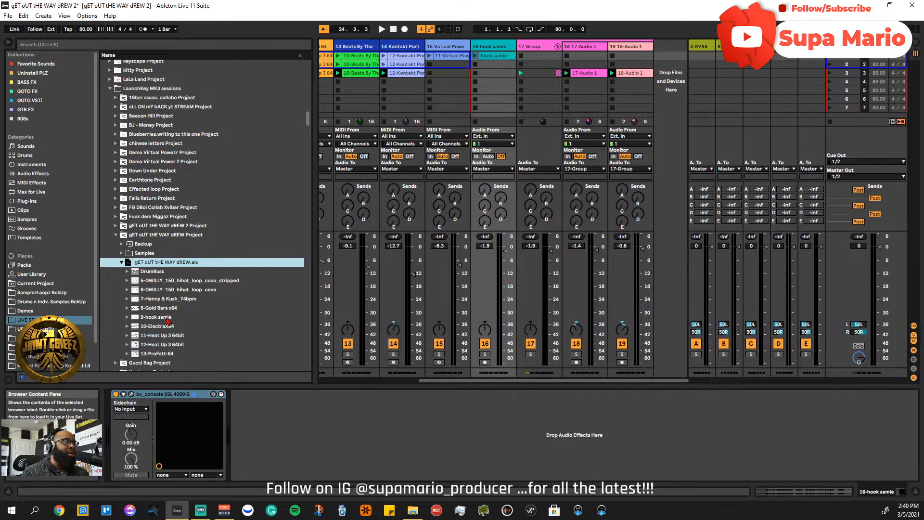
left_click_drag(157, 317, 661, 57)
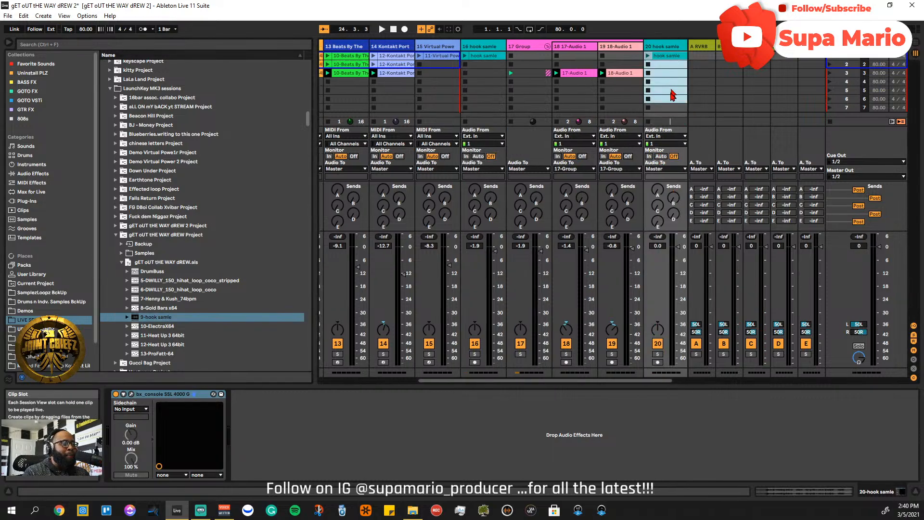
- Examine the bx_console SSL 4000 G plug-in settings on the imported hook samle track, and close the plug-in window
double_click(666, 47)
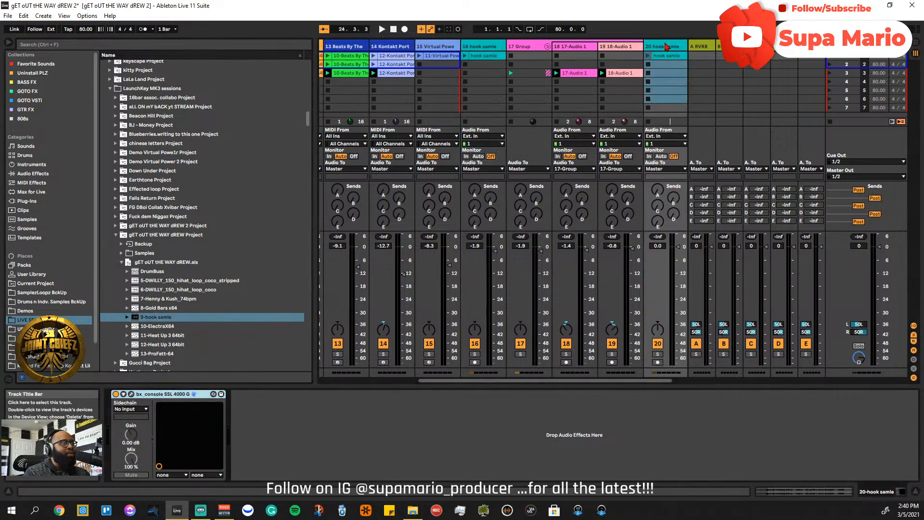
left_click(132, 394)
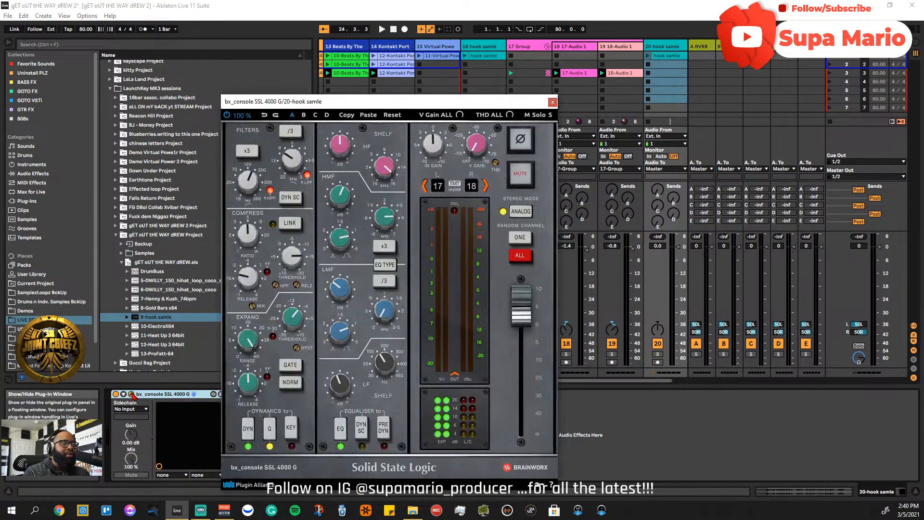
left_click(552, 102)
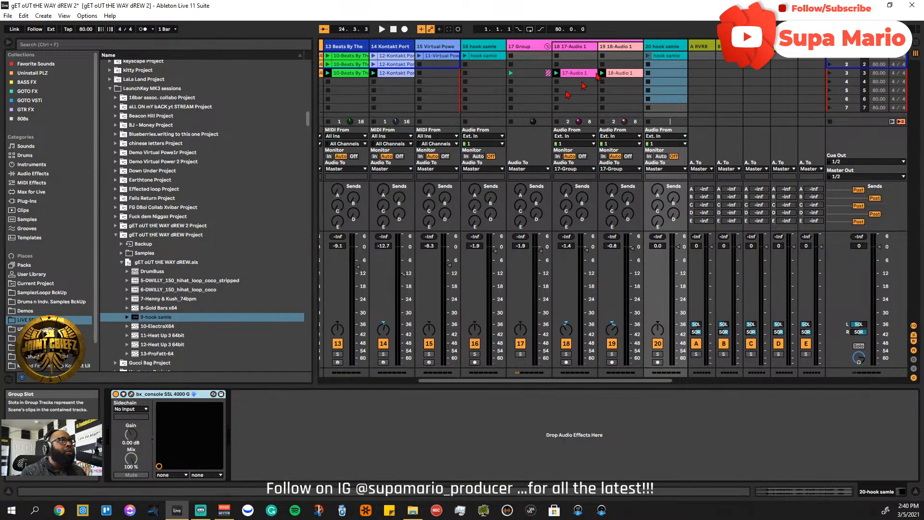
- Delete the imported hook samle track at the end of the set
right_click(664, 44)
right_click(673, 44)
right_click(673, 45)
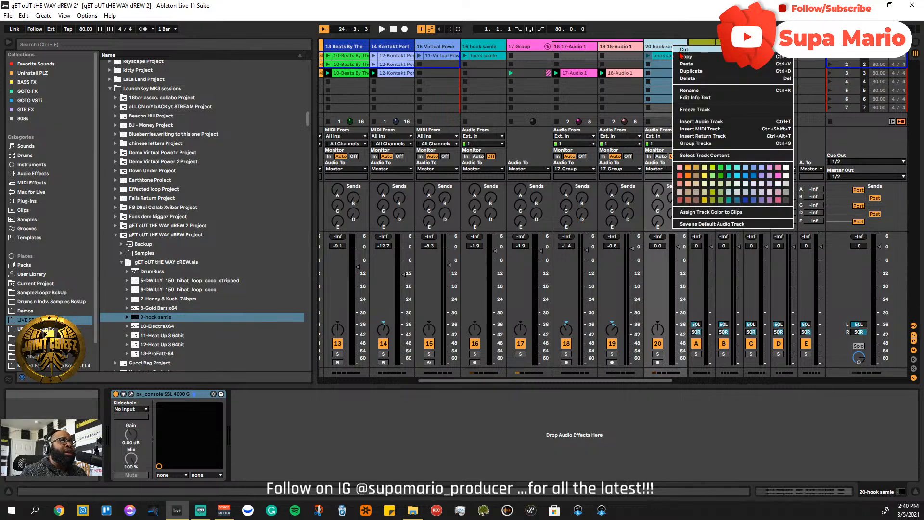
left_click(681, 56)
key("Delete")
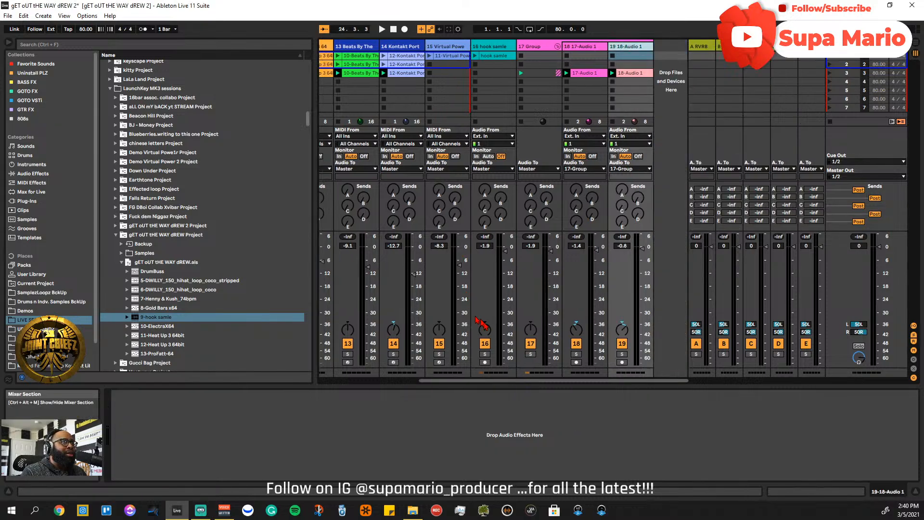
- Solo track 16 hook samle, show its clip and launch it to hear the sample alone, and release the solo
left_click(484, 354)
left_click(493, 56)
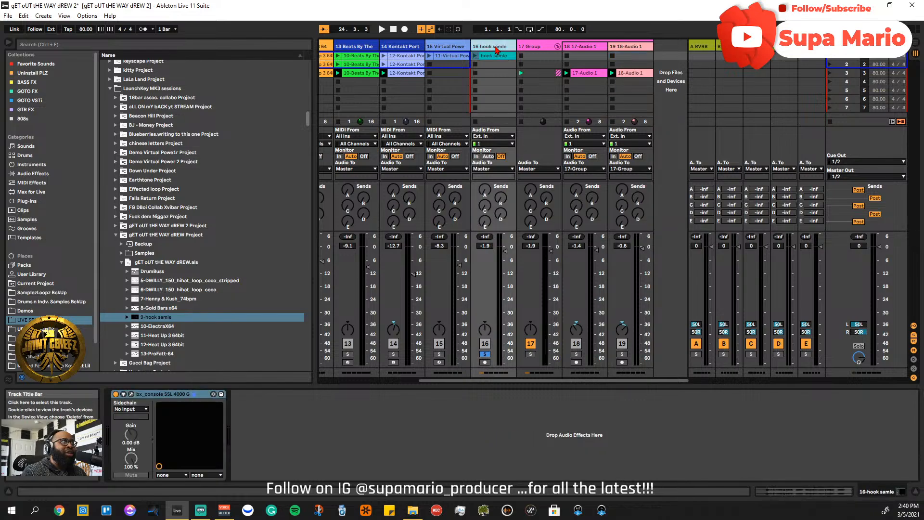
double_click(494, 56)
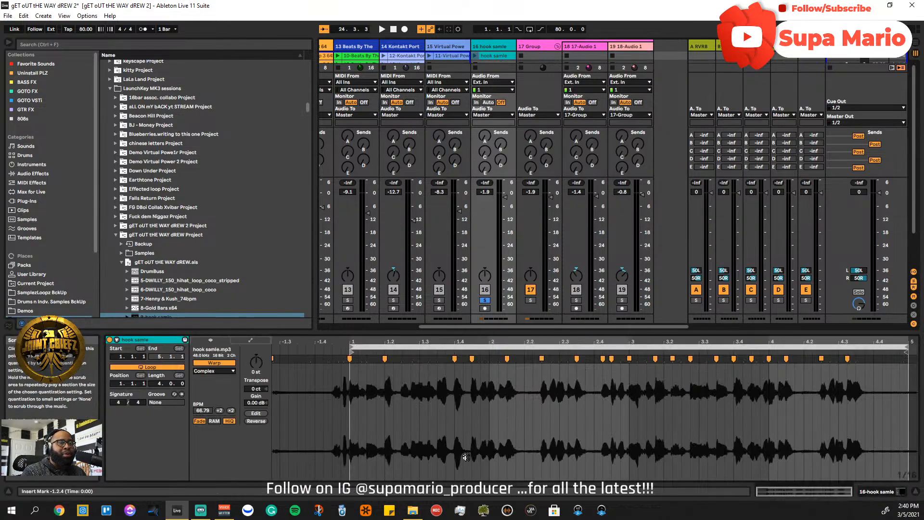
left_click(474, 56)
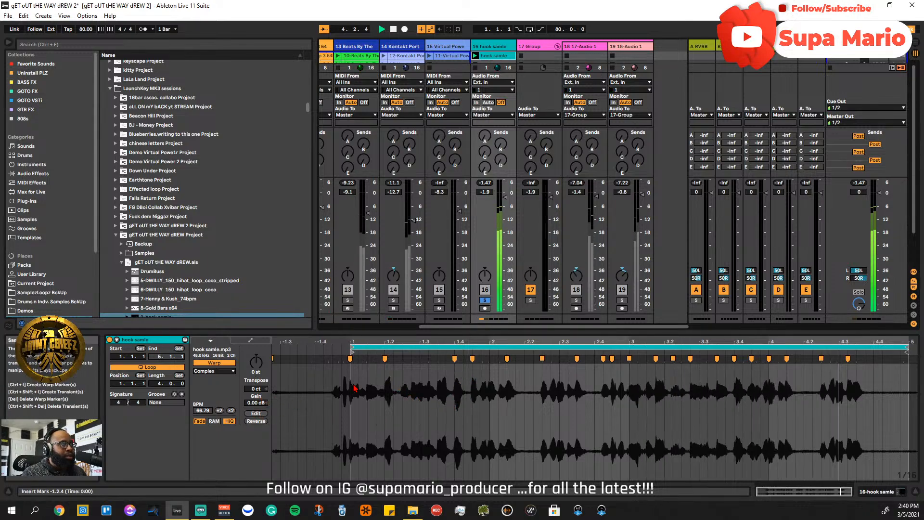
left_click(484, 301)
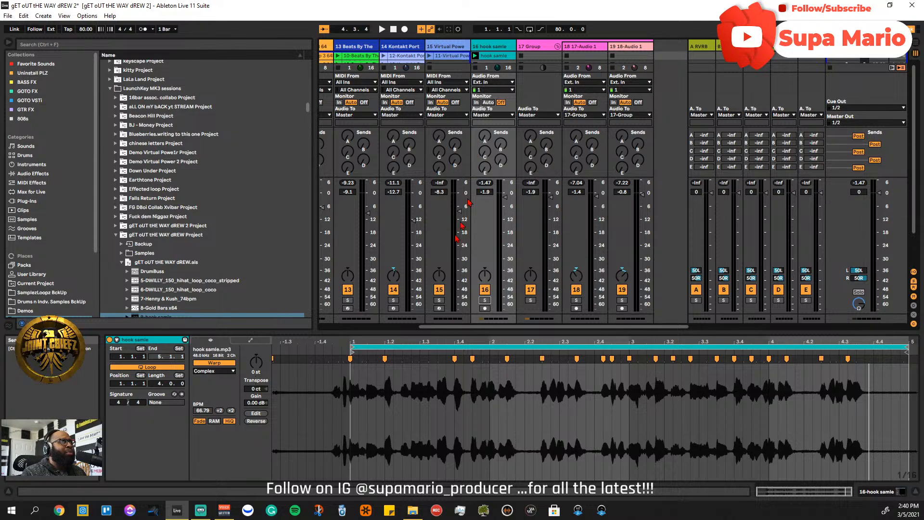
- Hide the browser, enlarge the mixer area, and play the DrumBuss group and the hook samle track soloed together
left_click(9, 42)
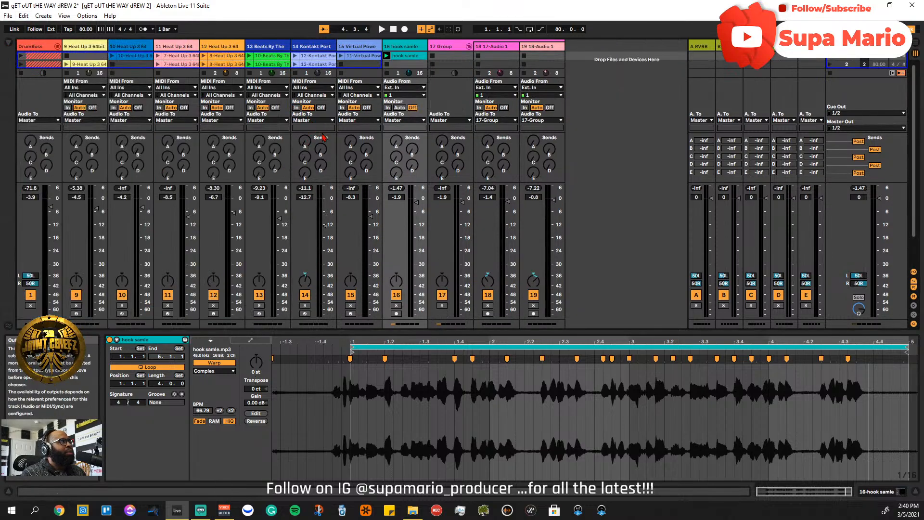
left_click_drag(392, 335, 392, 386)
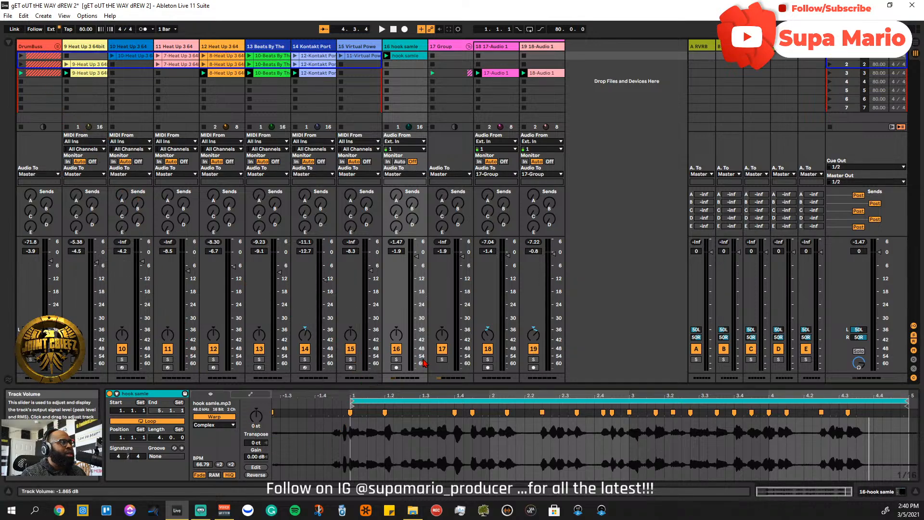
left_click(396, 359)
left_click(32, 361)
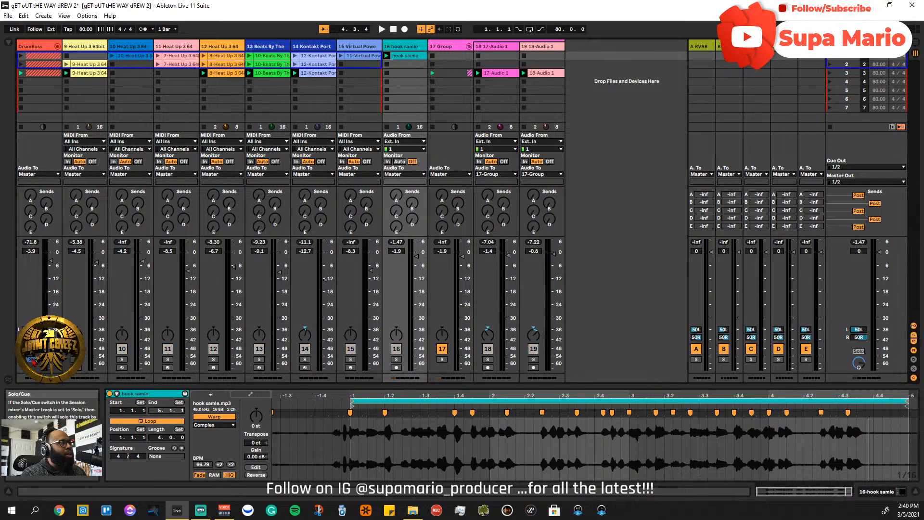
left_click(396, 359)
key("space")
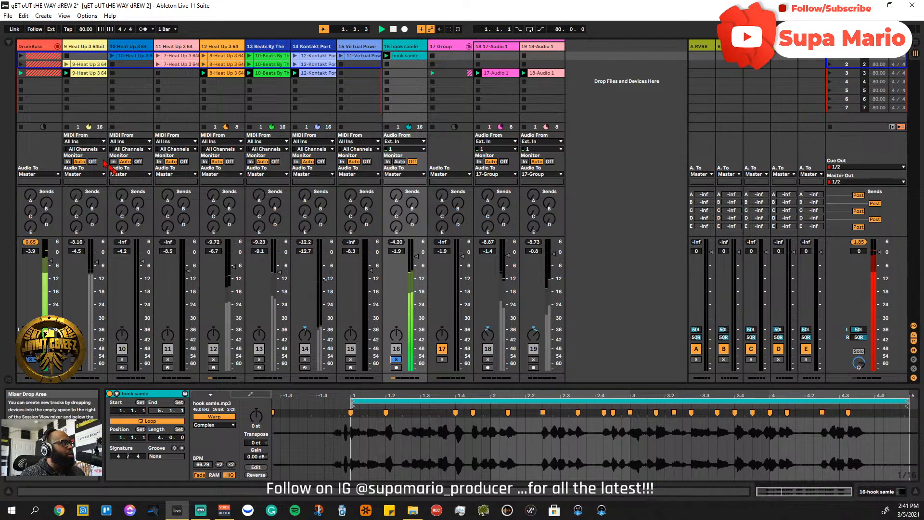
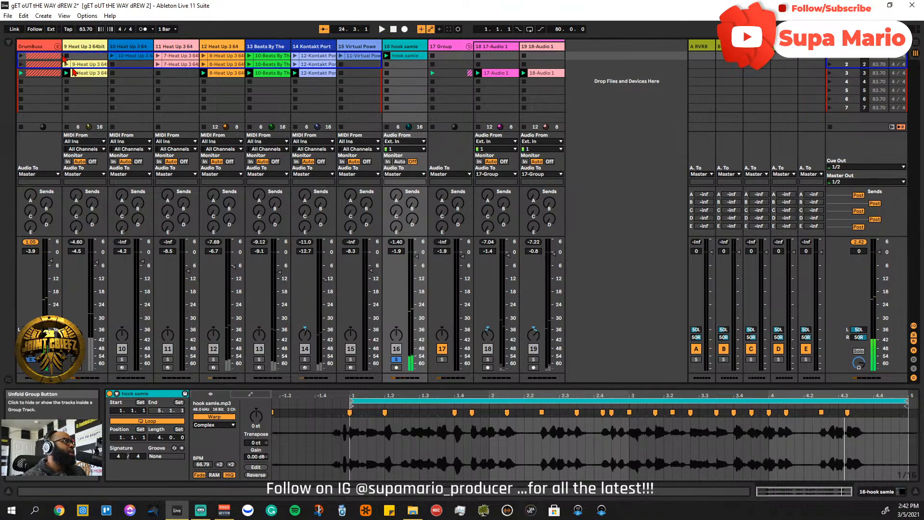
- Unfold the DrumBuss group and play the set with the two N'Orleans Bounce tracks 7 and 8 soloed
left_click(57, 46)
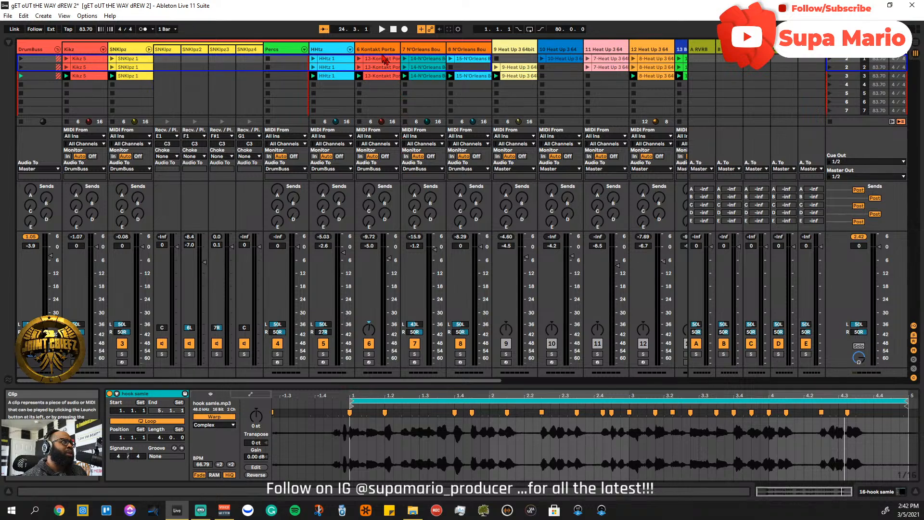
left_click(461, 50)
left_click(440, 50)
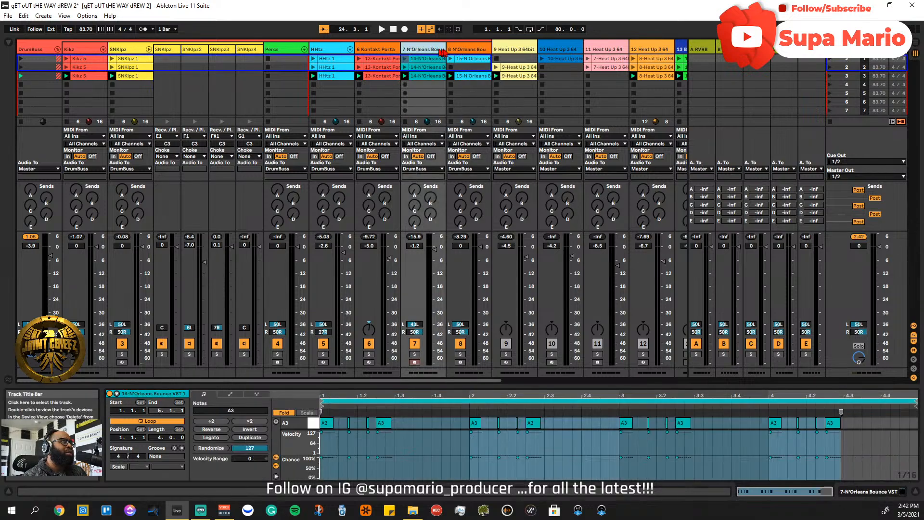
left_click(465, 50, "shift")
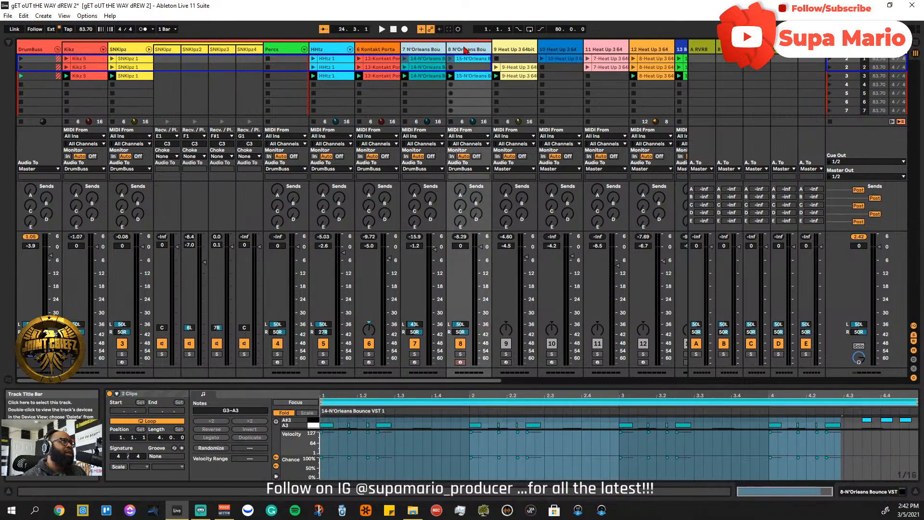
left_click(415, 354)
left_click(415, 355)
key("space")
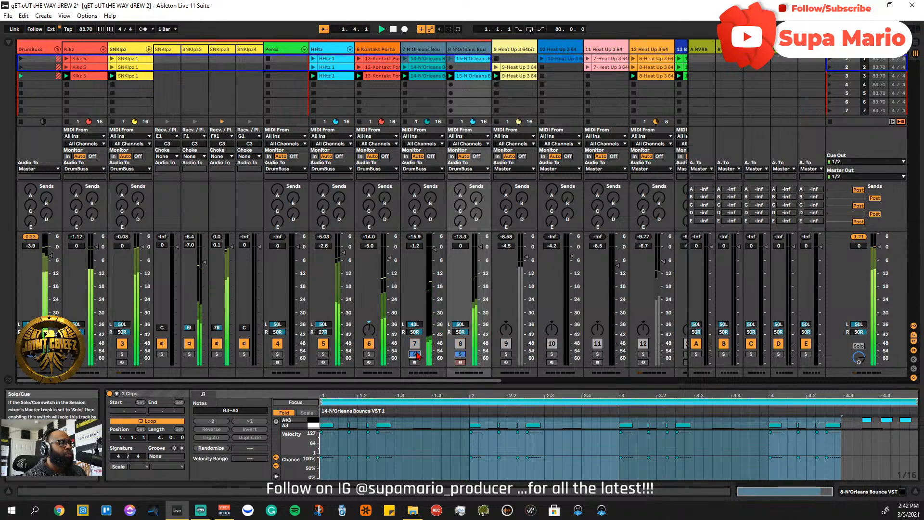
left_click(414, 354)
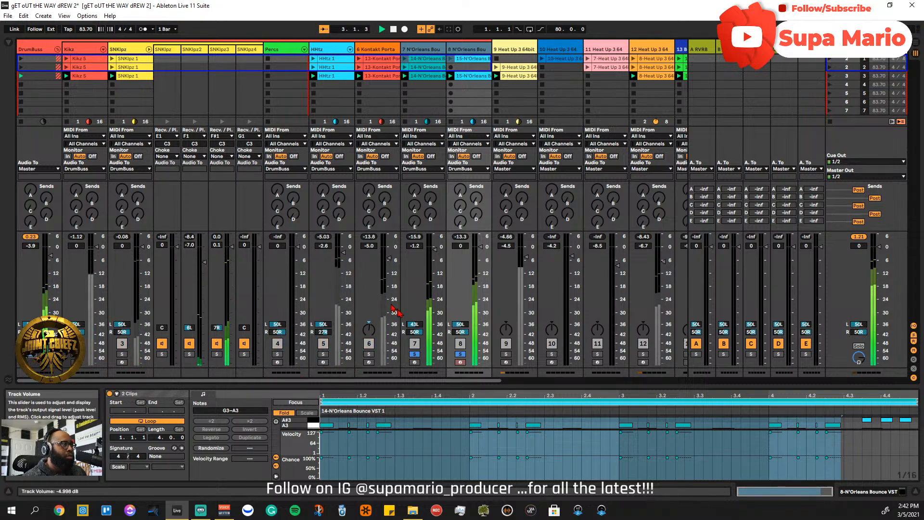
left_click_drag(489, 383, 441, 388)
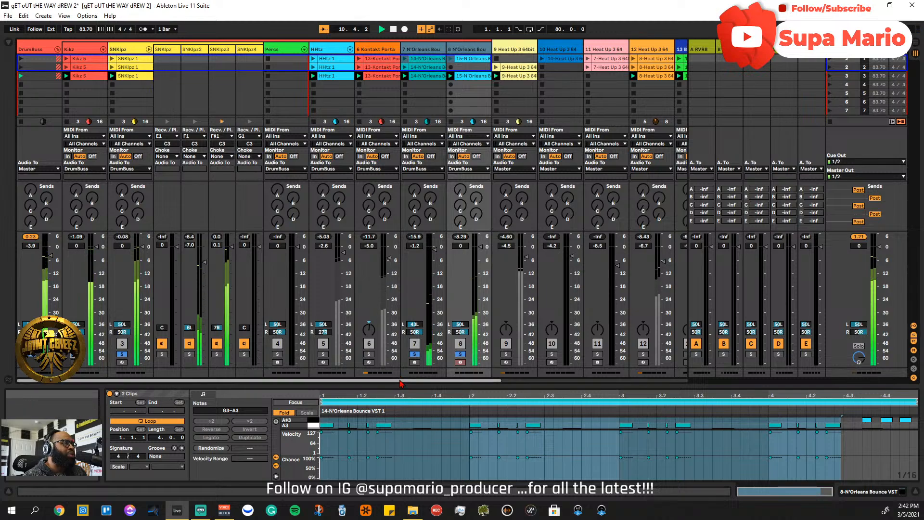
- Show the SNKIpz track's devices and remove the KClip3 plug-in from its chain
double_click(136, 50)
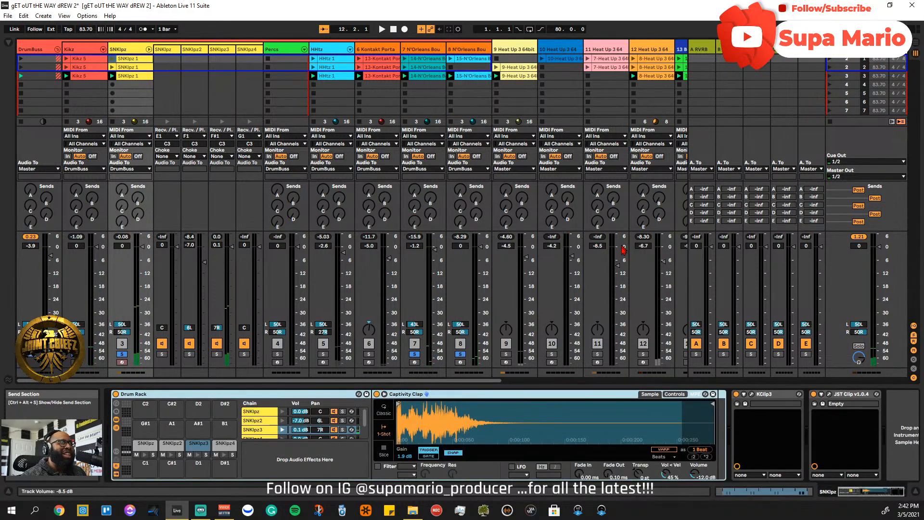
right_click(769, 405)
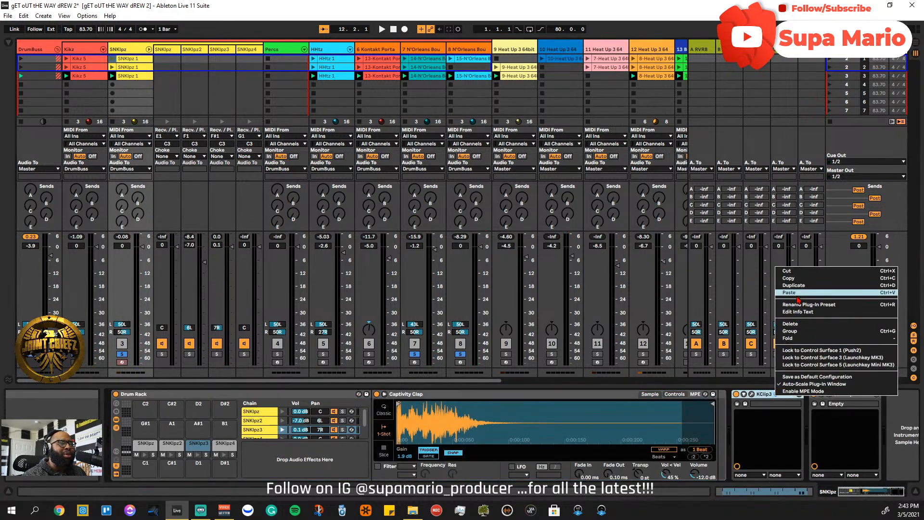
left_click(788, 275)
key("Delete")
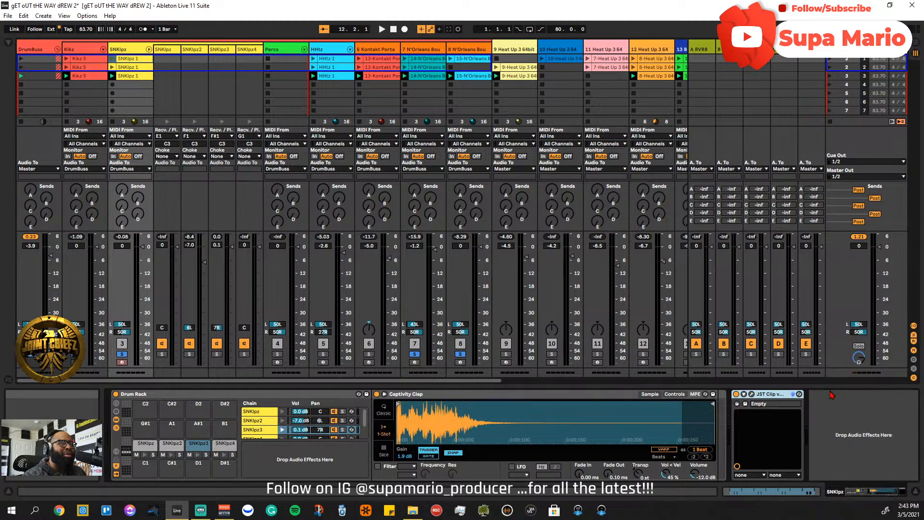
- Inspect the JST Clip plug-in on SNKIpz and compare the playing drums with the device bypassed and active
left_click(752, 395)
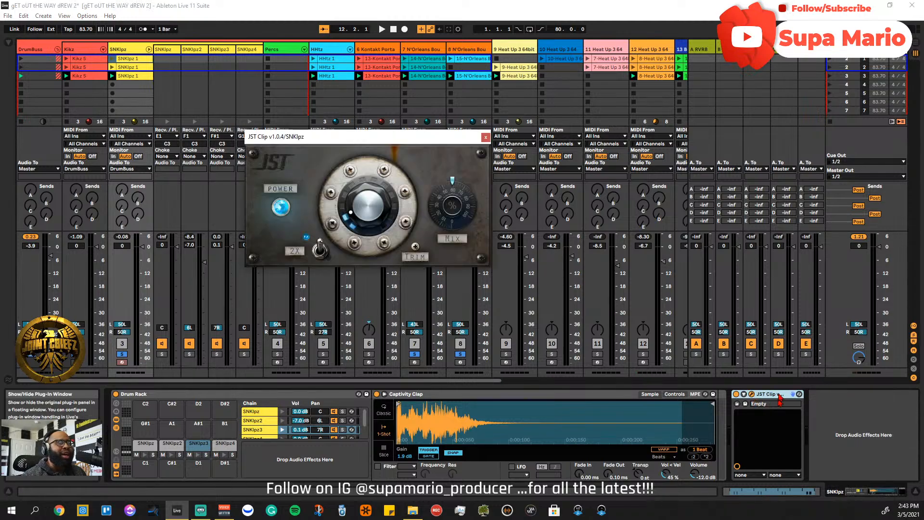
left_click_drag(337, 143, 407, 192)
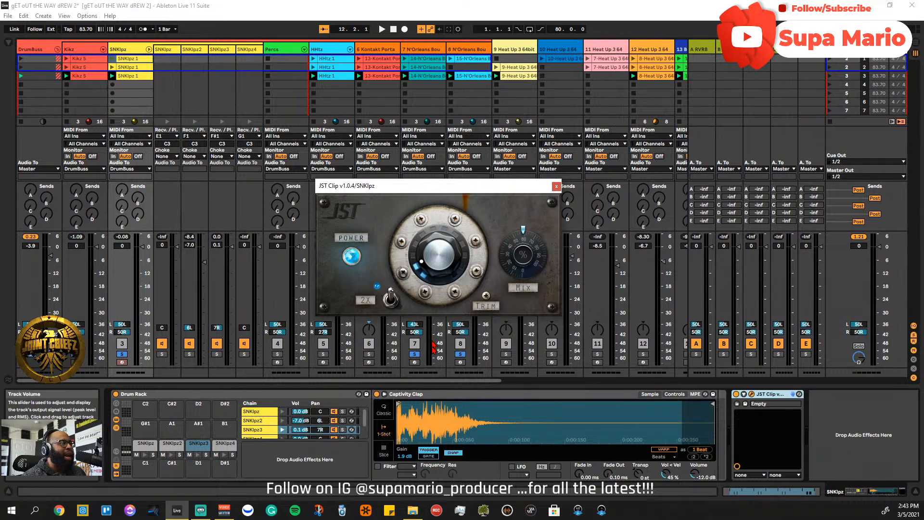
left_click(392, 387)
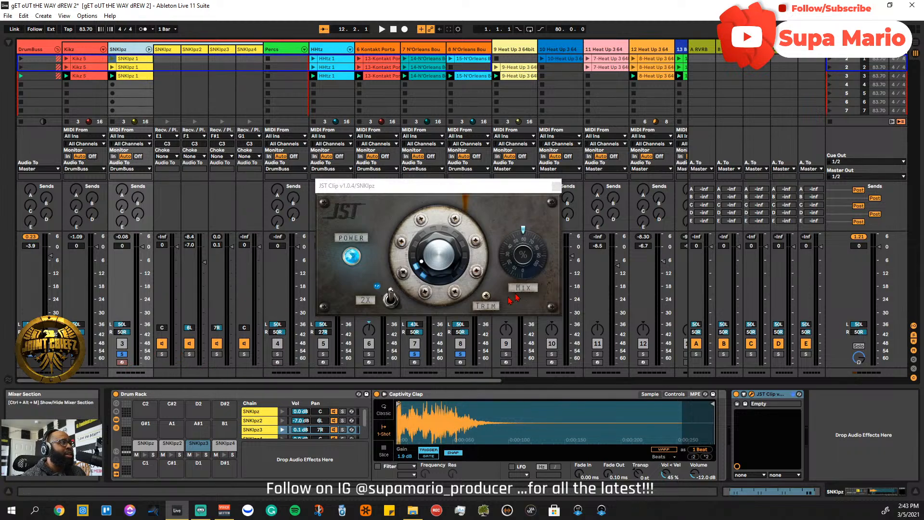
key("space")
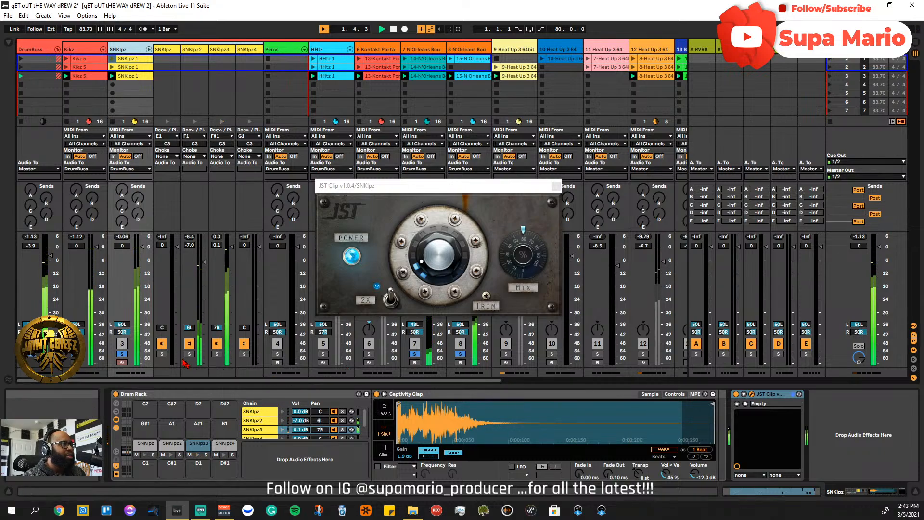
left_click(736, 394)
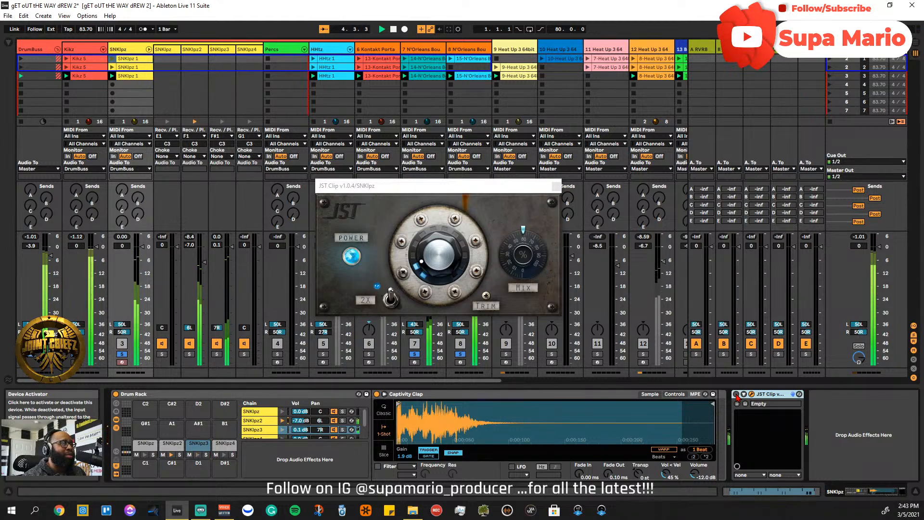
left_click(736, 394)
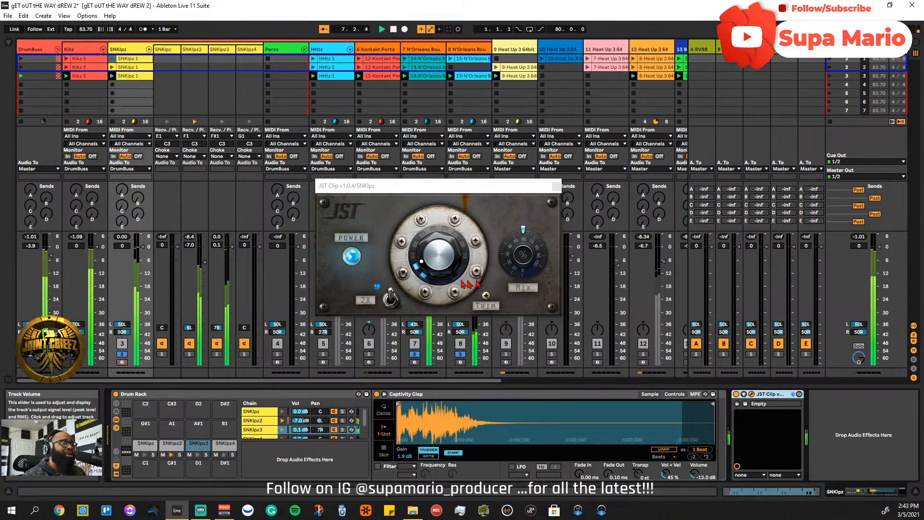
left_click(556, 187)
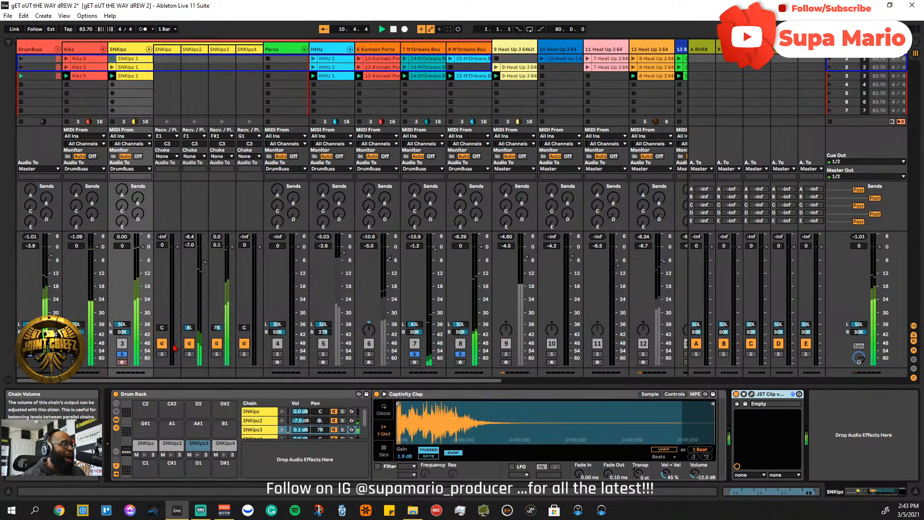
key("space")
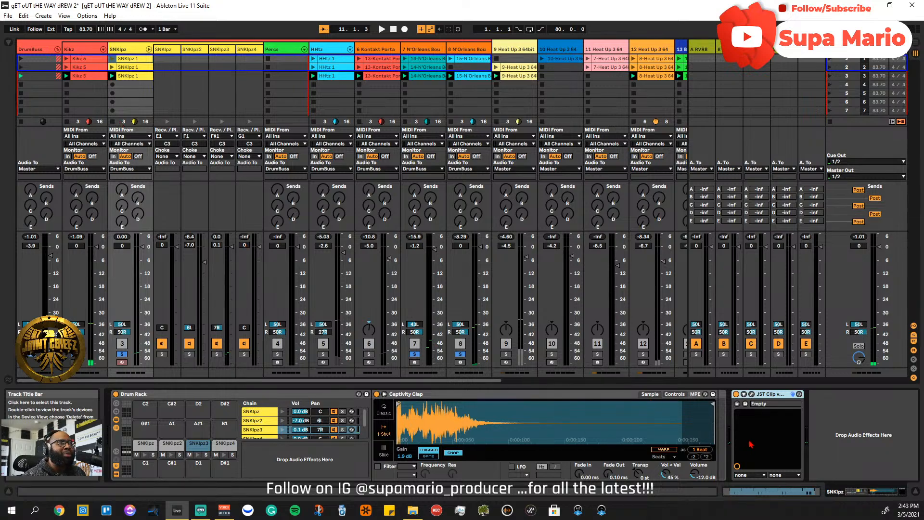
- Show the Kikz track's devices and play the set with HHtz track 5 added to the soloed tracks
key("Left")
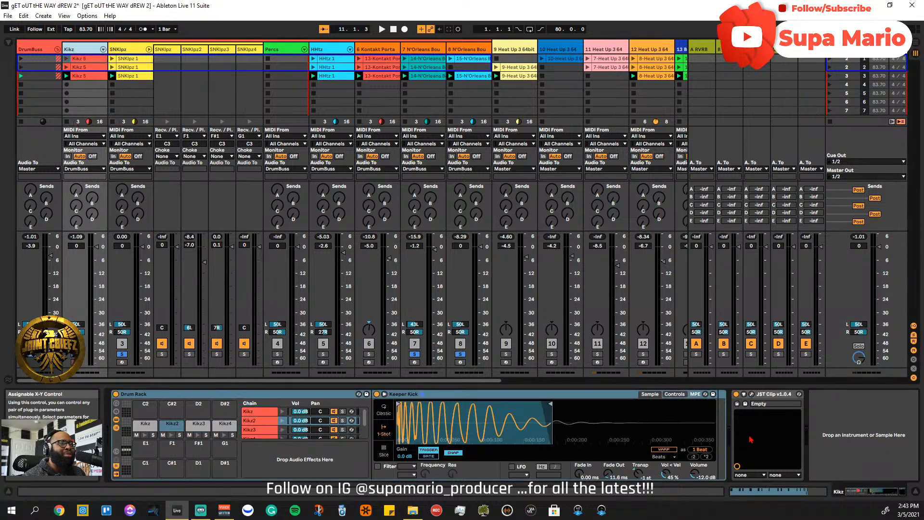
key("space")
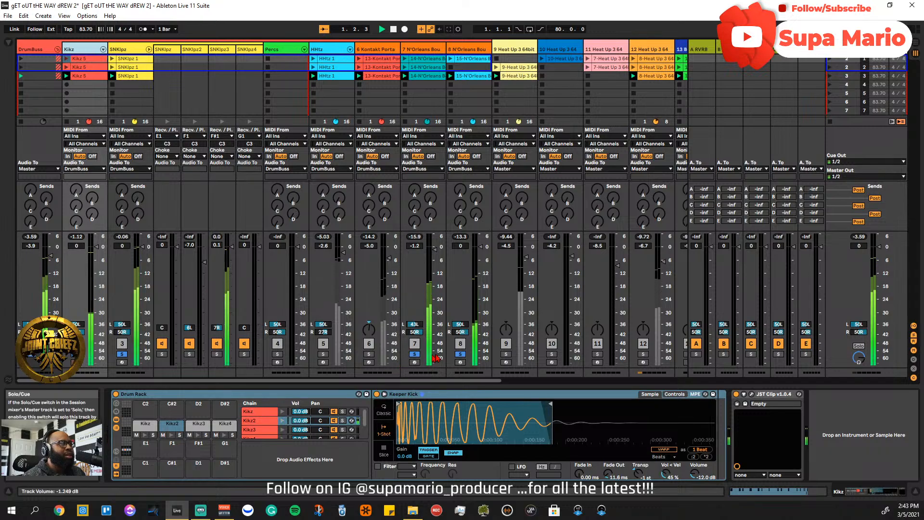
key("space")
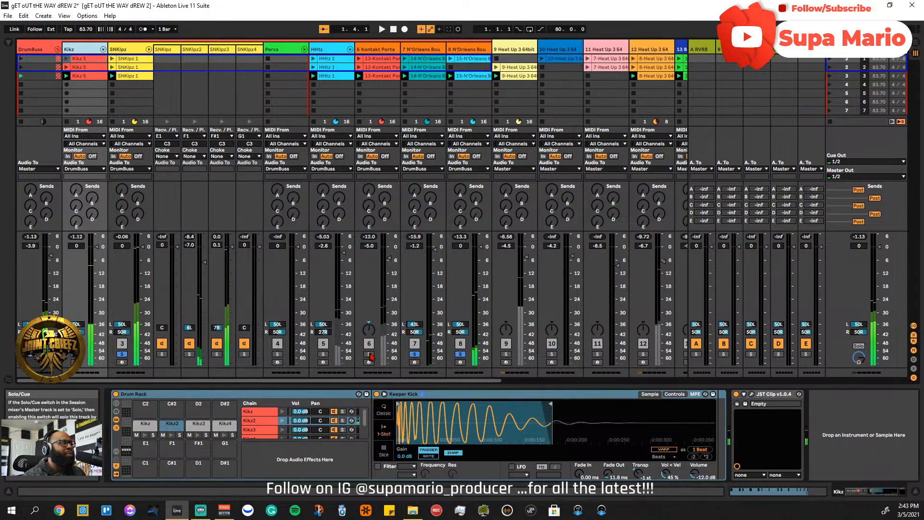
left_click(323, 353)
key("space")
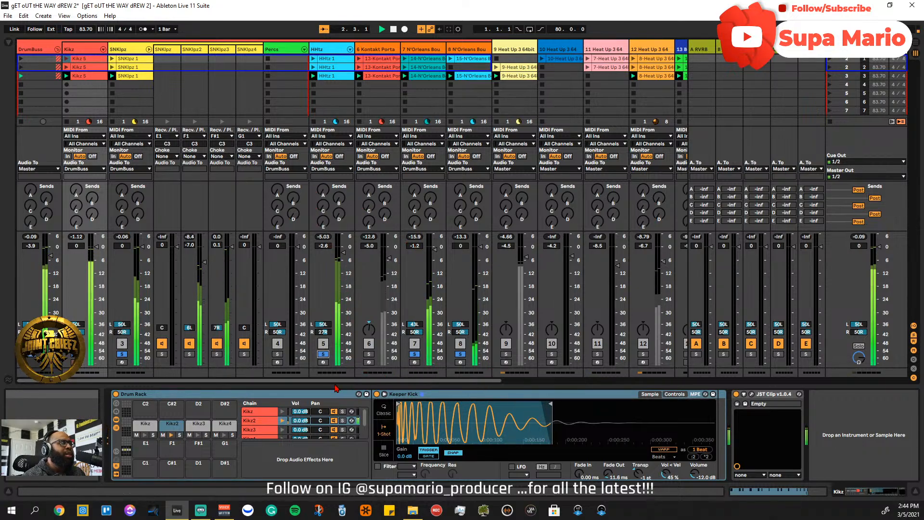
key("space")
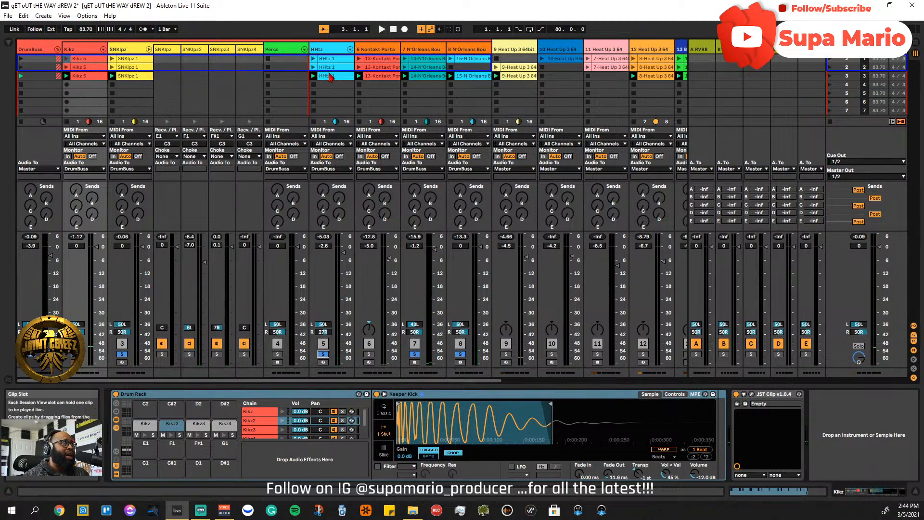
- Show the third-scene HHtz 1 clip with an enlarged note editor and velocity lane, and play the set briefly
left_click(329, 77)
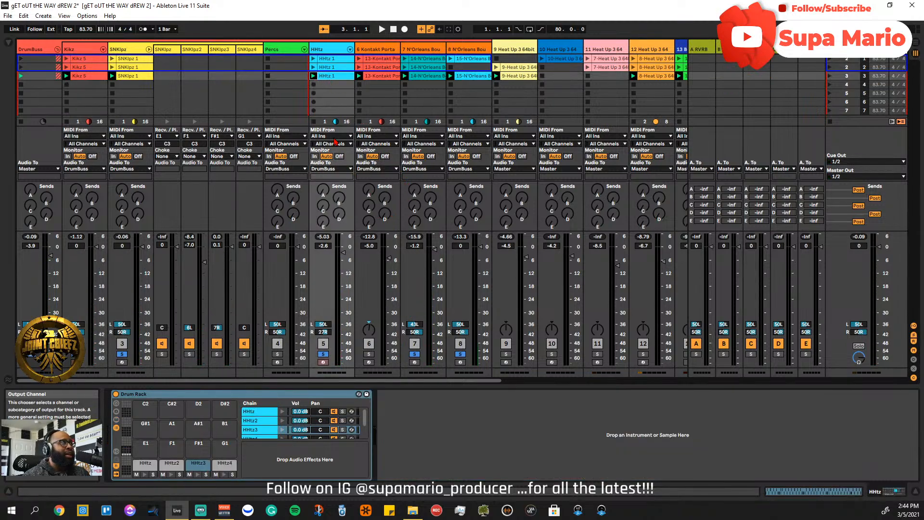
left_click(322, 77)
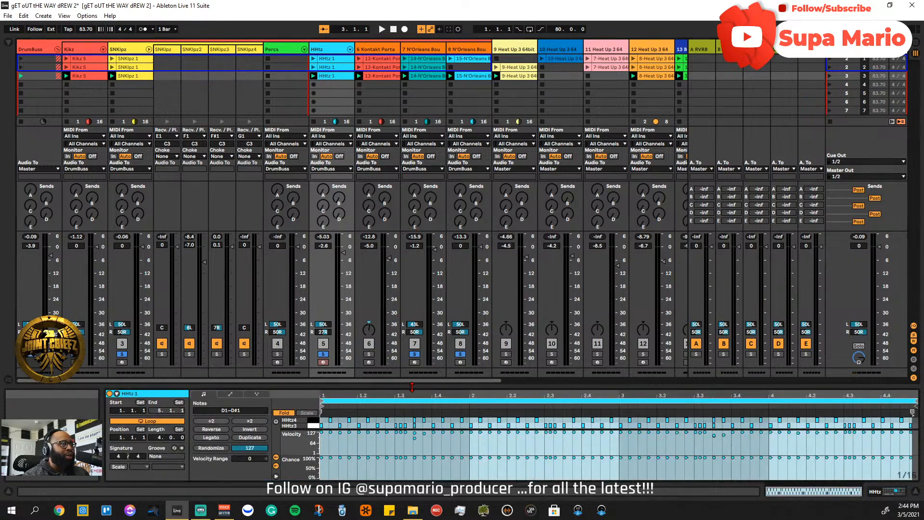
left_click_drag(411, 387, 415, 282)
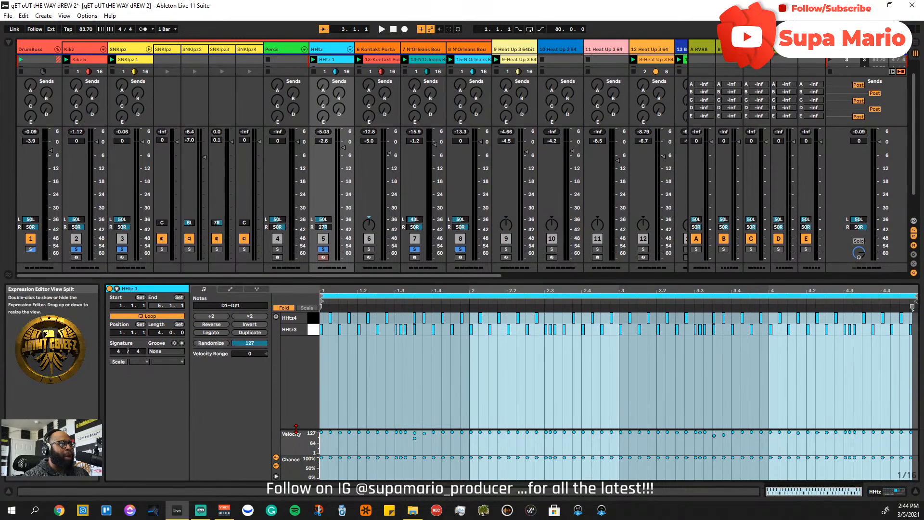
left_click_drag(295, 428, 298, 392)
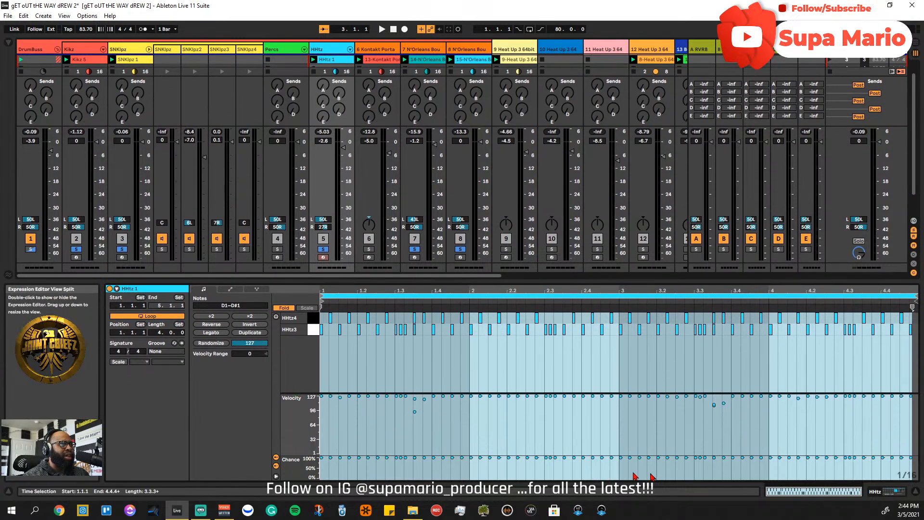
key("space")
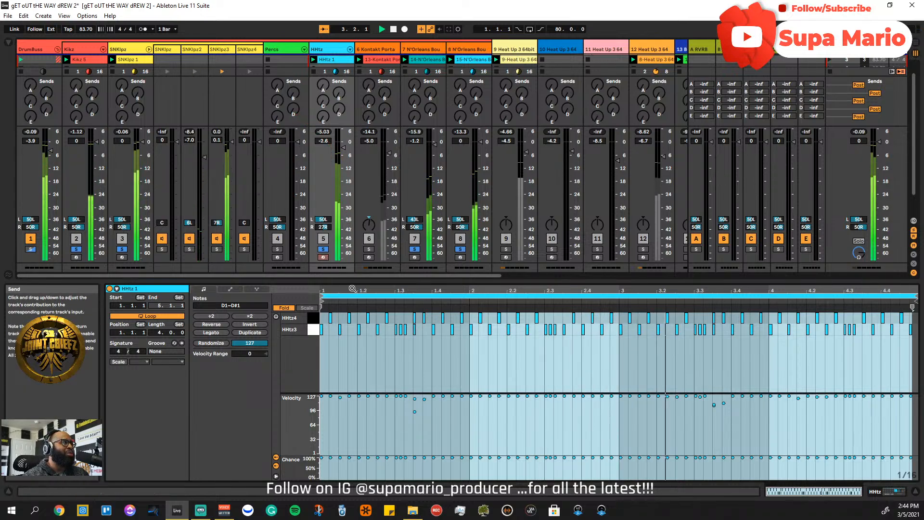
key("space")
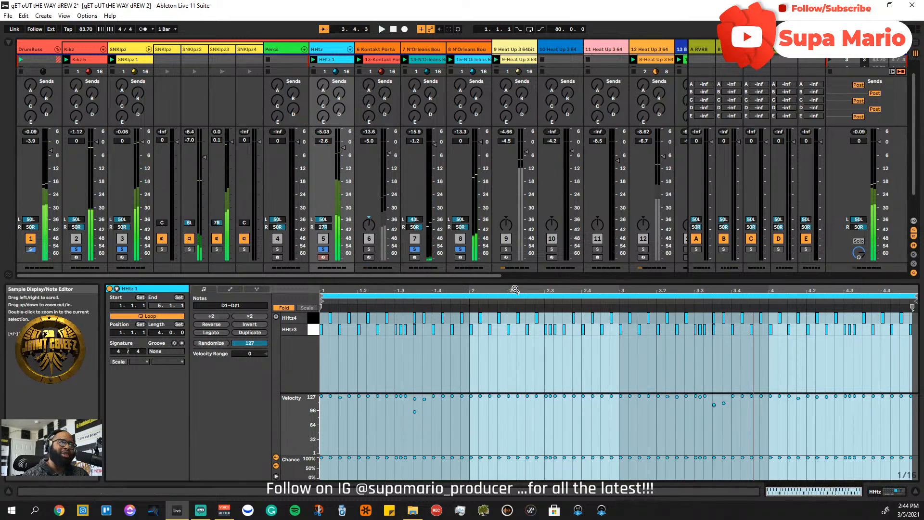
- Shrink the note editor, make room for the Chance lane, and select all notes in the HHtz 1 clip
left_click_drag(525, 284, 525, 325)
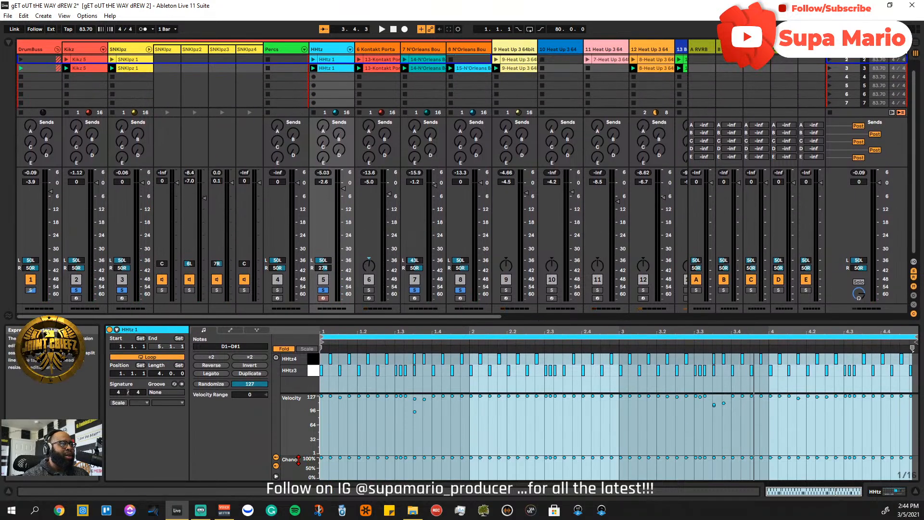
mouse_move(290, 455)
left_mouse_down()
mouse_move(292, 445)
mouse_move(293, 463)
mouse_move(294, 446)
left_mouse_up()
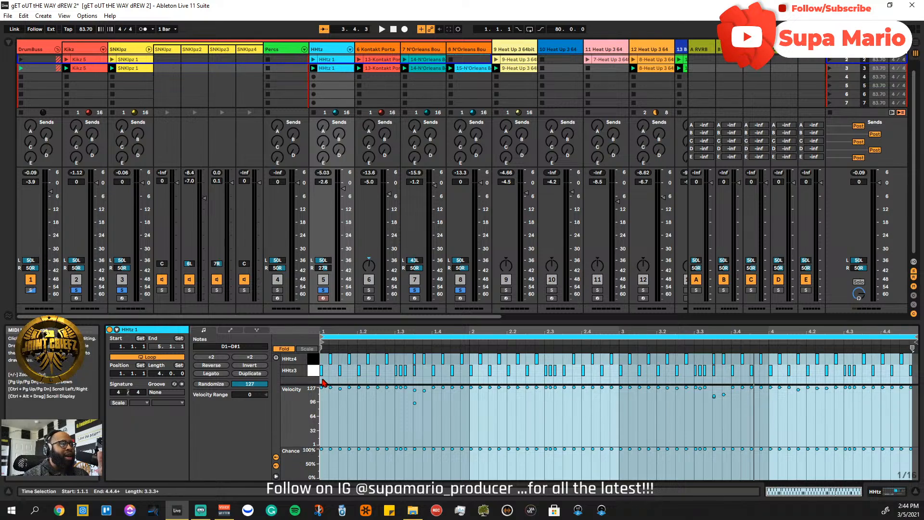
left_click_drag(321, 376, 914, 353)
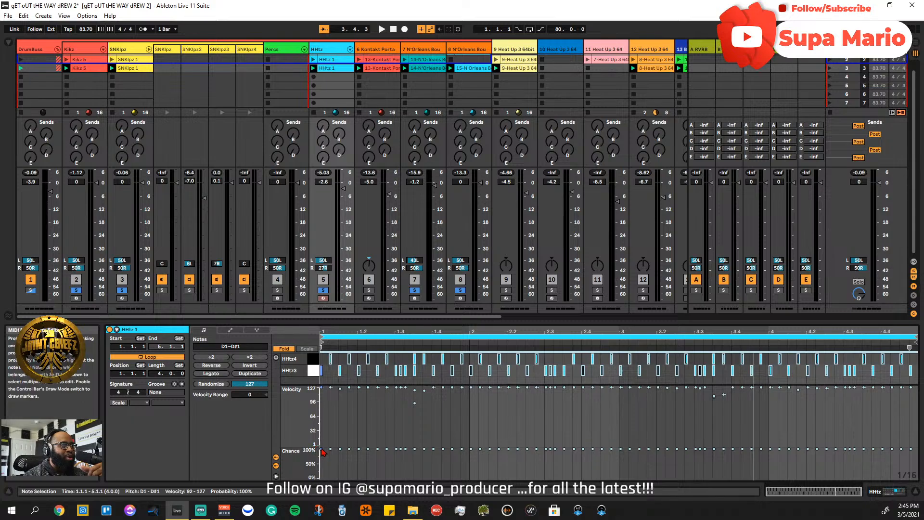
- Drop the selected hi-hat notes' chance to 0%, raise it to 79%, and play the DrumBuss group with only HHtz soloed inside it
left_click_drag(322, 451, 322, 457)
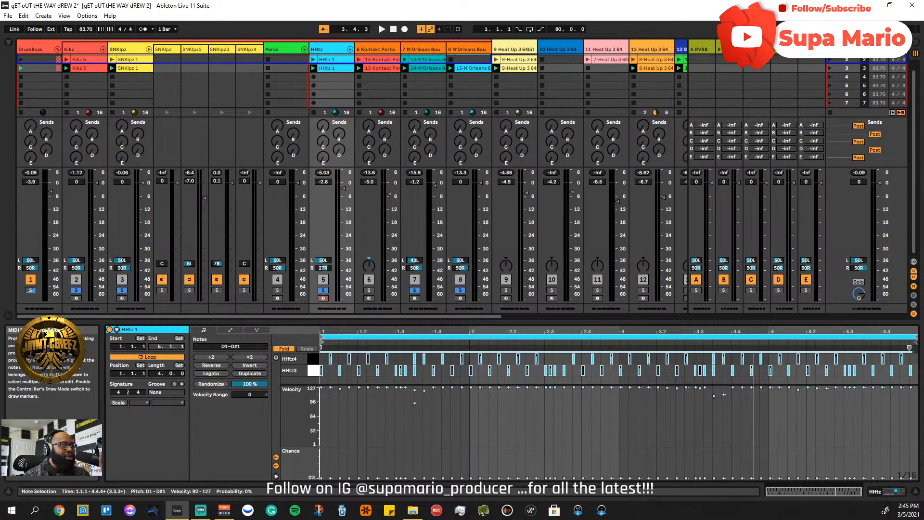
left_click_drag(470, 454, 470, 452)
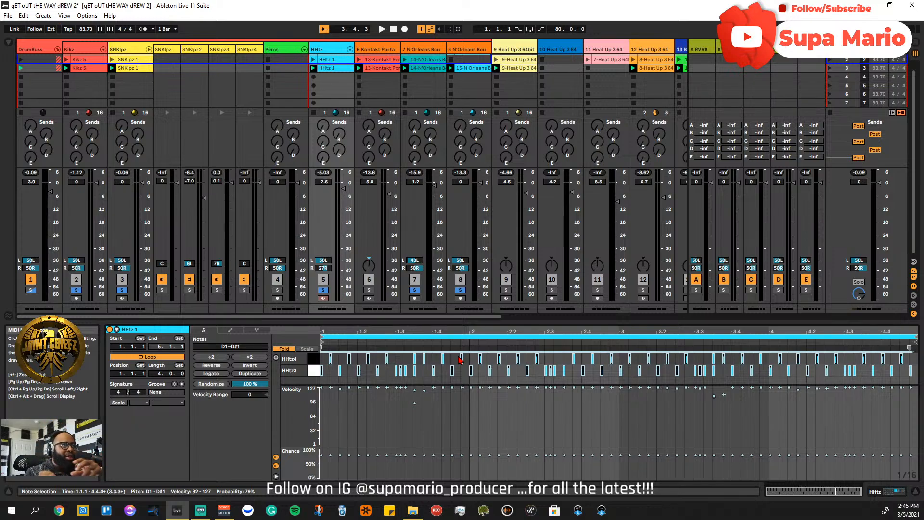
key("space")
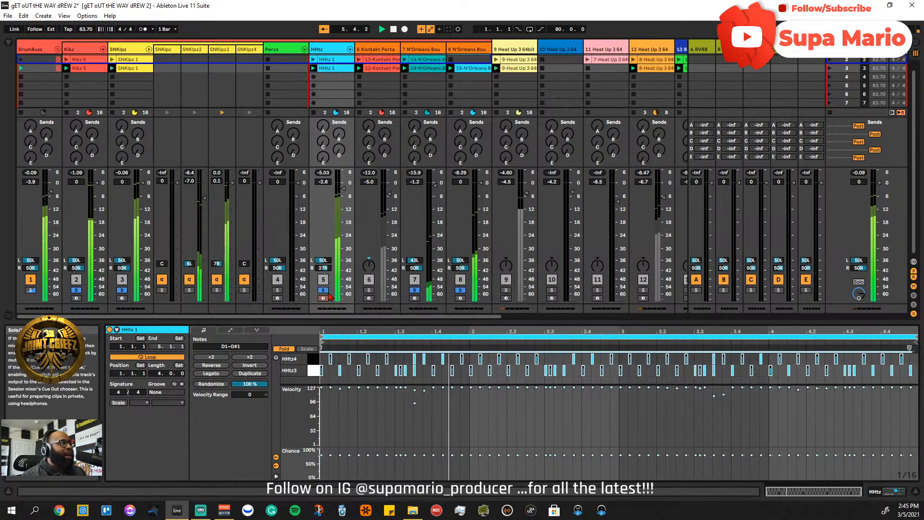
left_click(76, 290)
left_click(122, 290)
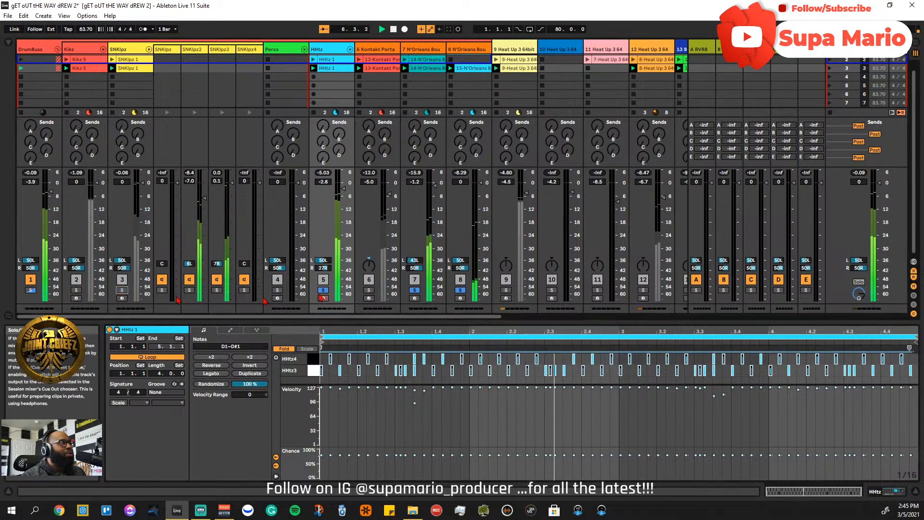
left_click(414, 289)
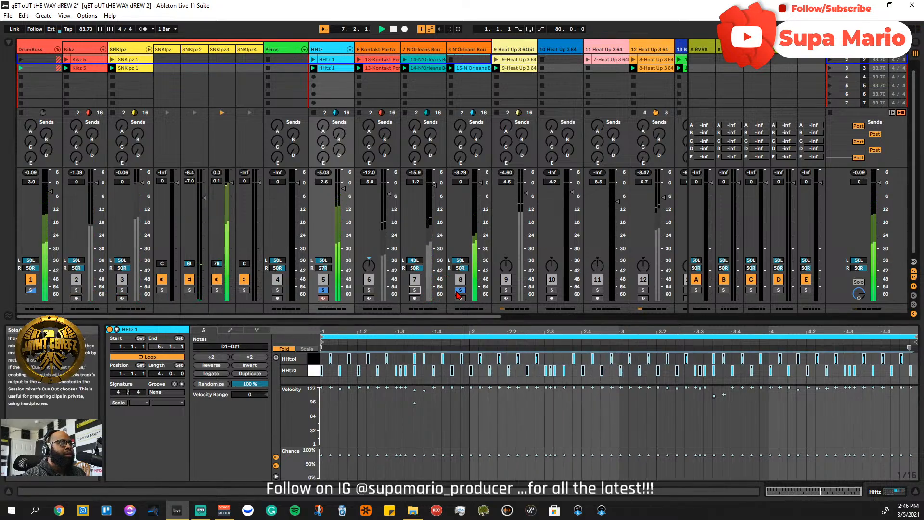
left_click(459, 290)
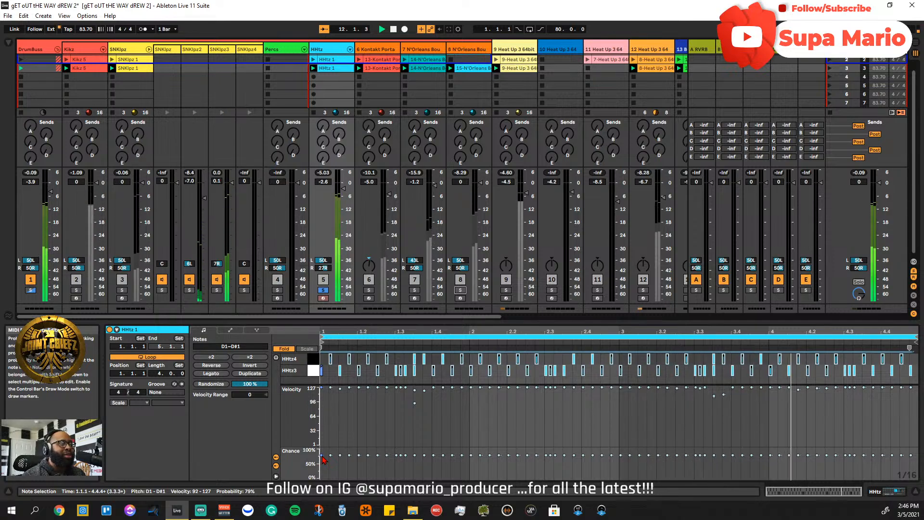
- Set the selected hi-hat notes' chance to 100% and solo N'Orleans tracks 7 and 8, Kikz and SNKIpz again
left_click_drag(324, 458, 324, 452)
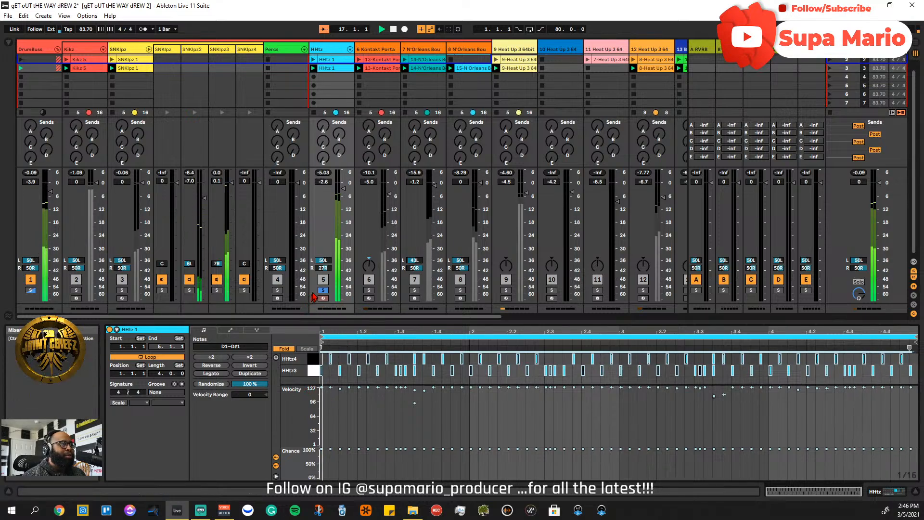
left_click(415, 289)
left_click(460, 290)
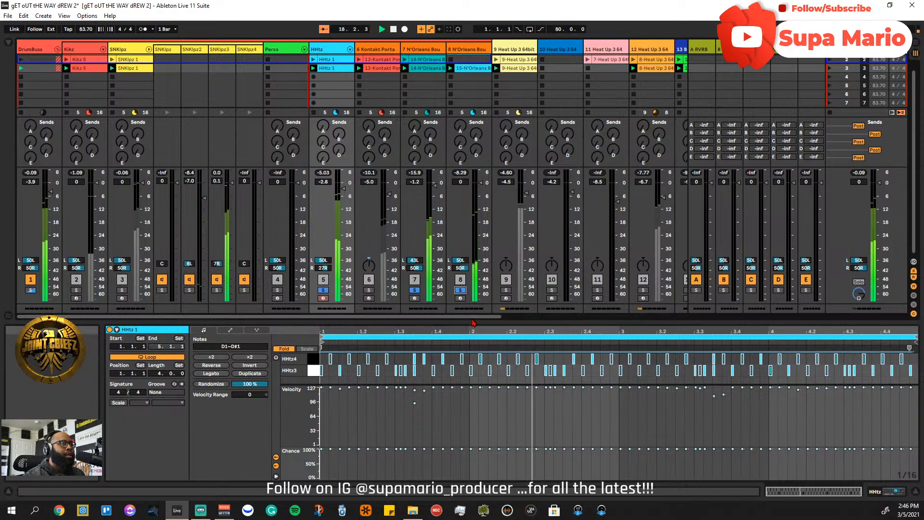
left_click(76, 289)
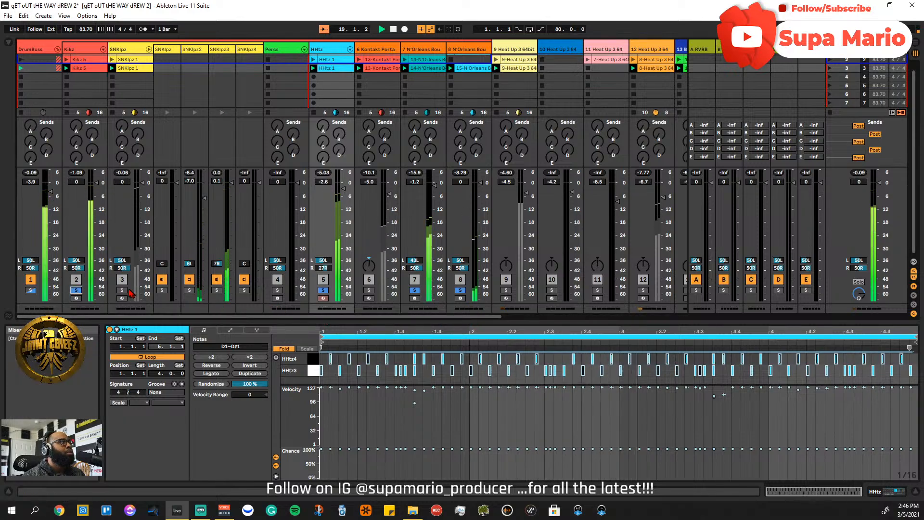
left_click(121, 290)
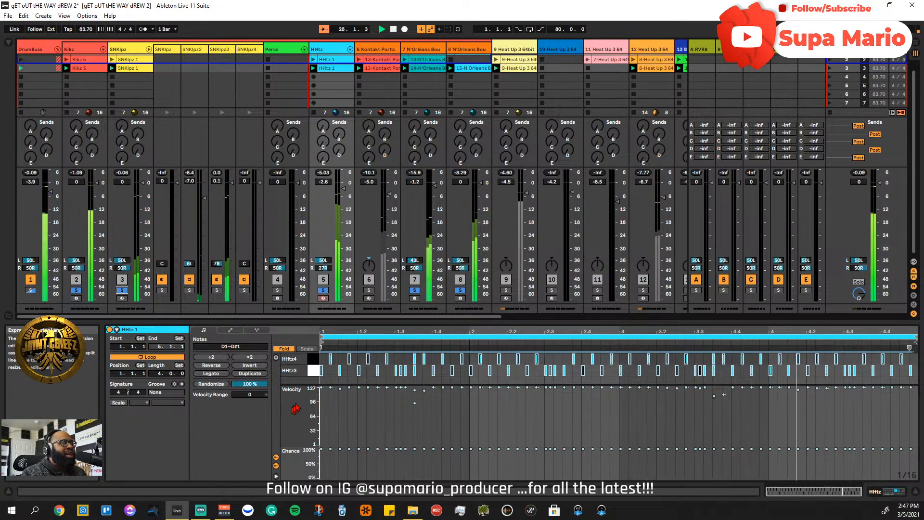
- Set the selected HHtz 1 notes' velocity range to -14 and play the drums with track 6, Kontakt Portable, also soloed
left_click_drag(244, 396, 244, 416)
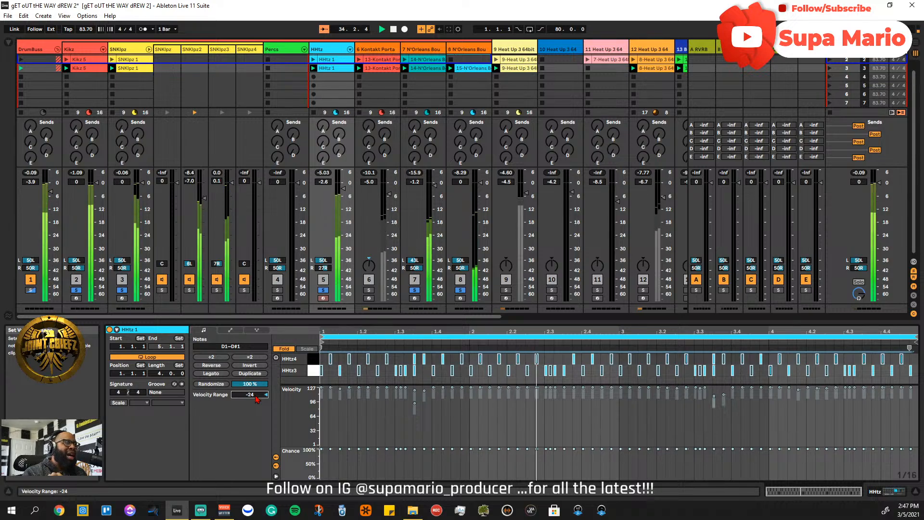
left_click_drag(257, 398, 256, 393)
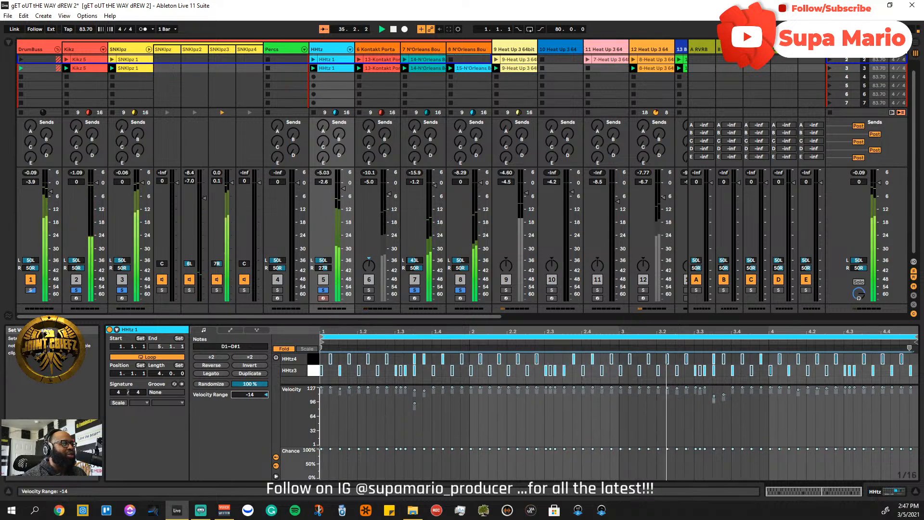
left_click(369, 290)
key("space")
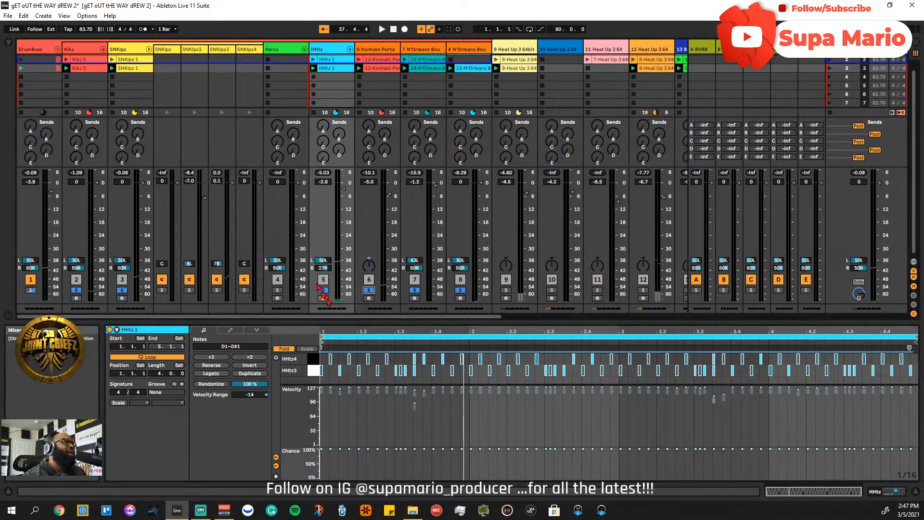
left_click(323, 297)
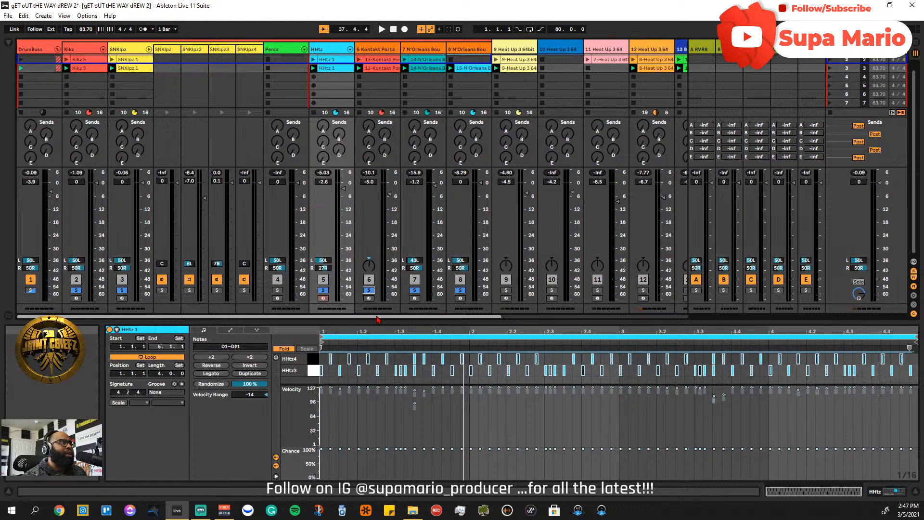
key("space")
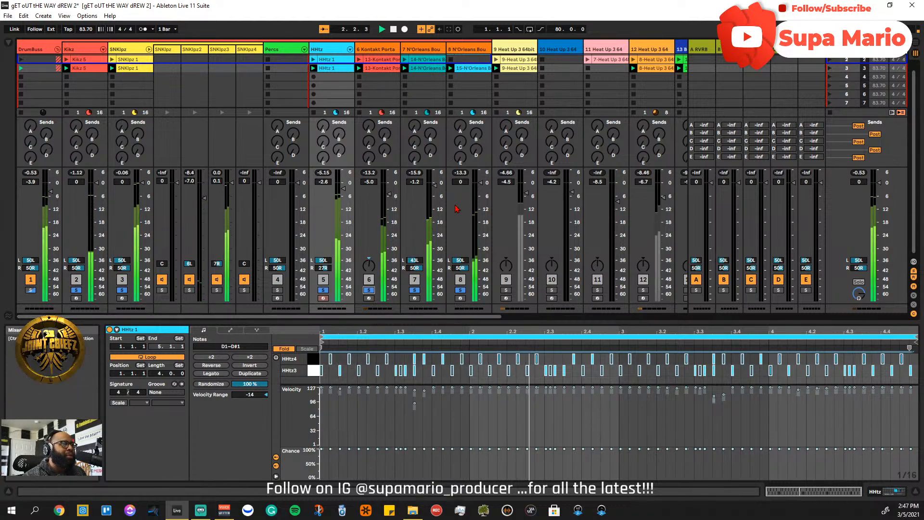
- Show the third-scene 13-Kontakt Portable clip and select all of its notes
left_click(380, 70)
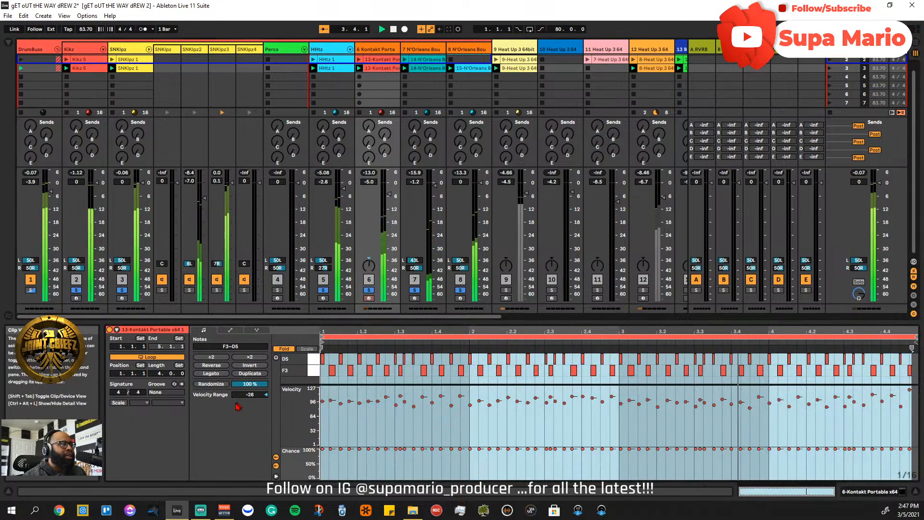
left_click_drag(321, 331, 910, 331)
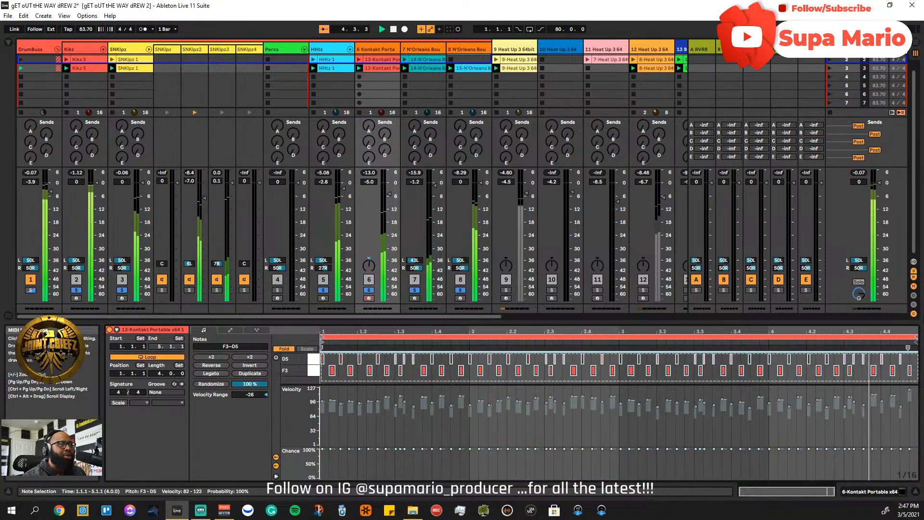
left_click(341, 395)
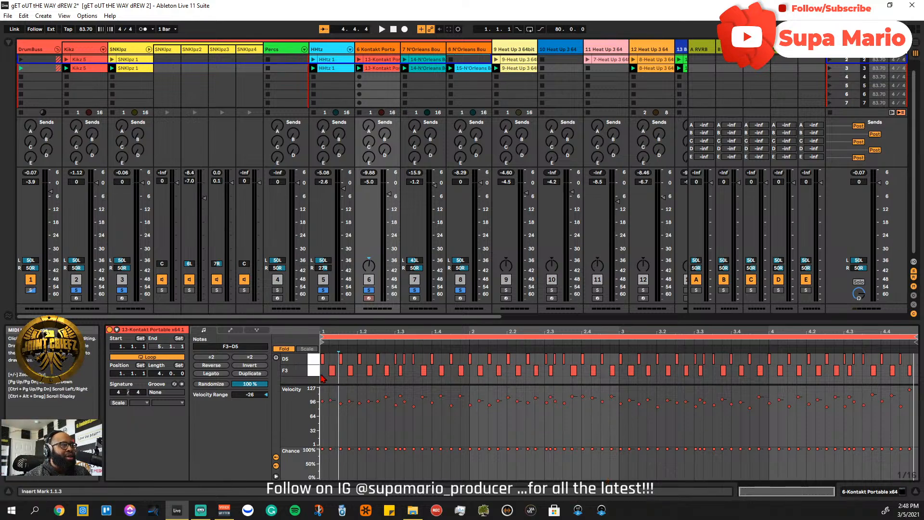
left_click_drag(322, 378, 917, 354)
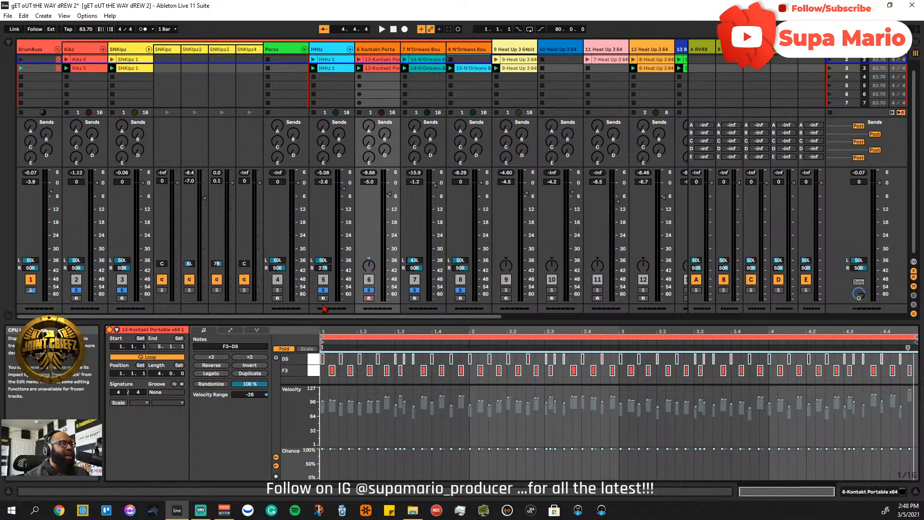
- Unsolo HHtz and N'Orleans tracks 7 and 8 while playing, leaving track 6 soloed with Kikz and SNKIpz
left_click(323, 290)
key("space")
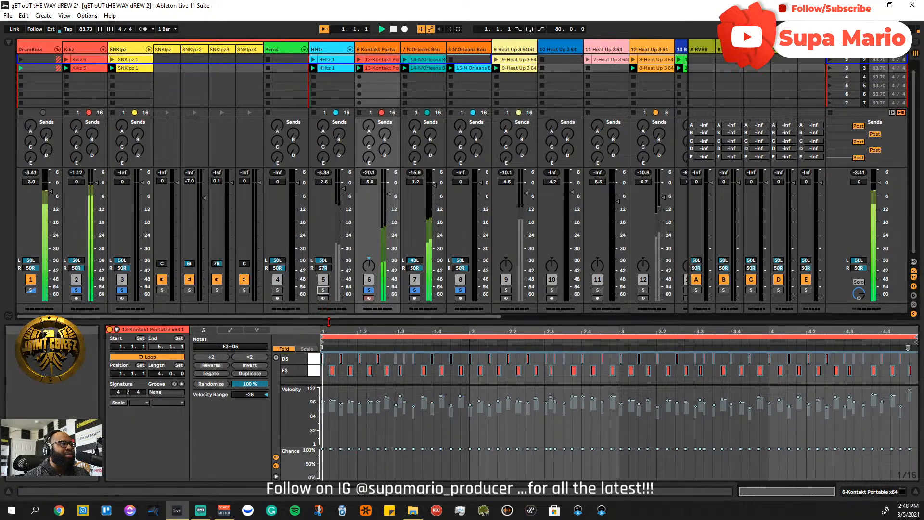
left_click(416, 290)
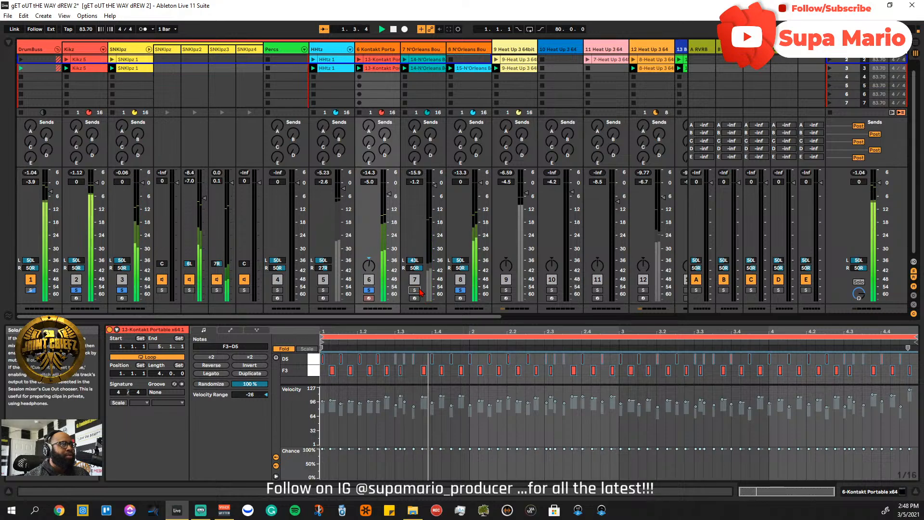
left_click(463, 290)
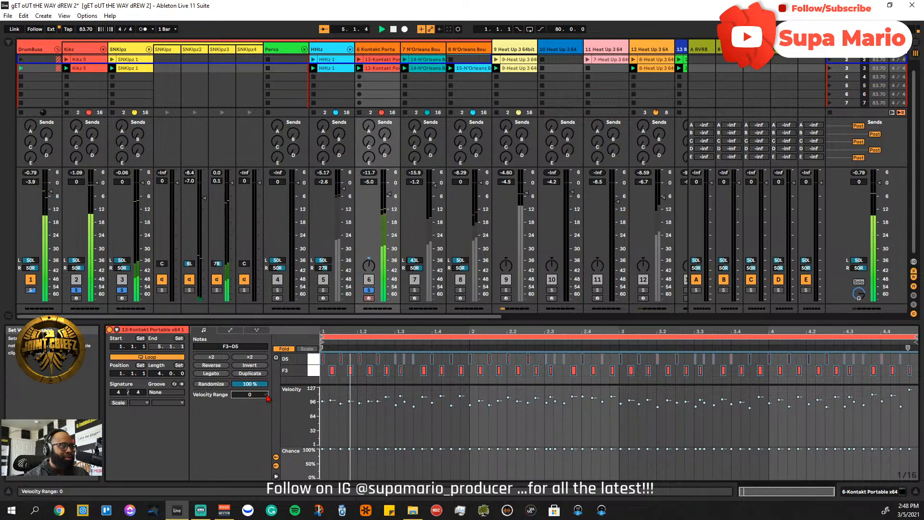
- Set the velocity range of the selected Kontakt notes to -26 and play them with HHtz soloed
mouse_move(267, 397)
left_mouse_down()
mouse_move(267, 420)
mouse_move(255, 397)
left_mouse_up()
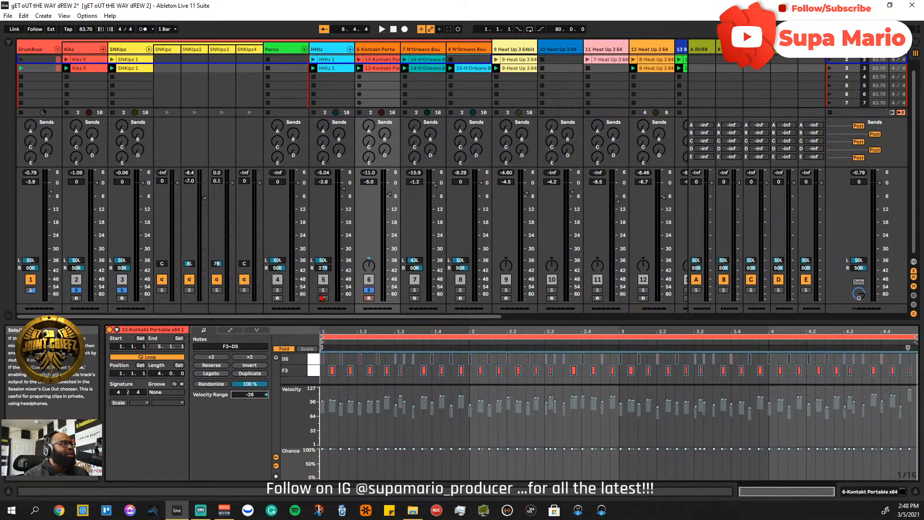
left_click(323, 290)
key("space")
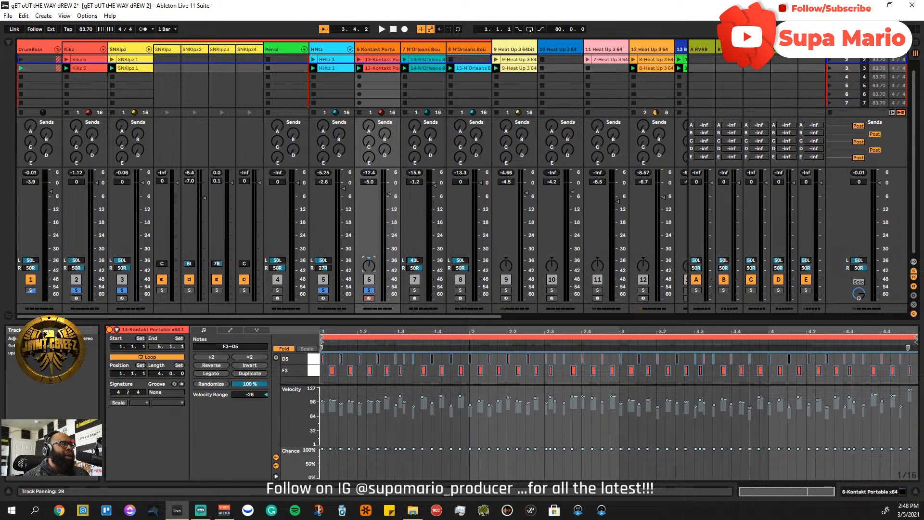
right_click(369, 265)
key("Escape")
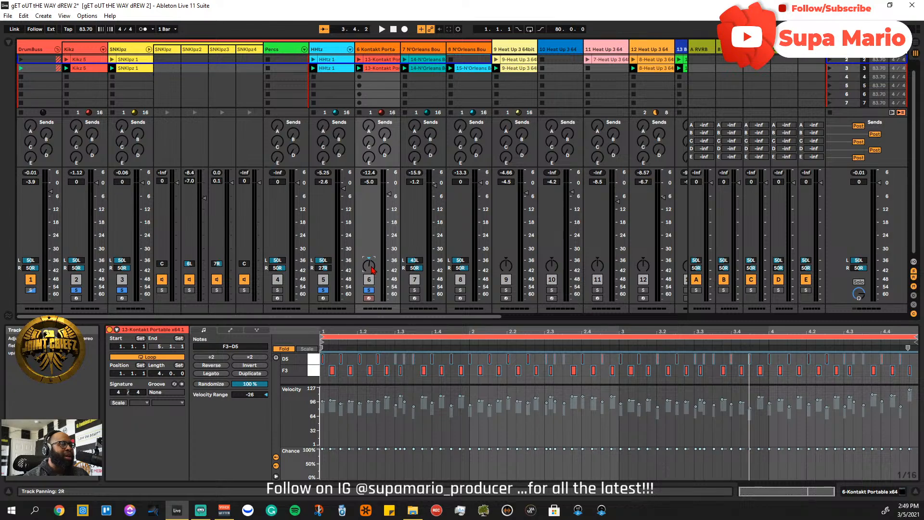
right_click(372, 268)
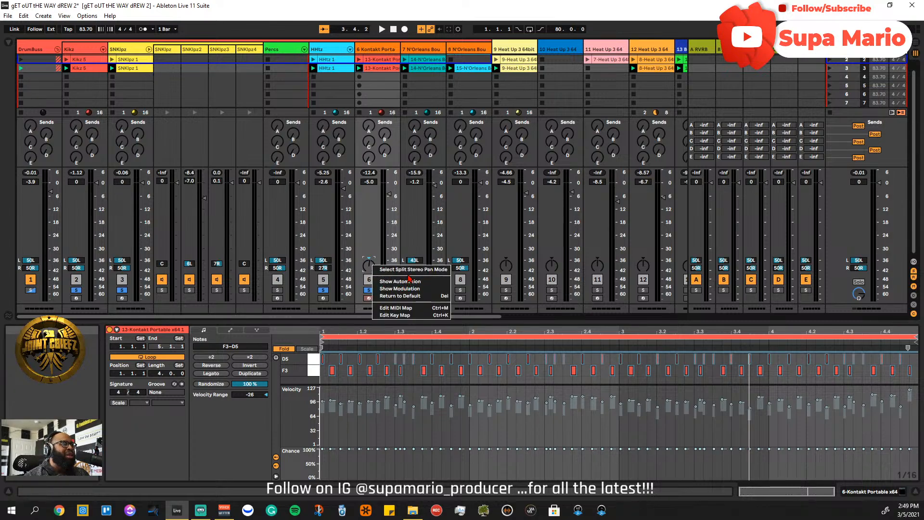
left_click(383, 217)
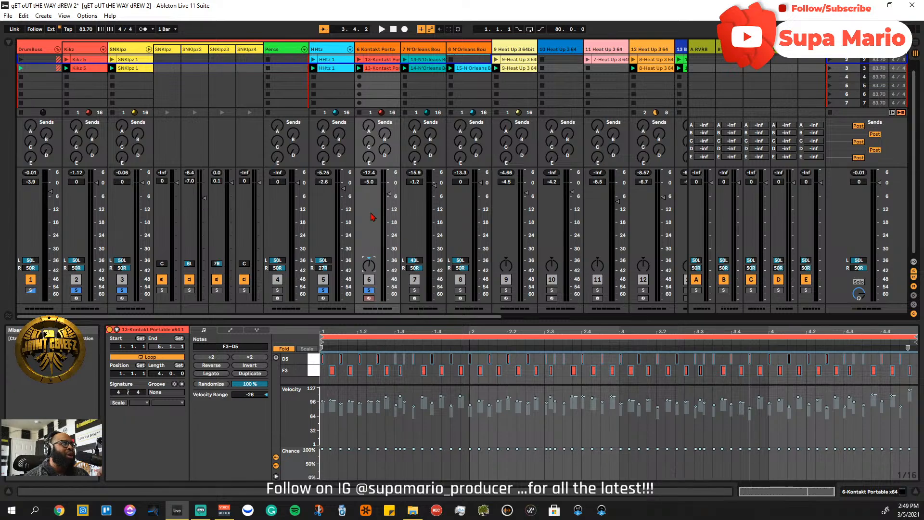
- Inspect the Shakers instrument loaded in Kontakt Portable on track 6, and close its window
left_click(386, 53)
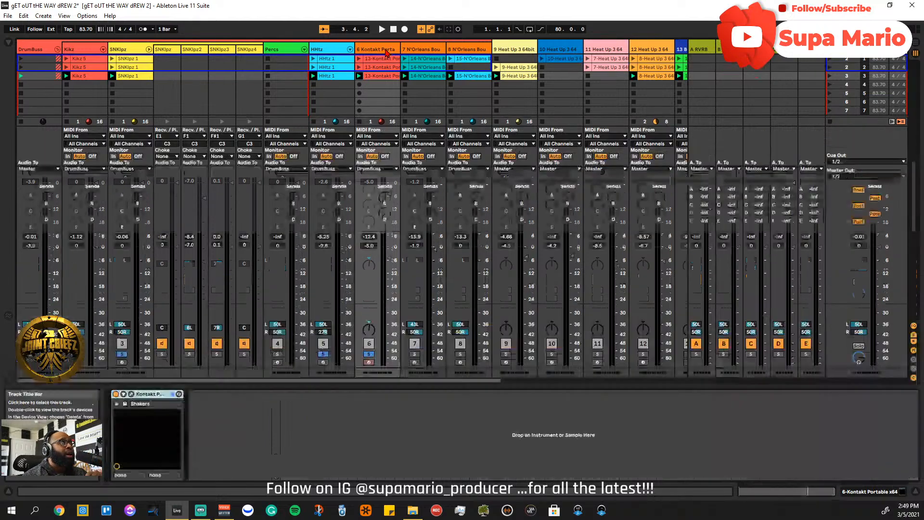
left_click(131, 394)
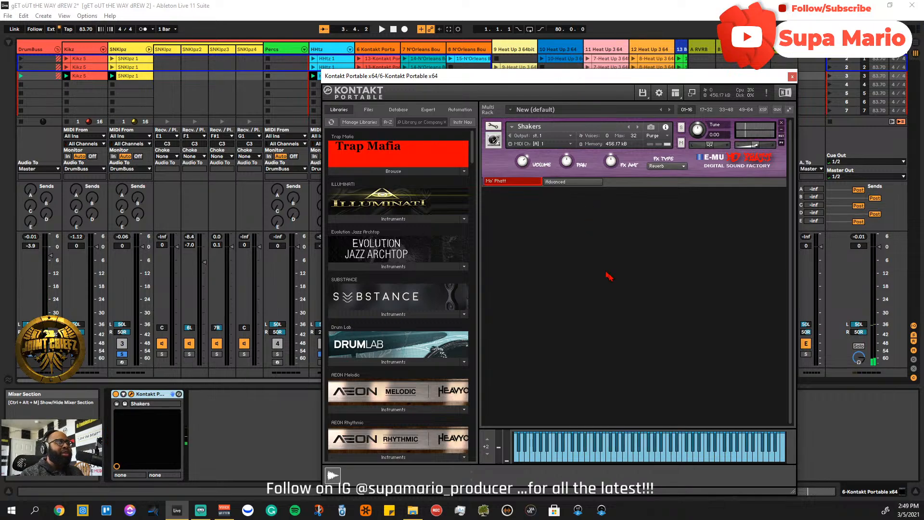
left_click(791, 76)
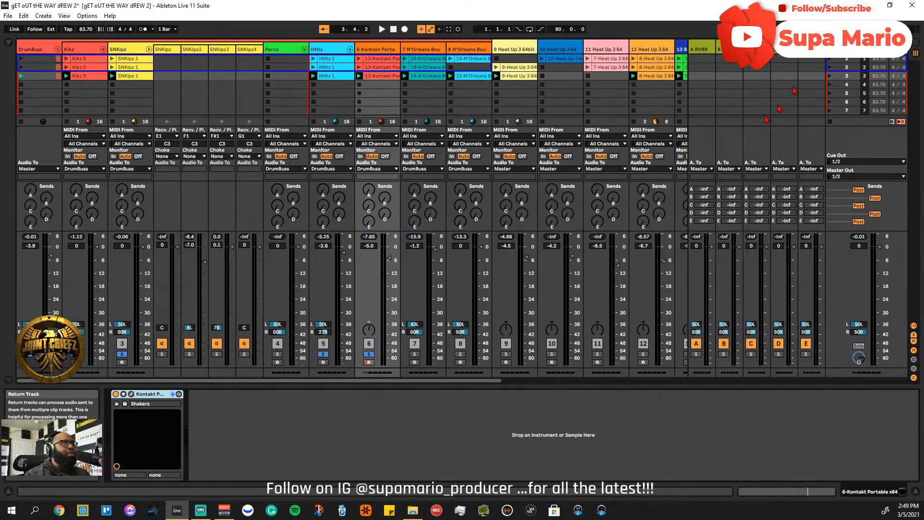
- Switch track 6, Kontakt Portable, to split stereo pan mode
right_click(371, 330)
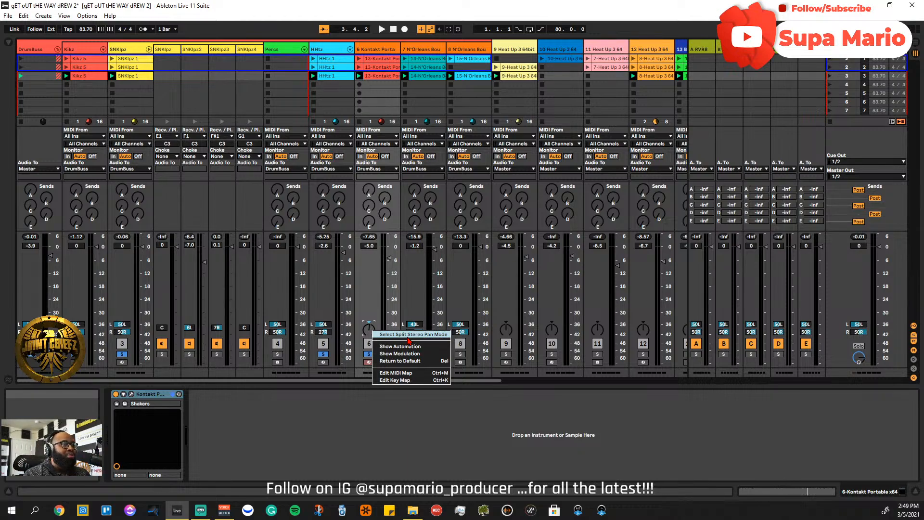
left_click(374, 294)
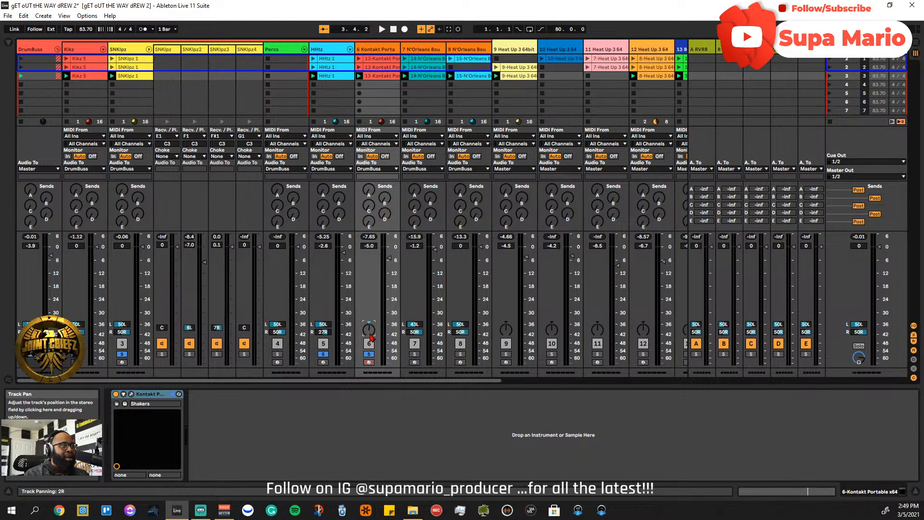
right_click(371, 336)
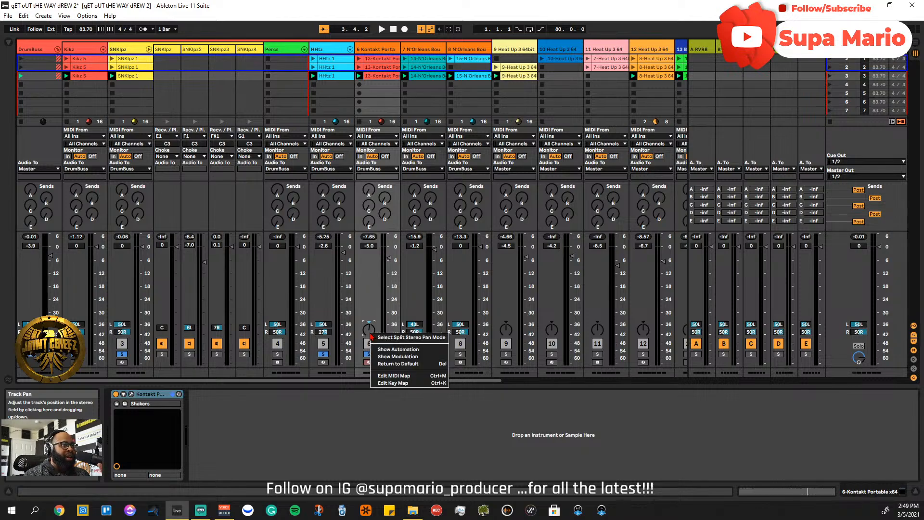
left_click(422, 338)
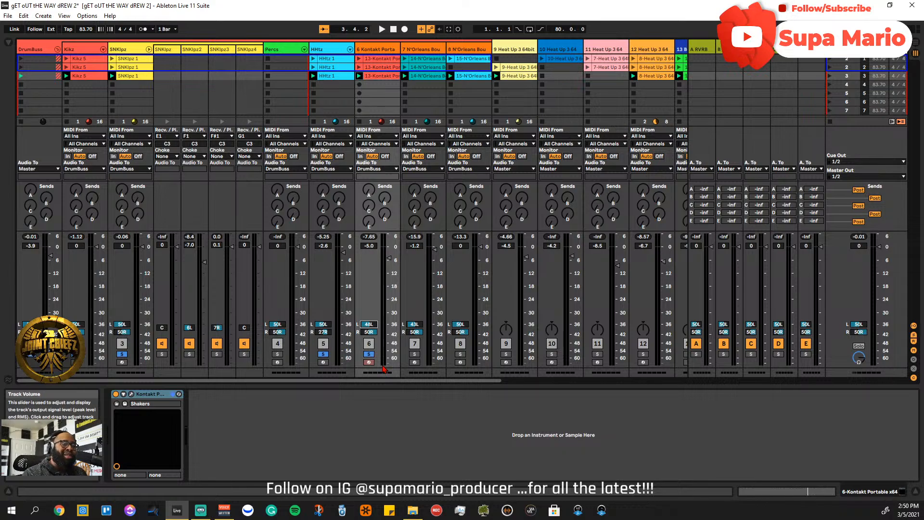
- Set the left split stereo pan of track 6 to 28L while the drums play, and stop playback
key("space")
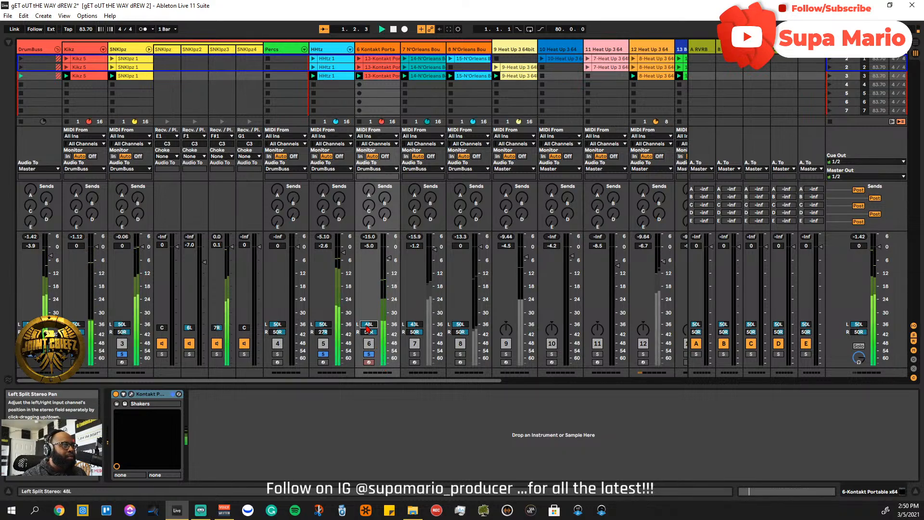
left_click_drag(368, 324, 368, 313)
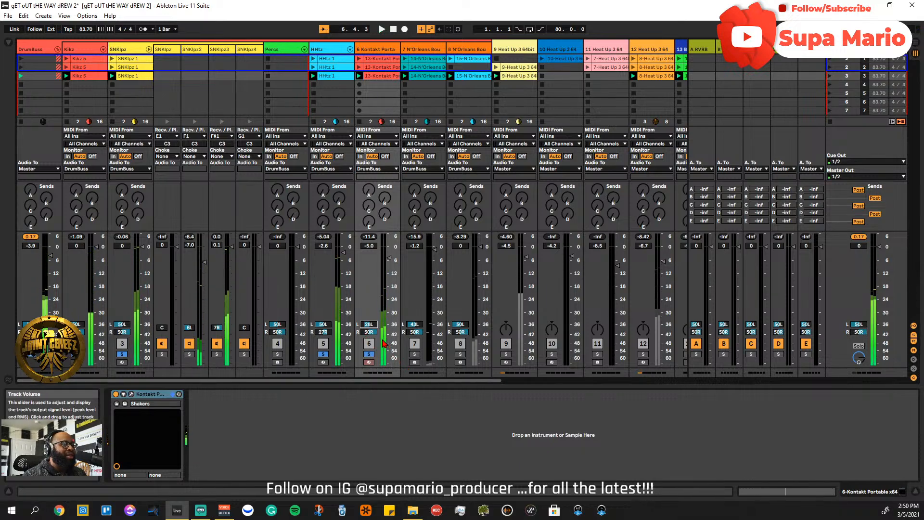
key("space")
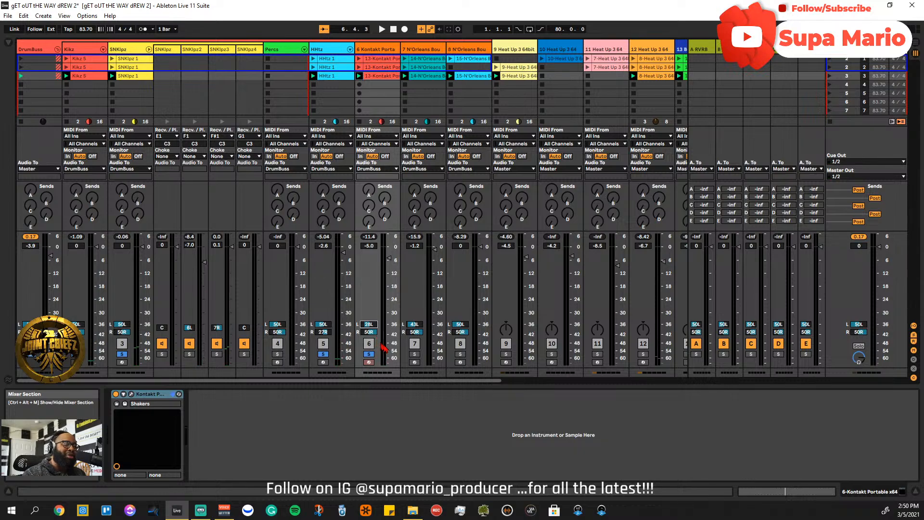
- Restart playback and add N'Orleans tracks 7 and 8 to the soloed drums
key("space")
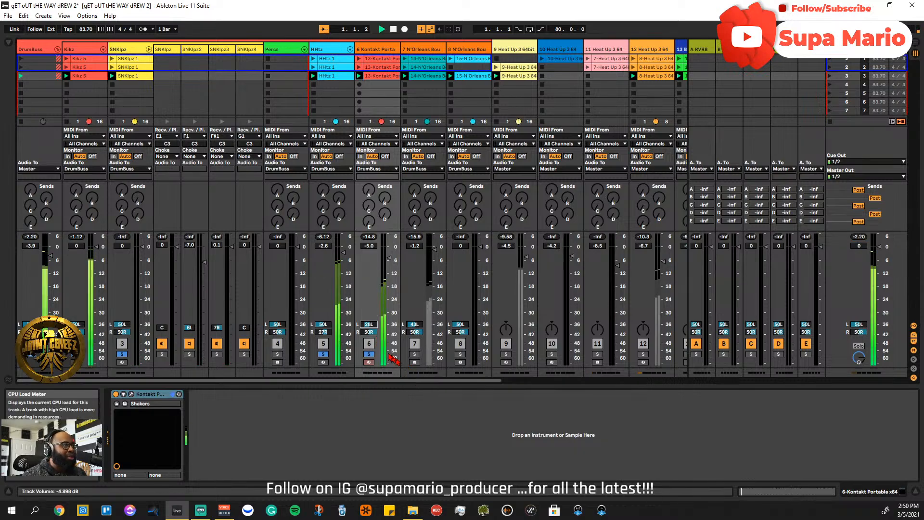
left_click(414, 355)
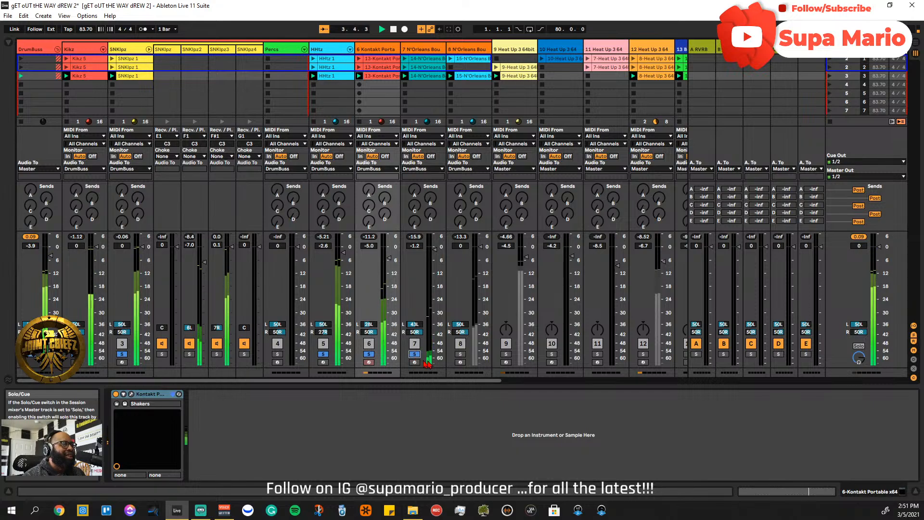
left_click(460, 354)
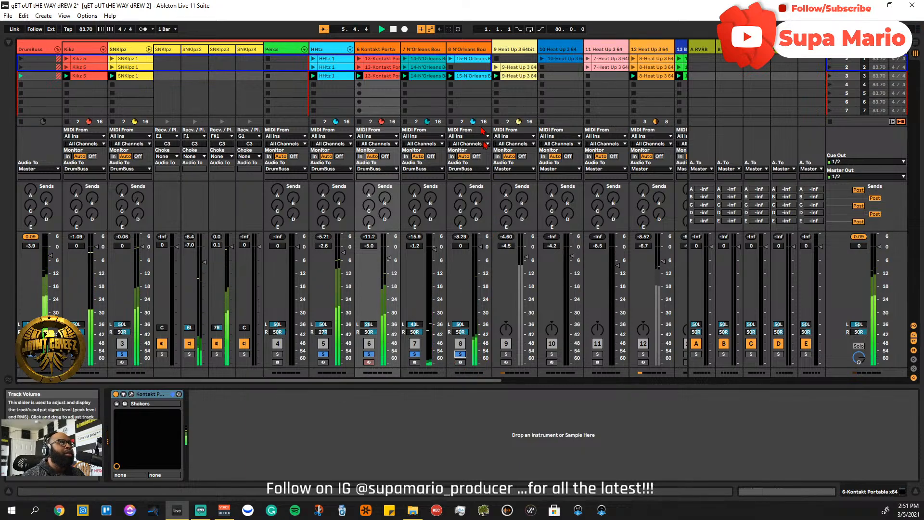
- Inspect the N'Orleans Bounce drum kit plug-in on track 8, and close its window
left_click(471, 49)
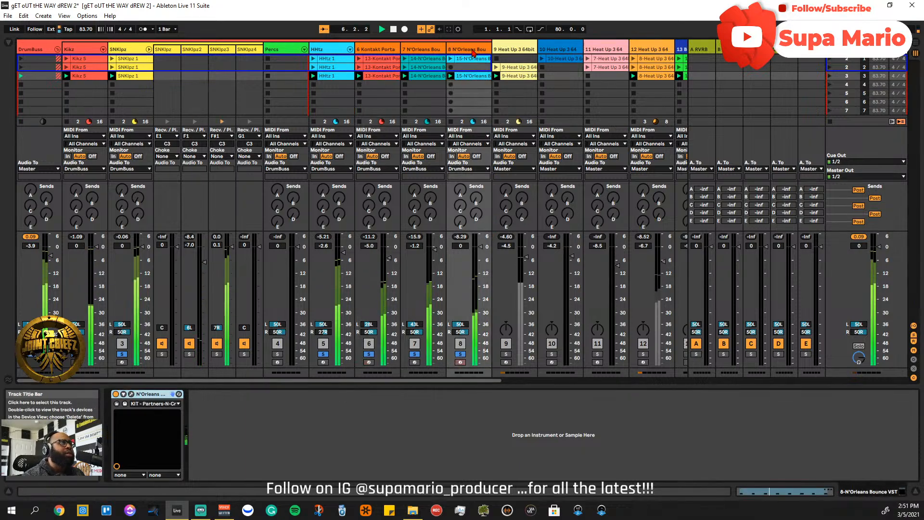
left_click(131, 394)
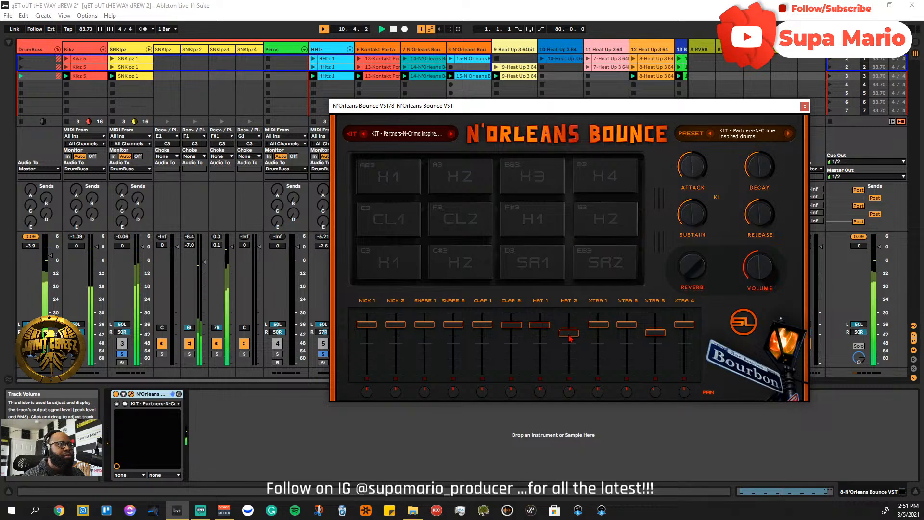
left_click(803, 108)
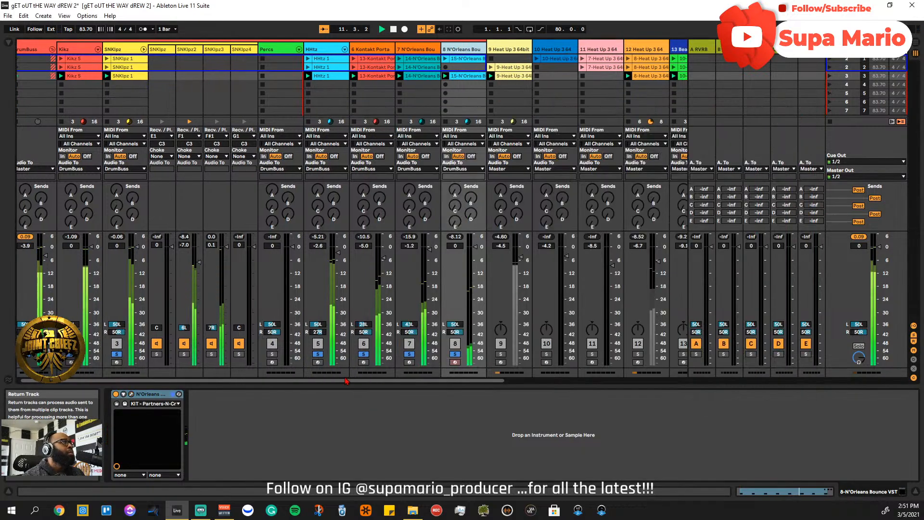
- Solo track 16, the hook sample, along with the soloed drum tracks
left_click_drag(318, 380, 481, 380)
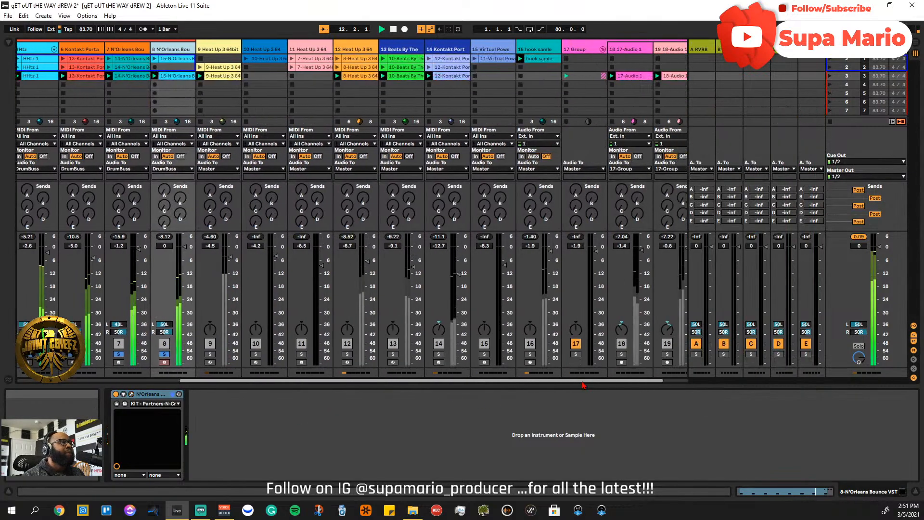
left_click(530, 354)
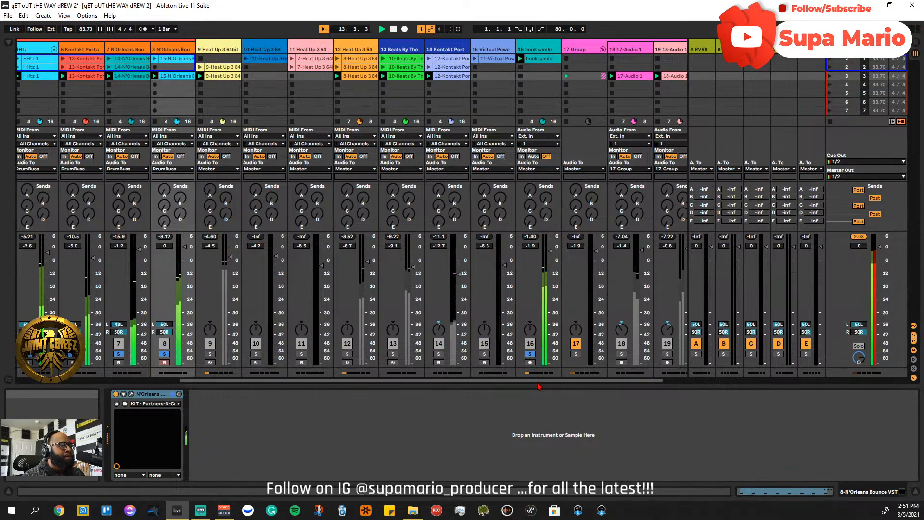
- Stop playback, solo Heat Up 3 track 9 along with the soloed drum tracks, and restart playback
left_click_drag(541, 381, 451, 393)
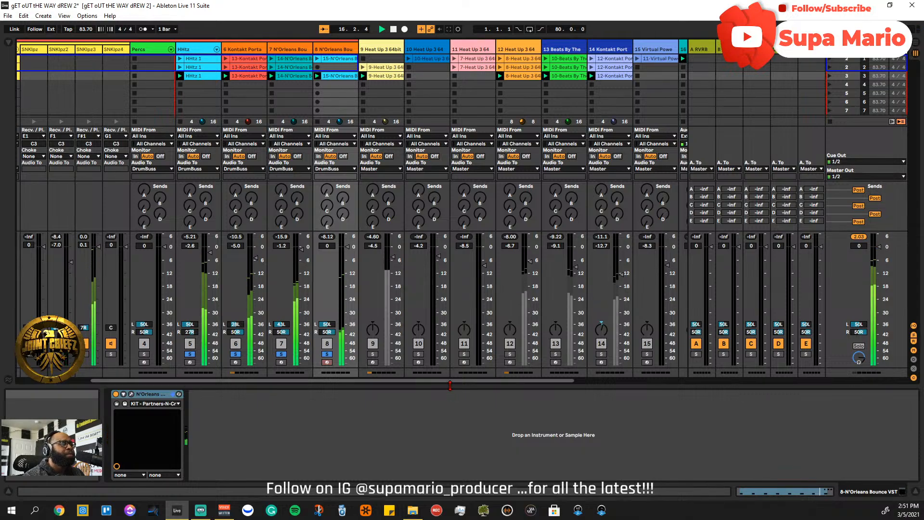
key("space")
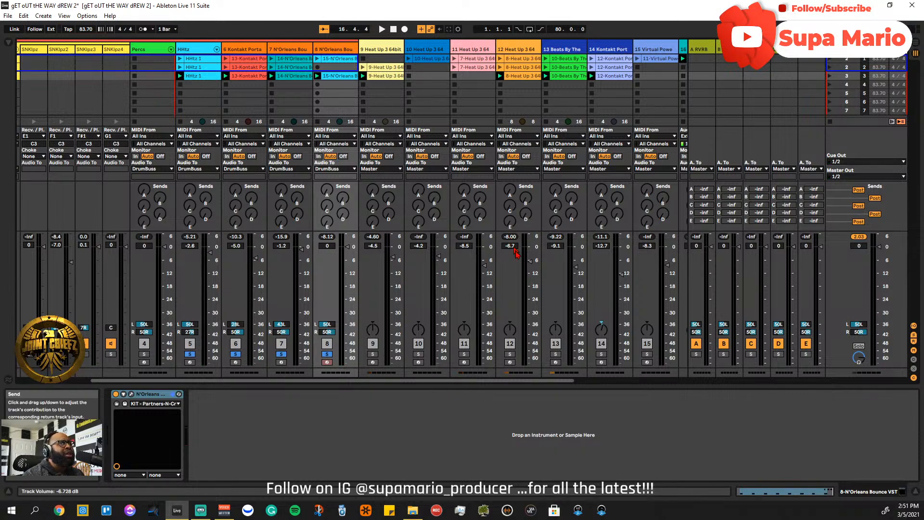
left_click(445, 51)
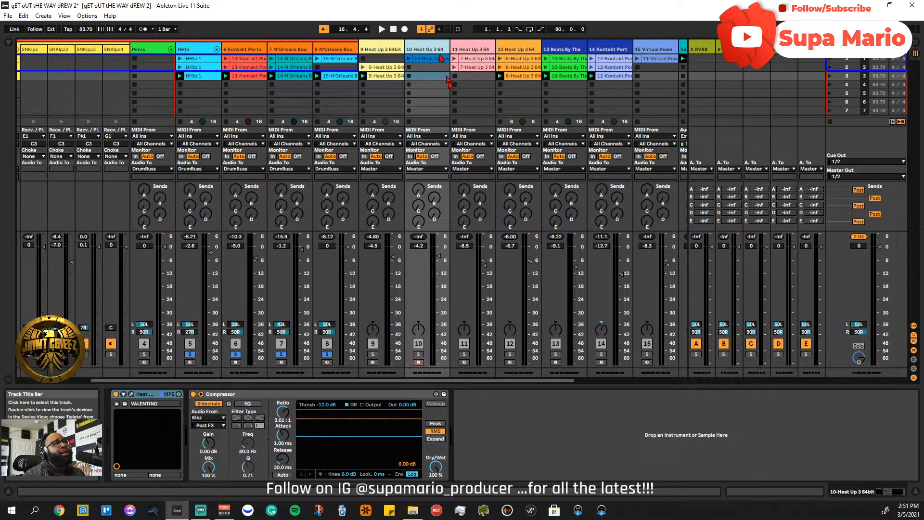
left_click(380, 50)
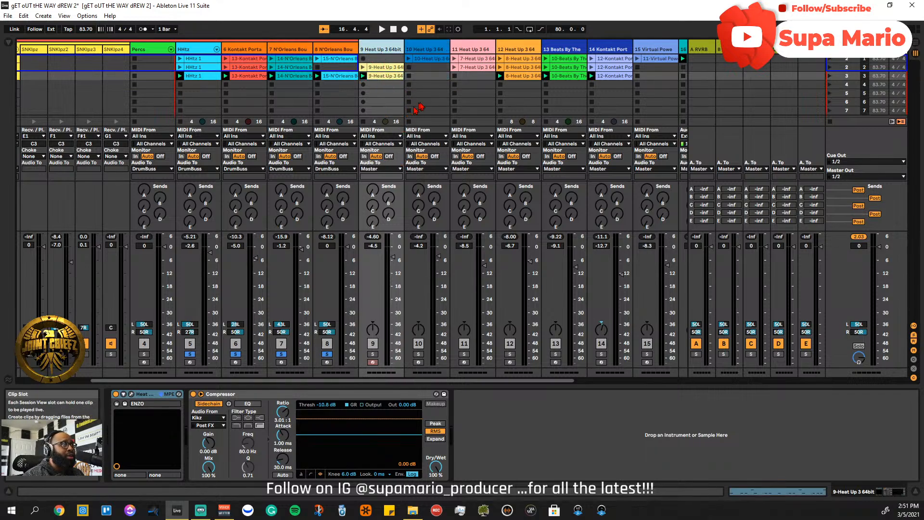
left_click(437, 60)
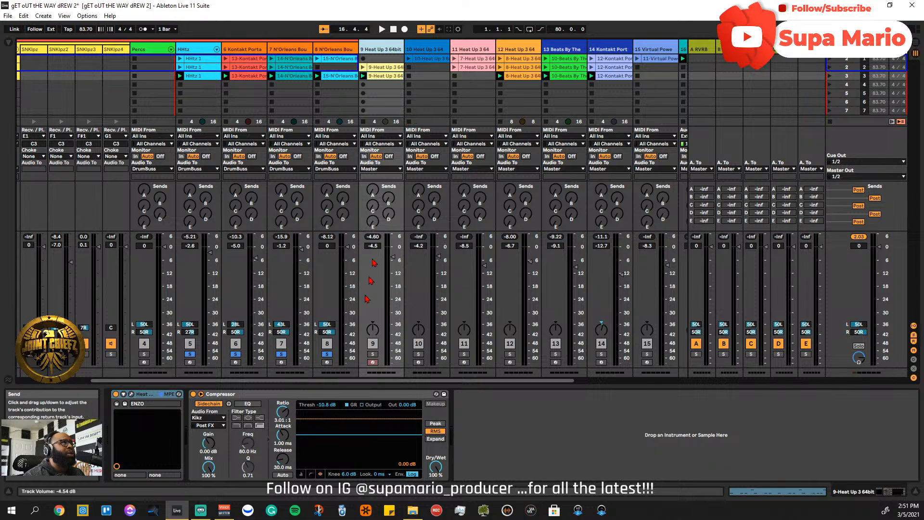
left_click(371, 354)
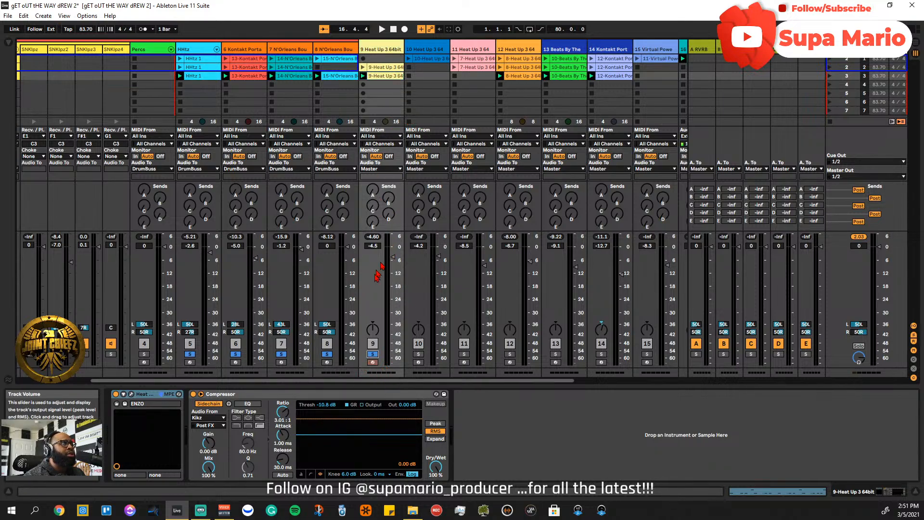
key("space")
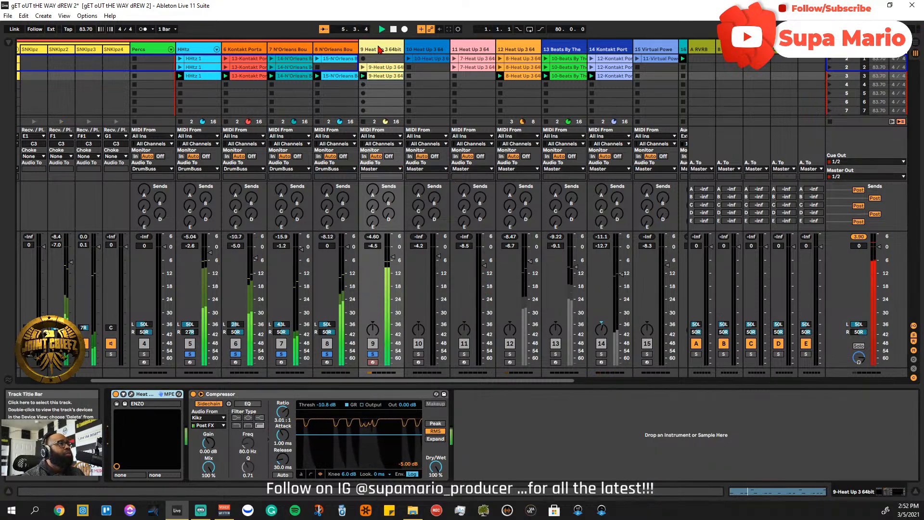
- Switch track 9's Compressor to its transfer curve view, and set the knee to 0.0 dB with playback stopped
left_click(311, 474)
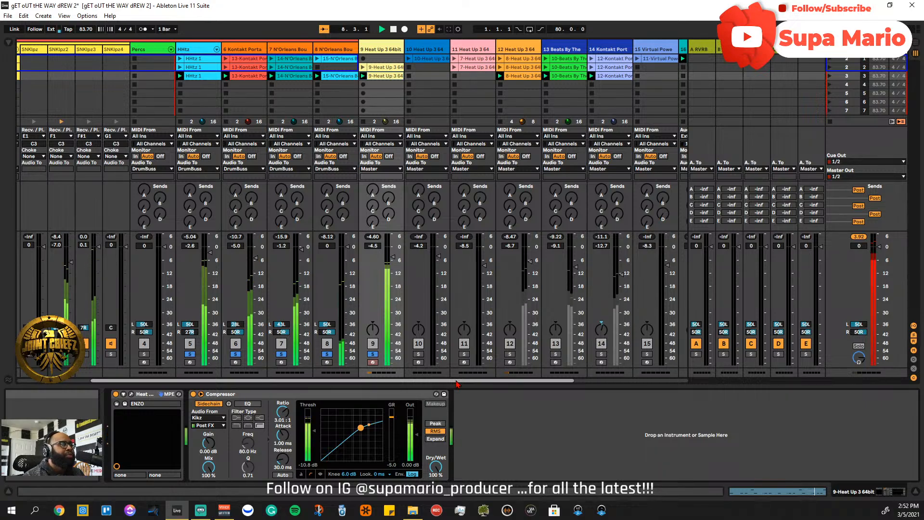
left_click_drag(456, 383, 541, 383)
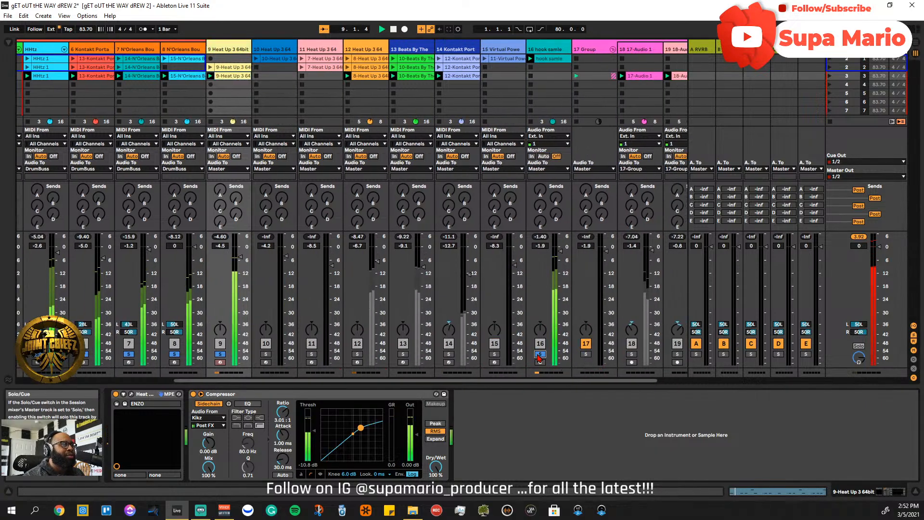
scroll(407, 235, "left", 4)
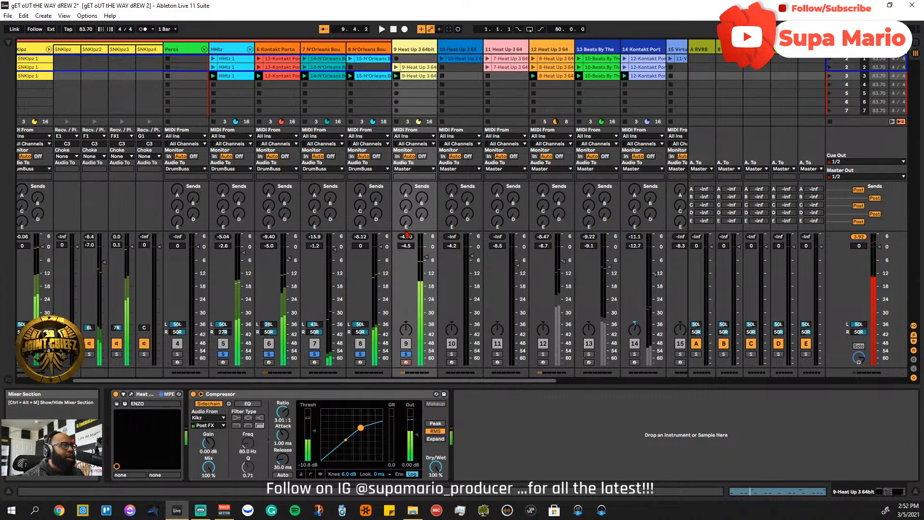
key("space")
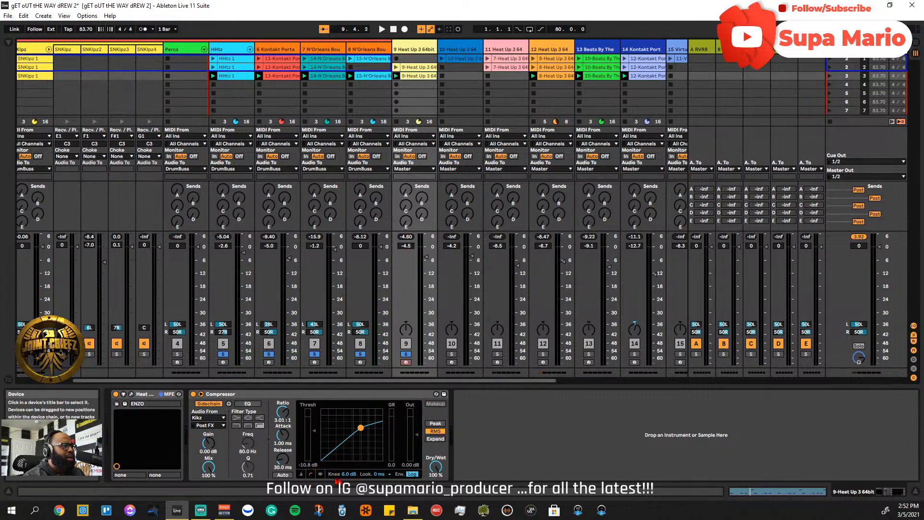
left_click_drag(346, 475, 346, 486)
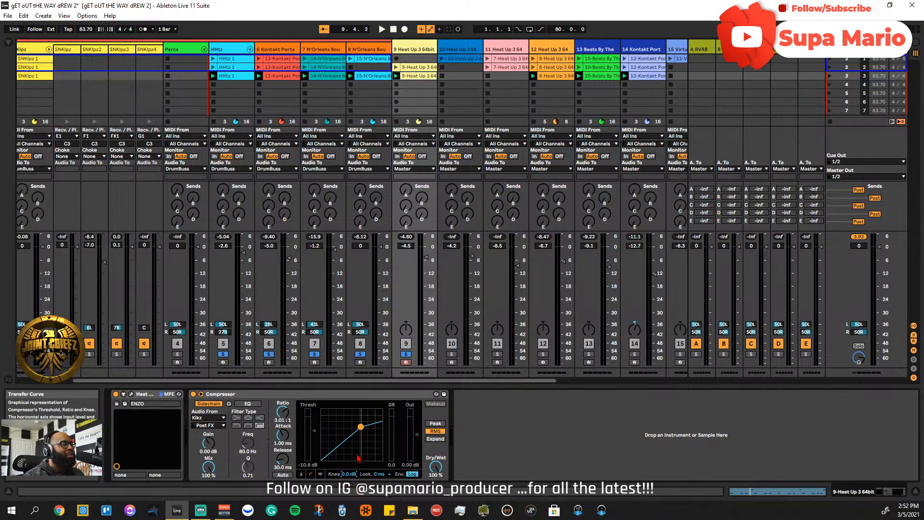
- Restart playback and inspect the ENZO preset in track 9's Heat Up 3 plug-in, and close its window
key("space")
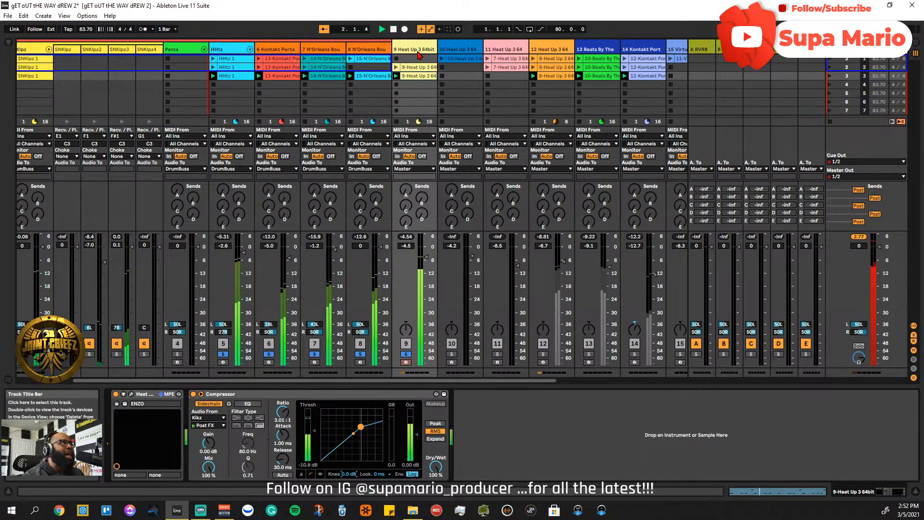
left_click(130, 397)
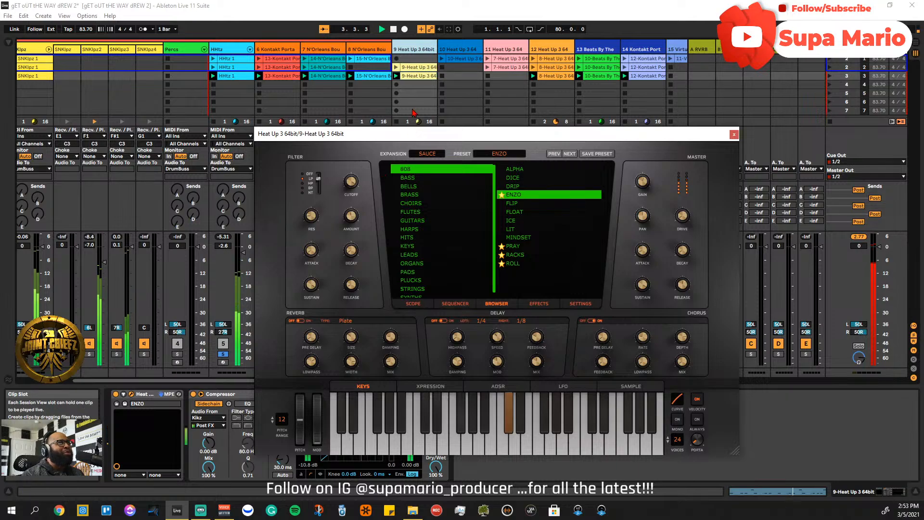
left_click_drag(426, 136, 393, 158)
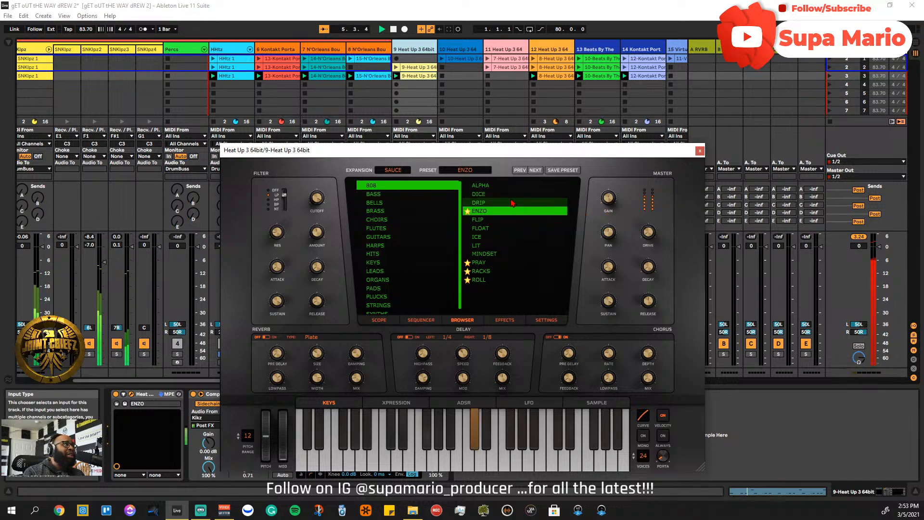
left_click(700, 151)
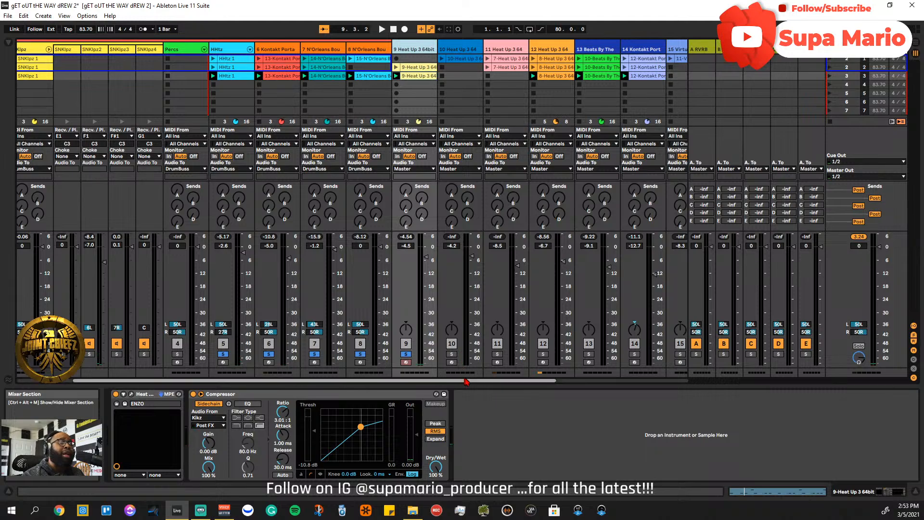
- Solo Heat Up 3 track 12, play the soloed tracks, and add track 16, the hook sample, to the solo
scroll(466, 382, "right", 2)
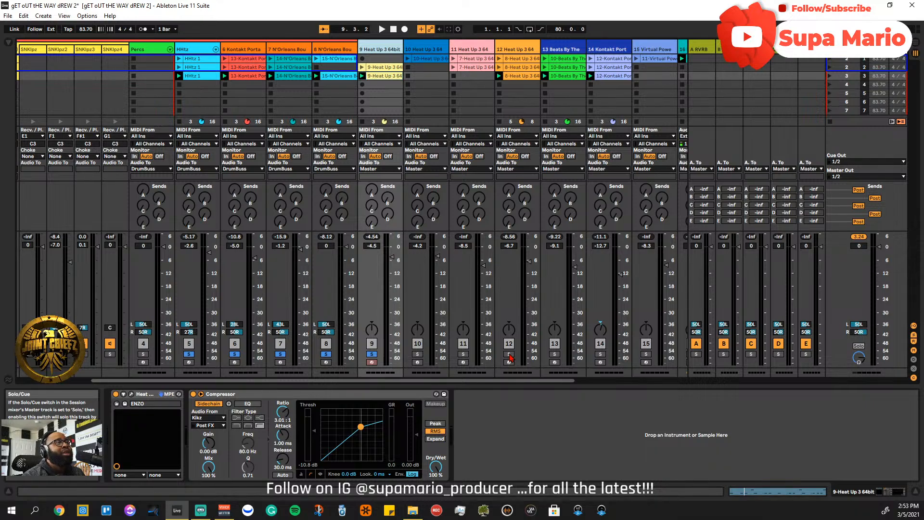
left_click(509, 355)
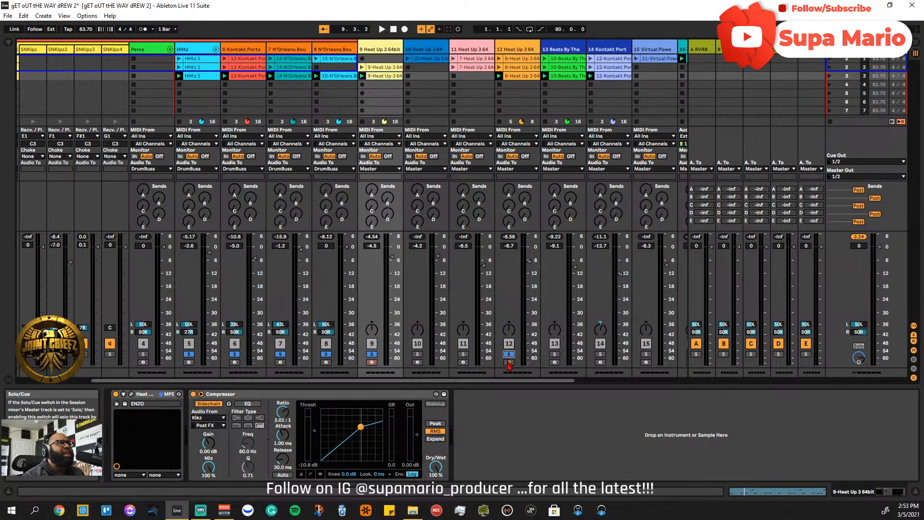
left_click_drag(511, 379, 527, 379)
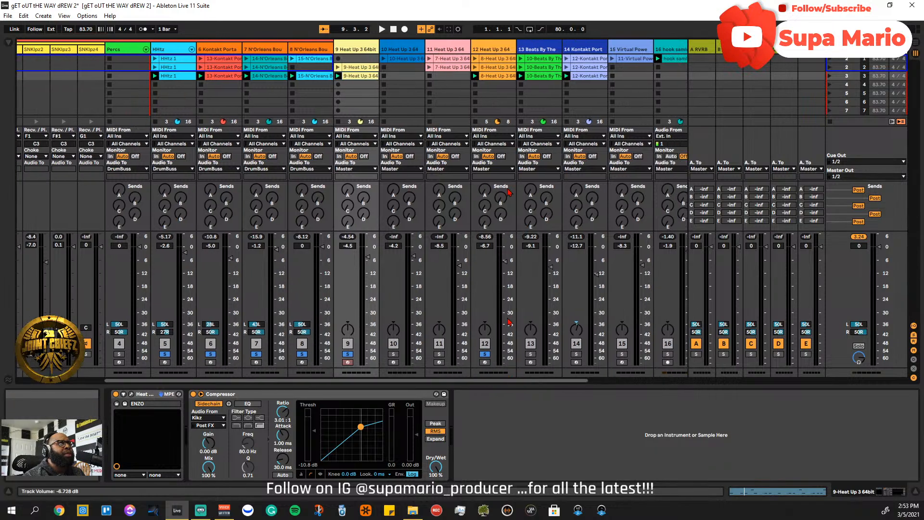
key("space")
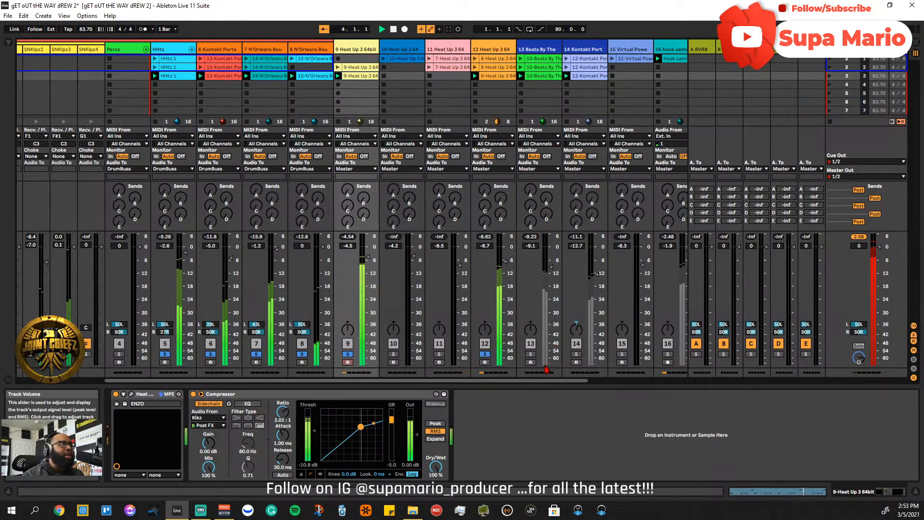
left_click_drag(545, 381, 575, 381)
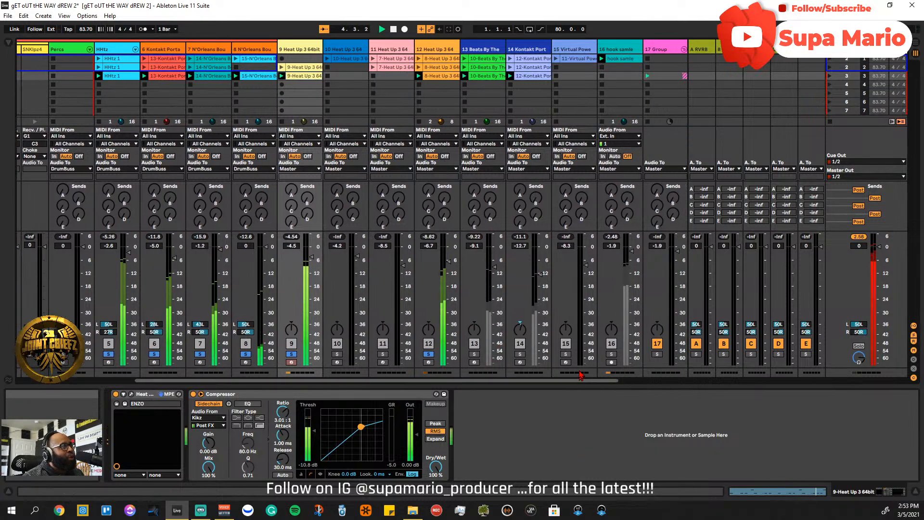
left_click(610, 355)
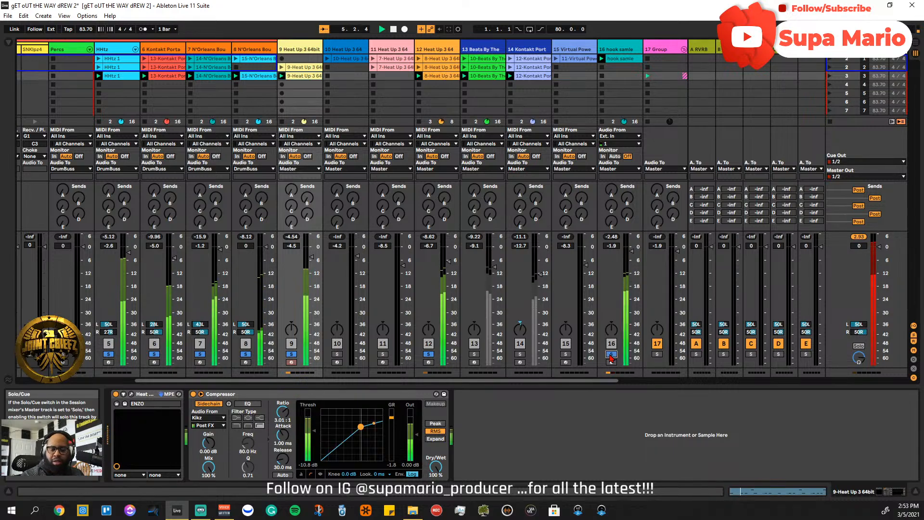
- Step the track selection from track 9 across to the 17 Group to view each track's devices, and stop playback
key("Right")
key("Right")
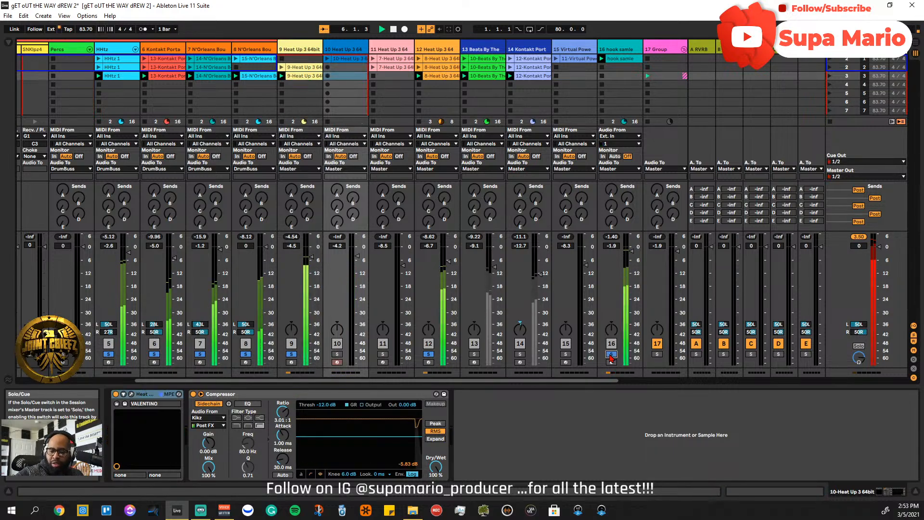
key("Right")
key("Right")
key("Right")
key("Right")
key("Right")
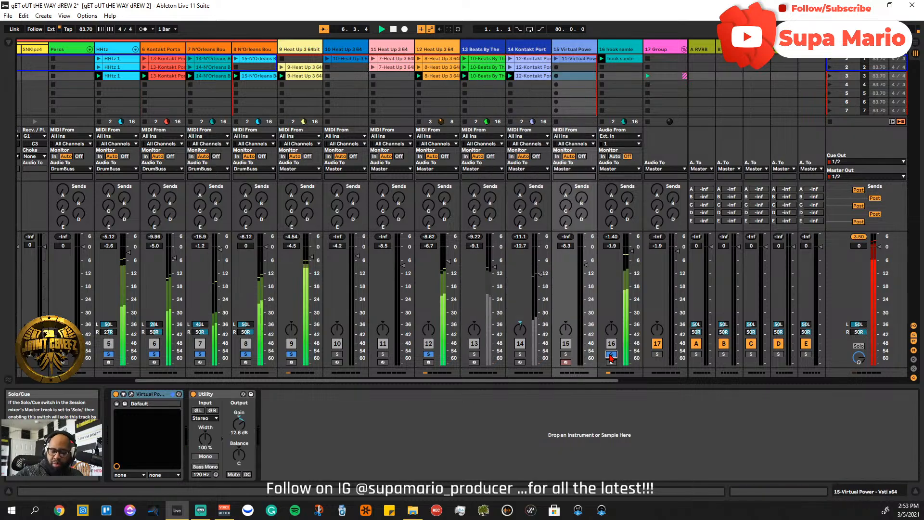
key("Right")
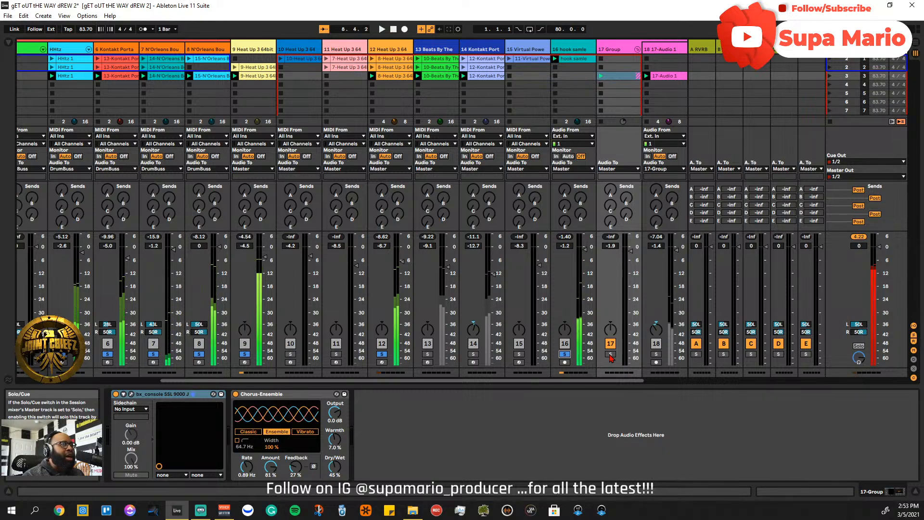
left_click_drag(617, 380, 594, 388)
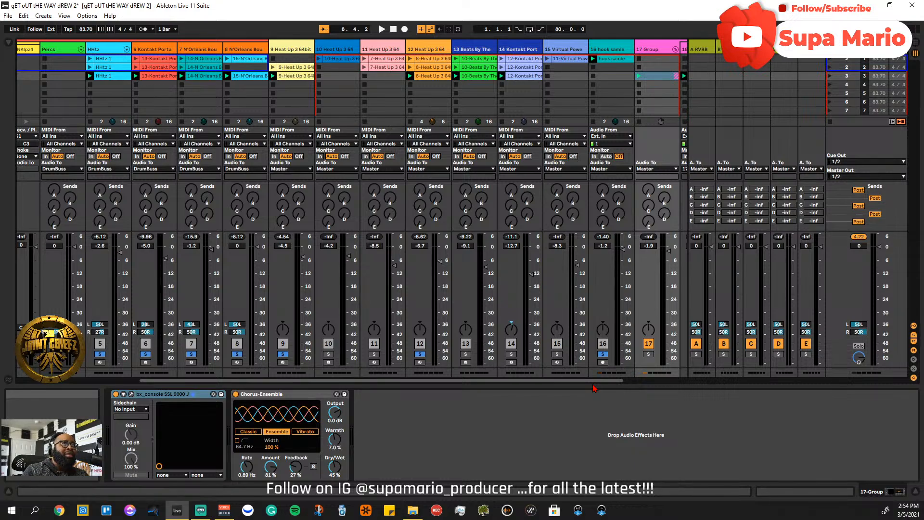
- Open the hook sample clip's waveform and play it with the soloed tracks, and stop playback and unsolo track 16
left_click(617, 61)
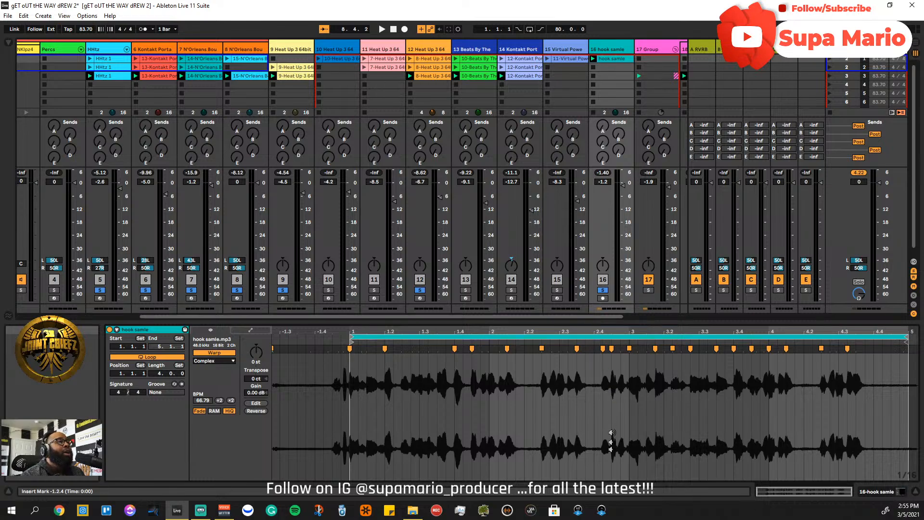
key("space")
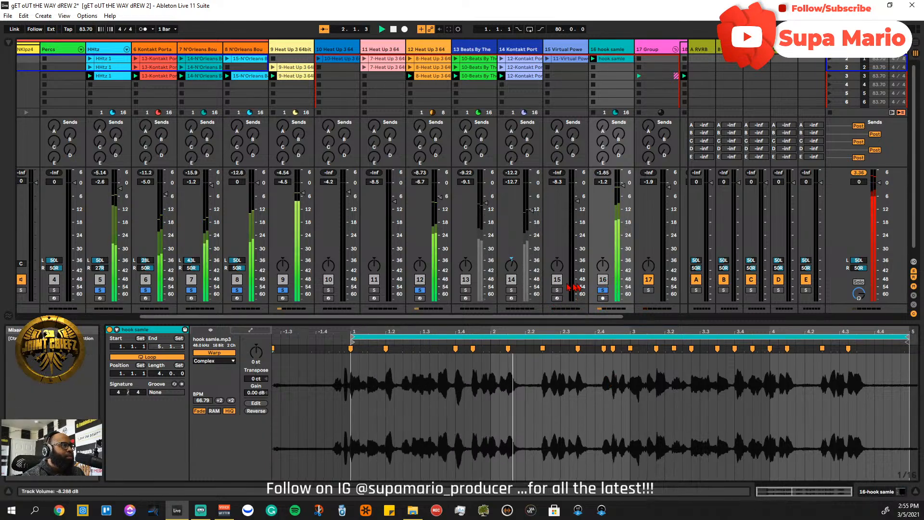
scroll(648, 317, "right", 5)
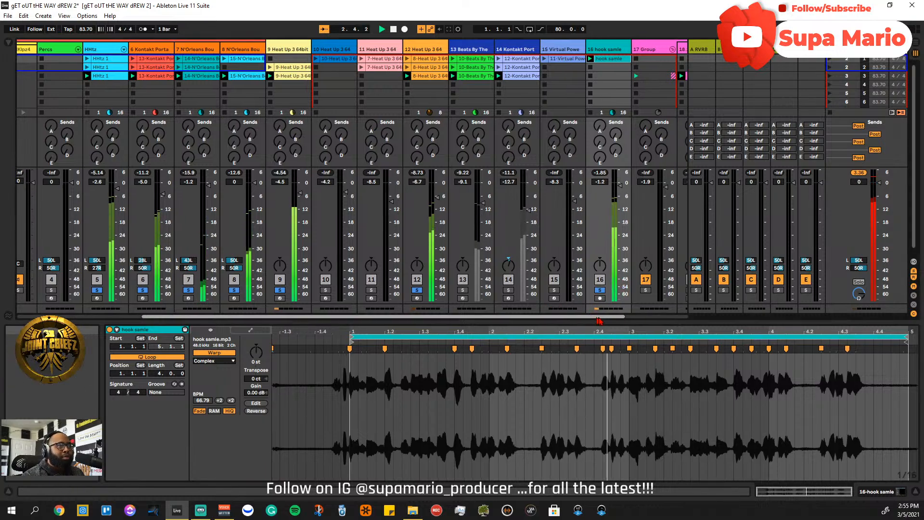
left_click_drag(648, 322, 628, 319)
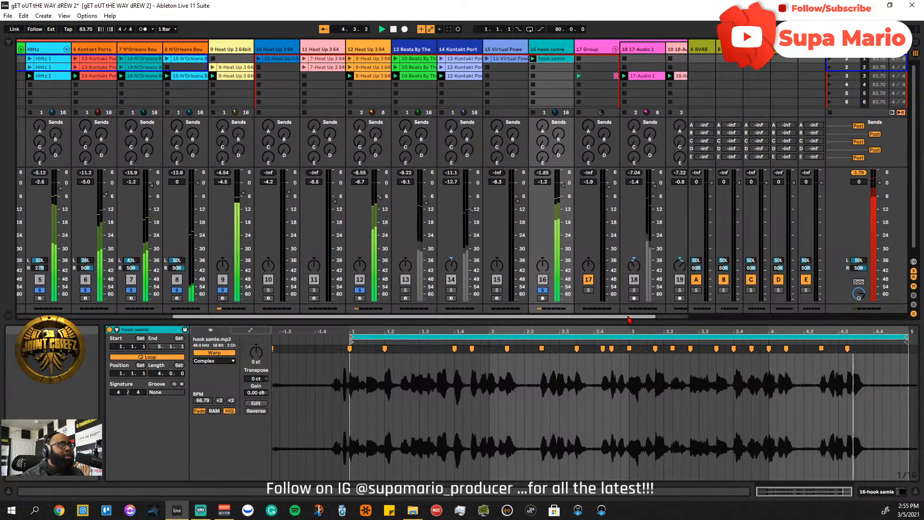
key("space")
left_click(543, 289)
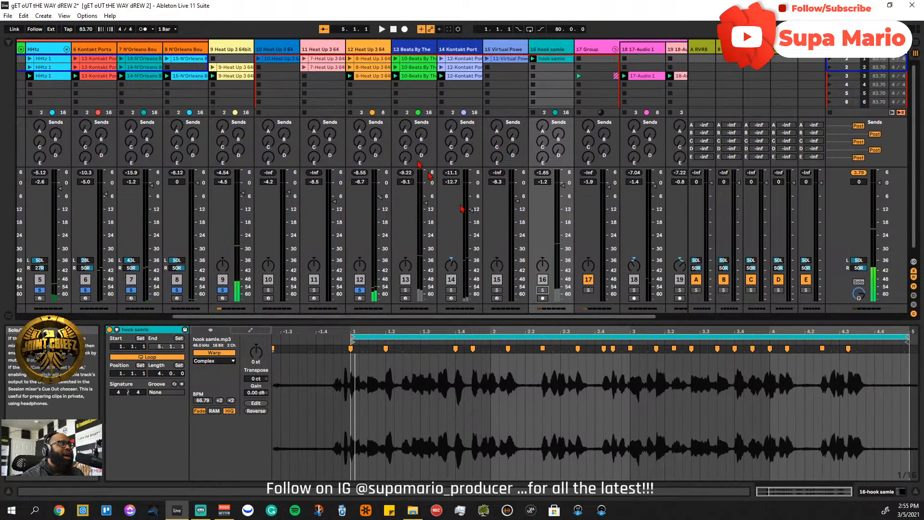
- Inspect the Beats By The Pound plug-in with its BRASS - BAND 01 preset on track 13, and close its window
left_click(425, 44)
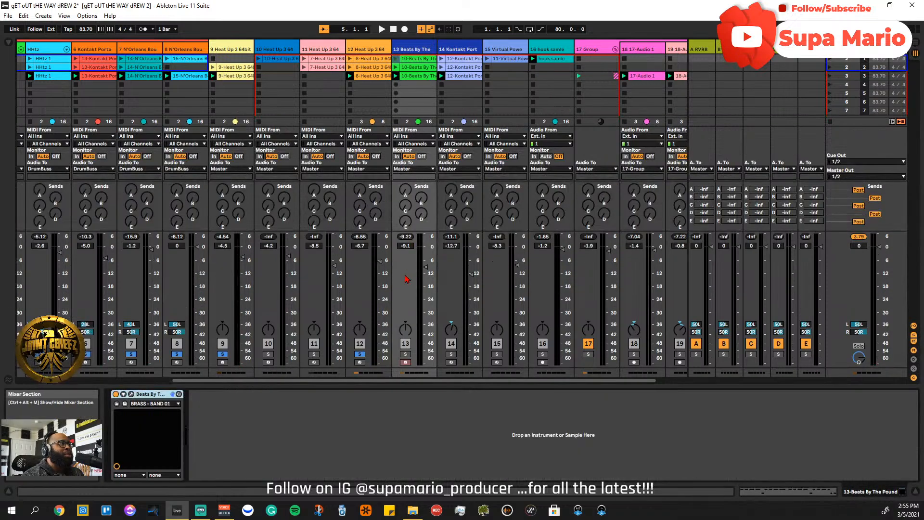
left_click(131, 394)
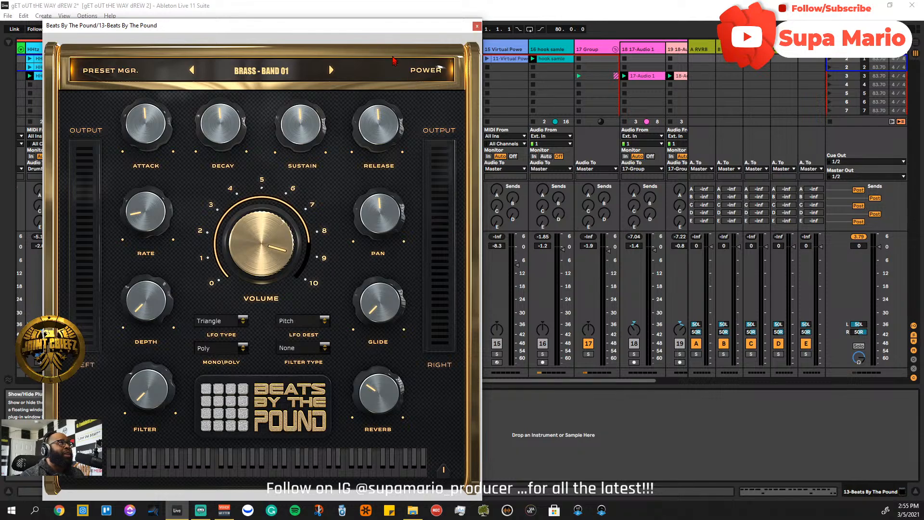
left_click_drag(375, 32, 575, 26)
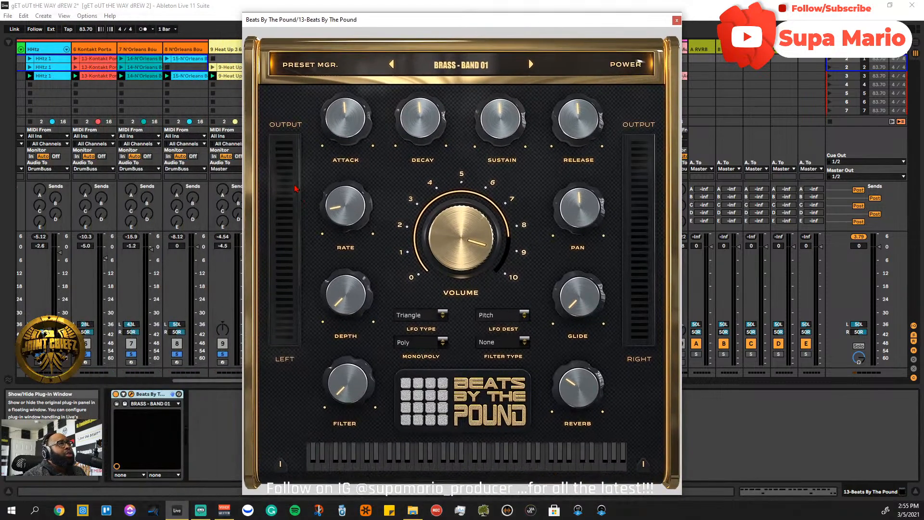
left_click(676, 21)
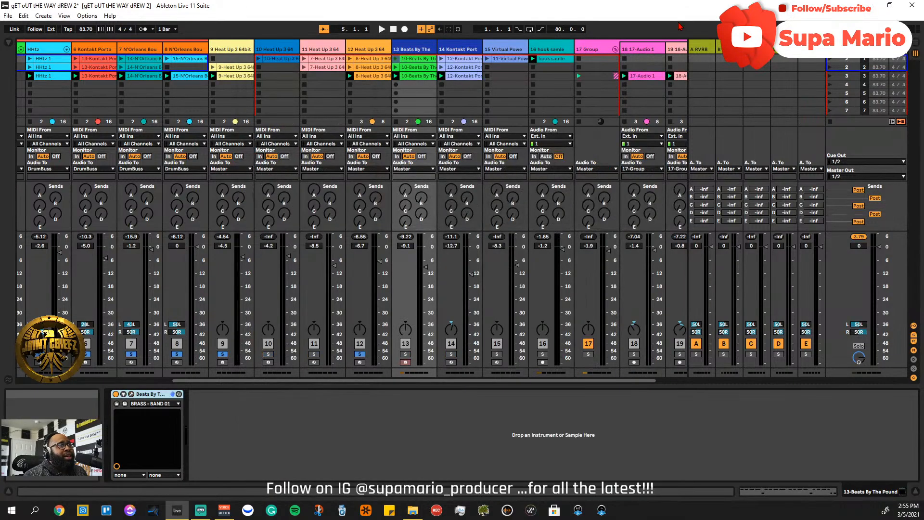
- Open the Beats By The Pound plug-in on track 13, add the track to the solo and listen, and close the plug-in window
left_click(136, 393)
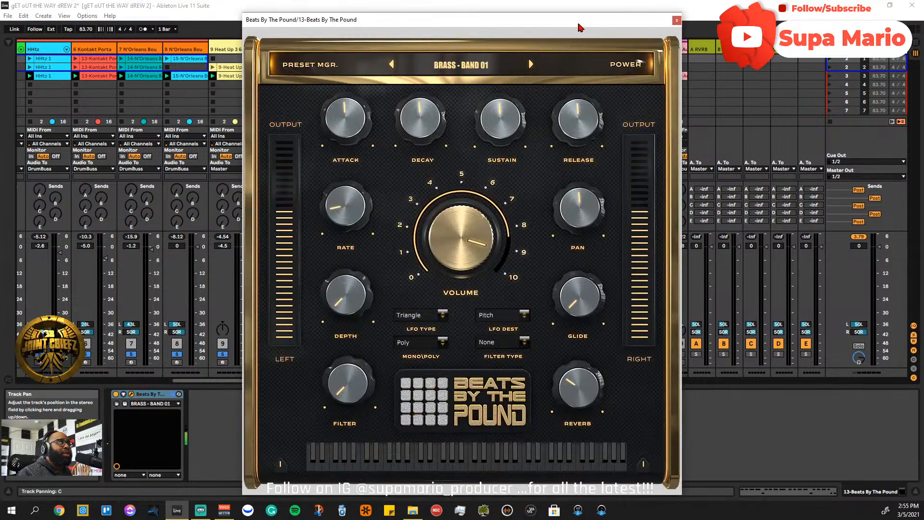
left_click_drag(580, 28, 255, 34)
left_click(405, 354)
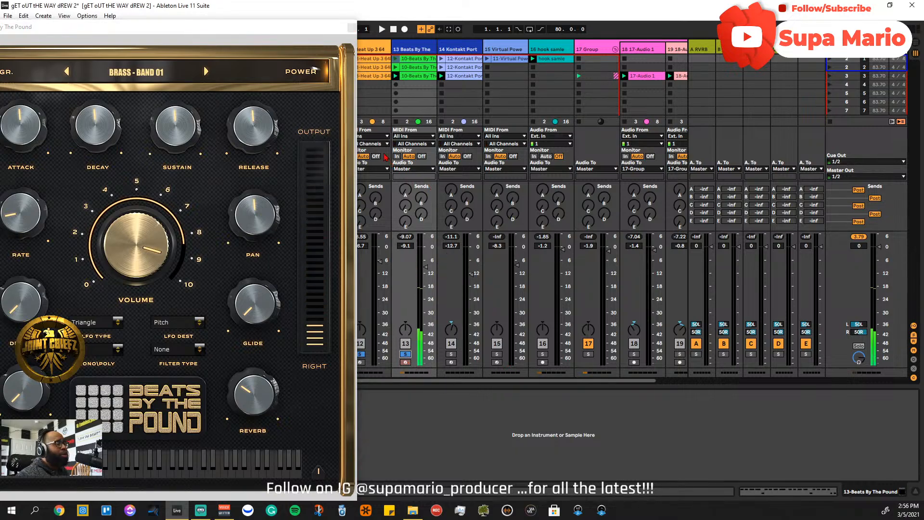
left_click_drag(316, 33, 610, 71)
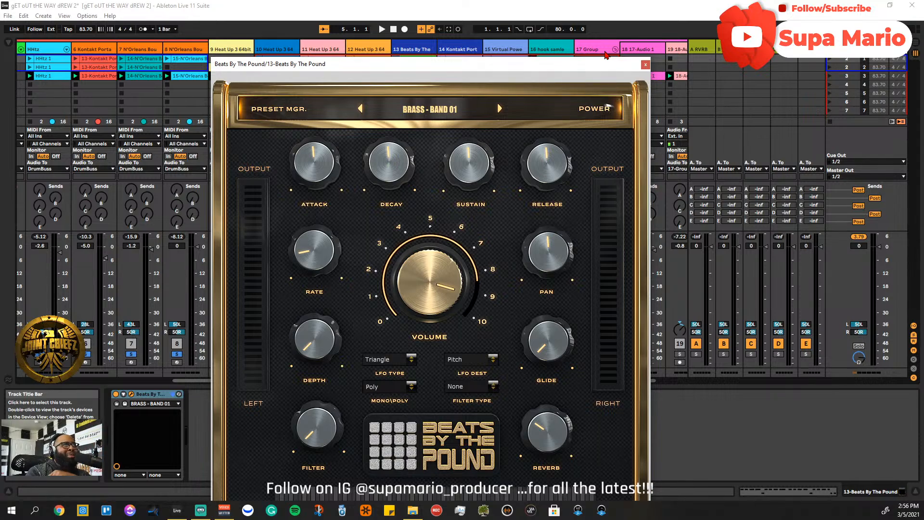
left_click_drag(608, 73, 682, 43)
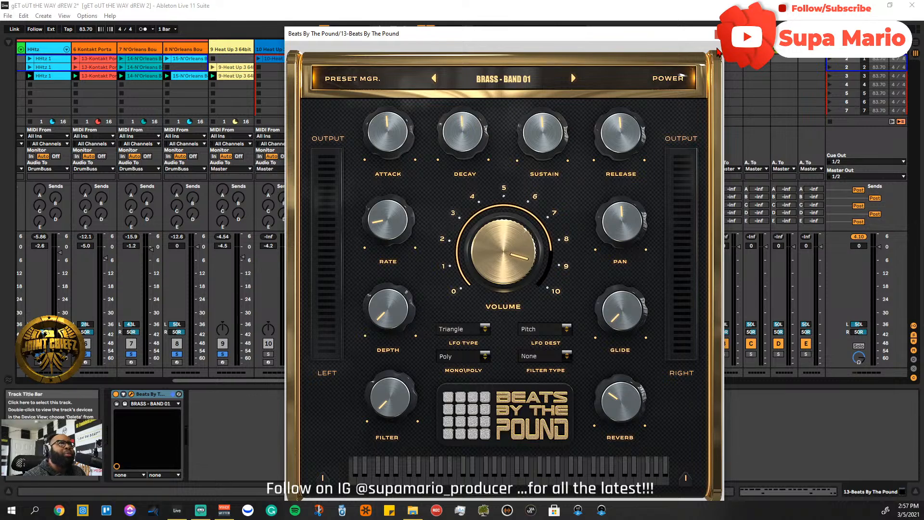
left_click(718, 33)
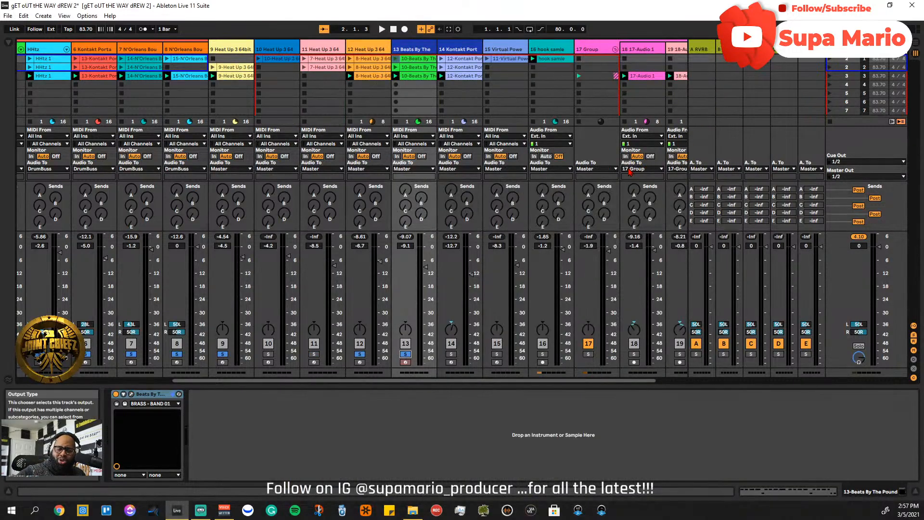
- Step the track selection from track 13 across to return track B and back to track 10 to view each track's devices
key("Right")
key("Right")
key("Right")
key("Right")
key("Right")
key("Right")
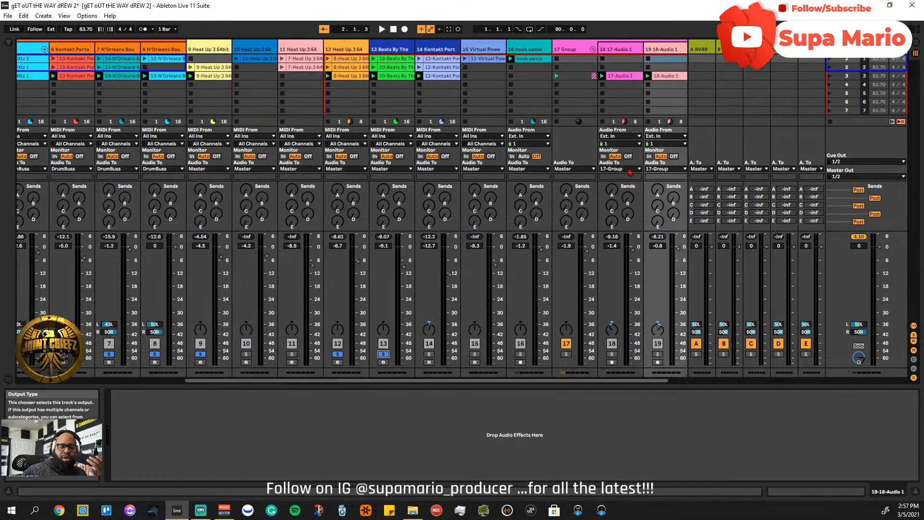
key("Right")
key("Right")
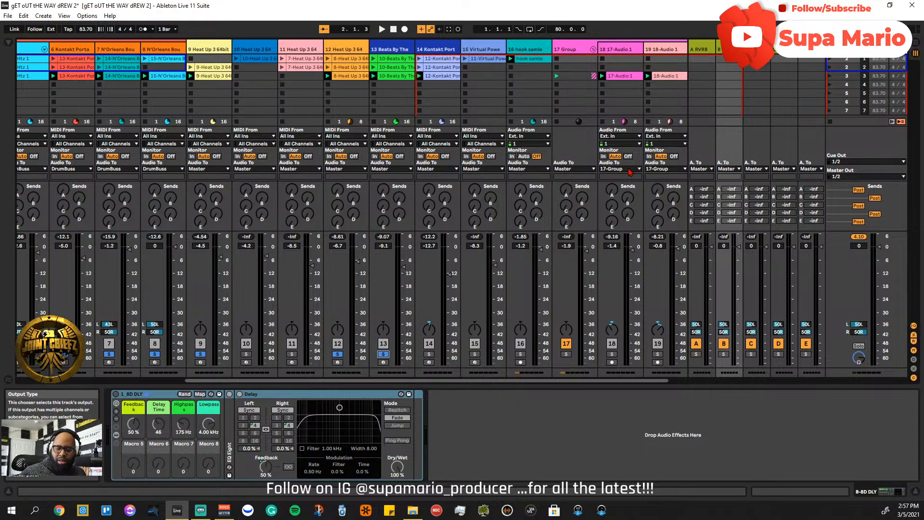
key("Left")
key("Left")
key("Left")
key("Left")
key("Left")
key("Left")
key("Left")
key("Left")
key("Left")
key("Left")
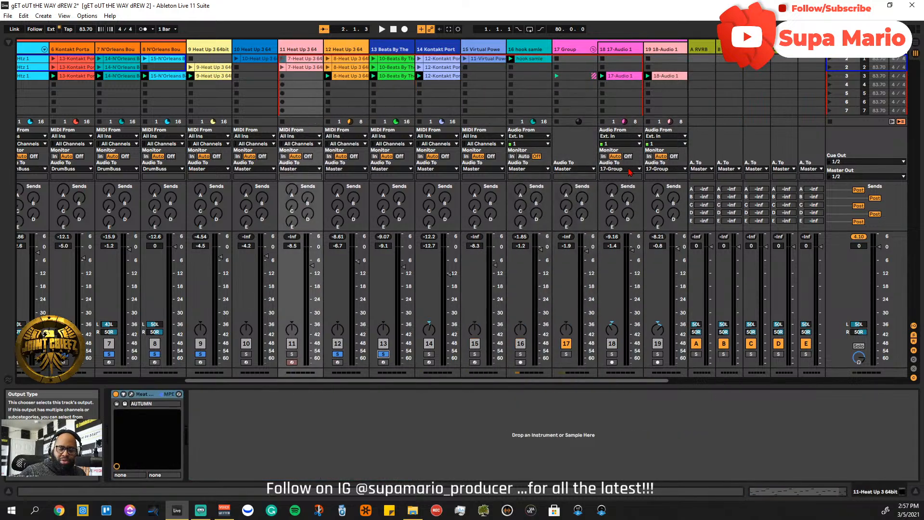
key("Left")
- Play the soloed tracks, add Kontakt Portable track 14 to the solo, and stop playback
key("space")
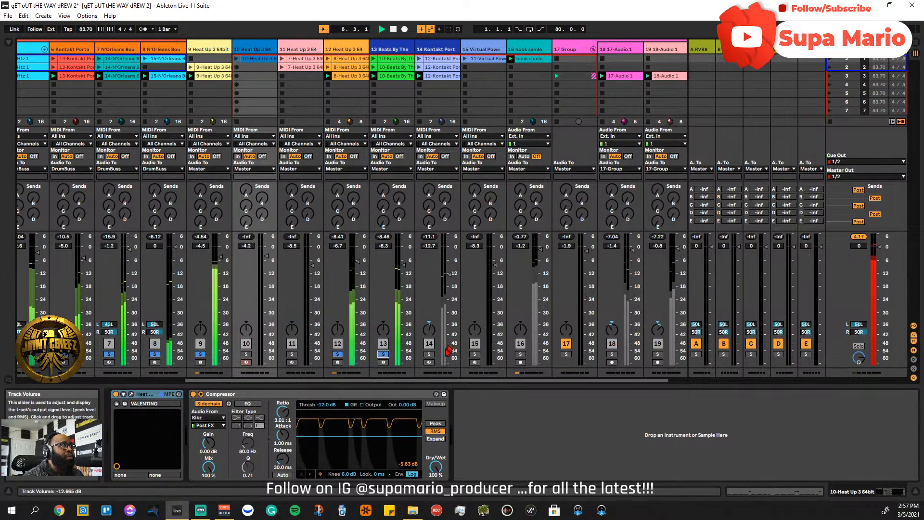
left_click(429, 354, "ctrl")
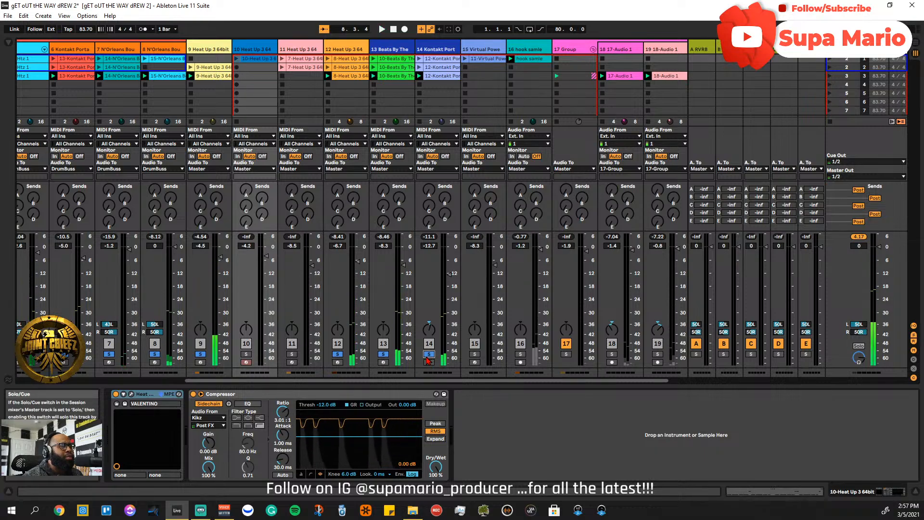
key("space")
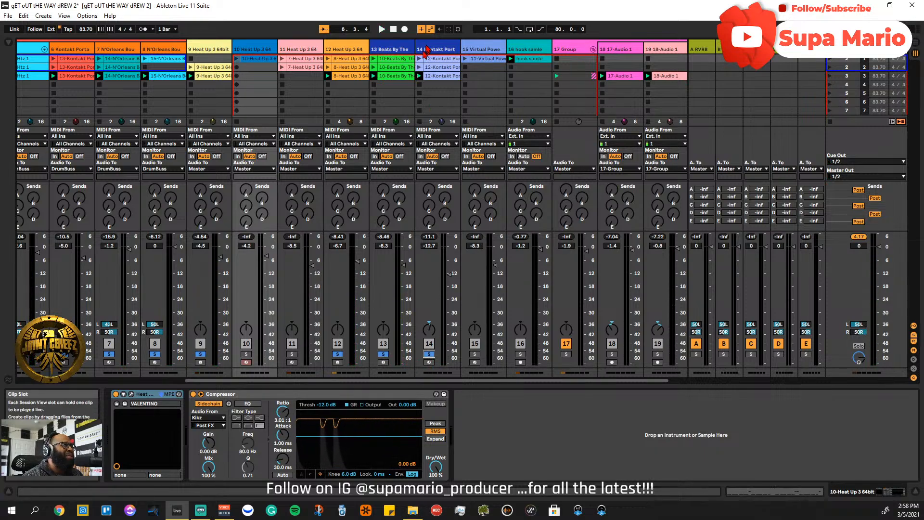
- Inspect the Kontakt Portable plug-in with its Brass+Tine instrument on track 14, and close its window
left_click(431, 48)
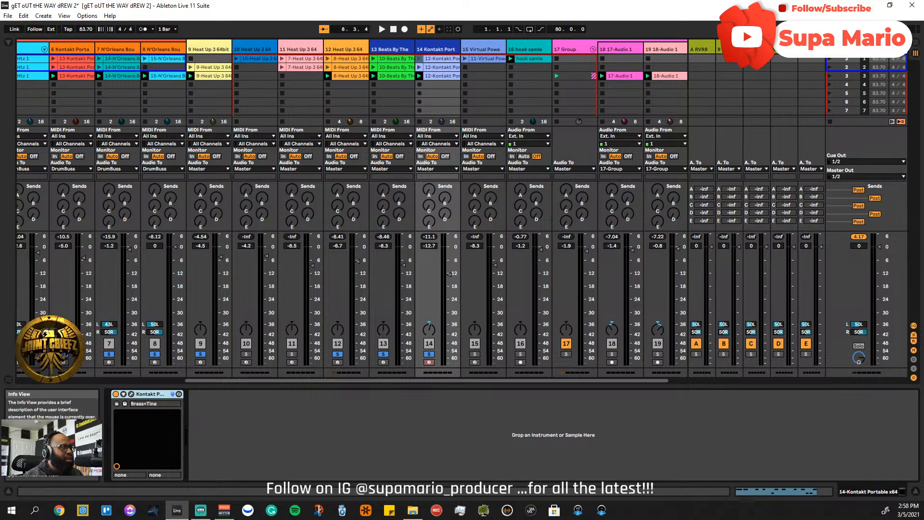
left_click(132, 395)
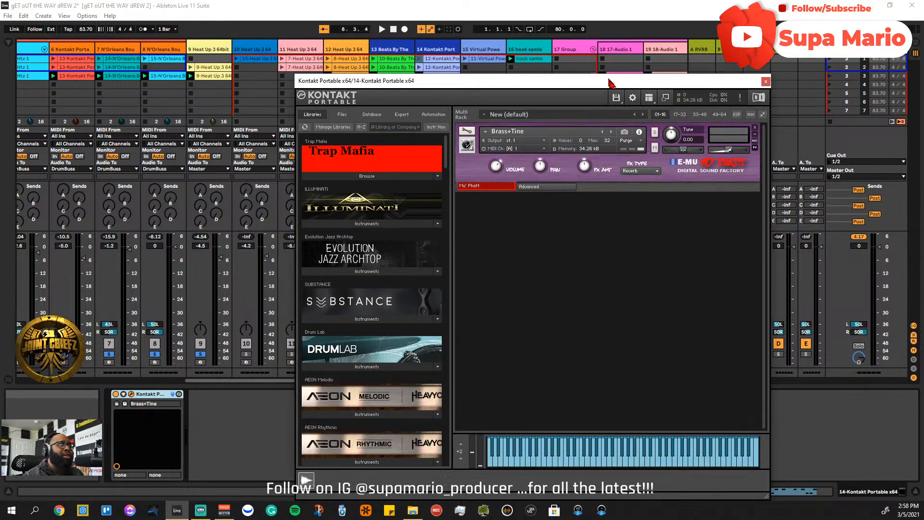
left_click_drag(609, 83, 509, 83)
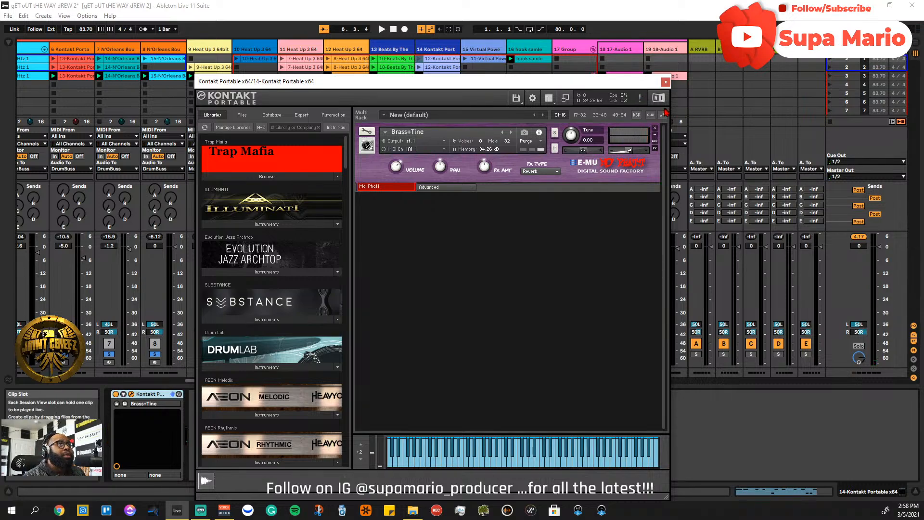
left_click(665, 83)
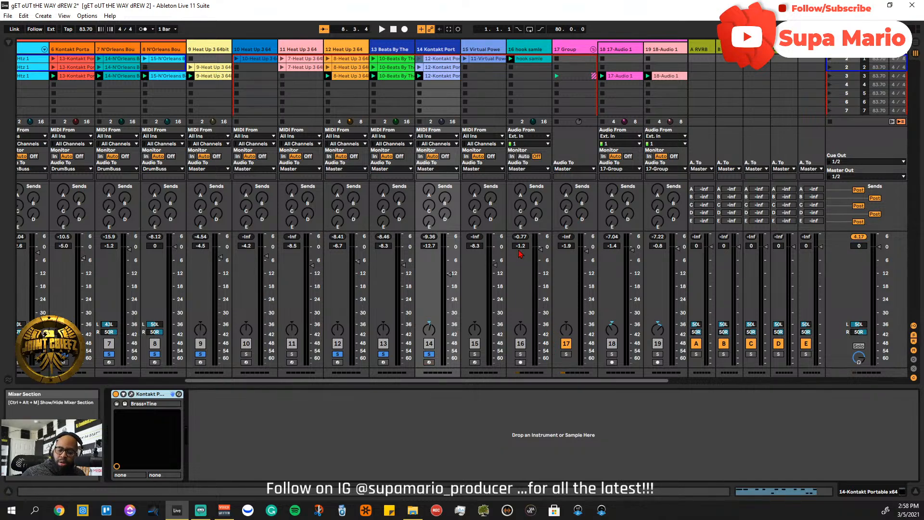
- Listen to the soloed tracks, add the 17 Group to the solo, and start playback again
key("space")
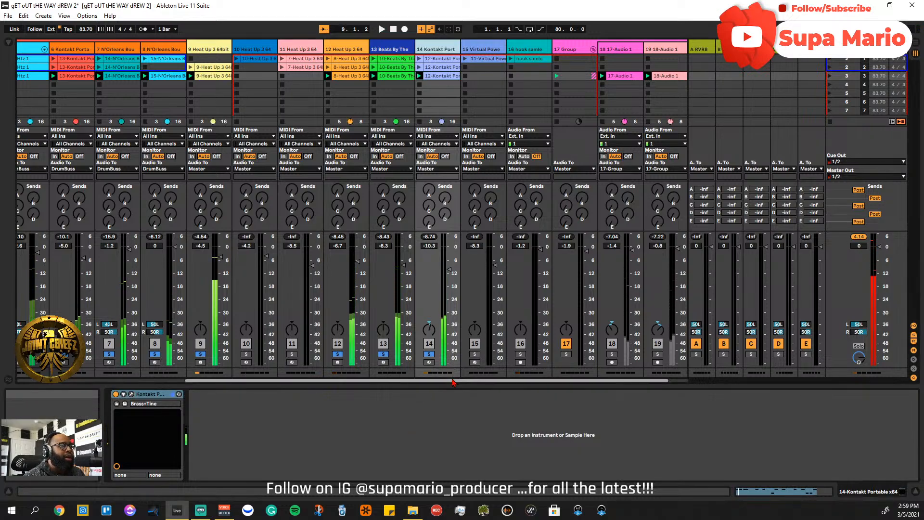
left_click_drag(454, 380, 570, 385)
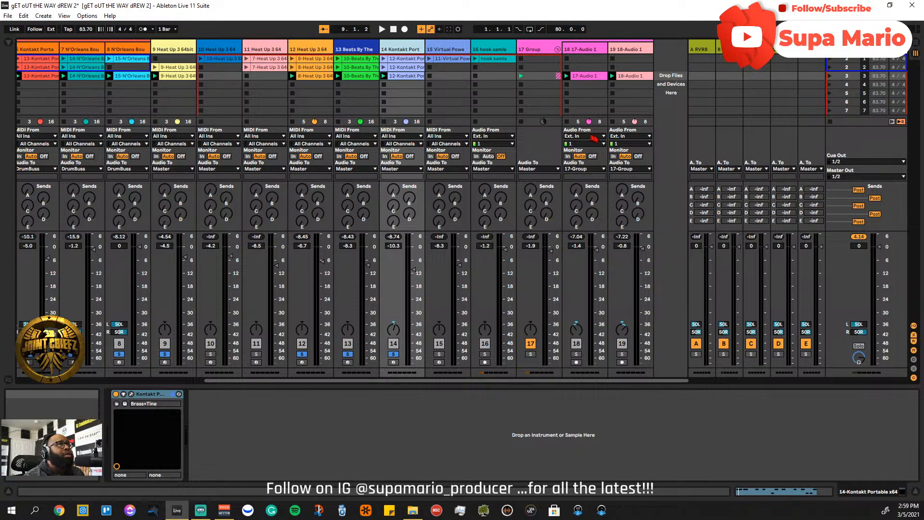
left_click(530, 354)
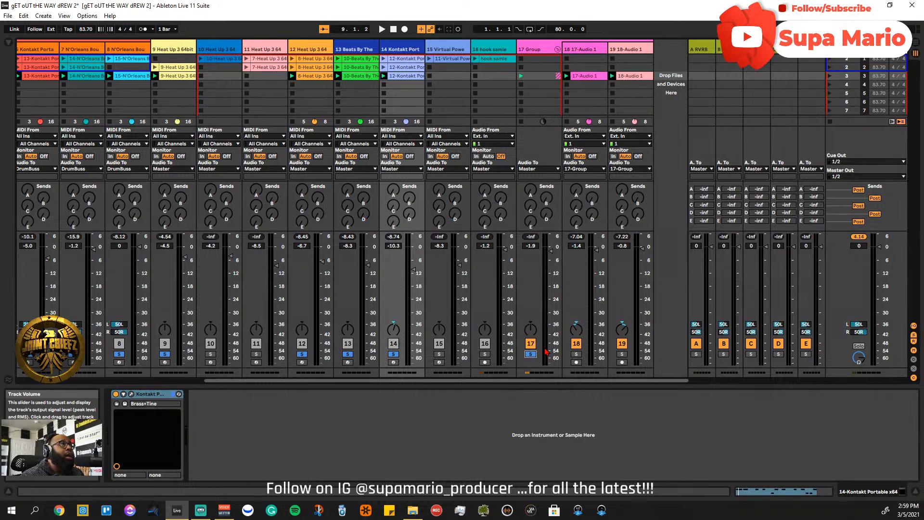
key("space")
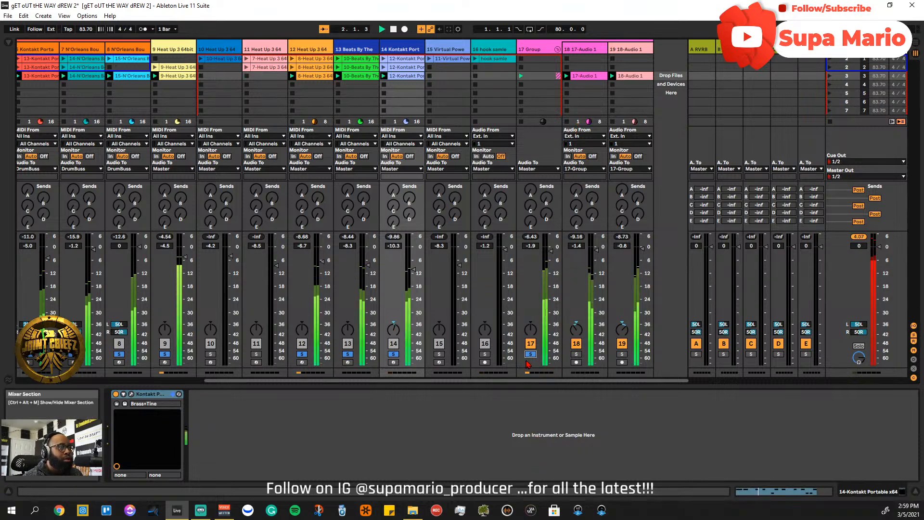
- Open the bx_console SSL 9000 J on the 17 Group and boost its high-mid EQ band, raising the frequency and adjusting the Q
left_click(539, 75)
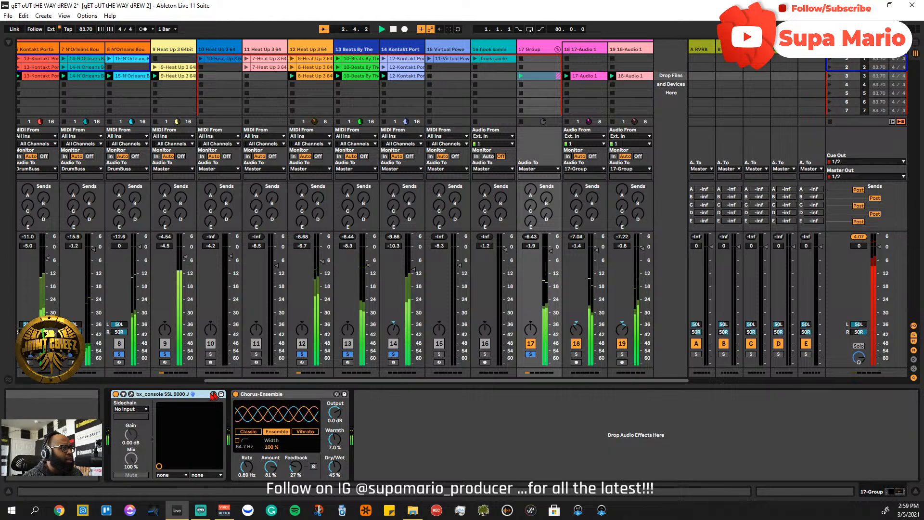
left_click(192, 393)
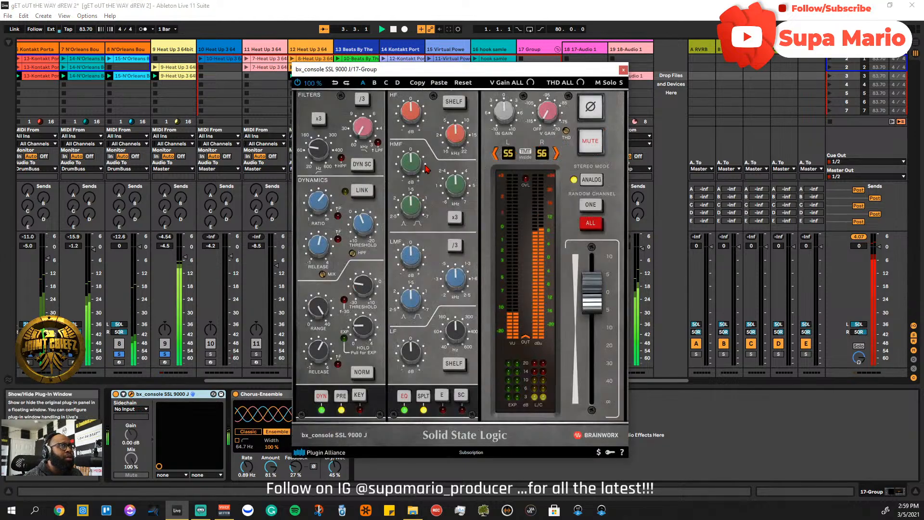
mouse_move(417, 200)
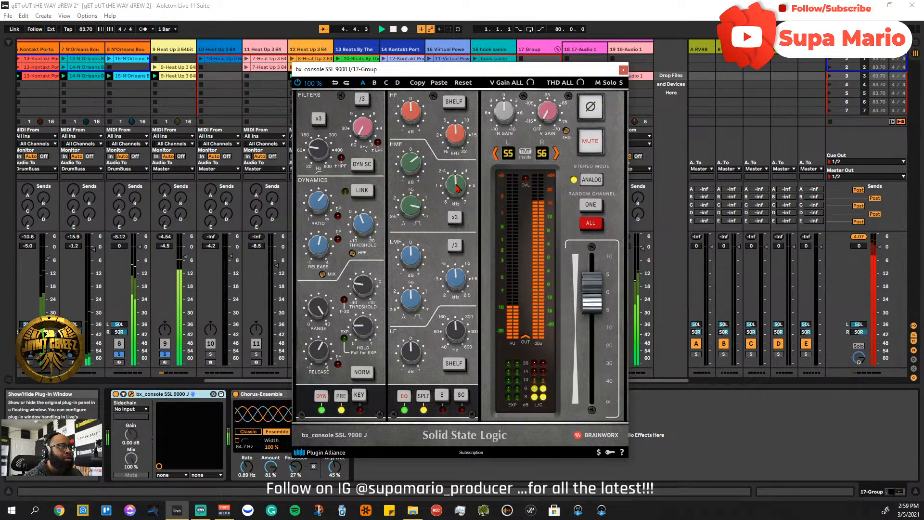
mouse_move(460, 215)
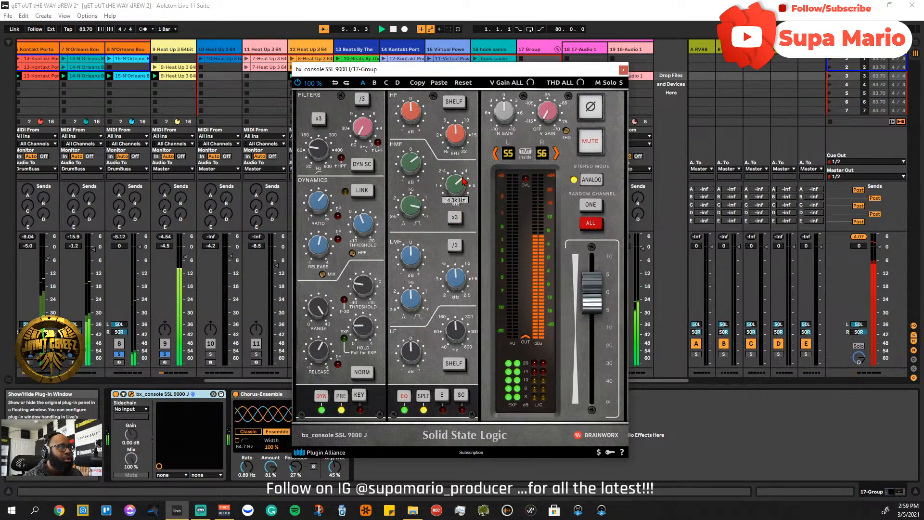
left_click_drag(462, 192, 463, 181)
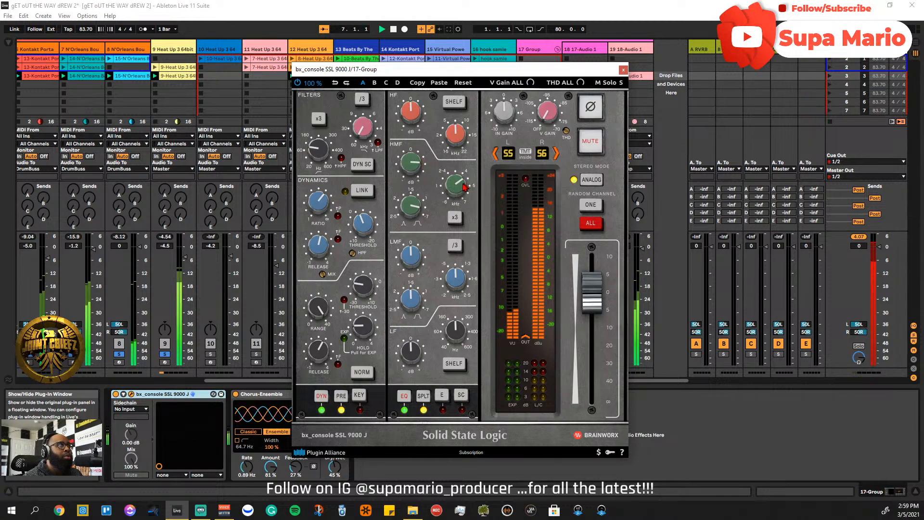
scroll(463, 181, "up", 1)
left_click_drag(464, 184, 465, 178)
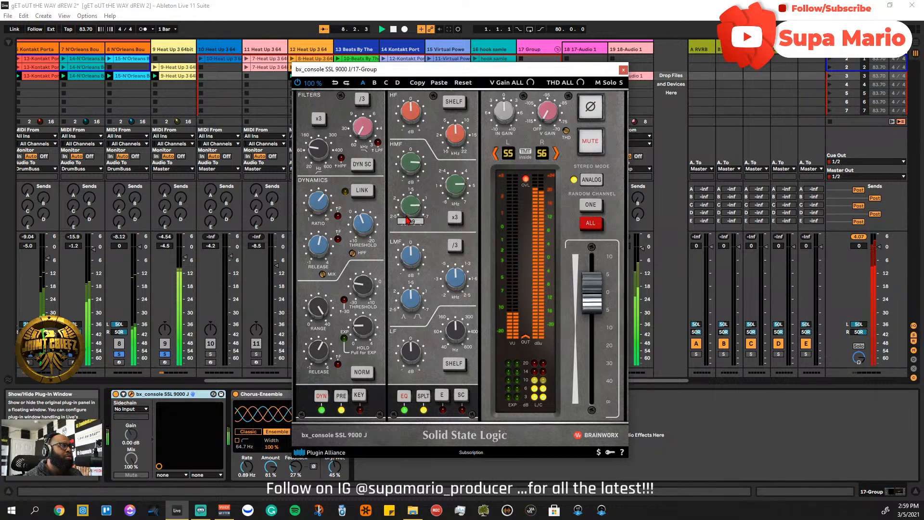
scroll(409, 208, "up", 1)
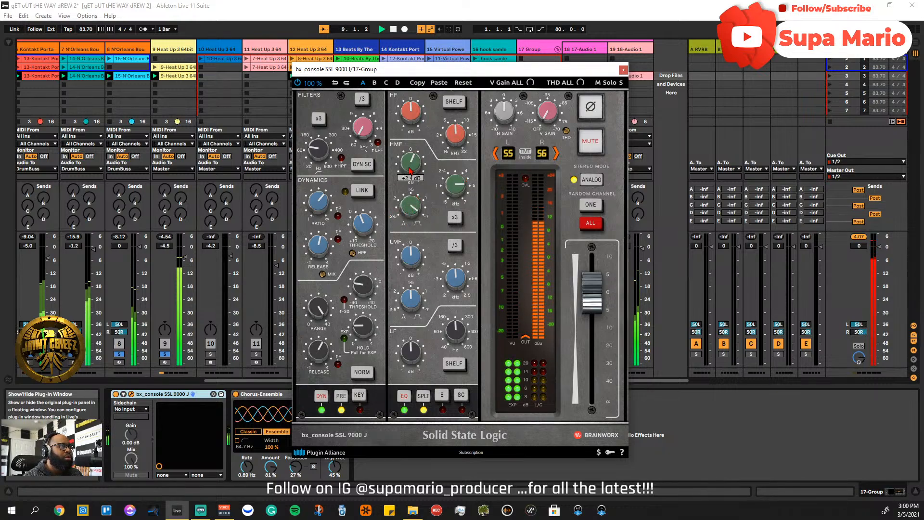
scroll(410, 169, "up", 2)
left_click_drag(410, 169, 410, 161)
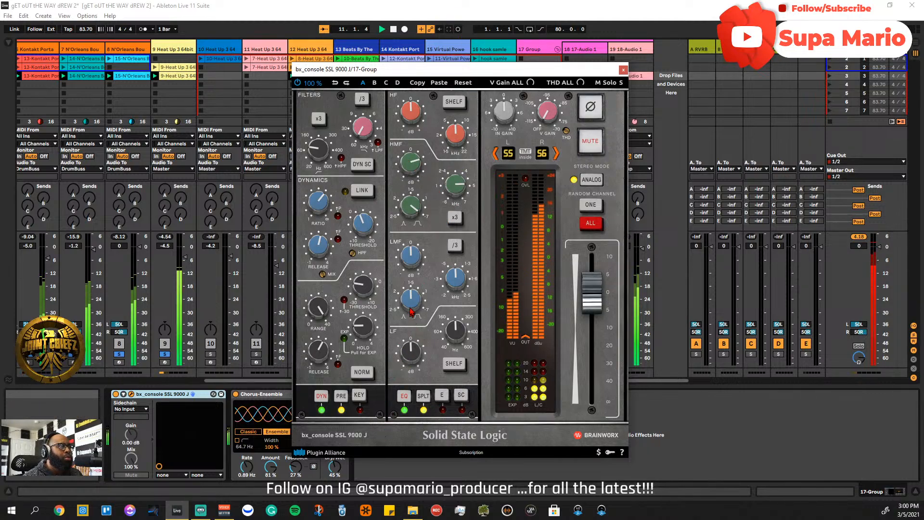
- Lower the low-mid EQ band's frequency, adjust its Q and slightly boost its gain, and move the plug-in window clear of the group's mixer channel
left_click_drag(455, 278, 463, 309)
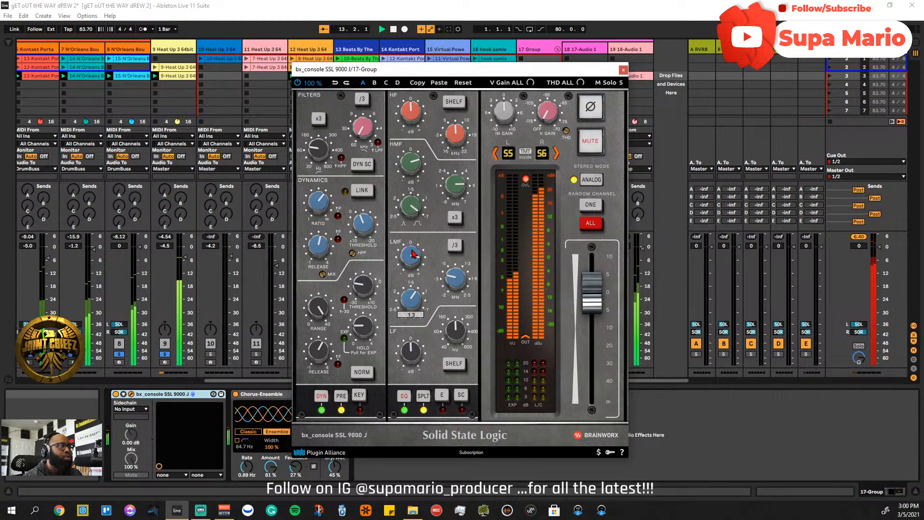
left_click_drag(413, 255, 420, 293)
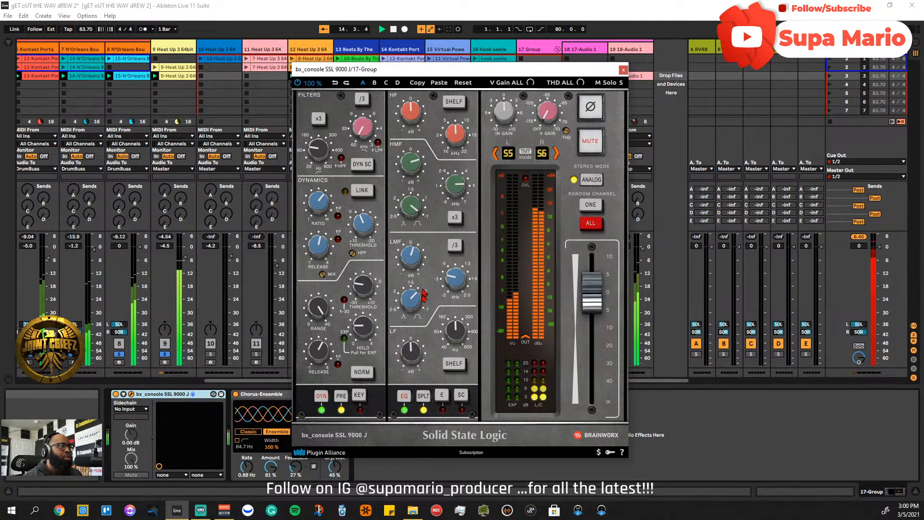
left_click_drag(414, 69, 257, 39)
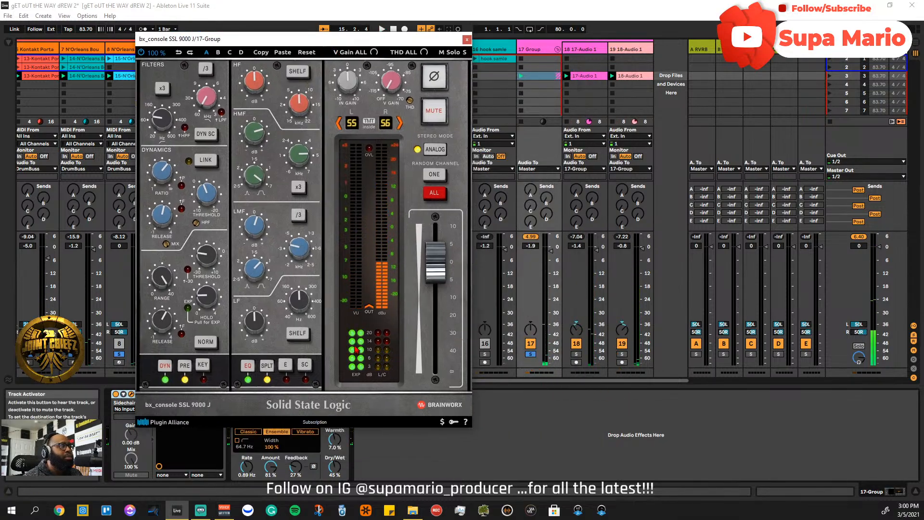
- Restart playback, boost the high-frequency EQ band on the 17 Group's console plug-in, and close its window
key("space")
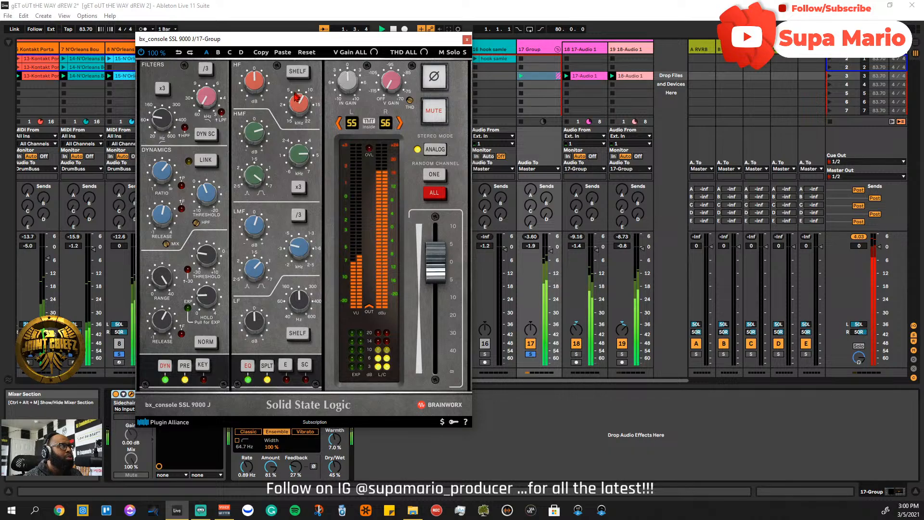
mouse_move(254, 72)
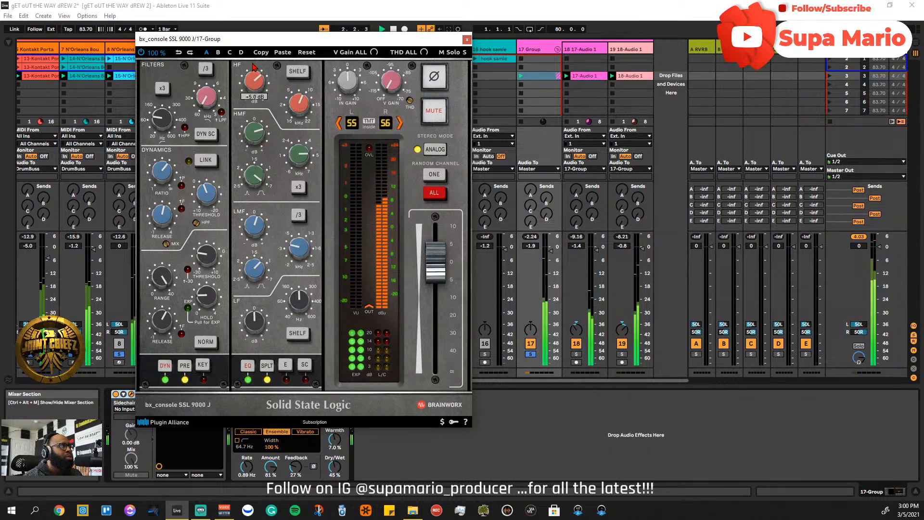
scroll(254, 72, "up", 2)
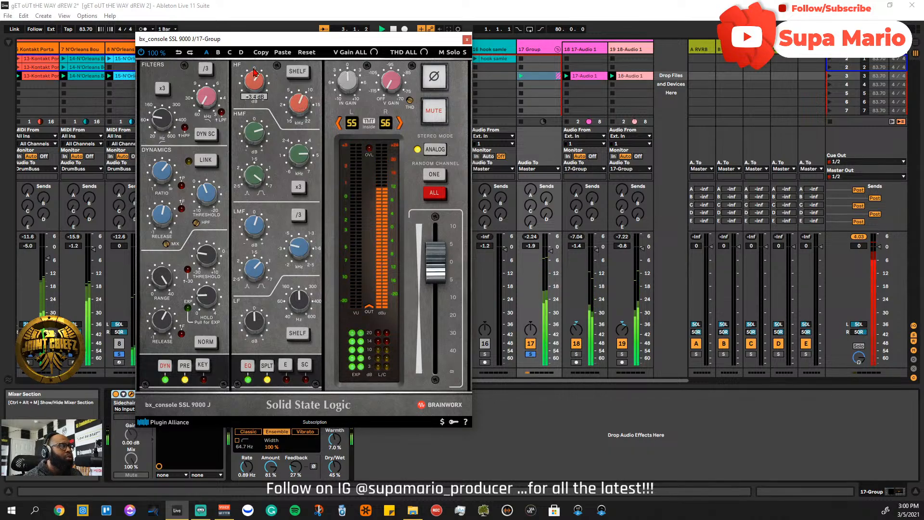
scroll(254, 72, "up", 2)
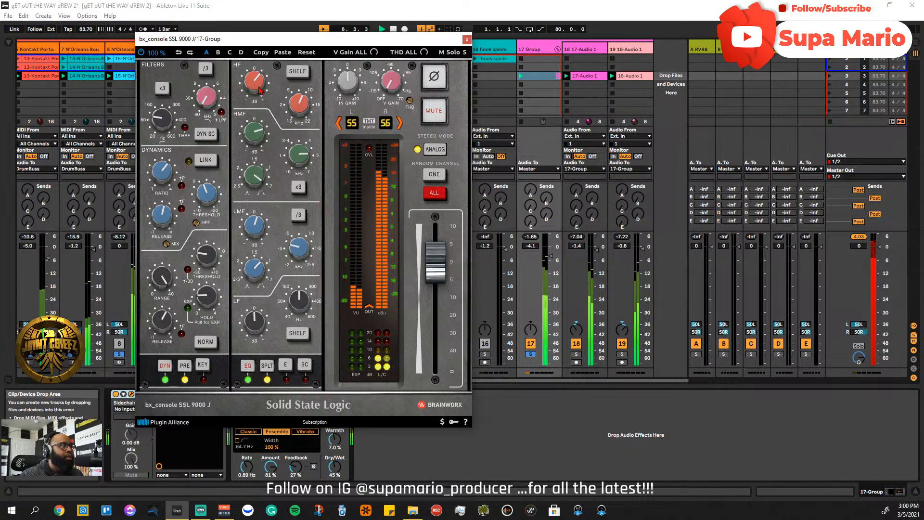
left_click(466, 39)
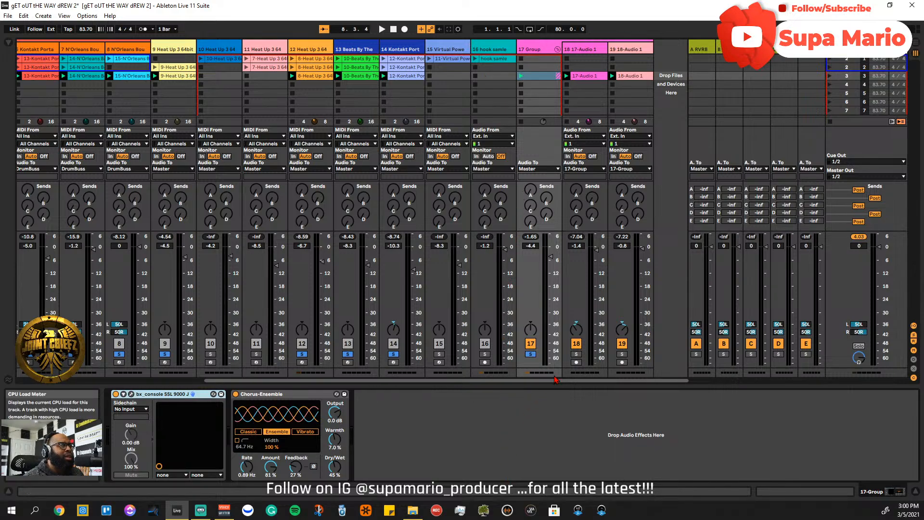
- Add track 11 Heat Up 3 to the soloed tracks, launch its second-scene clip and listen to it in the mix
left_click_drag(555, 382, 460, 391)
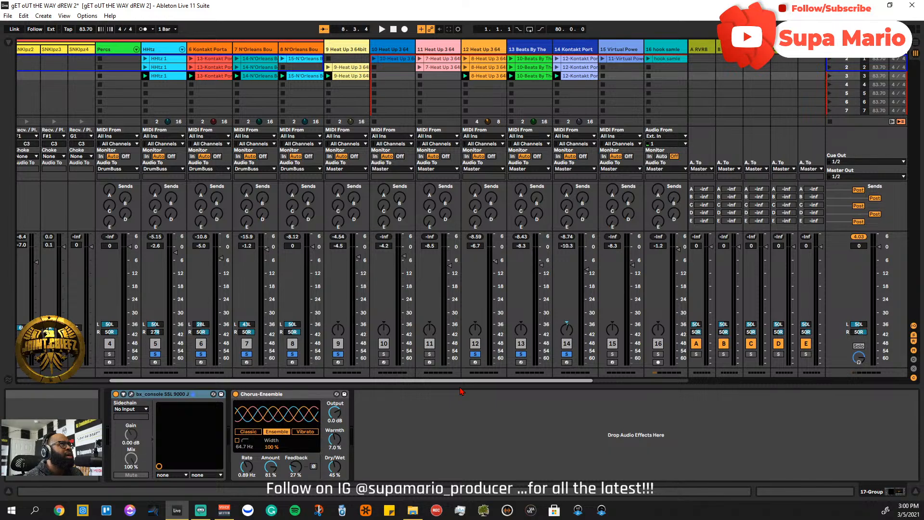
scroll(460, 385, "right", 3)
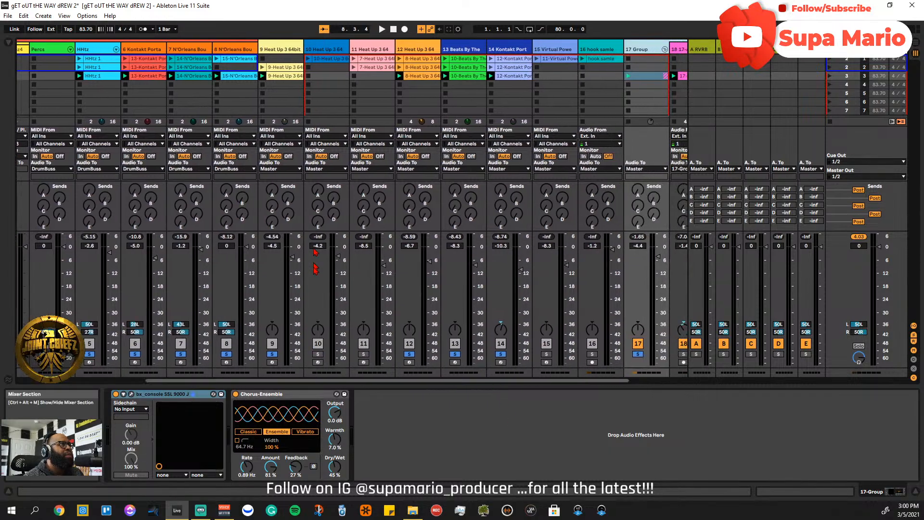
left_click(363, 355)
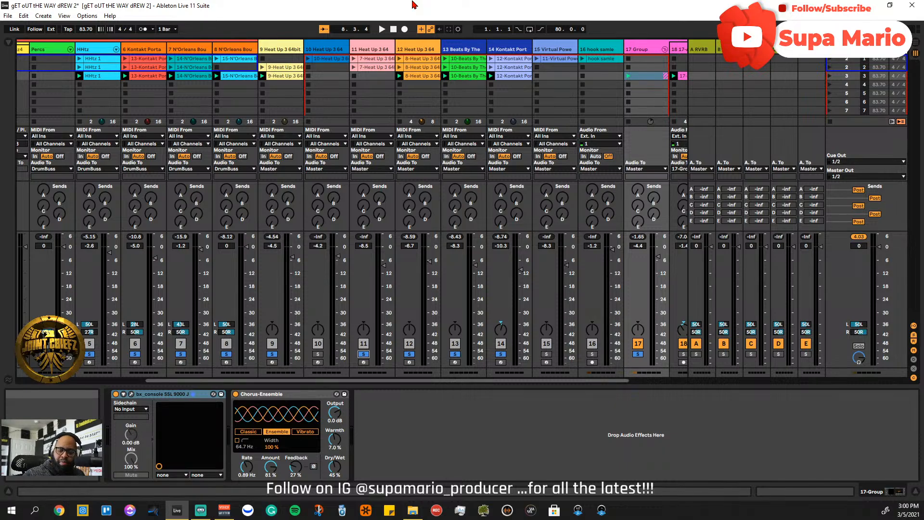
left_click(381, 281)
key("space")
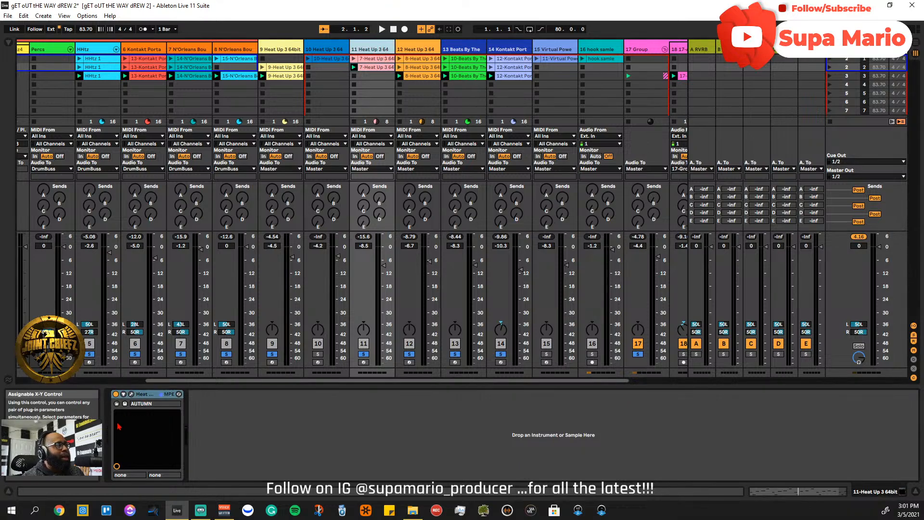
- Open the Heat Up 3 instrument on track 11 to show its selected harp preset, and close the plug-in window
left_click(131, 394)
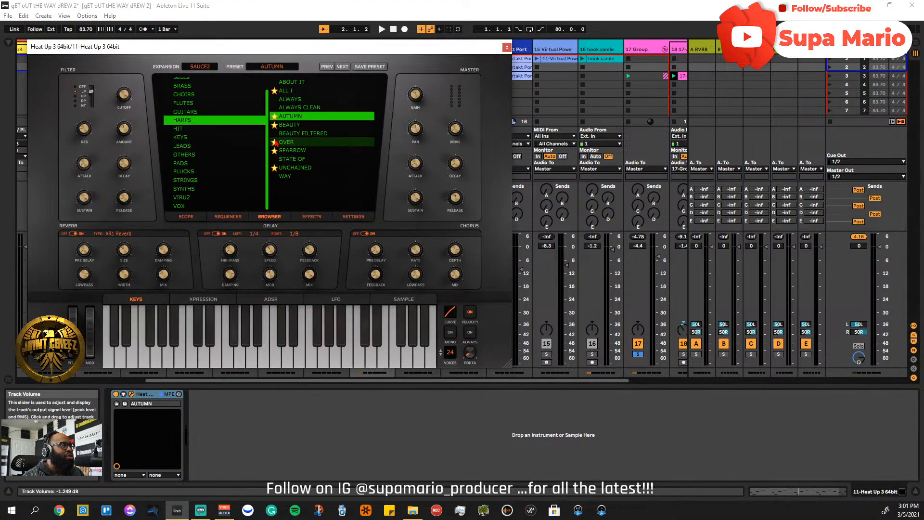
left_click_drag(290, 47, 499, 137)
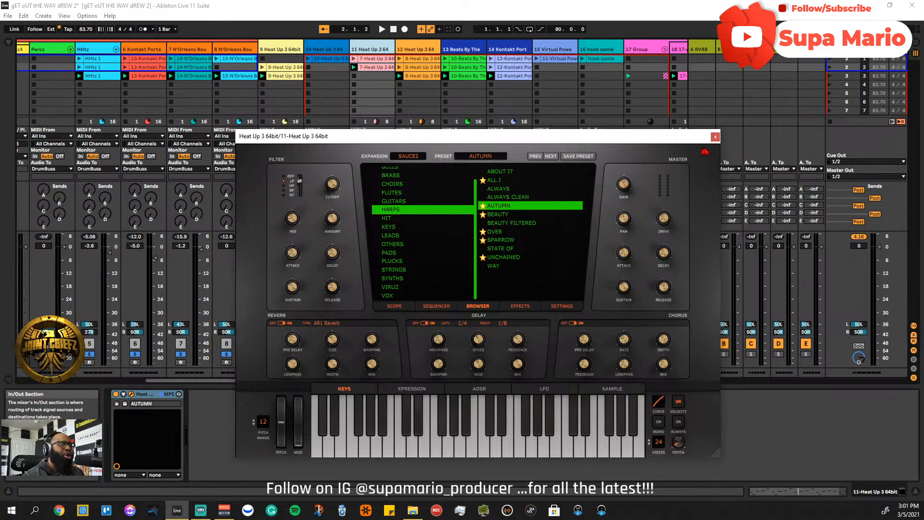
left_click(715, 138)
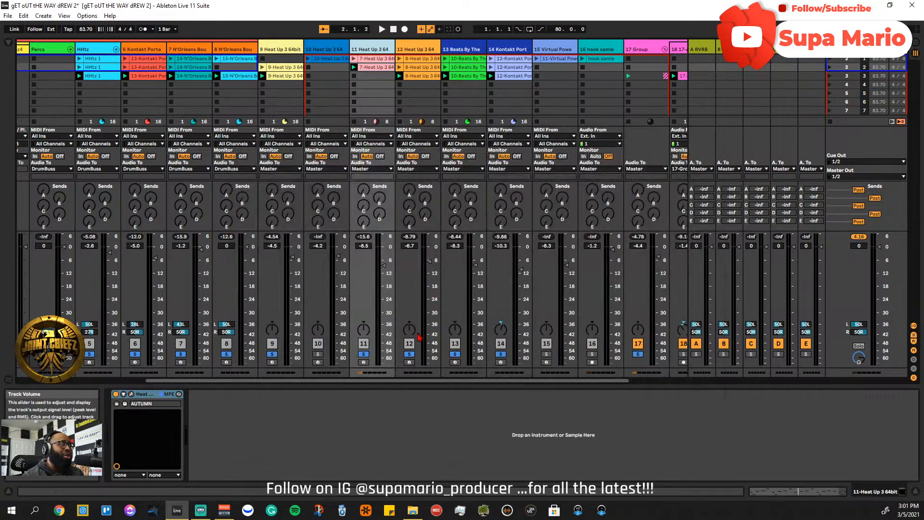
left_click(131, 394)
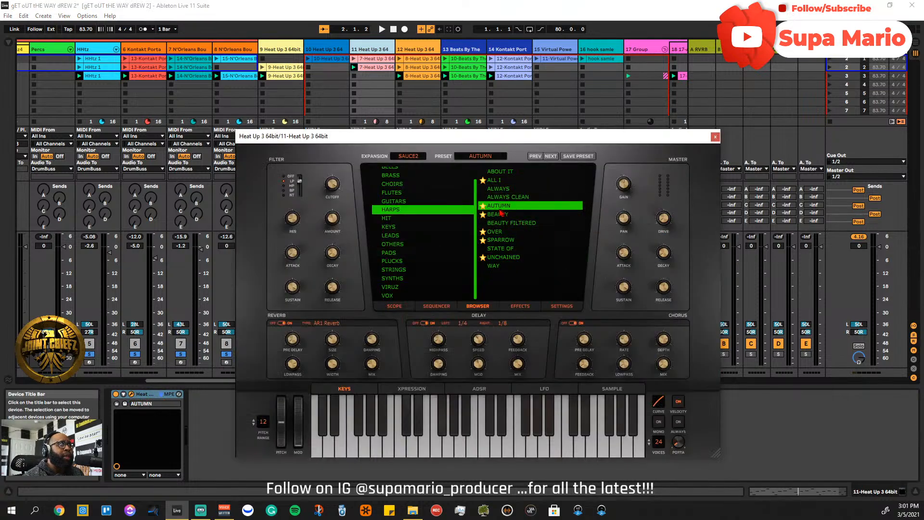
left_click(717, 138)
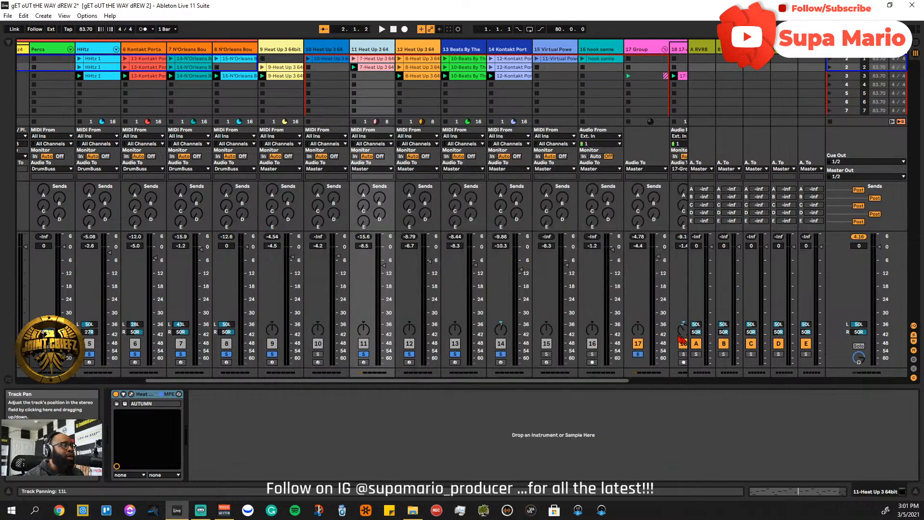
- Restart playback and copy the 17-Audio 1 clip from the third scene into the first scene slot of track 18
key("space")
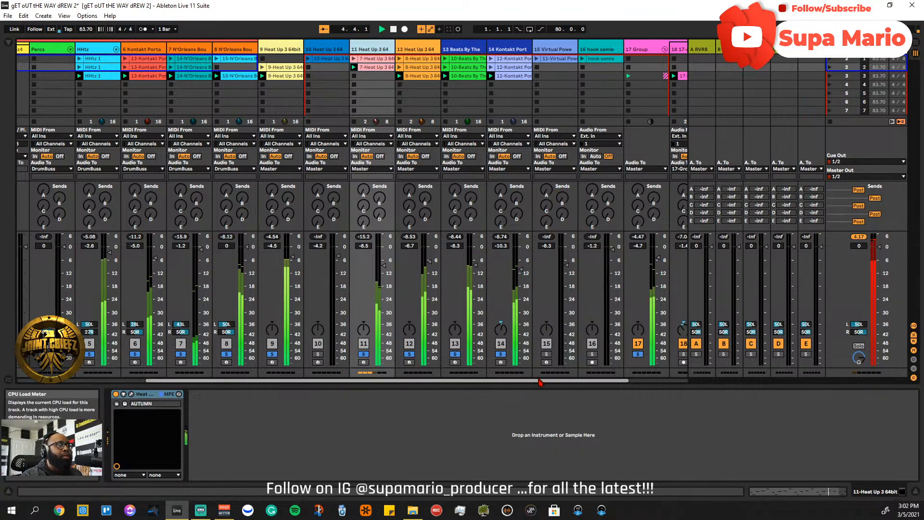
scroll(634, 116, "right", 3)
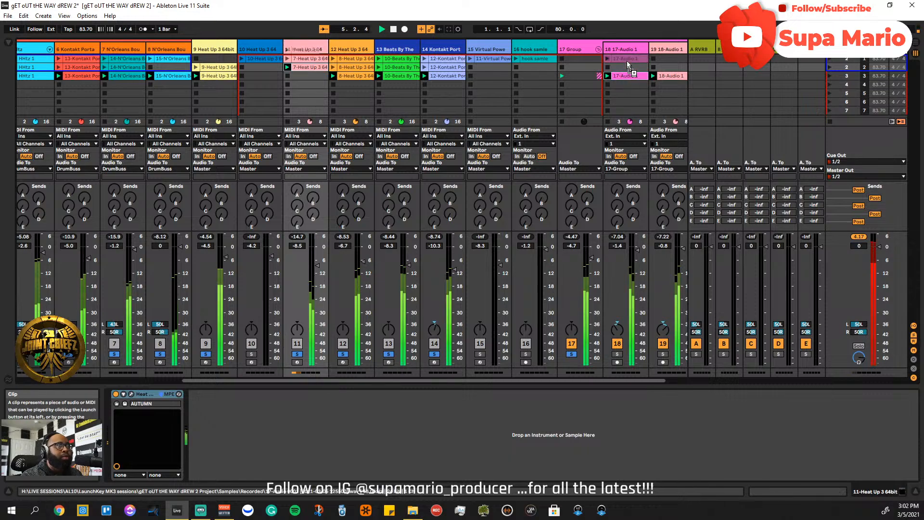
left_click(632, 356)
- Switch track 11 Heat Up 3 to split stereo panning and set its left channel to 31L during playback
left_click_drag(632, 380, 514, 379)
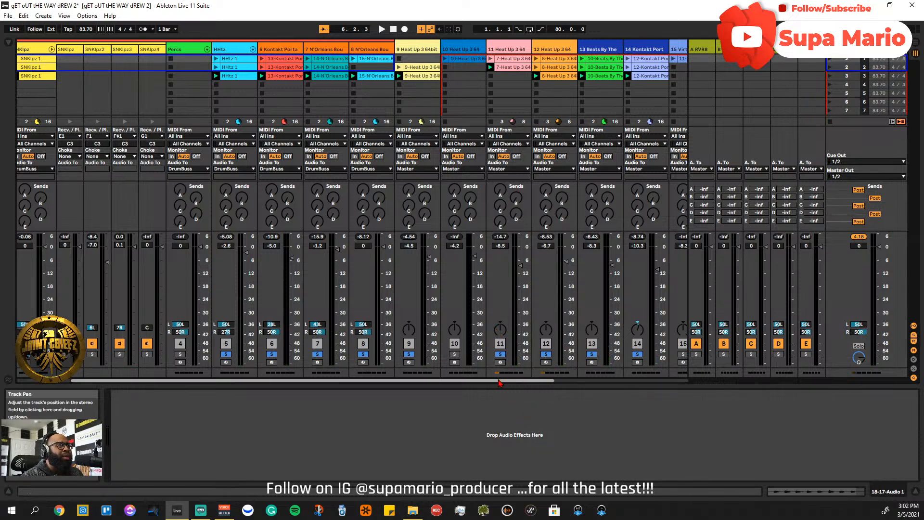
left_click_drag(497, 380, 512, 382)
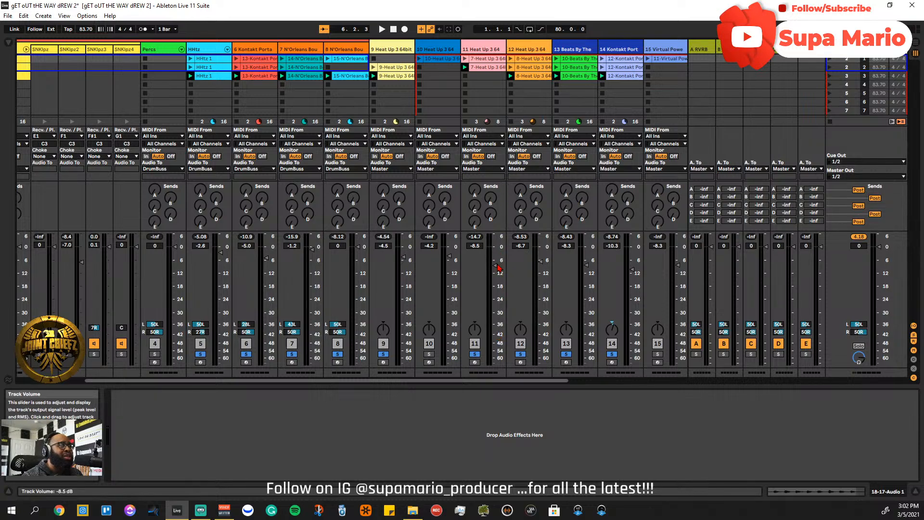
right_click(475, 335)
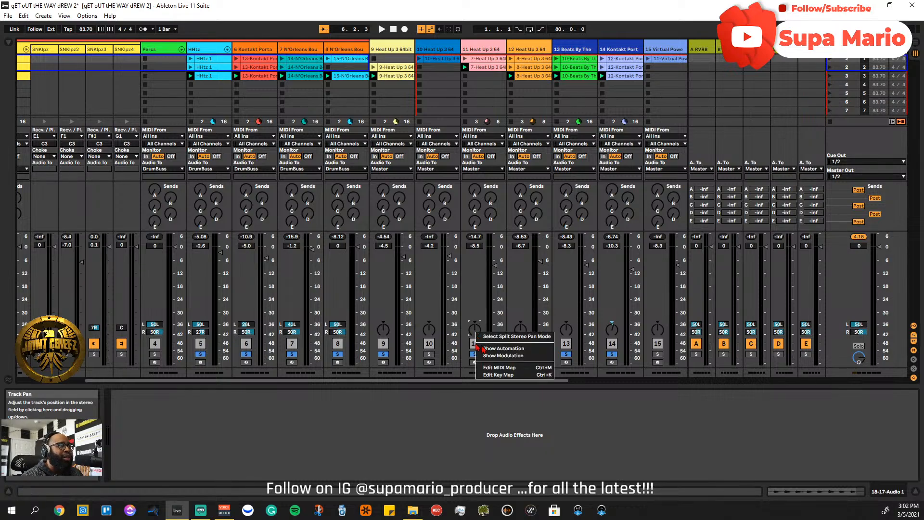
left_click(506, 341)
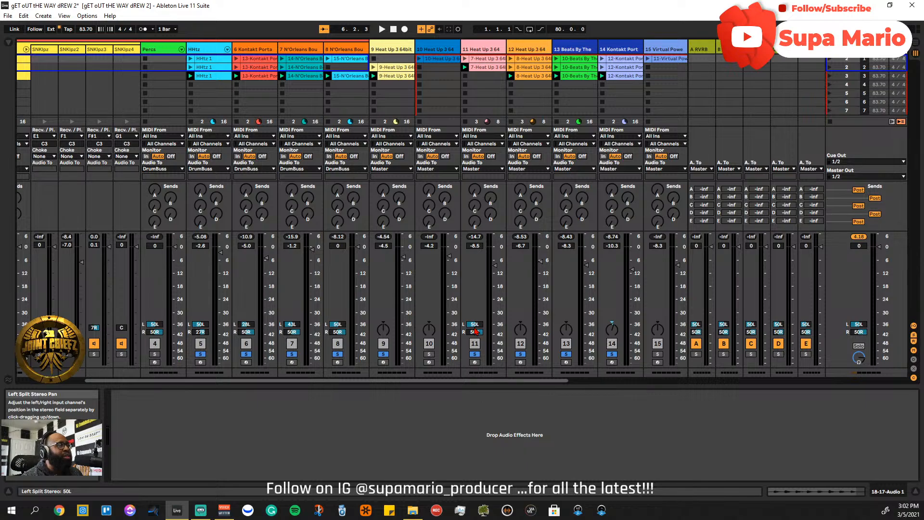
key("space")
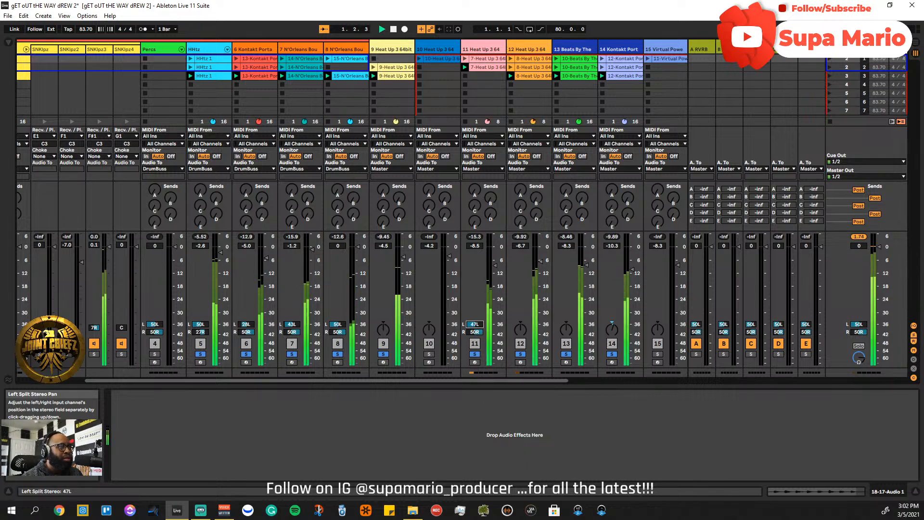
left_click_drag(475, 328, 475, 317)
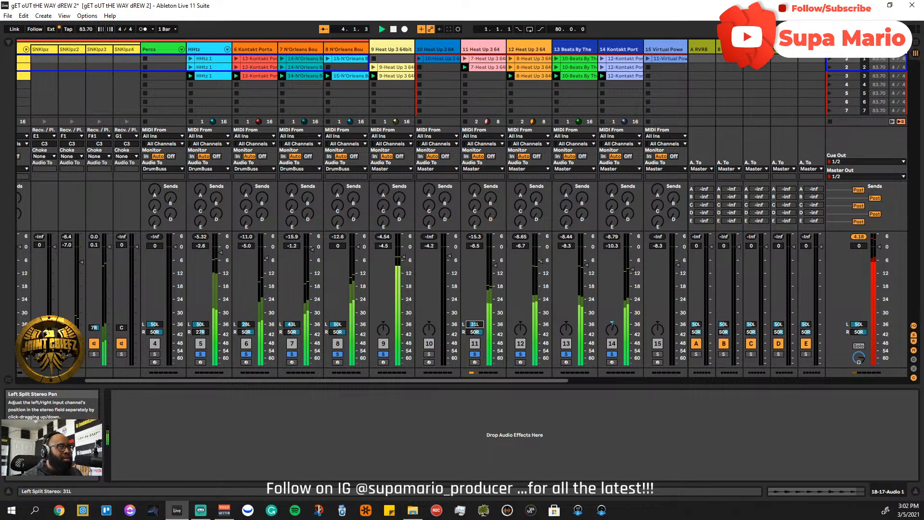
left_click_drag(474, 317, 474, 316)
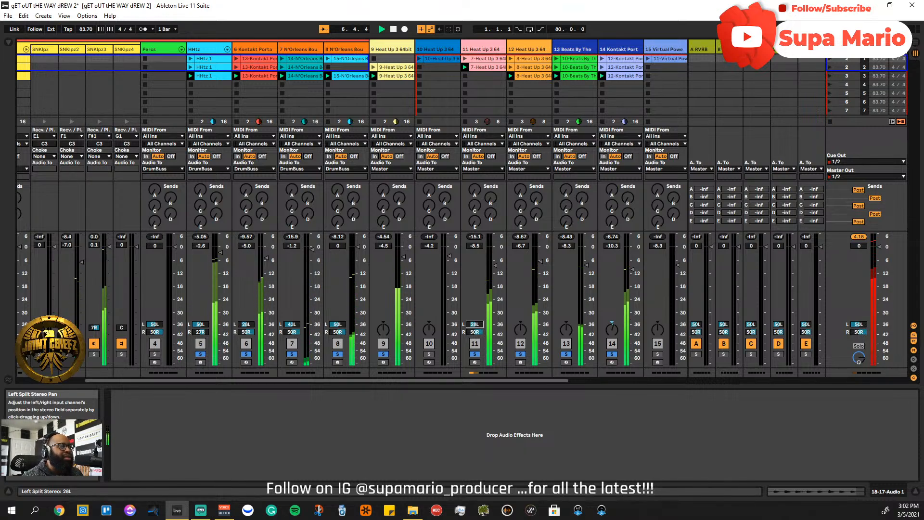
left_click_drag(474, 324, 475, 322)
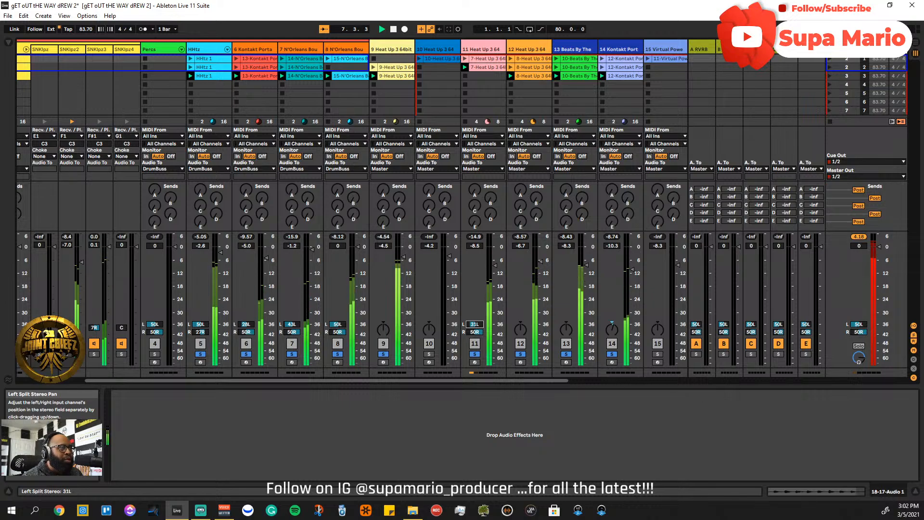
- Fold the SNKlpz chains in the mixer and delete the empty Percs track
left_click_drag(467, 381, 583, 380)
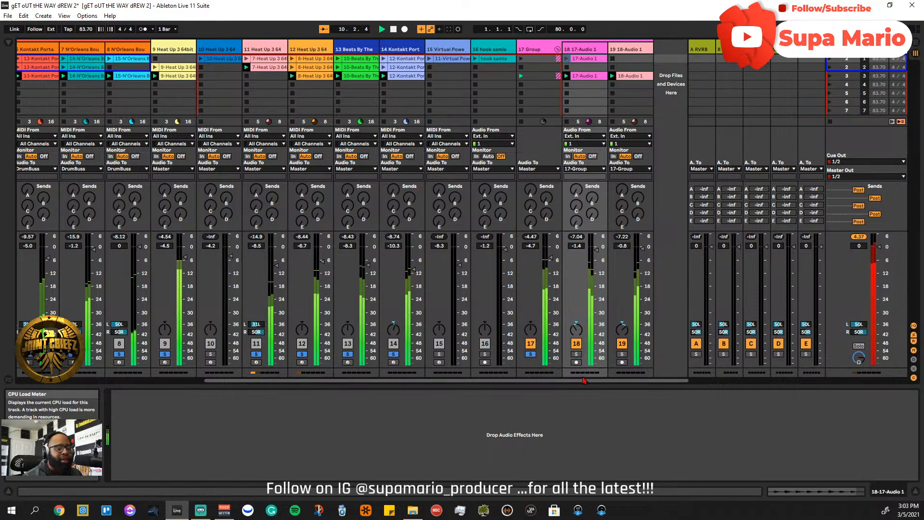
scroll(583, 380, "left", 2)
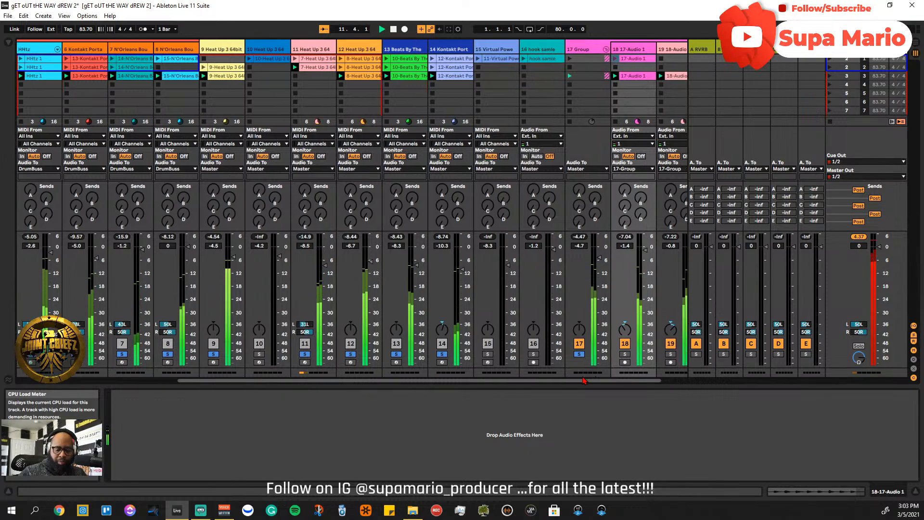
scroll(583, 380, "left", 2)
scroll(583, 380, "left", 2)
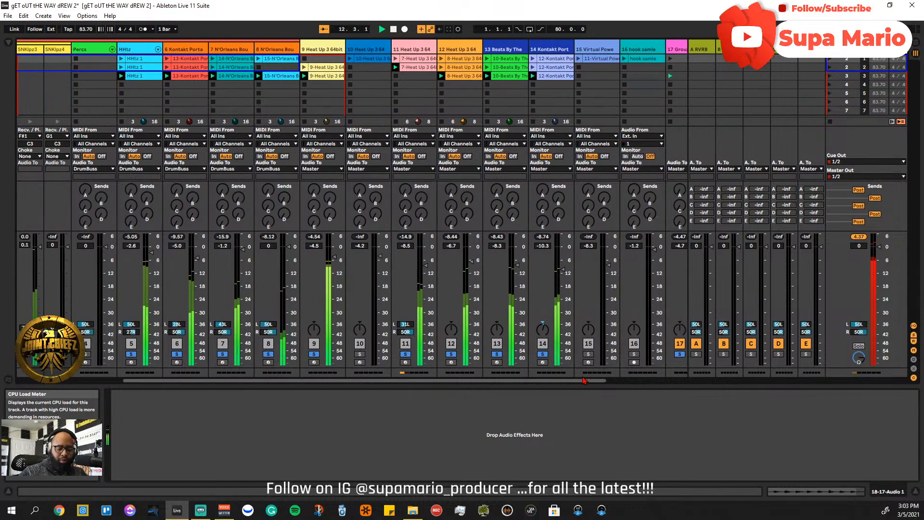
scroll(584, 380, "left", 5)
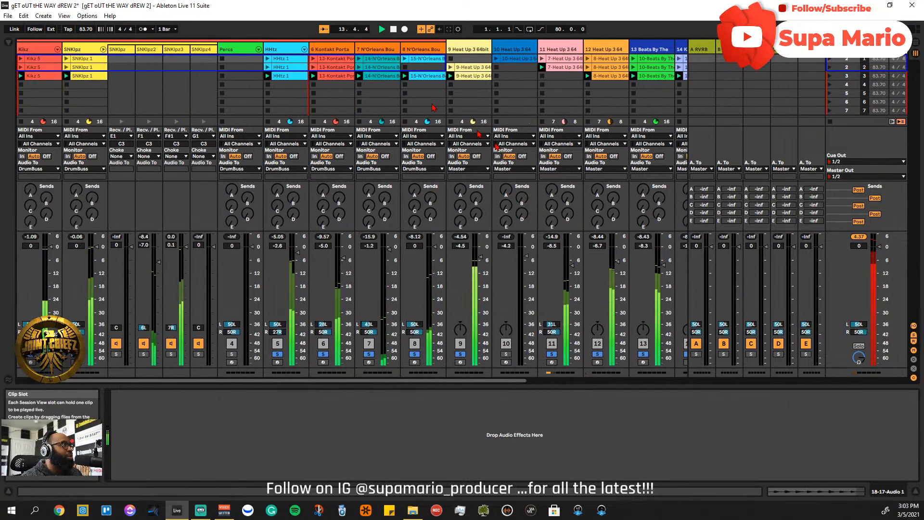
left_click(102, 49)
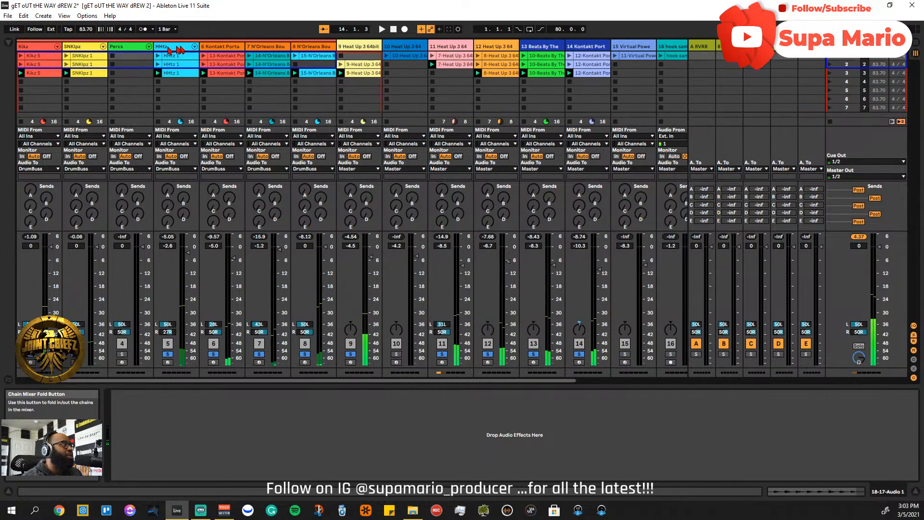
right_click(139, 48)
left_click(326, 66)
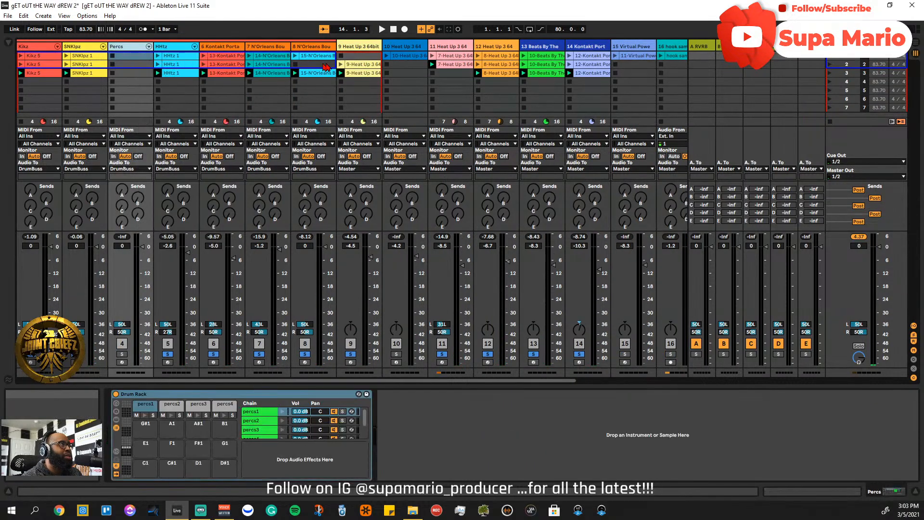
key("Delete")
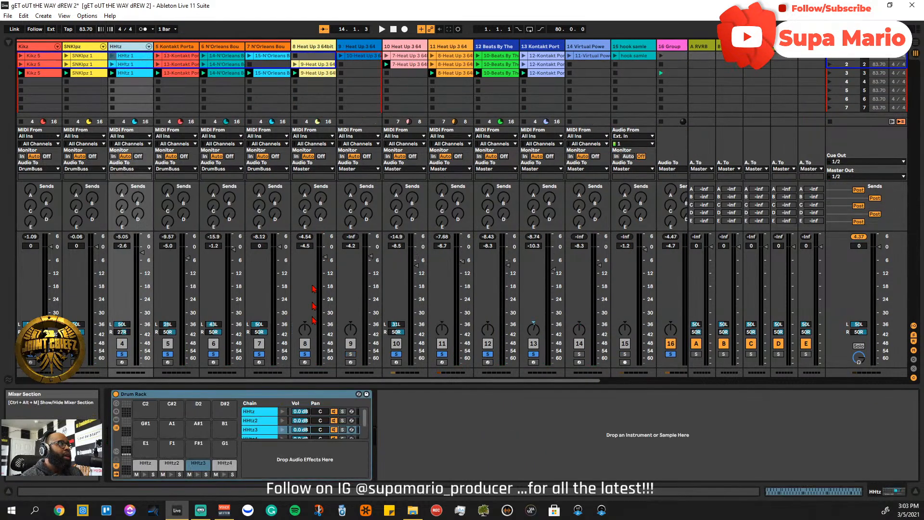
- Play the beat, copy track 7's N'Orleans clip into its empty second-scene slot, and trigger empty slots on the drum tracks to stop them
key("space")
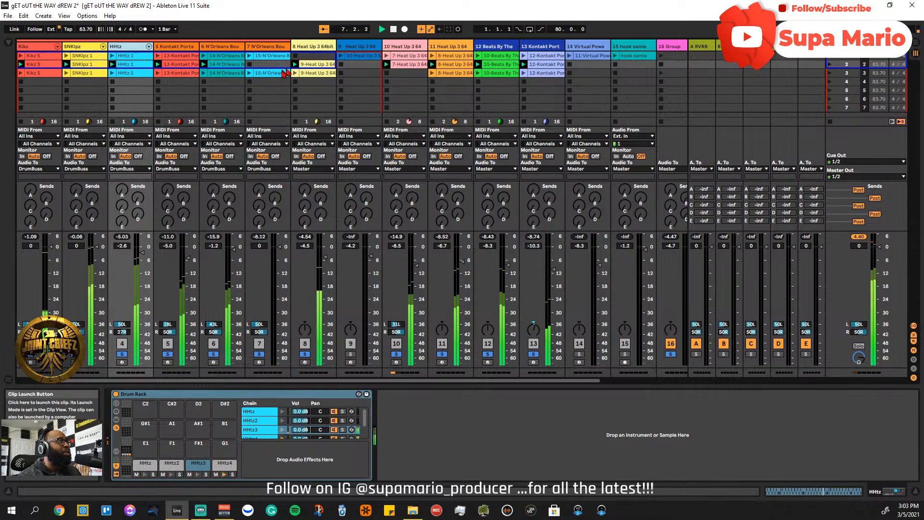
left_click_drag(281, 56, 281, 68)
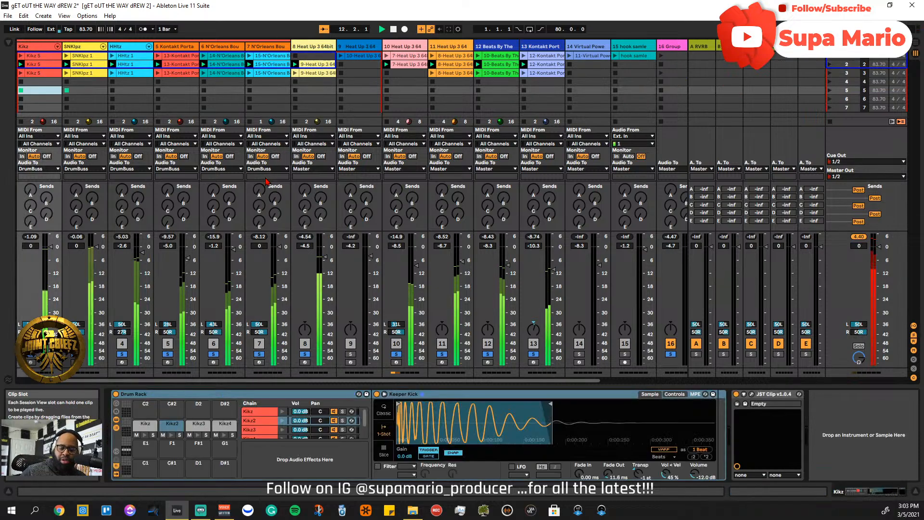
left_click(39, 90)
key("Right")
key("Right")
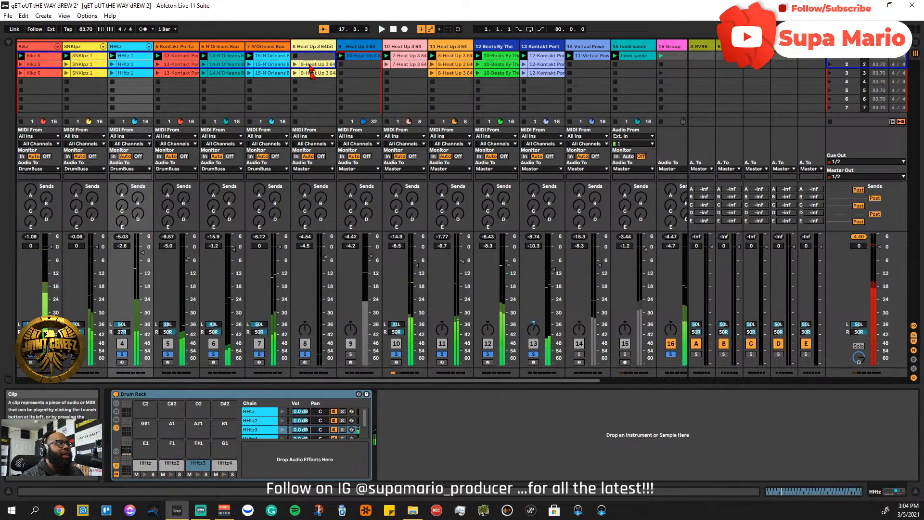
- Solo track 9 Heat Up 3, listen to it, and display its device chain with the sidechained Compressor
left_click(349, 355)
key("space")
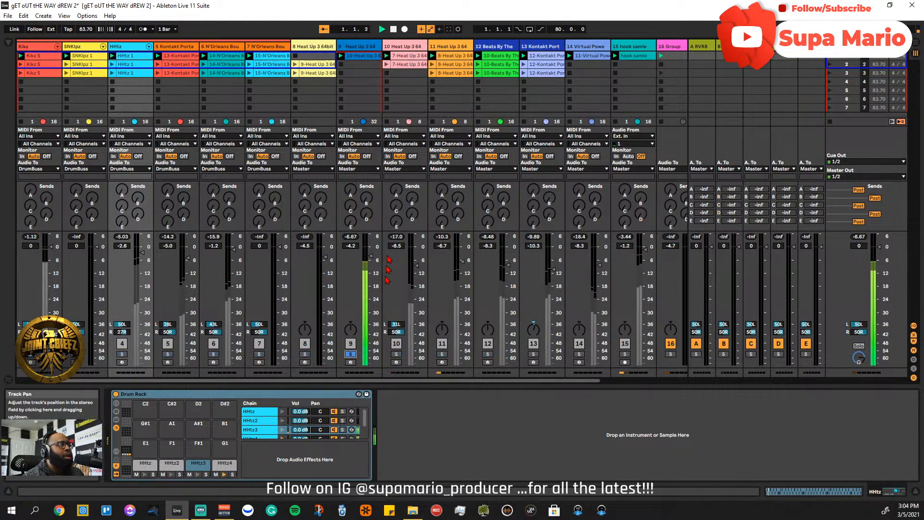
left_click(376, 91)
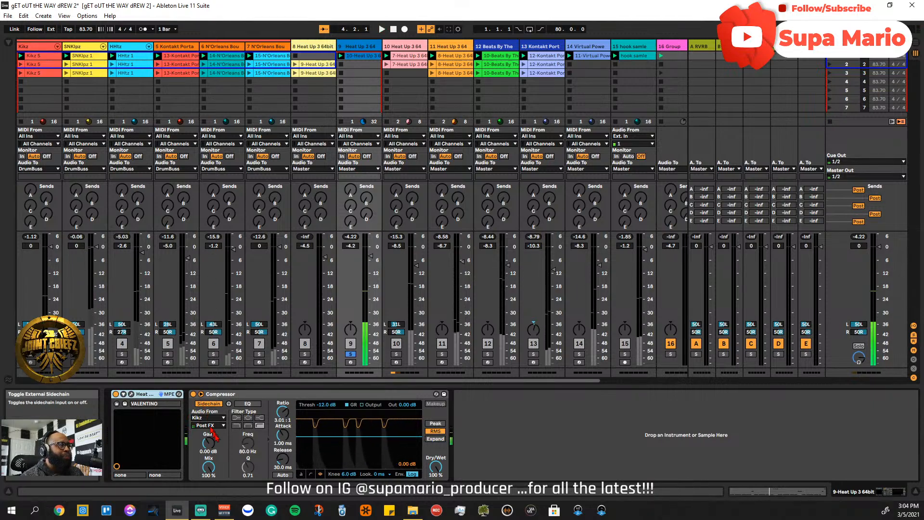
- Add track 14 Virtual Power to the solo, display its devices and open the Virtual Power instrument window
left_click_drag(340, 381, 418, 383)
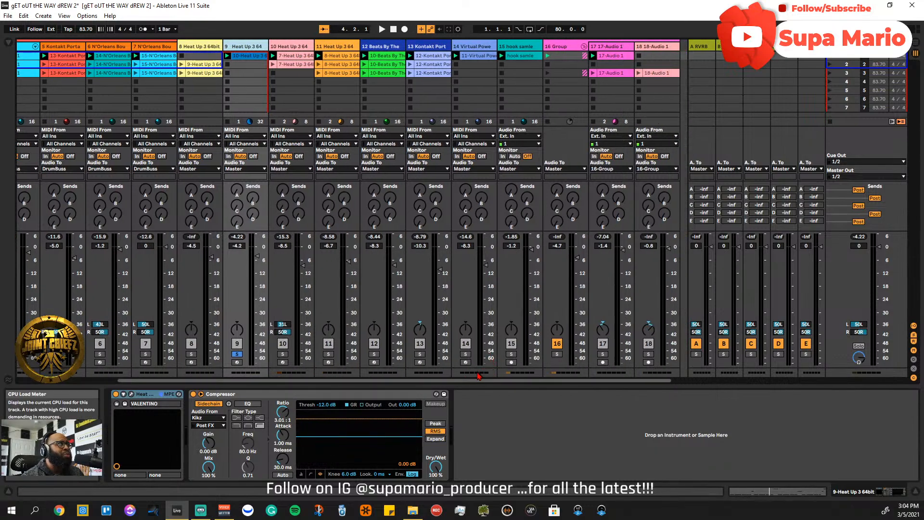
left_click(283, 64)
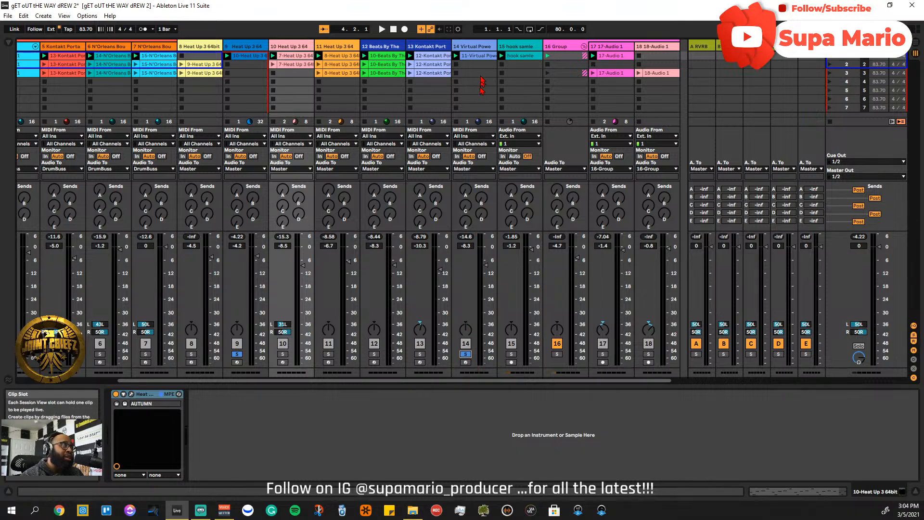
left_click(475, 48)
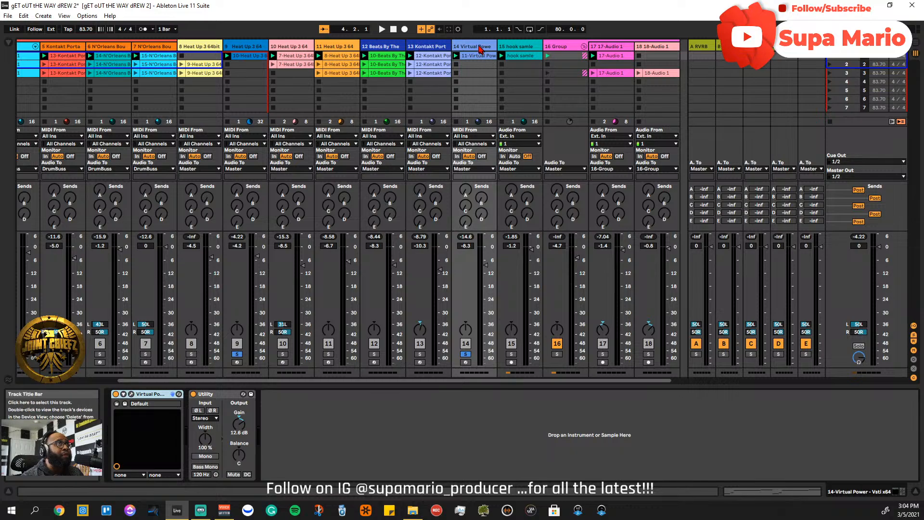
left_click(133, 395)
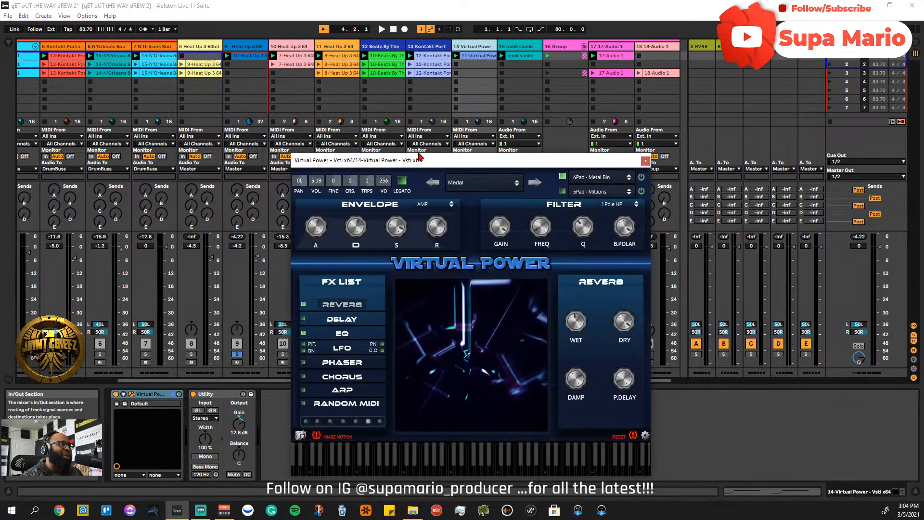
left_click_drag(419, 157, 355, 146)
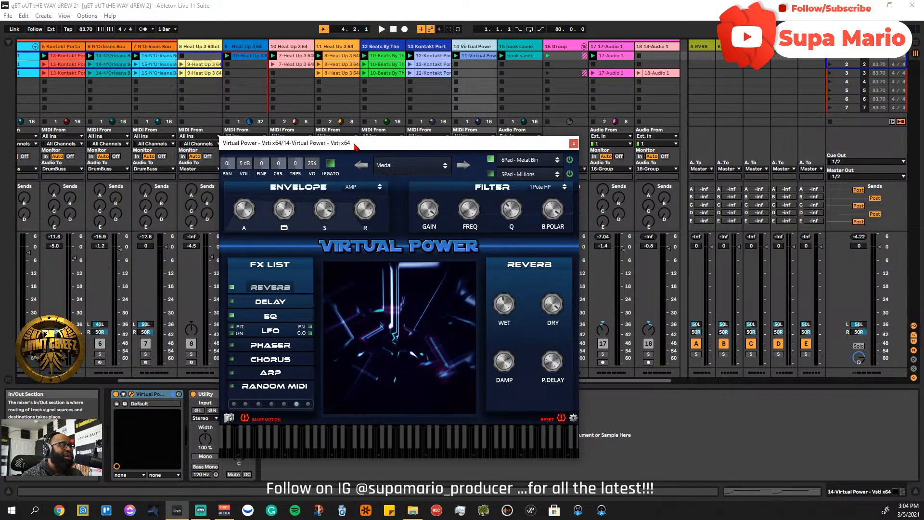
left_click_drag(355, 146, 385, 151)
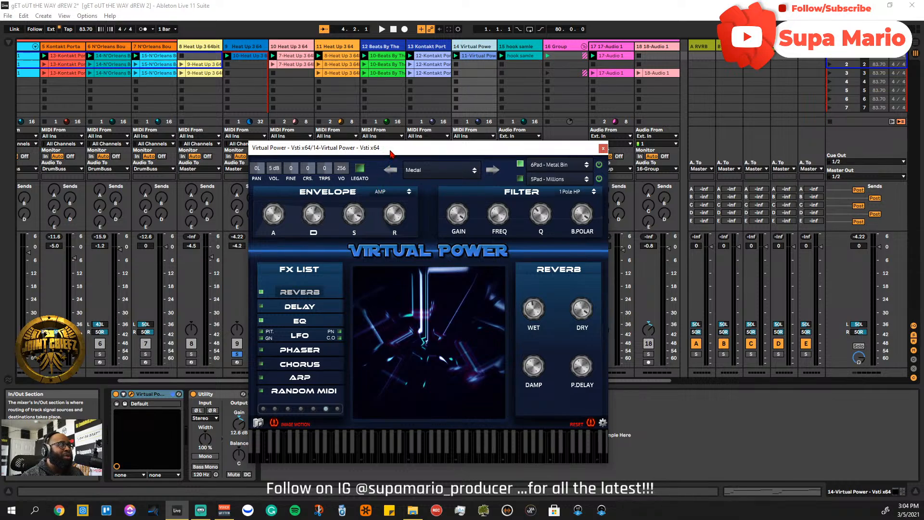
left_click_drag(391, 153, 418, 127)
left_click_drag(339, 98, 437, 185)
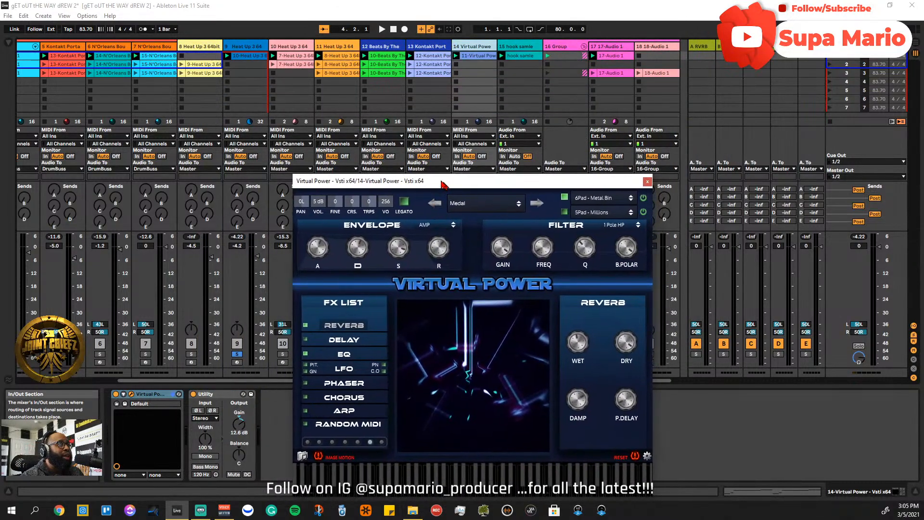
left_click_drag(445, 183, 355, 165)
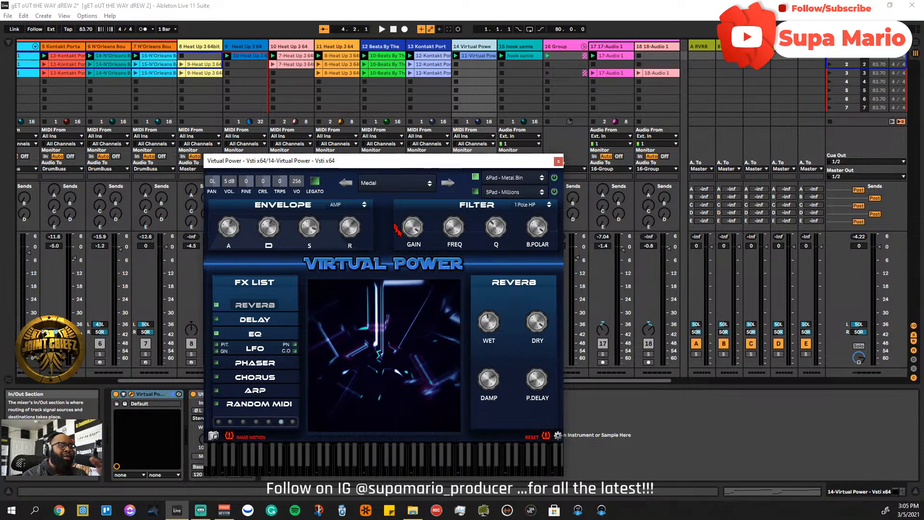
left_click_drag(463, 167, 510, 157)
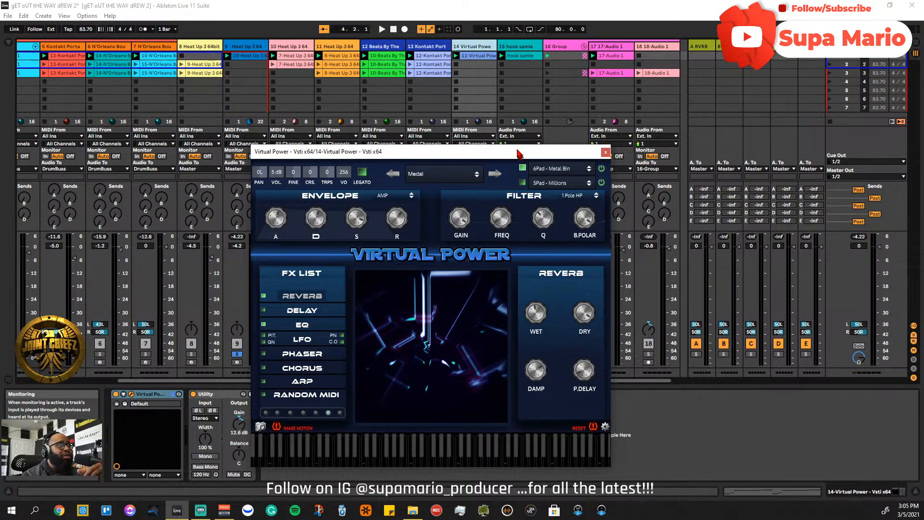
mouse_move(518, 152)
left_mouse_down()
mouse_move(507, 86)
mouse_move(529, 151)
left_mouse_up()
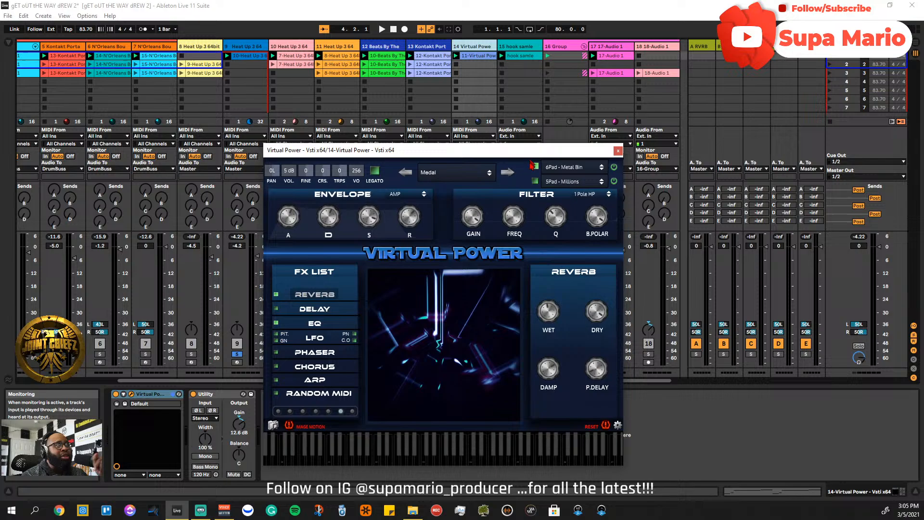
- Show the Medal preset in Virtual Power's preset browser, then close the browser and the instrument window
left_click(465, 179)
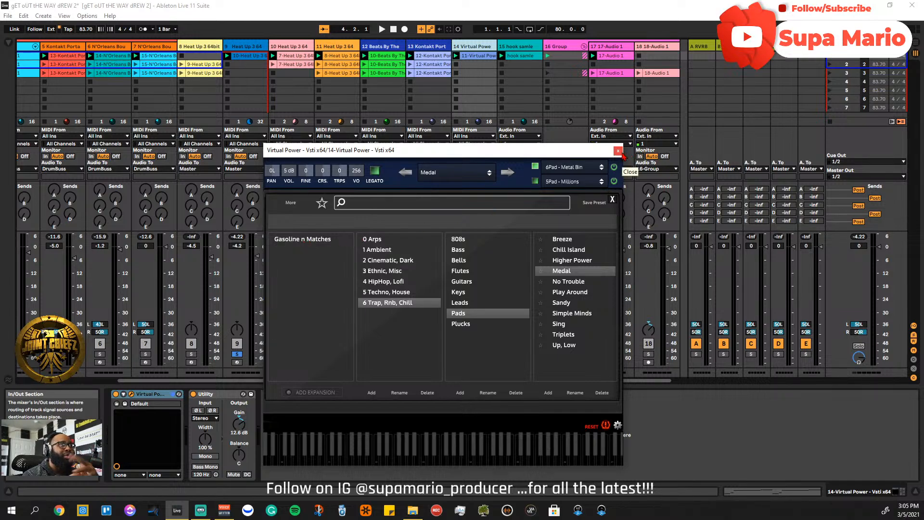
left_click(612, 199)
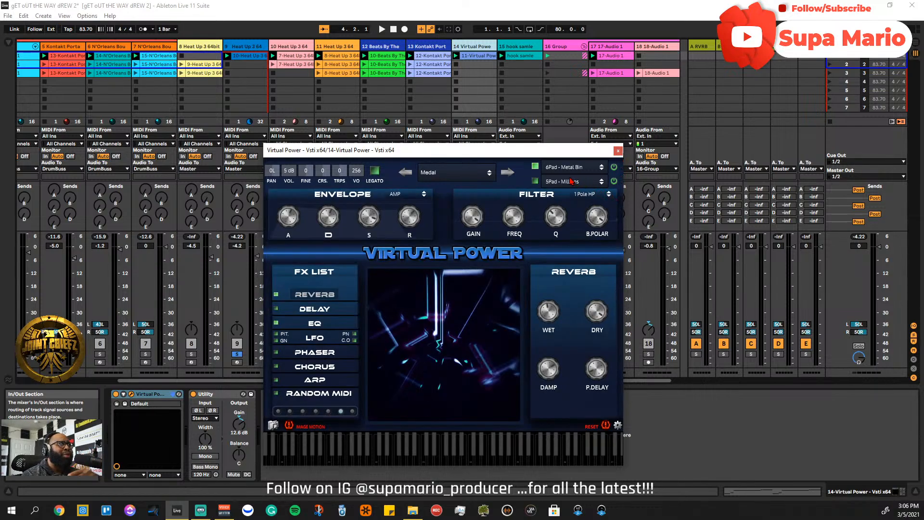
left_click_drag(515, 159, 540, 167)
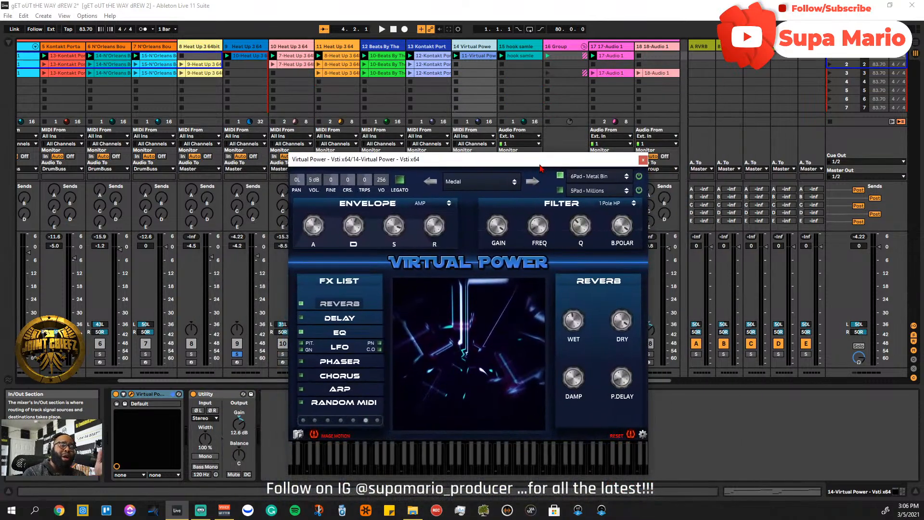
left_click(643, 160)
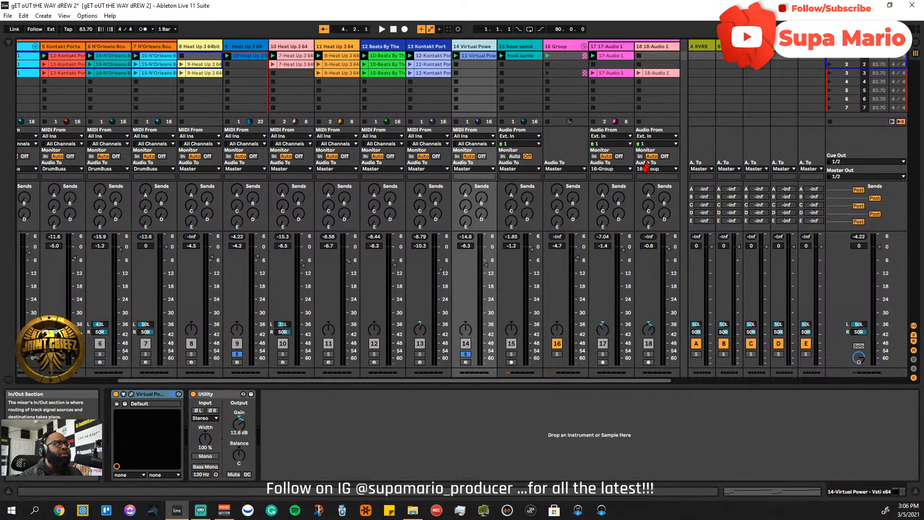
- Play the beat, add tracks 15 hook samle and 17-Audio to the solo, and set 16 Group's volume to -4.4 dB
key("space")
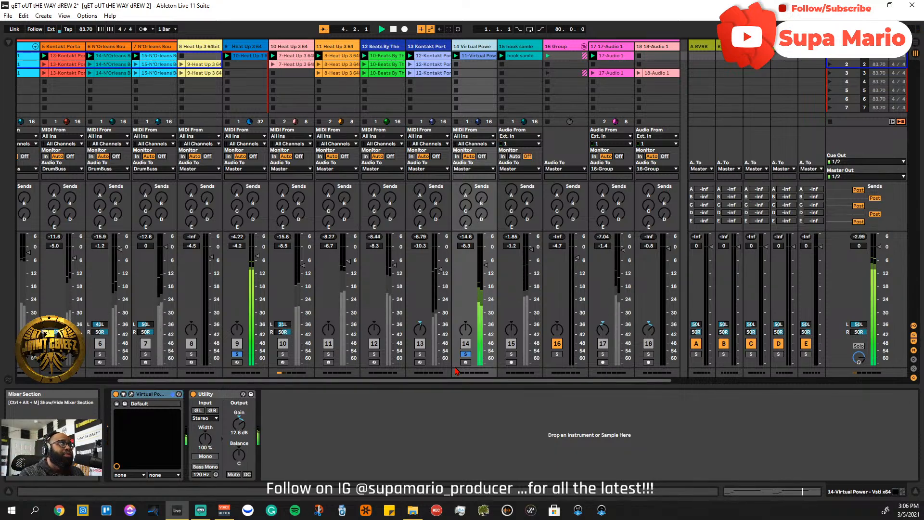
left_click(510, 354)
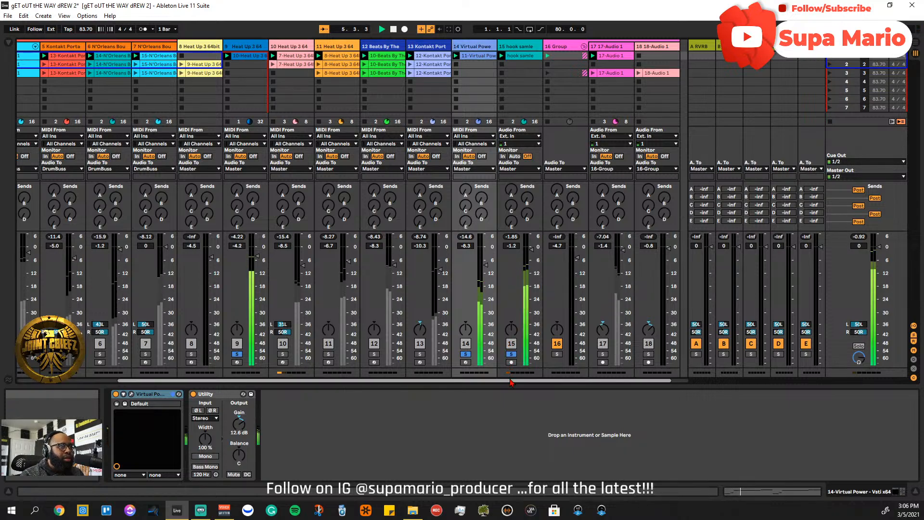
left_click_drag(510, 380, 539, 383)
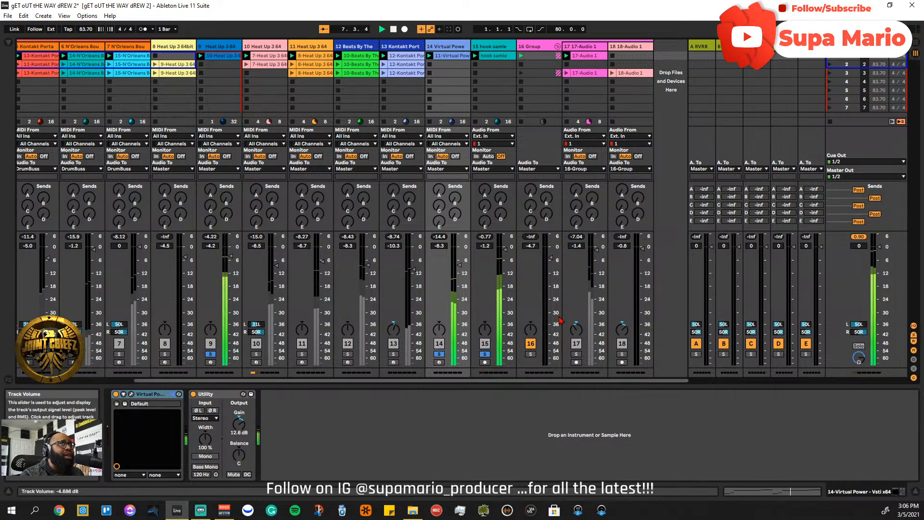
left_click(576, 354)
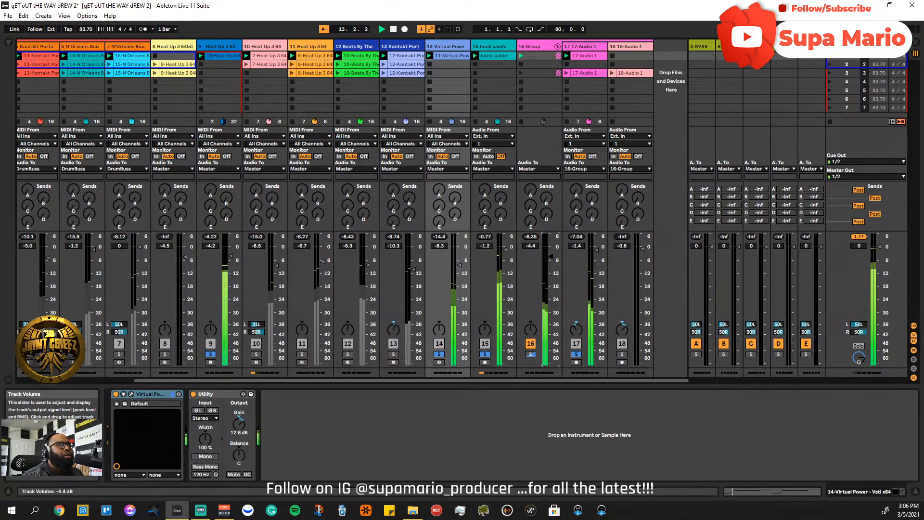
- Open 16 Group's bx_console SSL 9000 J, check its EQ, slightly lower the HF band's frequency, and close the plug-in window
double_click(544, 47)
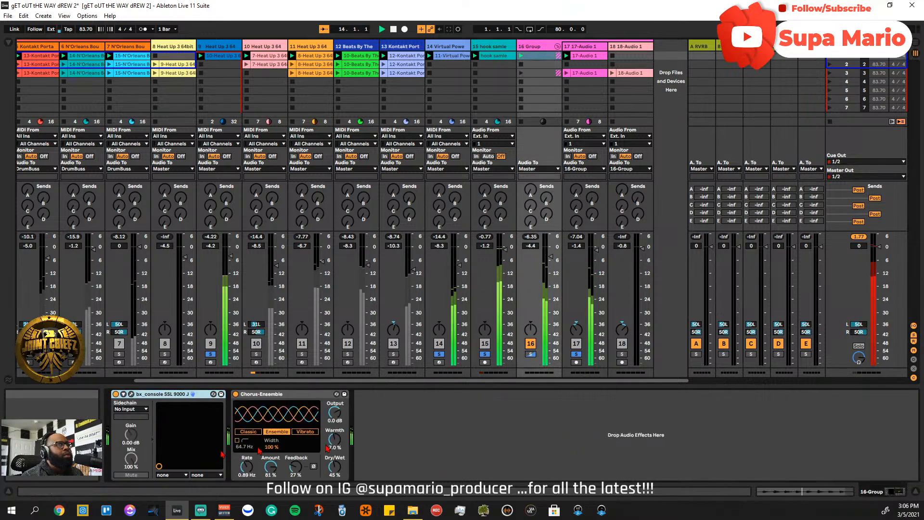
left_click(193, 394)
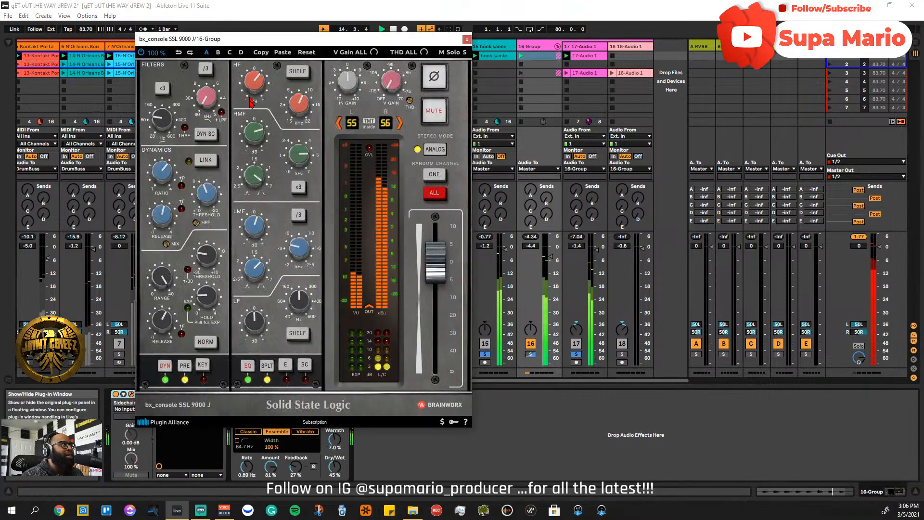
left_click_drag(252, 84, 251, 80)
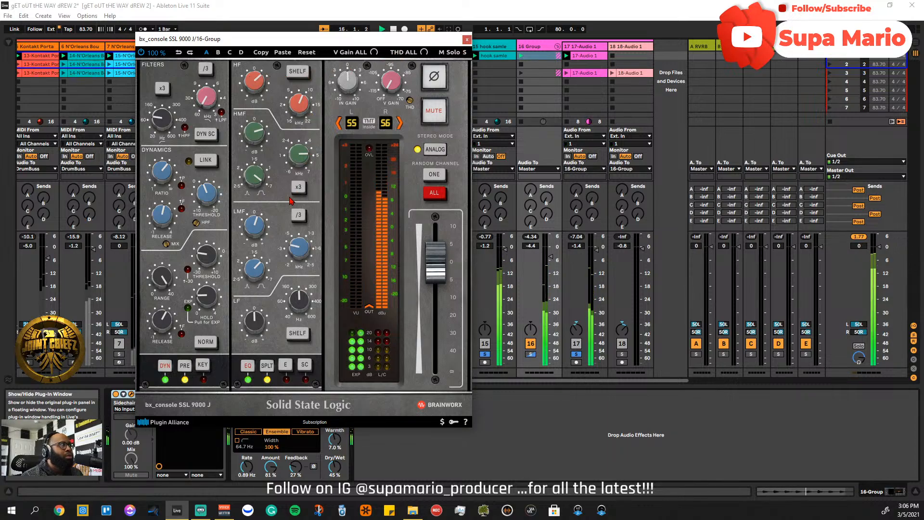
mouse_move(260, 294)
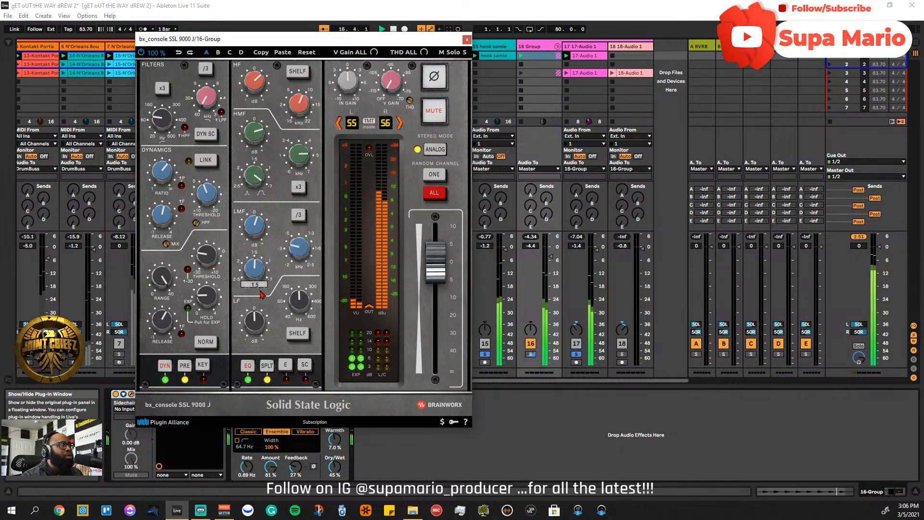
left_click_drag(260, 294, 260, 301)
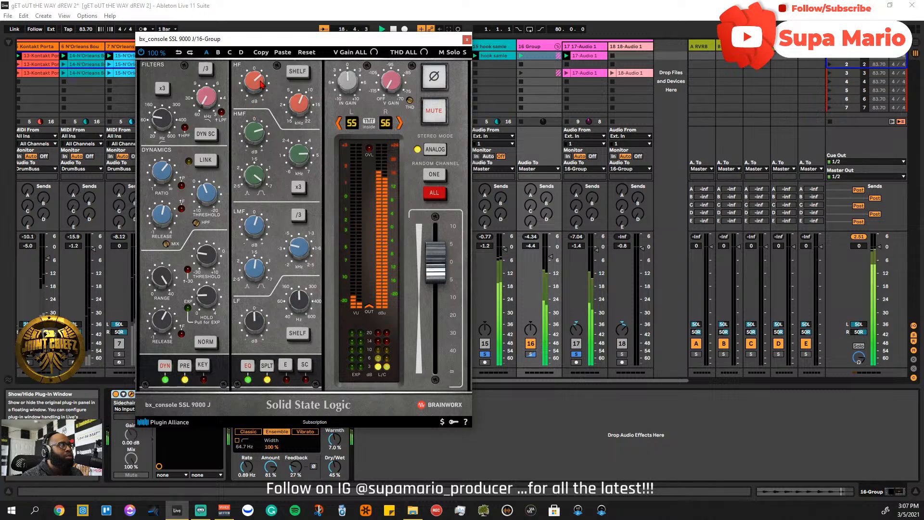
mouse_move(259, 82)
left_click_drag(308, 106, 301, 117)
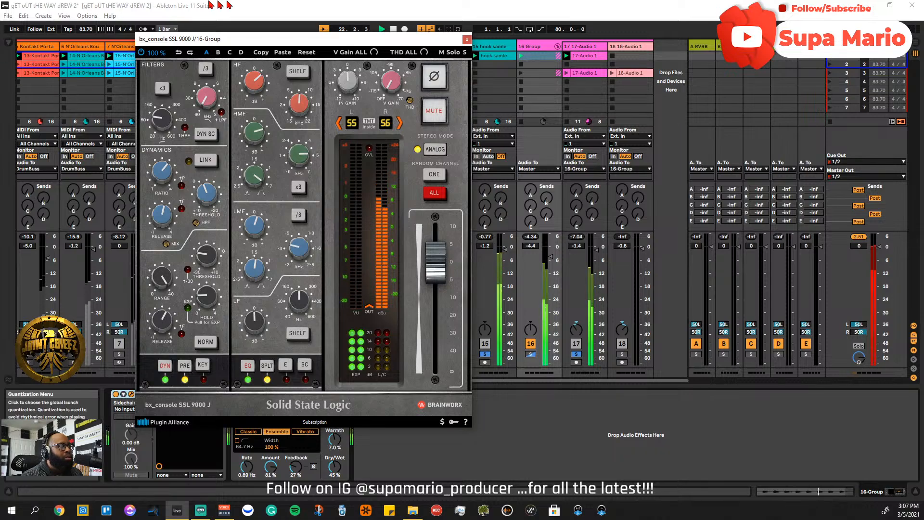
left_click(465, 40)
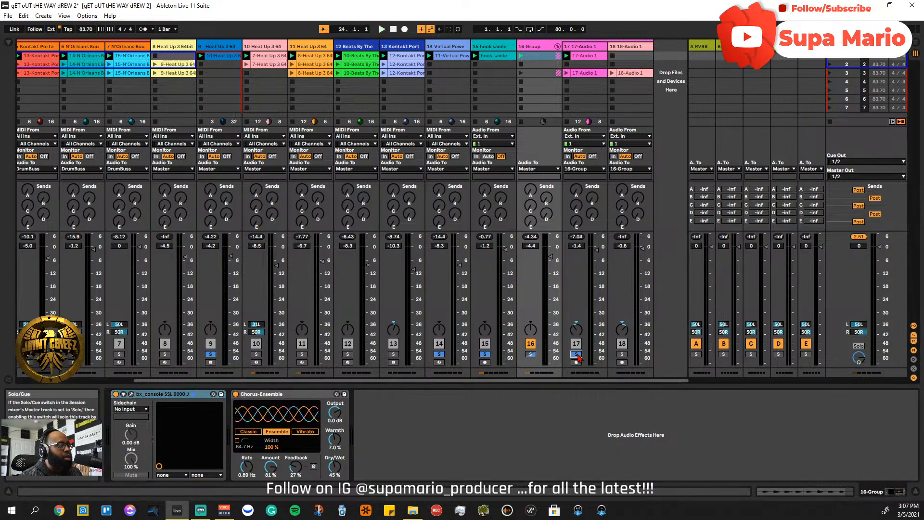
- Clear the track solos, play the full beat and set track 6 N'Orleans's volume to -1.5 dB
left_click(577, 355)
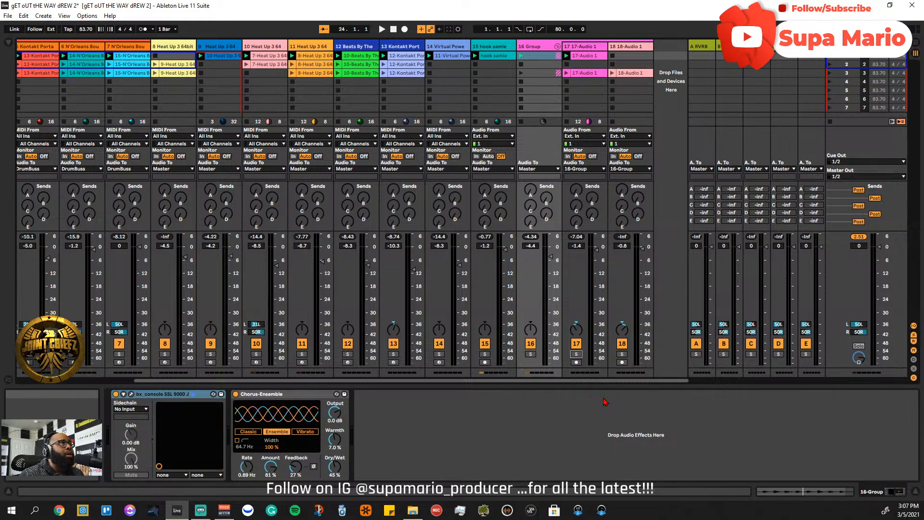
key("space")
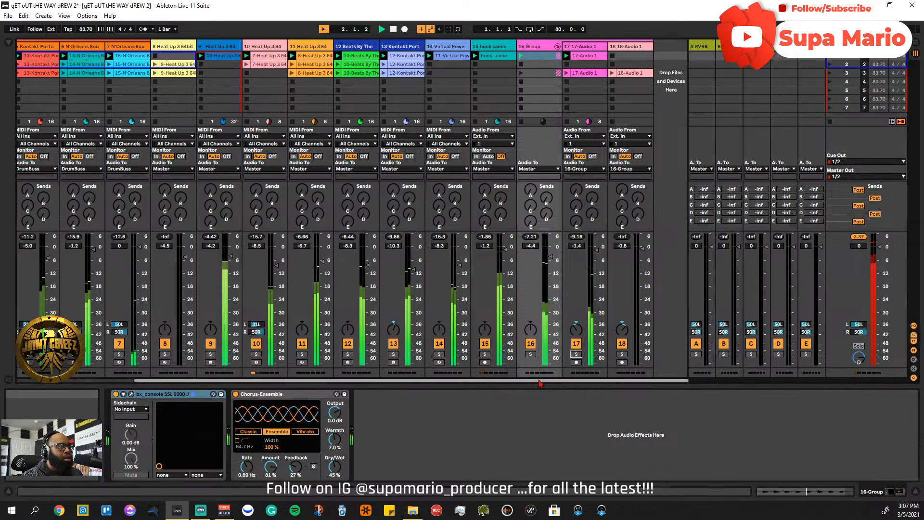
left_click_drag(538, 381, 443, 406)
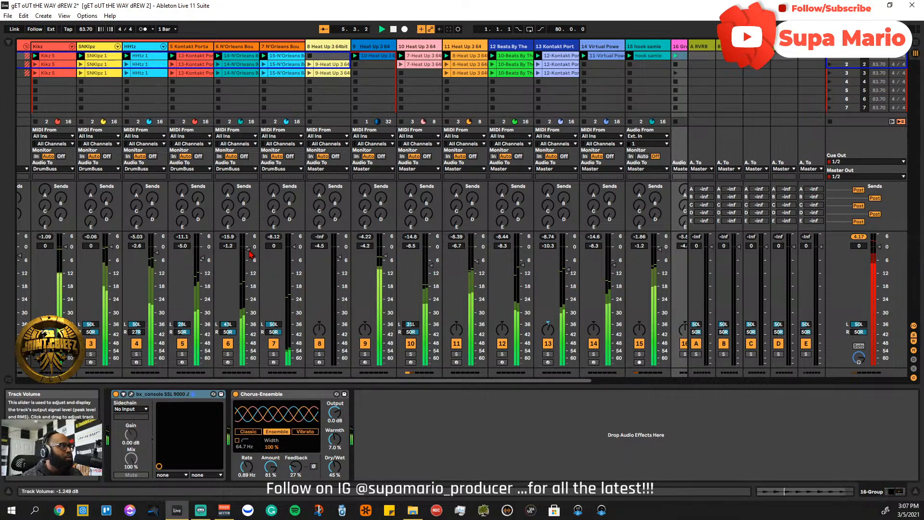
left_click_drag(247, 249, 247, 248)
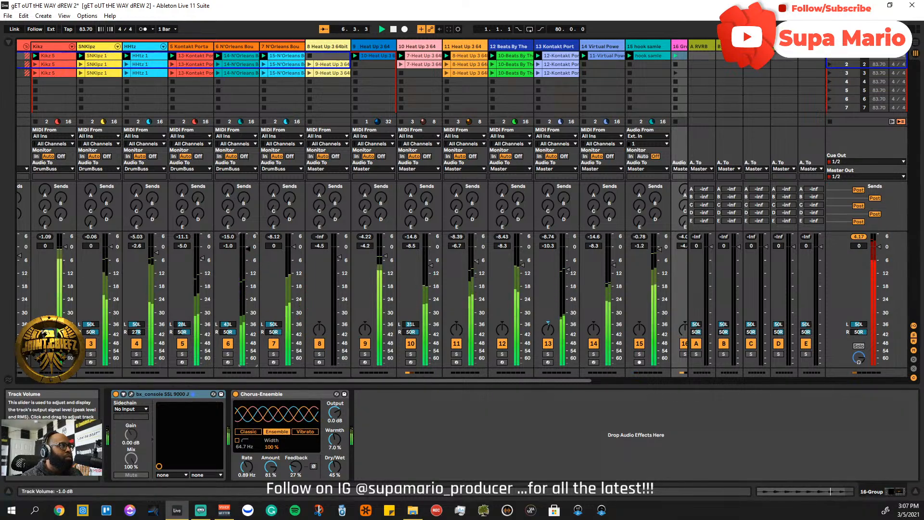
- Open track 6's N'Orleans Bounce instrument window with the Mardi Gras drums kit, and solo the track during playback
left_click(251, 50)
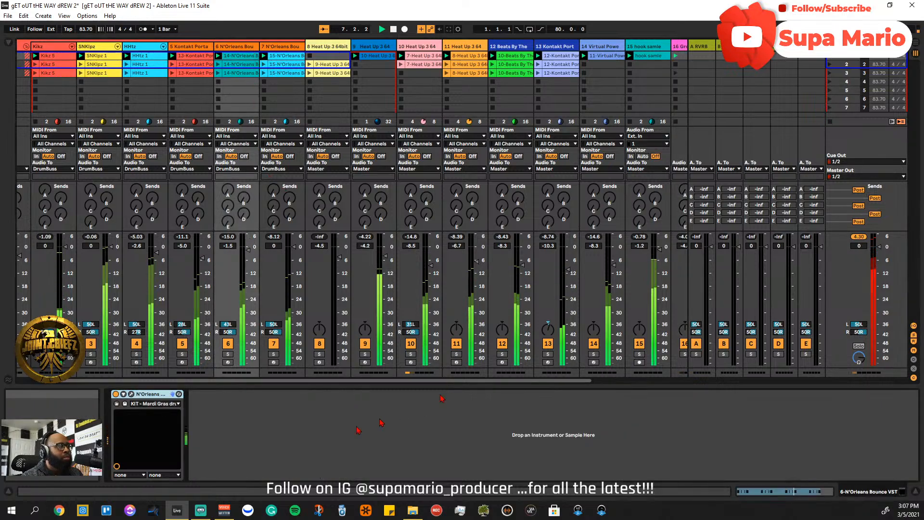
left_click(133, 394)
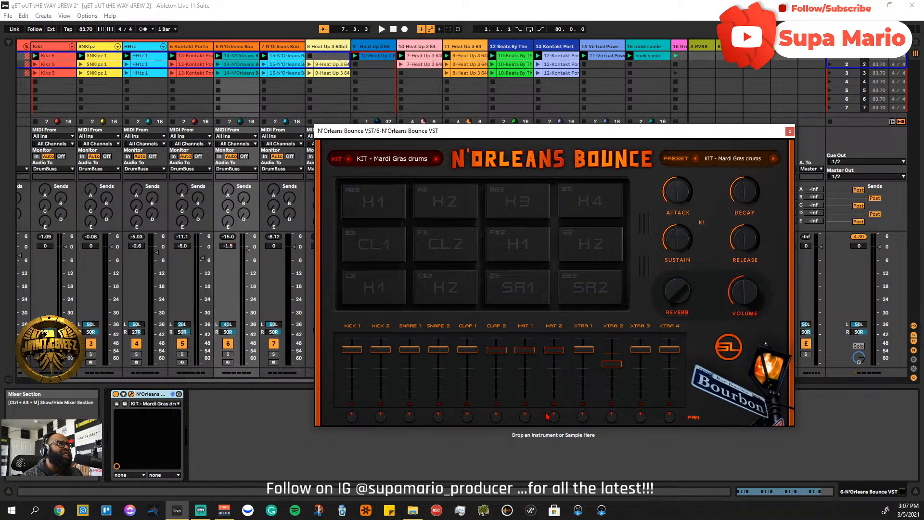
key("space")
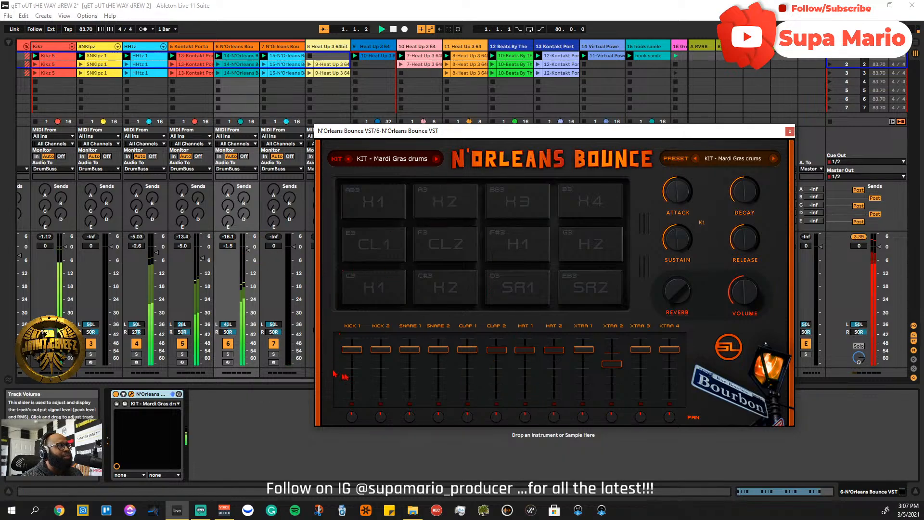
left_click(228, 354)
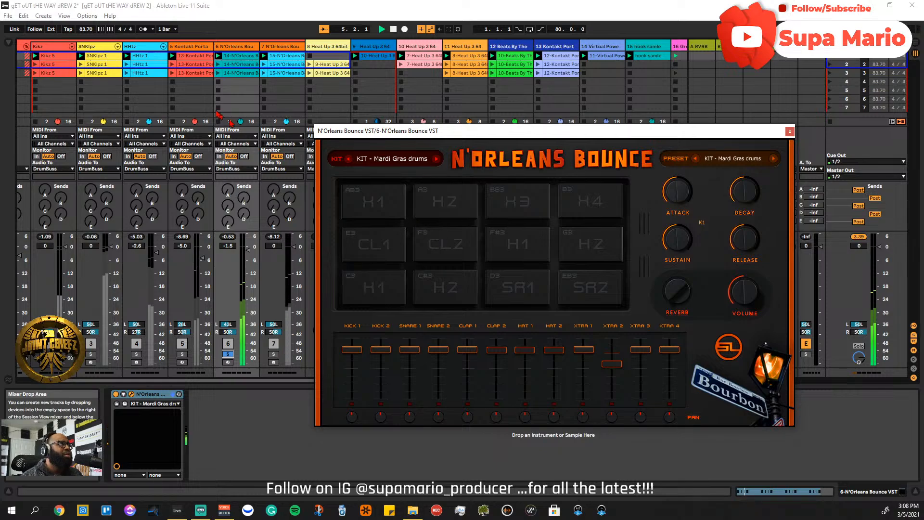
- Display the notes of track 6's first-scene clip, close the N'Orleans Bounce window and unsolo the track
left_click(231, 59)
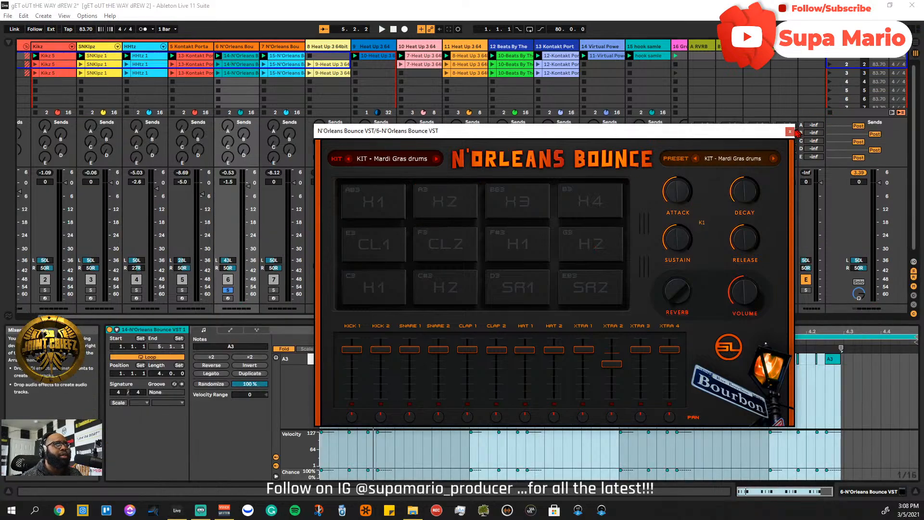
left_click(791, 131)
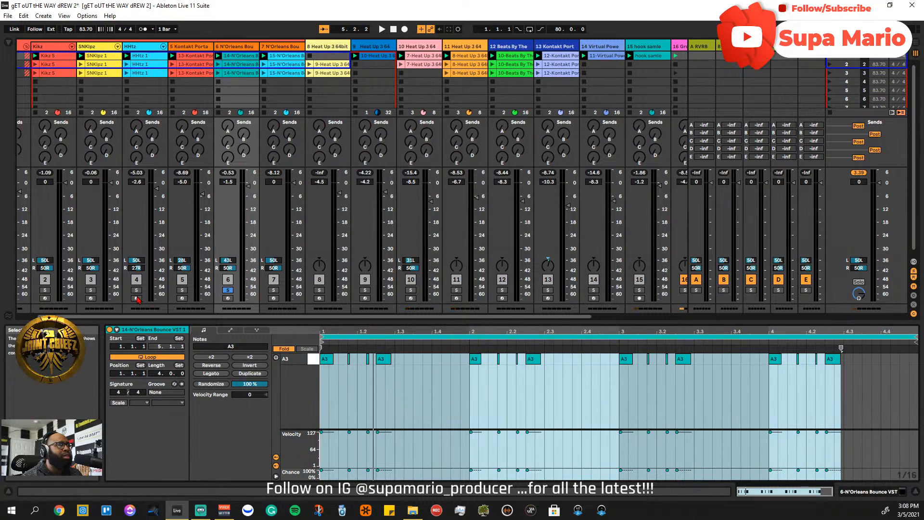
left_click(229, 289)
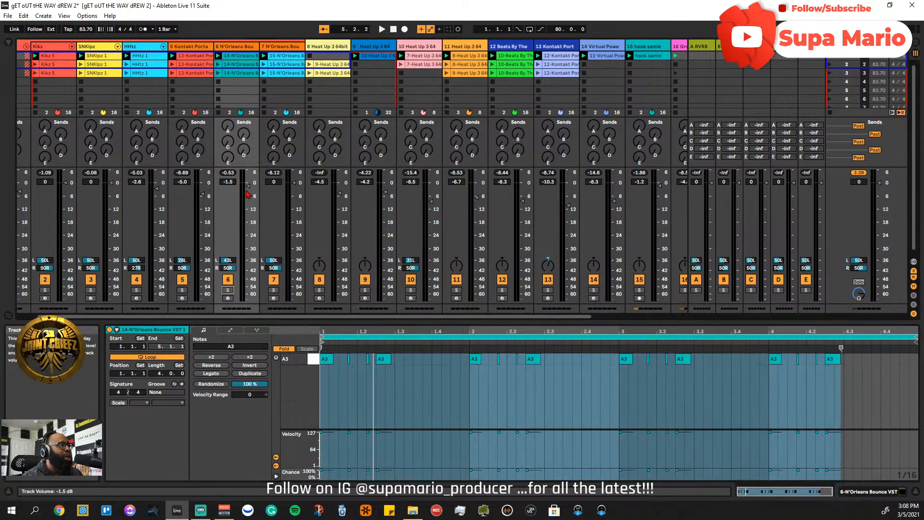
- Play the full beat, raise track 6's volume to -0.4 dB and reopen its N'Orleans Bounce instrument window
key("space")
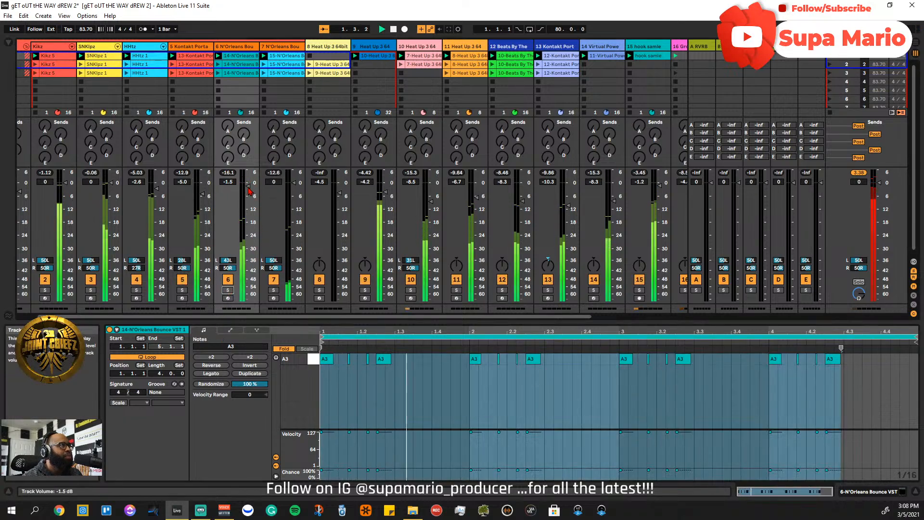
left_click_drag(249, 187, 249, 185)
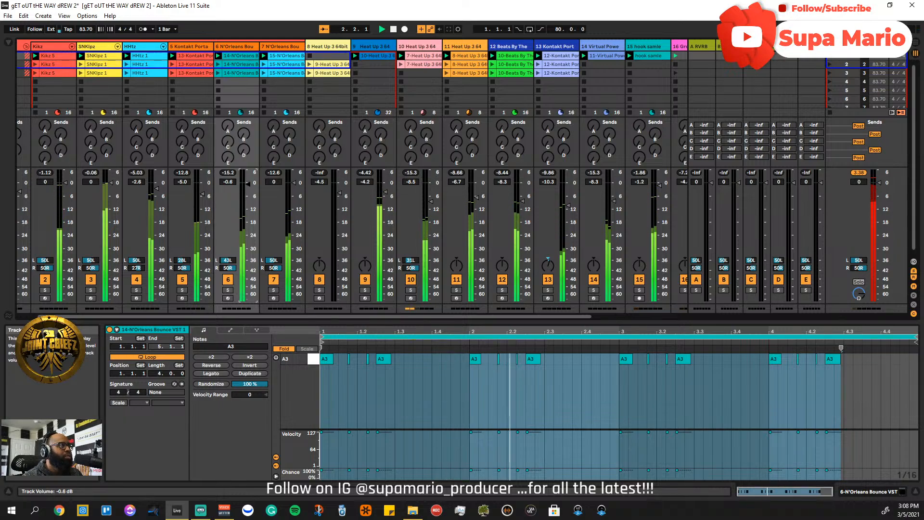
left_click_drag(366, 318, 367, 381)
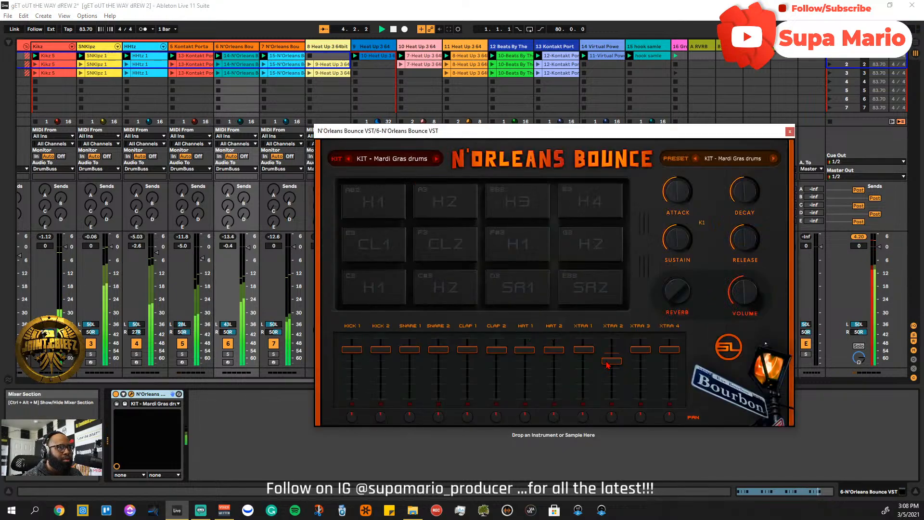
- Raise the Xtra 2 level slightly in track 6's N'Orleans Bounce, hide its window and display the Kikz track's devices
left_click_drag(610, 367, 618, 361)
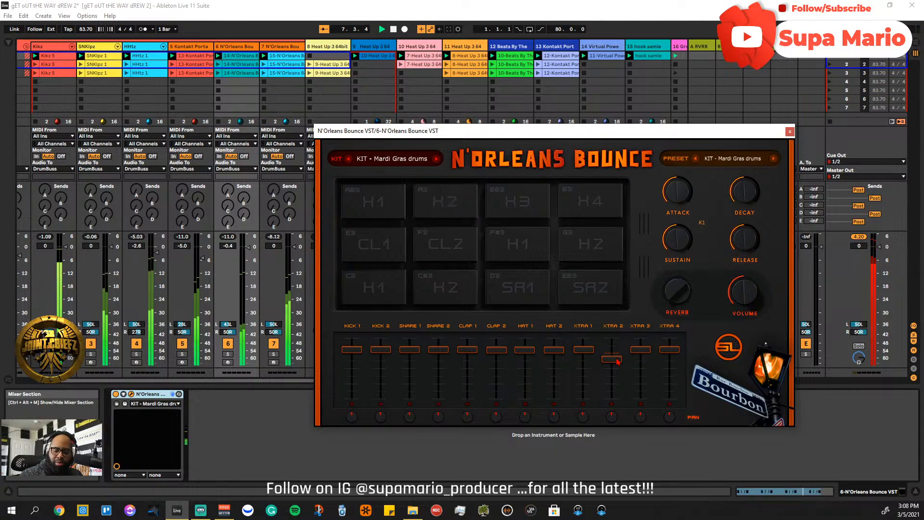
key("Left")
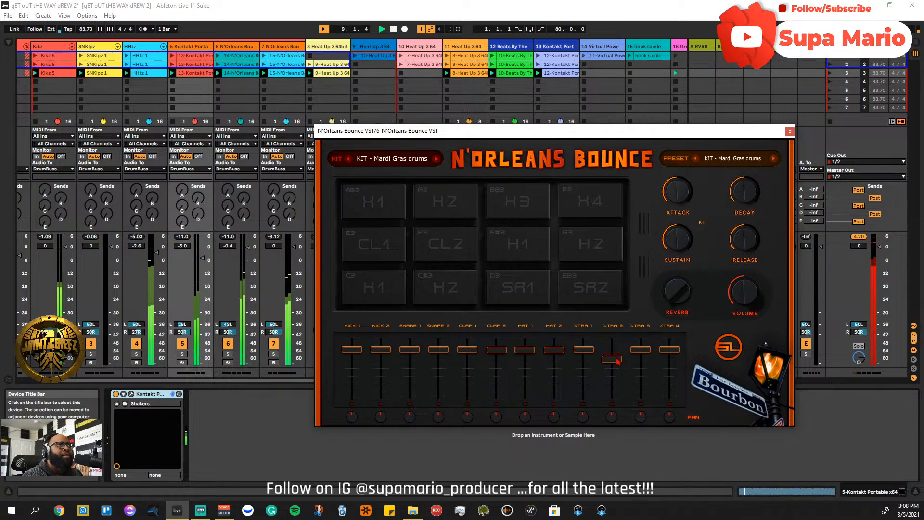
key("ctrl+alt+p")
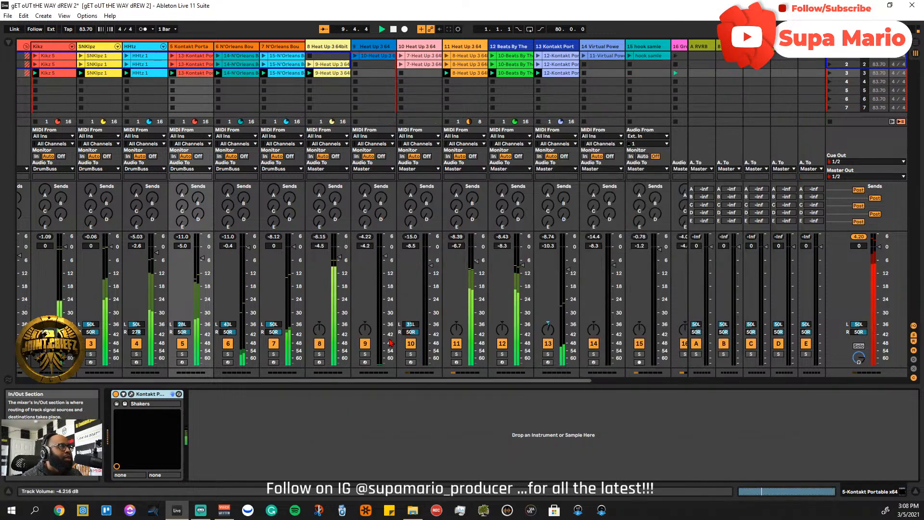
left_click_drag(422, 375, 418, 337)
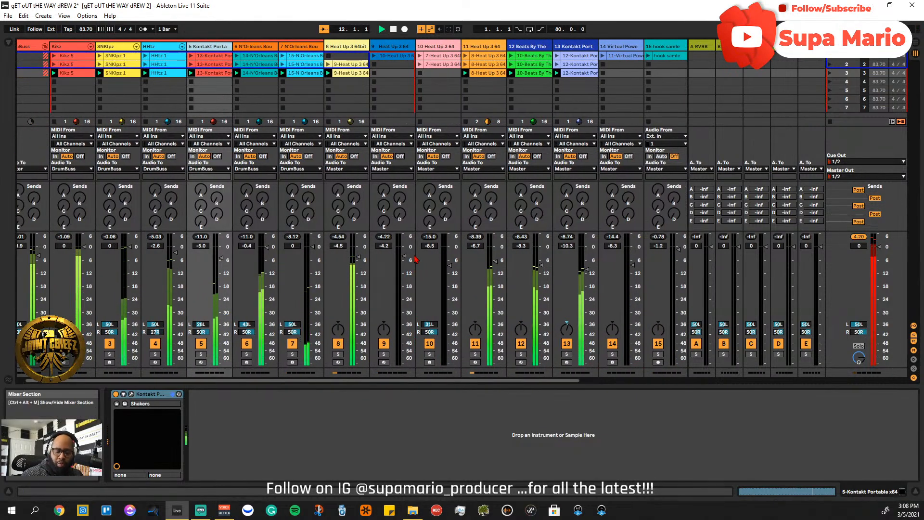
left_click(69, 47)
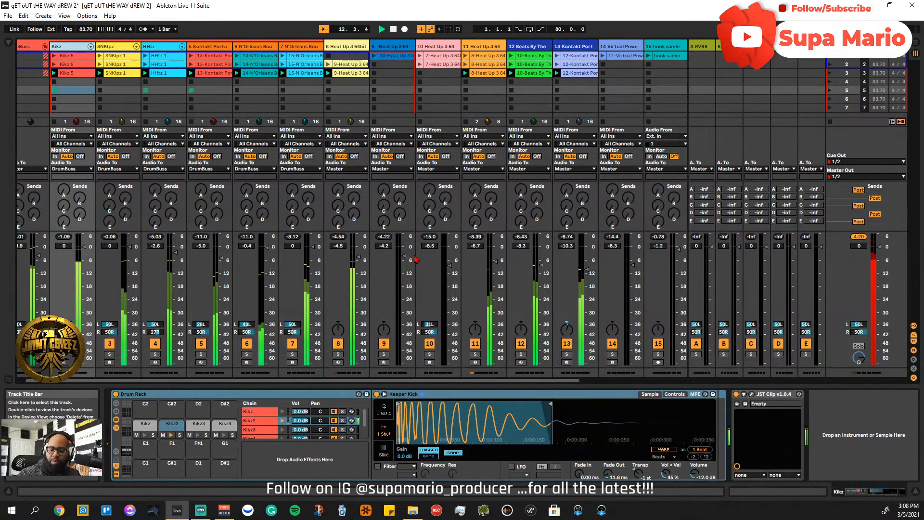
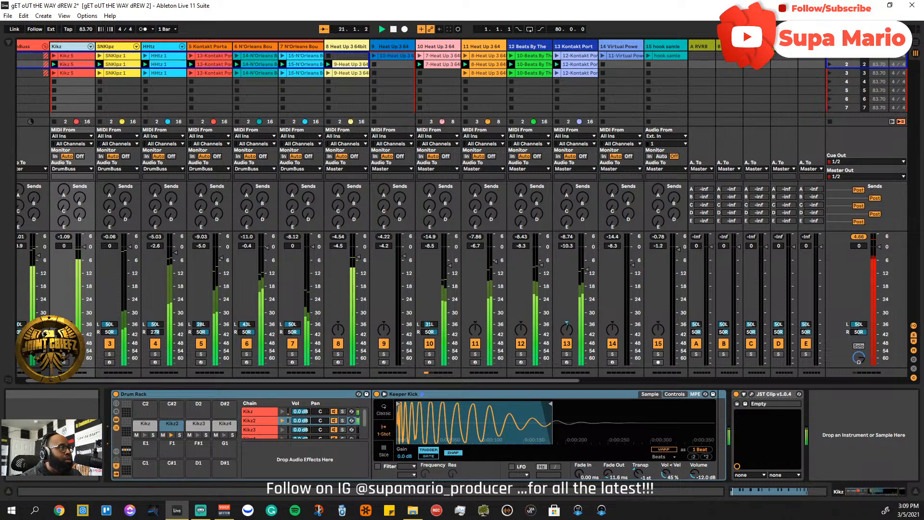
- Open track 7's N'Orleans Bounce instrument window and audition its Xtra 4 and Xtra 3 drum pads
left_click(297, 48)
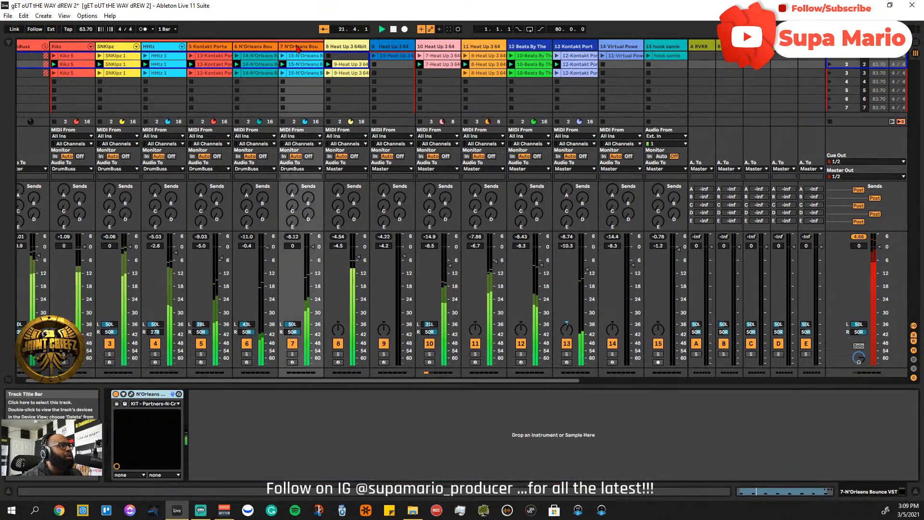
left_click(131, 394)
left_click(625, 182)
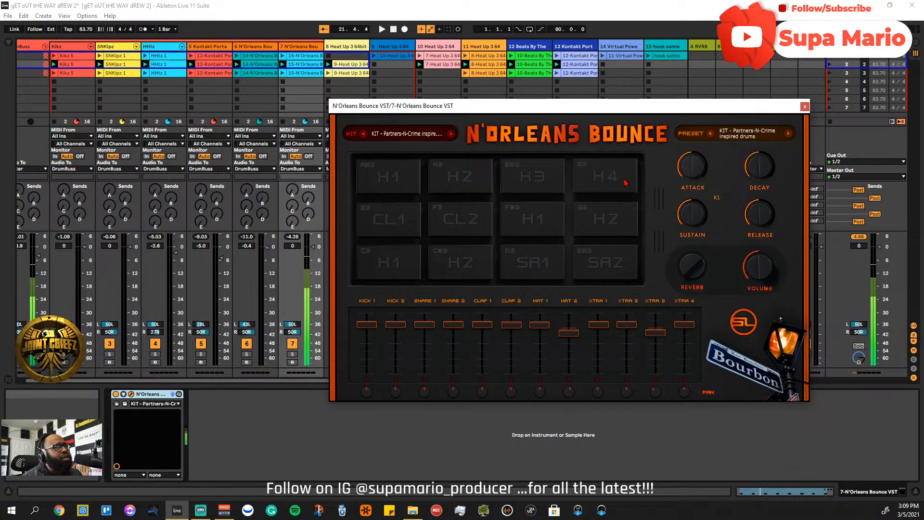
left_click(532, 181)
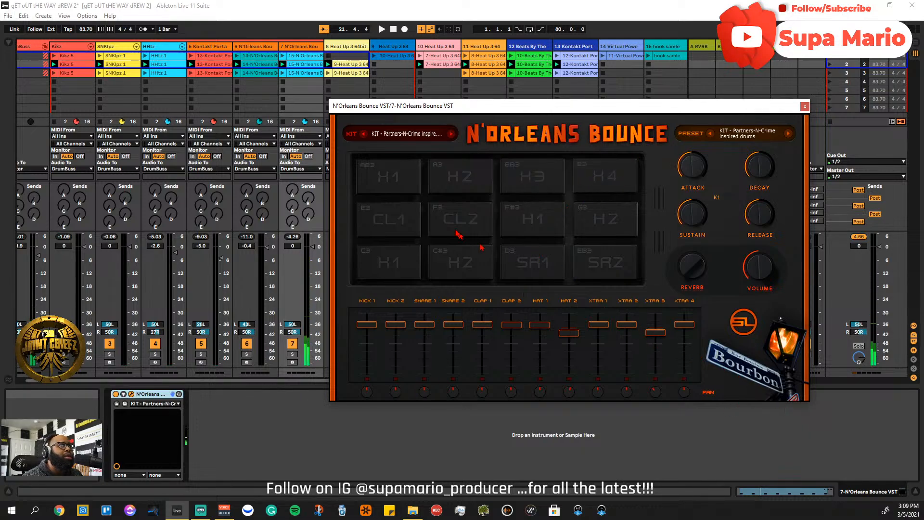
left_click(516, 186)
- Raise the Xtra 3 level slightly in track 7's N'Orleans Bounce while the full beat plays, and close the instrument window
key("space")
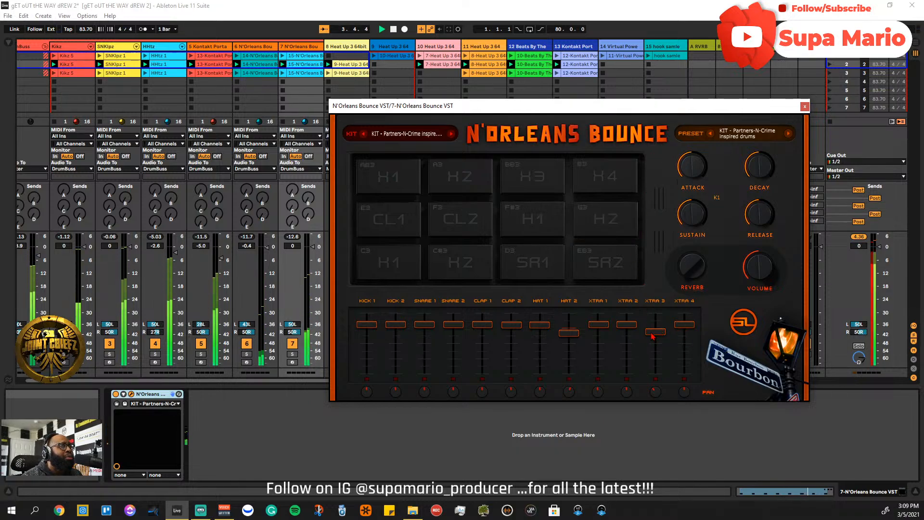
left_click_drag(651, 335, 653, 333)
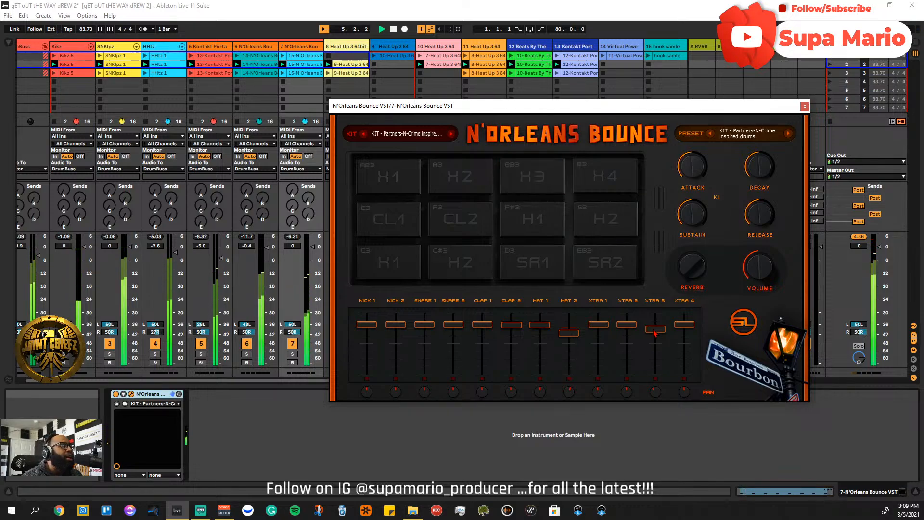
left_click_drag(529, 106, 556, 104)
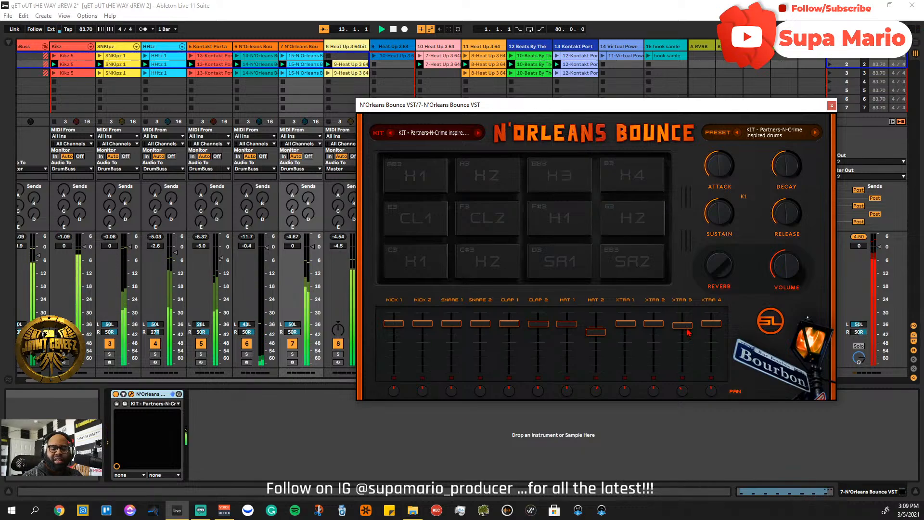
left_click(831, 106)
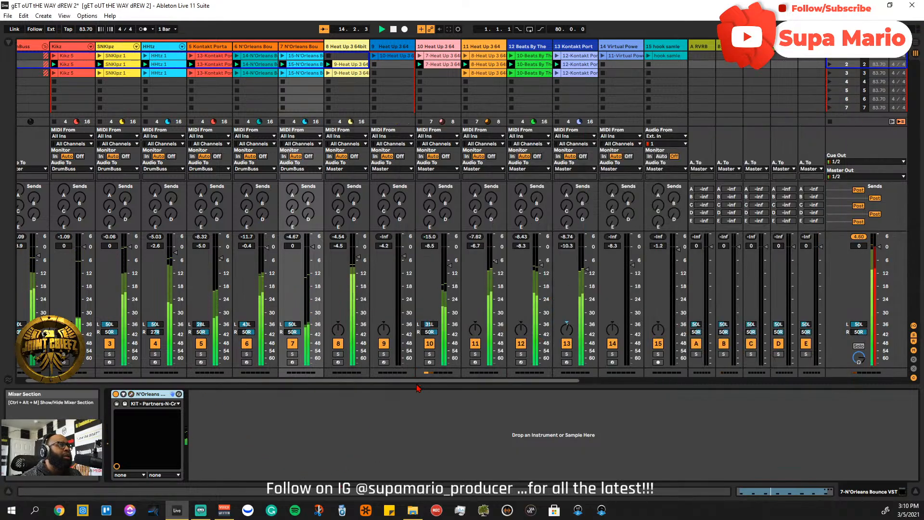
- Examine the tracks and their levels across the whole mixer, from the DrumBuss group to audio track 18
scroll(173, 369, "left", 1)
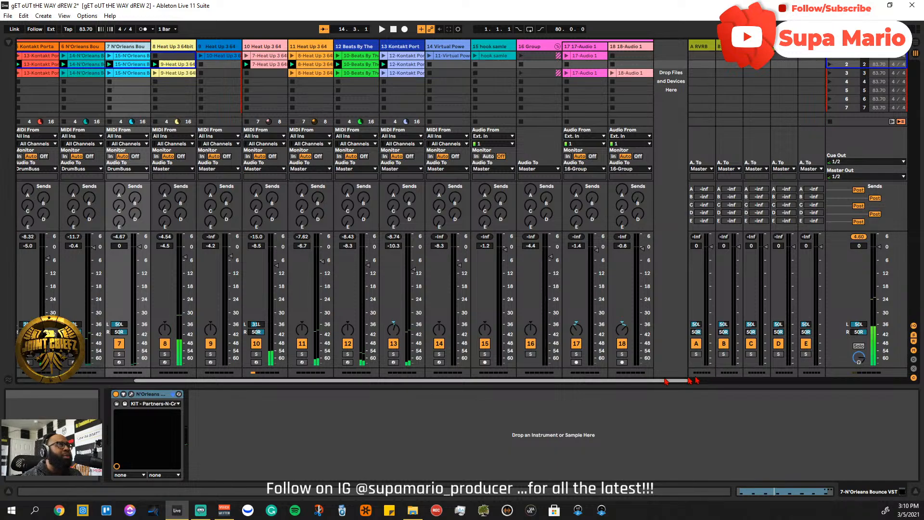
scroll(240, 375, "right", 2)
scroll(313, 385, "left", 2)
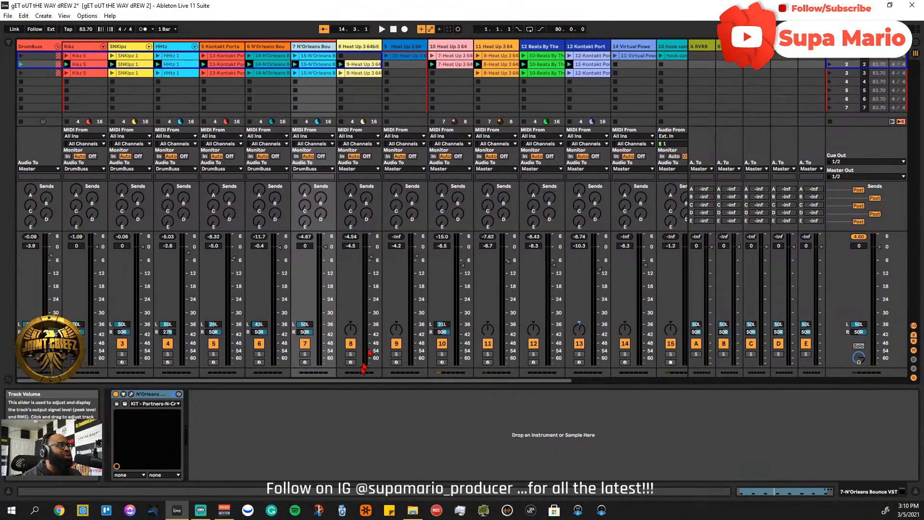
scroll(363, 368, "right", 4)
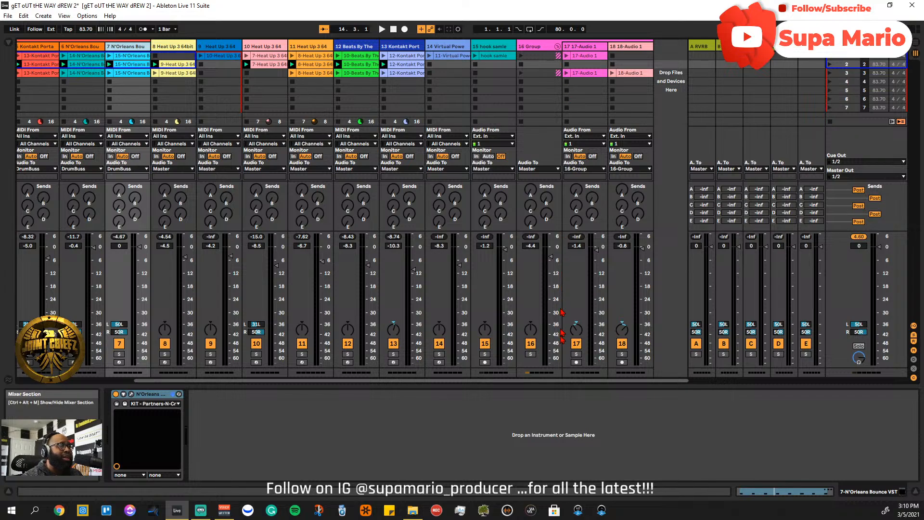
left_click_drag(561, 381, 419, 409)
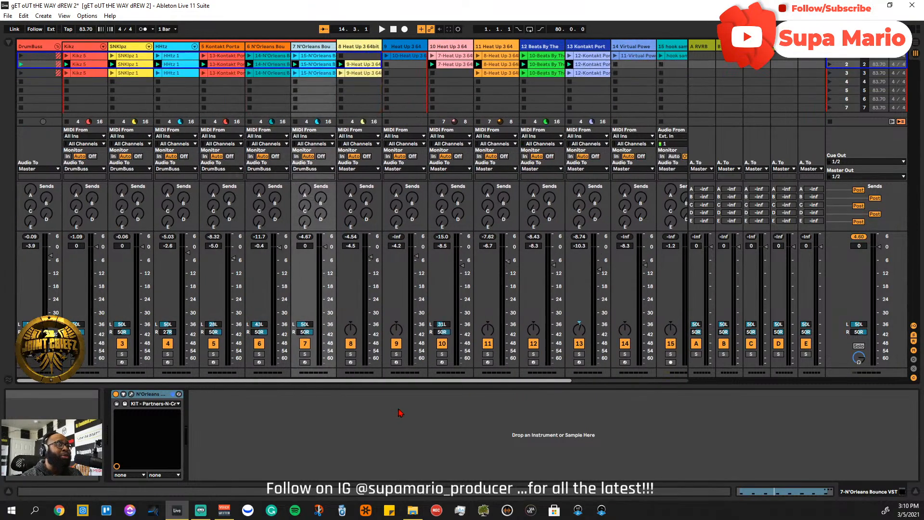
scroll(613, 353, "right", 4)
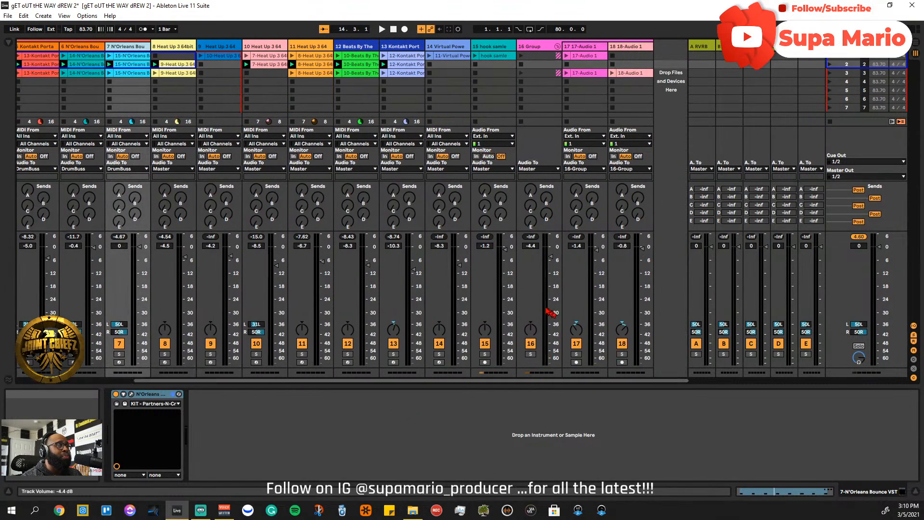
key("space")
scroll(522, 385, "left", 1)
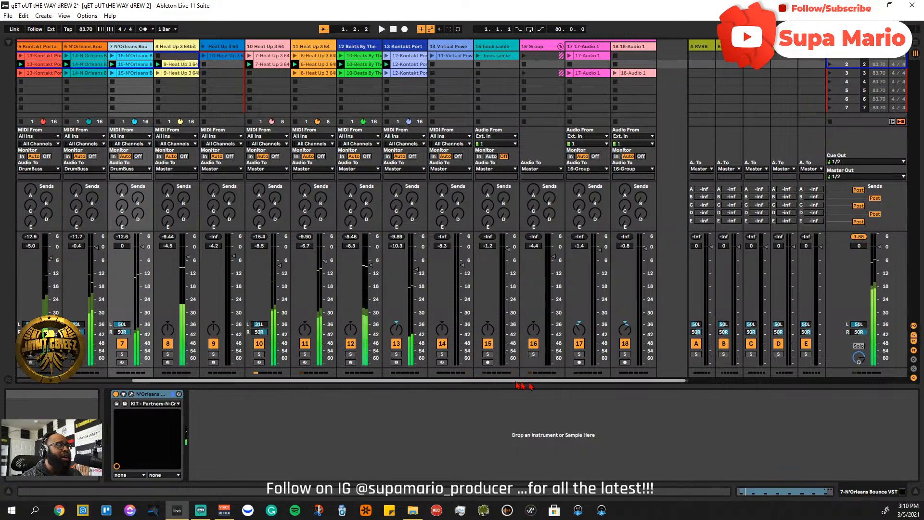
scroll(522, 385, "left", 4)
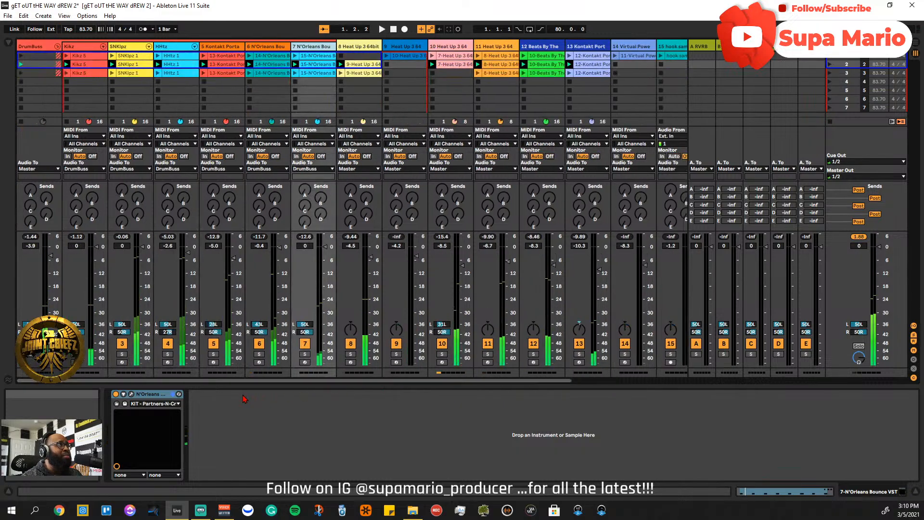
- Unfold the drum rack chains of the Kikz, SNKlpz and HHtz tracks in the mixer
left_click(103, 46)
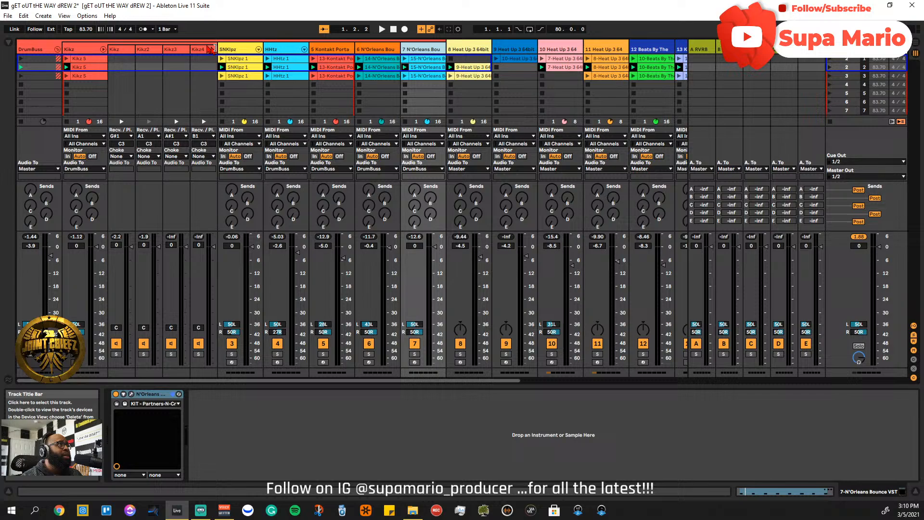
left_click(262, 50)
left_click(258, 49)
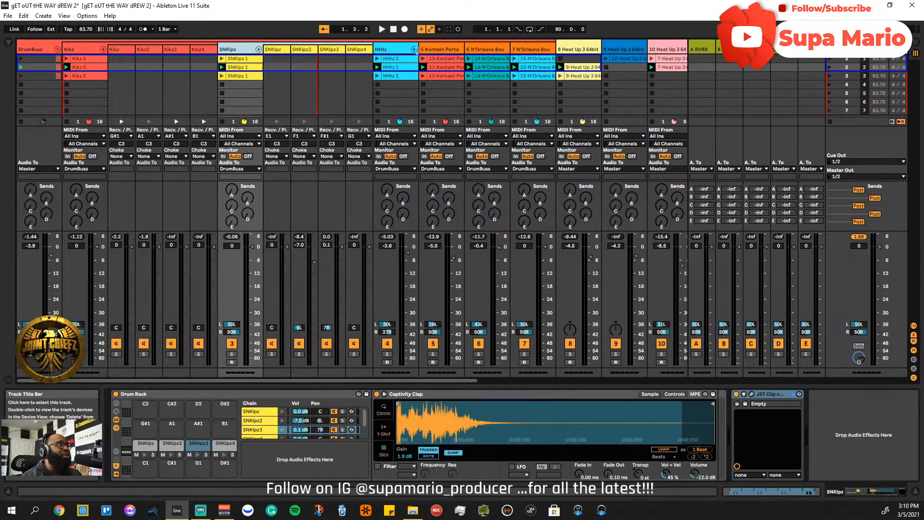
left_click(409, 49)
left_click(413, 49)
key("space")
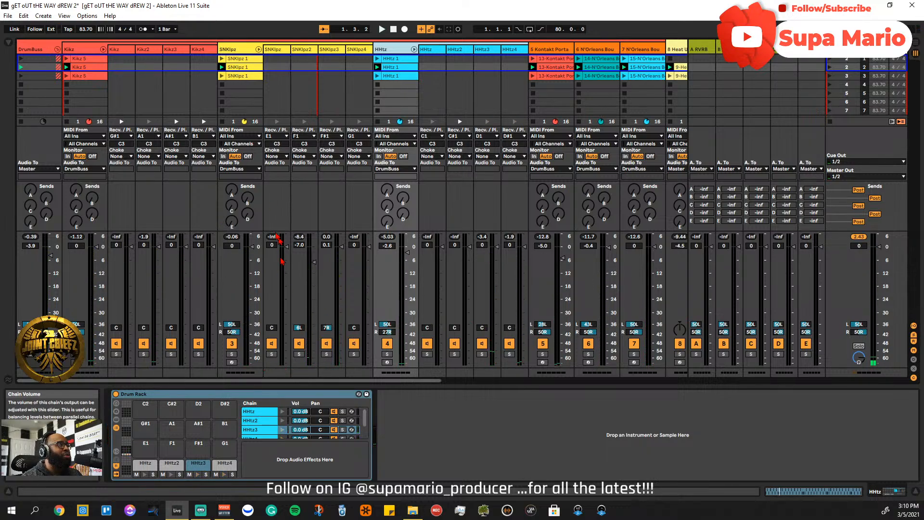
- Play the full beat and examine the meters of the unfolded drum chains and the instrument tracks
left_click_drag(230, 382, 471, 358)
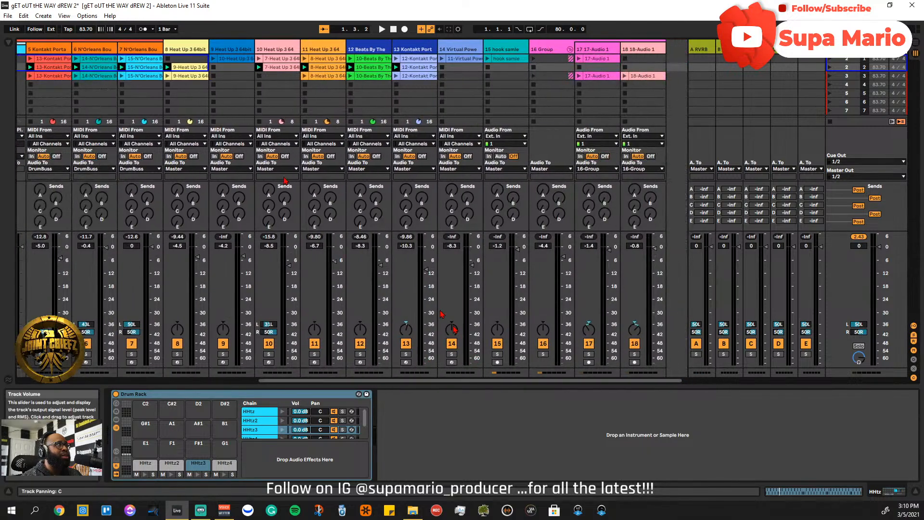
key("space")
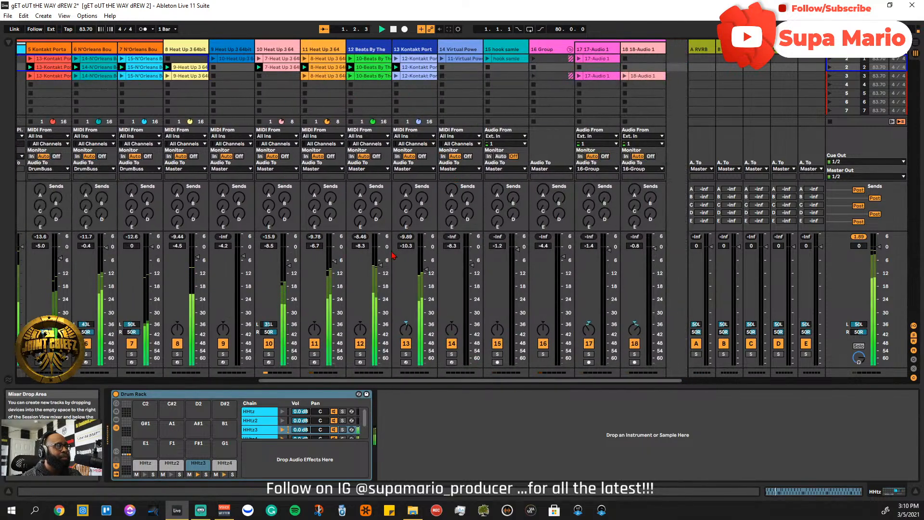
left_click_drag(450, 380, 361, 396)
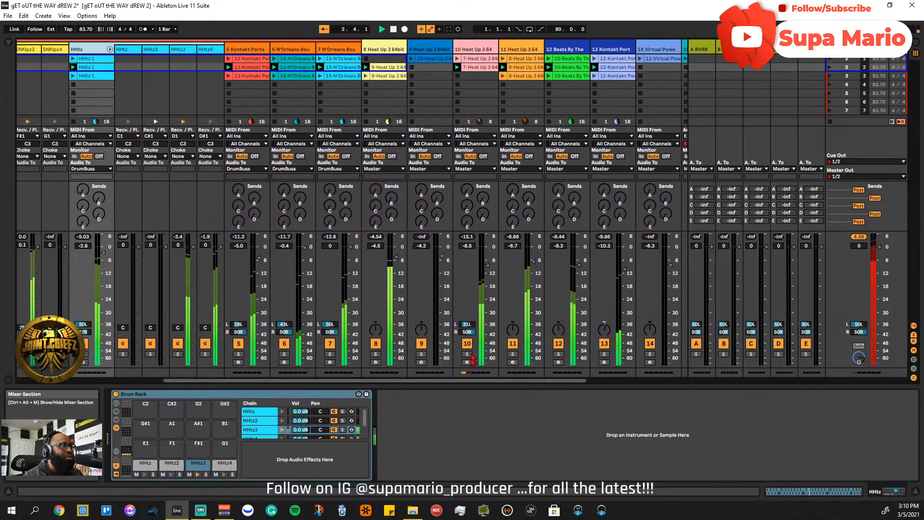
left_click_drag(471, 373, 313, 372)
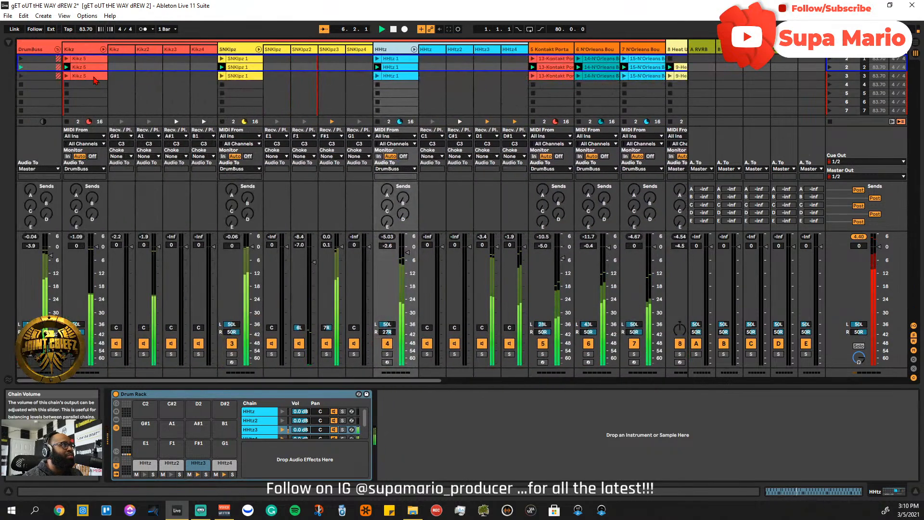
- Fold the drum rack chains of the Kikz, SNKlpz and HHtz tracks back into their main tracks
left_click(103, 49)
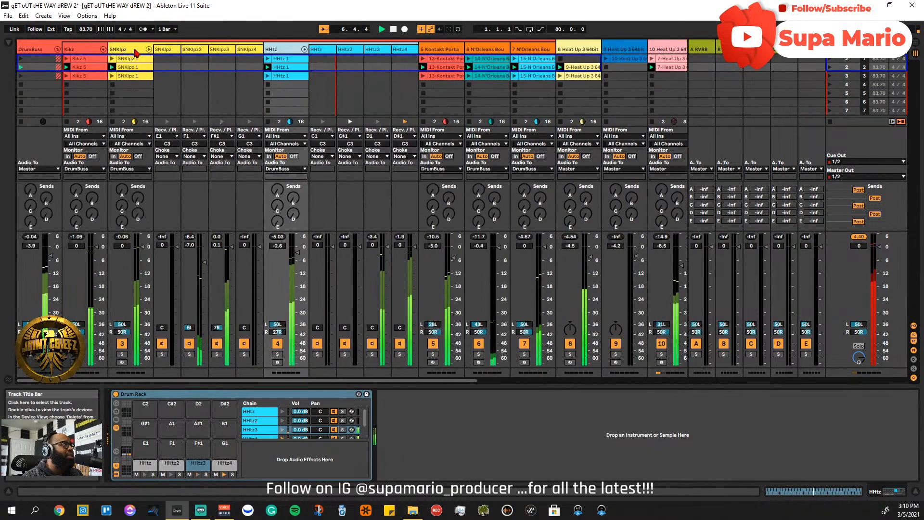
left_click(150, 49)
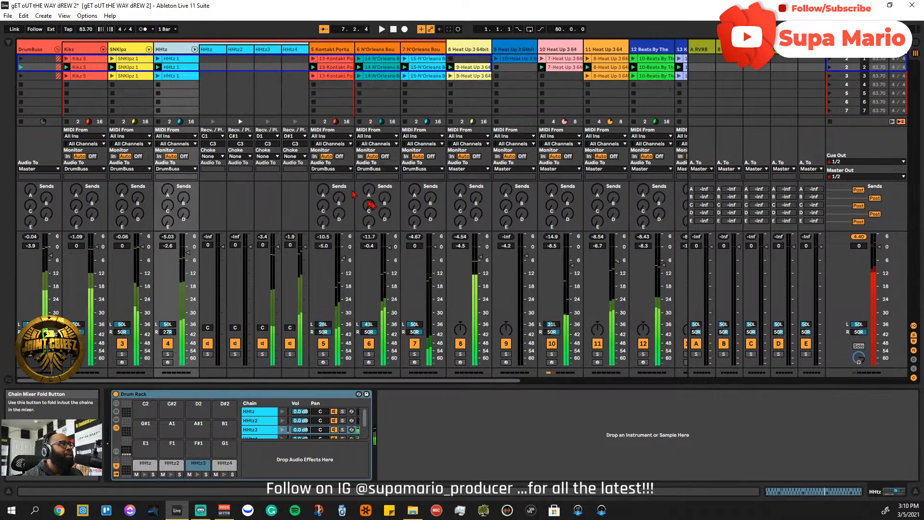
left_click(195, 49)
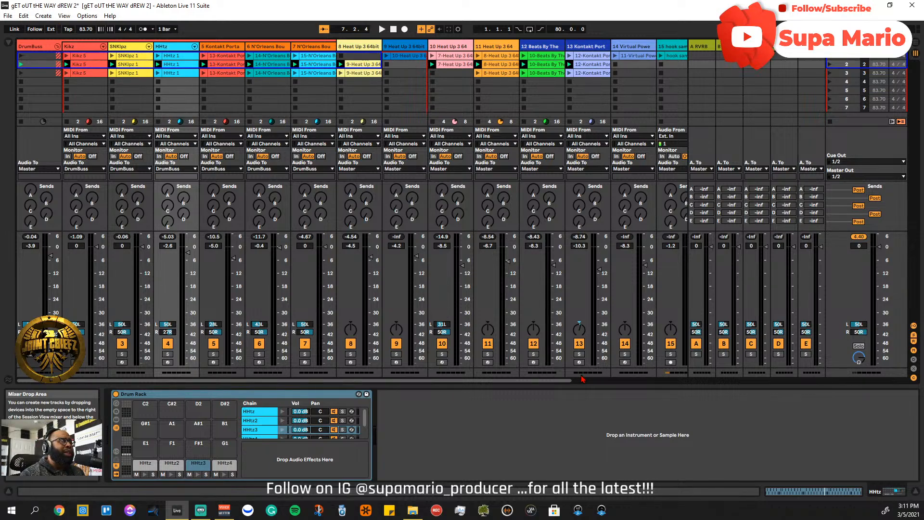
- Select all clip slots in scene 3
scroll(582, 379, "right", 2)
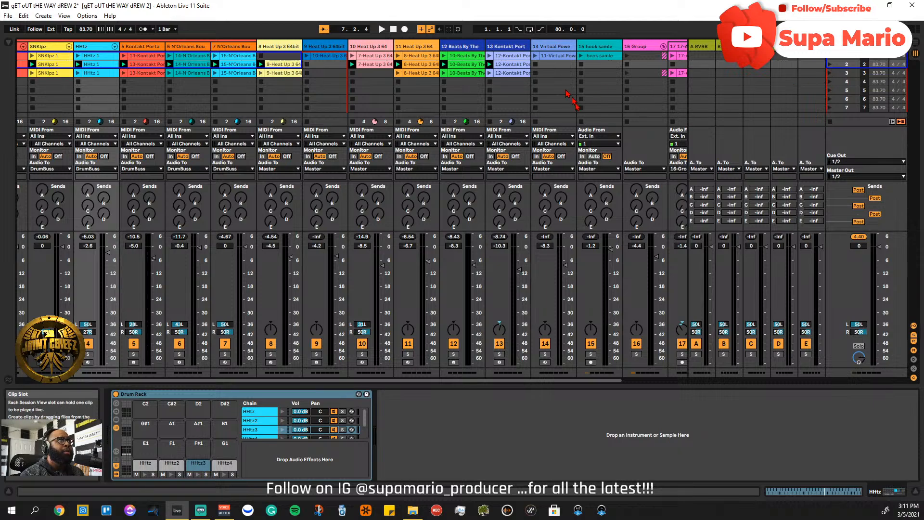
scroll(746, 372, "right", 2)
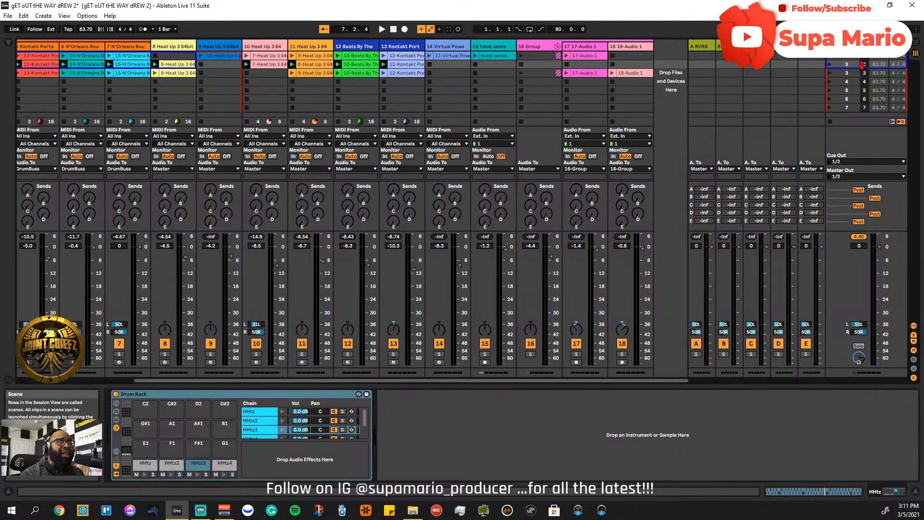
right_click(846, 75)
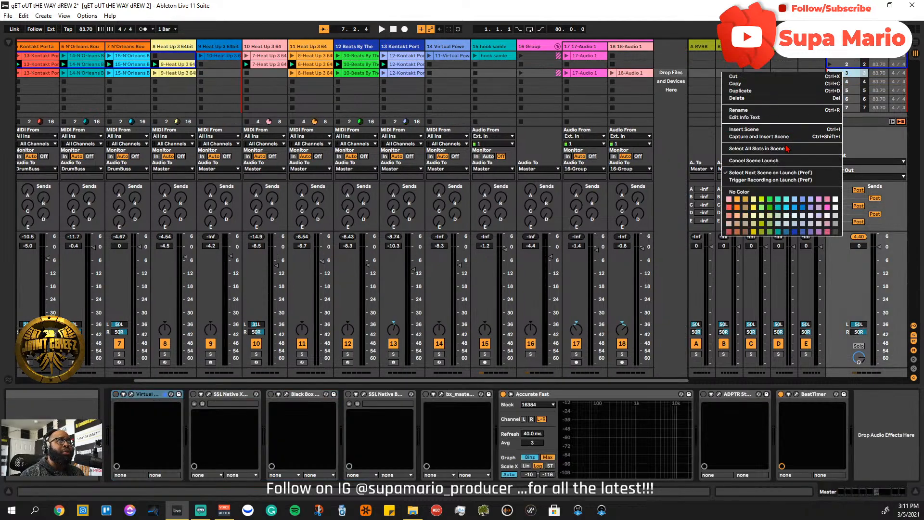
left_click(781, 154)
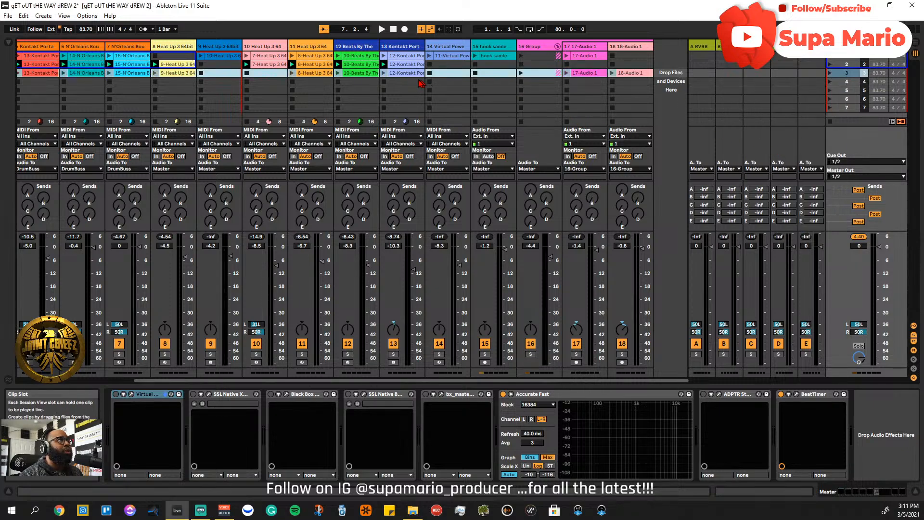
- Duplicate all the clips of scene 3 into scene 4 and start playback of the duplicated row
key("ctrl+d")
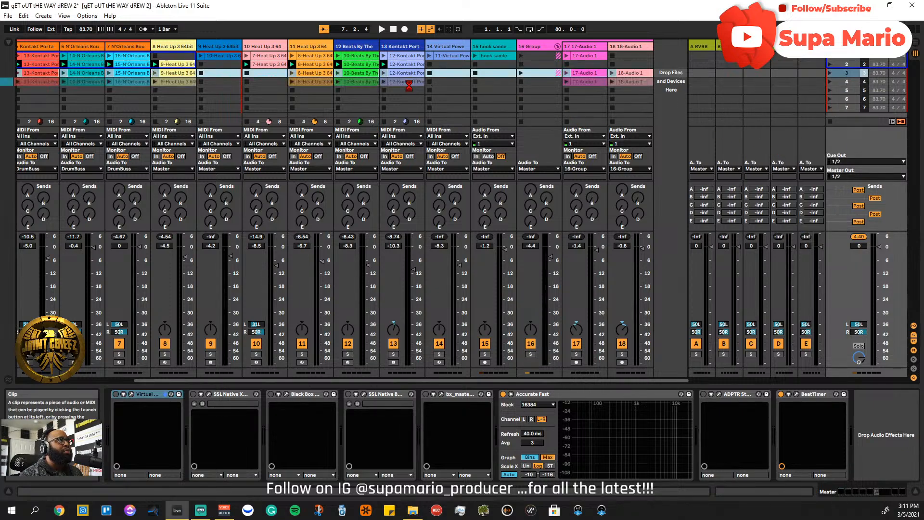
left_click(409, 86)
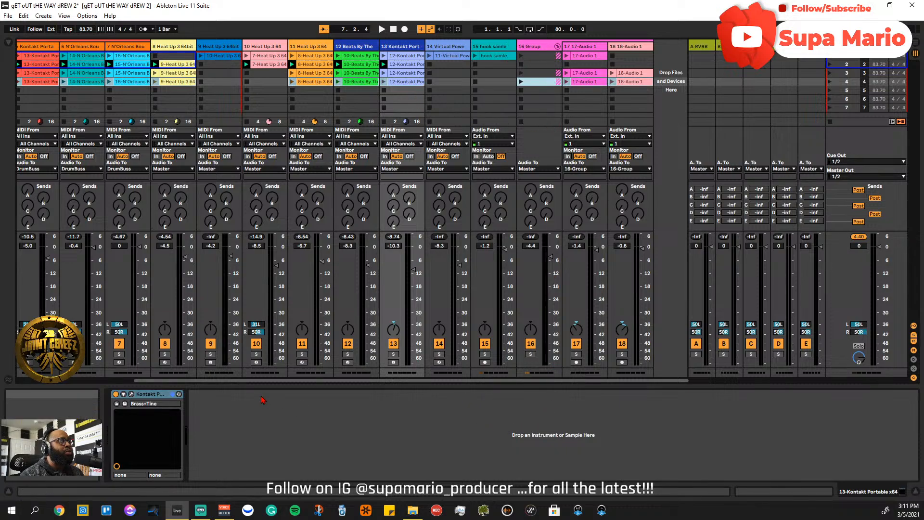
left_click_drag(326, 380, 201, 393)
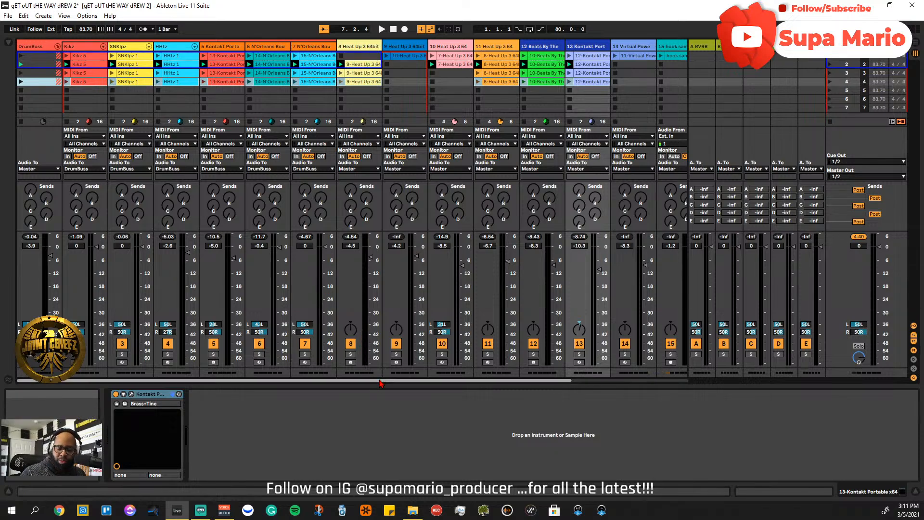
key("space")
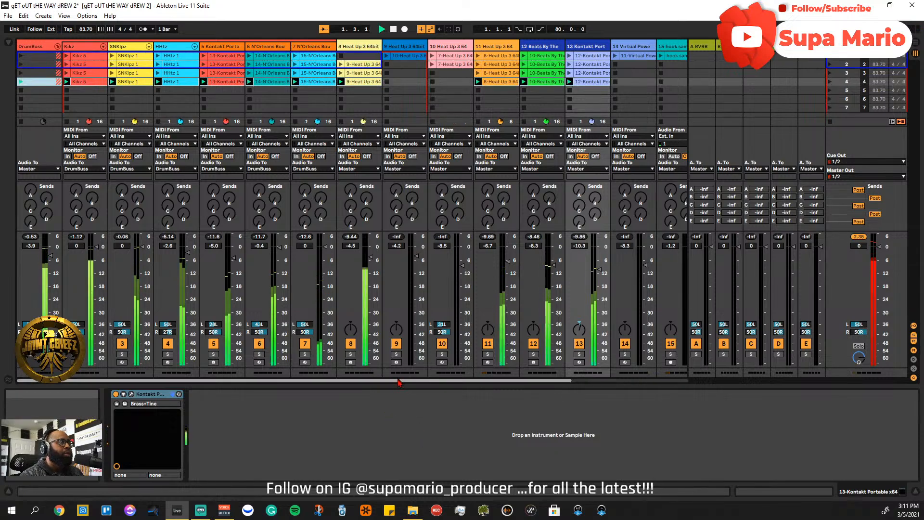
- Delete the scene 4 clips on tracks 12 Beats By The, 13 Kontakt Port and 11 Heat Up 3 64
left_click_drag(402, 383, 472, 381)
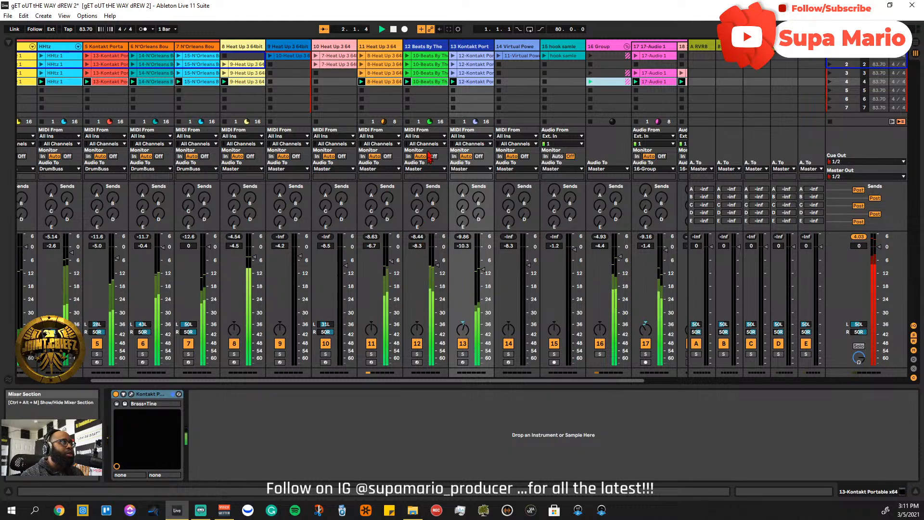
left_click(425, 81)
key("Delete")
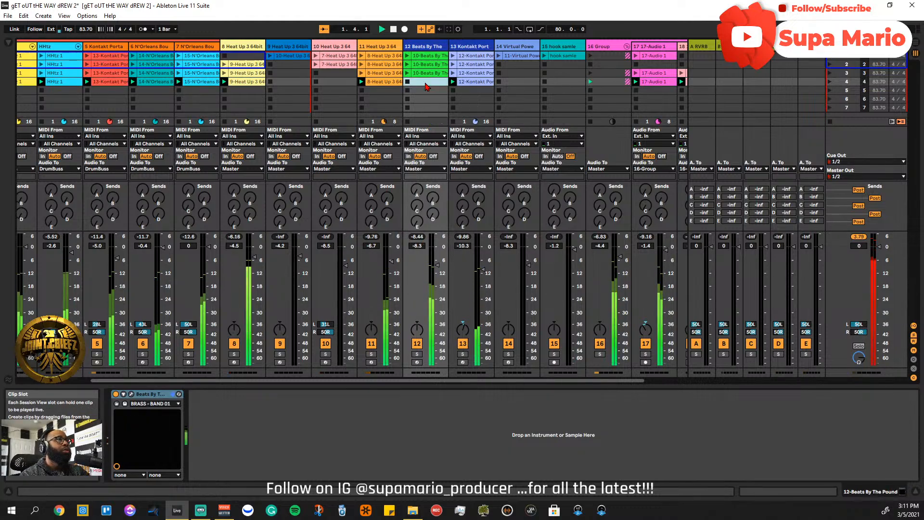
left_click(473, 81)
key("Delete")
left_click(384, 82)
key("Delete")
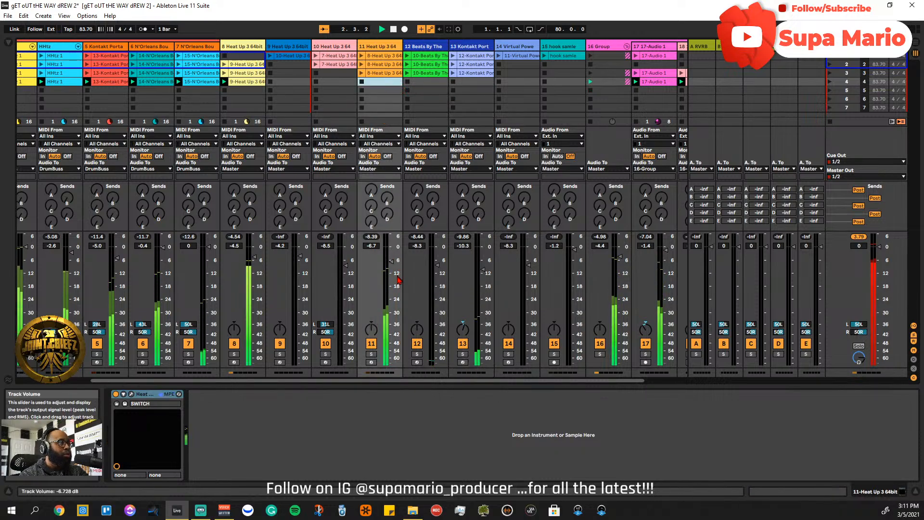
- Delete the scene 4 clips on the 5 Kontakt Porta and HHtz tracks
left_click_drag(387, 381, 314, 381)
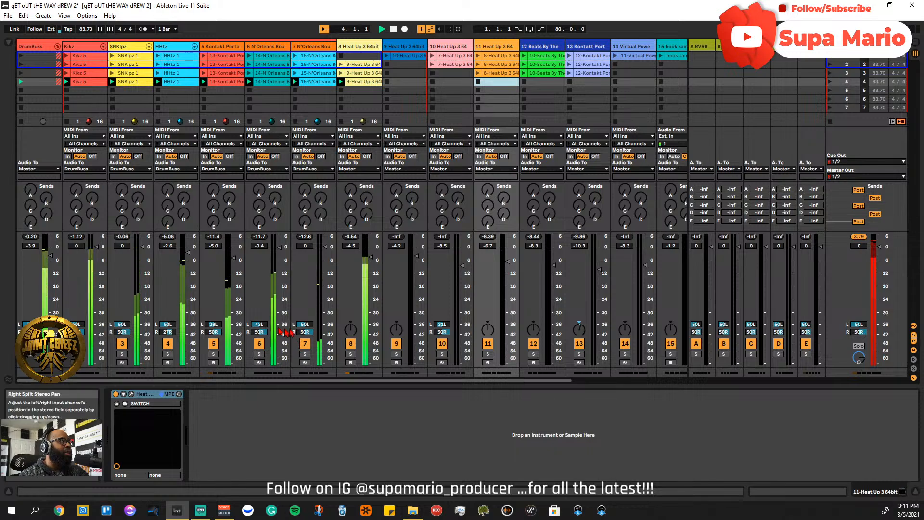
left_click(221, 81)
key("Delete")
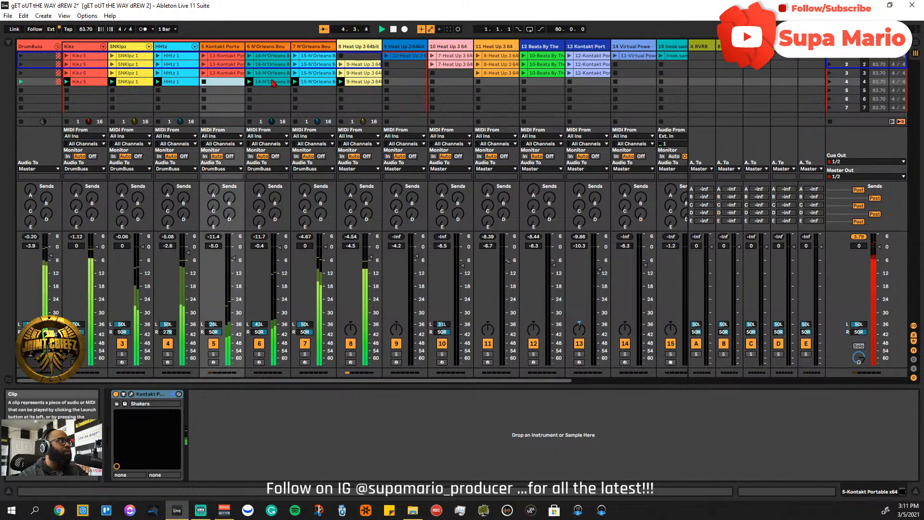
left_click(176, 81)
key("Delete")
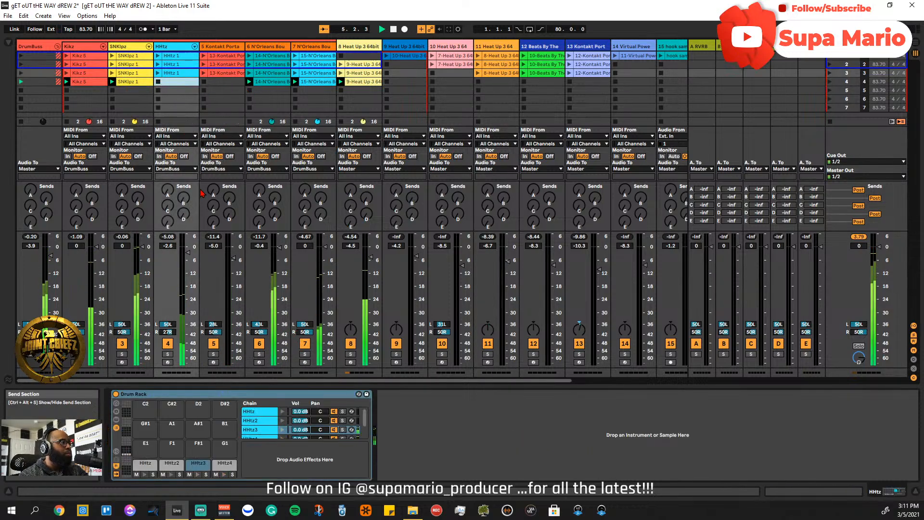
- Delete the scene 4 audio clips on tracks 17 and 18 together
left_click_drag(407, 380, 524, 365)
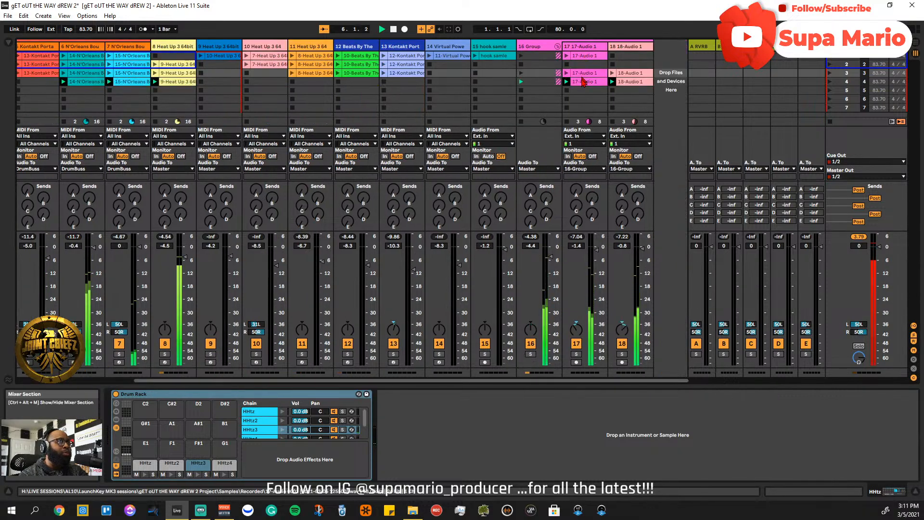
left_click(608, 82)
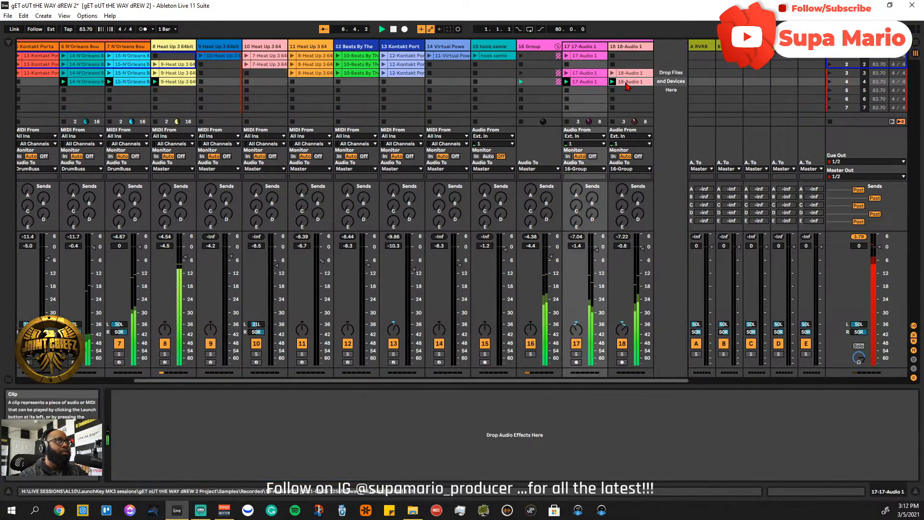
left_click(609, 83, "shift")
key("Delete")
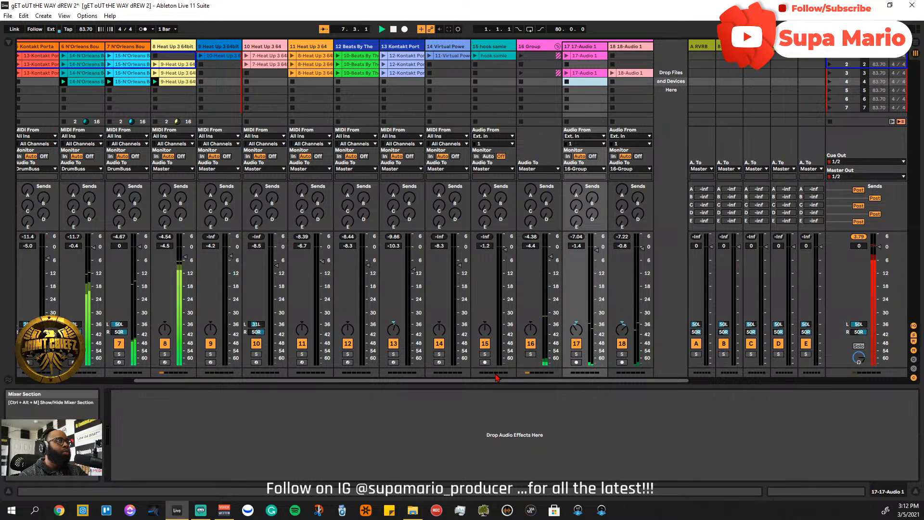
- Delete the scene 4 clips on the 6 N'Orleans Bou and 8 Heat Up 3 64bit tracks
left_click_drag(481, 381, 362, 381)
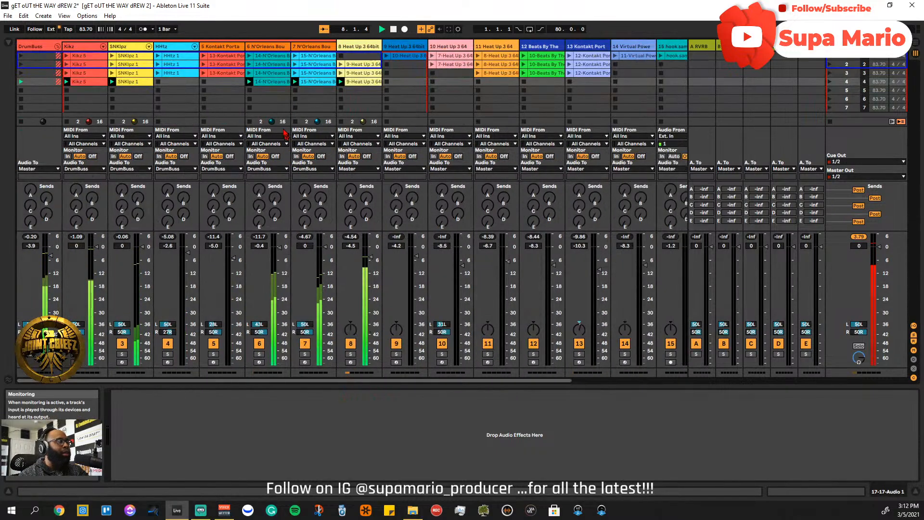
left_click(275, 86)
key("Delete")
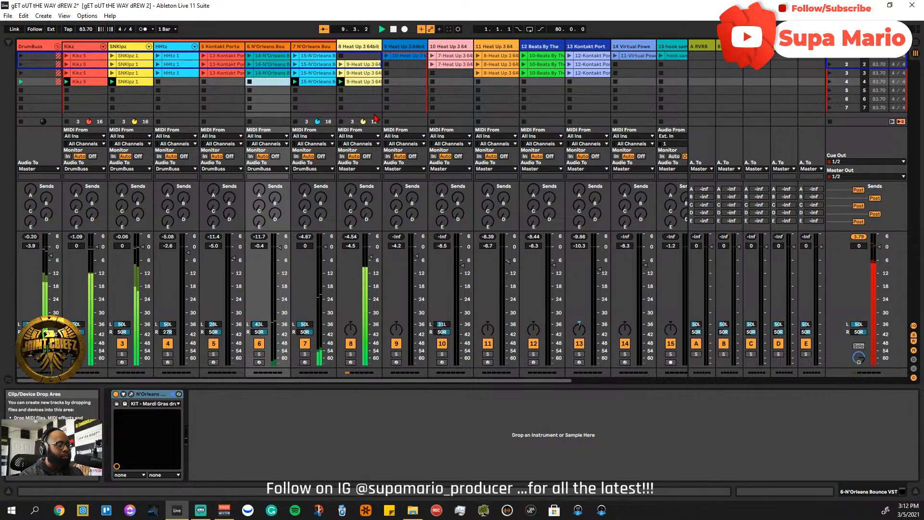
left_click(361, 82)
key("Delete")
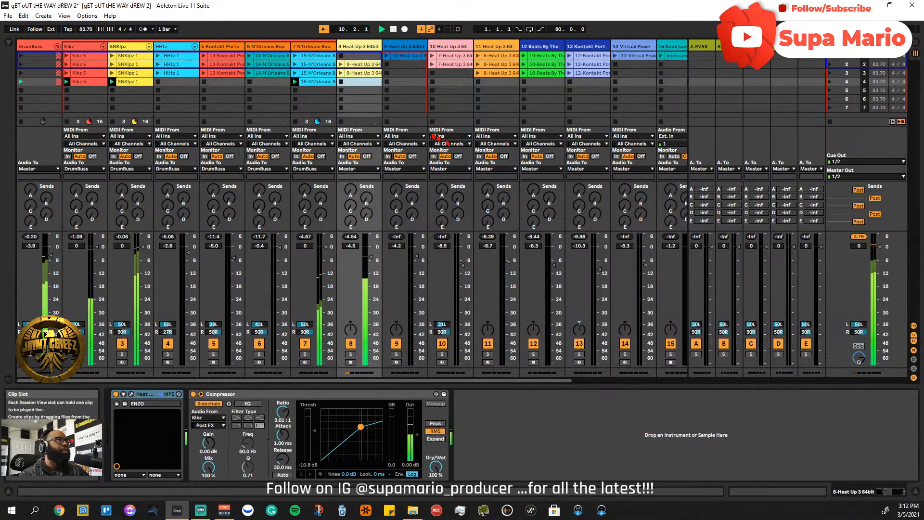
- Launch track 10's scene 2 clip and track 9's scene 1 clip, and copy both into scene 4, removing any stray copy
left_click(431, 64)
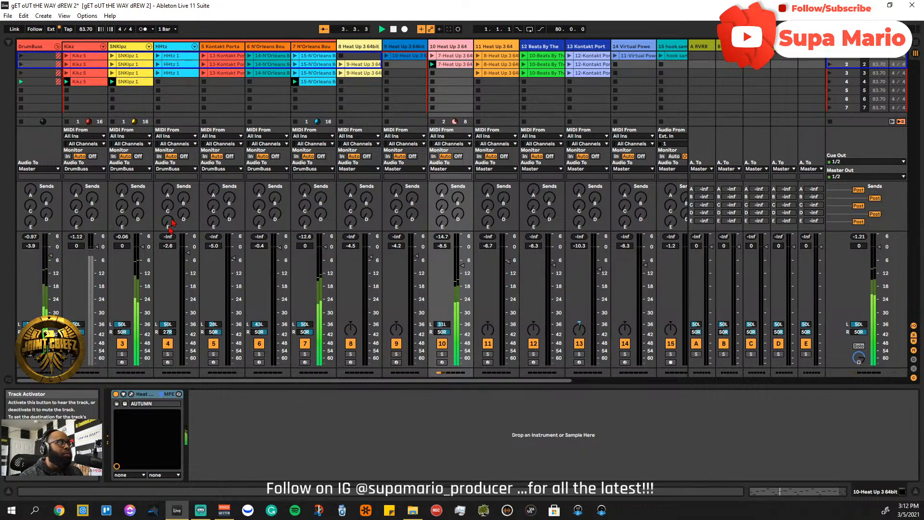
left_click(387, 56)
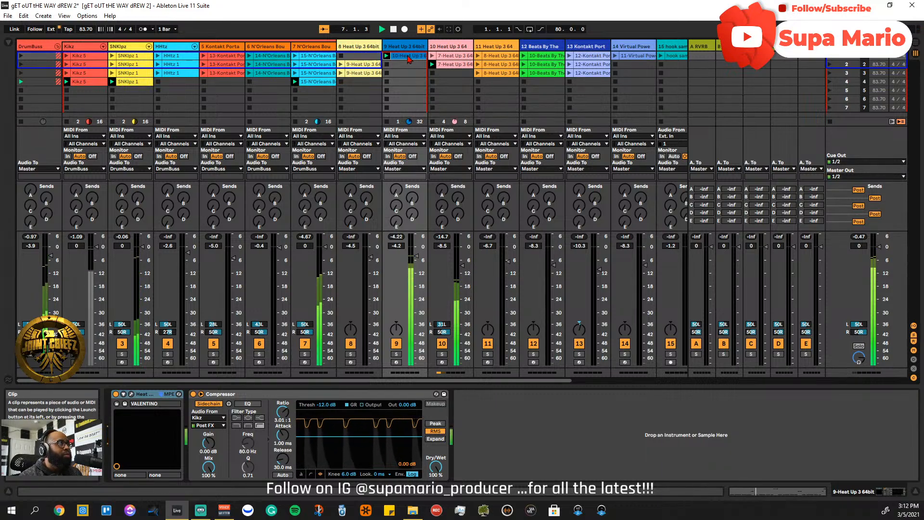
left_click_drag(408, 59, 445, 81)
left_click(408, 99)
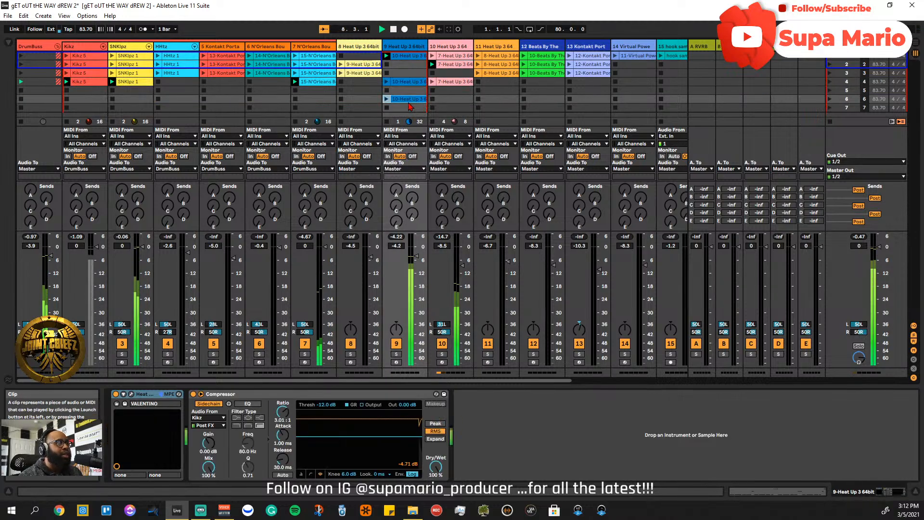
key("Delete")
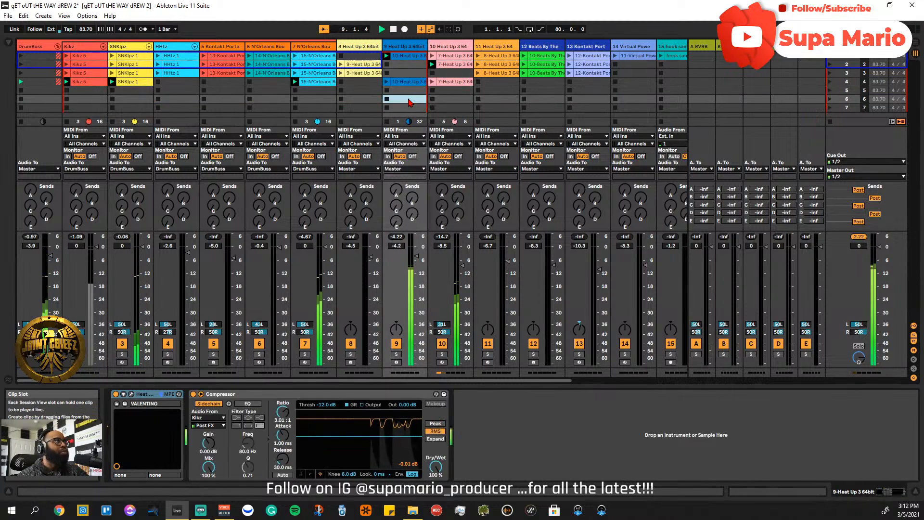
- Audition the scene 3 clips on tracks 12 and 13, and duplicate track 13's clip into scene 4
scroll(443, 346, "right", 3)
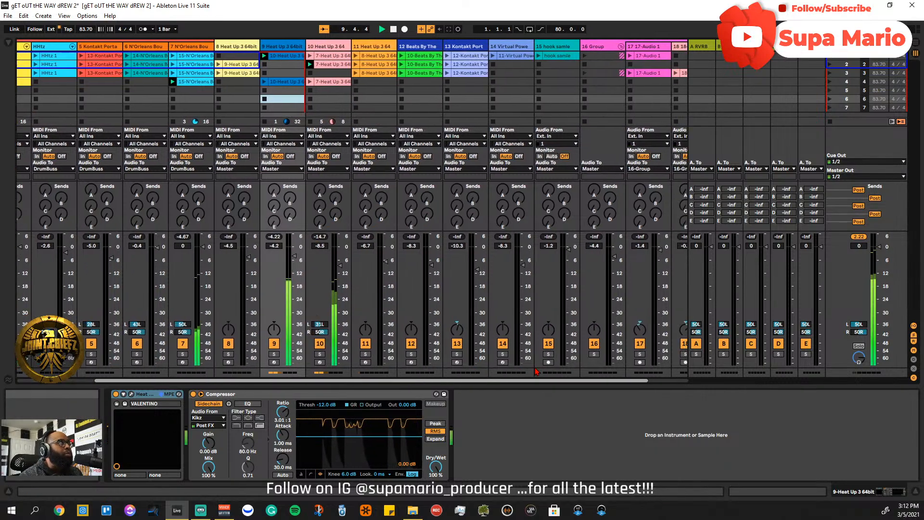
left_click(402, 74)
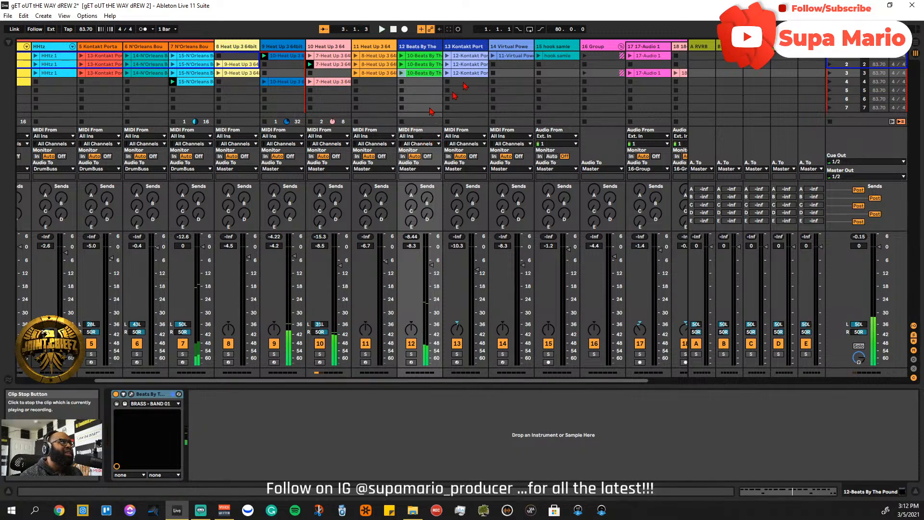
left_click(447, 74)
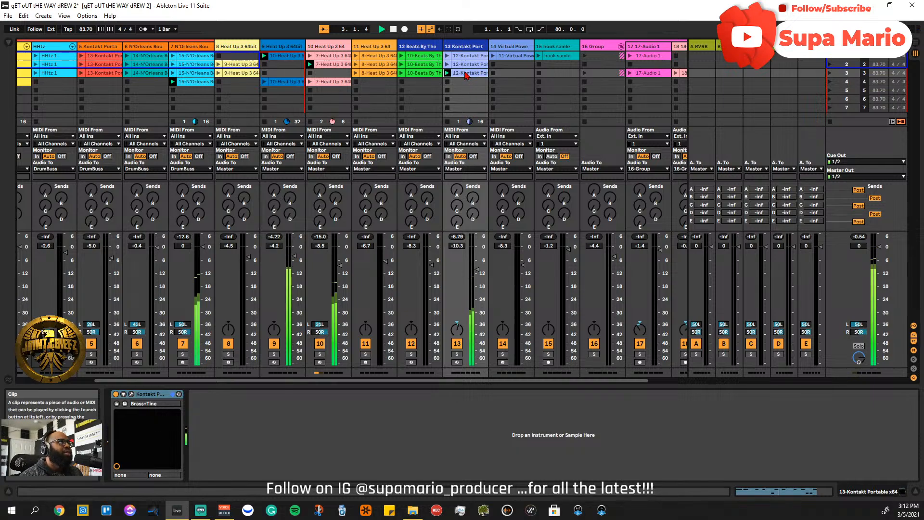
key("ctrl+d")
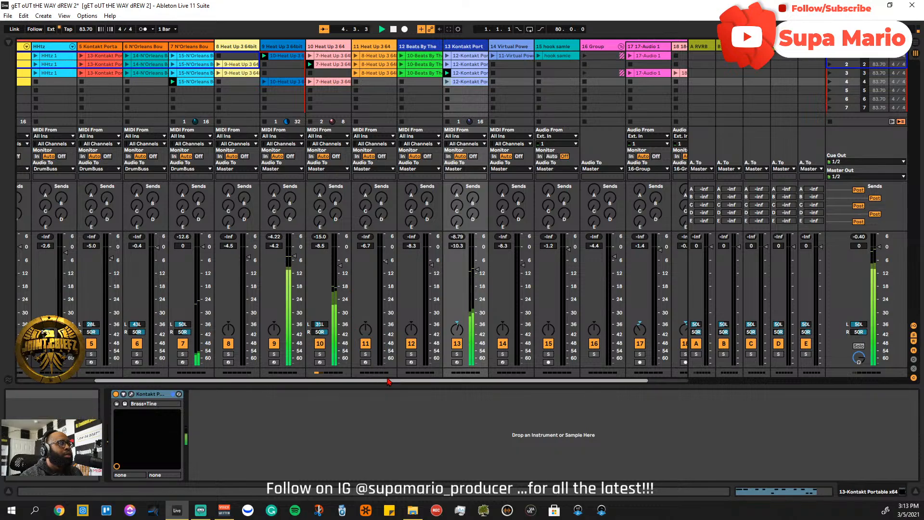
- Launch the HHtz clip in scene 3 and copy it into the HHtz slot of scene 4
left_click_drag(388, 381, 178, 385)
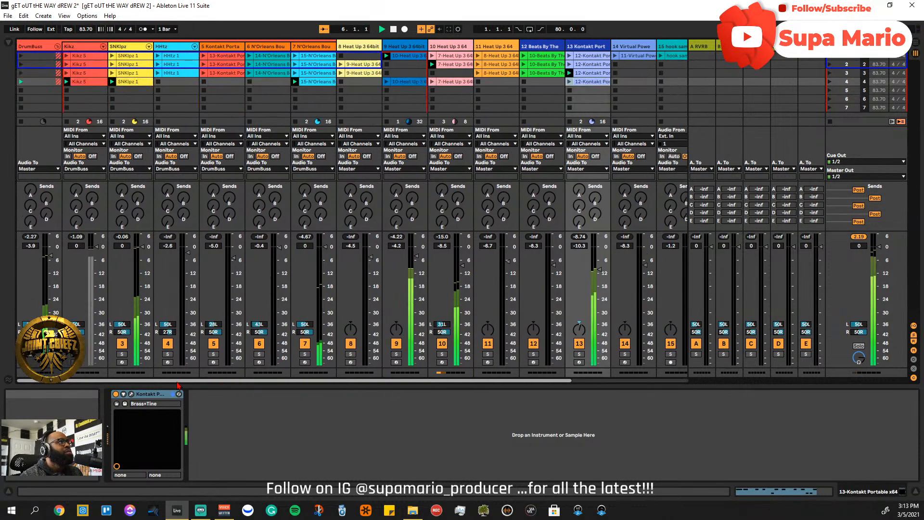
left_click(158, 74)
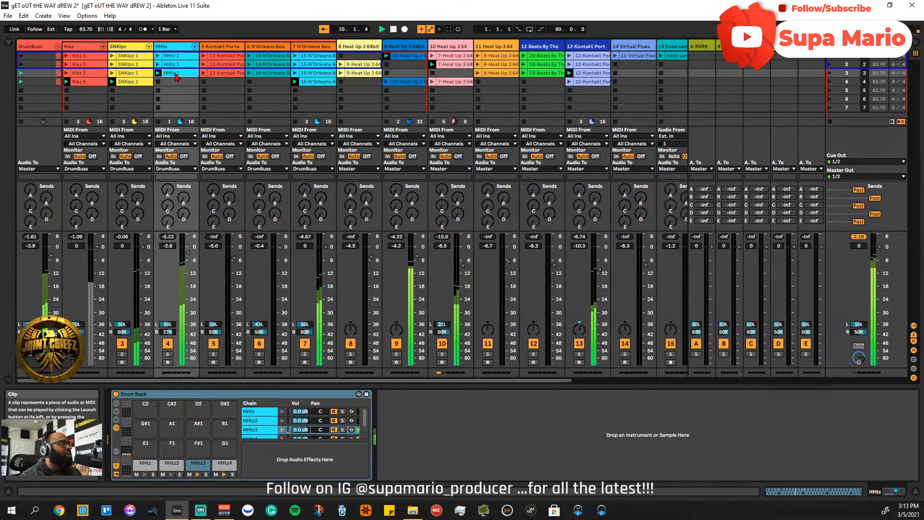
left_click_drag(175, 73, 175, 82)
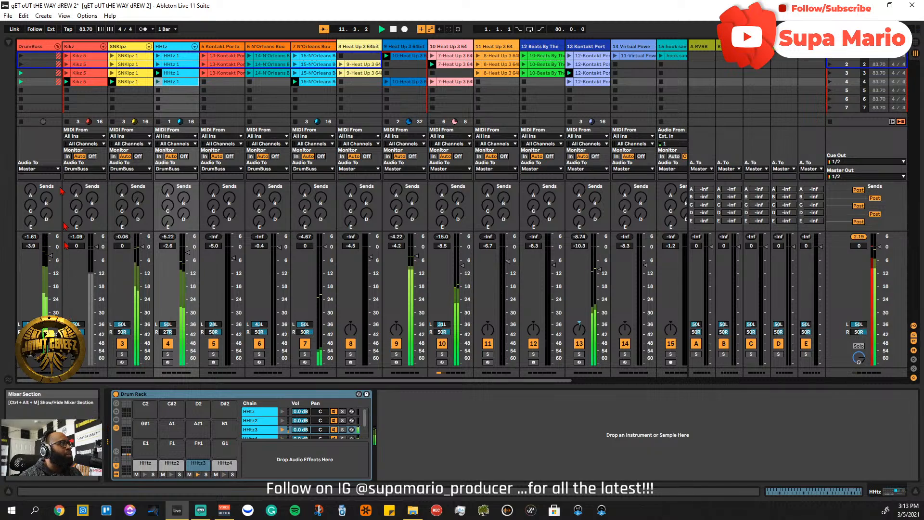
- Restart playback to hear the arrangement and launch the Kikz clip in scene 4
key("space")
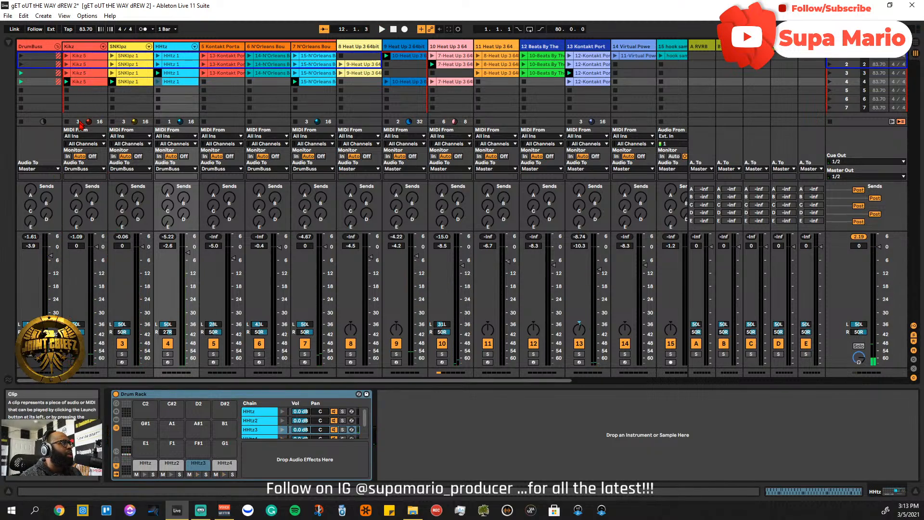
key("space")
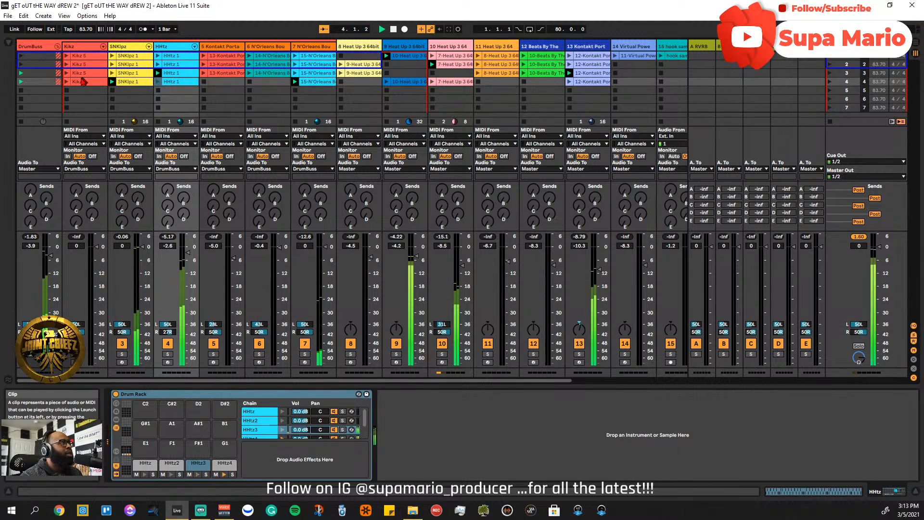
left_click(66, 85)
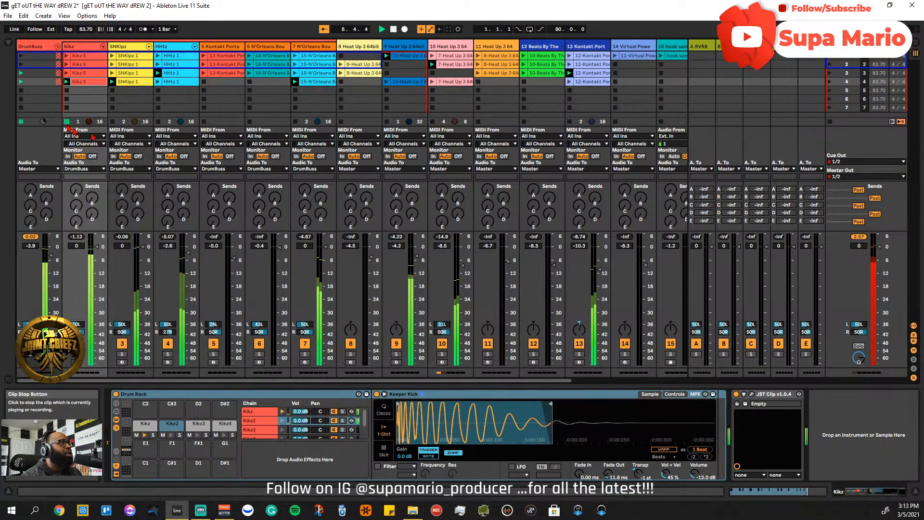
- Stop the playing clips on the Kikz track and track 9, and delete track 9's clip from scene 4
left_click(67, 124)
left_click(386, 123)
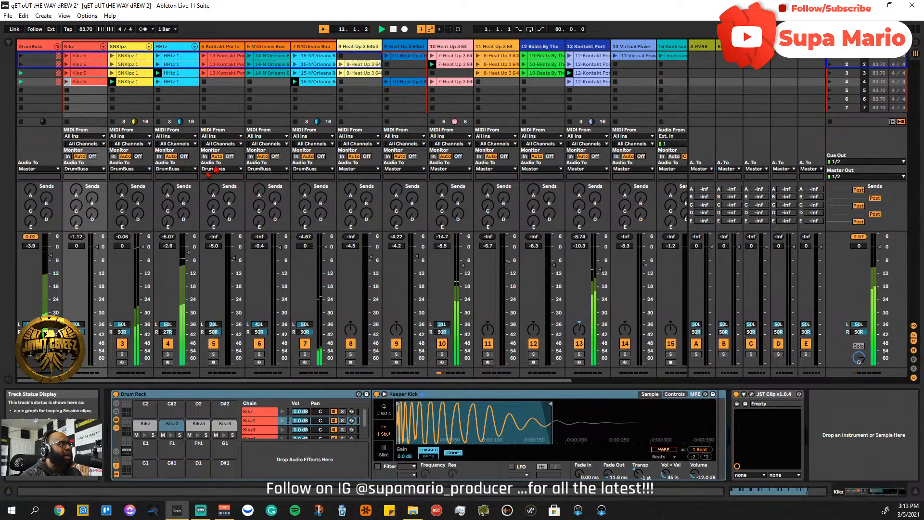
right_click(417, 84)
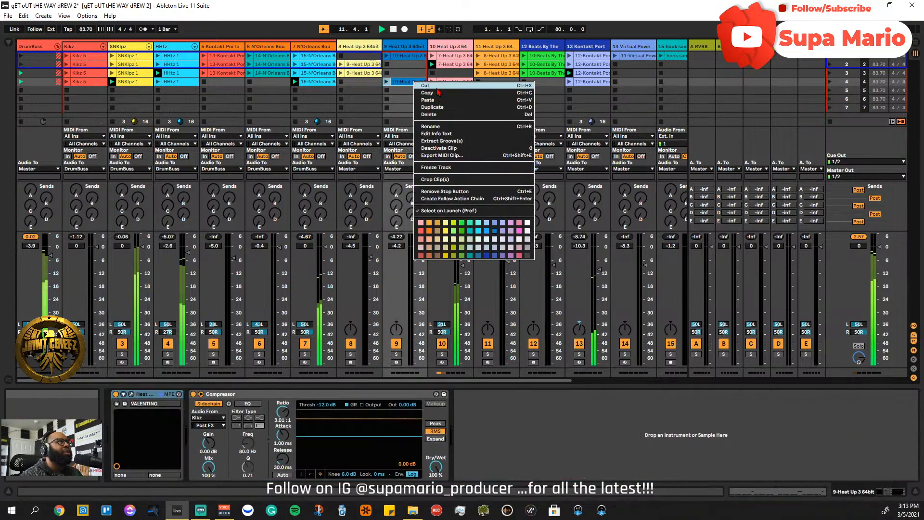
left_click(426, 120)
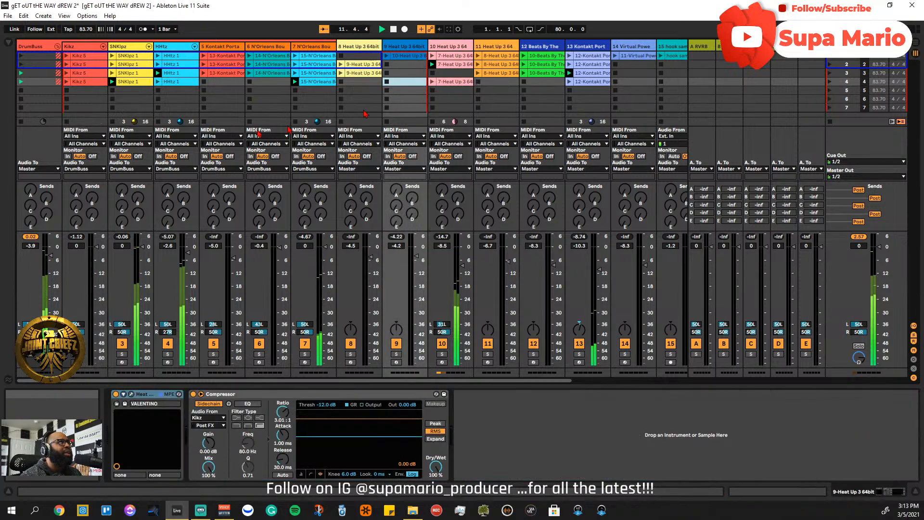
- Relaunch the Kikz clip in scene 4 to hear the drums with the remaining clips
left_click(68, 85)
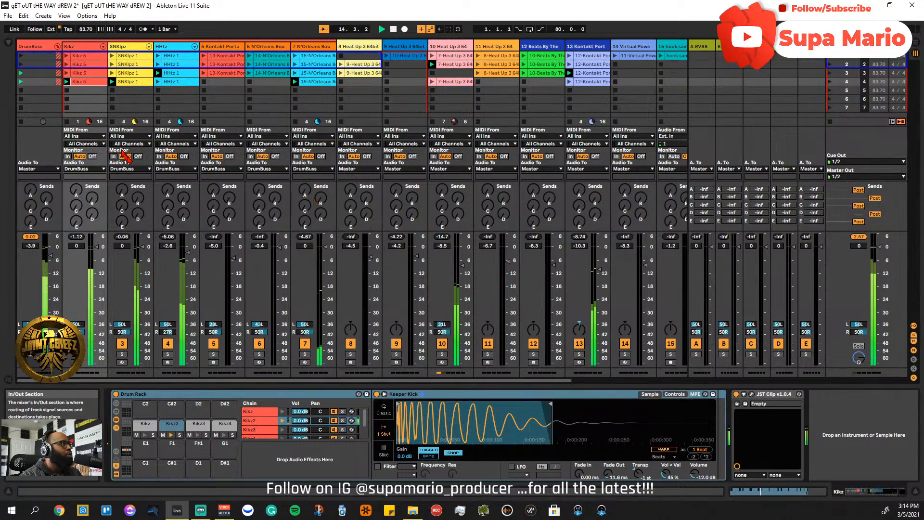
scroll(458, 381, "right", 4)
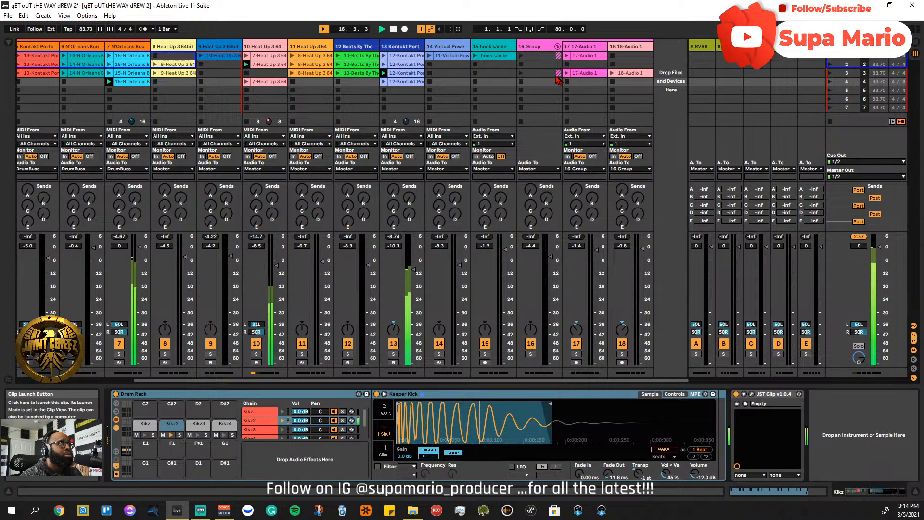
- Launch the 16 Group clips in scene 3 to hear the vocals over the new section, and stop playback
left_click(519, 74)
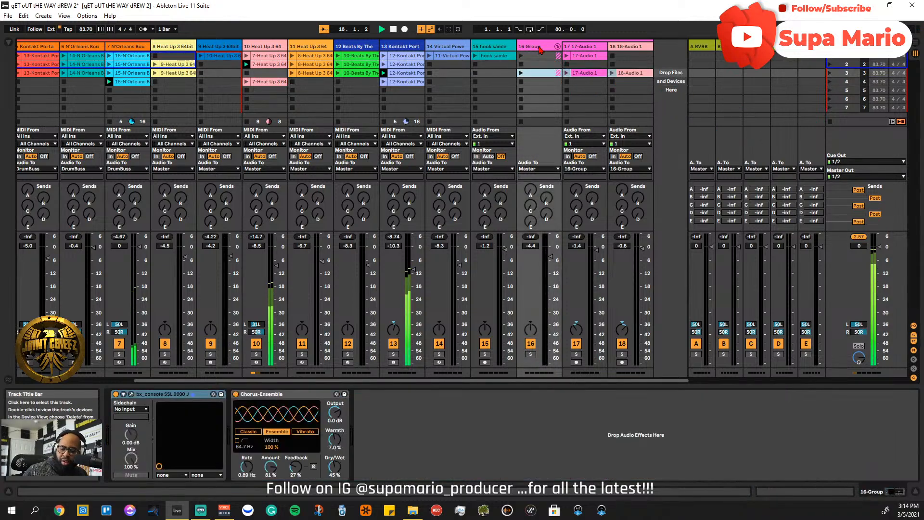
scroll(540, 49, "left", 2)
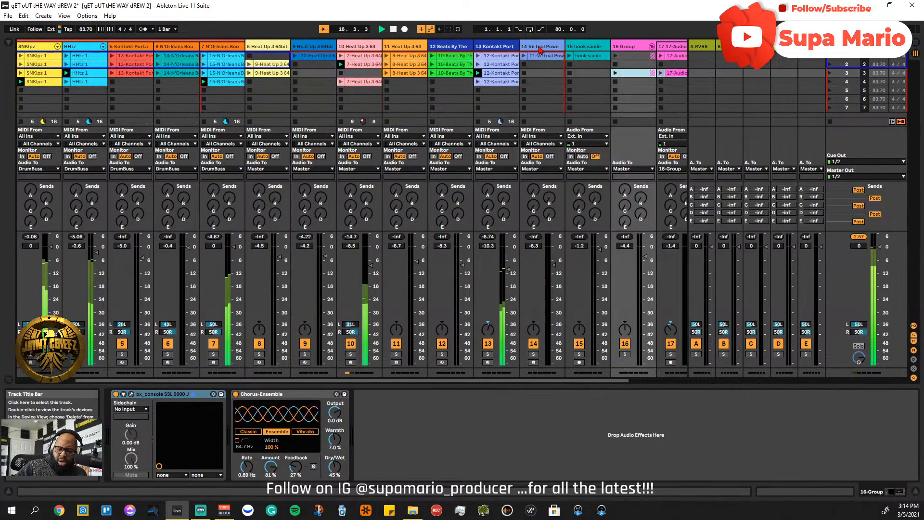
scroll(539, 49, "right", 2)
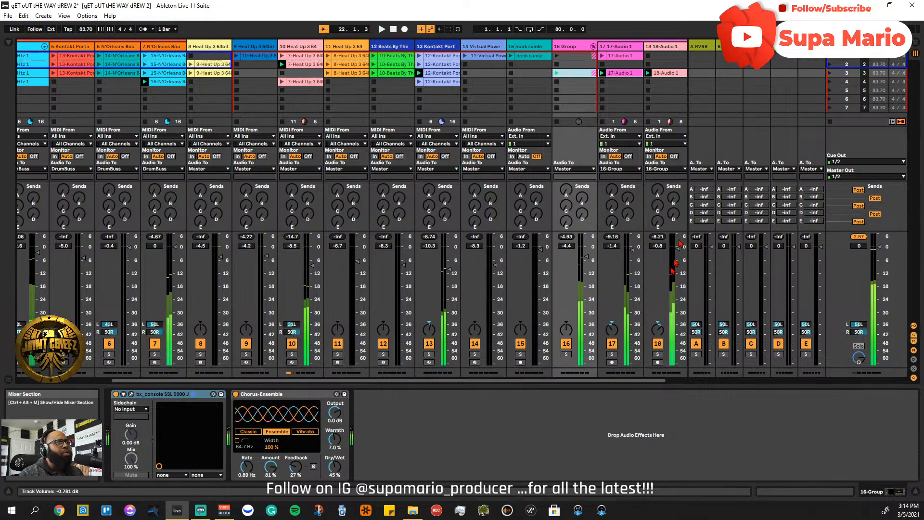
key("space")
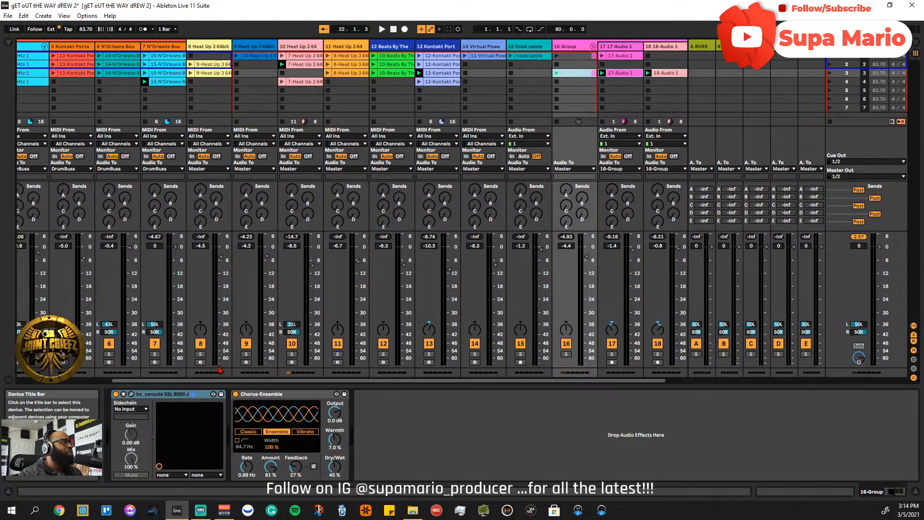
- Show the browser and, during playback, set the 16 Group's Chorus-Ensemble to 28% feedback, 110% width and 46% dry/wet
left_click(10, 44)
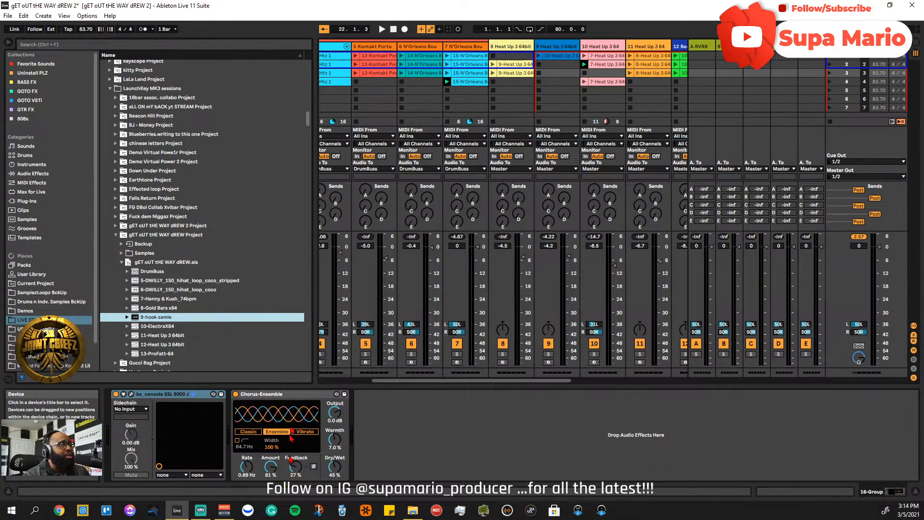
left_click_drag(496, 384, 627, 384)
key("space")
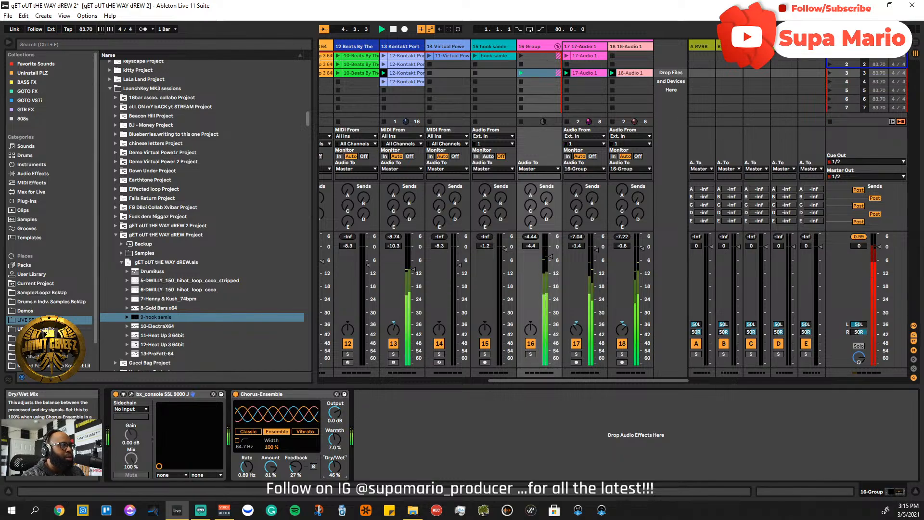
left_click_drag(296, 467, 272, 442)
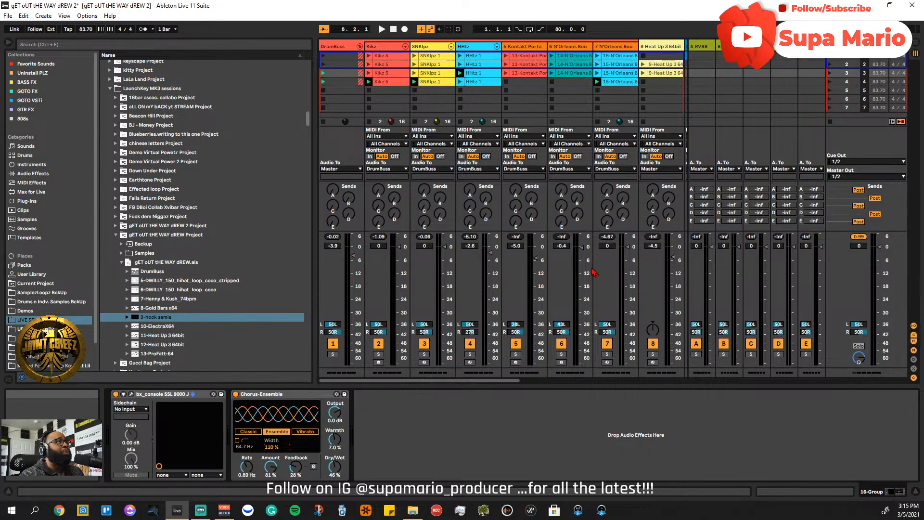
- Delete the Kikz clip from scene 4 and play the remaining clips
left_click(378, 82)
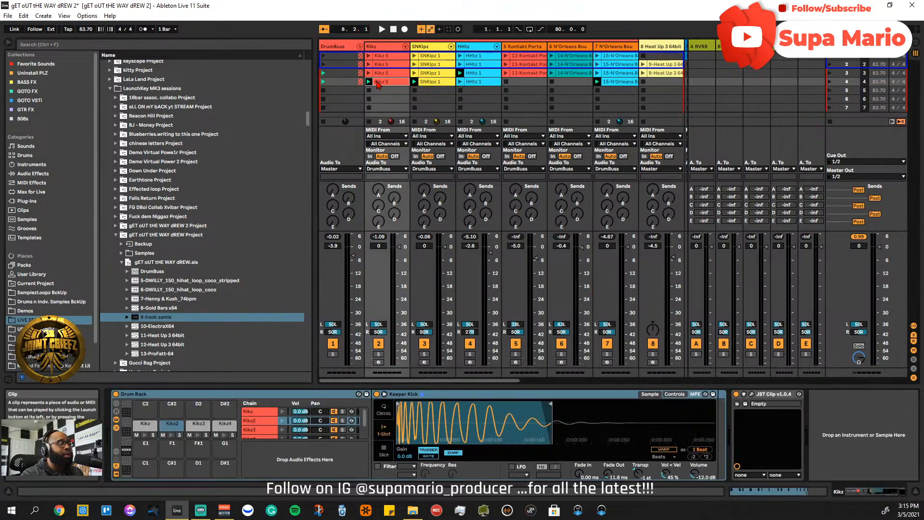
key("Delete")
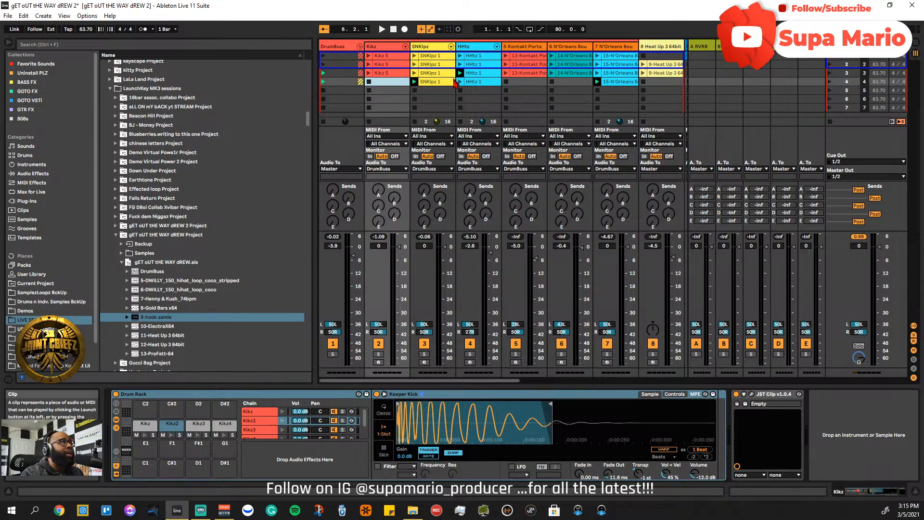
key("space")
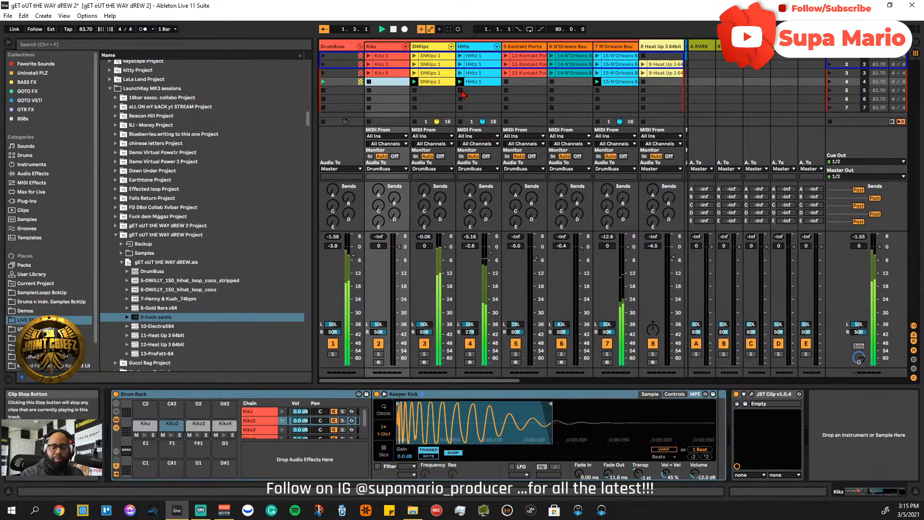
- Mute track 15, the hook samle audio track
left_click_drag(489, 382, 736, 393)
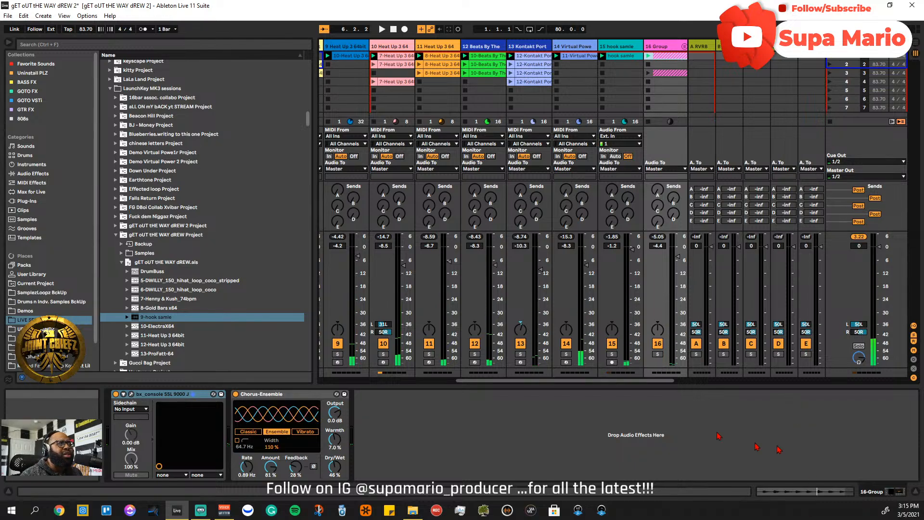
left_click(613, 345)
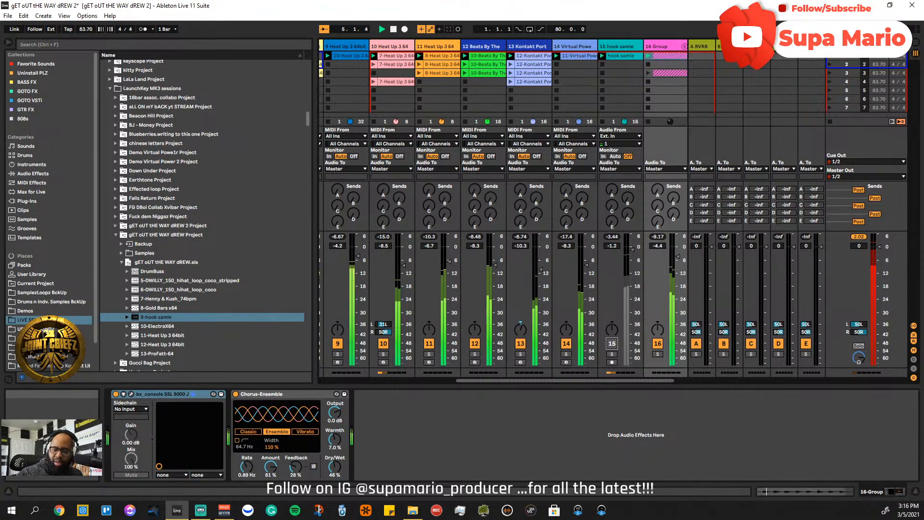
scroll(502, 207, "left", 5)
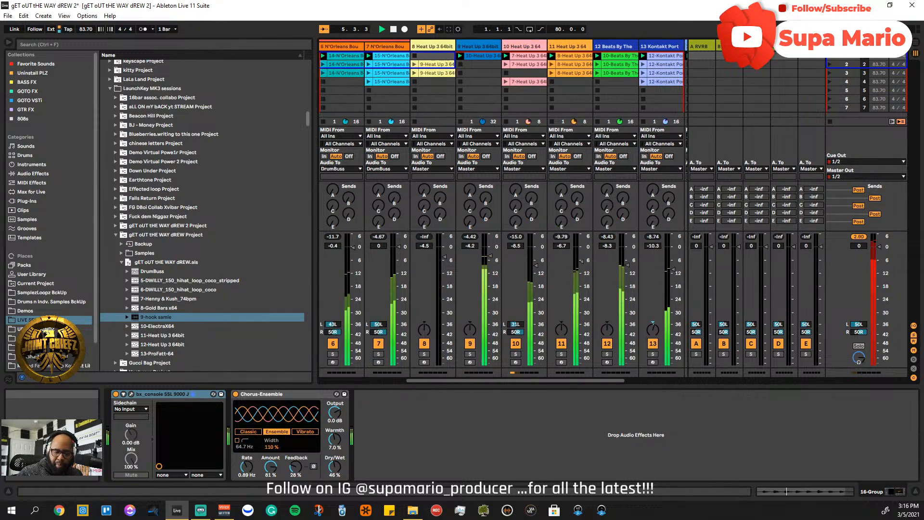
scroll(502, 206, "left", 3)
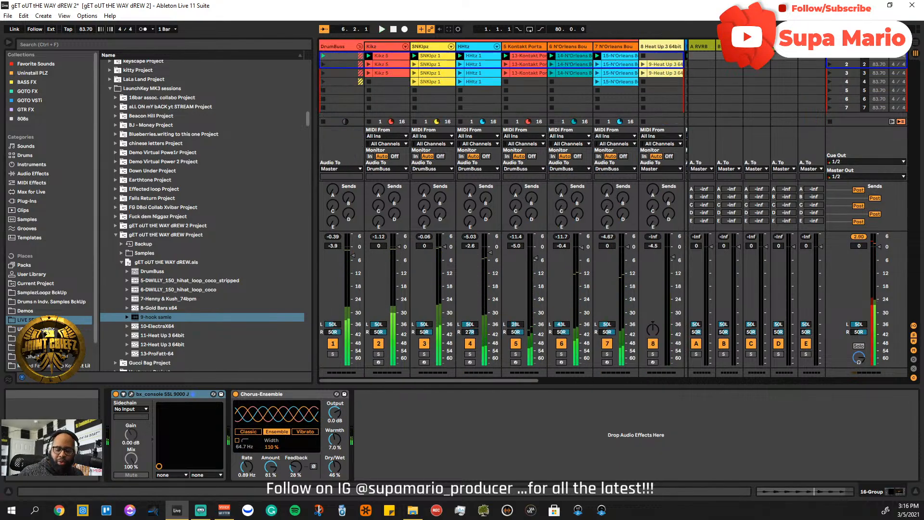
- Stop the playing HHtz clip and delete it from scene 4
left_click(479, 98)
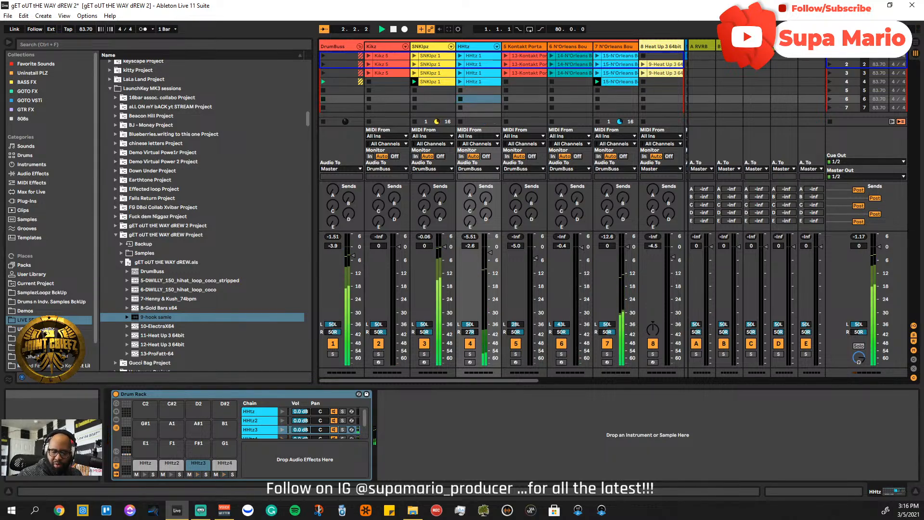
key("space")
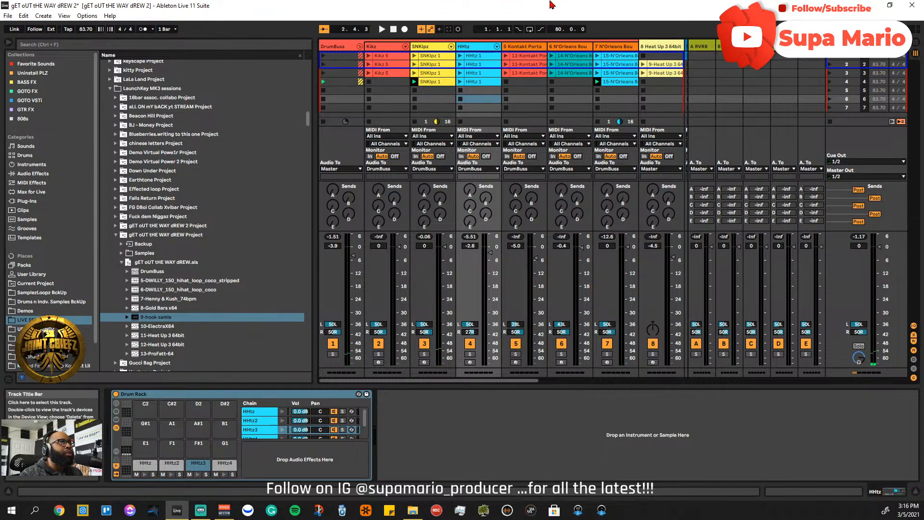
right_click(478, 82)
left_click(481, 83)
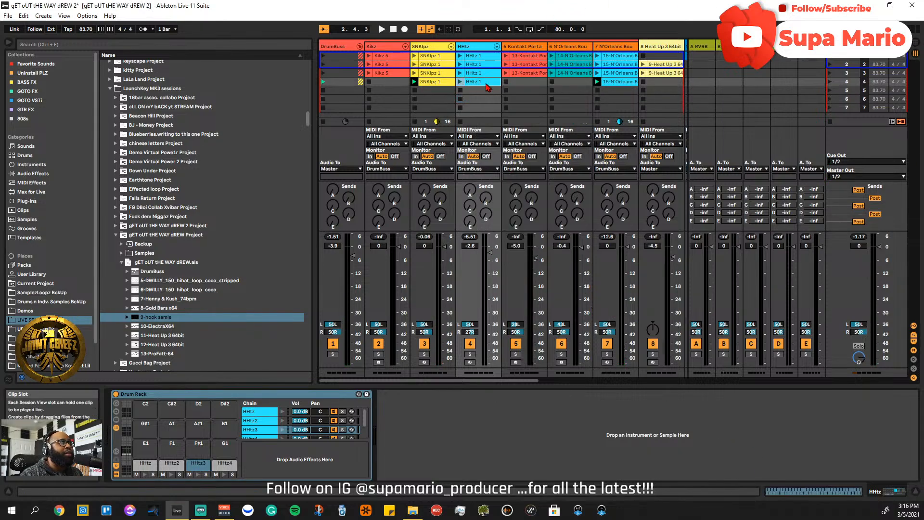
right_click(485, 81)
left_click(502, 91)
key("Delete")
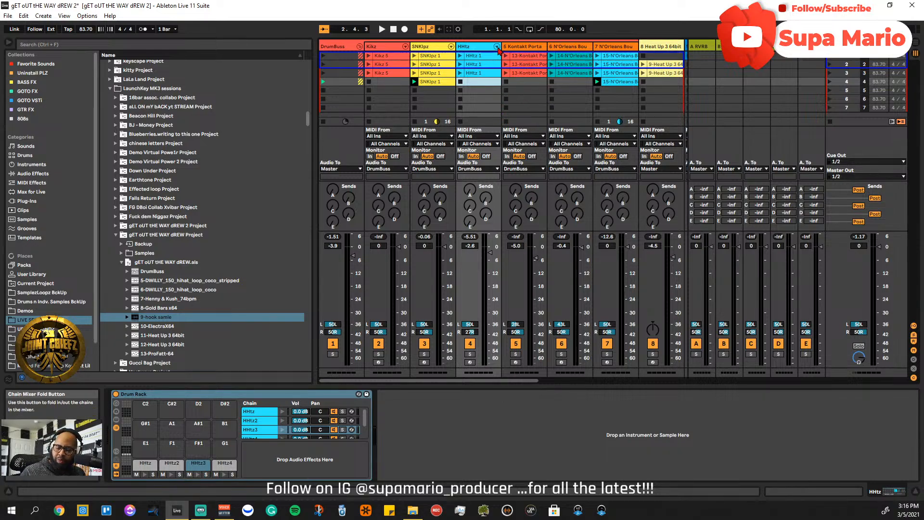
- Play scene 4's remaining clips, bring in the HHtz clip from scene 3, and stop the SNKlpz clip
key("space")
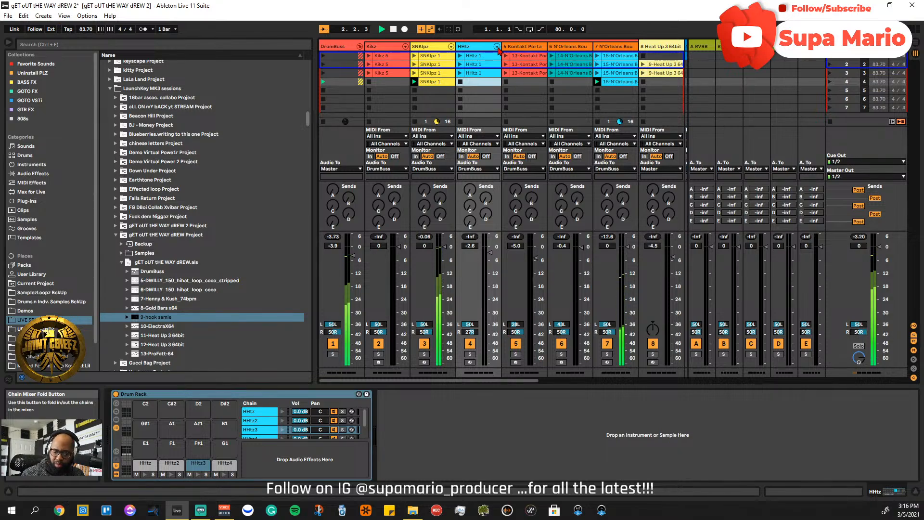
key("Up")
key("Return")
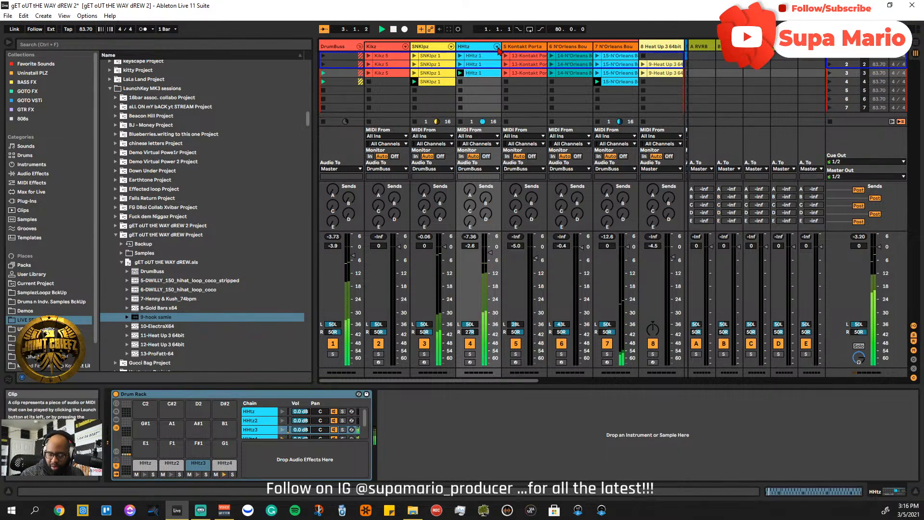
key("Left")
key("Down")
key("Down")
key("Down")
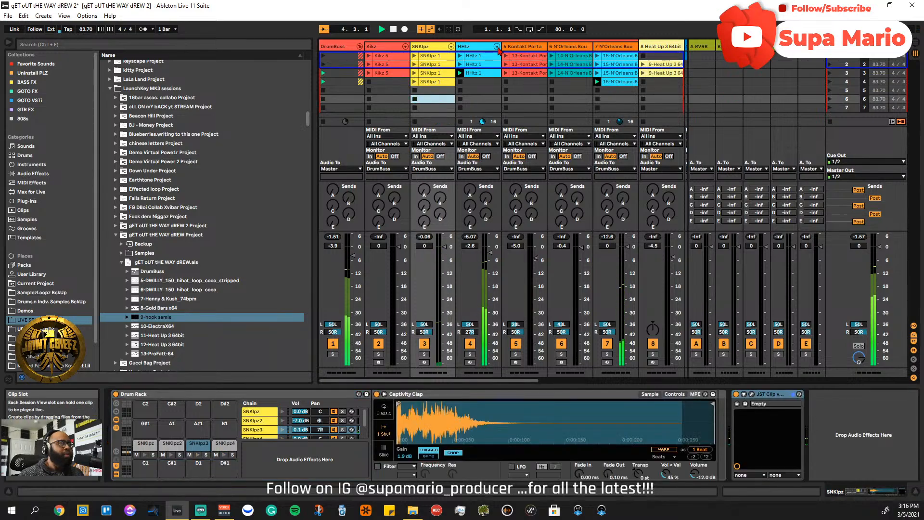
- Launch scene 1 to hear the transition back into the full beat, and stop playback
key("Up")
key("Up")
key("Up")
key("Up")
key("Up")
key("Return")
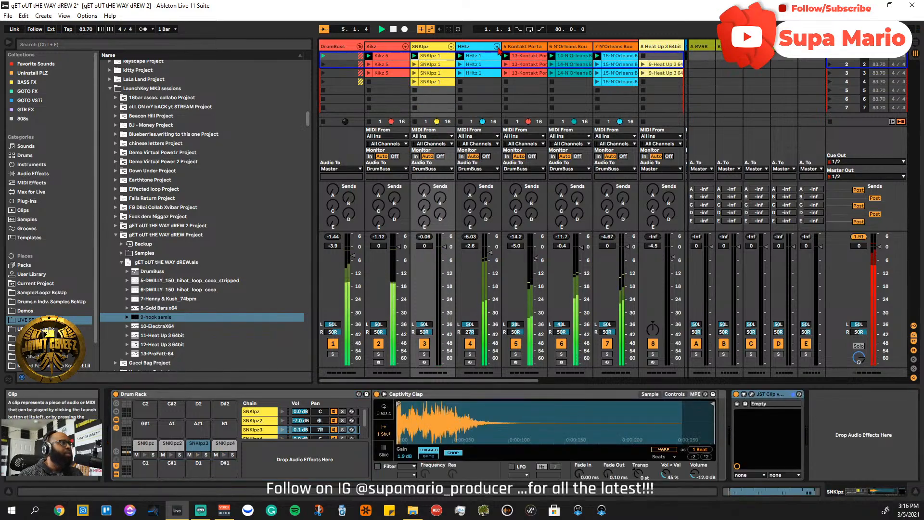
left_click(393, 29)
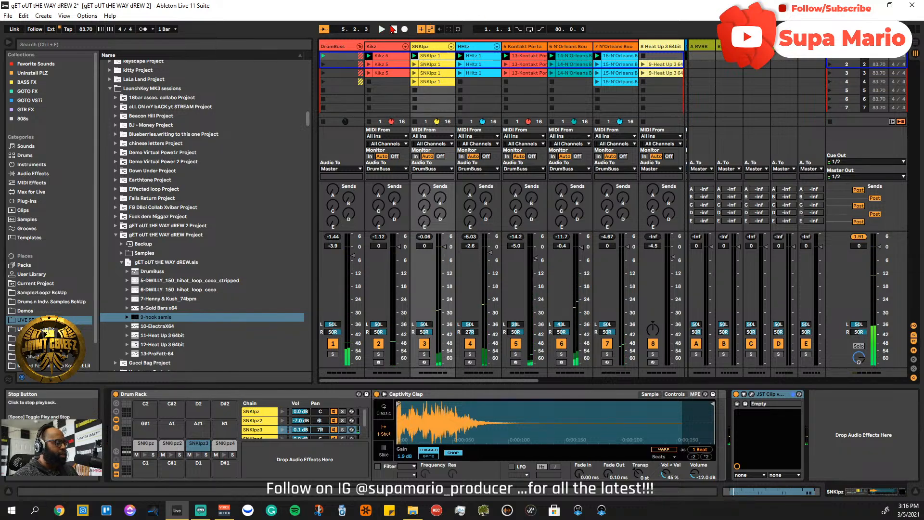
- Switch to the Arrangement View, play from the start while switching between the SNKlpz and HHtz tracks, and stop
key("Tab")
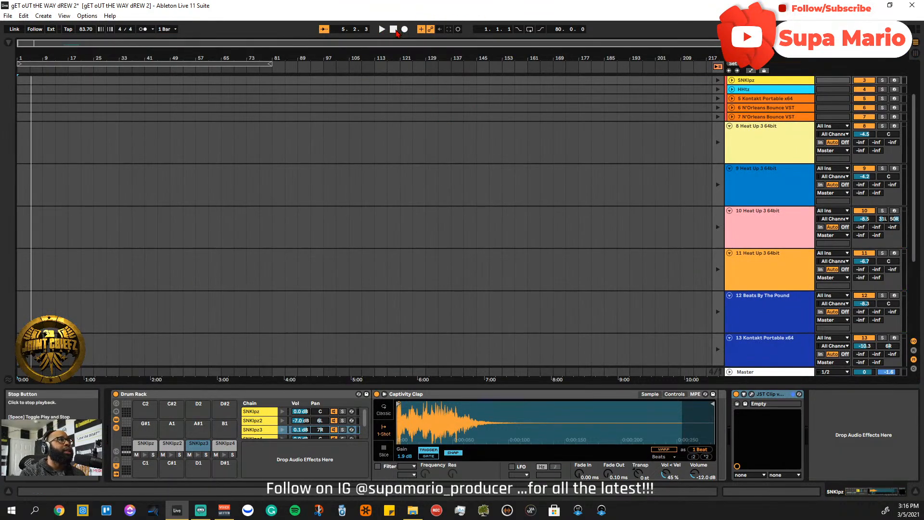
left_click(395, 30)
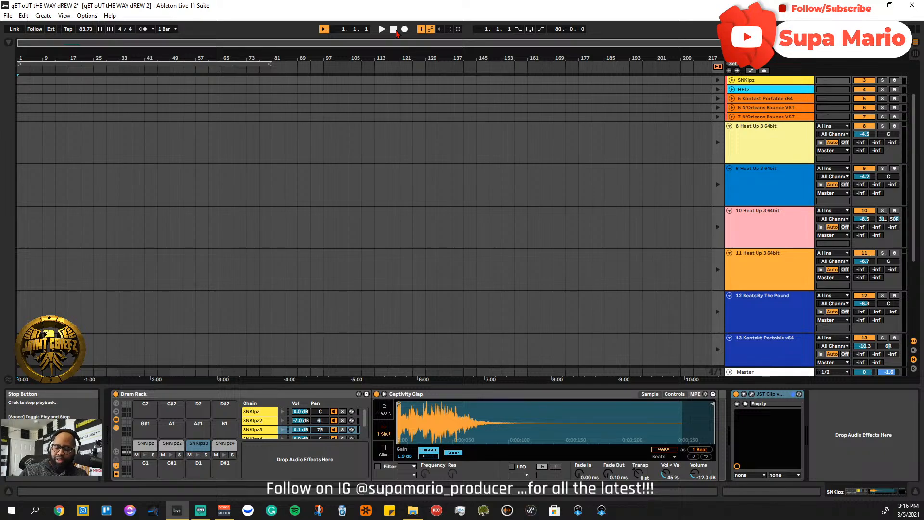
key("space")
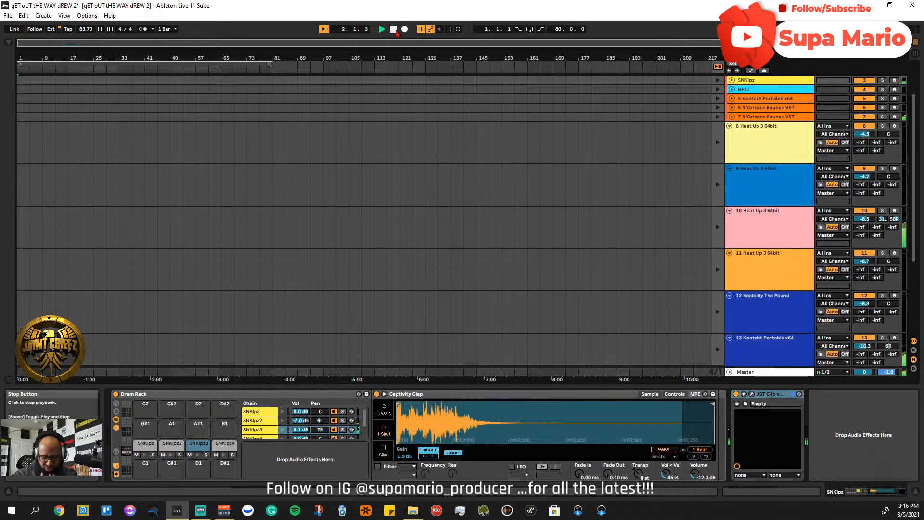
key("Down")
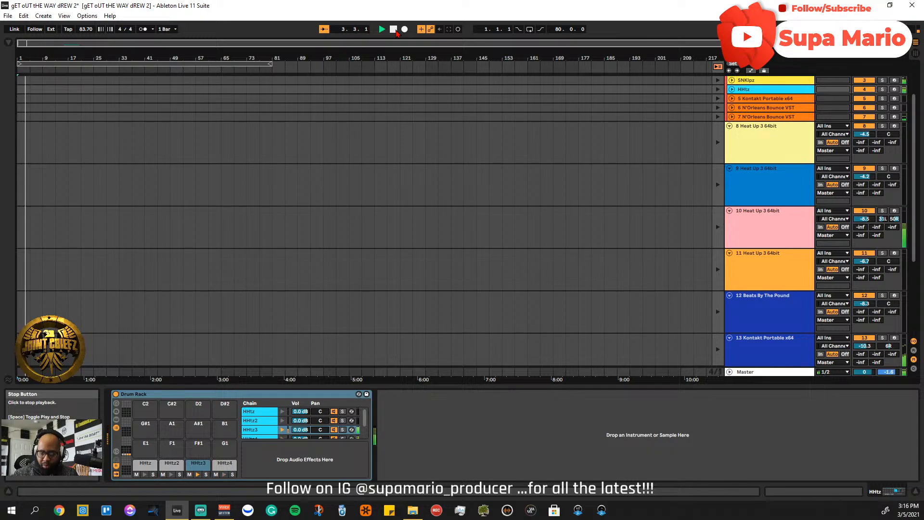
key("Up")
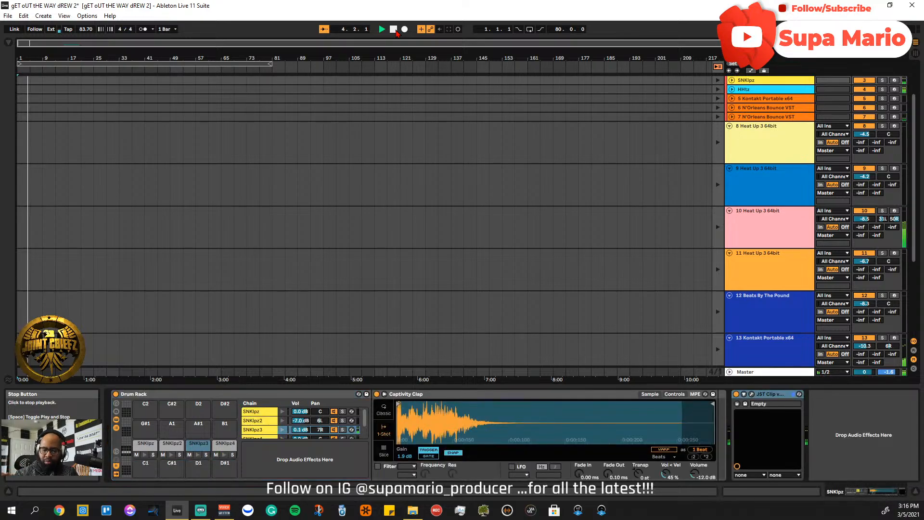
key("Down")
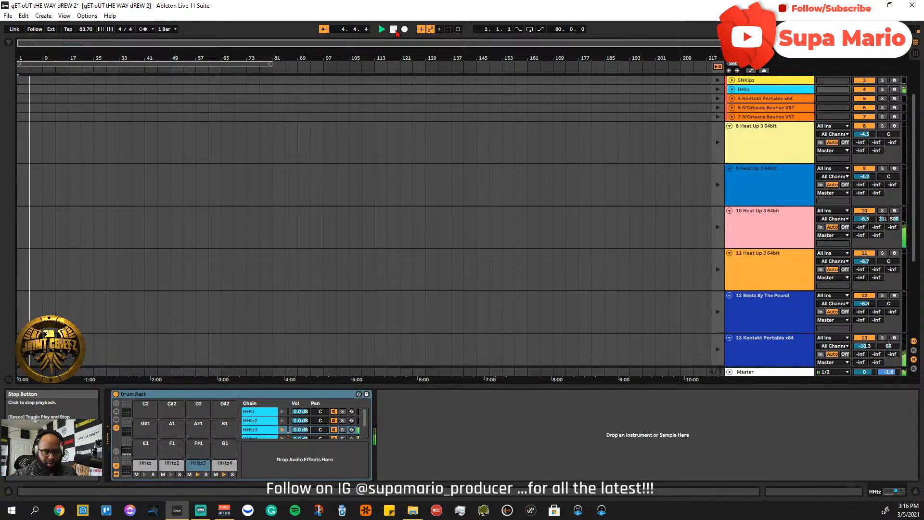
left_click(394, 30)
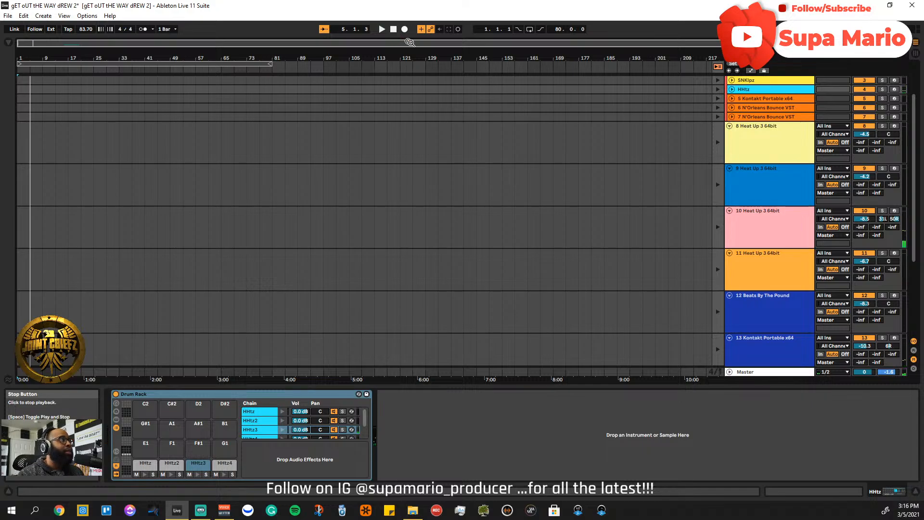
- Replay from the start, moving the selection from HHtz to 7 N'Orleans Bounce and back, and stop
key("space")
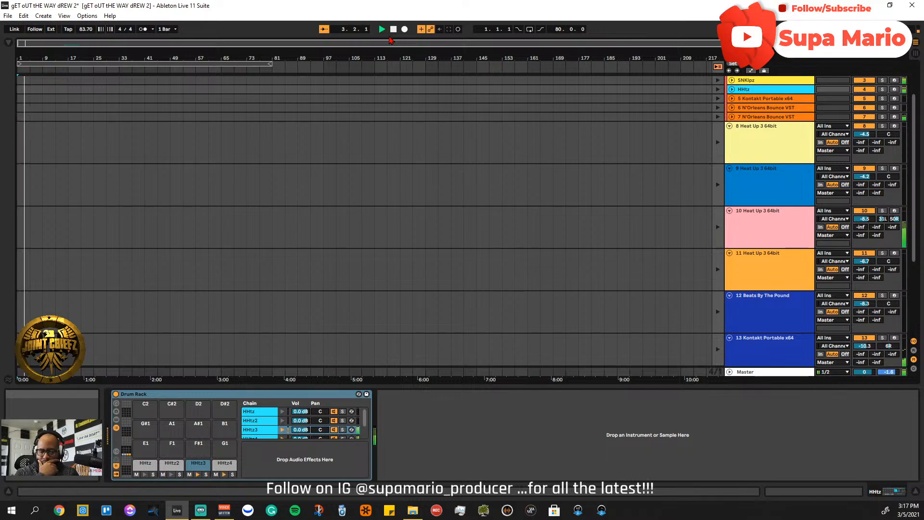
key("Down")
key("Down")
key("Down")
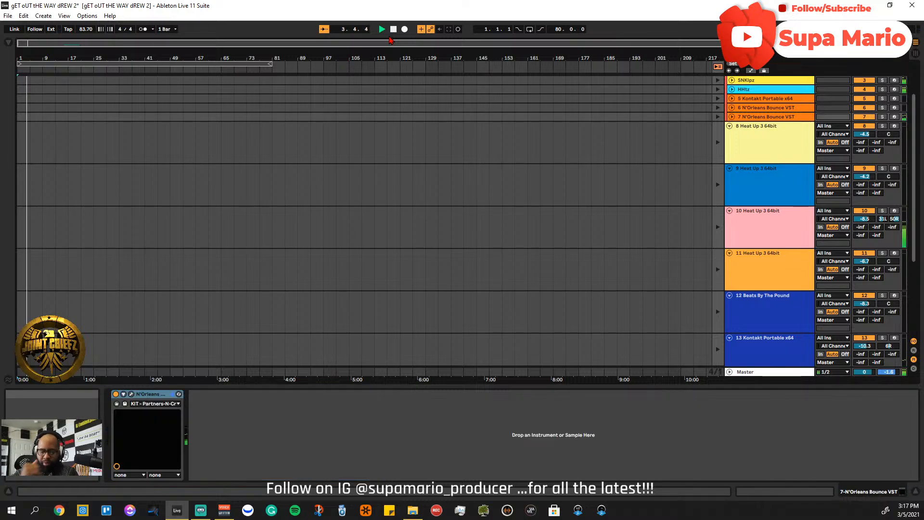
key("Up")
key("Up")
key("Up")
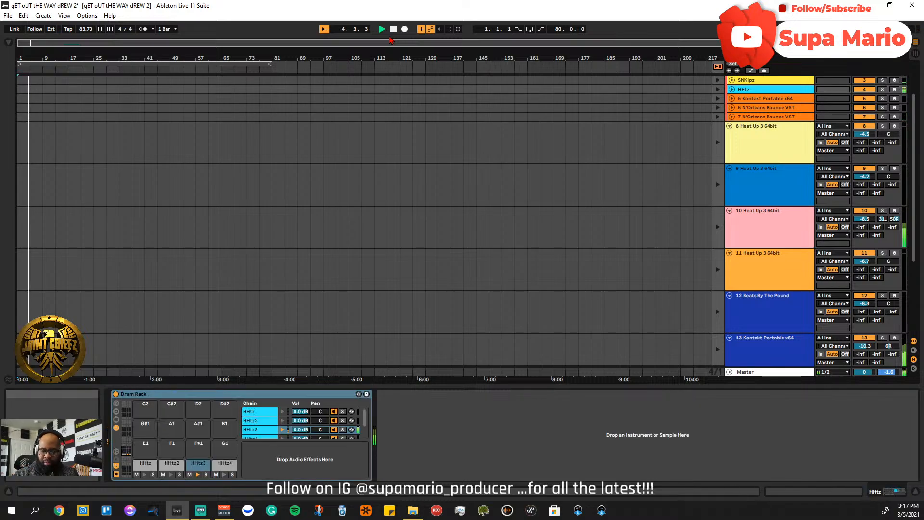
key("space")
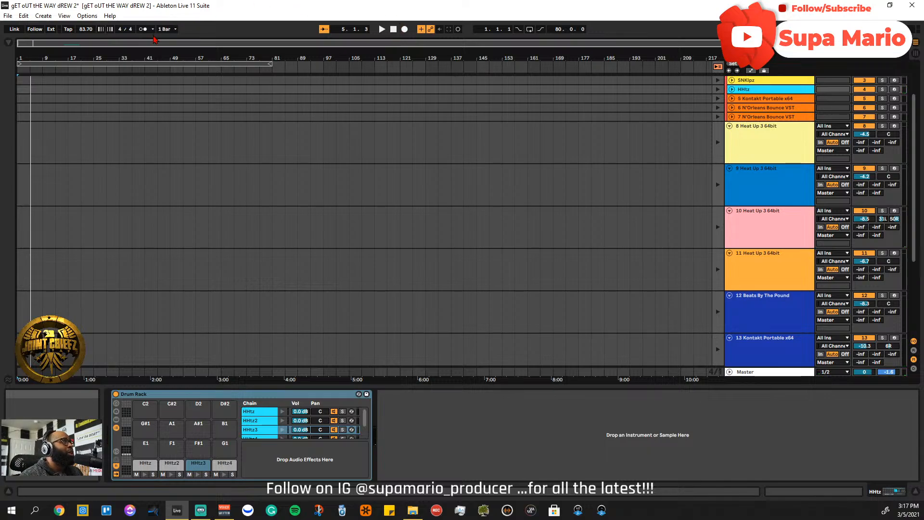
- Set the global launch quantization to 1/2, test the opening from the start, and return playback to the beginning
left_click(166, 29)
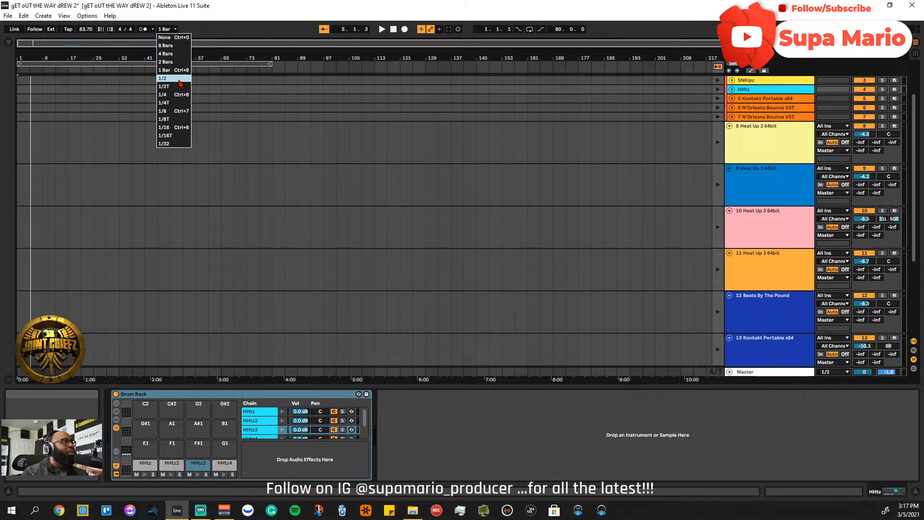
left_click(179, 80)
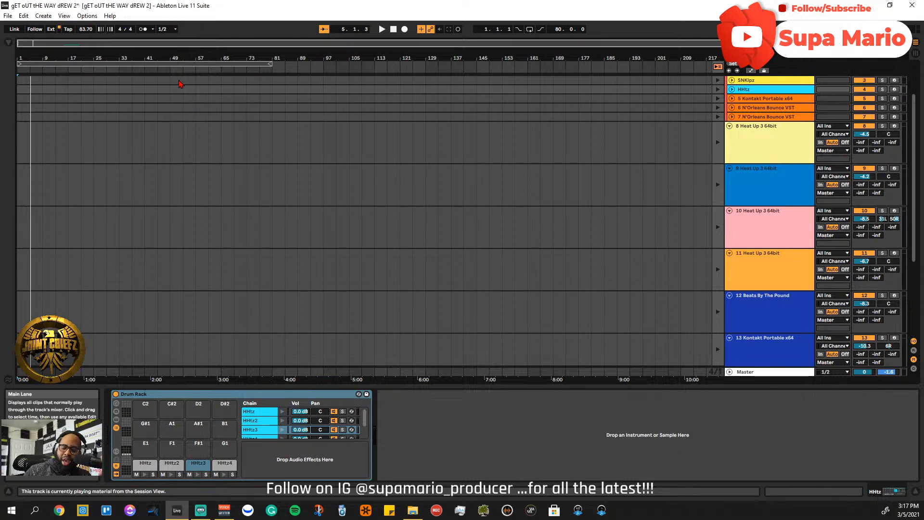
key("space")
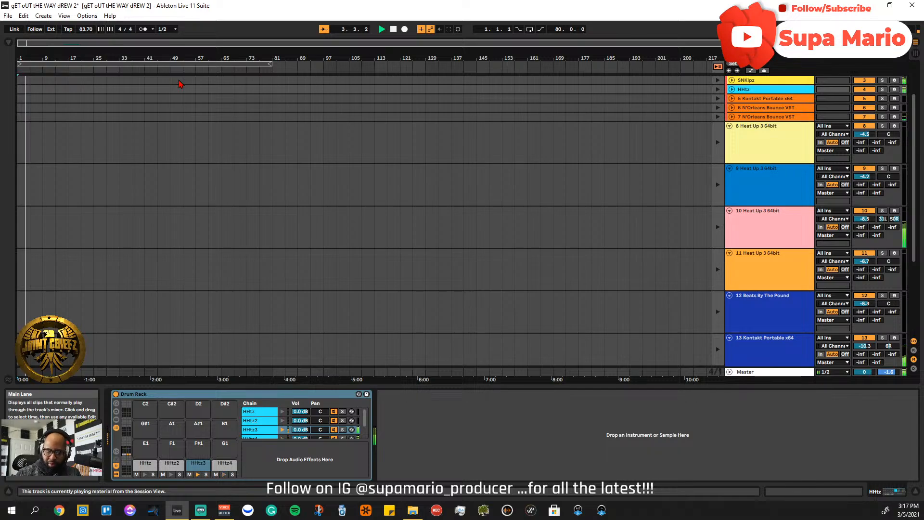
left_click(178, 84)
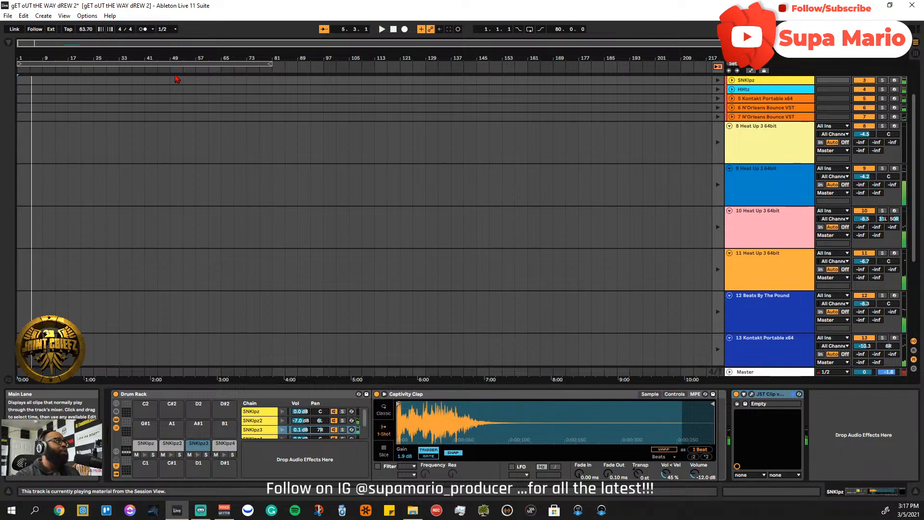
left_click(393, 29)
left_click(396, 32)
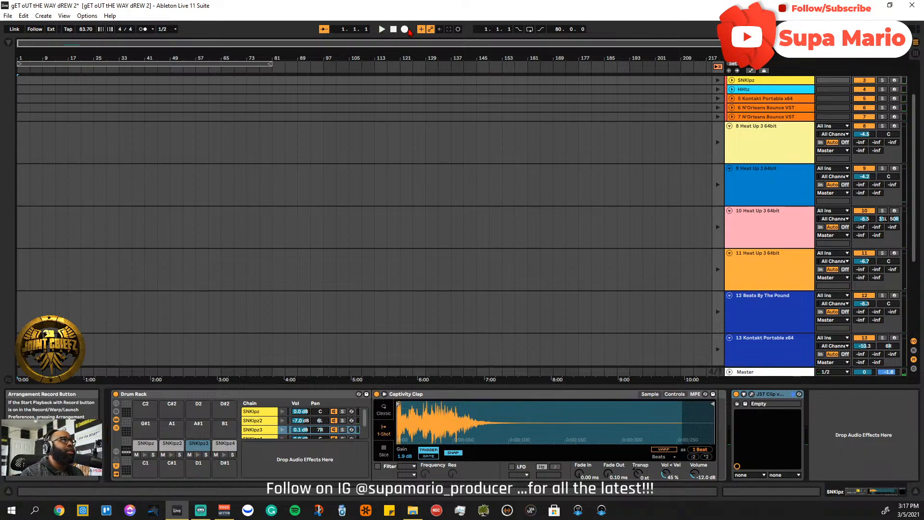
- Record the live performance into the arrangement from bar 1, adding HHtz at bar 3, the full beat at bar 5 and 8 Heat Up at bar 13
left_click(406, 30)
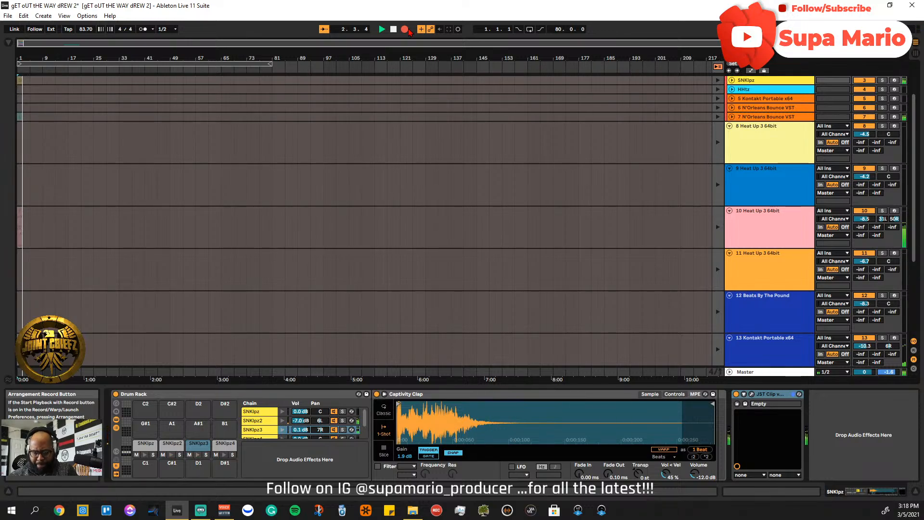
key("Down")
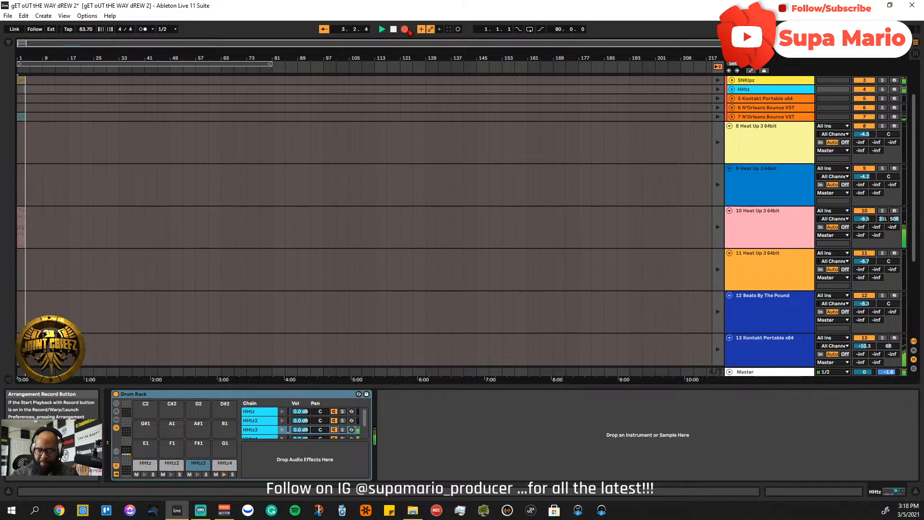
key("Down")
key("Down")
key("Down")
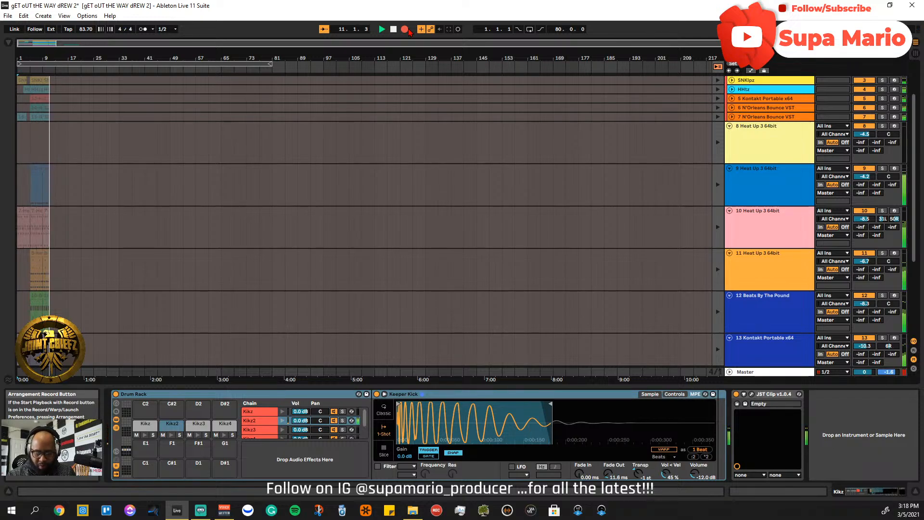
key("Down")
key("Down")
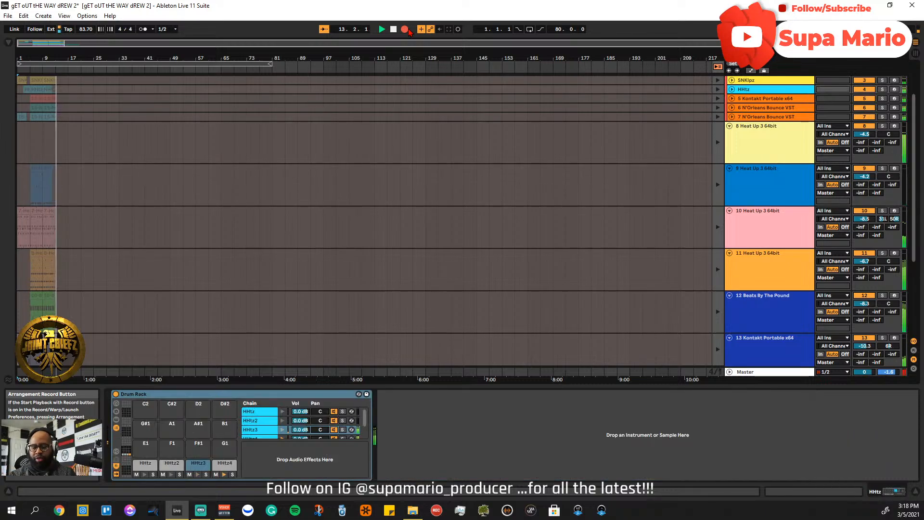
- Check the playing clips across the tracks in the Session View while recording continues, and return to the Arrangement View
key("Tab")
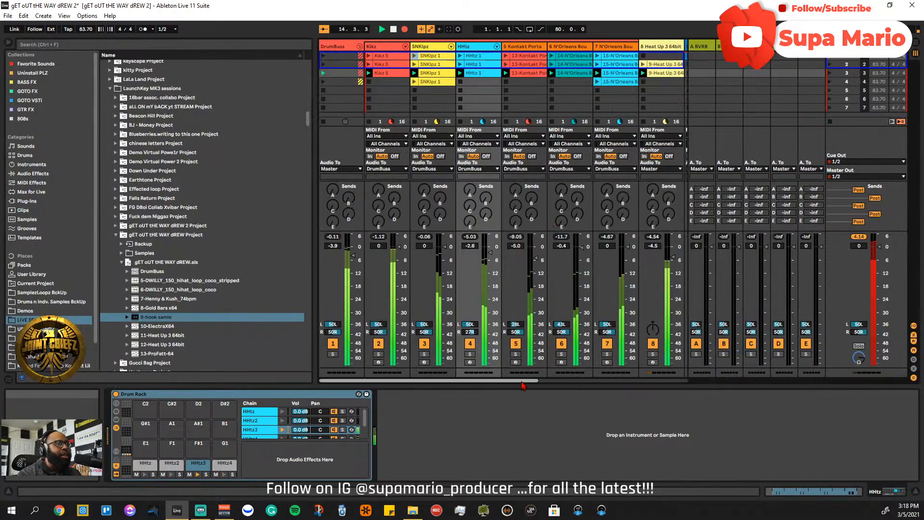
key("Tab")
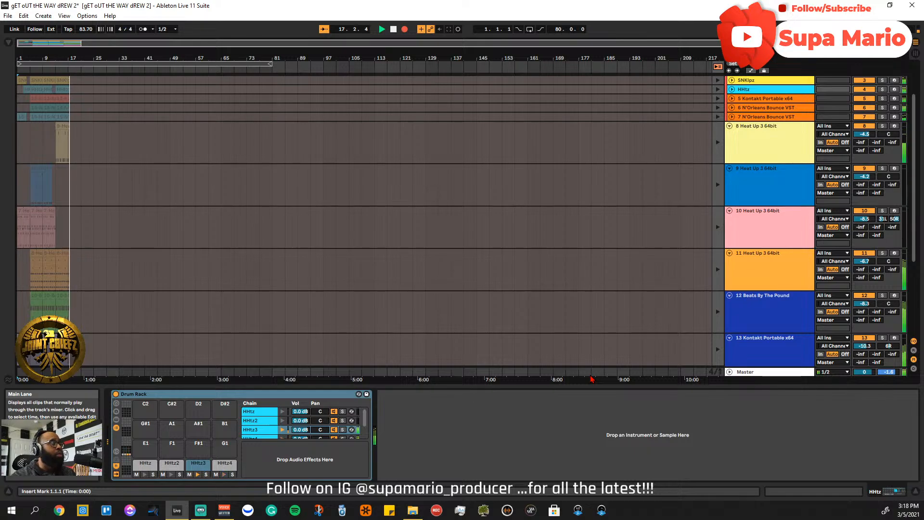
key("Tab")
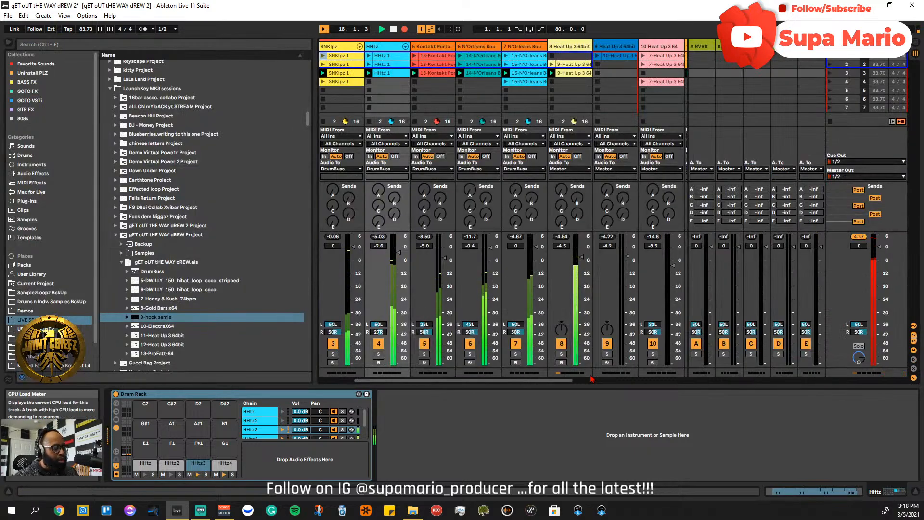
scroll(576, 374, "right", 4)
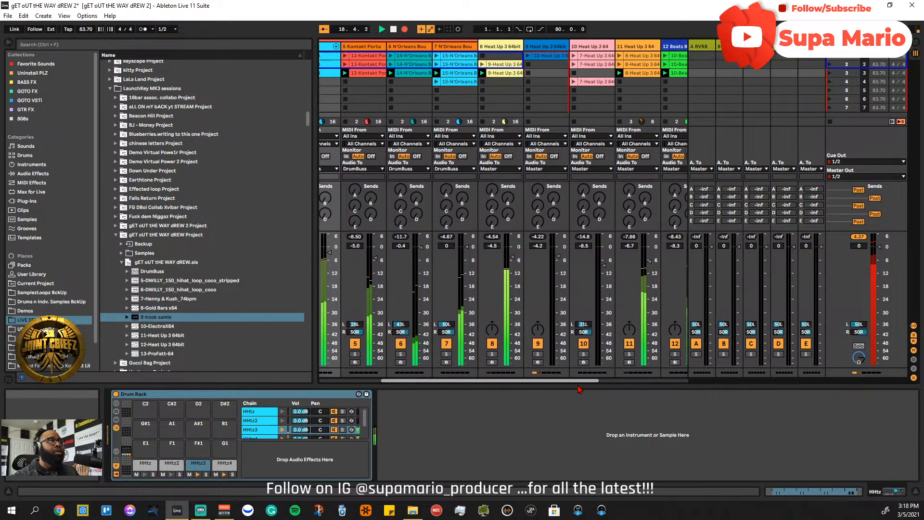
scroll(591, 392, "right", 2)
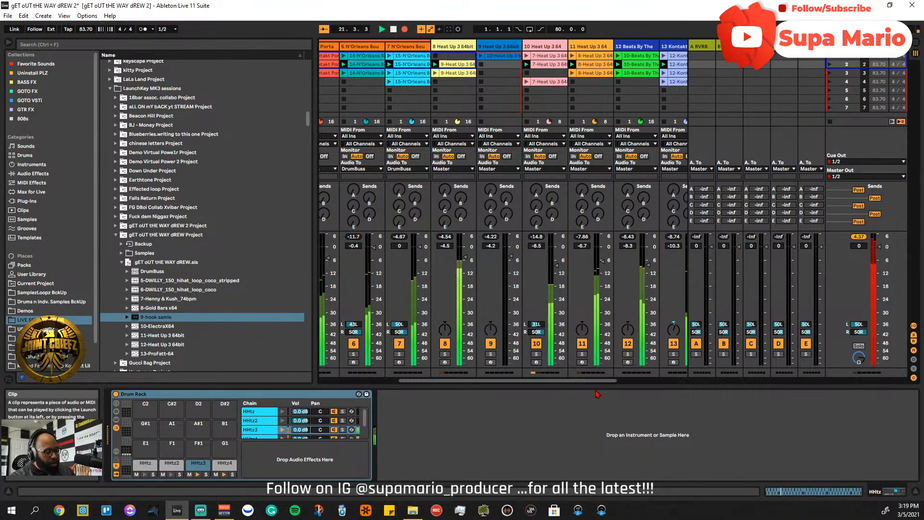
key("Tab")
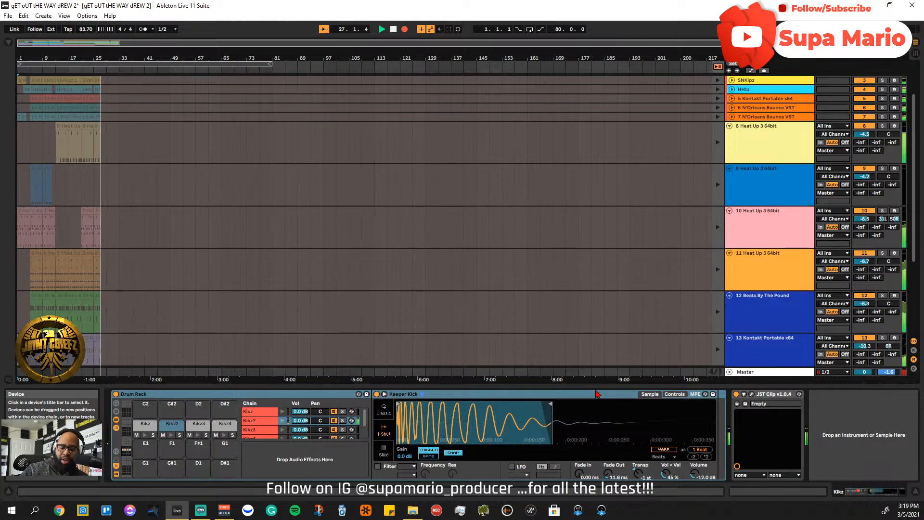
- Continue the recorded performance with the hook section at bar 29, 8 Heat Up at bar 37 and 10 Heat Up at bar 41
key("Up")
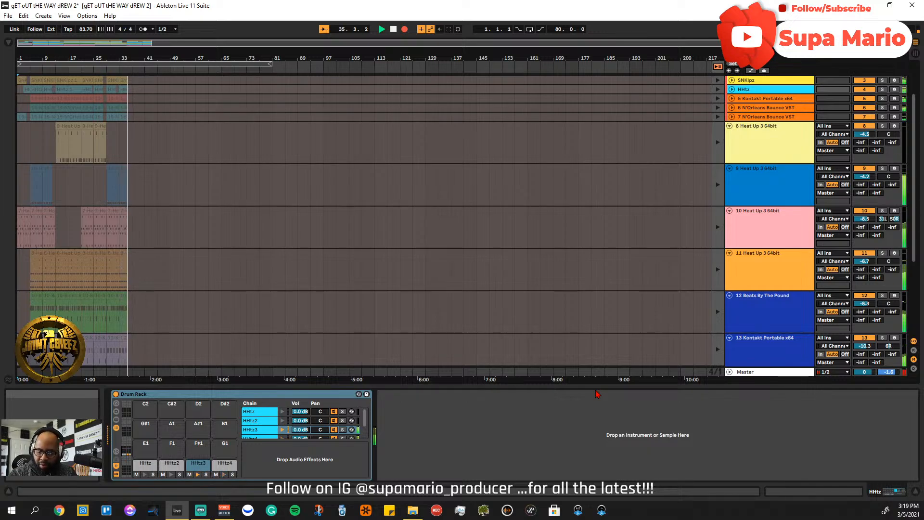
key("Down")
key("Down")
key("Down")
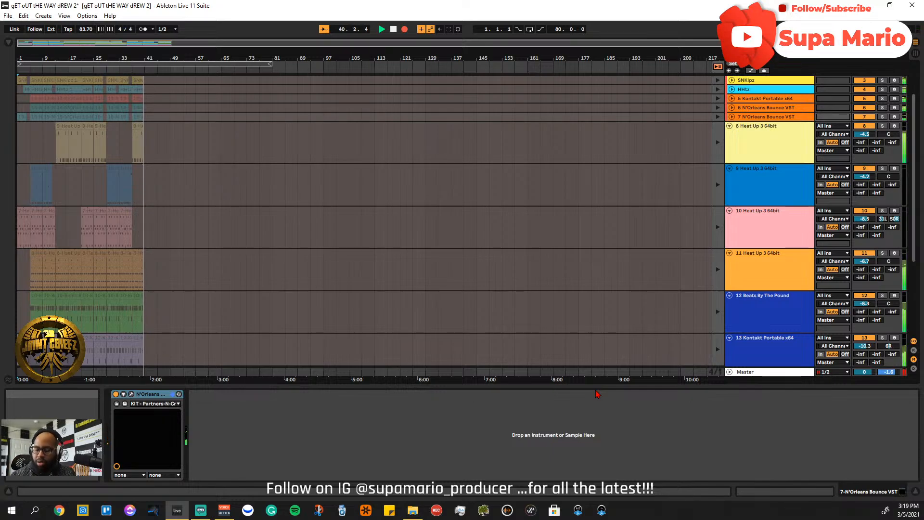
key("Down")
key("Down")
key("Down")
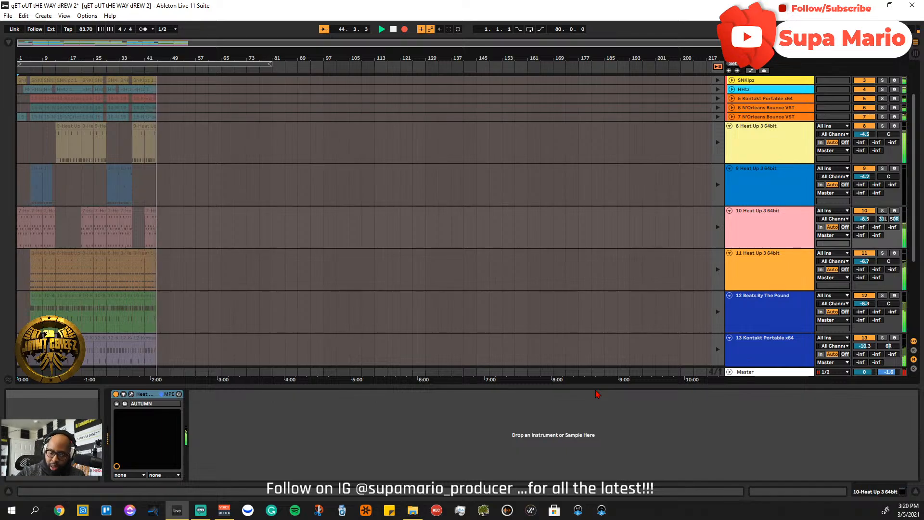
- Keep recording, dropping 8 Heat Up at bar 45, bringing it back at bar 49 and launching the hook section at bar 53
key("Up")
key("Up")
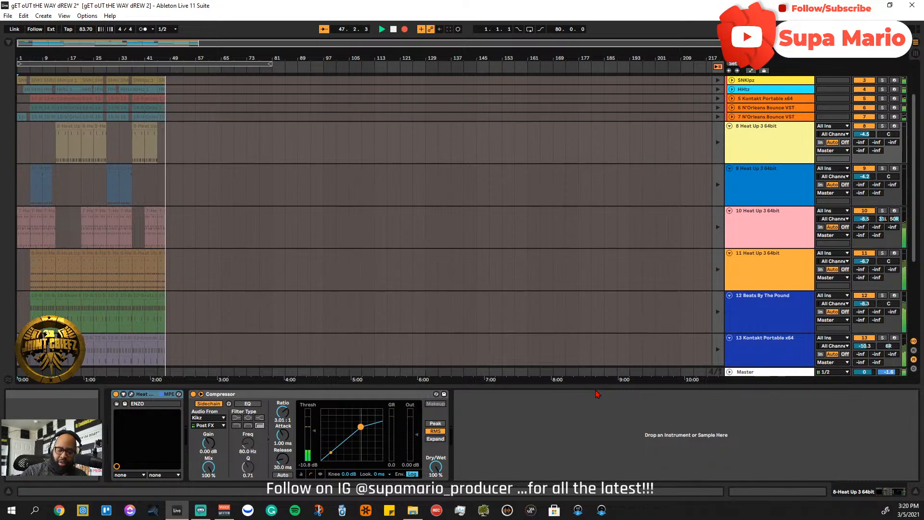
key("Up")
key("Up")
key("Up")
key("Up")
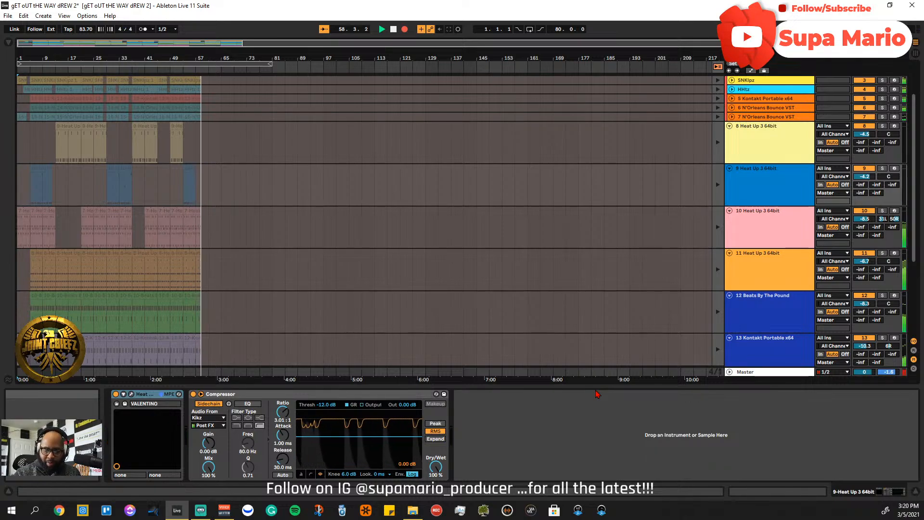
- Record the return of 8 Heat Up at bar 61 and the change to the stripped-down scene at bar 65
key("Up")
key("Up")
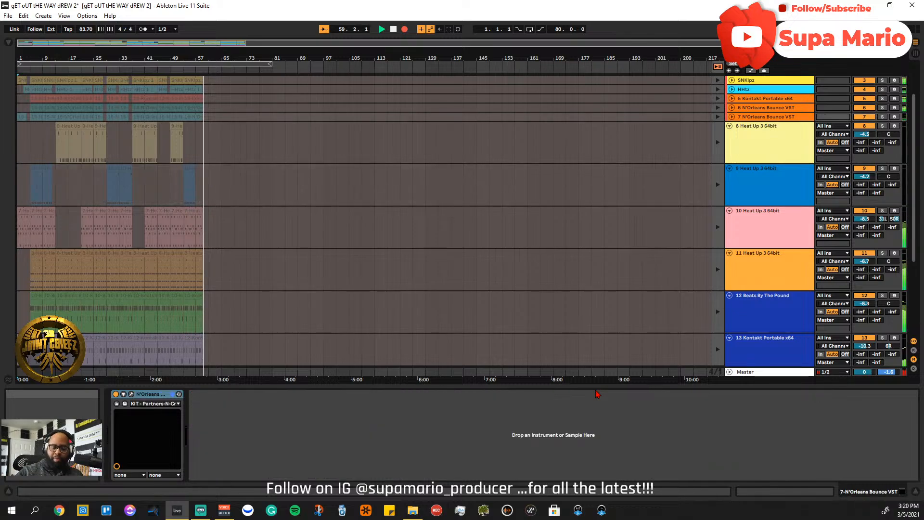
key("Up")
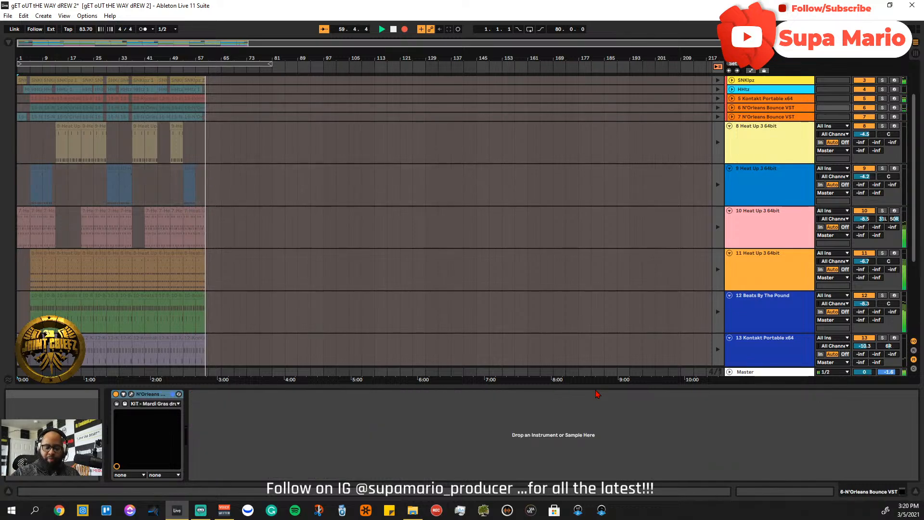
key("Up")
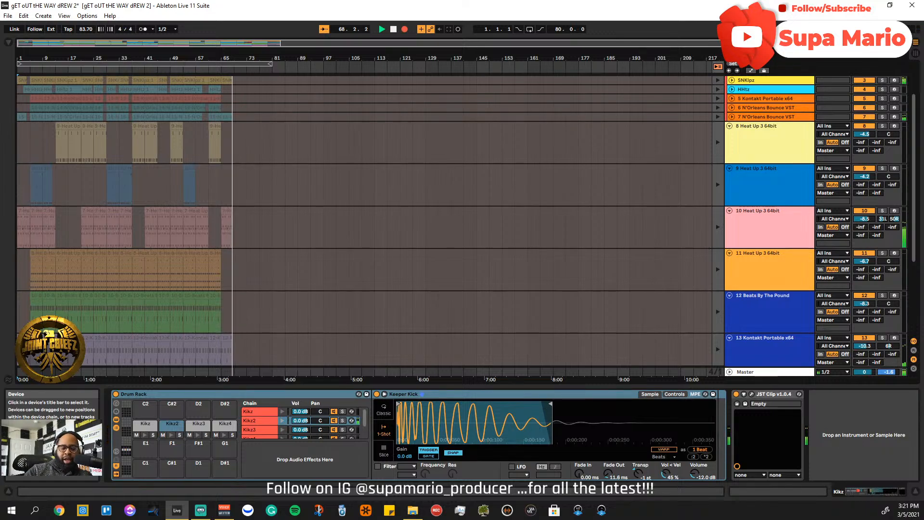
- Record the ending with 9 Heat Up from bar 69 and the HHtz and percussion clips from bar 73, and stop at bar 77
left_click(769, 169)
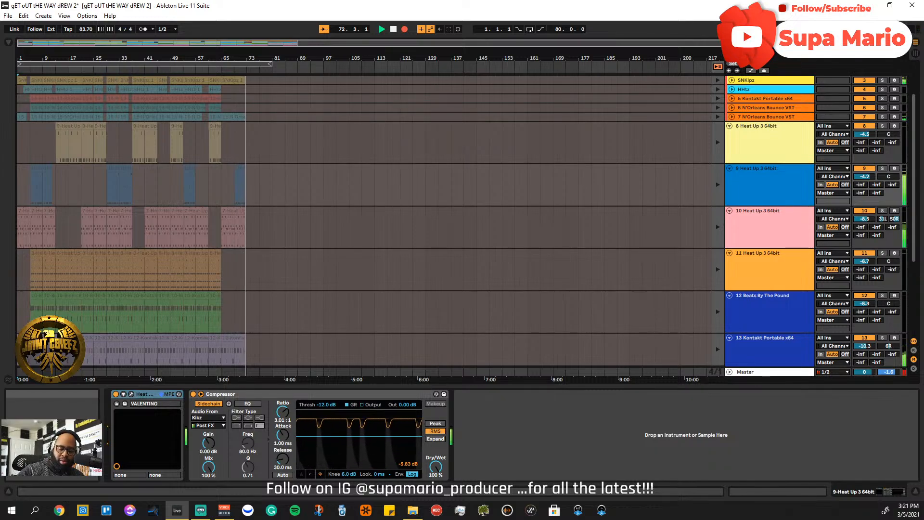
left_click(765, 99)
left_click(765, 108)
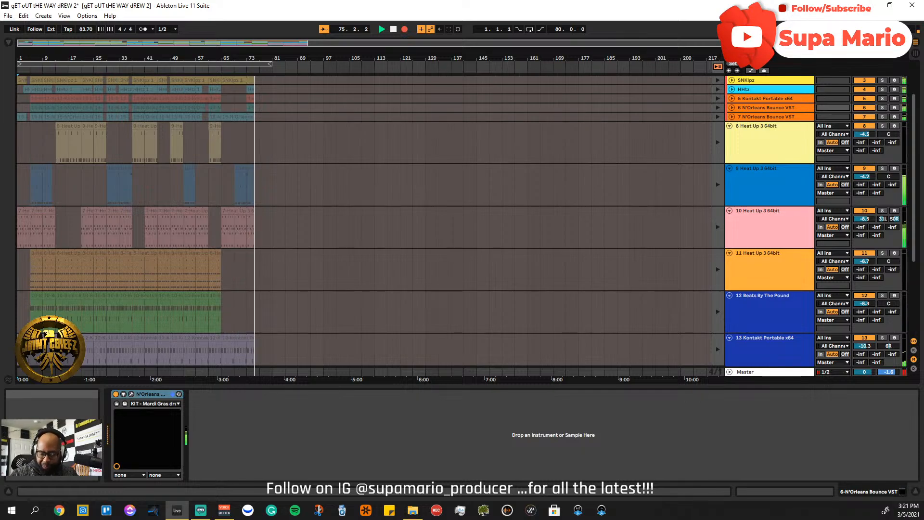
key("Left")
key("Left")
key("Left")
key("Left")
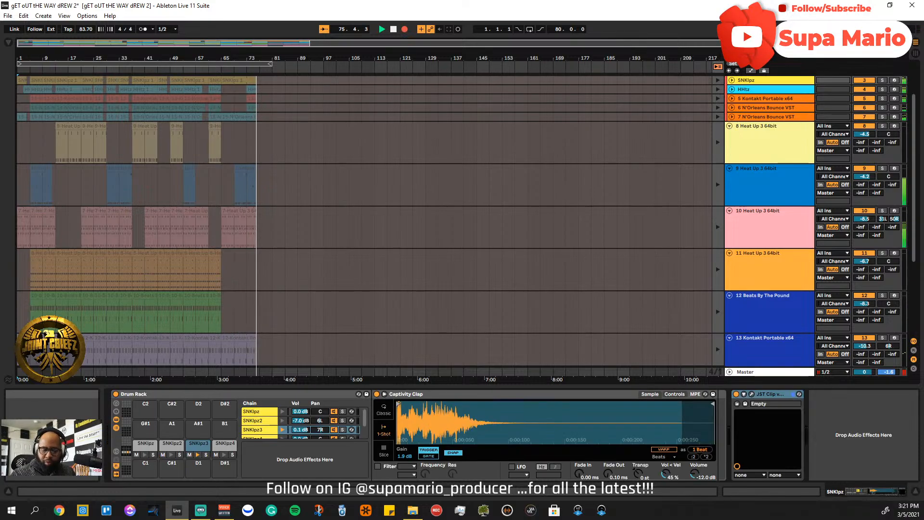
key("Down")
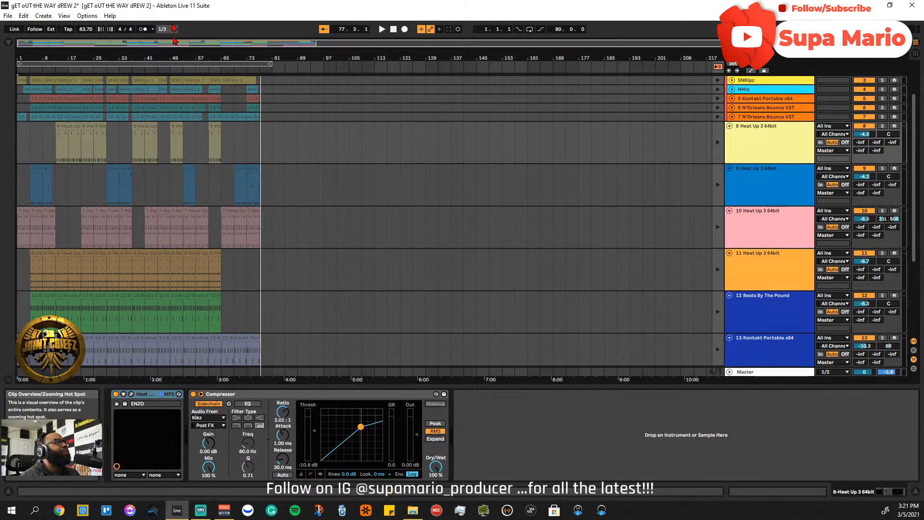
- Fold tracks 8 Heat Up through 15 hook samle so the whole recorded arrangement fits in view
left_click_drag(177, 43, 178, 42)
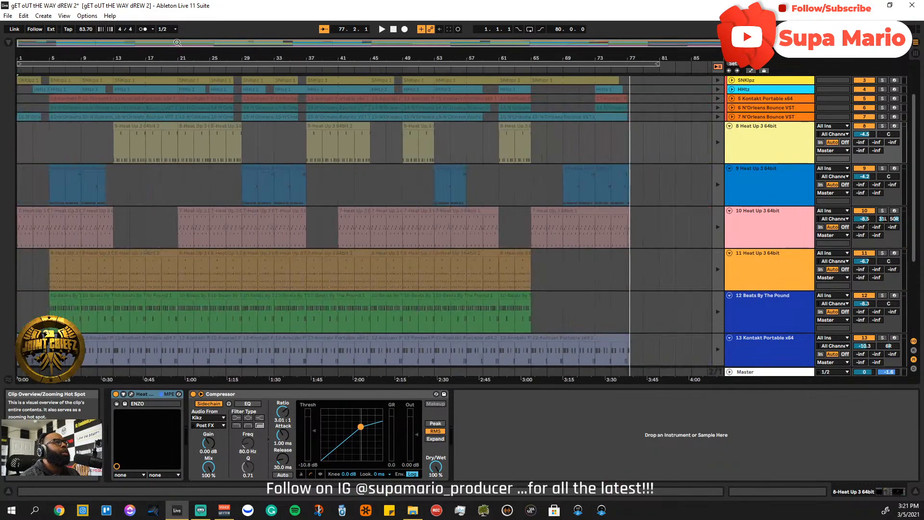
scroll(182, 293, "down", 5)
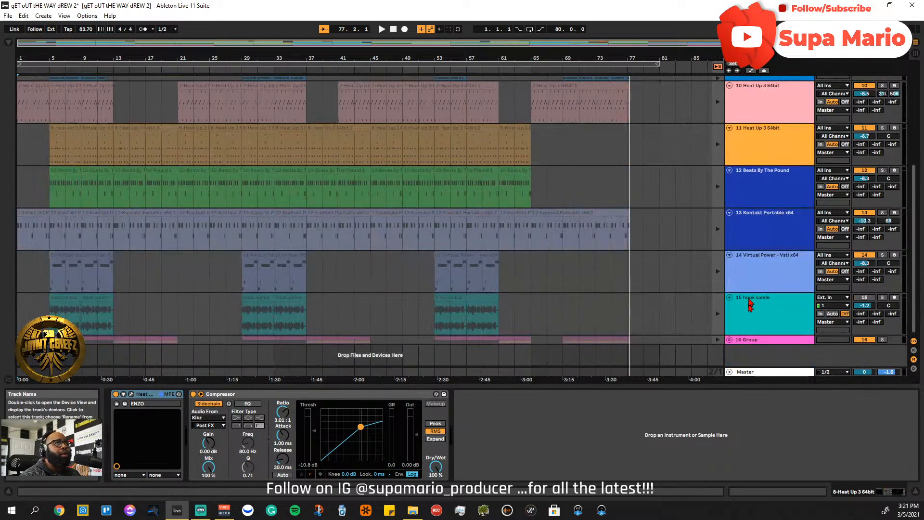
scroll(749, 304, "up", 7)
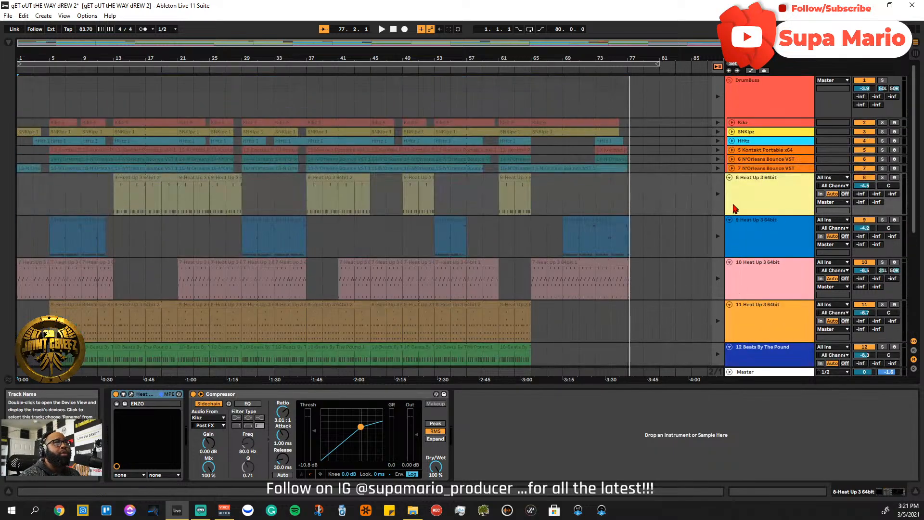
left_click(729, 177)
left_click(729, 187)
left_click(729, 196)
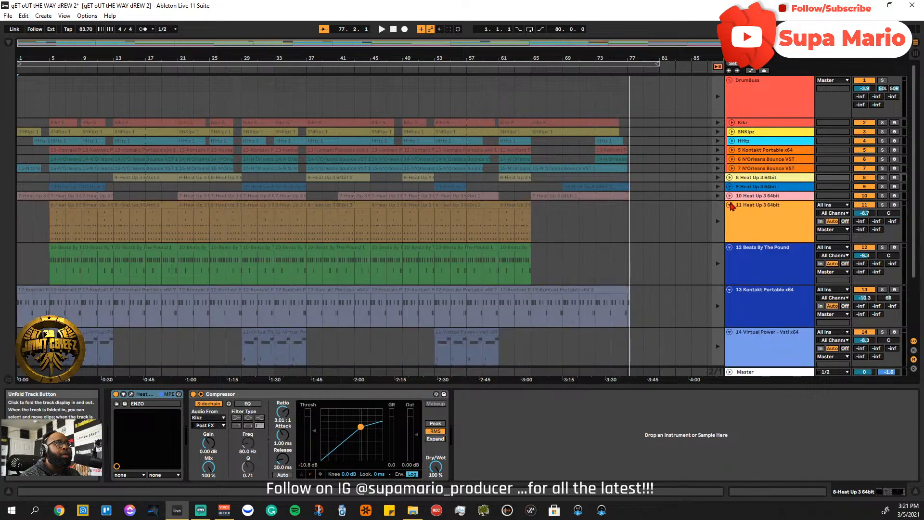
left_click(730, 205)
left_click(730, 214)
left_click(730, 223)
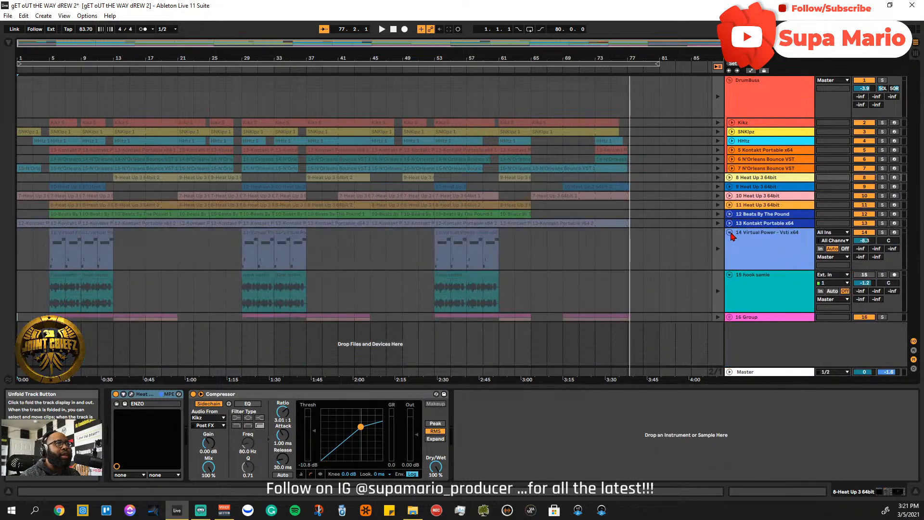
left_click(730, 232)
left_click(730, 241)
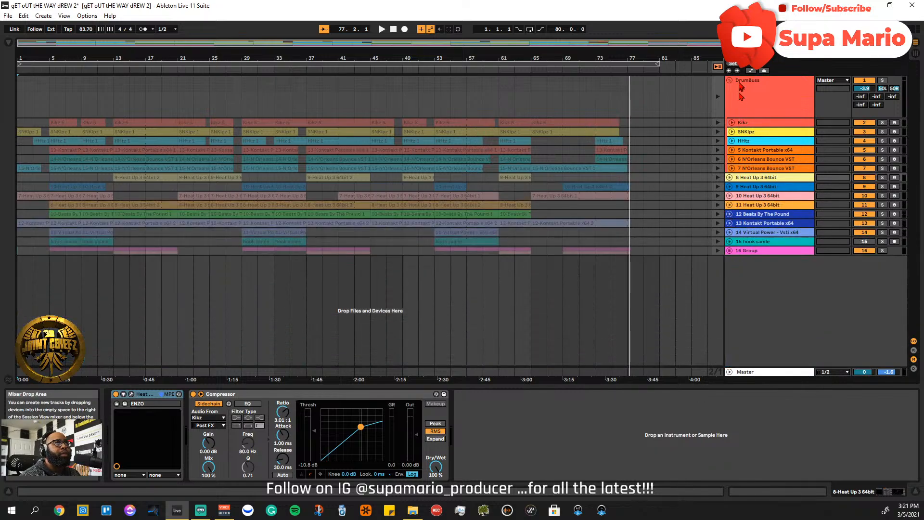
- Switch all tracks back to arrangement playback and enlarge the song overview above the timeline
left_click(718, 66)
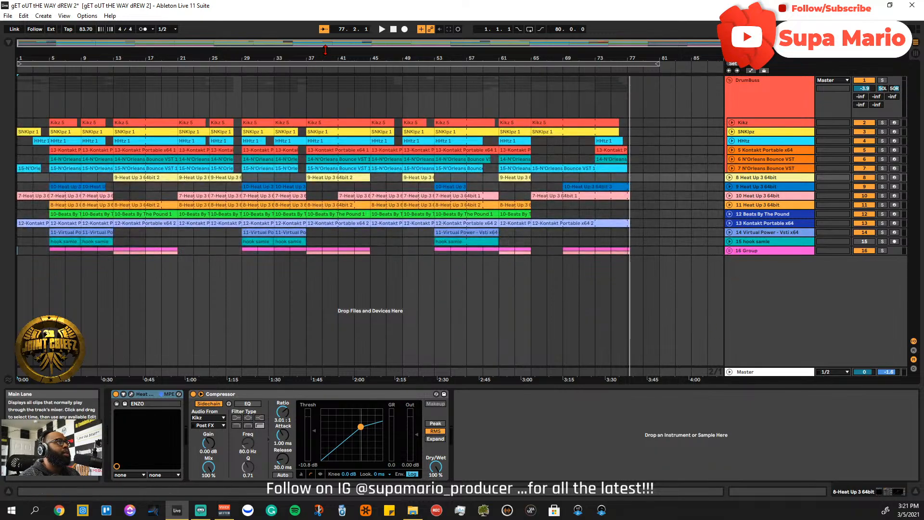
left_click_drag(325, 50, 325, 90)
mouse_move(255, 72)
left_mouse_down()
mouse_move(256, 96)
mouse_move(256, 70)
left_mouse_up()
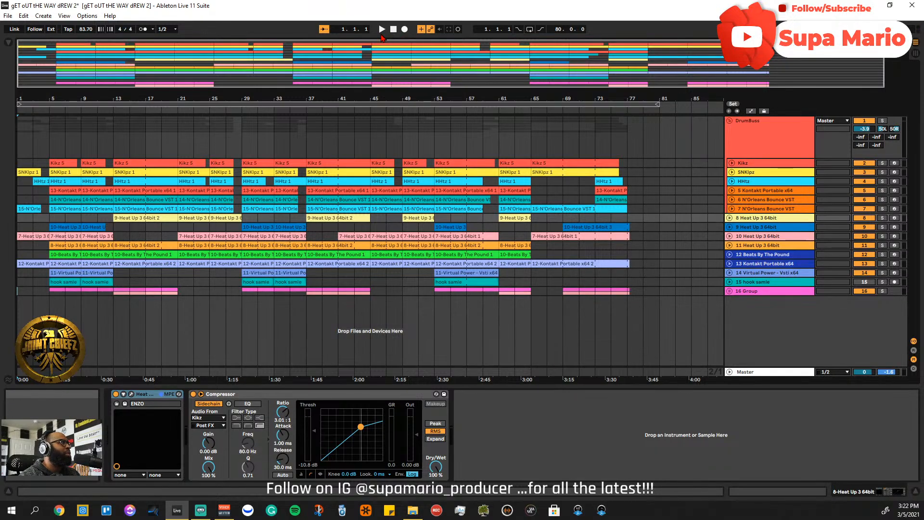
- Play the song from the start with the opening bars enlarged and unfold track 10 Heat Up 3 64bit
left_click(382, 30)
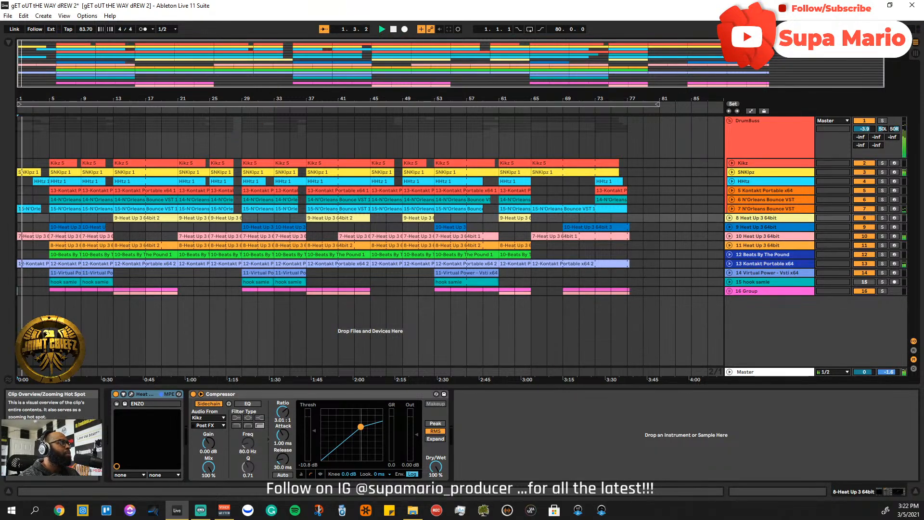
key("plus")
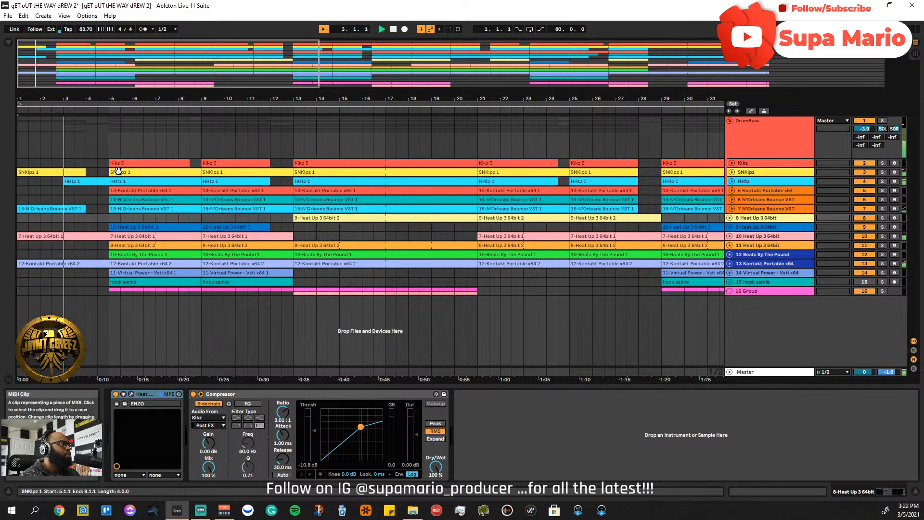
left_click(731, 235)
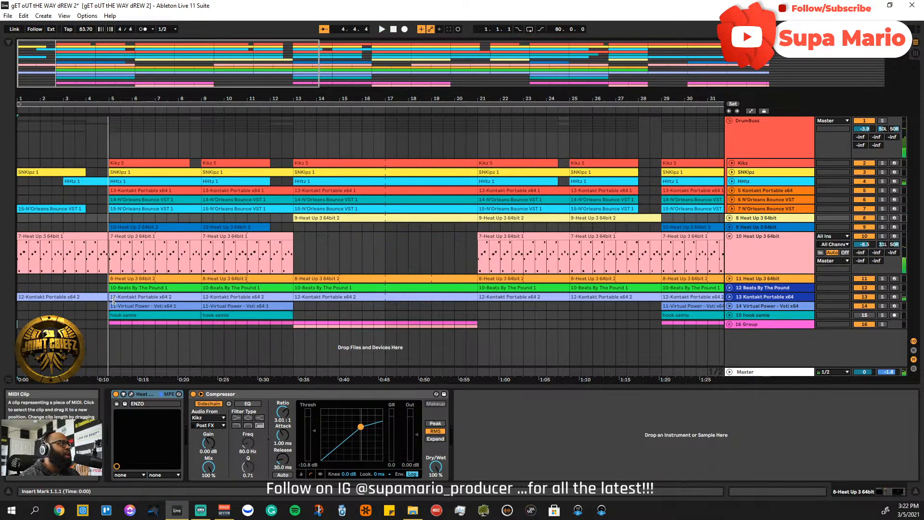
- Extend the bar 5 clip on track 7 N'Orleans Bounce VST back to 4.3.1 and split it at 5.1.1
left_click(111, 199)
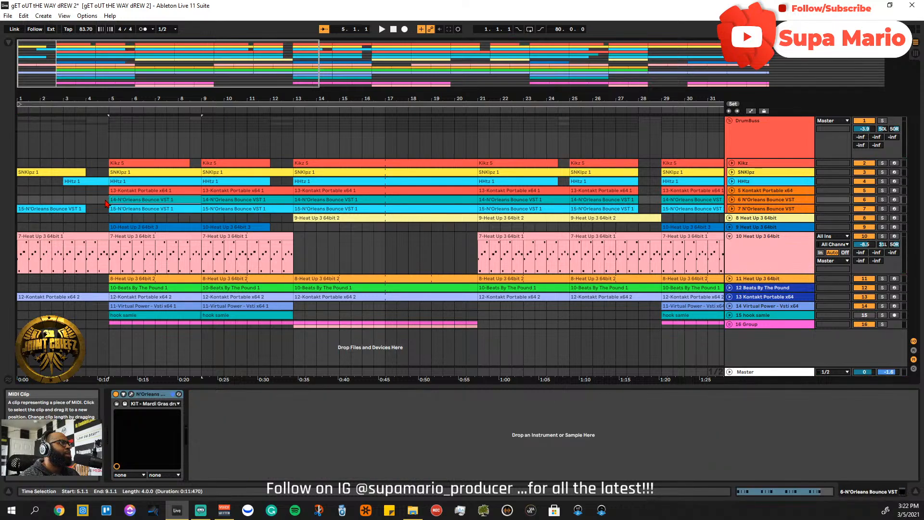
left_click_drag(111, 208, 97, 208)
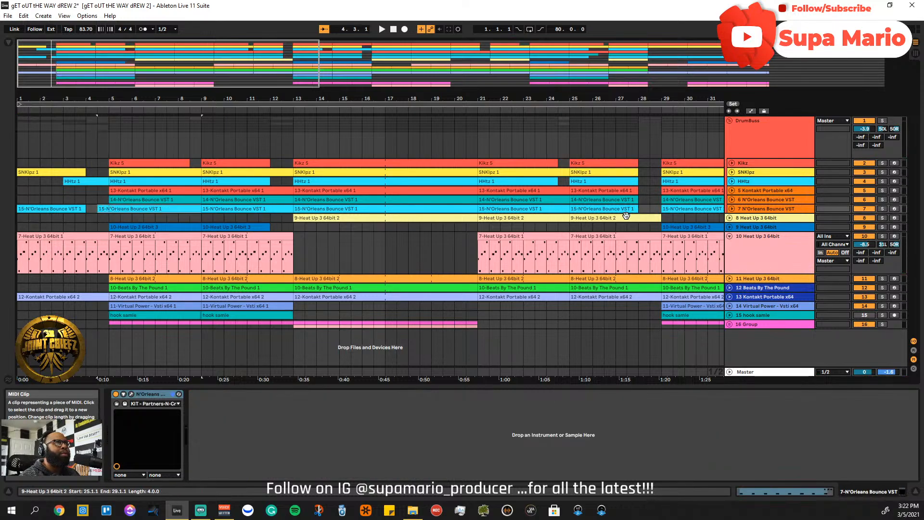
left_click(731, 208)
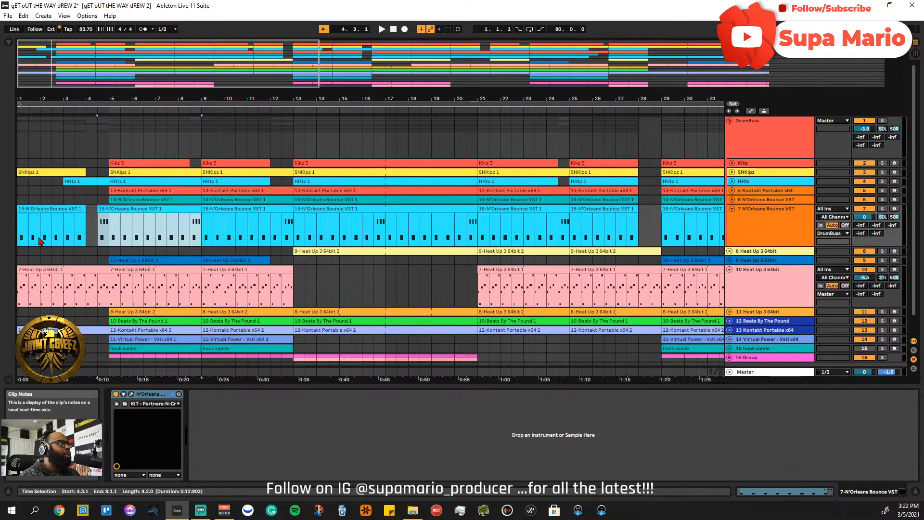
double_click(103, 209)
left_click(109, 233)
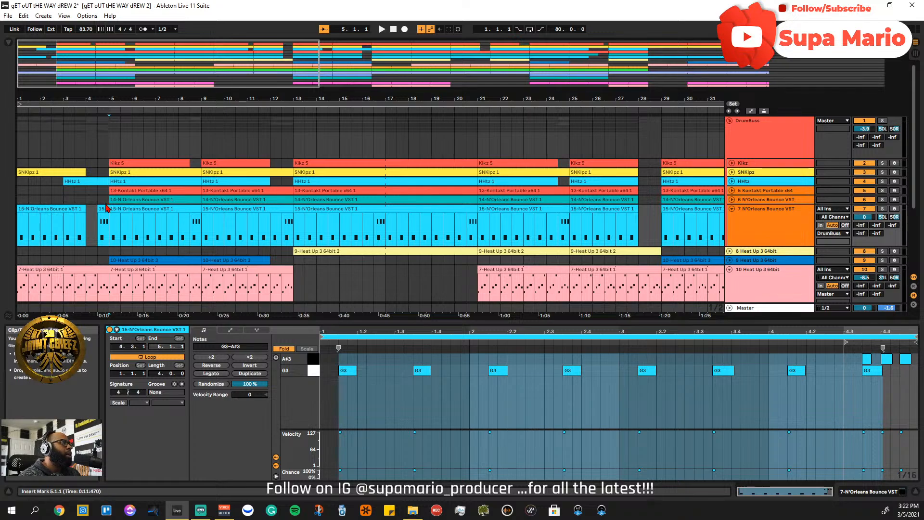
- Colour the short clip between 4.3.1 and 5.1.1 on track 7 N'Orleans Bounce VST dark pink
left_click_drag(109, 233, 98, 233)
right_click(102, 208)
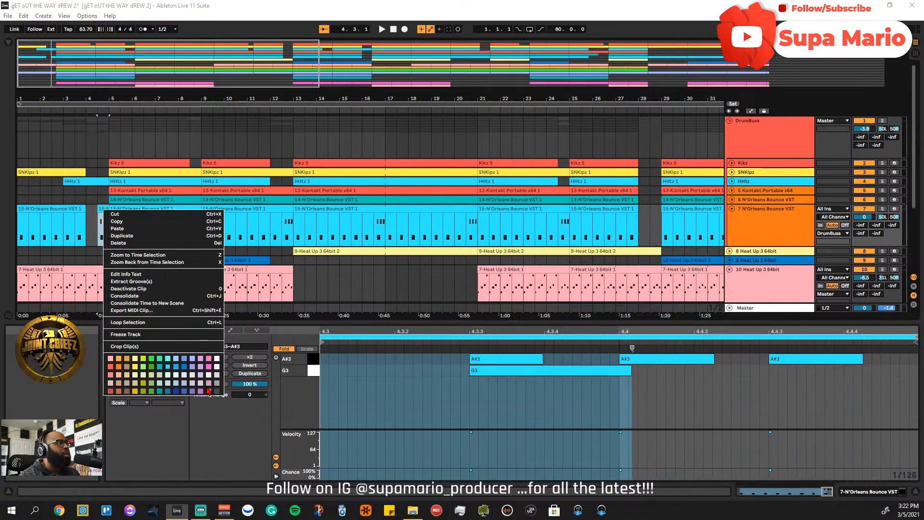
key("Escape")
right_click(104, 209)
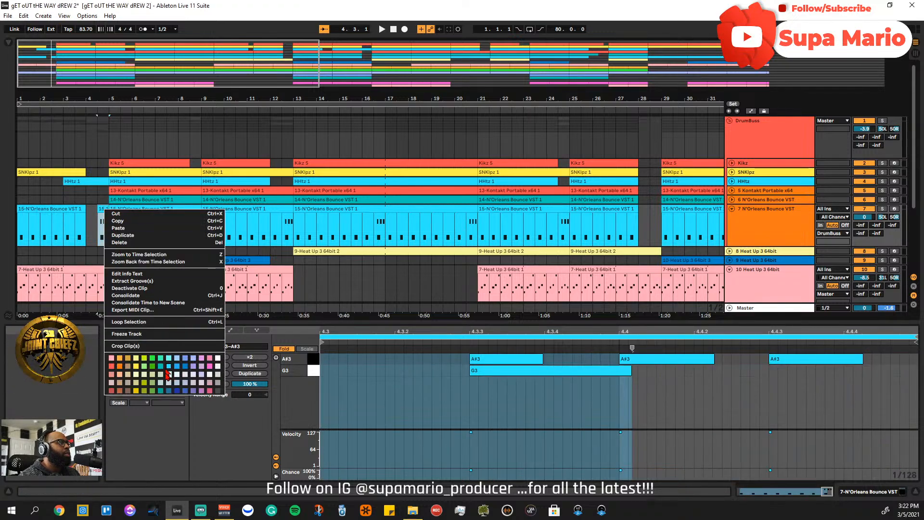
left_click(209, 383)
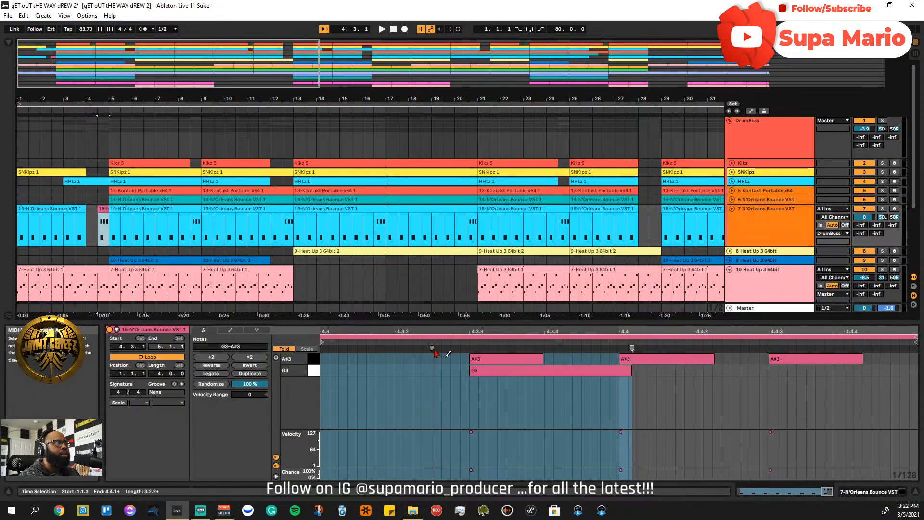
left_click(543, 416)
left_click_drag(630, 370, 534, 370)
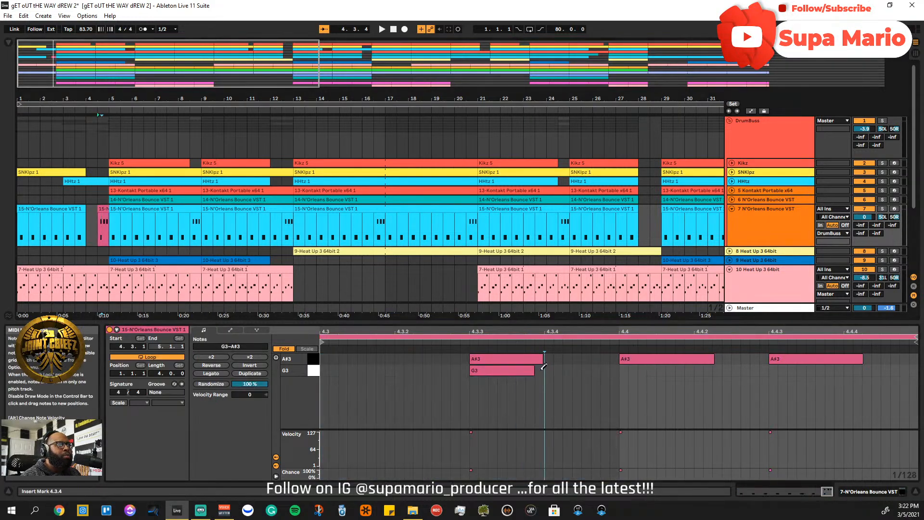
key("ctrl+z")
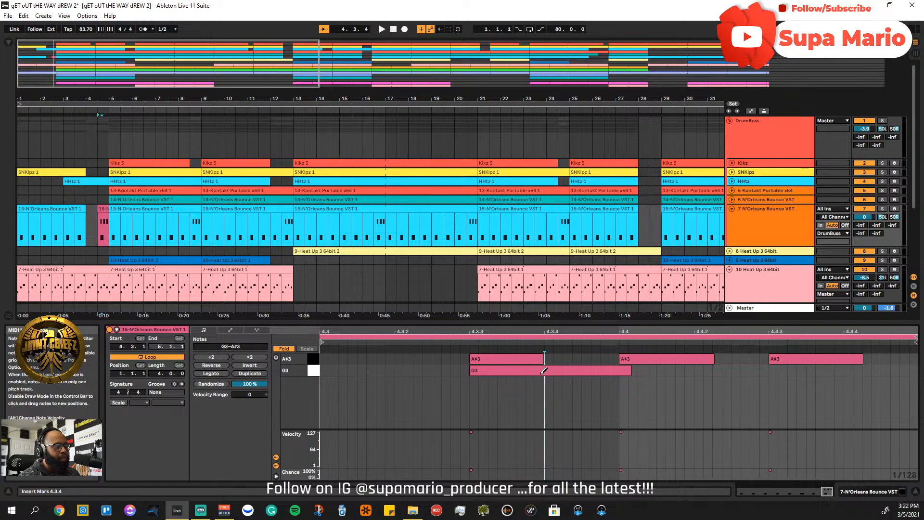
- Delete the G3 note at 4.3.3 in the short pink clip, keeping the three A#3 notes
left_click(547, 371)
key("Delete")
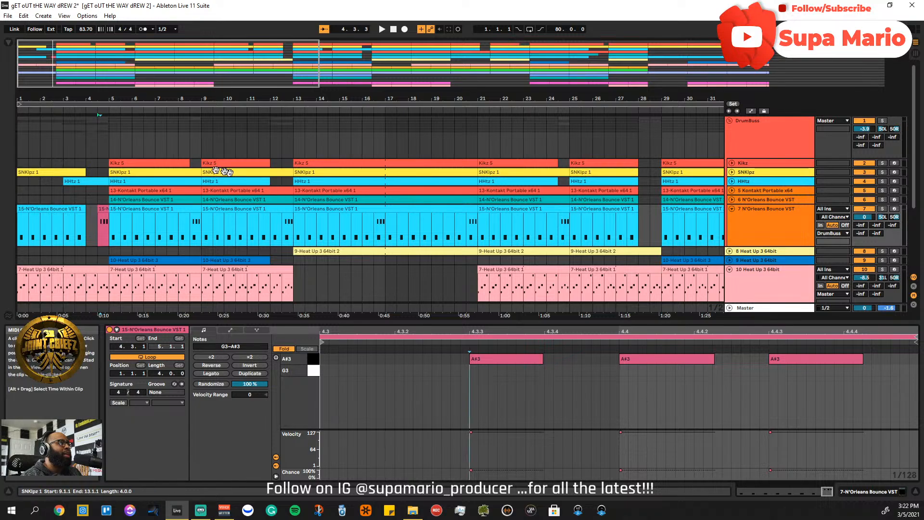
- Show the notes of the bar 5 clips on Kikz through 7 N'Orleans Bounce VST together in an enlarged note editor
left_click(181, 164)
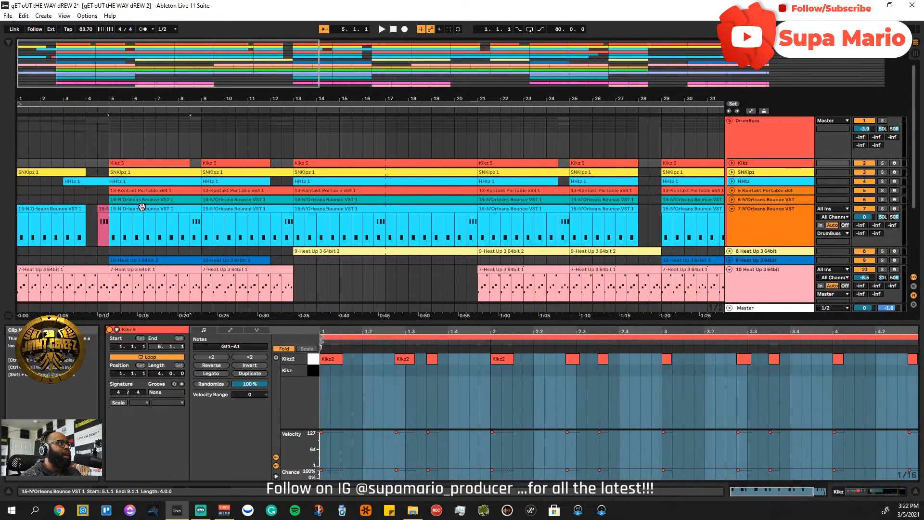
left_click(136, 175, "shift")
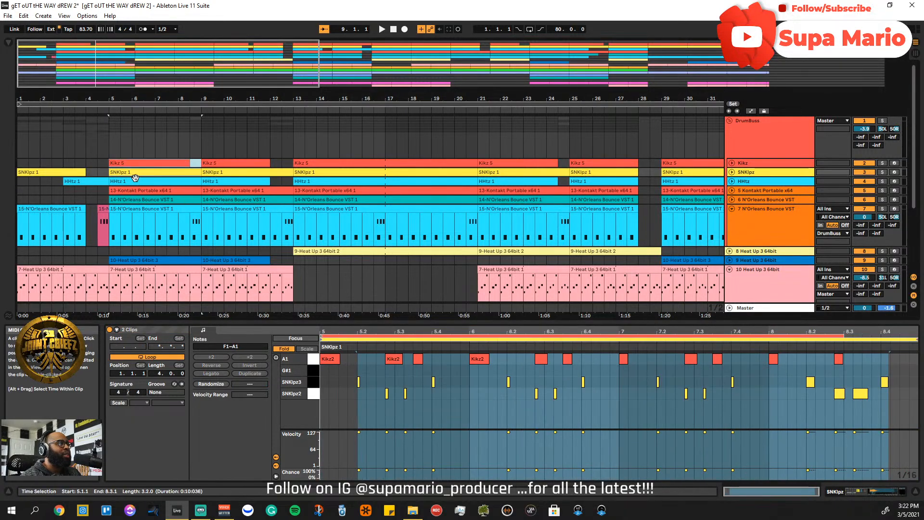
left_click(135, 182, "shift")
left_click(134, 190, "shift")
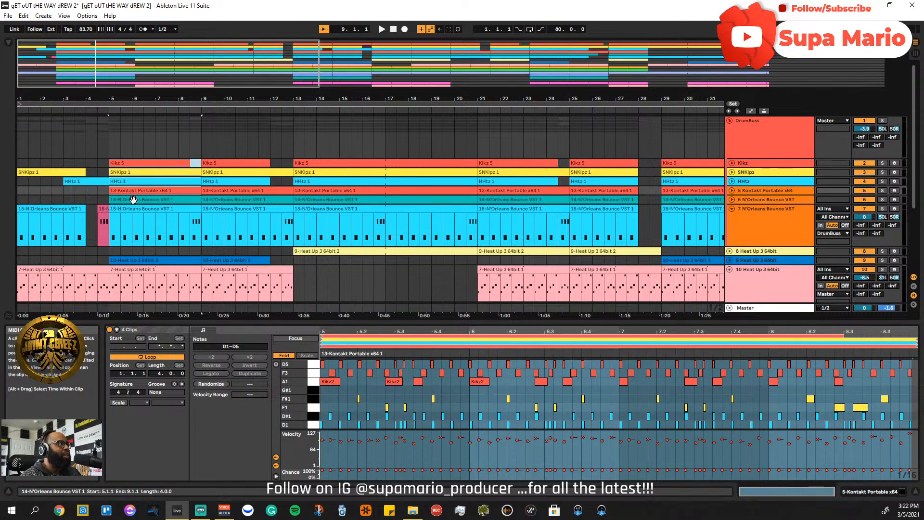
left_click(134, 200, "shift")
left_click(134, 211, "shift")
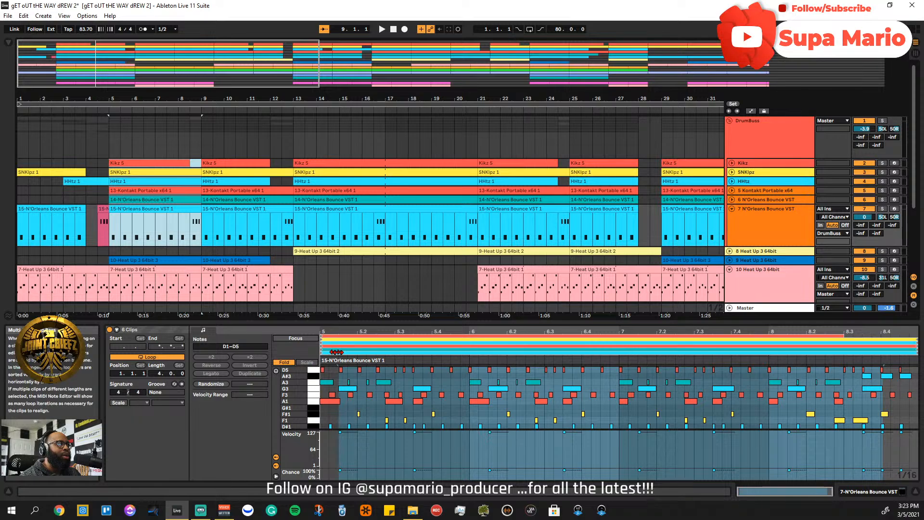
left_click_drag(348, 325, 347, 279)
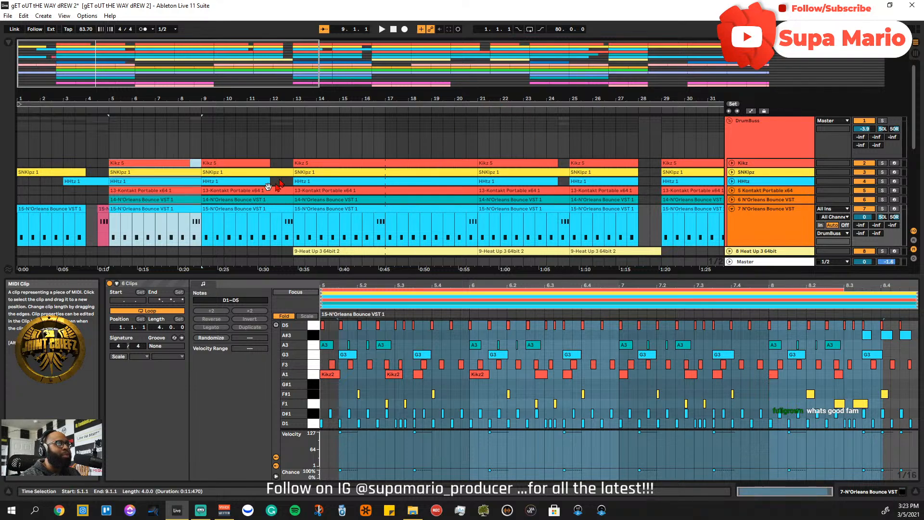
- Play the arrangement from 4.3.1 to hear the pink fill clip lead into bar 5
left_click(111, 192)
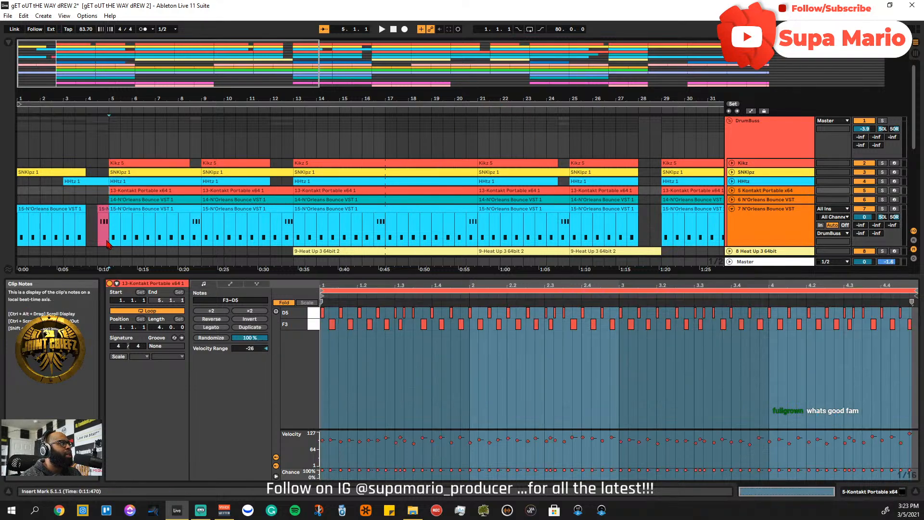
left_click(106, 240)
key("space")
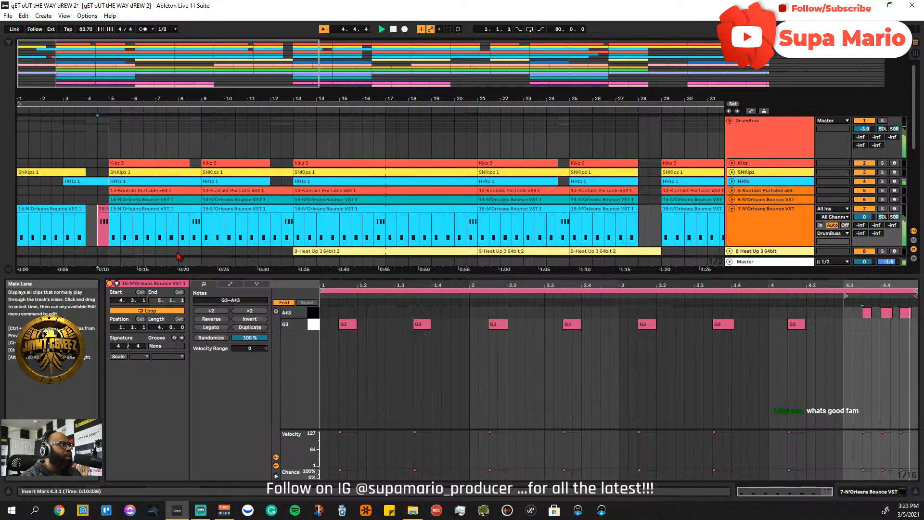
- Reselect the six bar 5 drum clips for joint note editing and select the HHtz notes from 8.3 to the clip's end
left_click(155, 165)
left_click(155, 172, "shift")
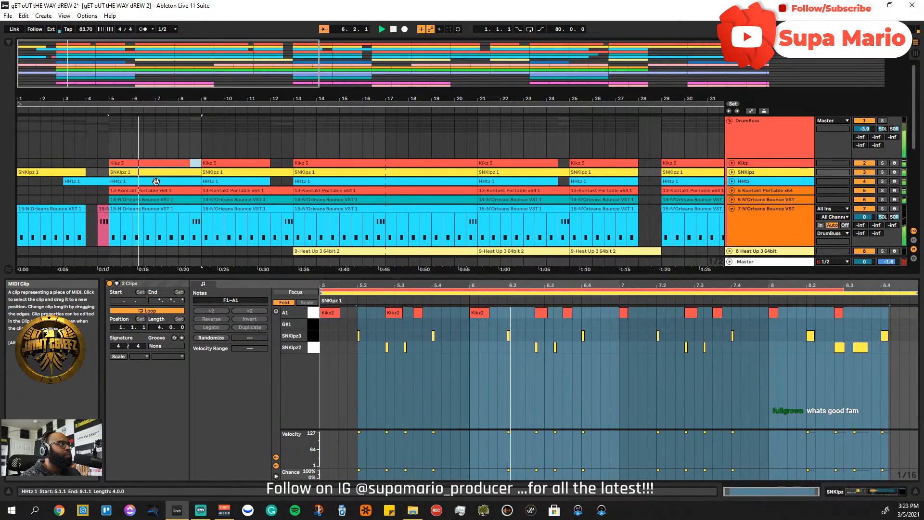
left_click(156, 181, "shift")
left_click(156, 190, "shift")
left_click(158, 200, "shift")
left_click(159, 209, "shift")
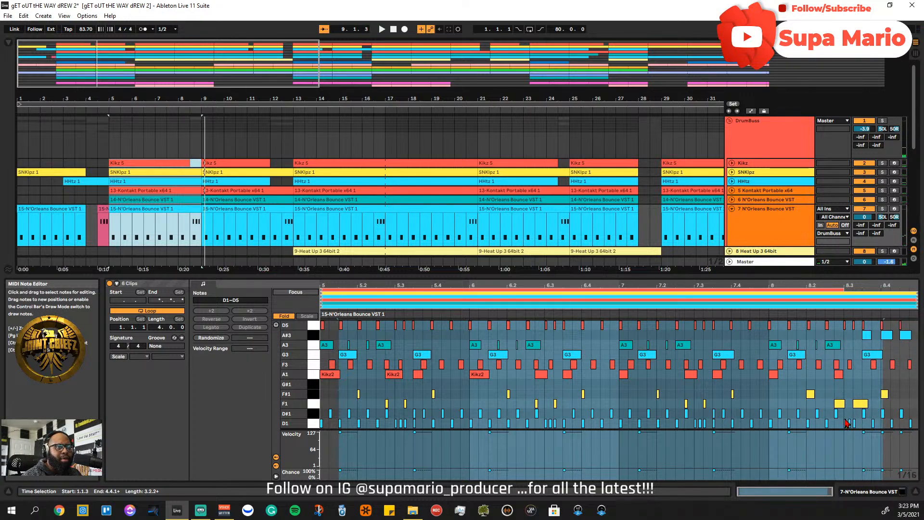
left_click_drag(844, 409, 919, 426)
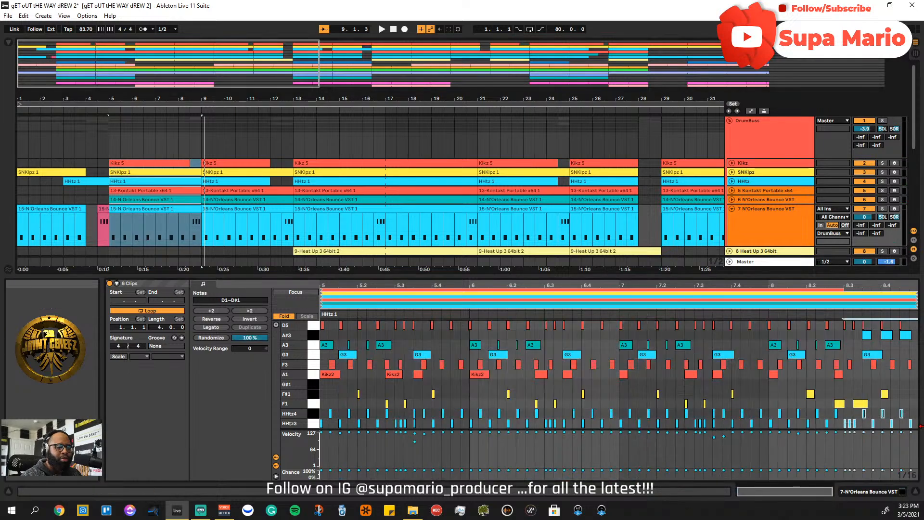
- Play on from bar 9, select the bar 9 clip on track 7, and display the whole song down to 16 Group
key("space")
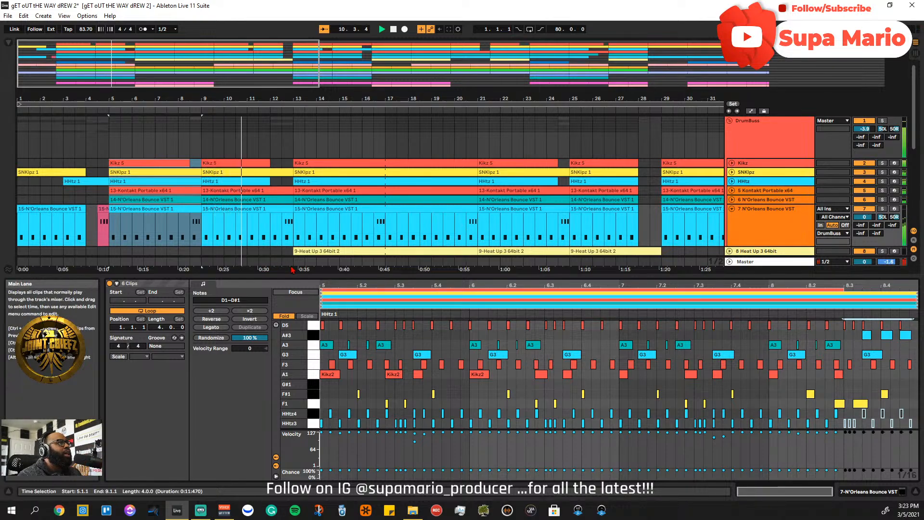
left_click(287, 240)
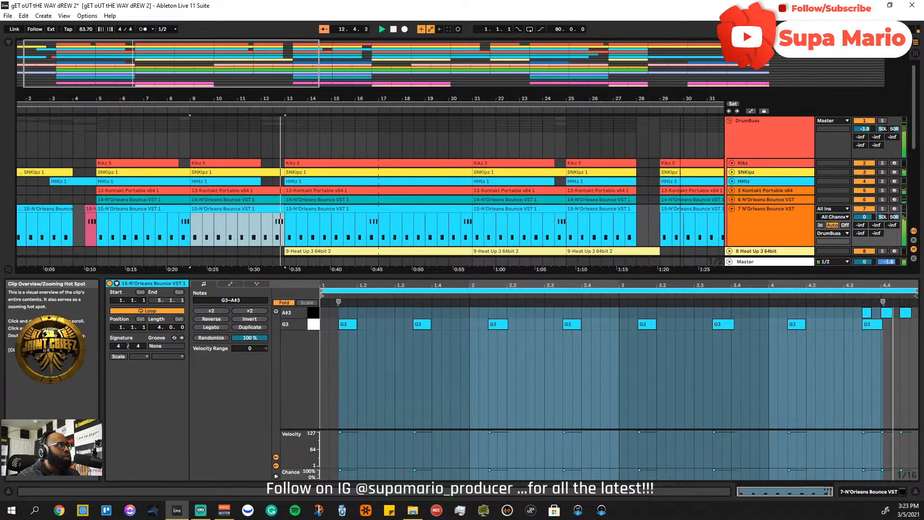
double_click(833, 60)
scroll(667, 188, "down", 5)
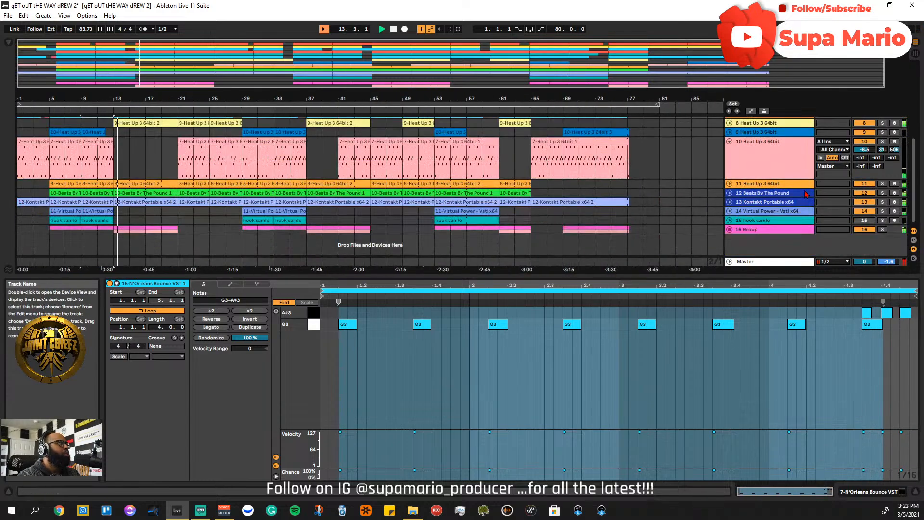
- Mute 16 Group during playback to compare the section without it, and switch the group back on
left_click(864, 230)
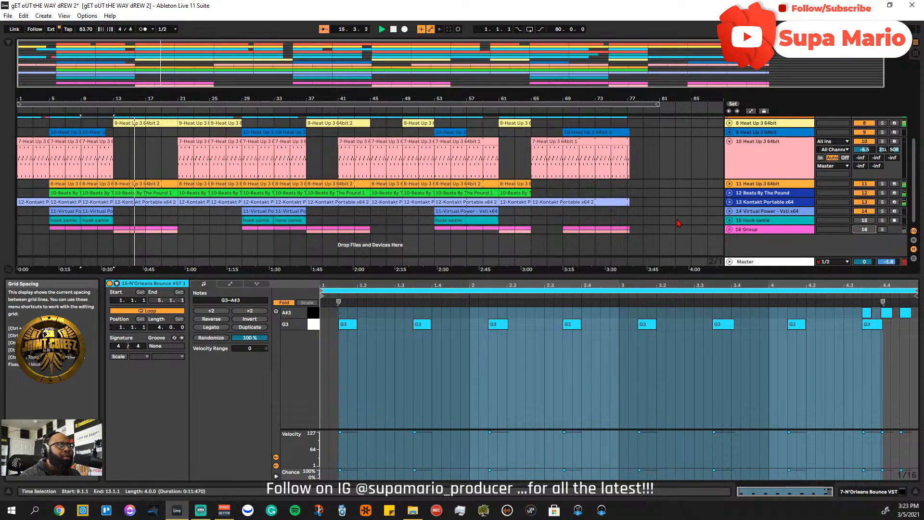
left_click(219, 236)
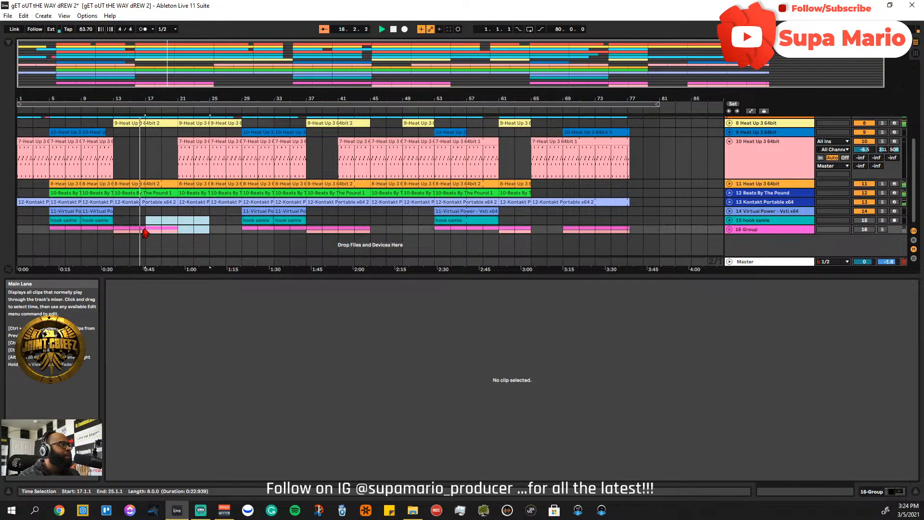
left_click(864, 229)
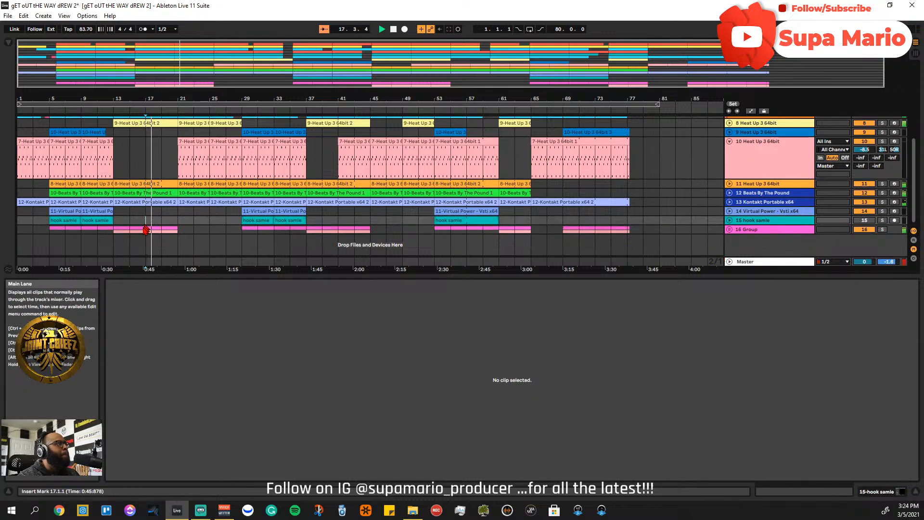
- Unfold 16 Group and delete the audio on tracks 17 and 18 between bars 13 and 17
left_click_drag(146, 223, 114, 229)
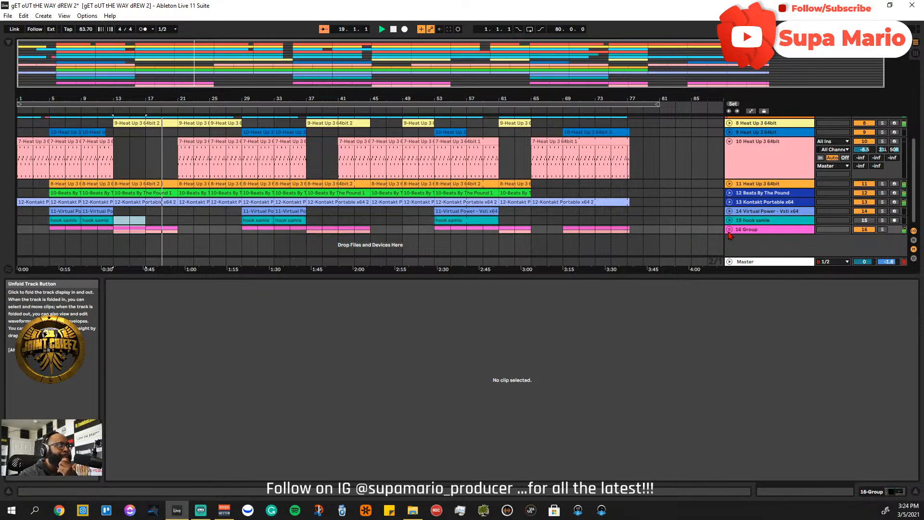
left_click(729, 229)
scroll(126, 169, "down", 5)
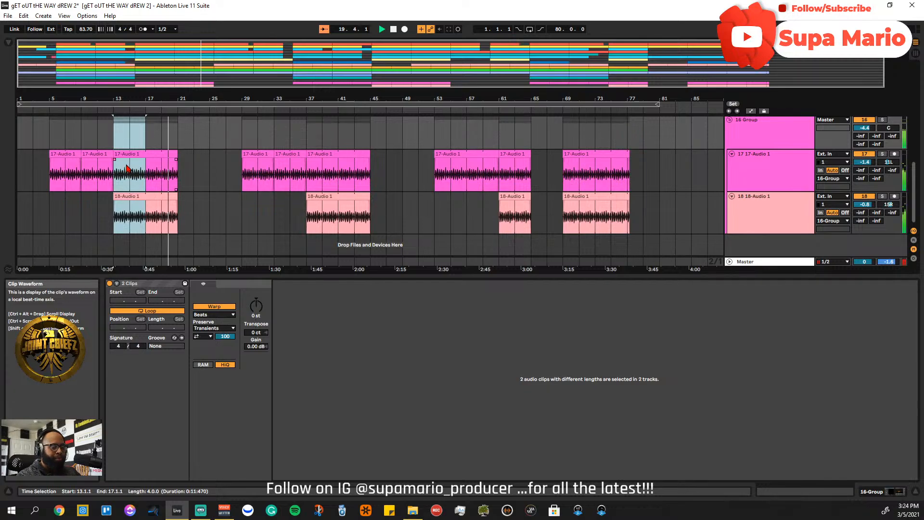
scroll(231, 186, "up", 8)
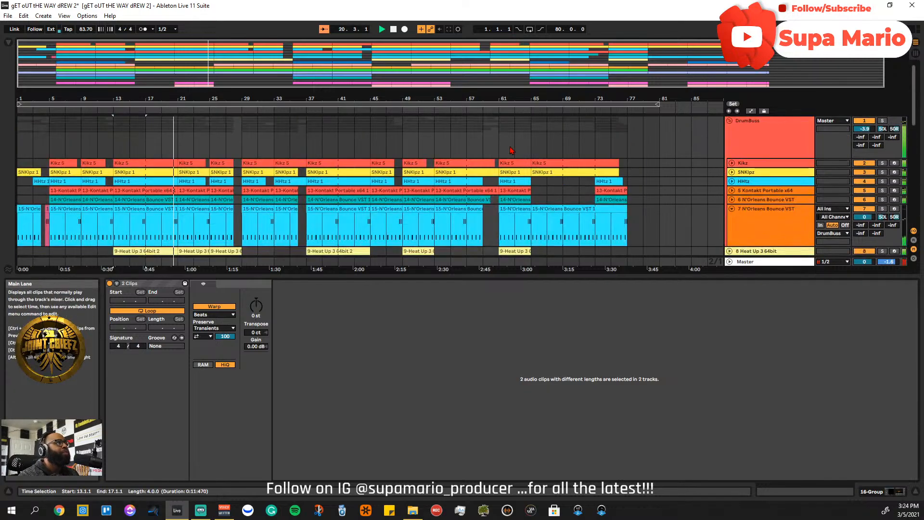
scroll(511, 150, "down", 6)
scroll(474, 218, "down", 3)
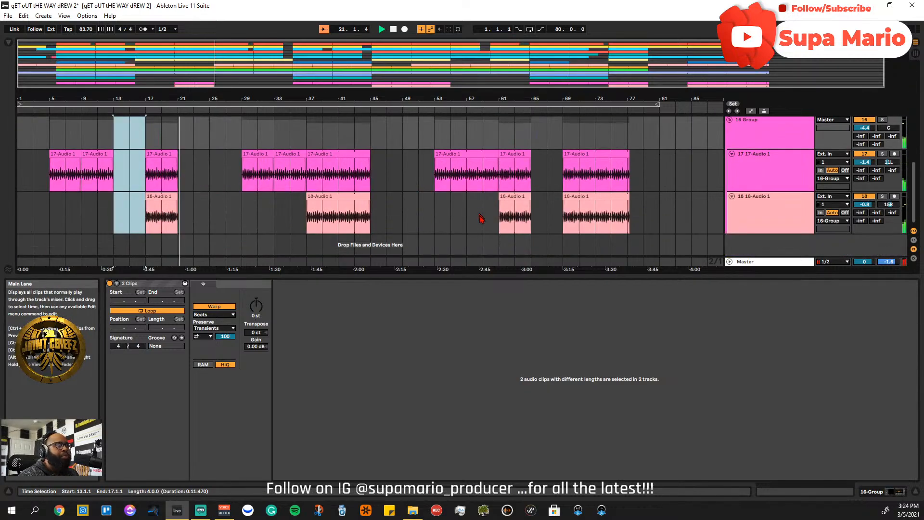
- Reduce the height of the clip view and play the arrangement from bar 19
left_click_drag(546, 277, 546, 393)
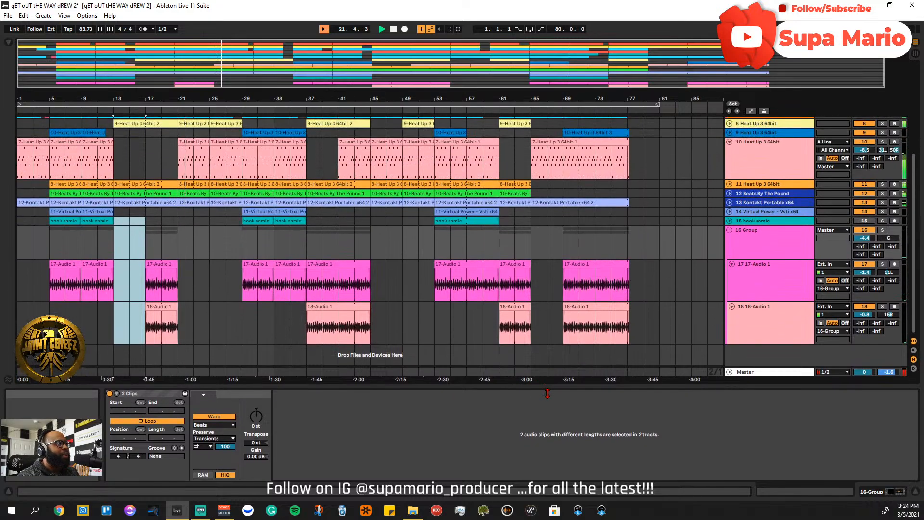
left_click(161, 255)
key("space")
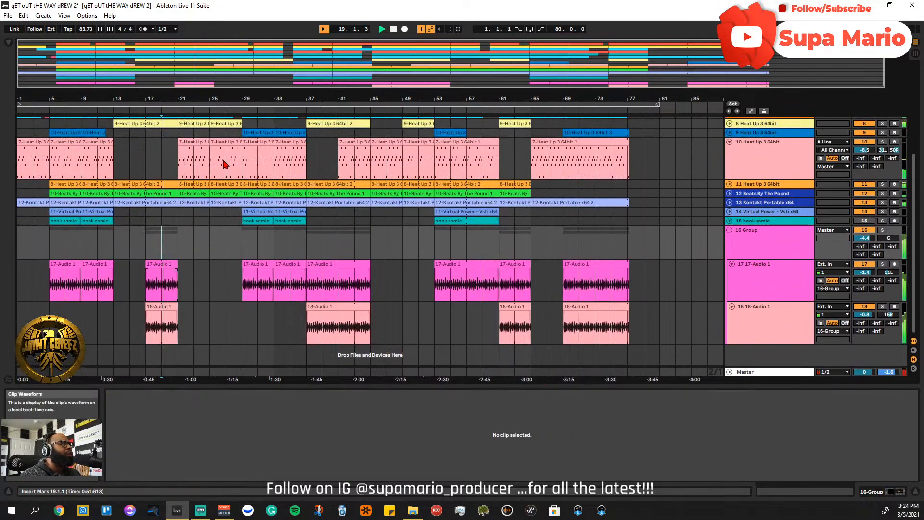
- Shorten the HHtz clip before bar 21 to end at 20.3 and play the arrangement from bar 20
left_click_drag(198, 58, 205, 82)
scroll(403, 209, "up", 5)
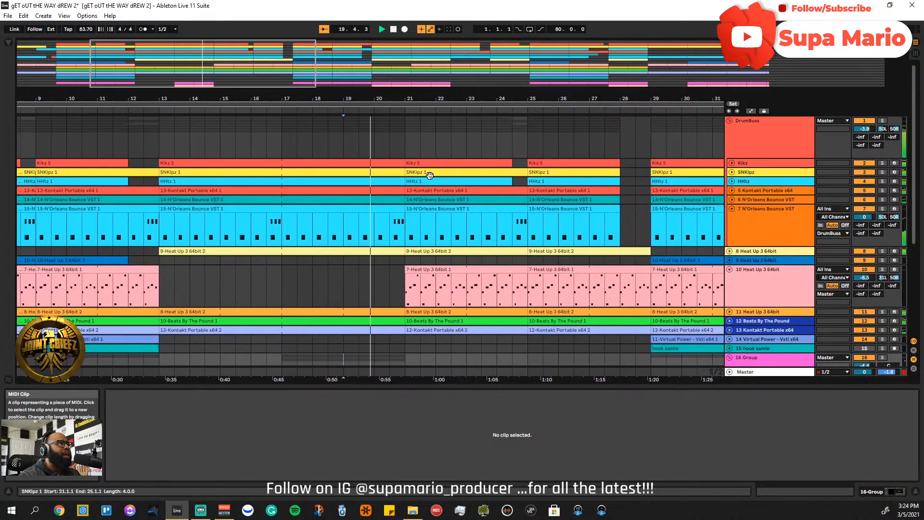
left_click(397, 199)
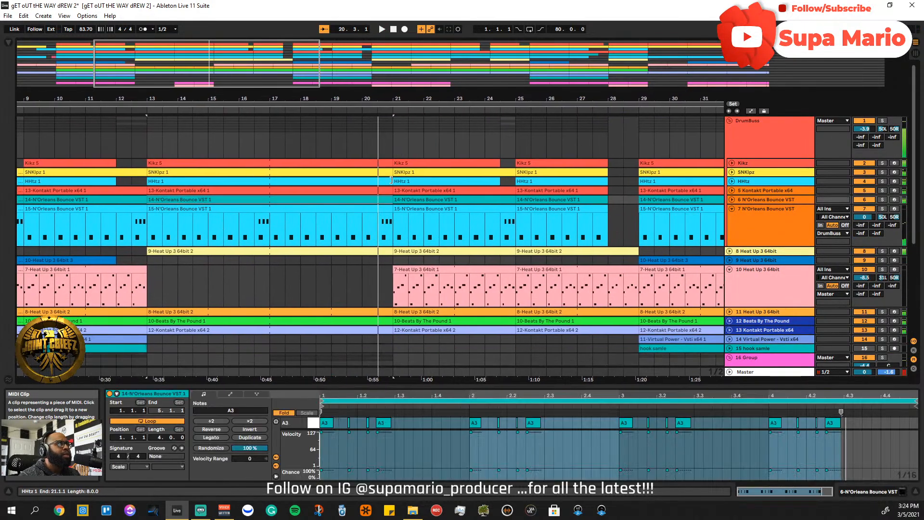
left_click_drag(391, 181, 375, 182)
left_click(356, 153)
key("space")
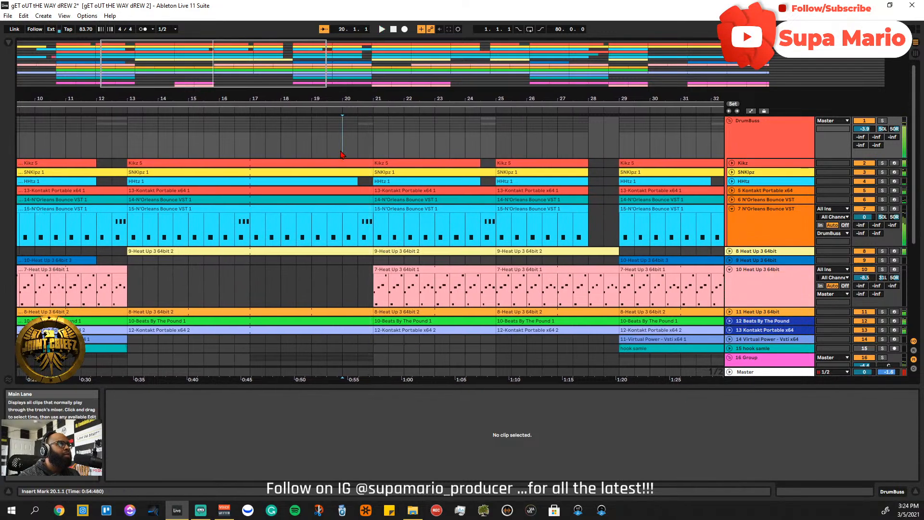
- Shorten the bar 13 clip on track 5 Kontakt Portable to end at 20.3.1 and play from bar 20 again
left_click_drag(385, 191, 372, 191)
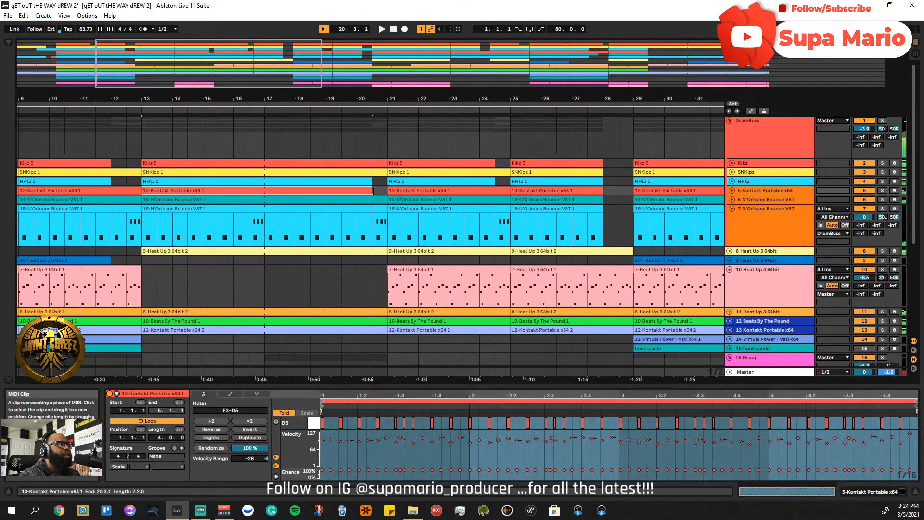
left_click(357, 153)
key("space")
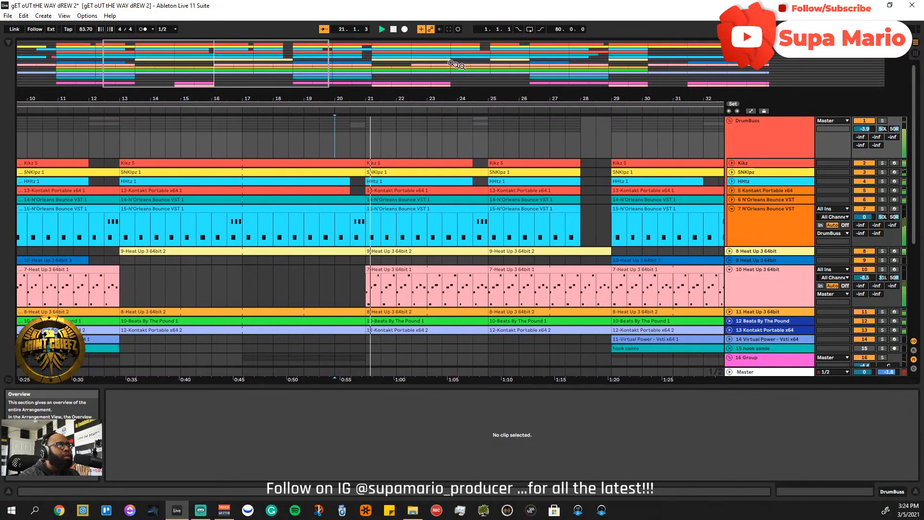
- Fold track 10 and shorten the bar 25 clip on track 8 Heat Up 3 to end at bar 28
scroll(532, 246, "down", 5)
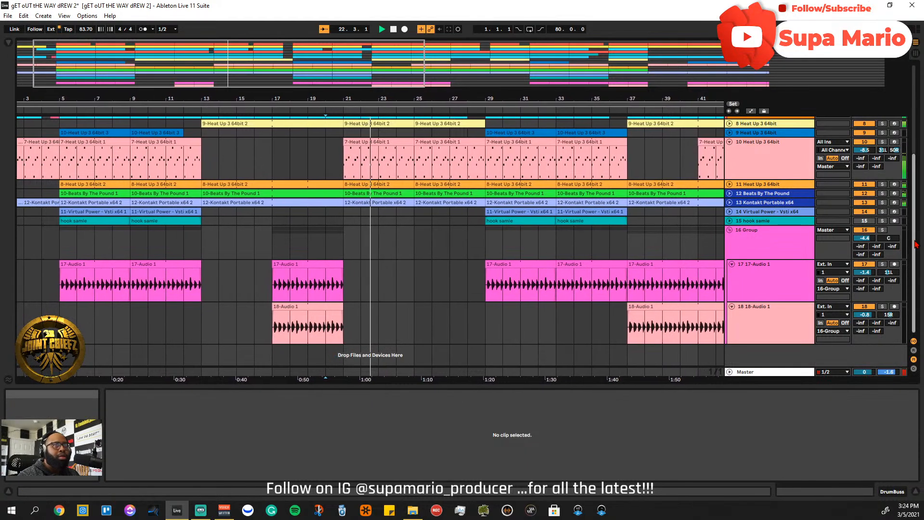
left_click_drag(909, 247, 918, 150)
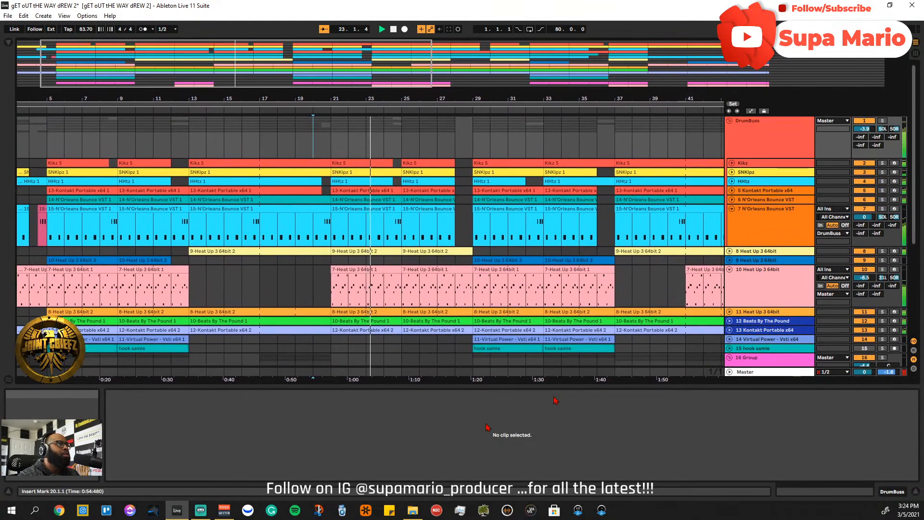
left_click(729, 271)
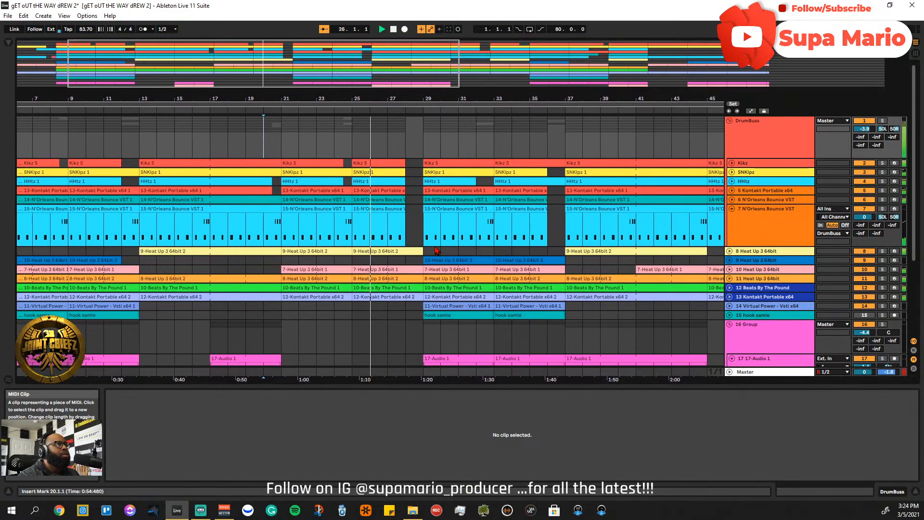
left_click(410, 251)
left_click(413, 250)
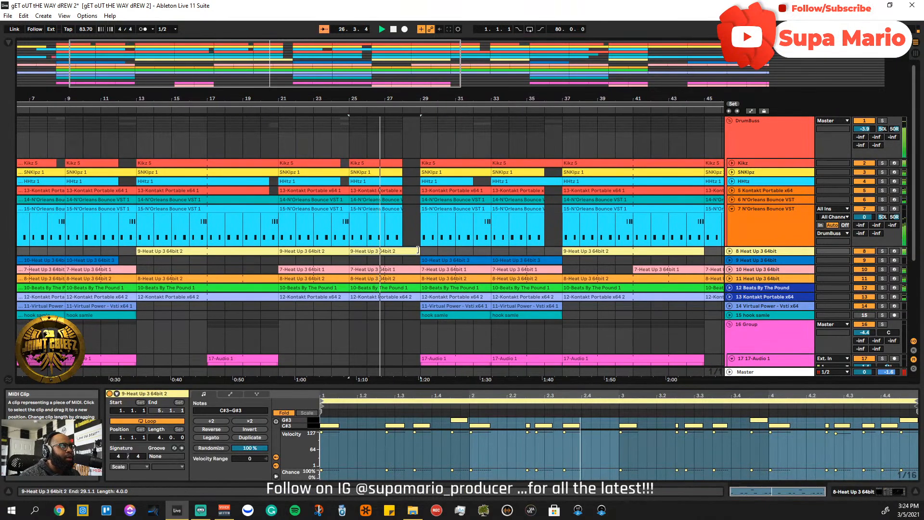
left_click_drag(418, 251, 403, 250)
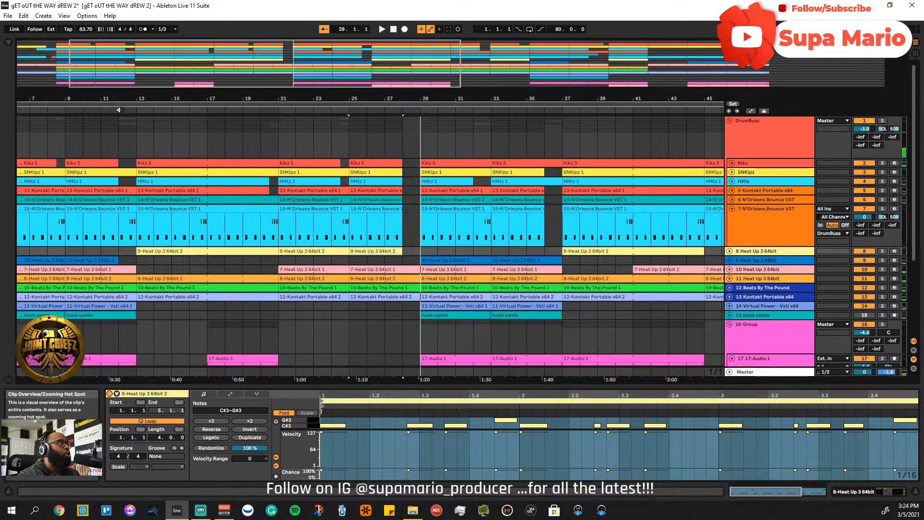
- Copy the drum fill clip before bar 5 on track 7 into the gap before bar 29 and play from bar 28
left_click_drag(58, 58, 91, 176)
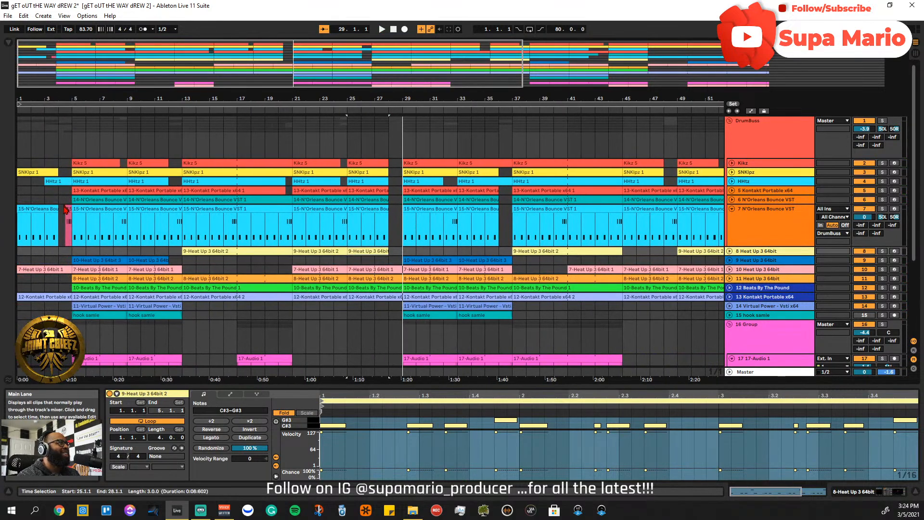
left_click_drag(529, 213, 402, 221)
left_click(388, 222)
key("space")
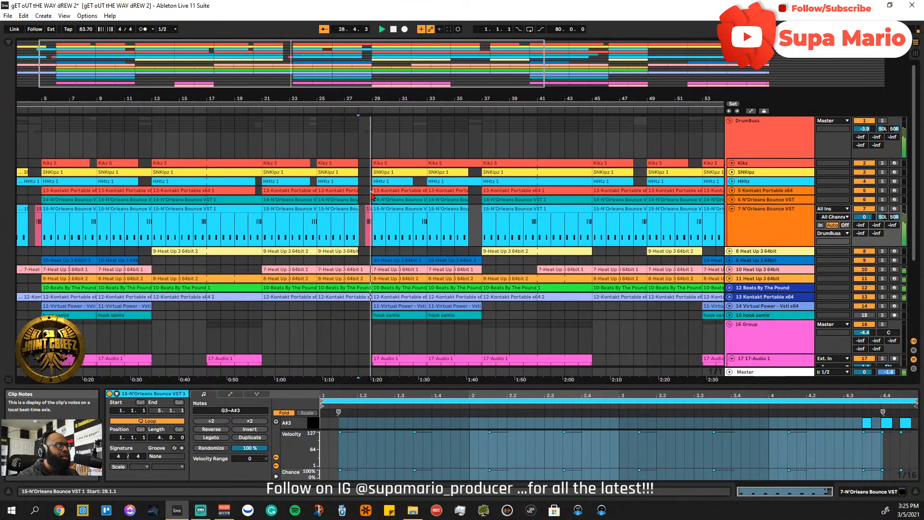
- Extend the bar 37 and bar 61 audio clips on track 18 backwards to start at bars 29 and 53
left_click_drag(315, 58, 316, 27)
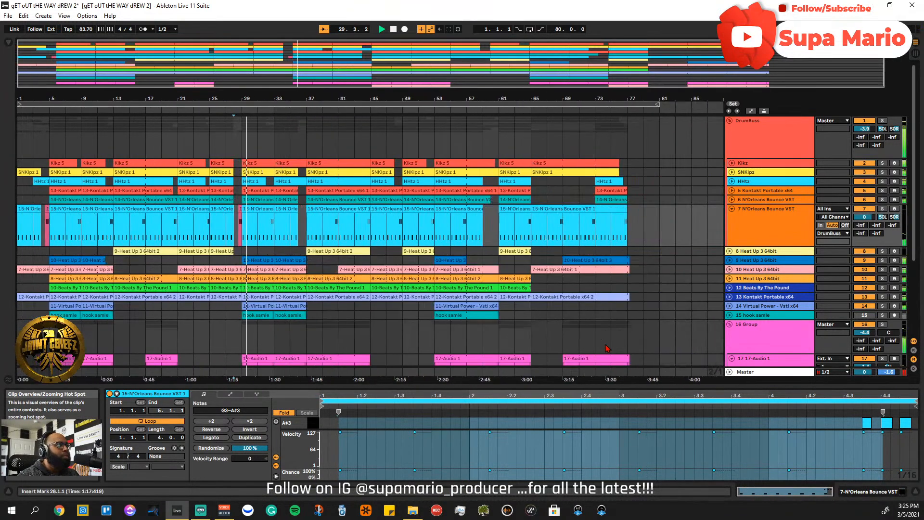
scroll(559, 313, "down", 3)
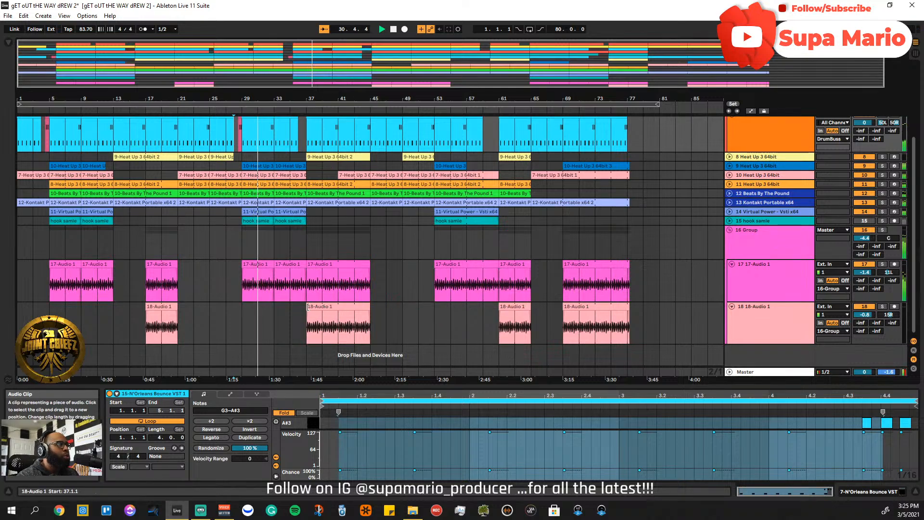
left_click_drag(307, 310, 249, 311)
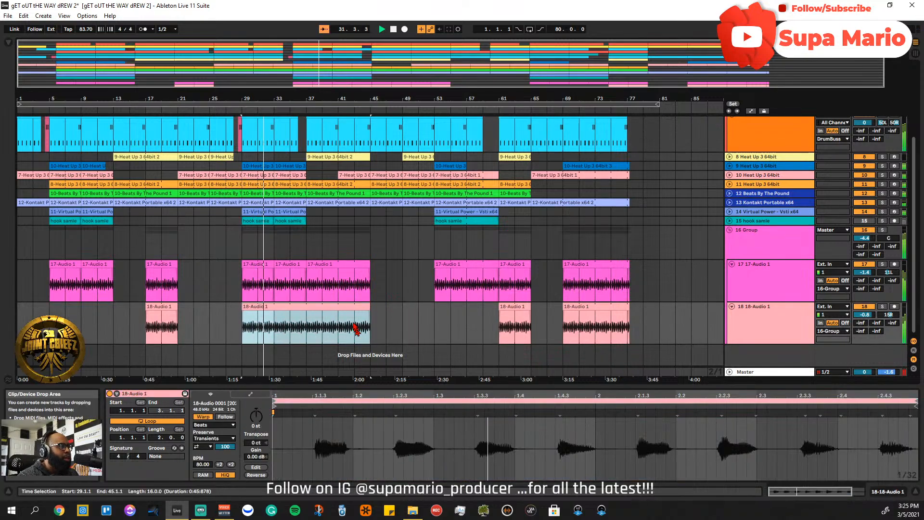
left_click(501, 306)
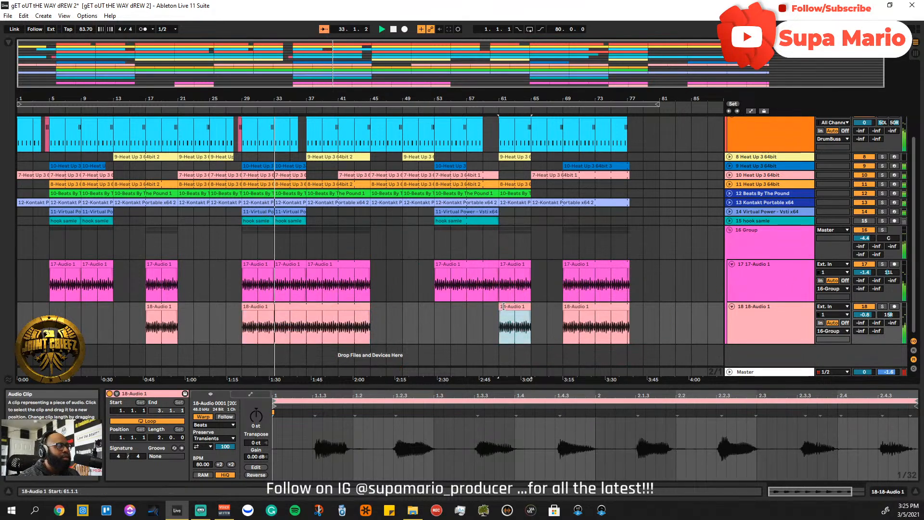
left_click_drag(501, 307, 434, 312)
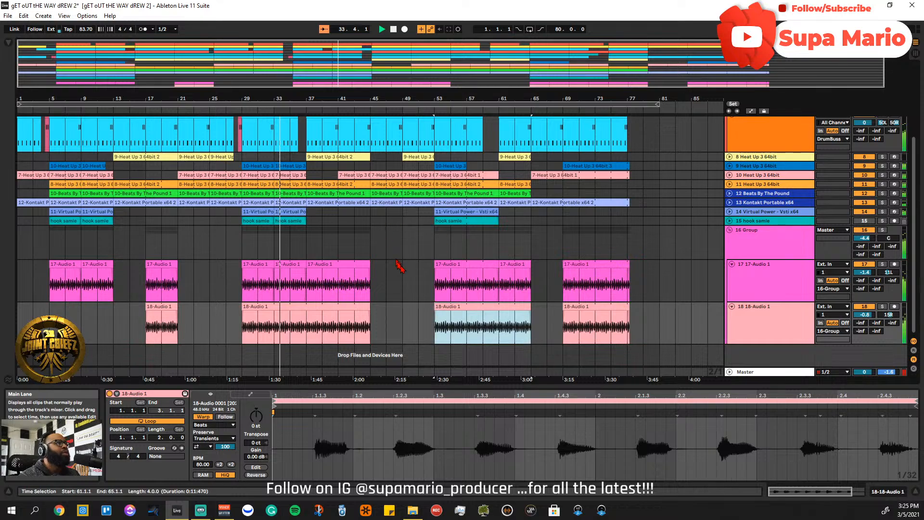
- Fill track 18 with its 18-Audio 1 audio between bars 5 and 13
scroll(399, 266, "up", 3)
scroll(398, 266, "down", 3)
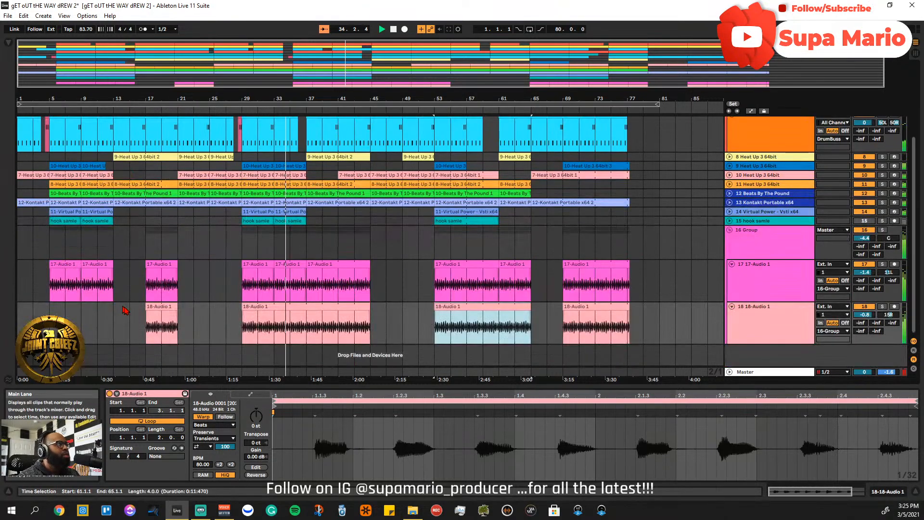
left_click_drag(146, 308, 107, 329)
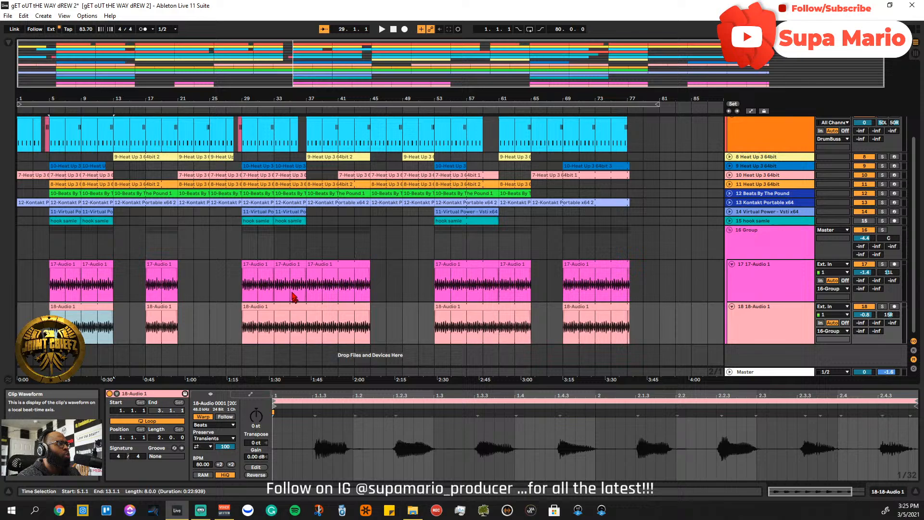
- Play the arrangement from bar 35 and review the drum and audio tracks during the transition into bar 37
left_click(292, 248)
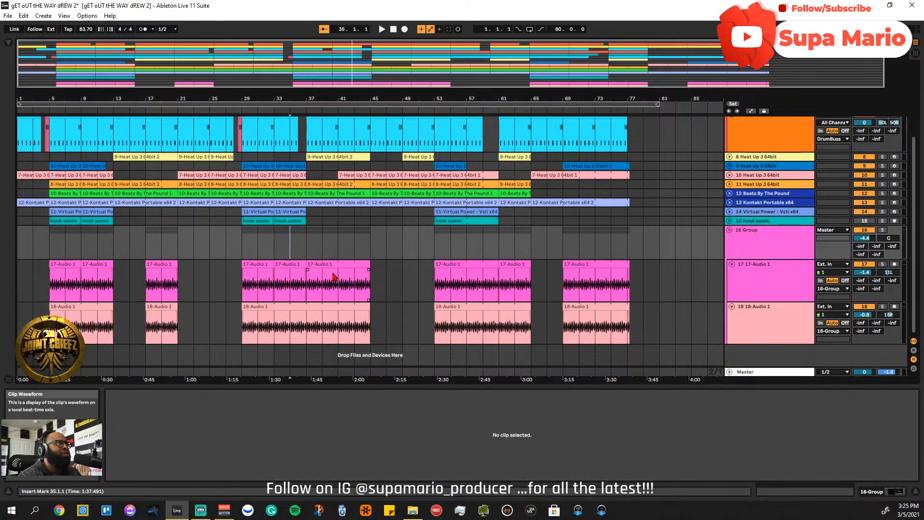
key("space")
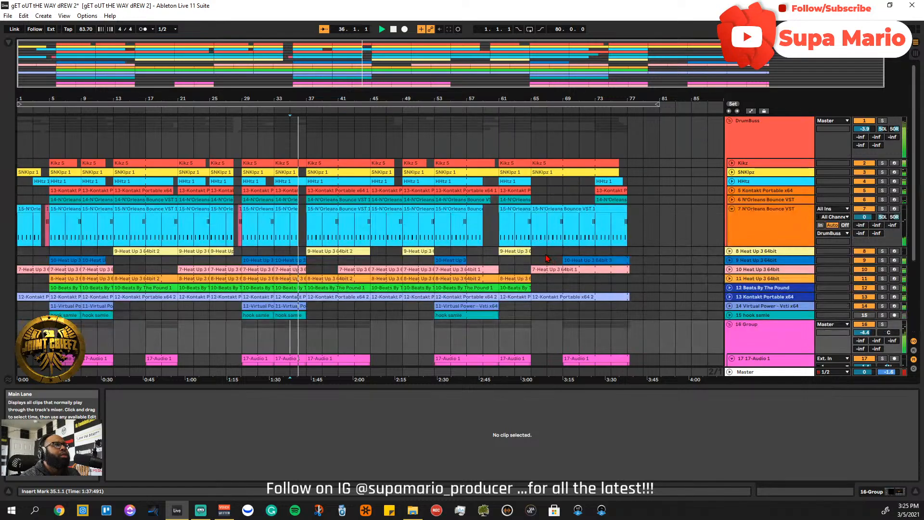
scroll(537, 253, "up", 5)
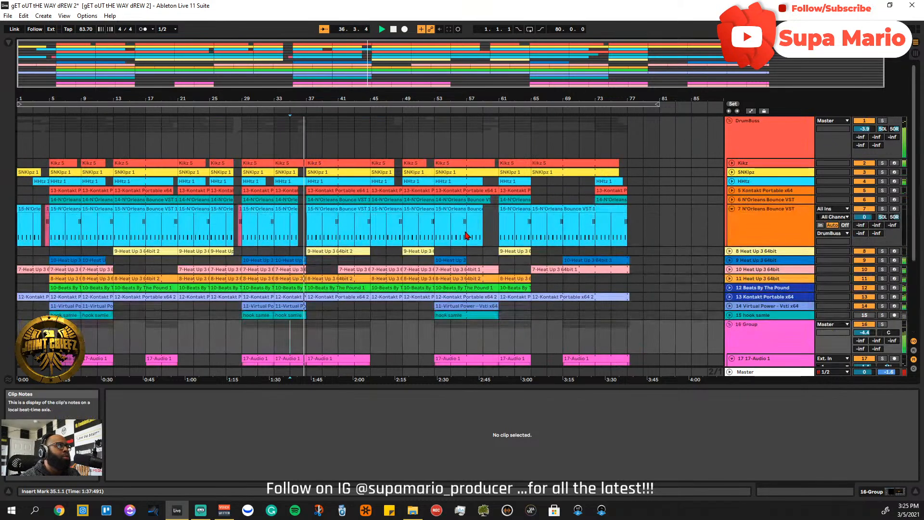
scroll(465, 244, "down", 5)
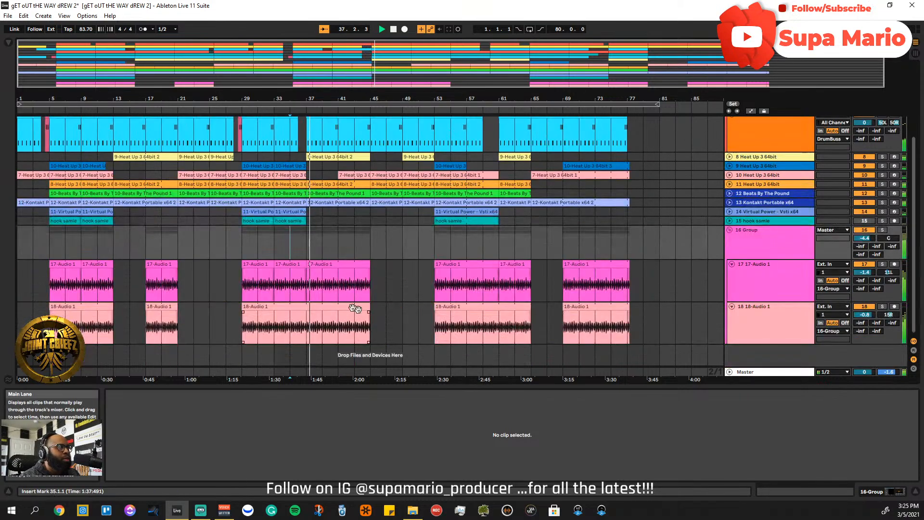
- Delete the audio on tracks 17 and 18 between bars 37 and 41
left_click(323, 320)
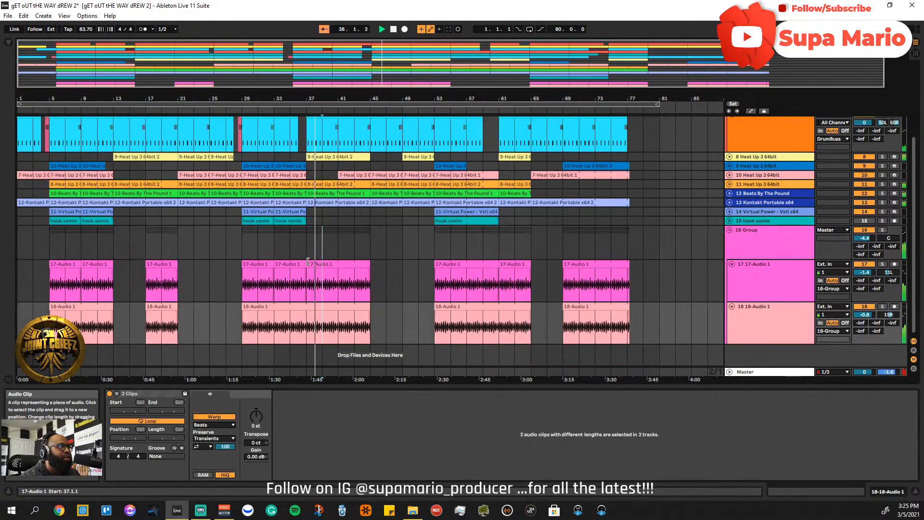
left_click(320, 306)
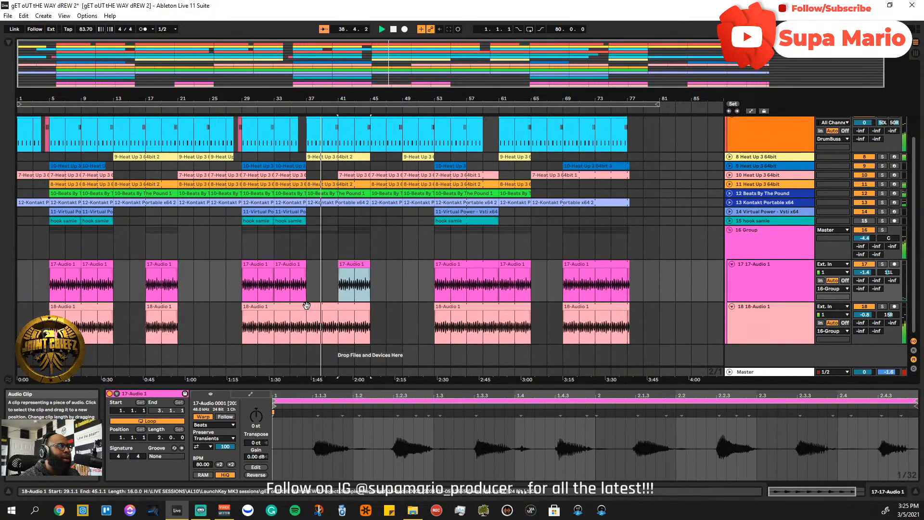
left_click(312, 318)
left_click_drag(308, 317, 339, 327)
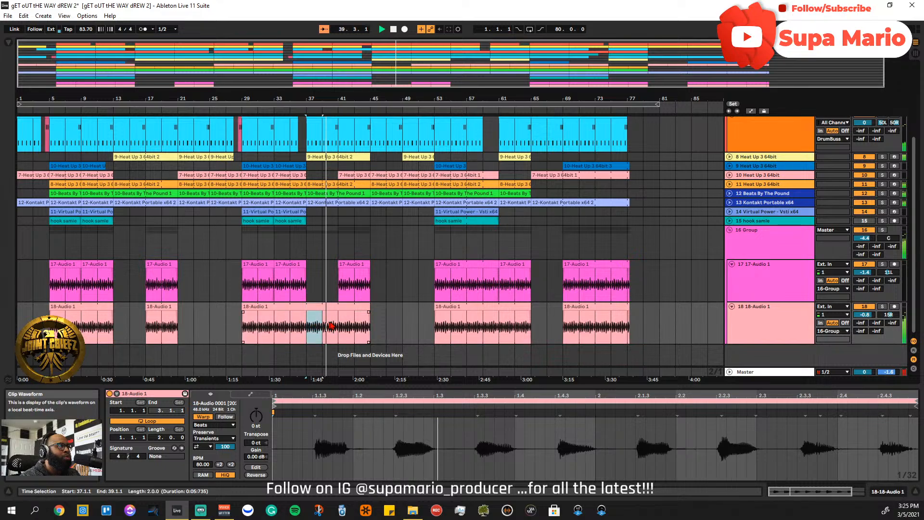
key("Delete")
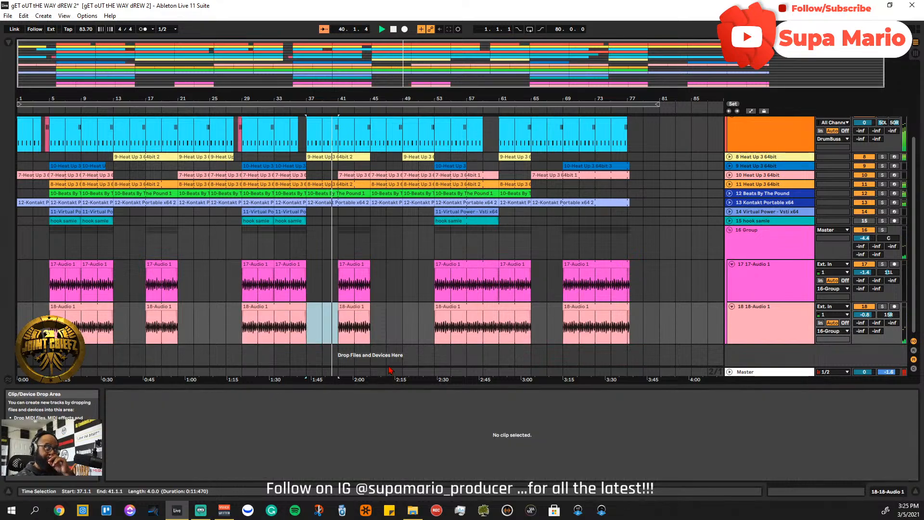
scroll(380, 261, "up", 4)
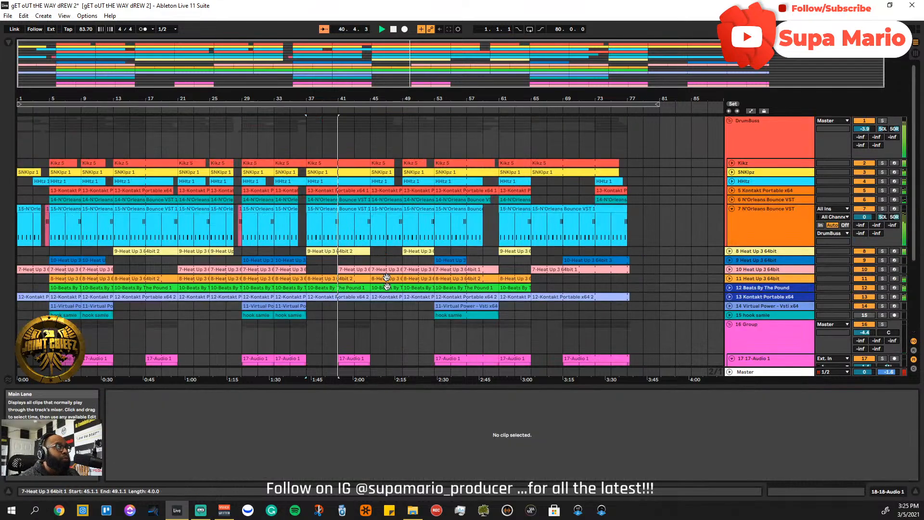
scroll(390, 332, "down", 4)
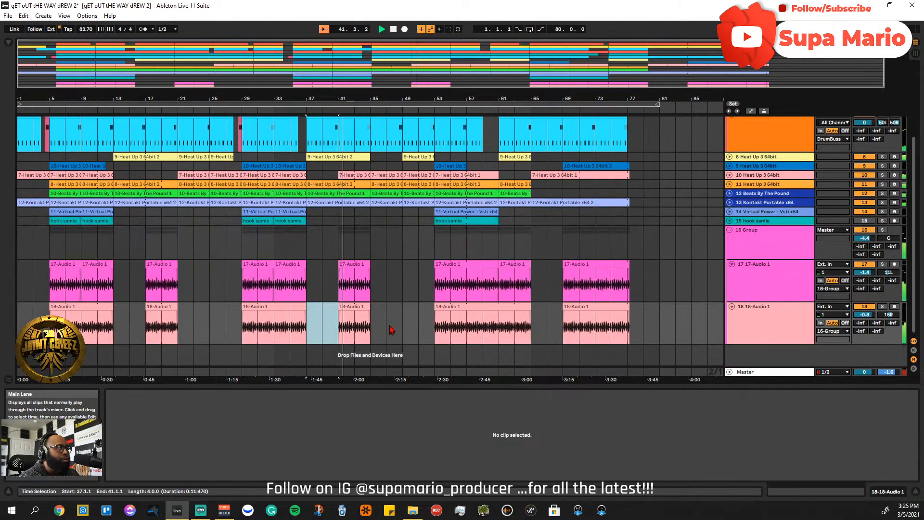
scroll(410, 309, "up", 4)
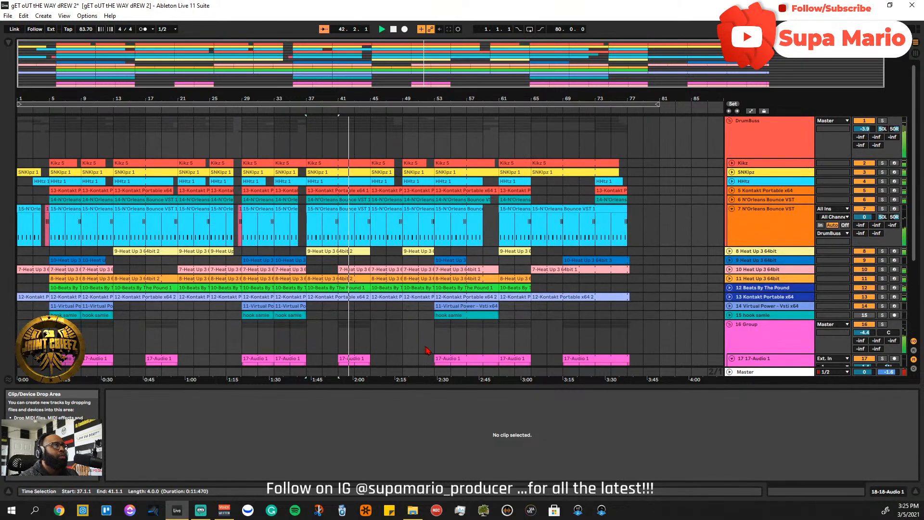
left_click(732, 209)
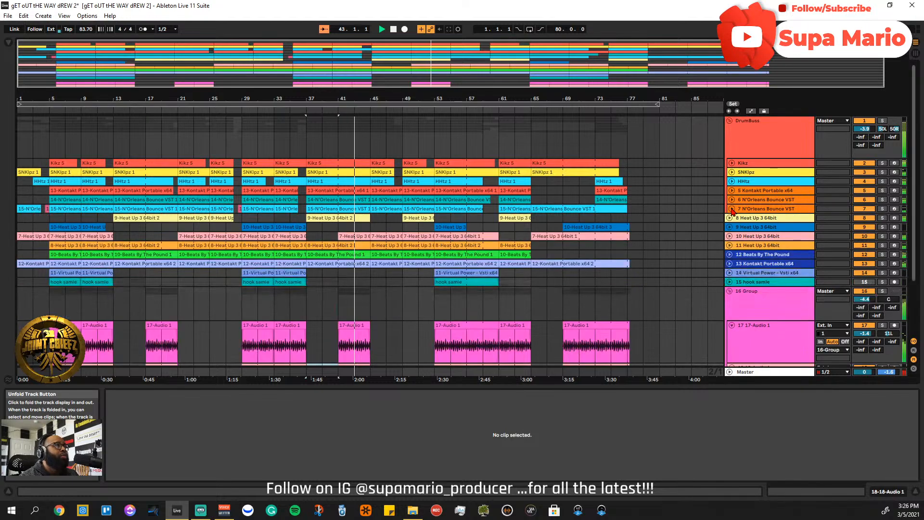
left_click(732, 210)
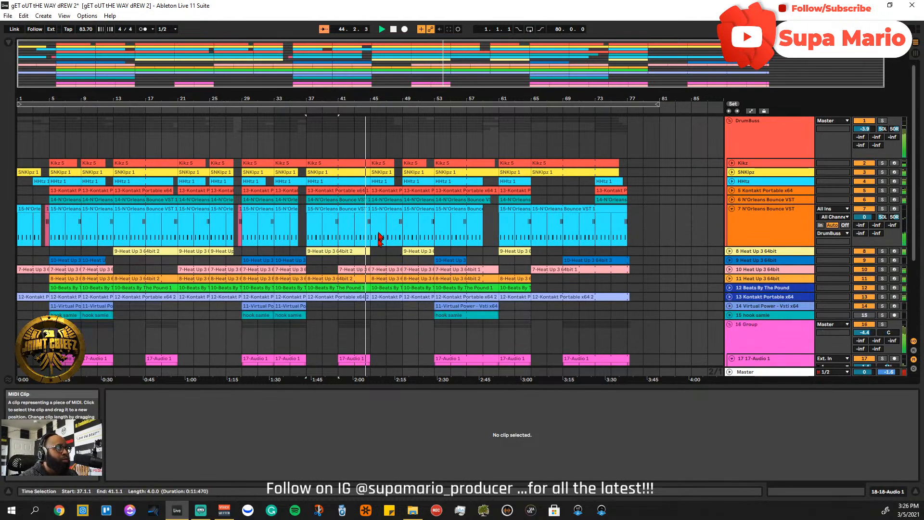
- Audition the section with the HHtz track muted, and delete the HHtz and 13-Kontakt Portable clips between bars 45 and 49
left_click(882, 181)
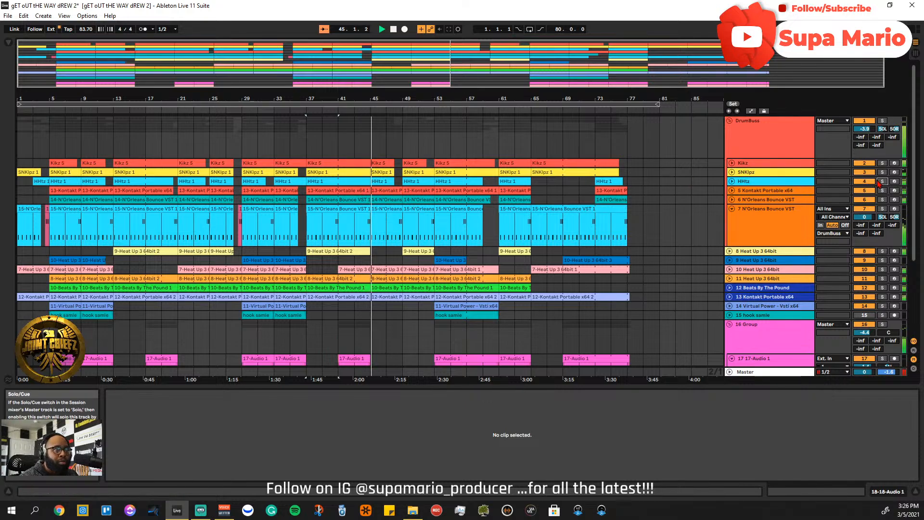
left_click(869, 182)
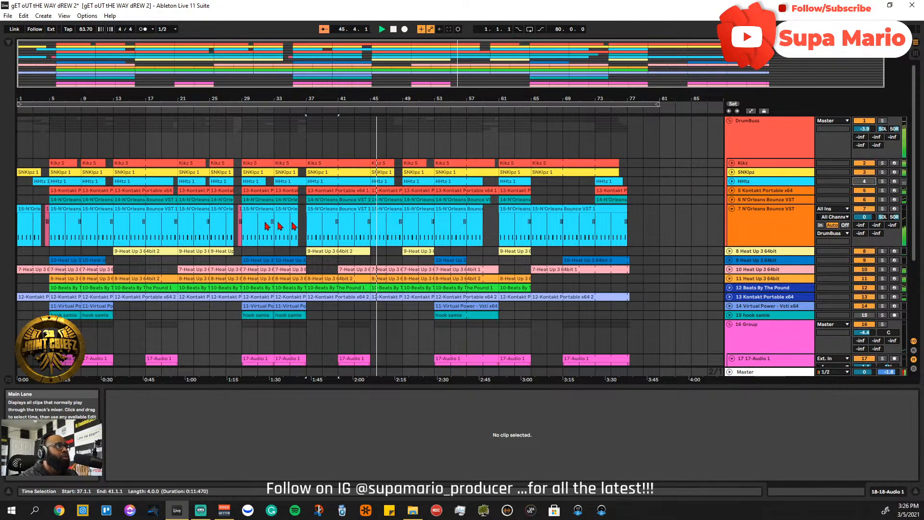
left_click(382, 183)
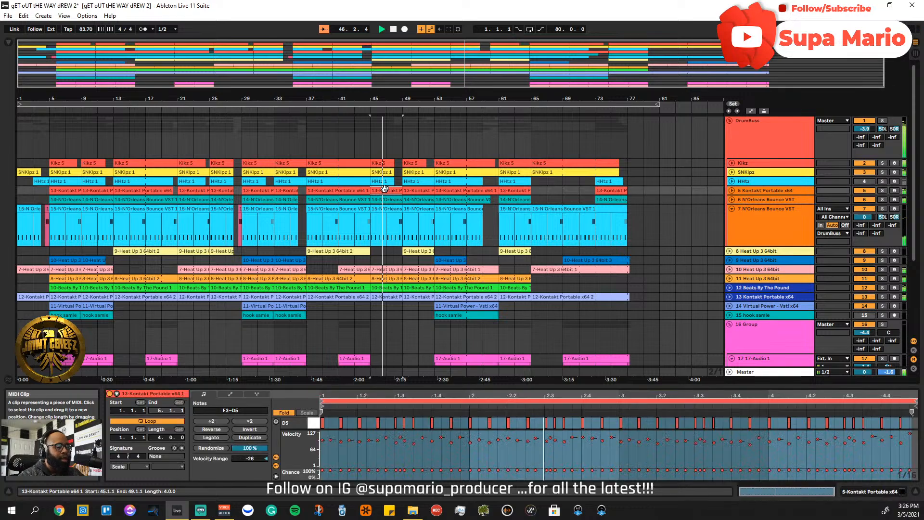
left_click(382, 183)
key("Delete")
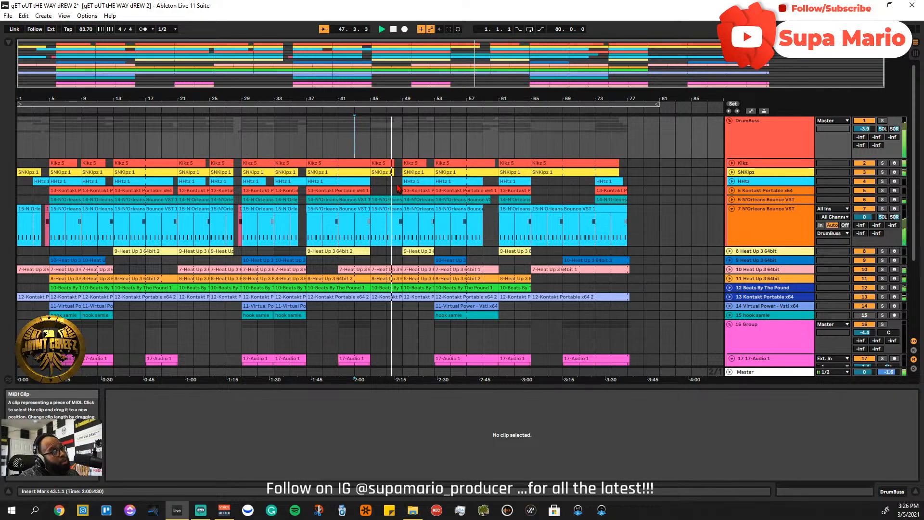
- Unfold the HHtz track and extend its bar 49 clip backwards to start at bar 48
left_click_drag(400, 180, 389, 183)
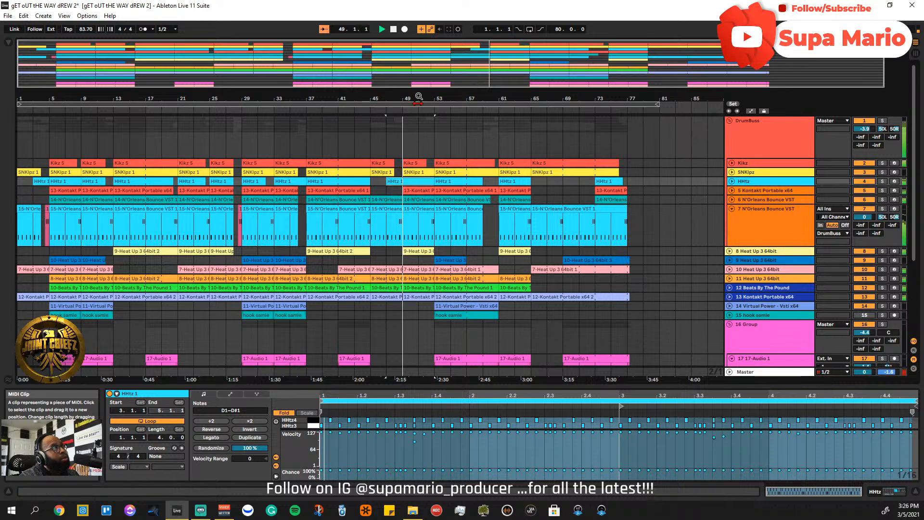
left_click_drag(467, 48, 469, 57)
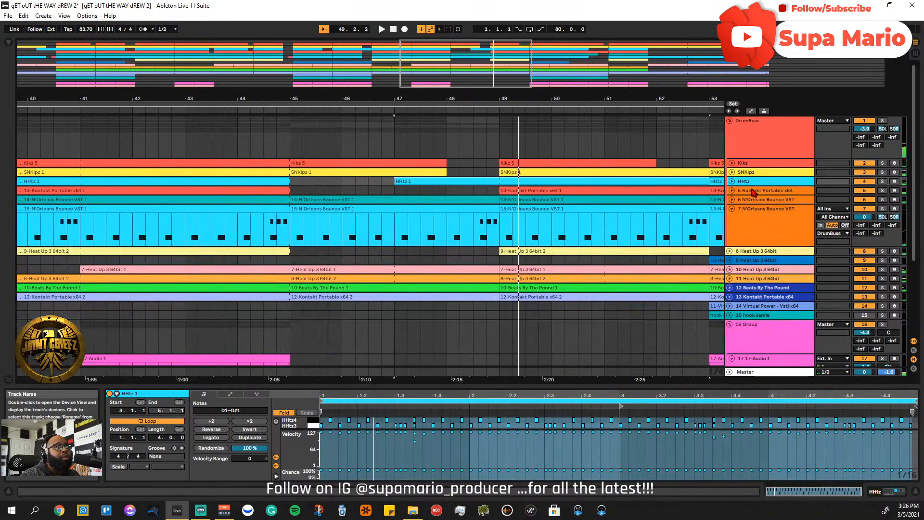
left_click(731, 181)
left_click(400, 182)
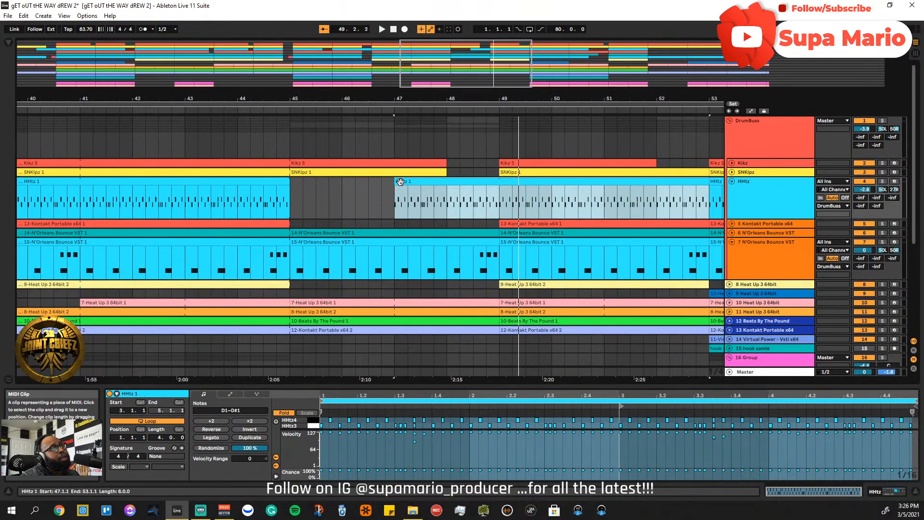
left_click_drag(396, 183, 447, 183)
- Play the arrangement around bars 44 to 53 and review the hi-hat gap at bar 45 and its return at bar 48
left_click(291, 202)
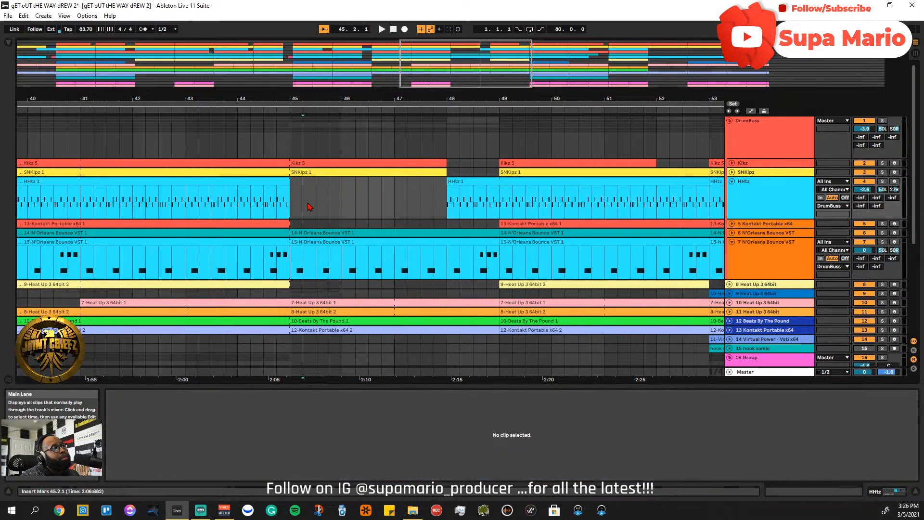
left_click(255, 202)
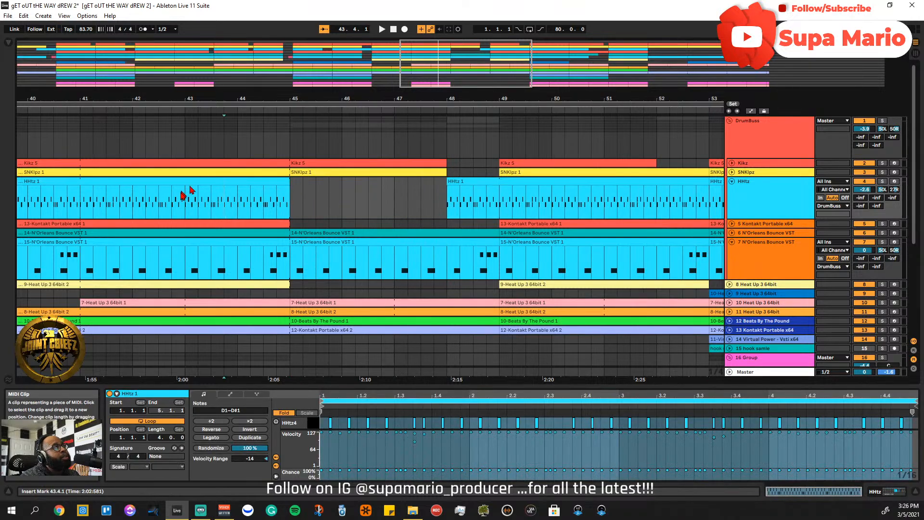
key("space")
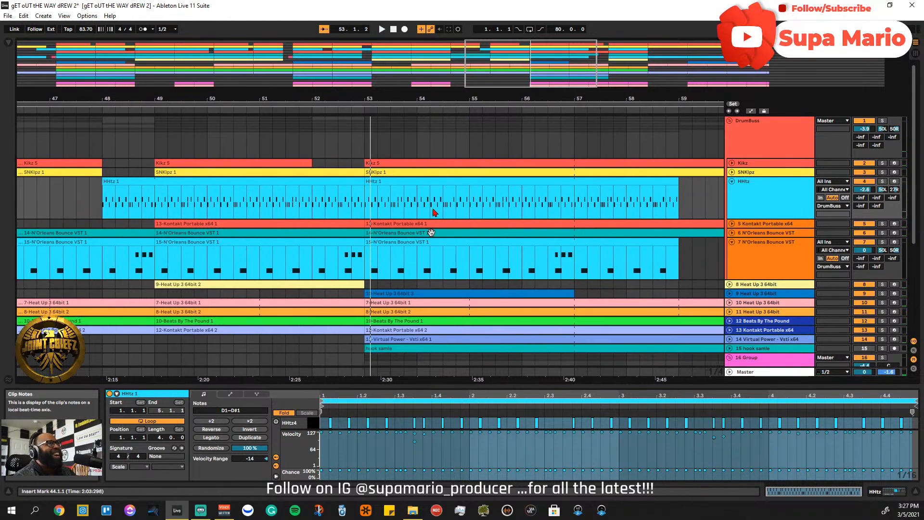
left_click_drag(495, 88, 443, 75)
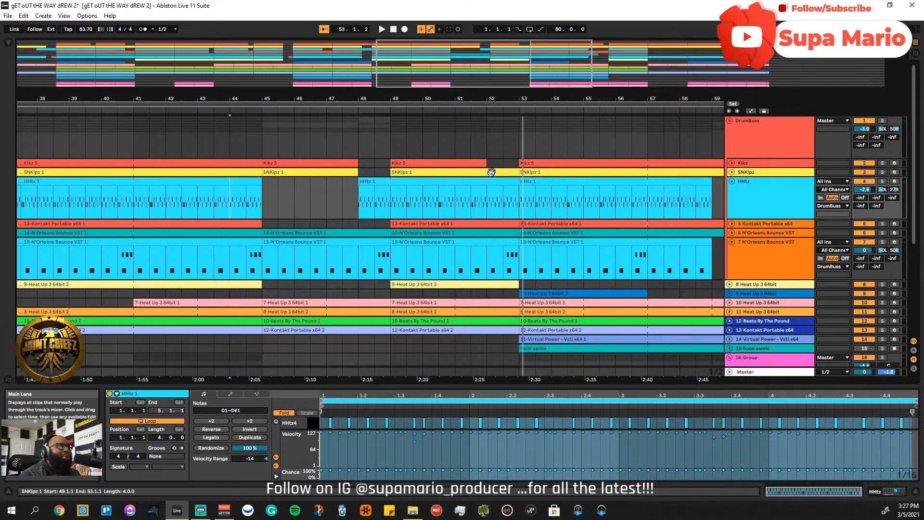
left_click_drag(419, 88, 418, 85)
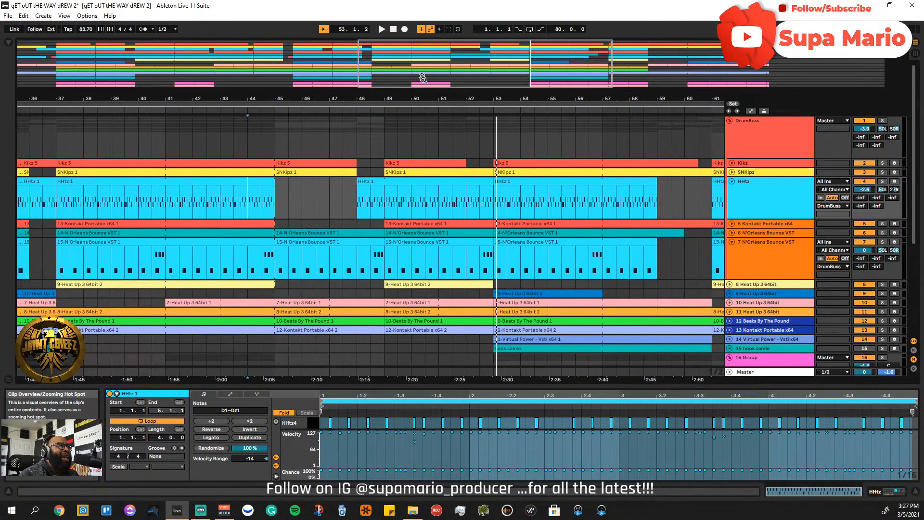
left_click(279, 210)
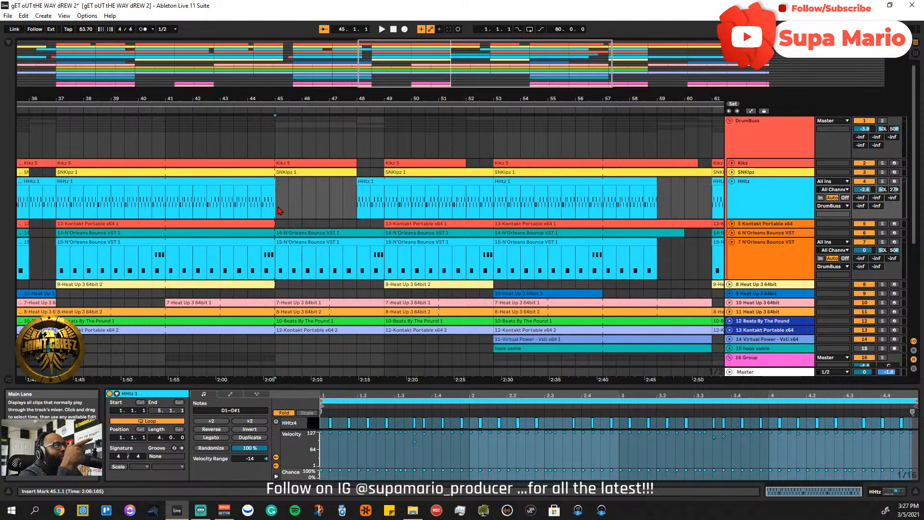
left_click(358, 202)
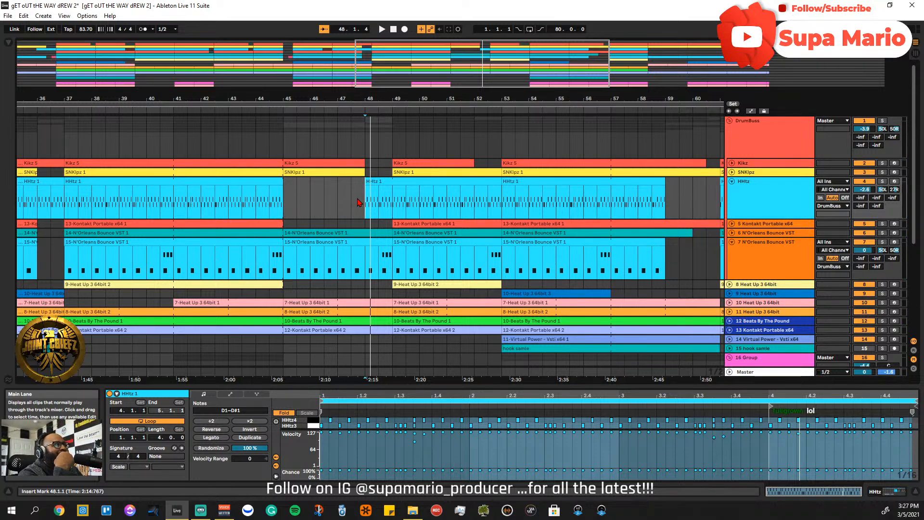
key("space")
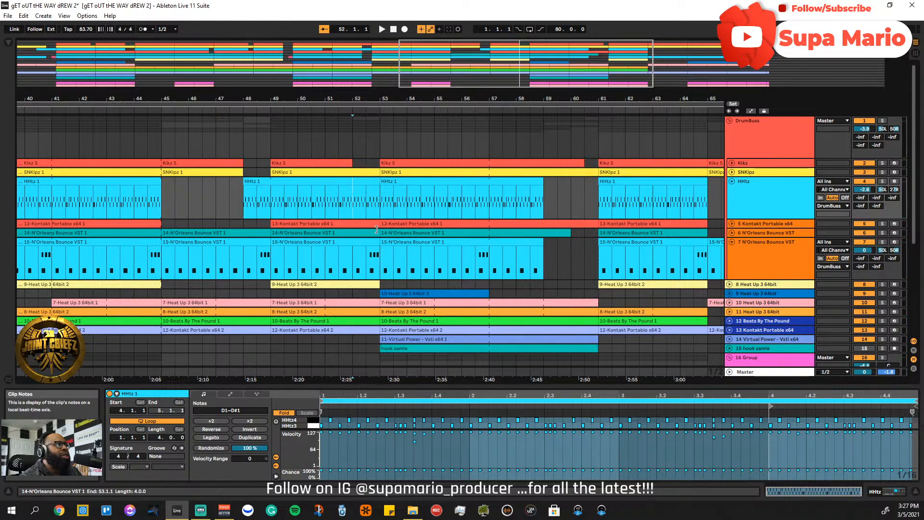
- Trim the 13-Kontakt Portable, HHtz and SNKipz clips before bar 53 to end at bar 52, and play the transition from bar 51.3
left_click_drag(376, 224, 353, 224)
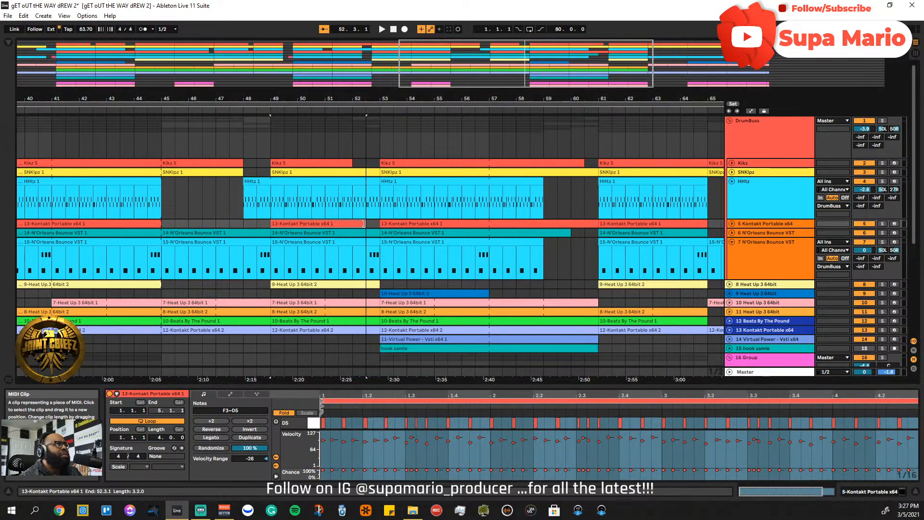
left_click(373, 182)
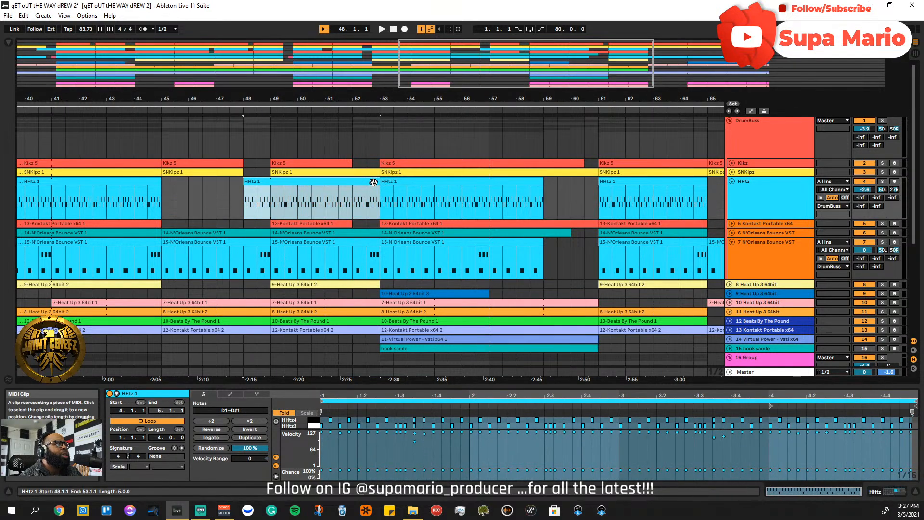
left_click_drag(375, 183, 352, 183)
left_click(338, 202)
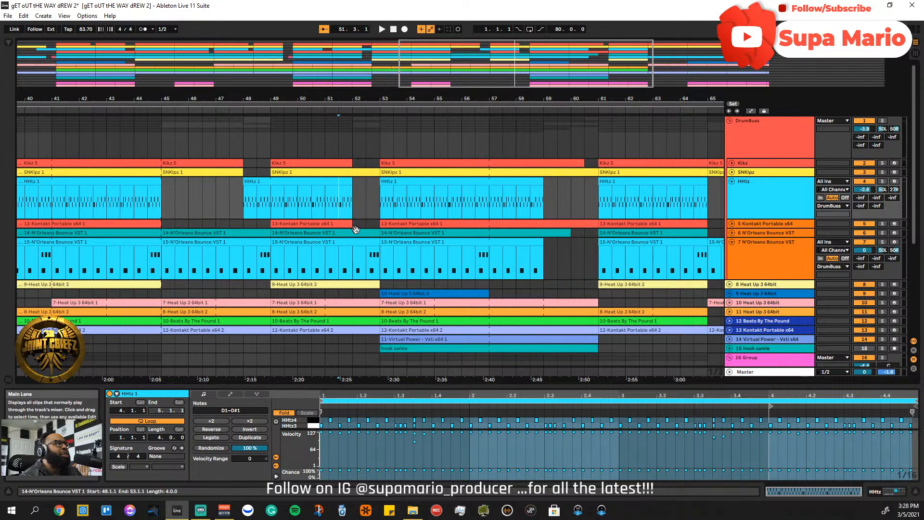
key("space")
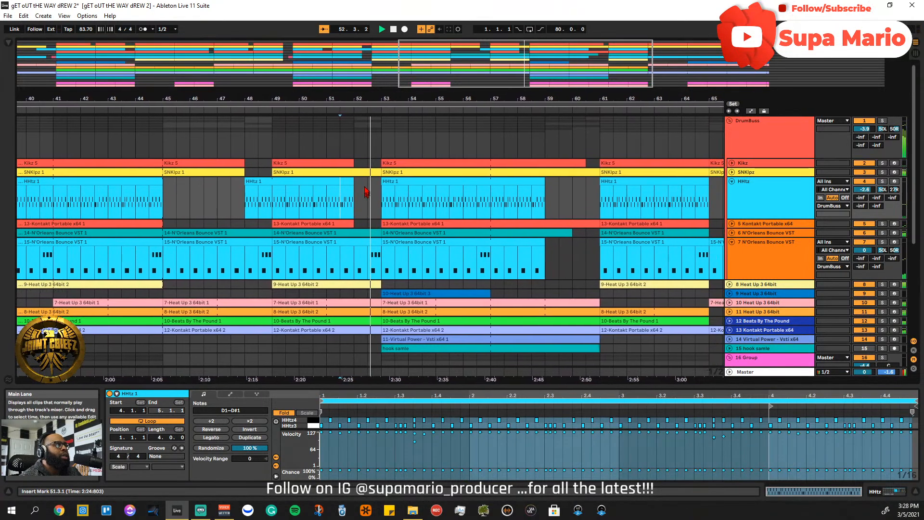
left_click(327, 293)
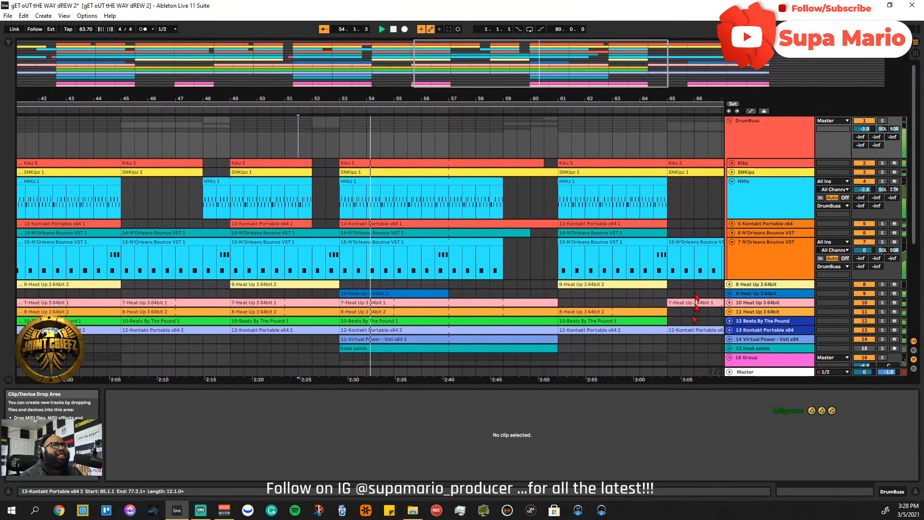
- Fold track 7 and the two audio tracks 17 and 18 in the arrangement
left_click(731, 245)
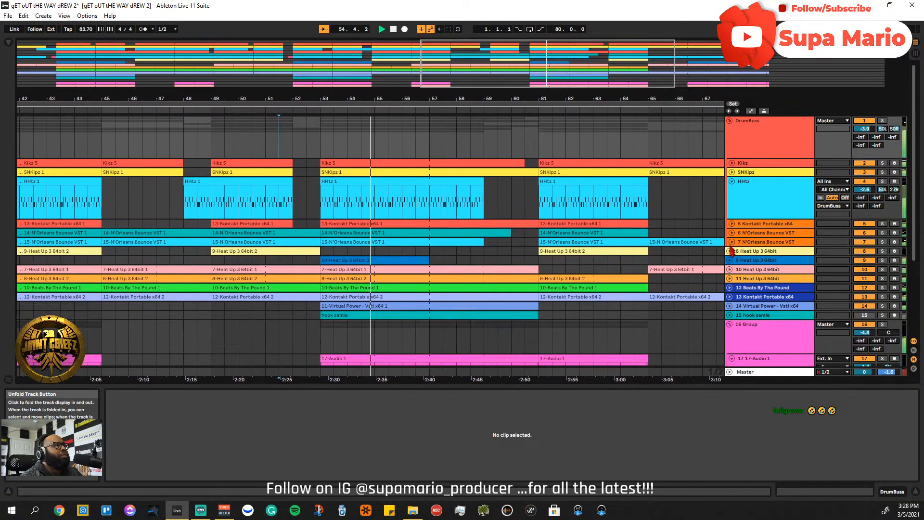
scroll(533, 315, "down", 5)
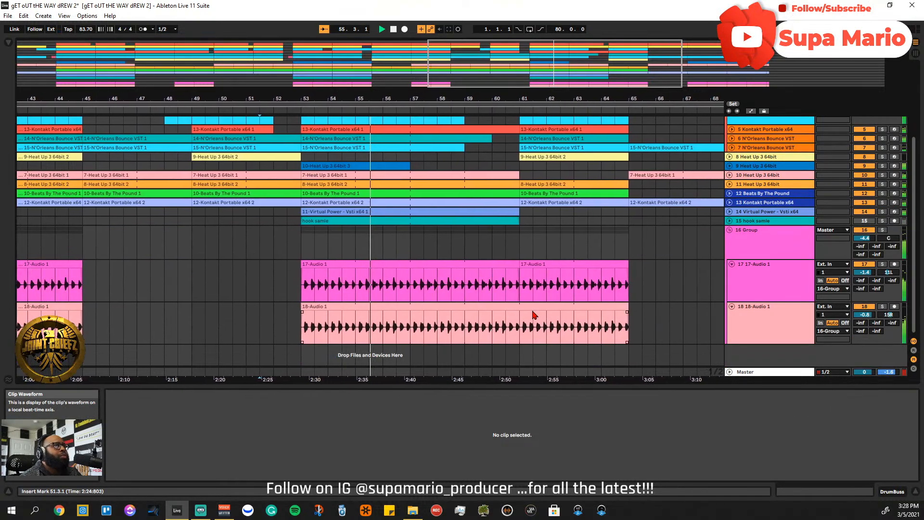
left_click(731, 264)
left_click(732, 273)
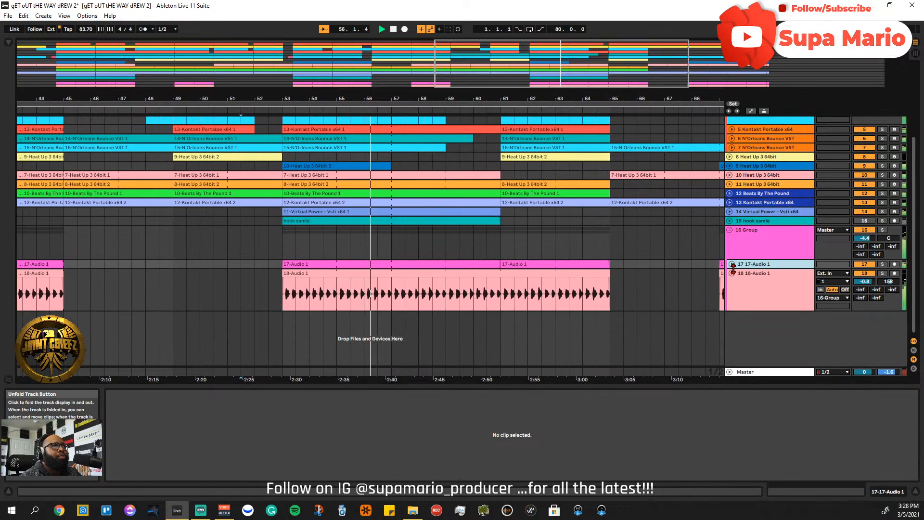
scroll(733, 276, "up", 5)
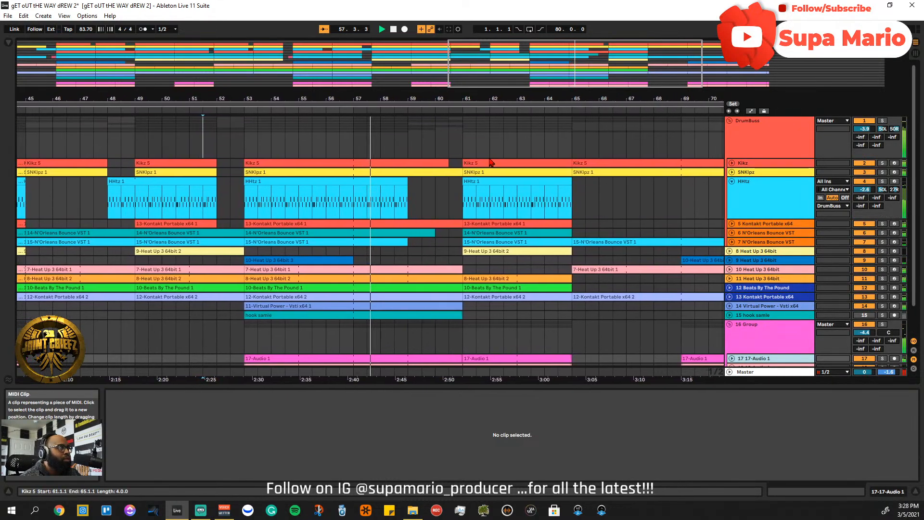
- Trim the 13-Kontakt Portable clip that starts at bar 53 to end at bar 59, and play through the transition into bar 65
left_click(435, 224)
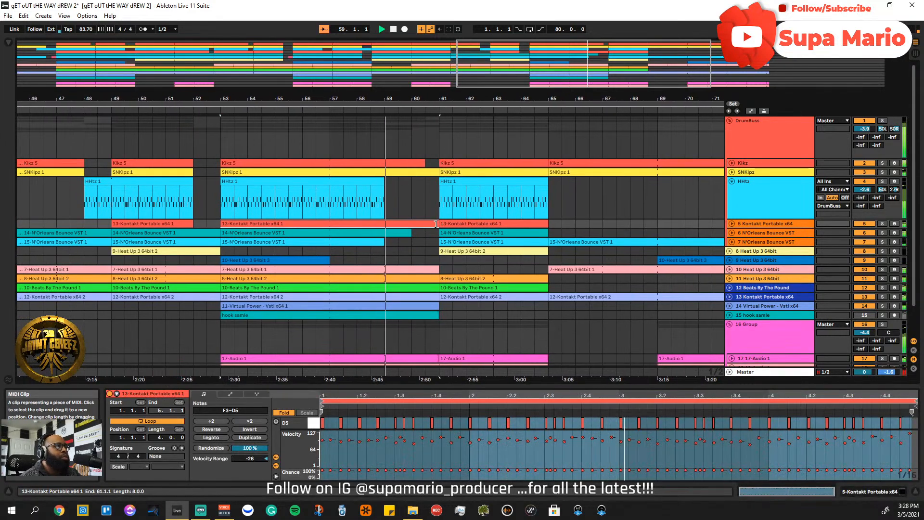
left_click_drag(432, 224, 384, 224)
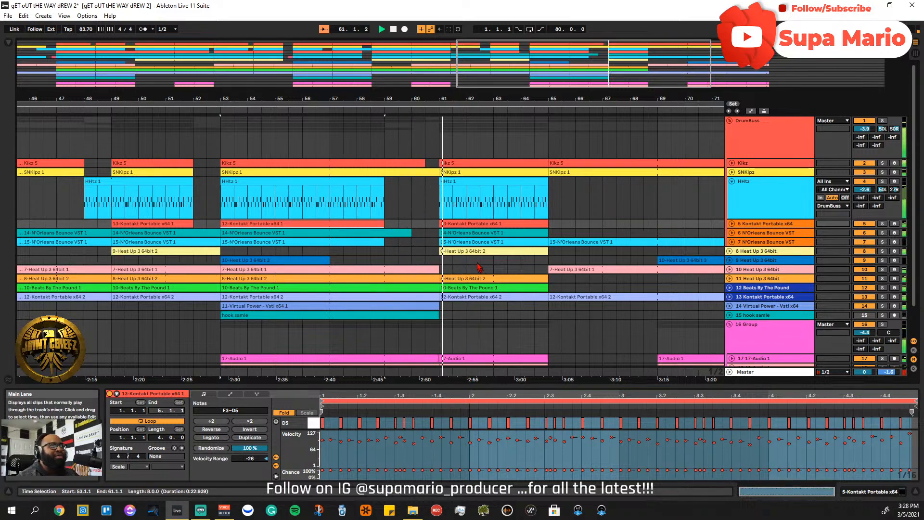
key("minus")
key("minus")
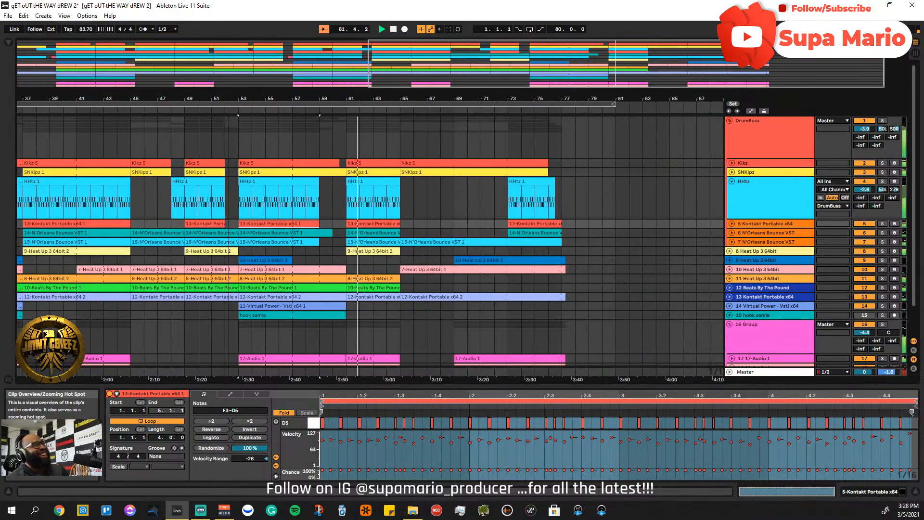
key("minus")
scroll(434, 304, "down", 2)
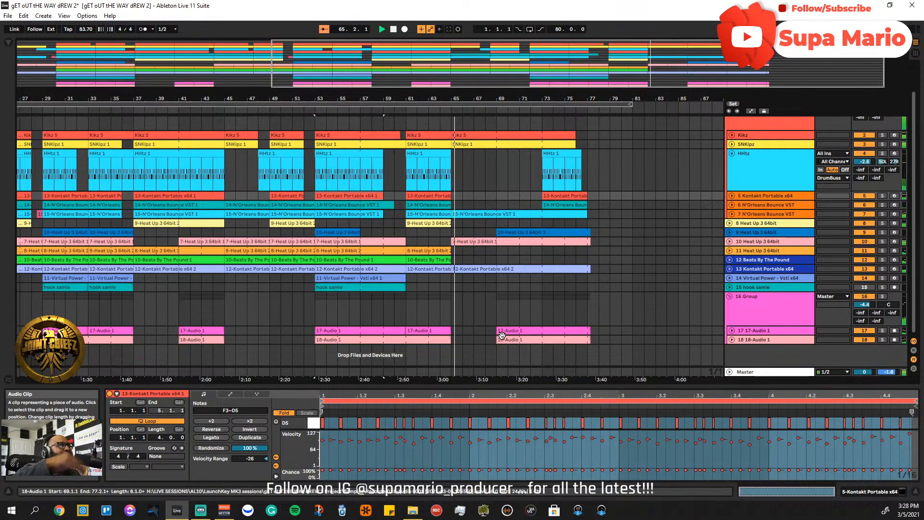
key("space")
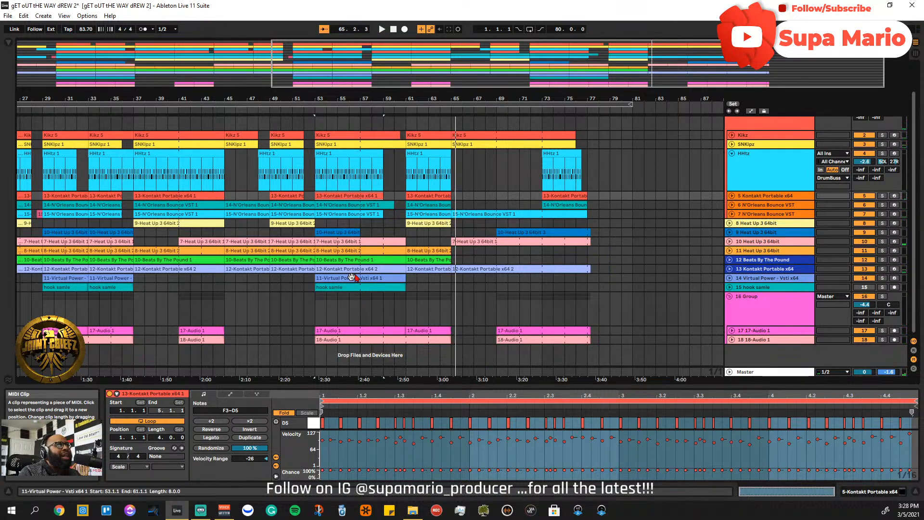
- Play the arrangement from bar 61 and again from bar 69 to review the closing section's drums and audio
left_click(372, 240)
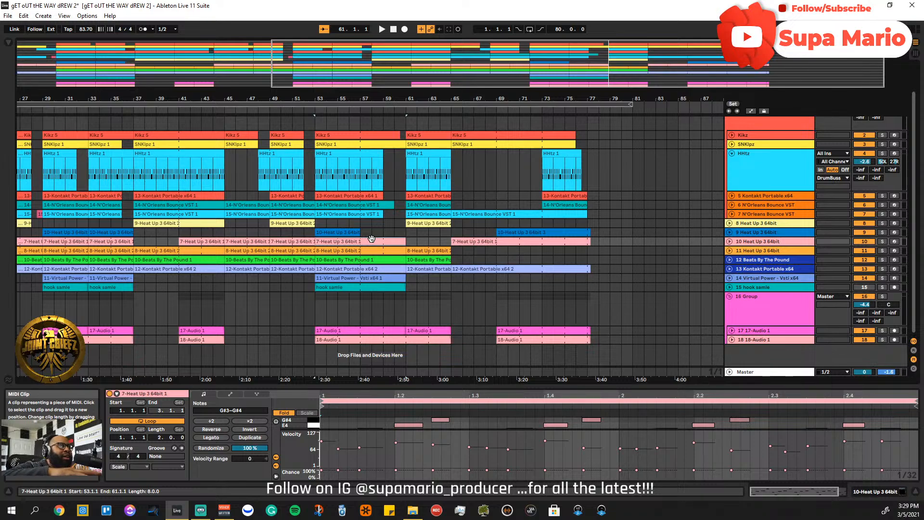
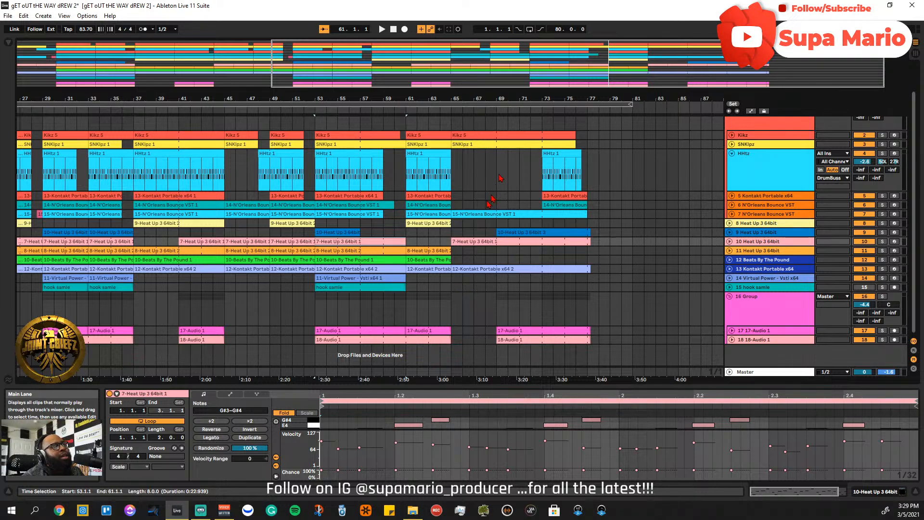
left_click(412, 233)
key("space")
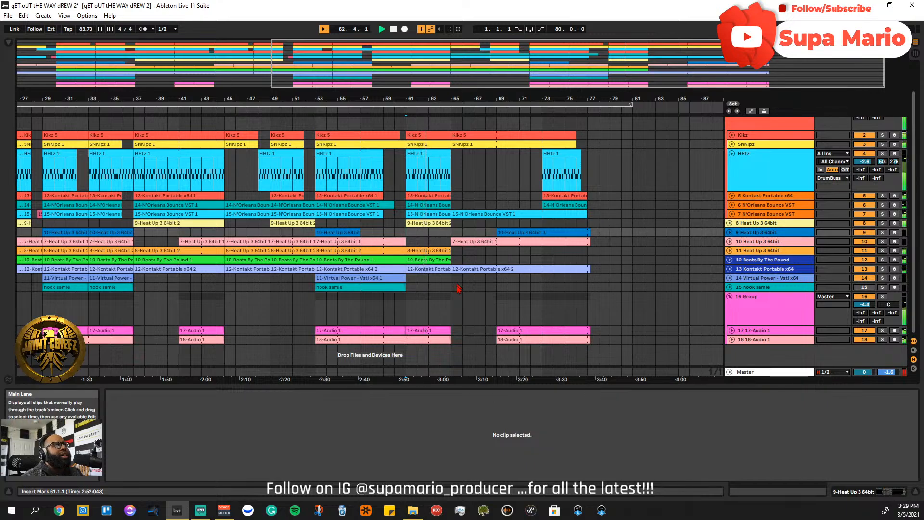
left_click(440, 310)
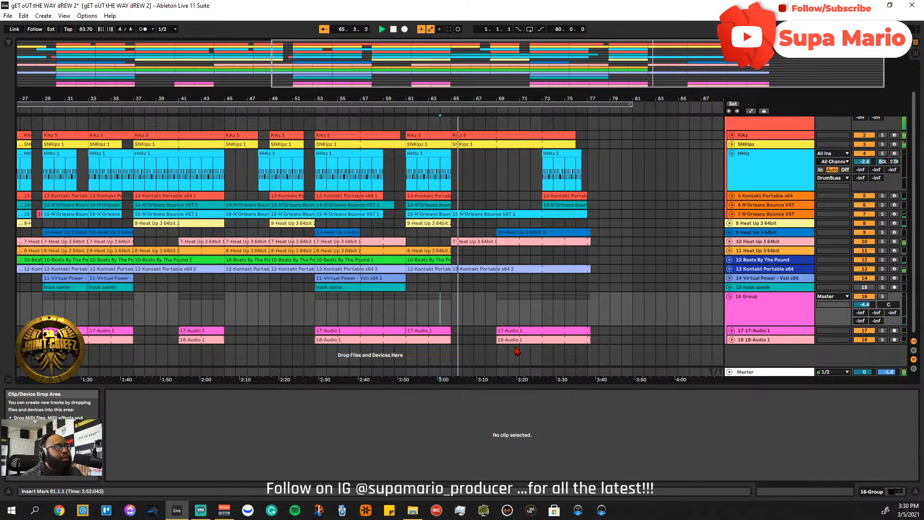
left_click(498, 339)
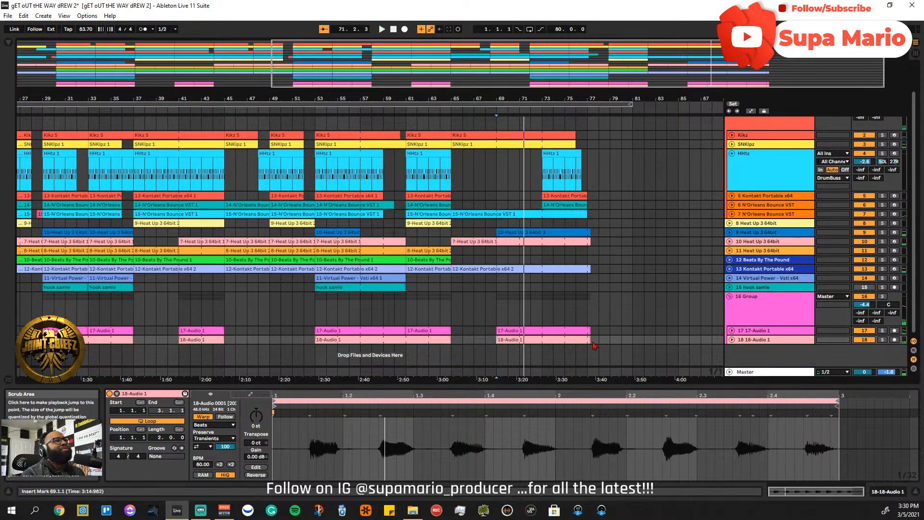
left_click(500, 312)
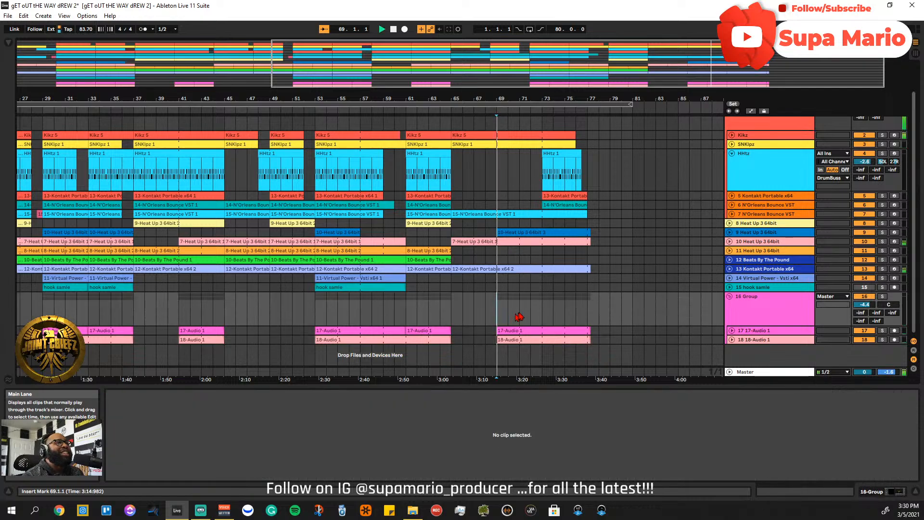
- Play from bar 69, and delete the 17-Audio and 18-Audio material in the group from bar 73 onward
key("space")
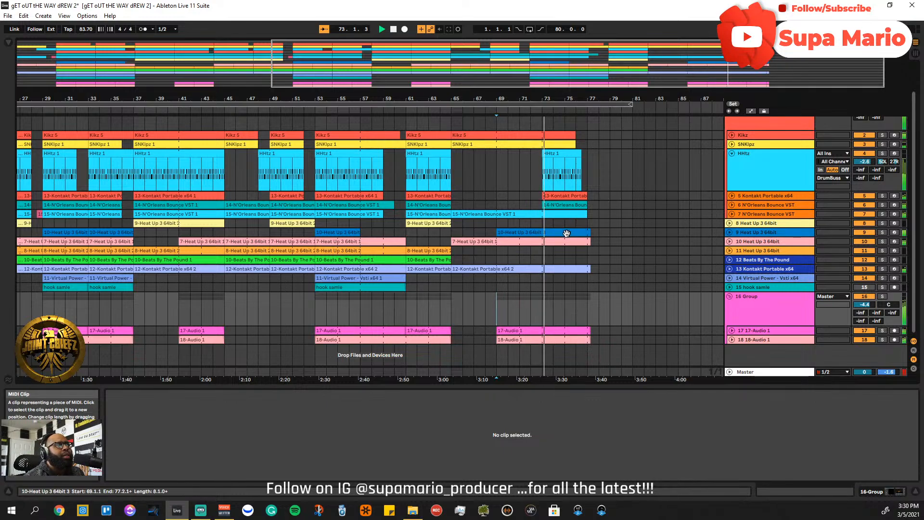
left_click_drag(598, 320, 542, 344)
key("space")
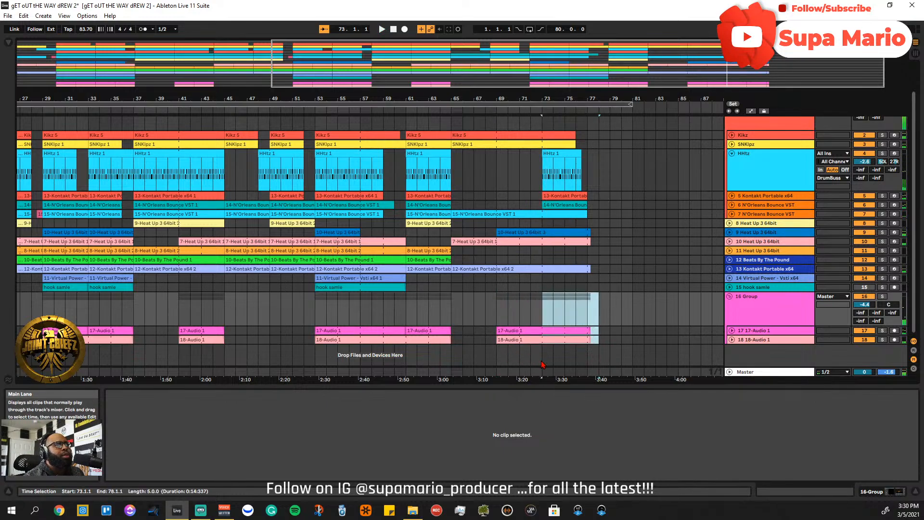
key("space")
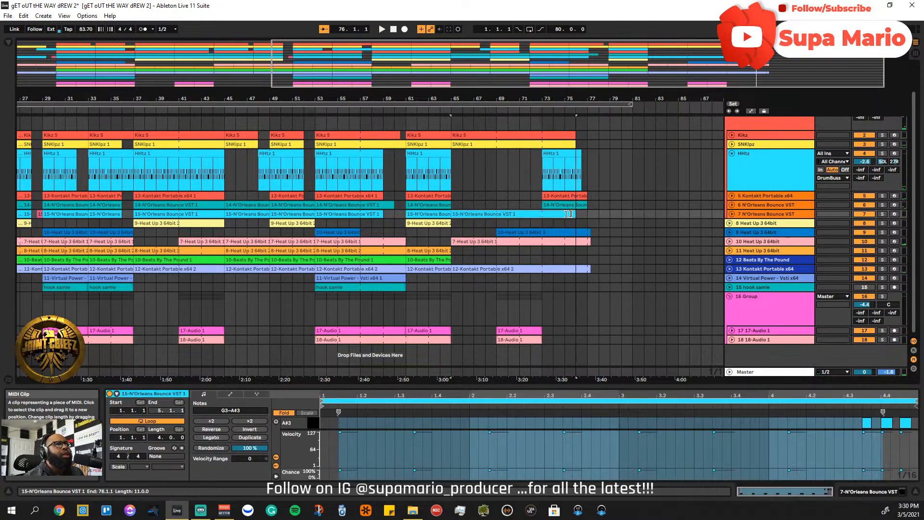
- Try ending the last 15-N'Orleans Bounce clip on track 7 at bar 73, and play from there
left_click(577, 315)
key("space")
key("space")
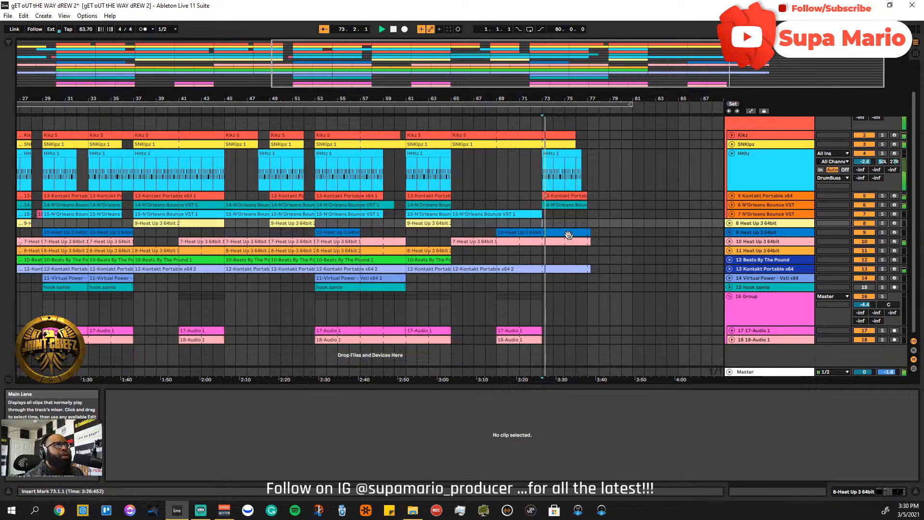
- Delete the 14-N'Orleans Bounce clip starting at bar 73 on track 6, and play from bar 73
left_click(563, 206)
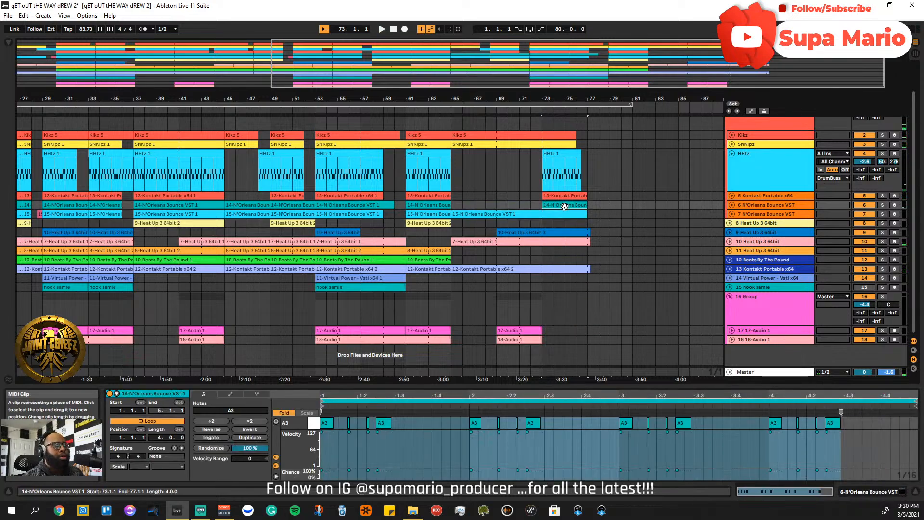
key("Delete")
key("space")
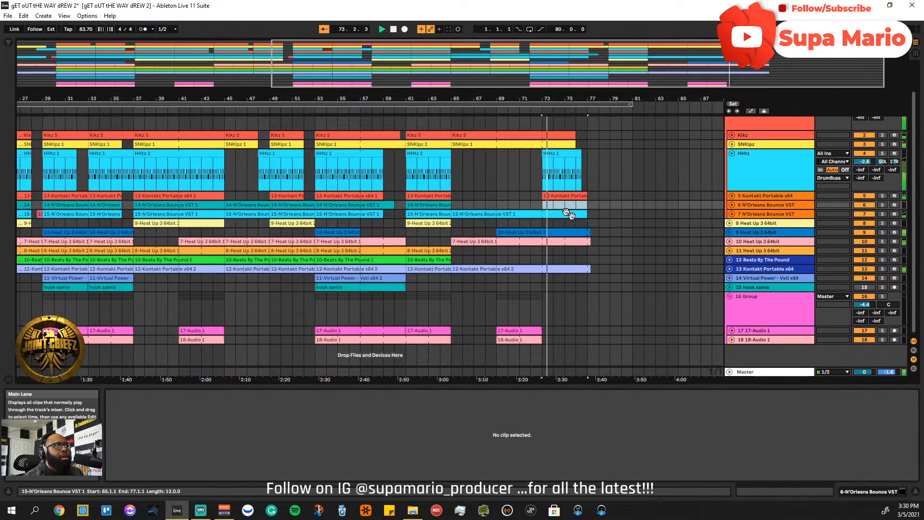
key("space")
- Trim the 10-Heat Up 3 clip that starts at bar 69 to end at bar 73, and play from bar 73
left_click_drag(590, 233, 541, 235)
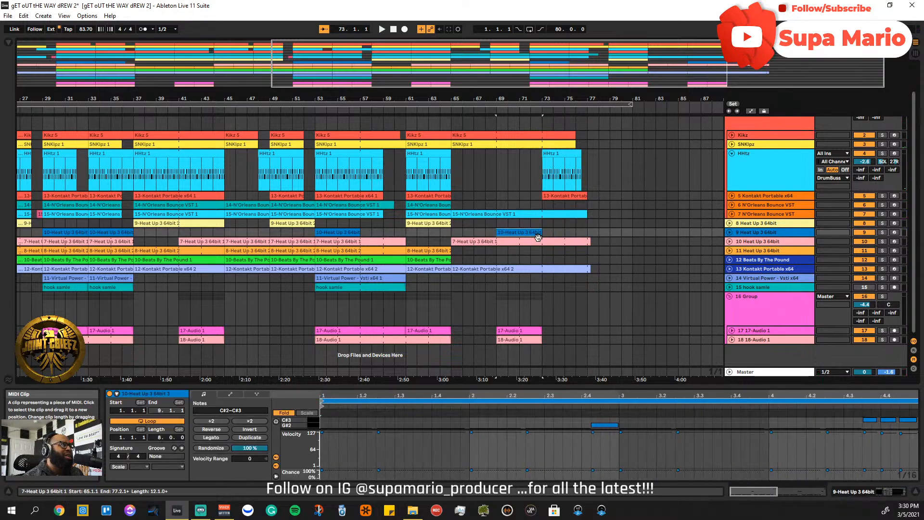
key("space")
left_click(552, 253)
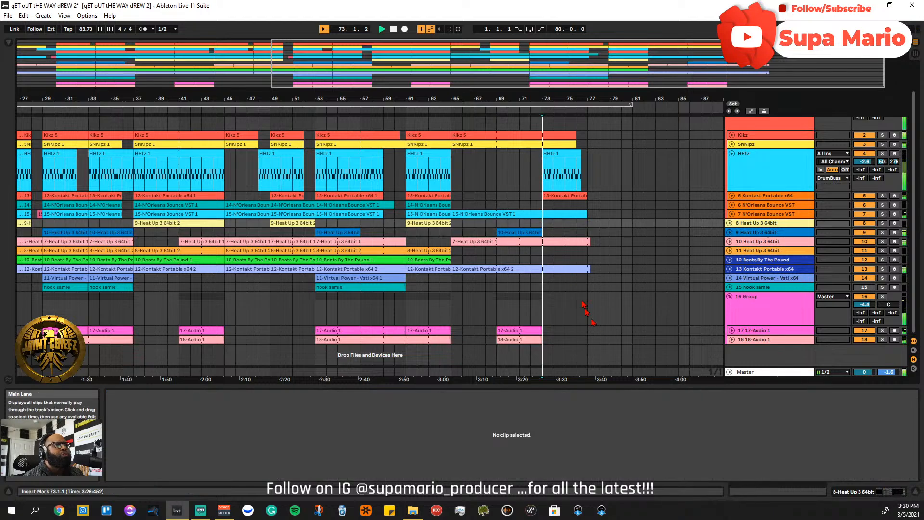
key("space")
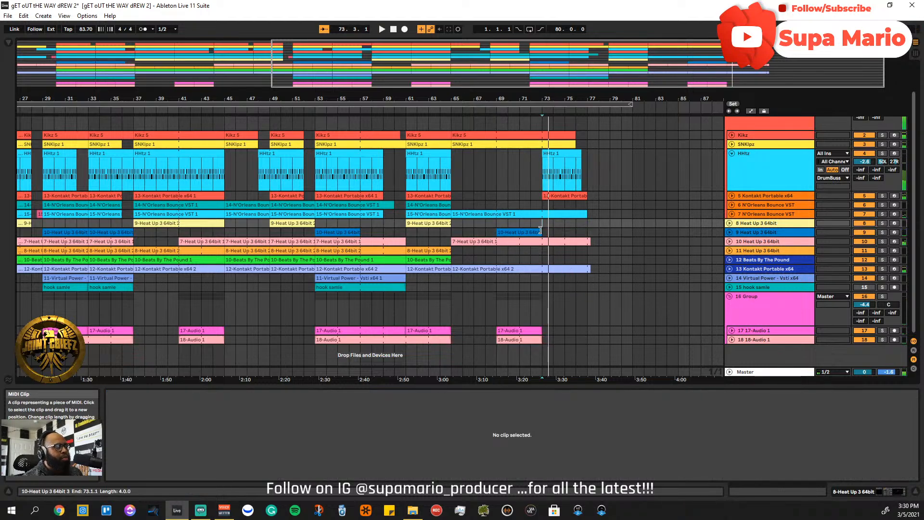
mouse_move(540, 231)
left_mouse_down()
mouse_move(595, 232)
mouse_move(541, 232)
left_mouse_up()
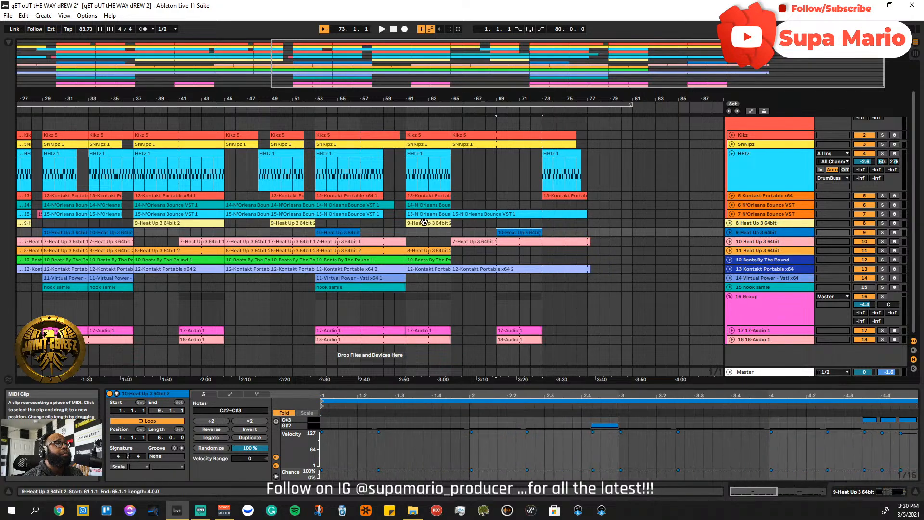
- Copy the 9-Heat Up 3 clip on track 8 from bar 61 to bar 73, and play the ending from bar 73
left_click_drag(424, 222, 555, 222)
key("space")
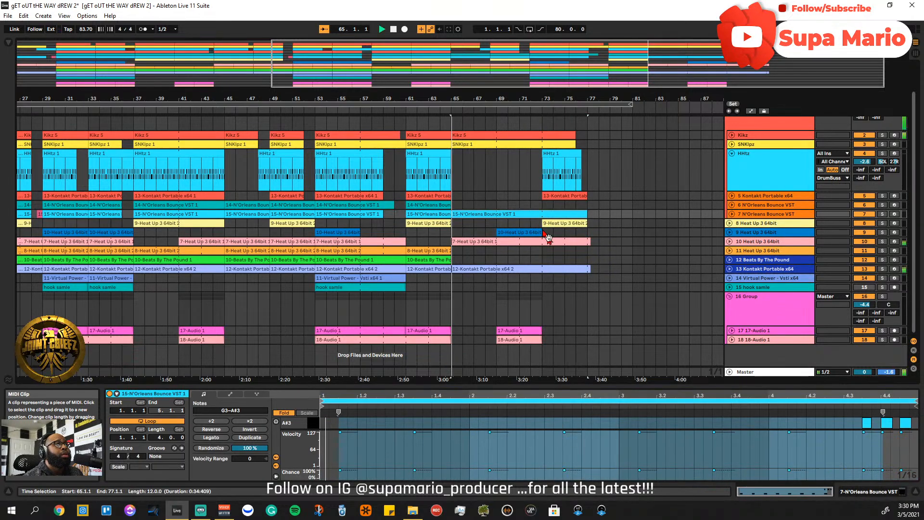
left_click(547, 235)
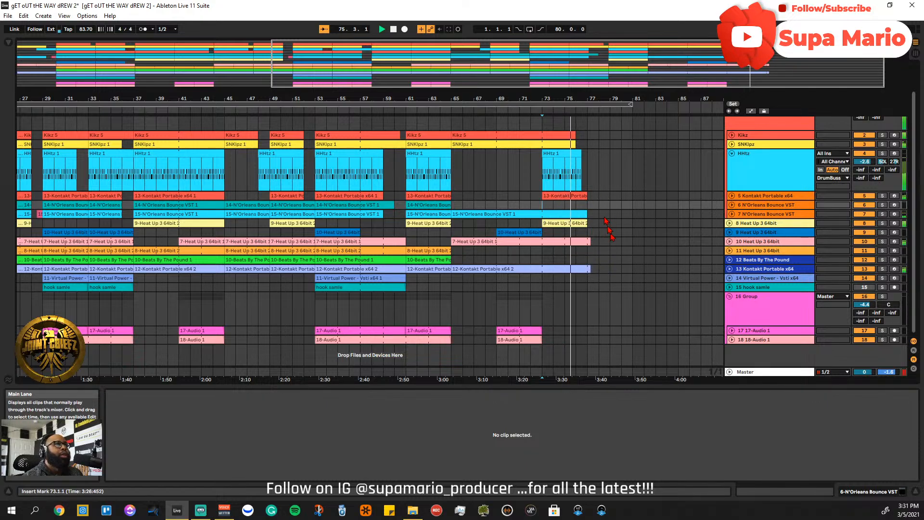
left_click(417, 249)
key("space")
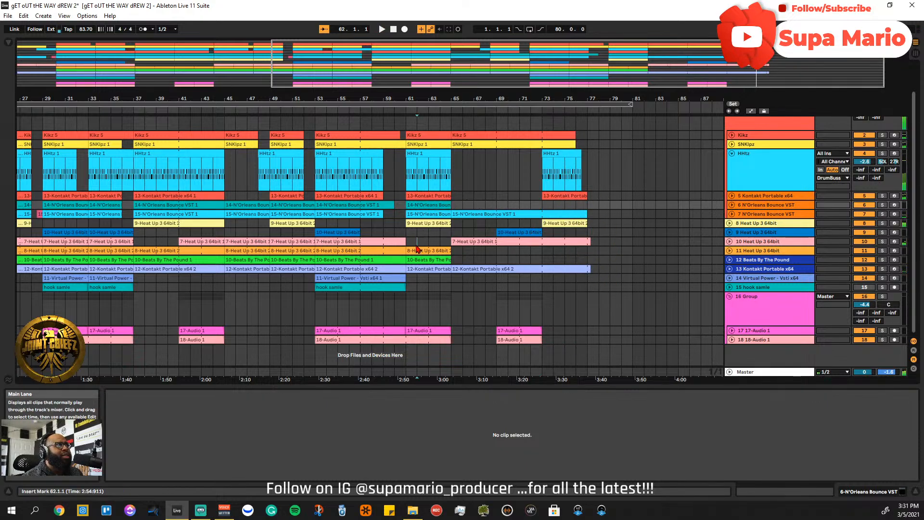
- Delete the clip tails between bars 77 and 78 across the tracks, and play from bar 61
left_click(408, 233)
left_click_drag(600, 168, 586, 321)
key("Delete")
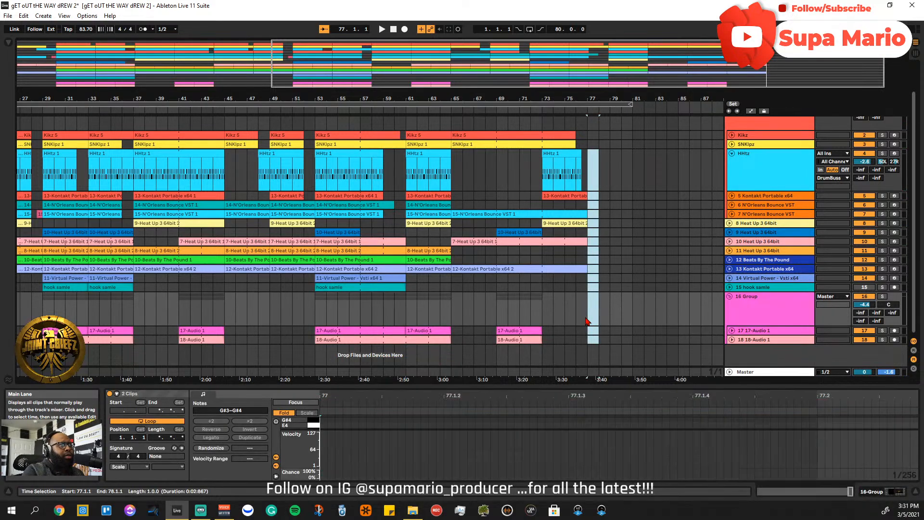
left_click(408, 241)
key("space")
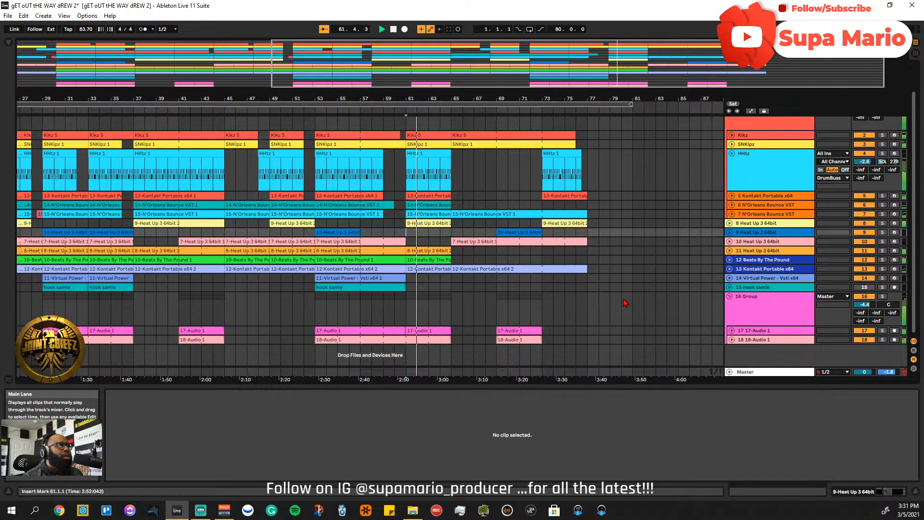
key("space")
- Play from bar 53, copy the bar 73–77 section across the tracks to bar 65, and play from bar 63
left_click(317, 308)
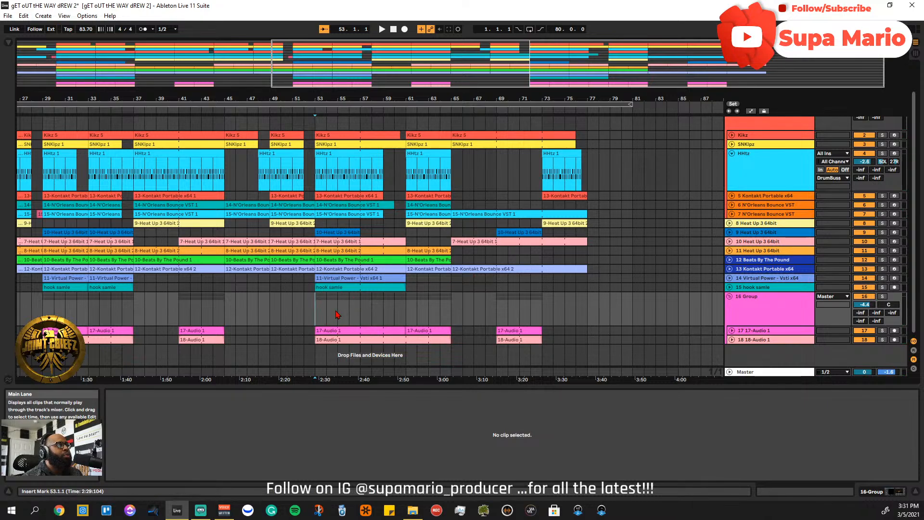
key("space")
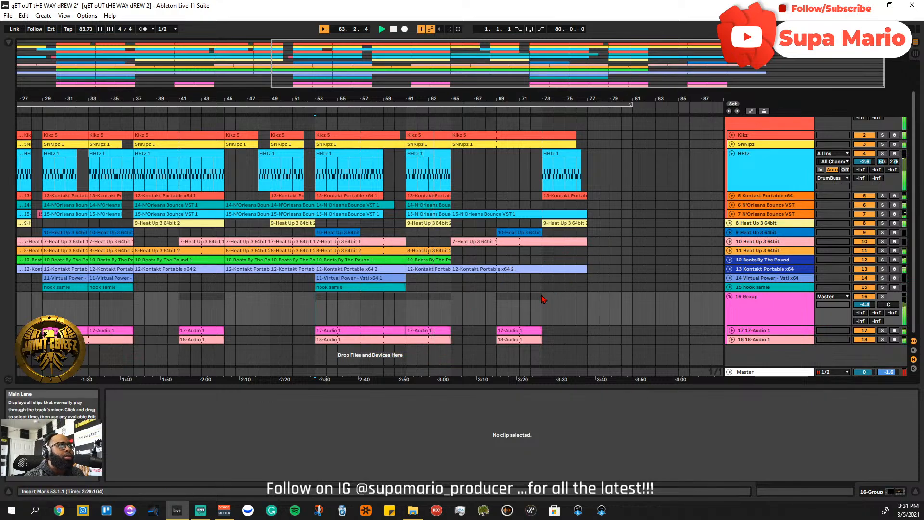
left_click_drag(543, 301, 478, 190)
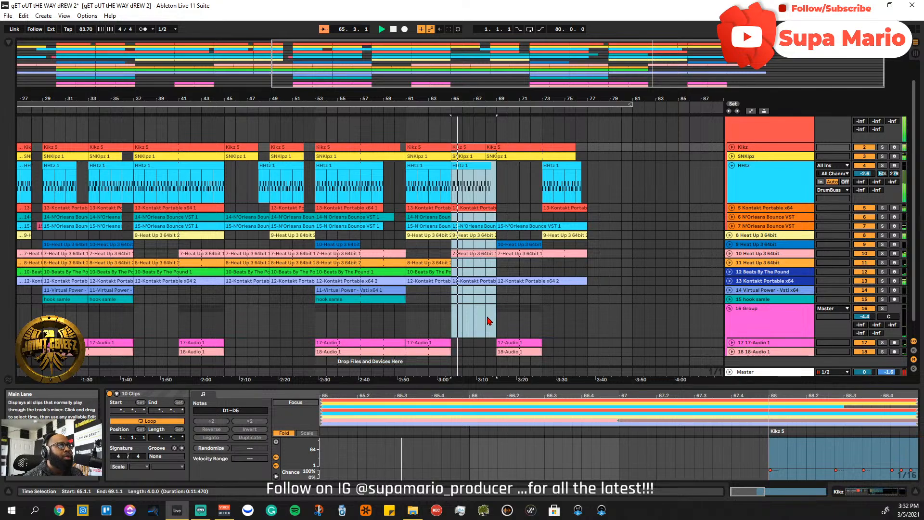
key("Left")
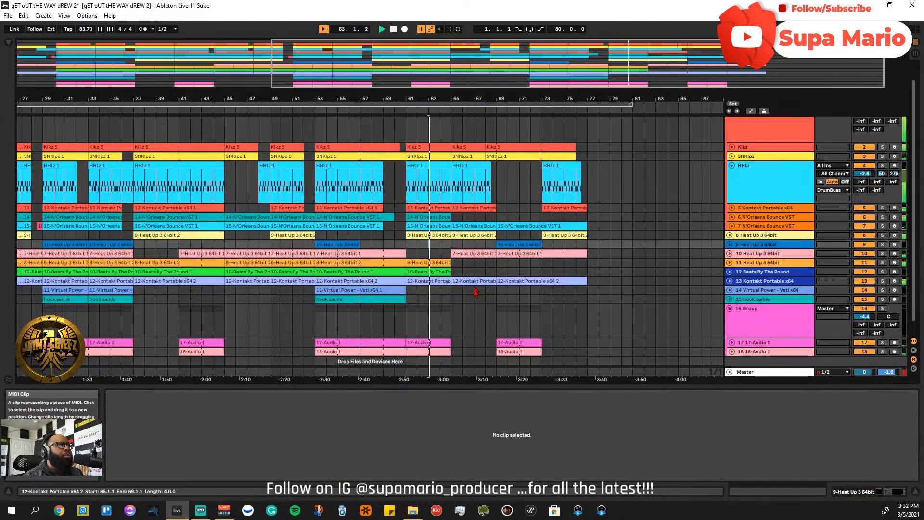
- Delete the 9-Heat Up 3 clip that starts at bar 73 on track 8
left_click(564, 315)
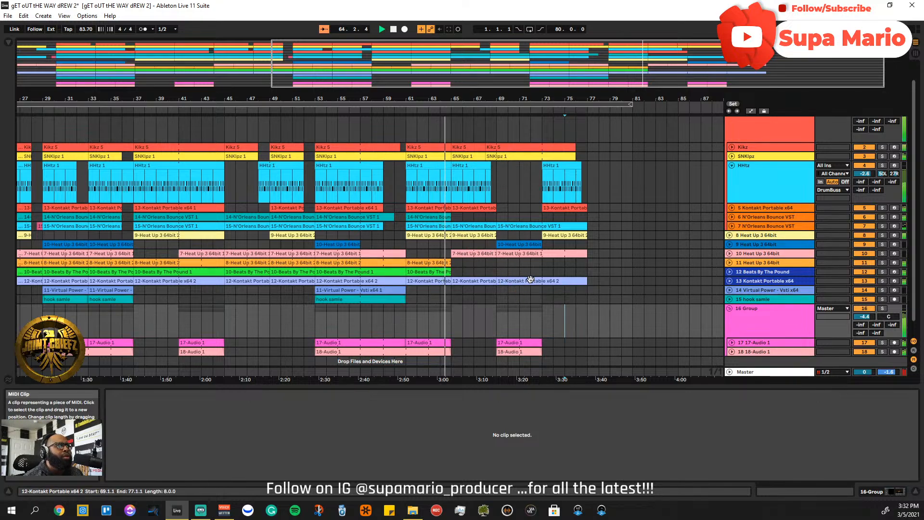
left_click(570, 234)
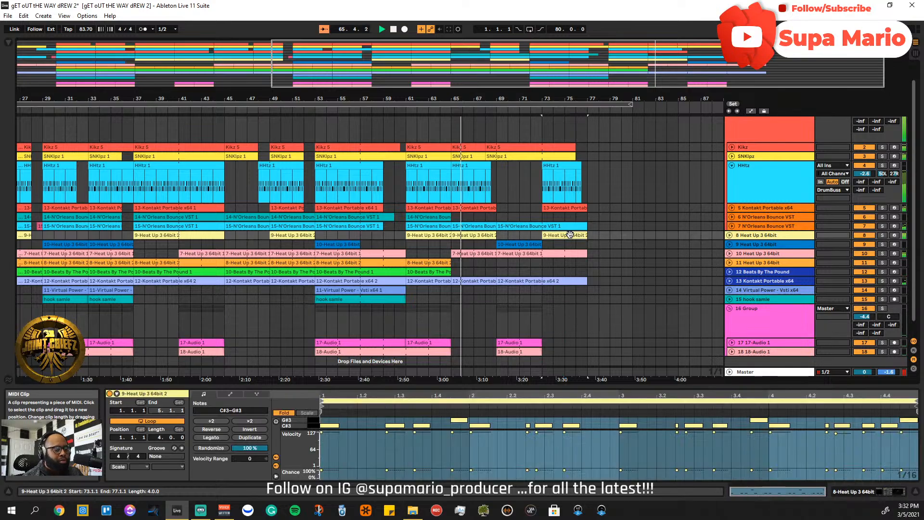
key("Delete")
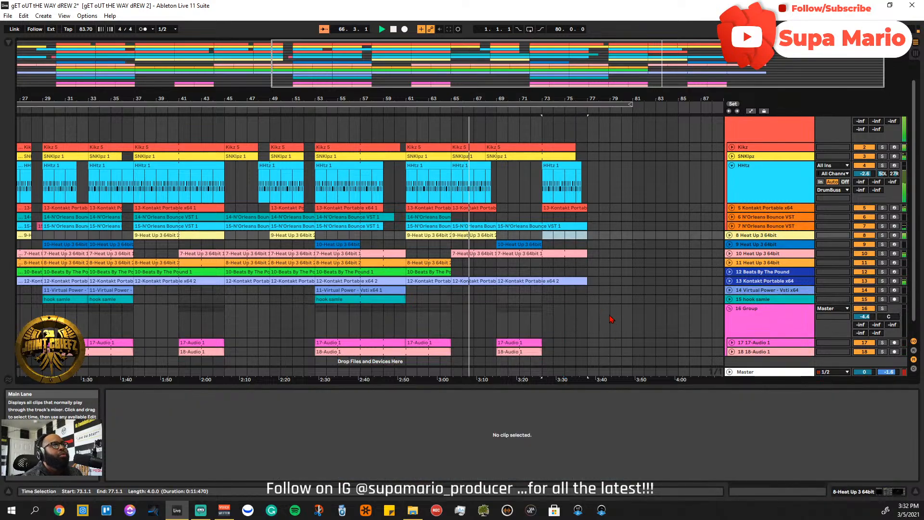
- Trim the 7-Heat Up 3 clip that starts at bar 69 on track 10 to end at bar 73
scroll(591, 312, "down", 1)
scroll(591, 312, "up", 2)
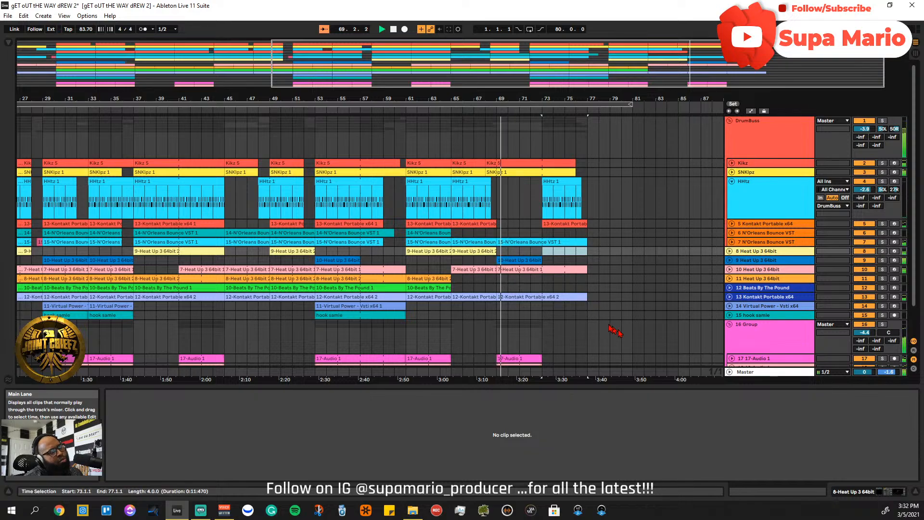
scroll(574, 327, "down", 2)
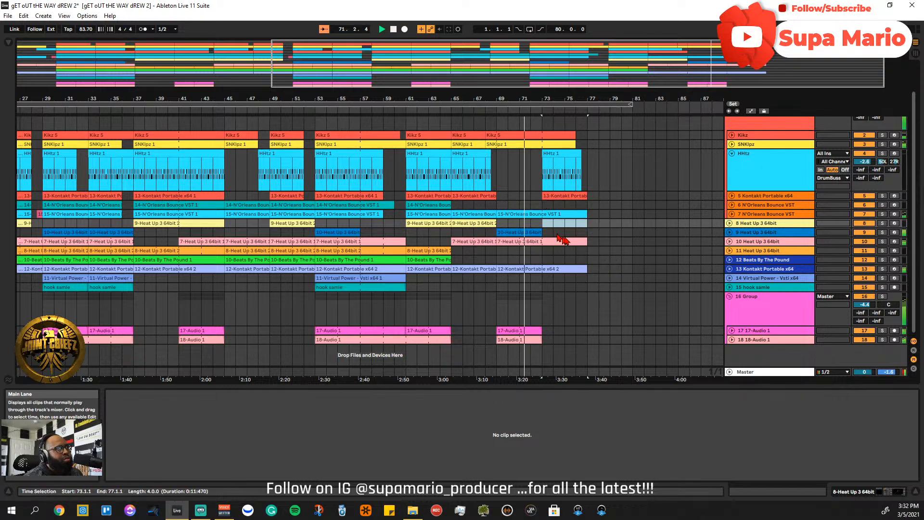
left_click_drag(582, 240, 541, 240)
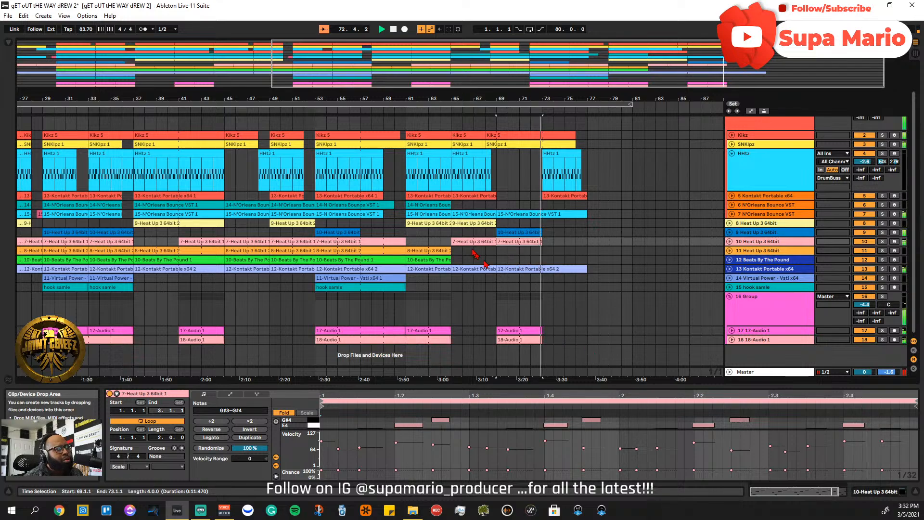
- Copy the 9-Heat Up 3 clip from bar 65 to bar 73, extend the copy to bar 78, and play from bar 76
left_click_drag(466, 222, 567, 223)
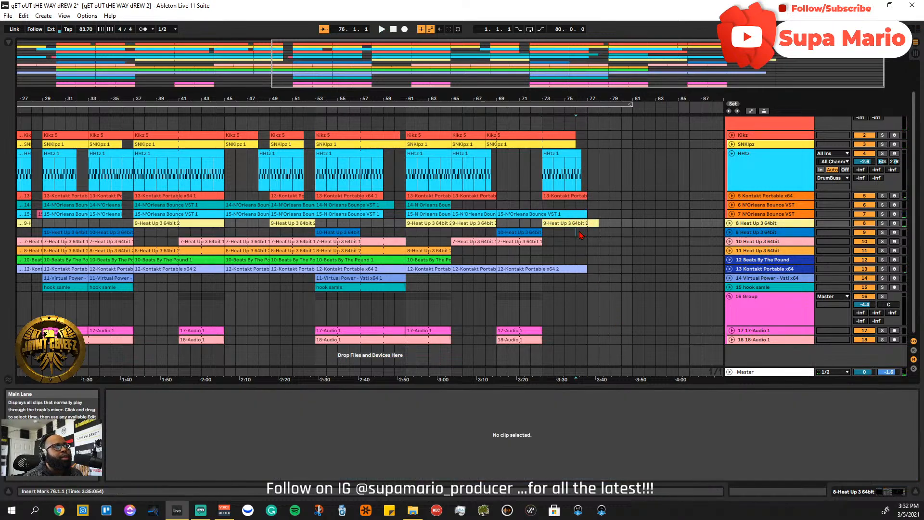
left_click(575, 226)
key("space")
scroll(348, 310, "up", 3)
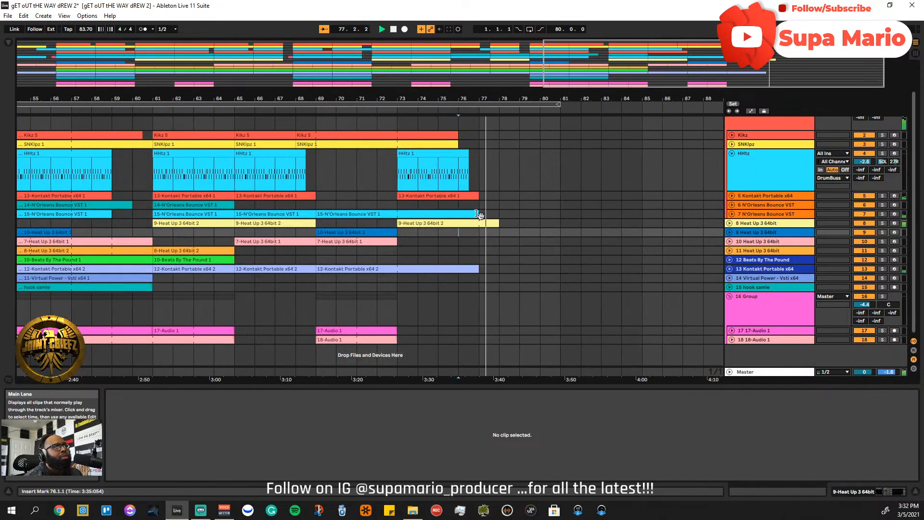
- Extend the last 12-Kontakt Portable clip on track 13 to end at bar 78, and play from bar 77
left_click(473, 269)
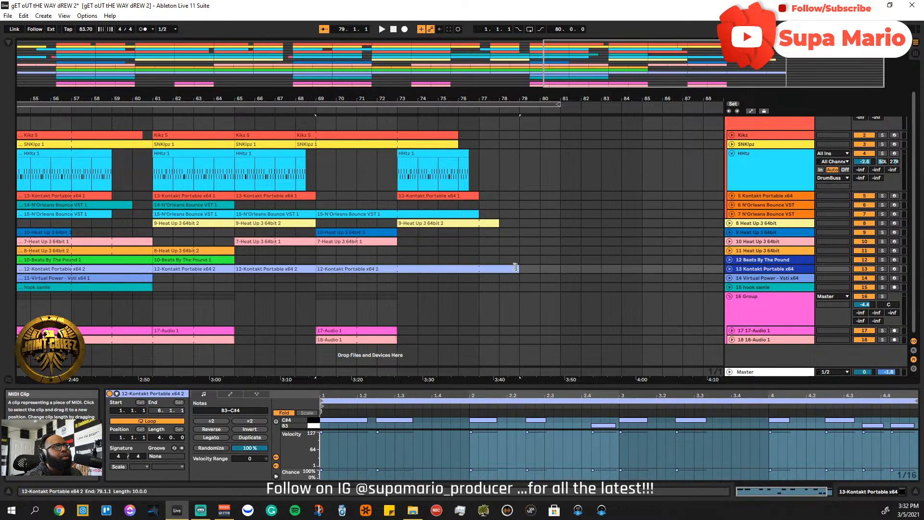
left_click(478, 241)
key("alt+space")
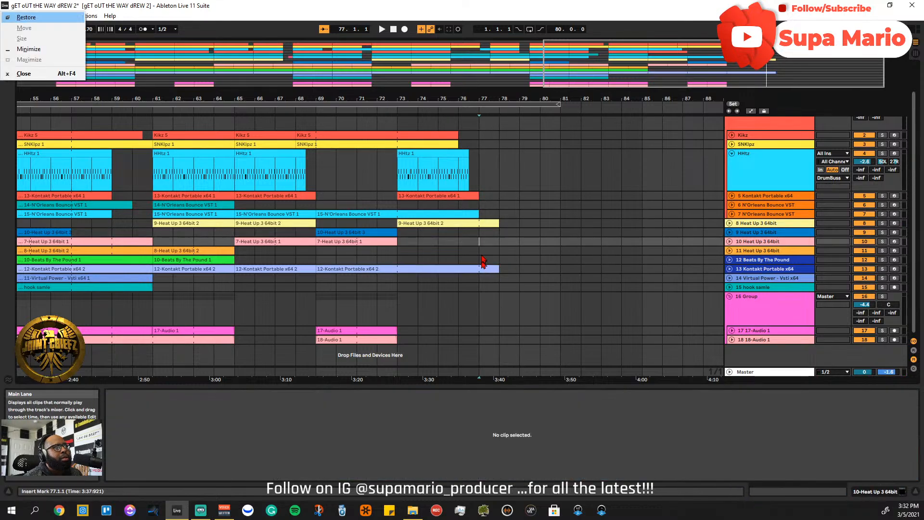
key("Escape")
left_click(480, 251)
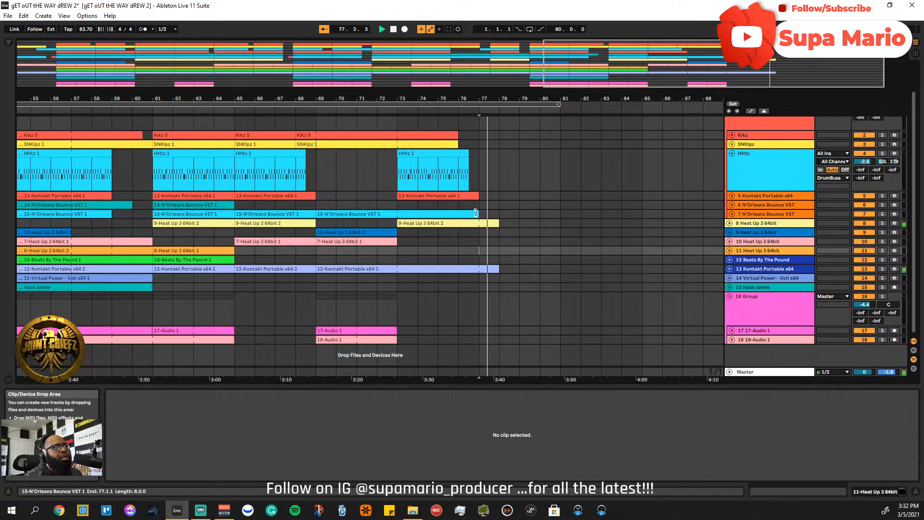
left_click(470, 206)
key("space")
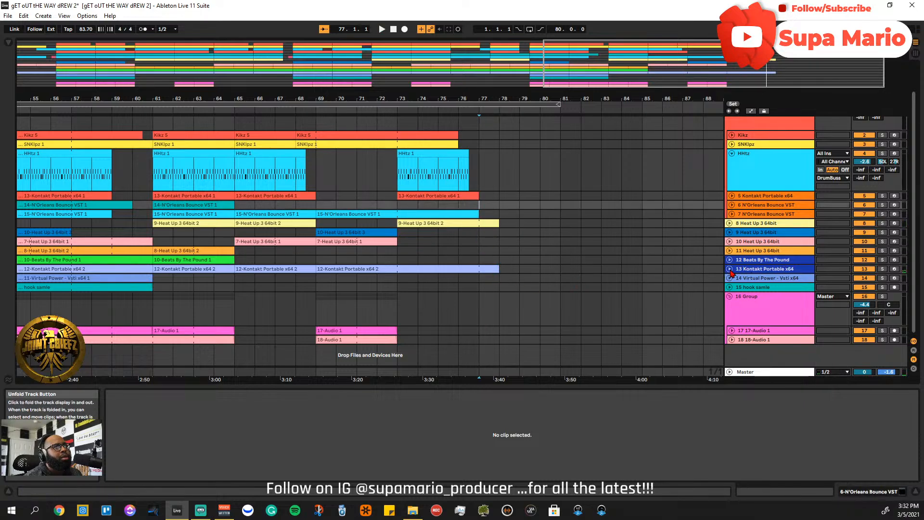
- Unfold track 13 and split its last 12-Kontakt Portable clip at bar 77
left_click(729, 269)
left_click(491, 273)
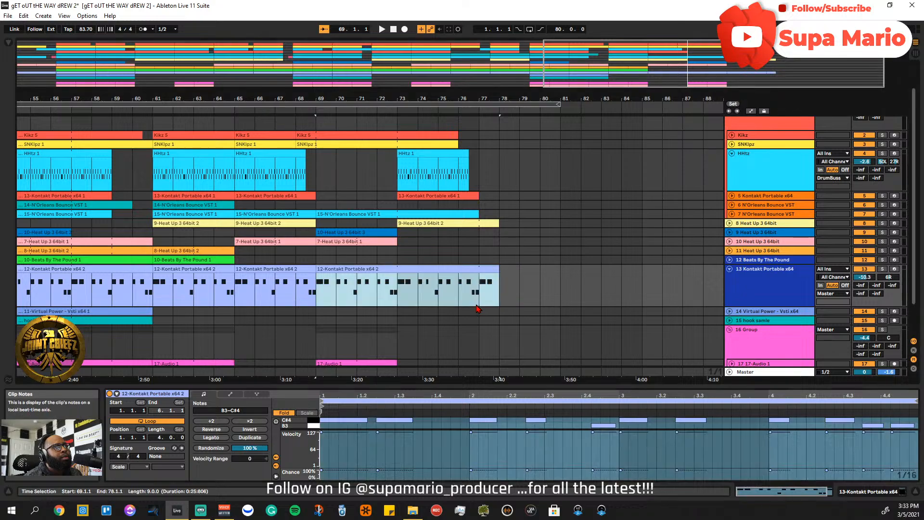
left_click(481, 295)
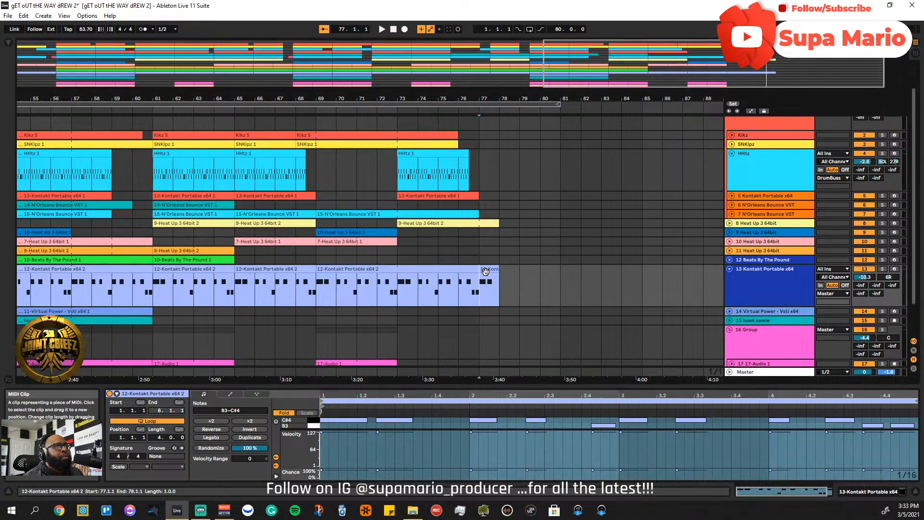
- Deactivate the C#4 note at 1.2.3 in the 12-Kontakt Portable clip starting at bar 77, and play from there
left_click(485, 272)
left_click(567, 421)
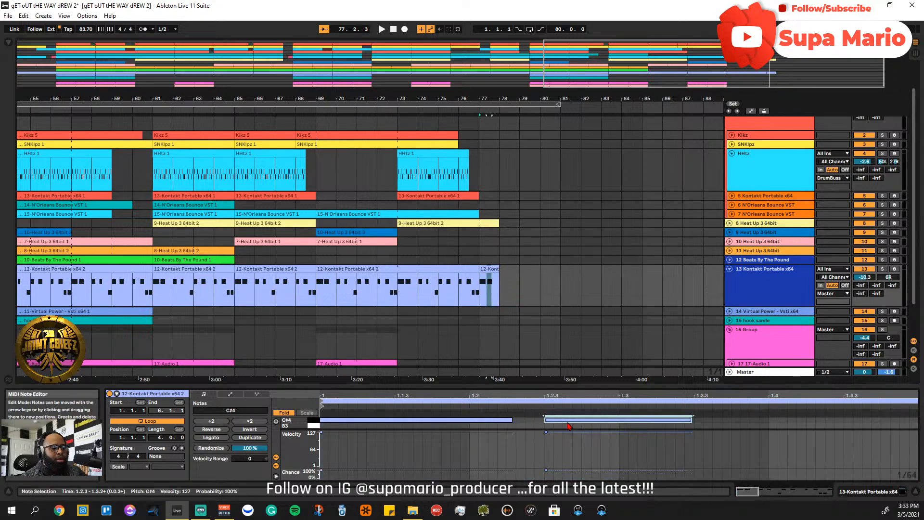
left_click(568, 425)
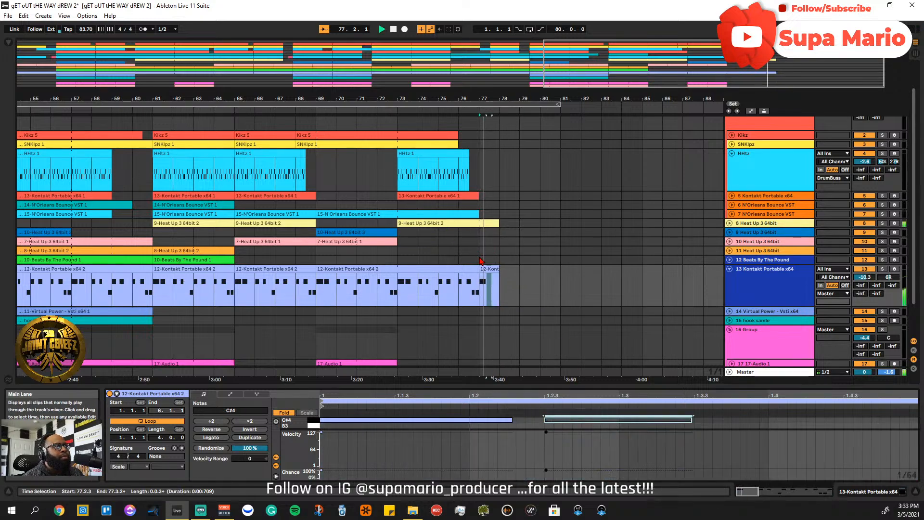
- Play from bar 73, unfold track 8 Heat Up 3, and split its last 9-Heat Up 3 clip at bar 77
left_click(413, 310)
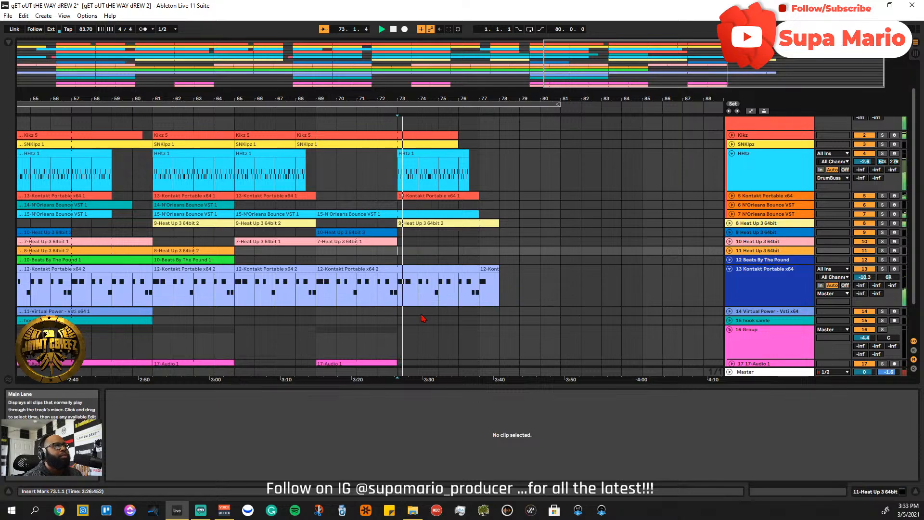
left_click(729, 223)
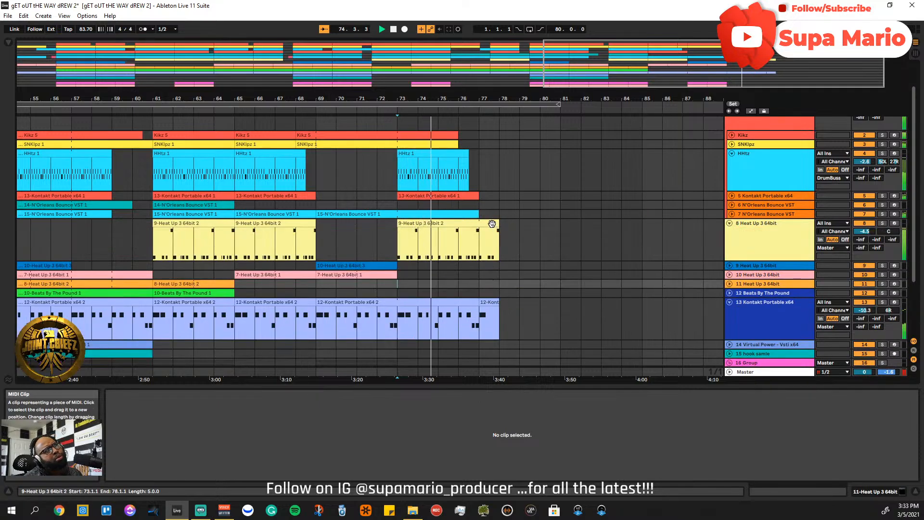
left_click(479, 247)
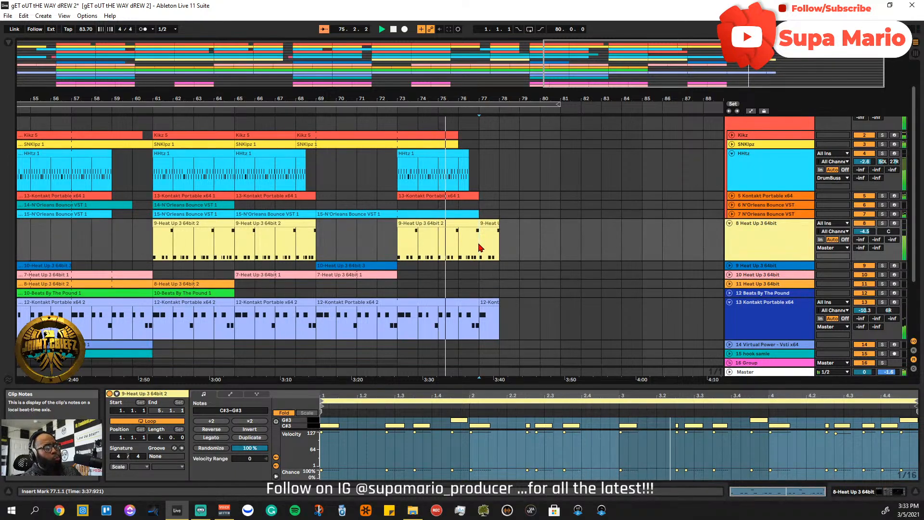
- Deactivate all notes after the opening C#3 in the 9-Heat Up 3 clip between bars 77 and 78, and play from bar 77
left_click_drag(480, 247, 499, 247)
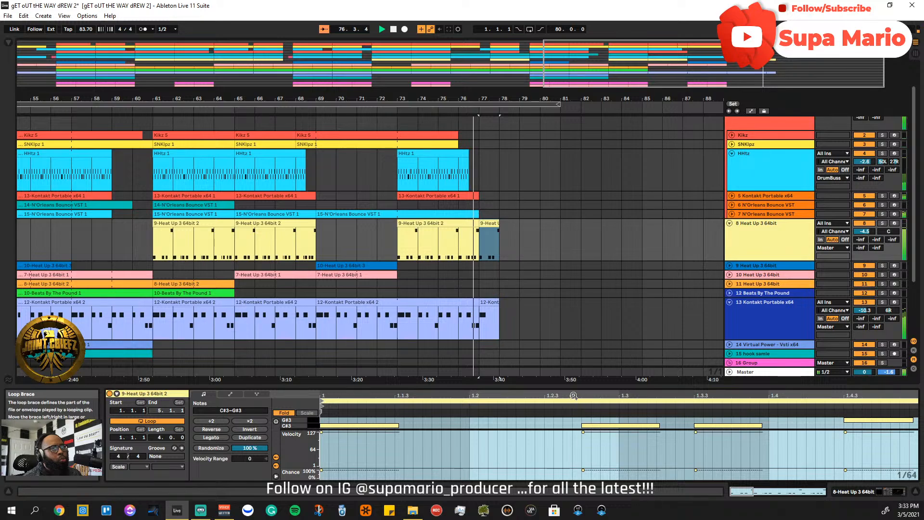
left_click_drag(576, 385, 914, 354)
key("0")
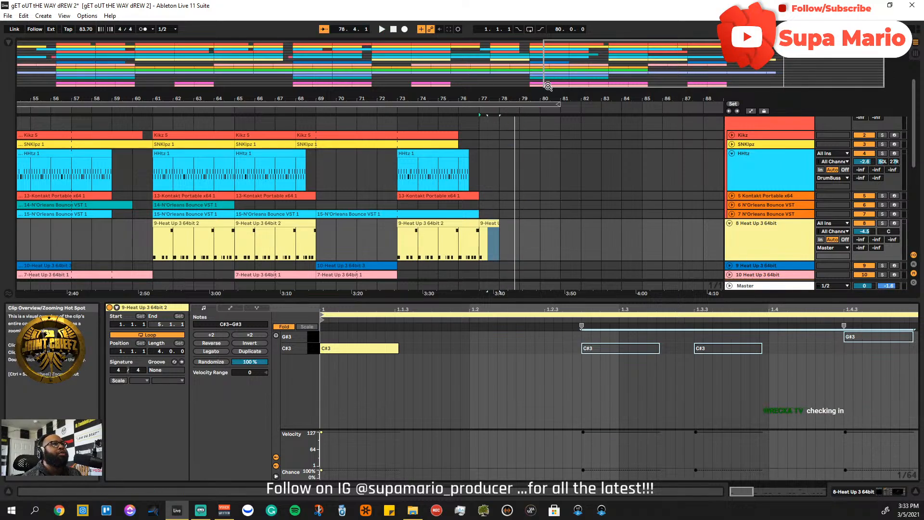
left_click(469, 206)
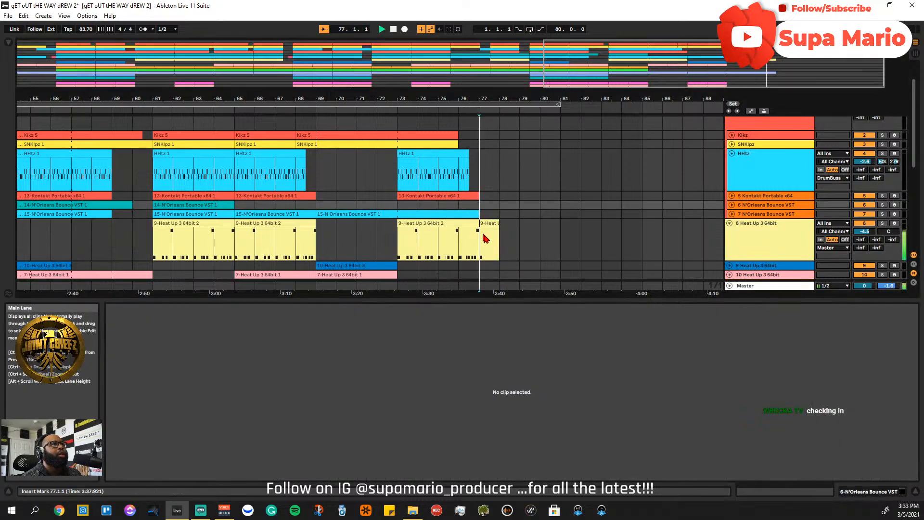
key("space")
- Fold the HHtz and 8 Heat Up 3 tracks, and play the full arrangement from bar 63
left_click_drag(544, 81, 0, 174)
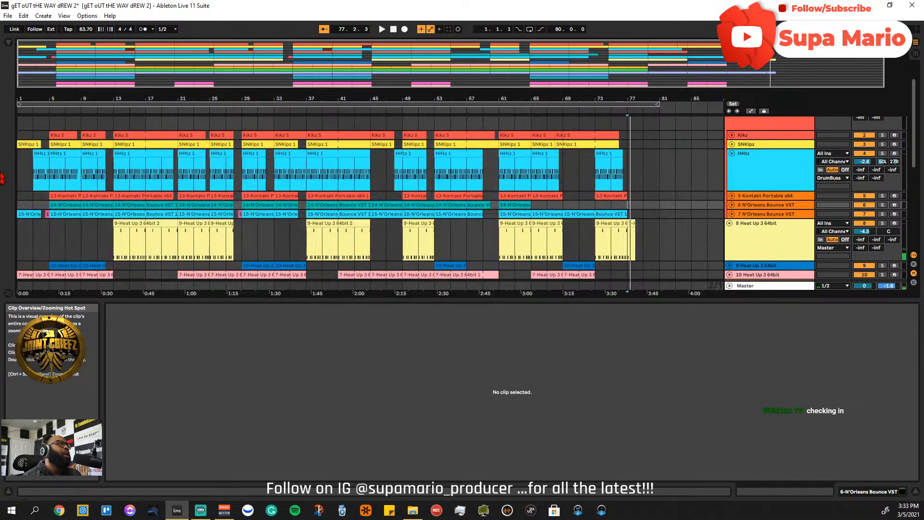
left_click(731, 153)
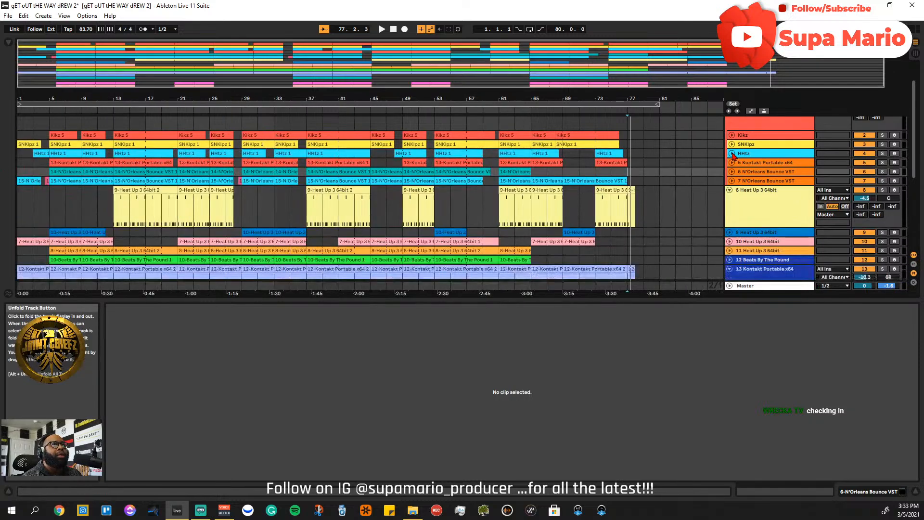
left_click(730, 192)
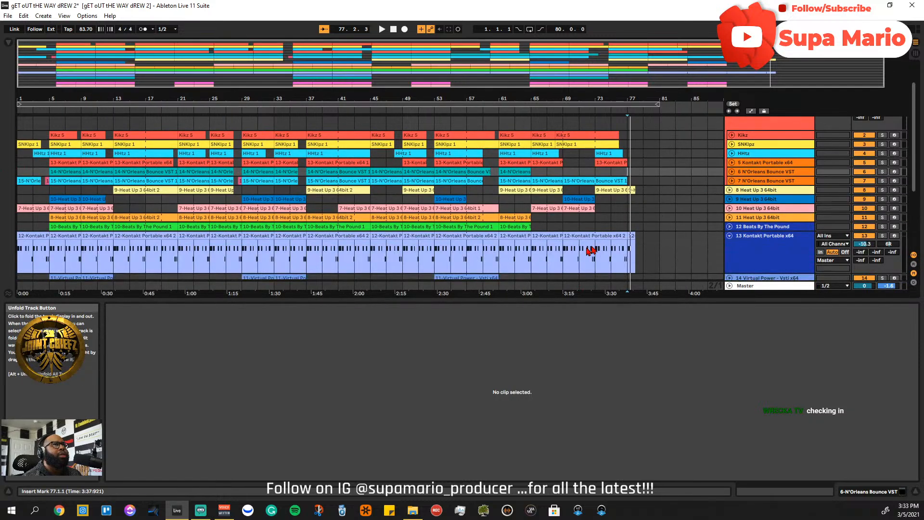
key("space")
key("space")
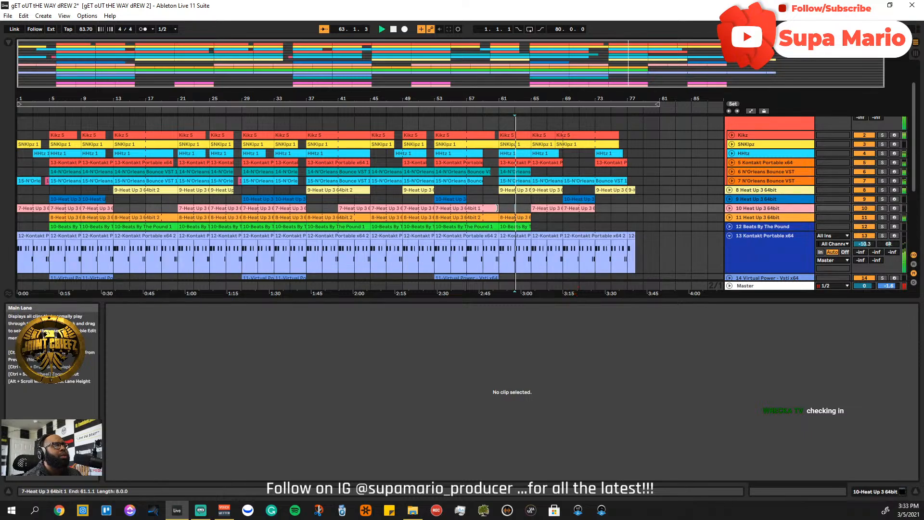
- Check the track levels in the Session View mixer during playback, and return to the arrangement
key("Tab")
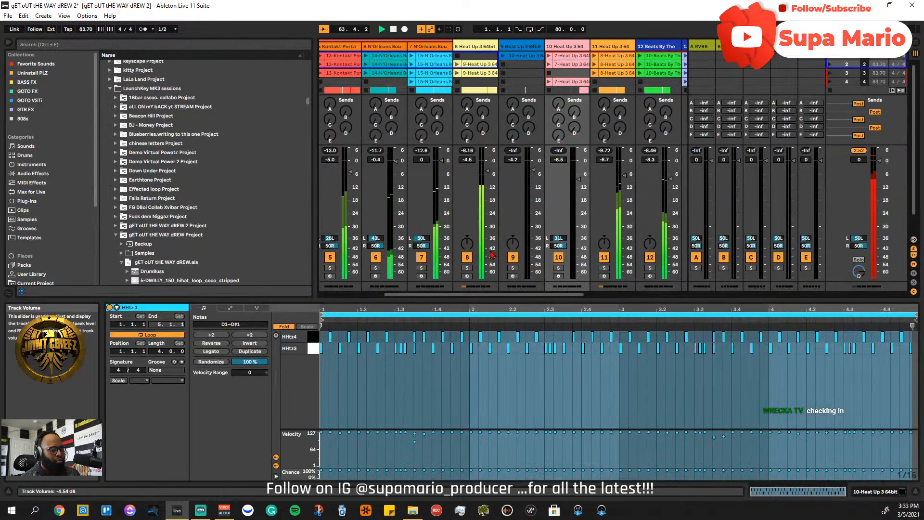
key("ctrl+alt+b")
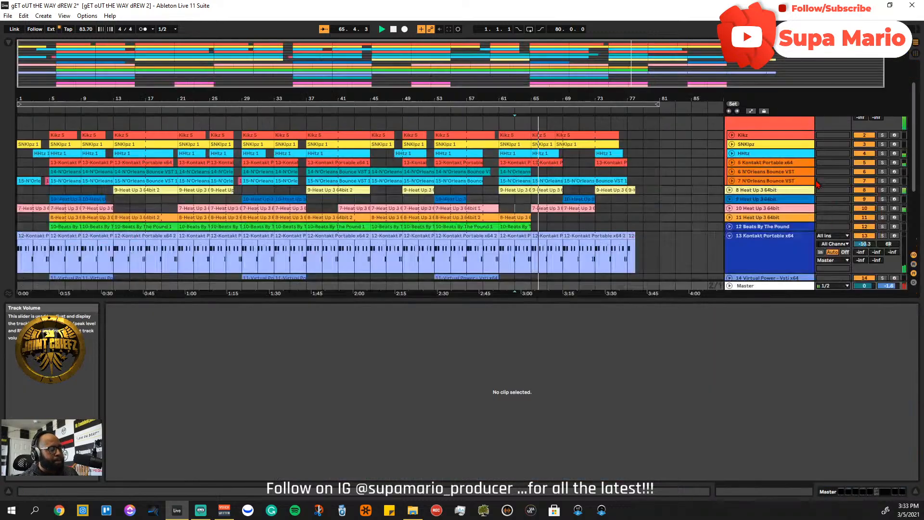
key("Tab")
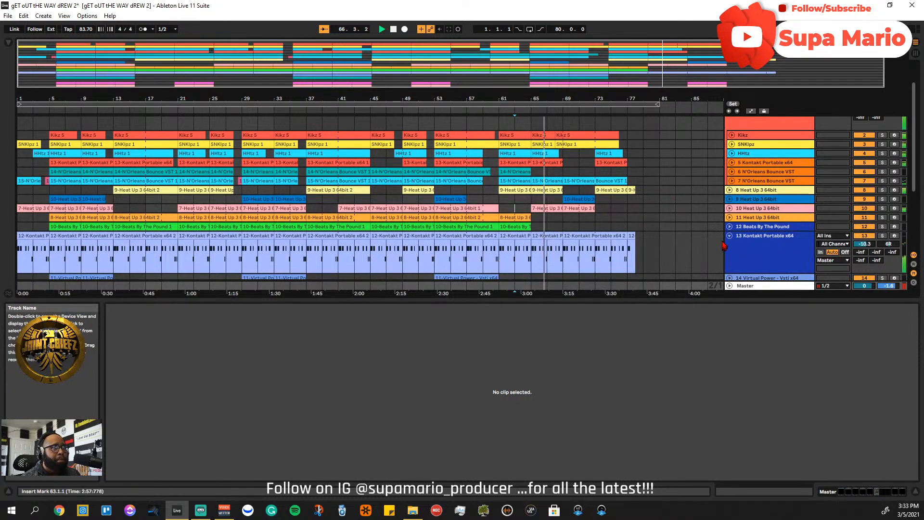
- Fold track 13 Kontakt Portable and the 16 Group so all tracks fit compactly in the arrangement
left_click(729, 236)
scroll(649, 260, "down", 3)
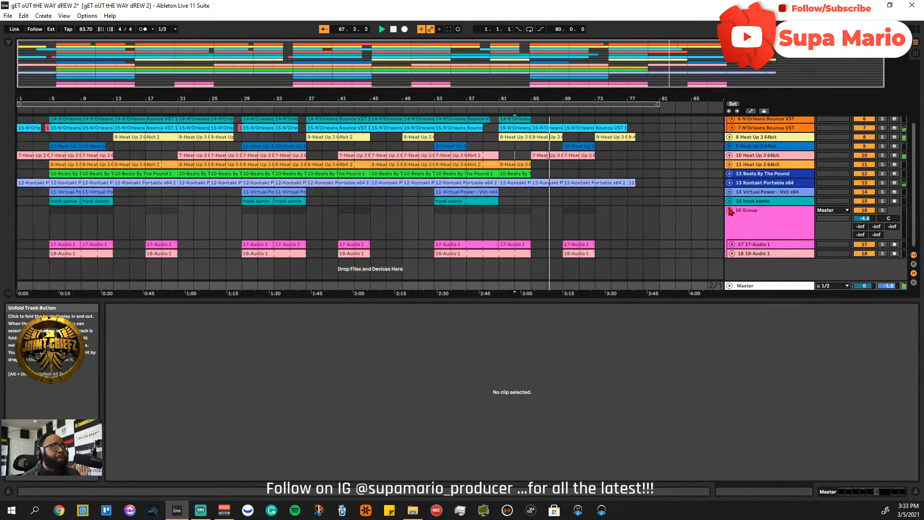
scroll(551, 252, "up", 5)
scroll(551, 253, "down", 2)
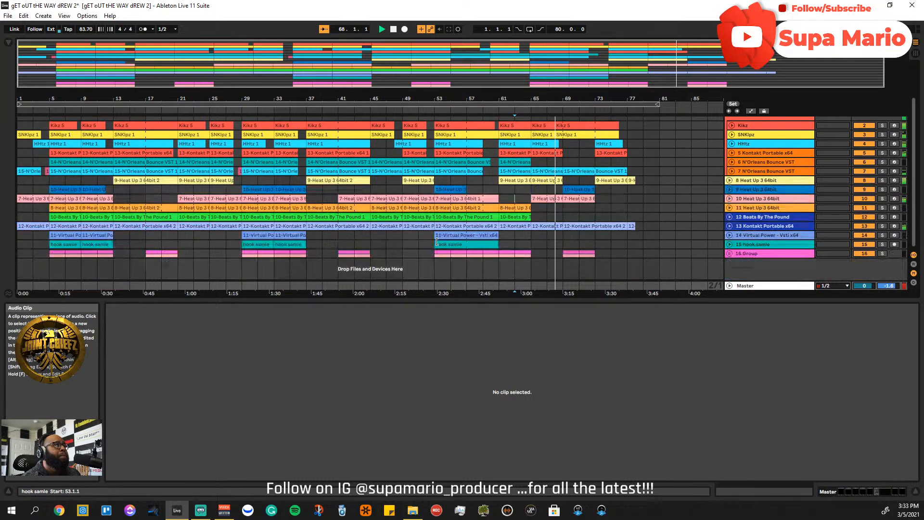
- Play from bar 29, mute track 15 hook samie, and show the effect devices on the 16 Group
key("space")
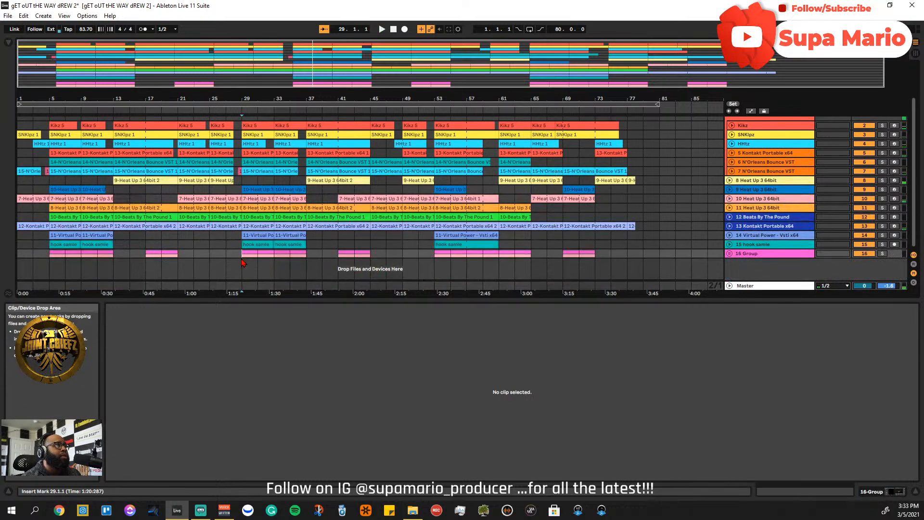
key("space")
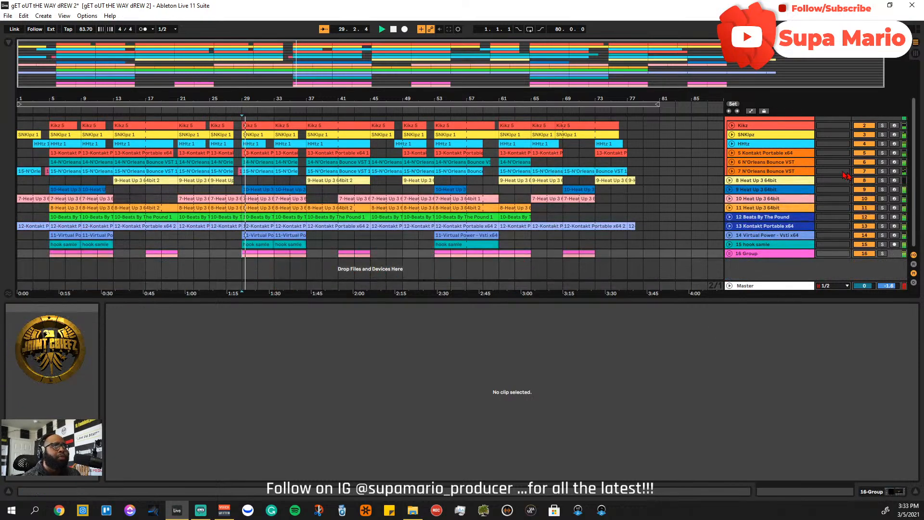
left_click(893, 244)
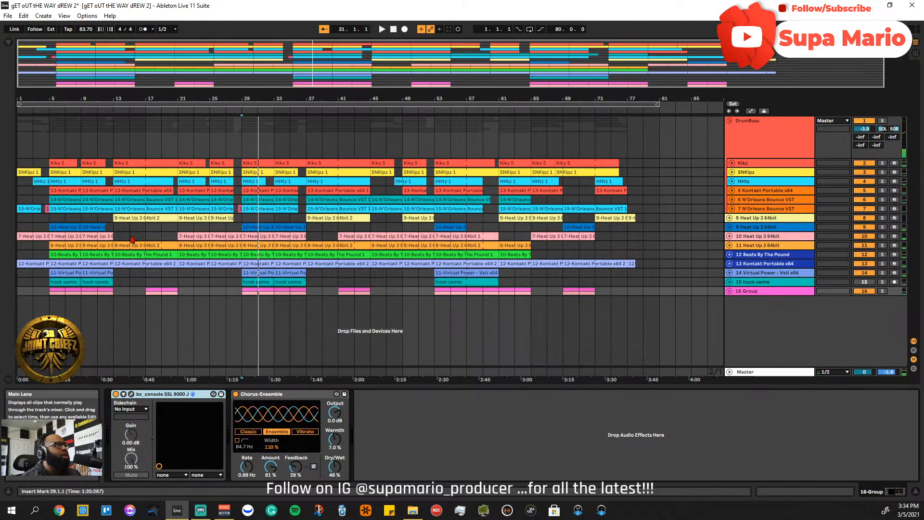
- Search the plug-ins for "sugar" and load Process.audio's Sugar VST3 onto the 16 Group
left_click(8, 45)
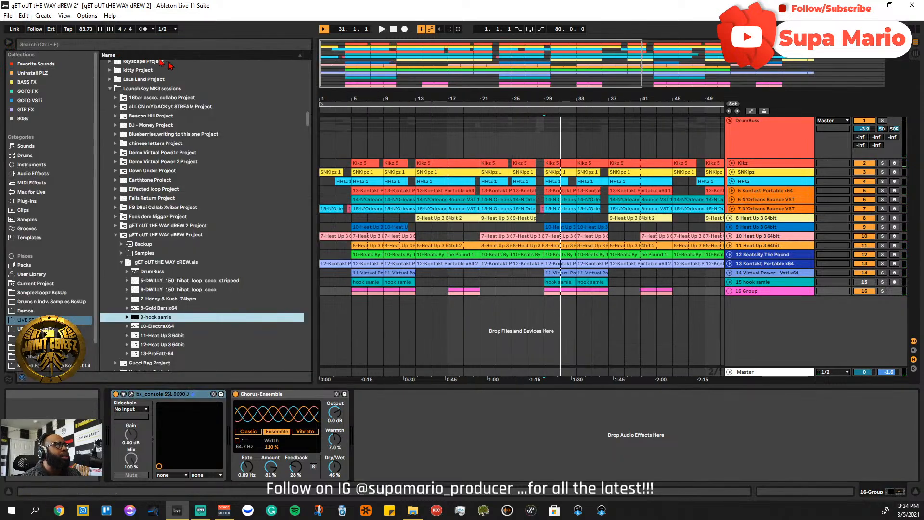
left_click(121, 45)
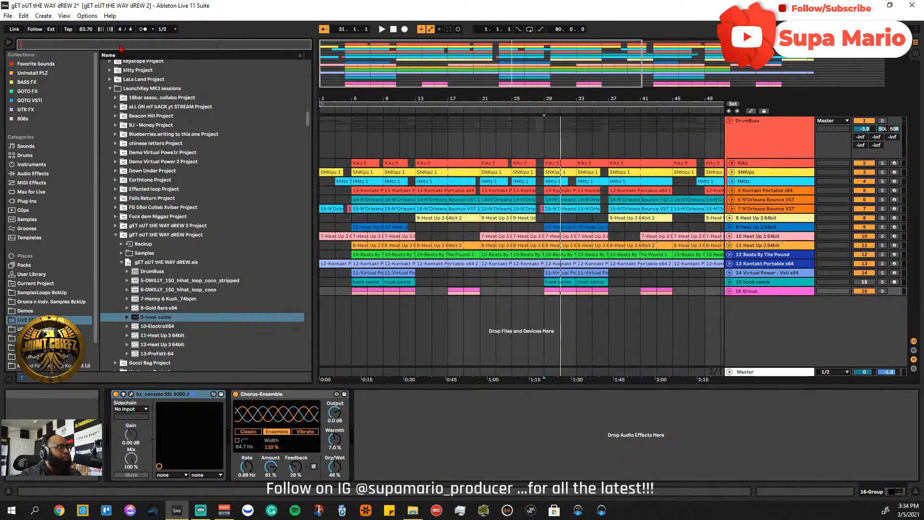
type("sugar")
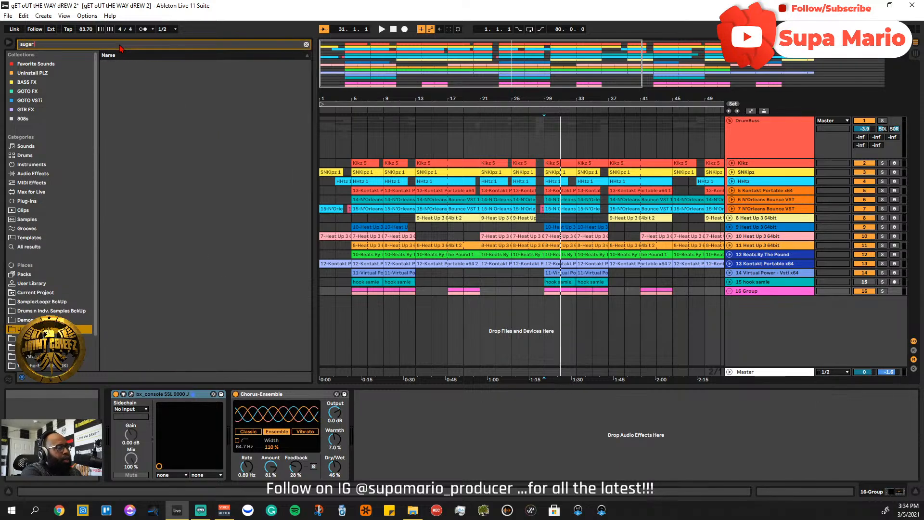
left_click(19, 202)
left_click(110, 74)
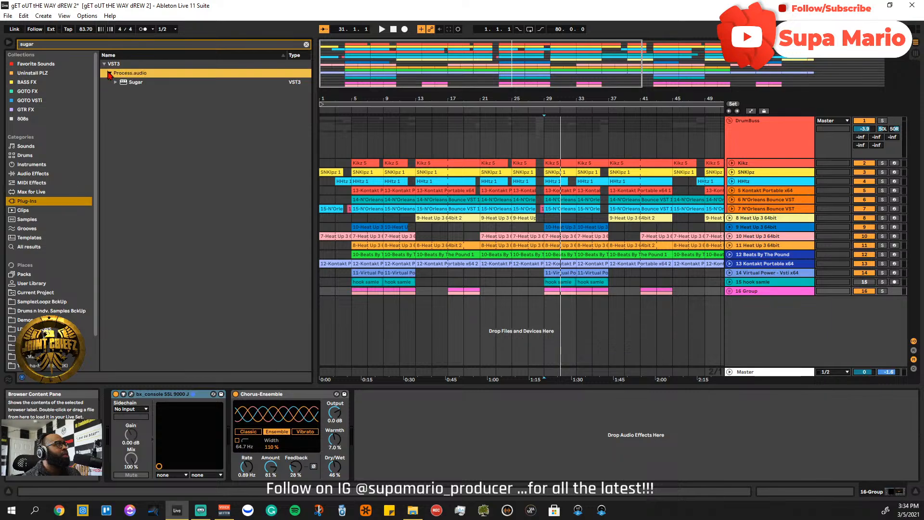
left_click(123, 84)
left_click_drag(792, 308, 776, 291)
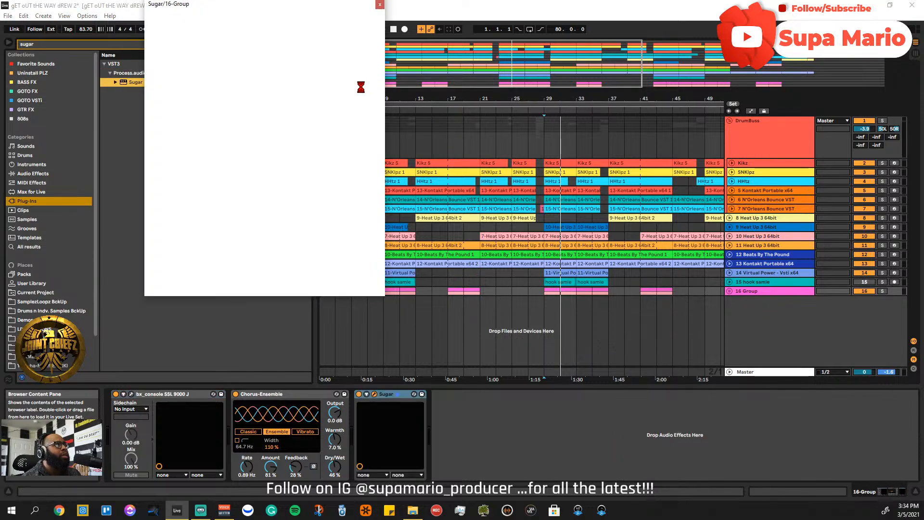
- Reposition the Sugar window, look over its controls, and play from bar 29 with the 16 Group soloed
left_click_drag(309, 6, 447, 116)
mouse_move(432, 291)
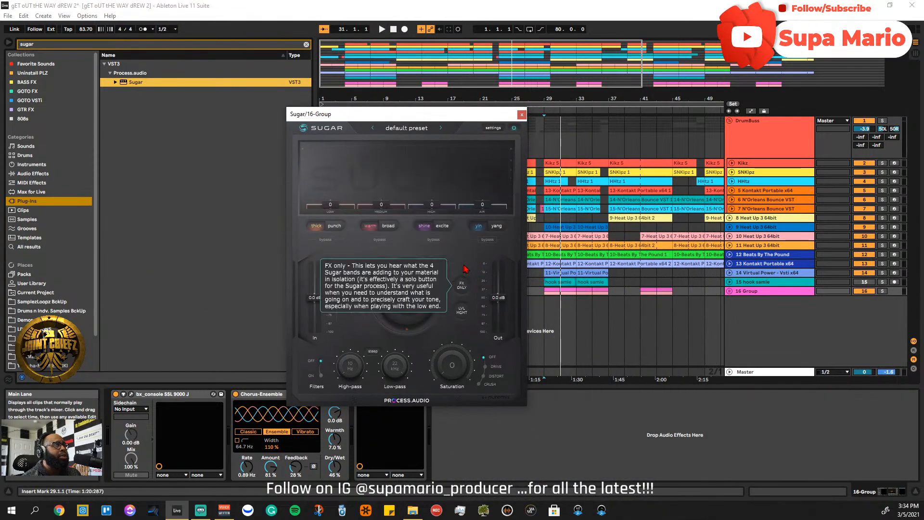
mouse_move(497, 201)
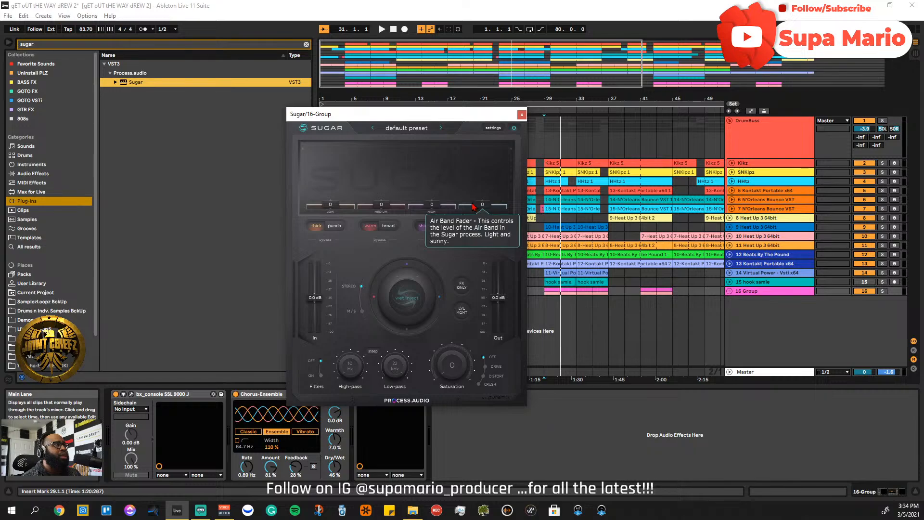
mouse_move(444, 204)
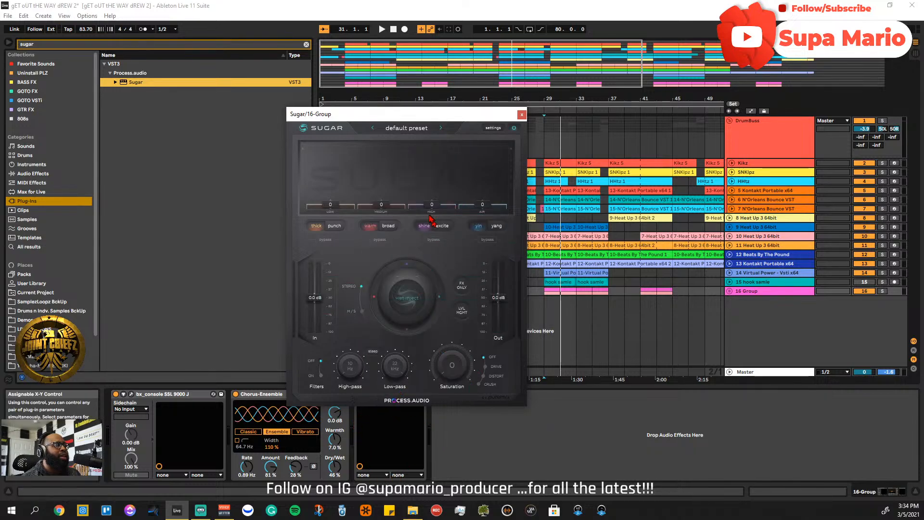
left_click_drag(394, 119, 424, 82)
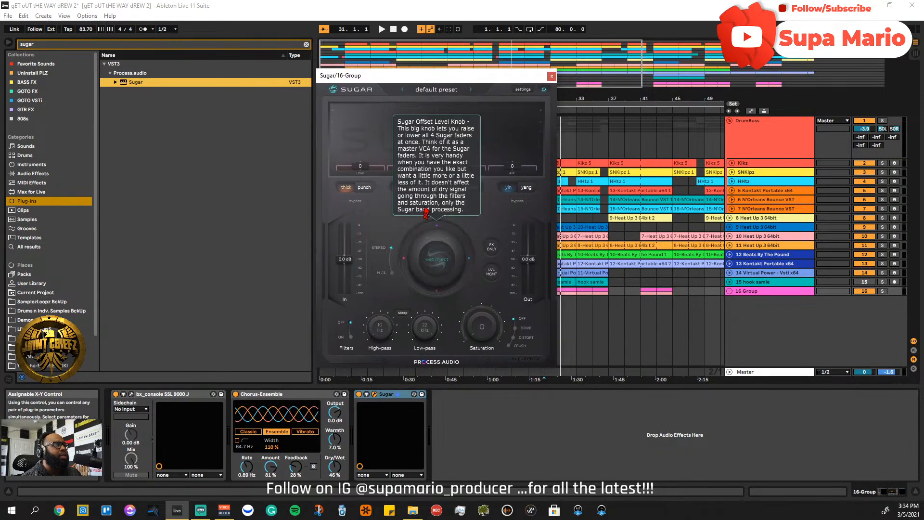
key("space")
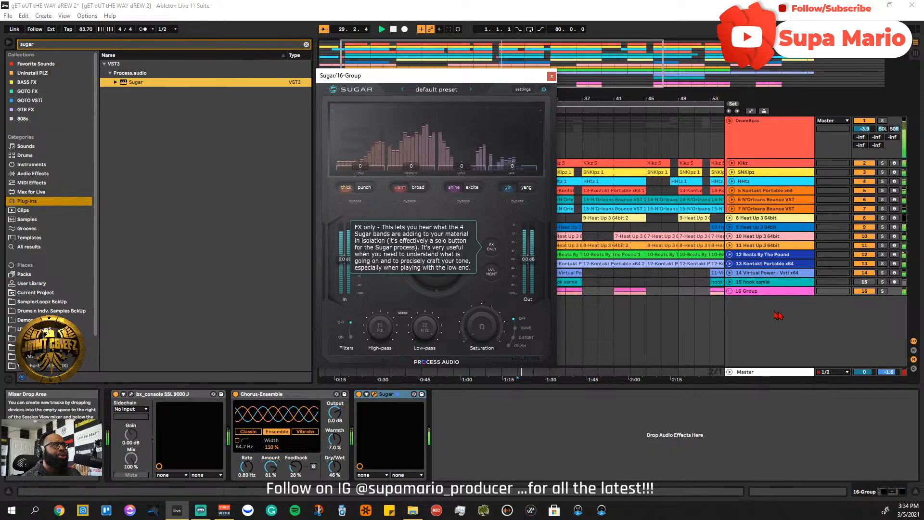
left_click(882, 292)
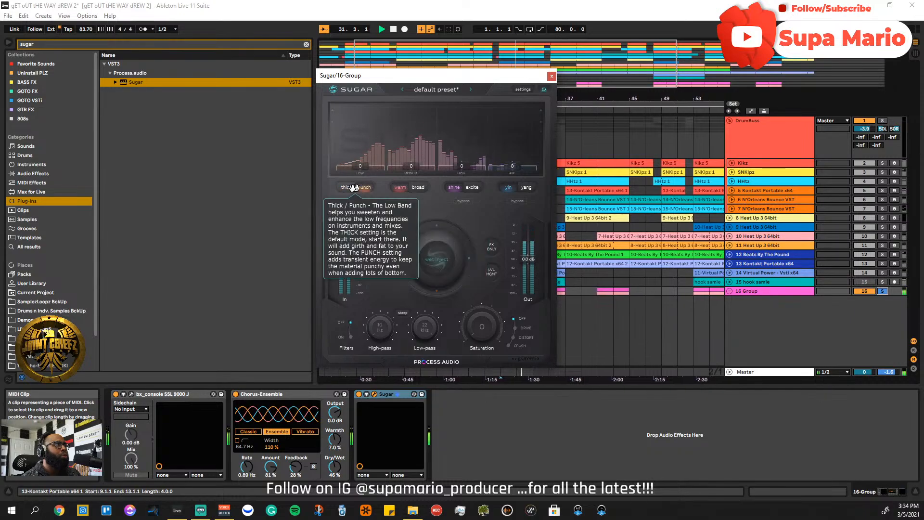
- Set Sugar's low band to thick and its medium band to broad, and try raising the medium band fader
left_click(362, 195)
left_click(418, 187)
left_click_drag(411, 166, 415, 124)
key("space")
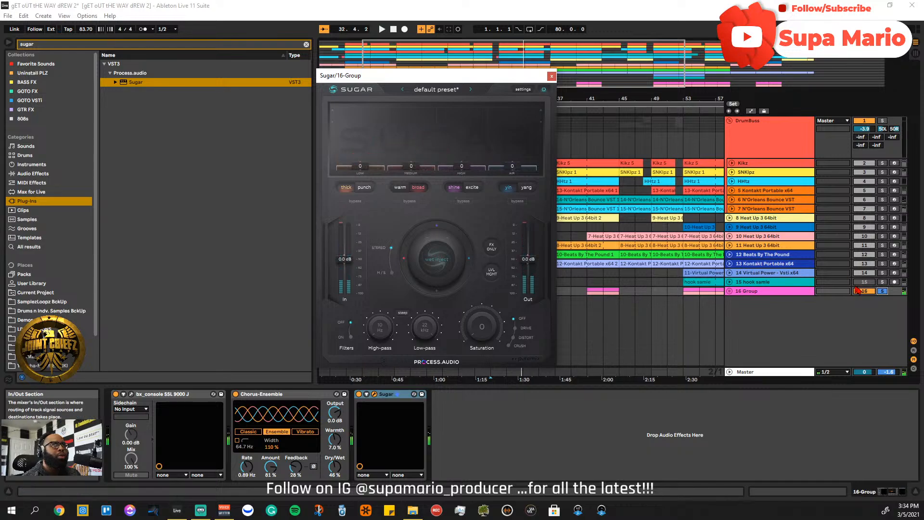
- Unsolo the 16 Group, play from bar 29, and try Sugar's high band fader at about 44
left_click(882, 291)
key("space")
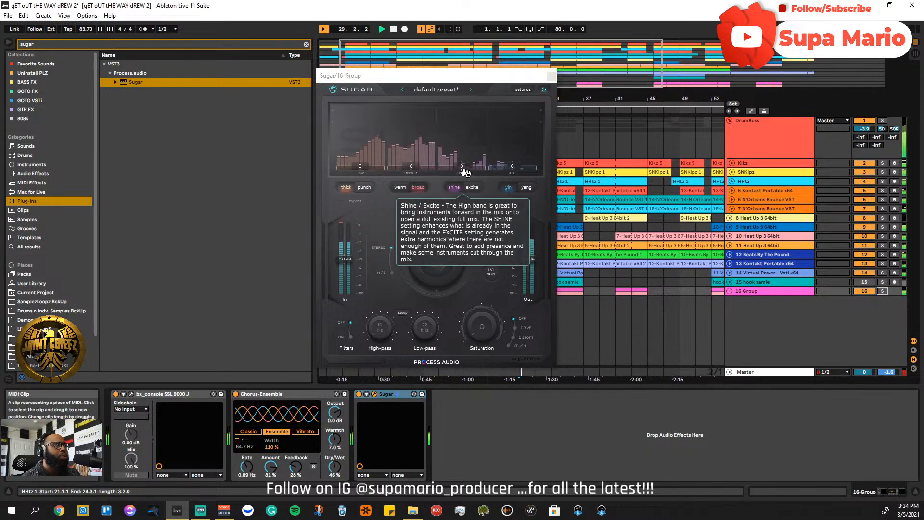
left_click_drag(461, 166, 458, 111)
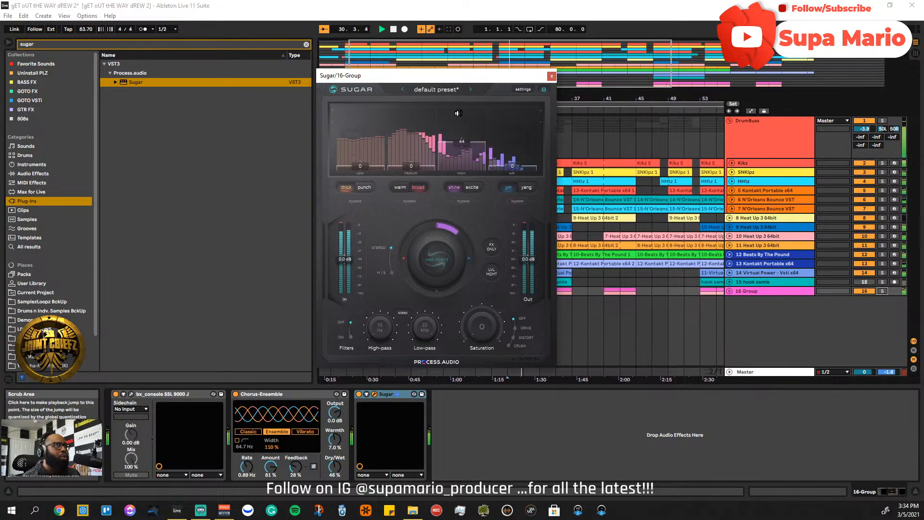
key("space")
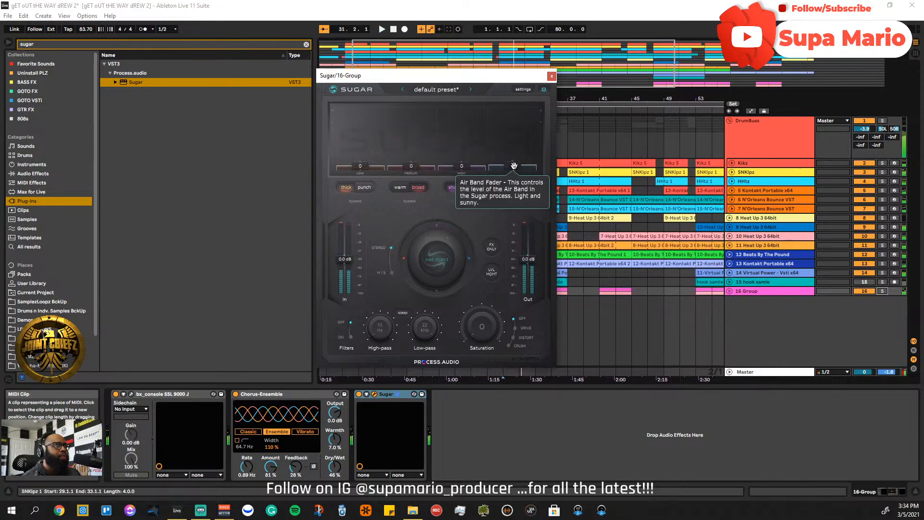
- Raise Sugar's air band fader to about 27 during playback and turn off linear phase mode
key("space")
left_click_drag(516, 147, 508, 96)
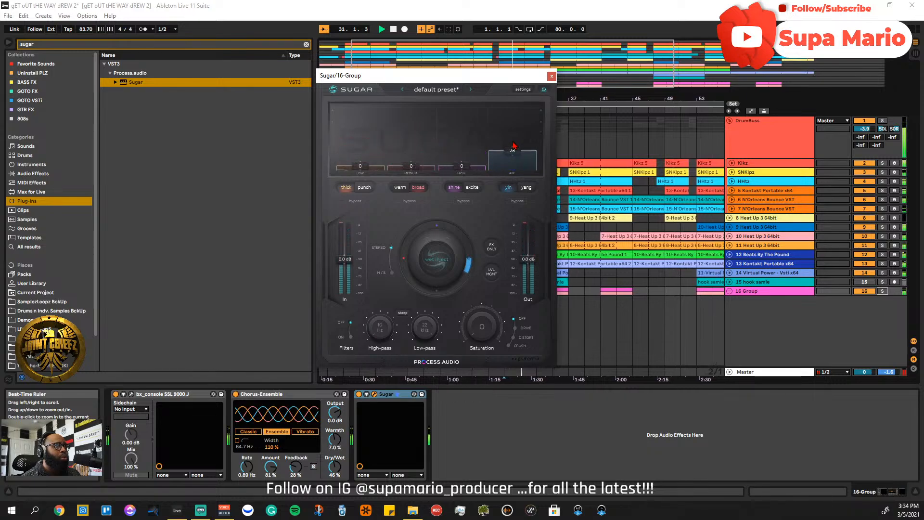
left_click(523, 89)
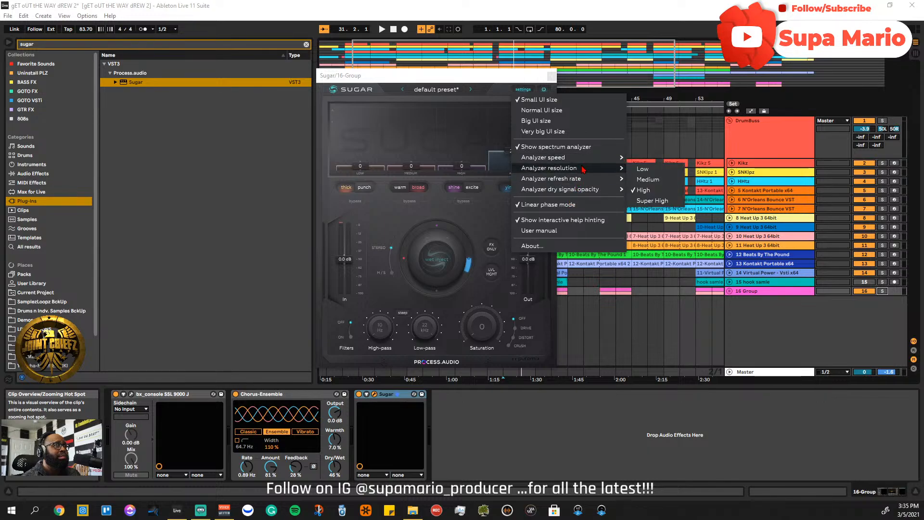
left_click(577, 206)
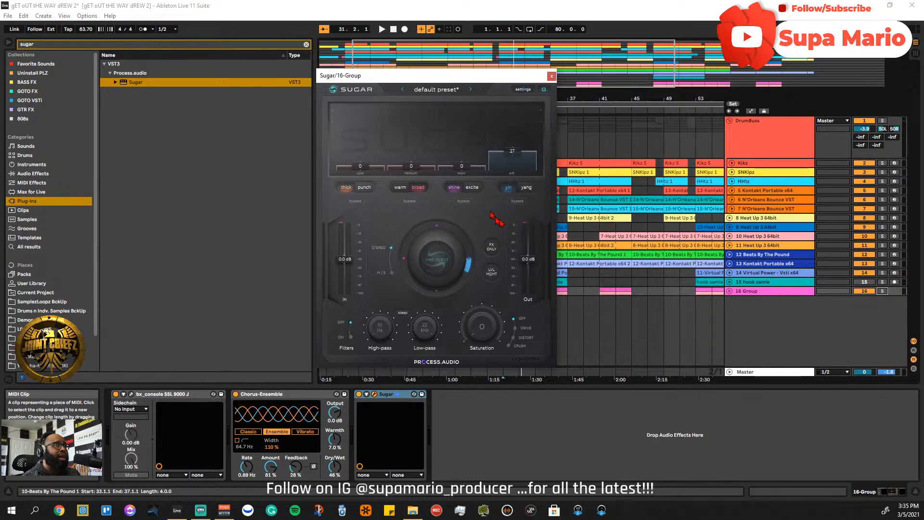
- Play from bar 29, raise Sugar's air band fader to 50, and try its yang mode
key("space")
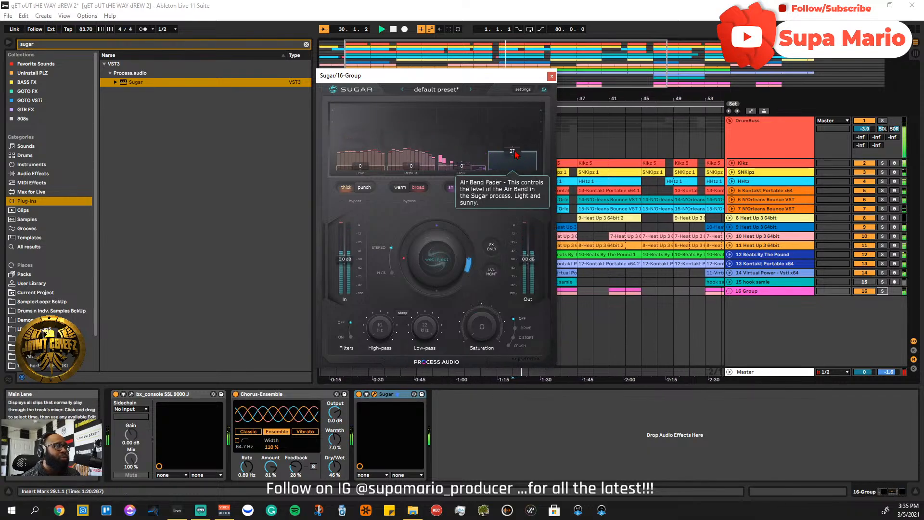
left_click_drag(514, 154, 515, 139)
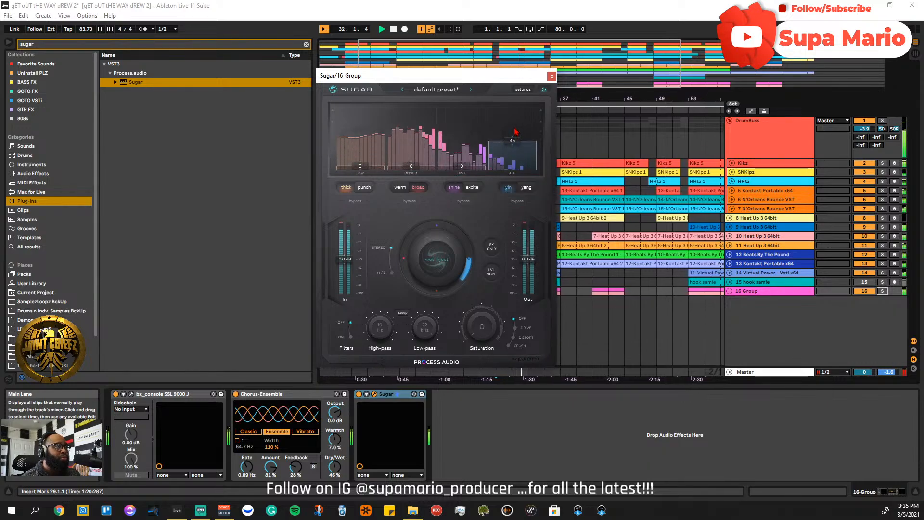
left_click_drag(515, 129, 514, 127)
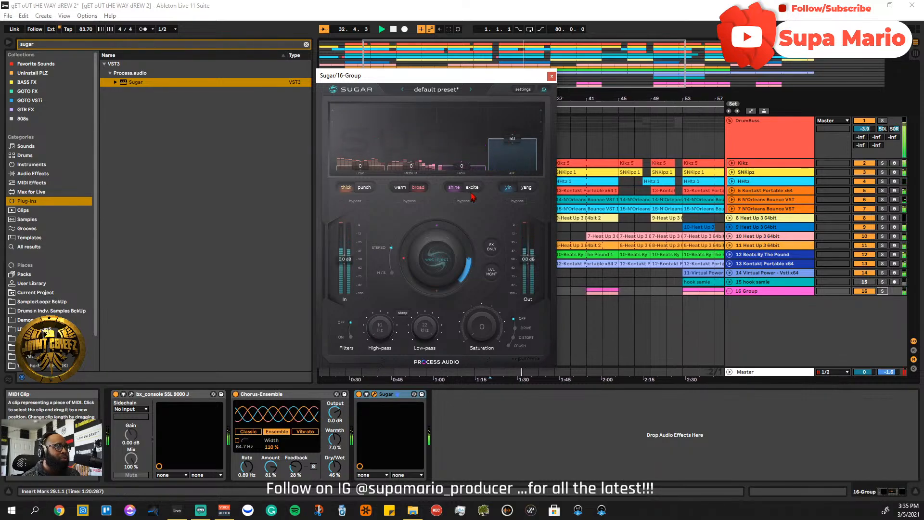
left_click(528, 188)
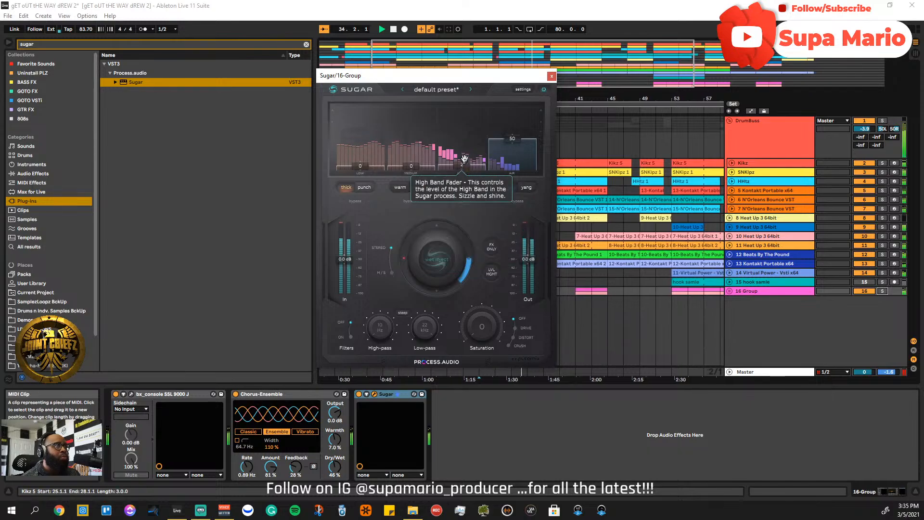
- Set Sugar's low band to 73, high band to 30 in excite mode, and air band to 59 in yin mode
left_click_drag(461, 164, 463, 154)
left_click(474, 188)
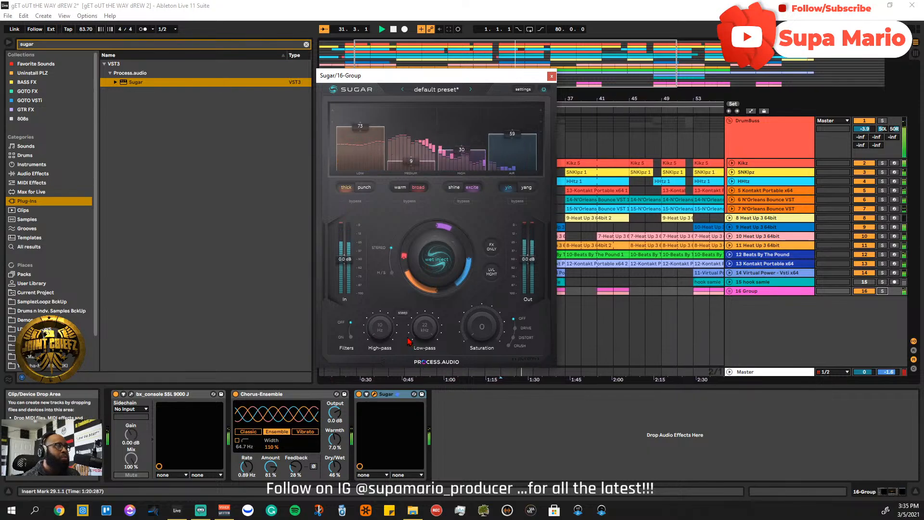
- Enable Sugar's filters with the high-pass at 56 Hz and add DRIVE saturation at 2
left_click_drag(382, 327, 386, 309)
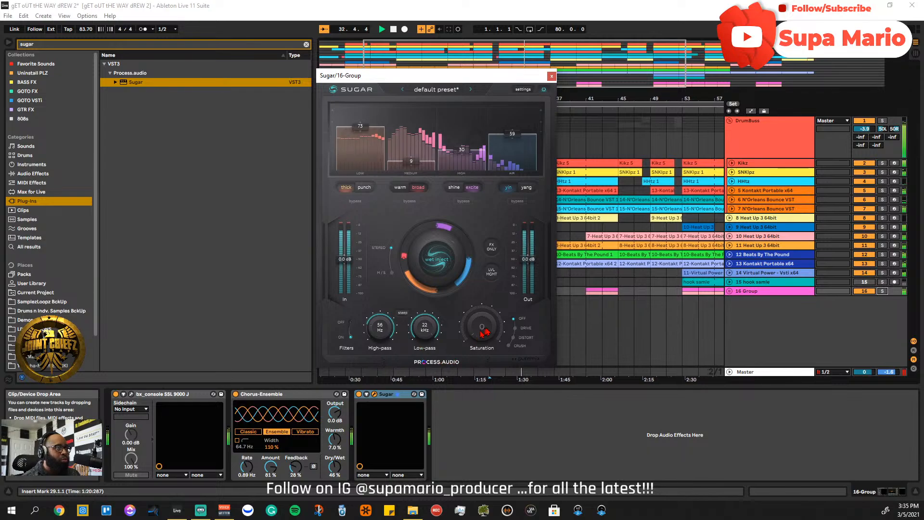
left_click_drag(485, 332, 478, 329)
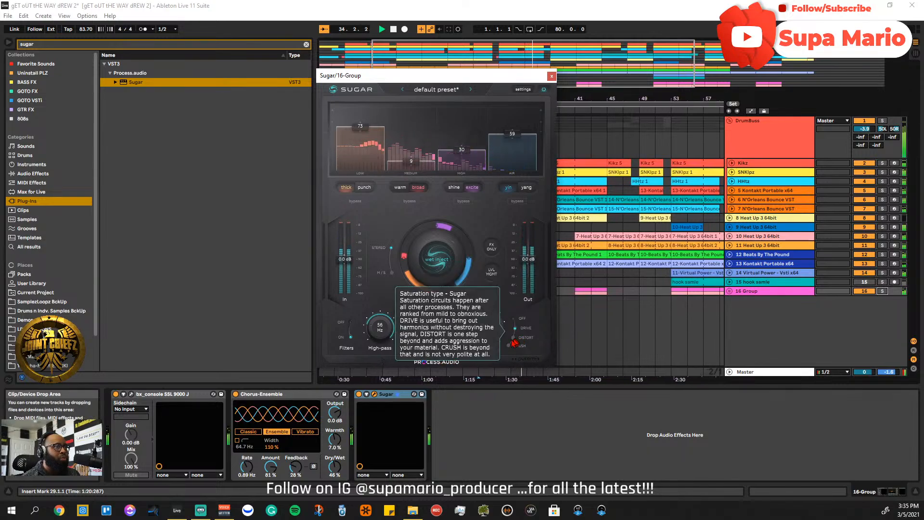
left_click_drag(484, 329, 484, 330)
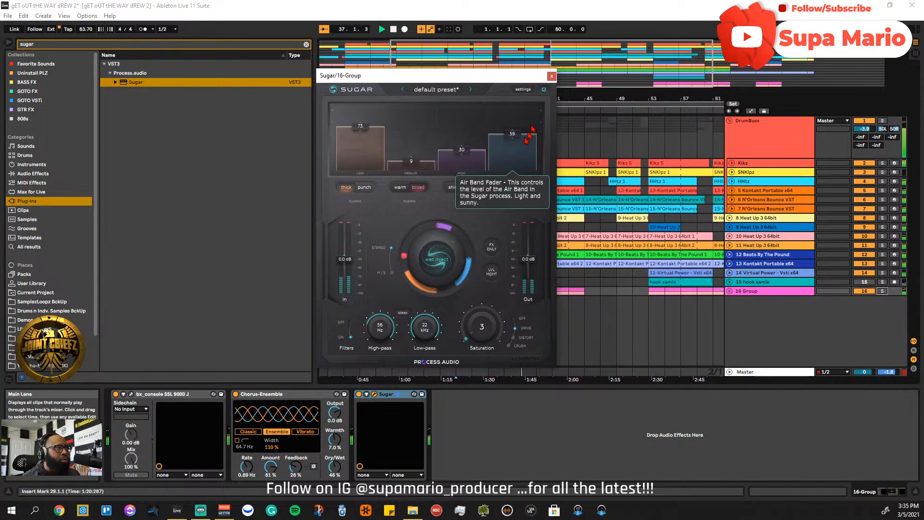
left_click(552, 76)
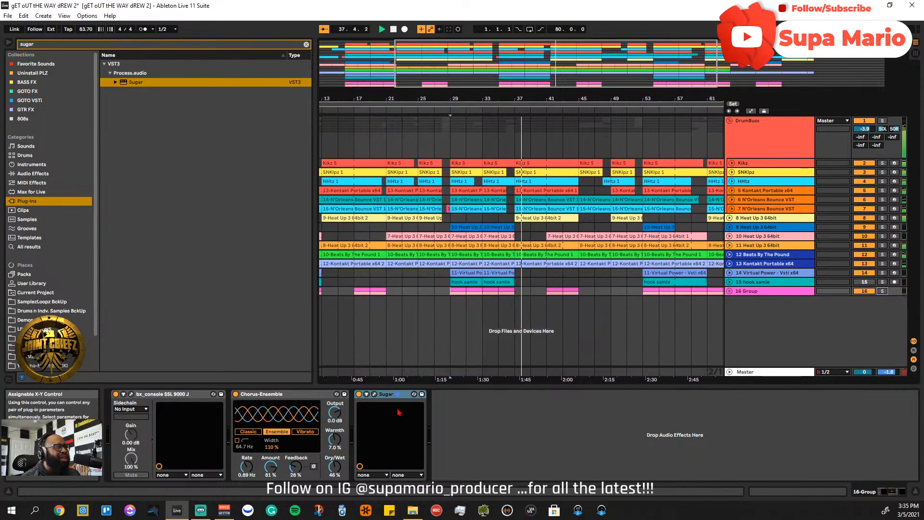
left_click(414, 394)
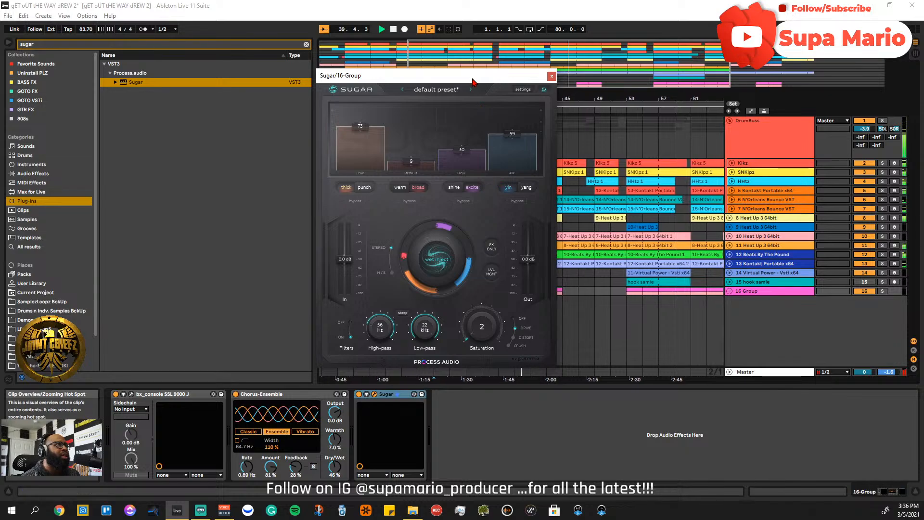
- Move the Sugar window over the browser and raise the air band to 79 and the high band to 40
left_click_drag(472, 82, 257, 86)
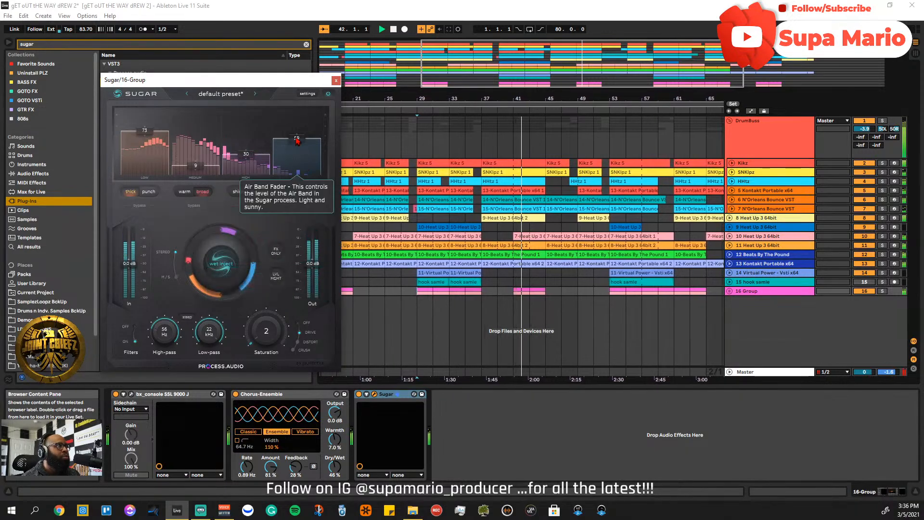
left_click_drag(296, 140, 295, 116)
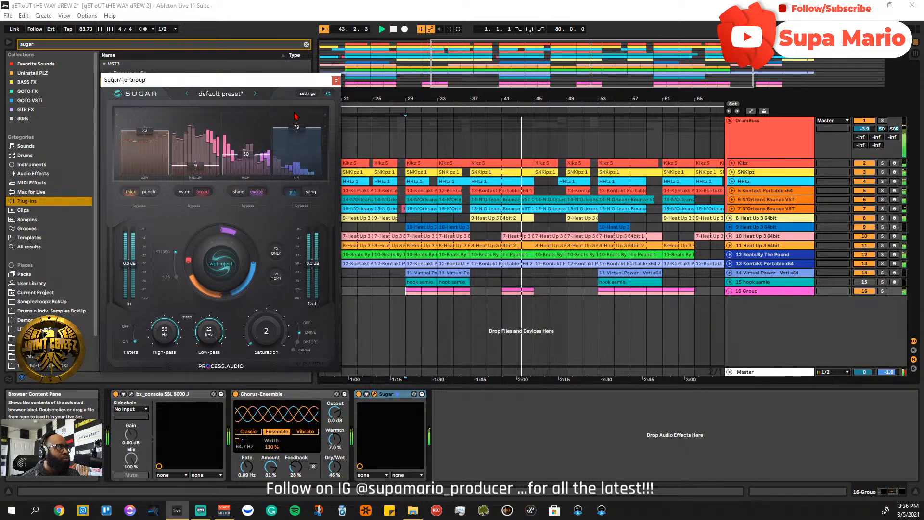
left_click_drag(246, 154, 247, 152)
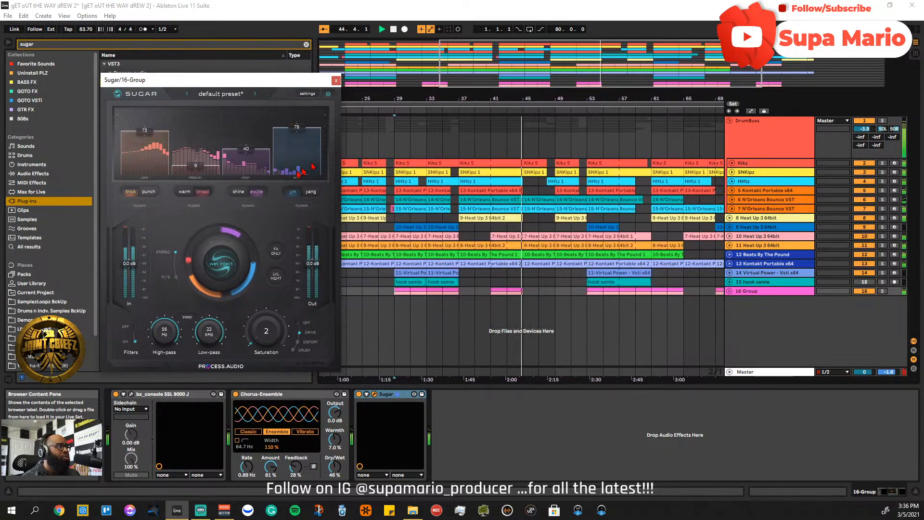
- Replay from bar 41 and compare the sound with Sugar's high and air bands each bypassed and restored
key("space")
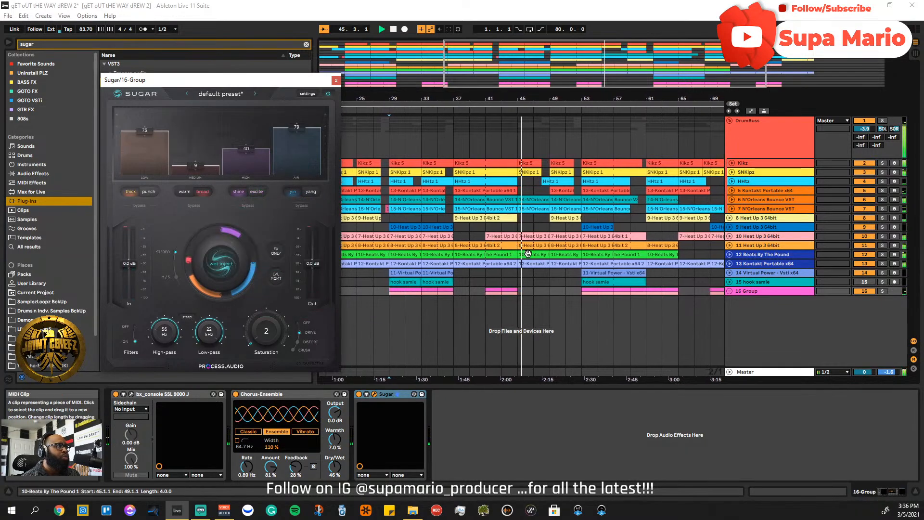
left_click(490, 296)
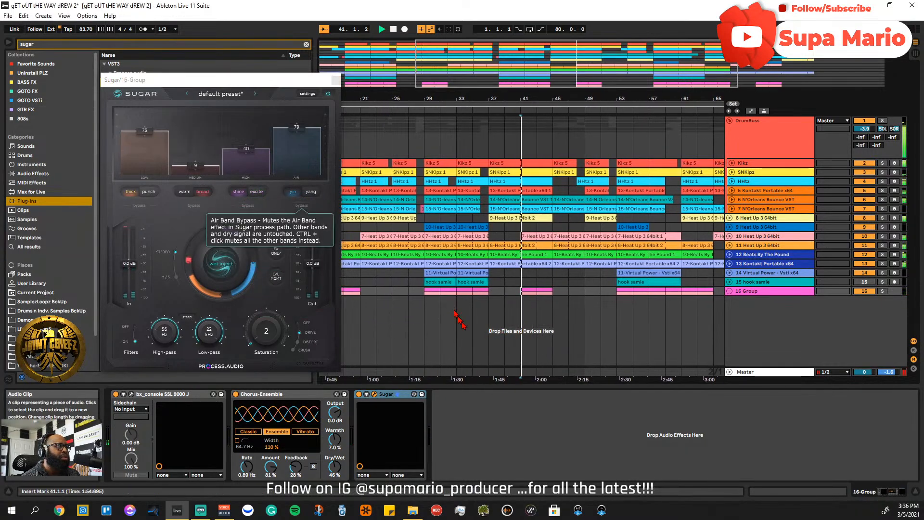
key("space")
left_click(253, 191)
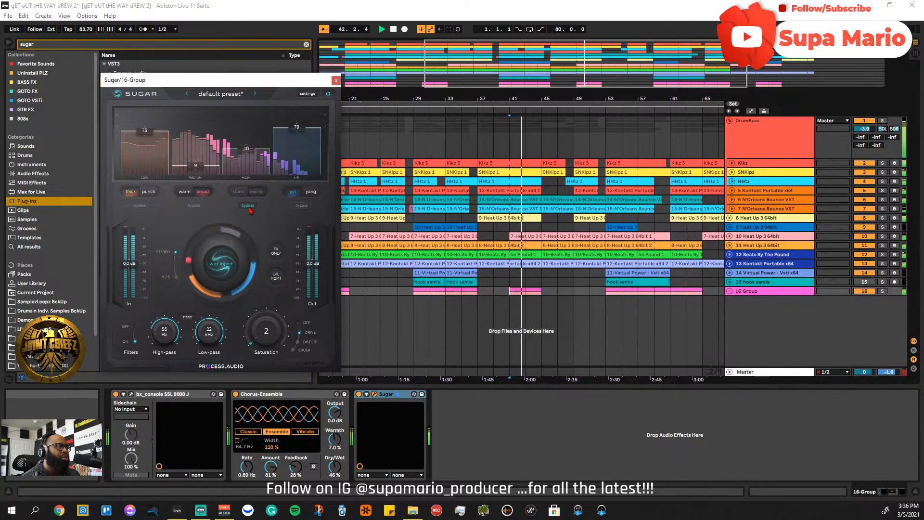
left_click(302, 206)
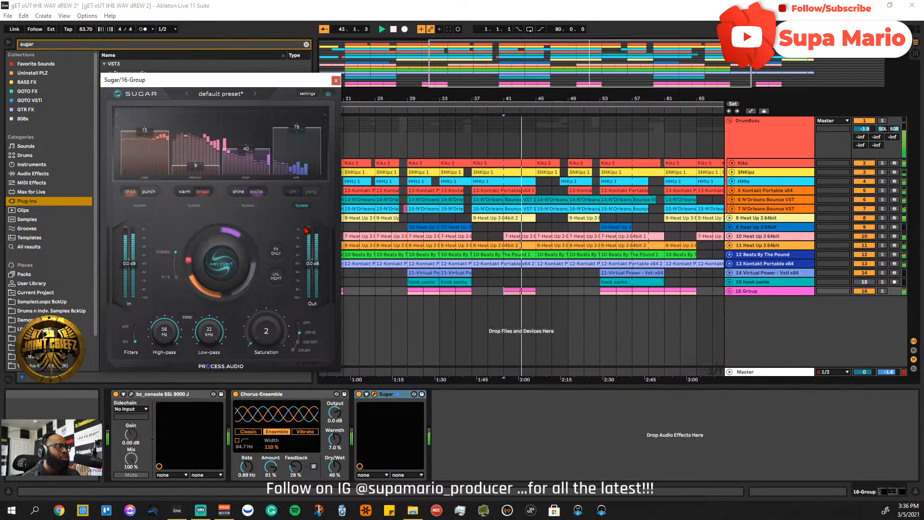
left_click(302, 206)
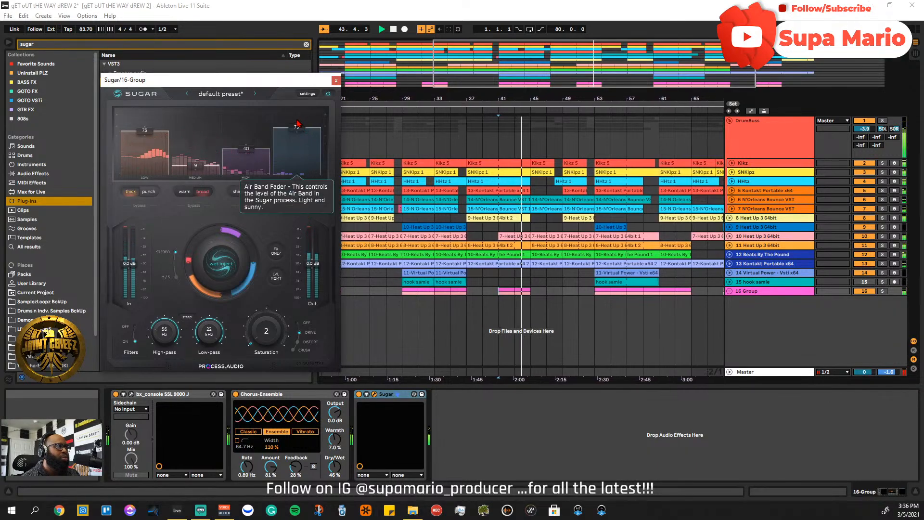
- Adjust Sugar's air band to 83 and its high band to 39, and stop playback
left_click_drag(297, 128, 297, 124)
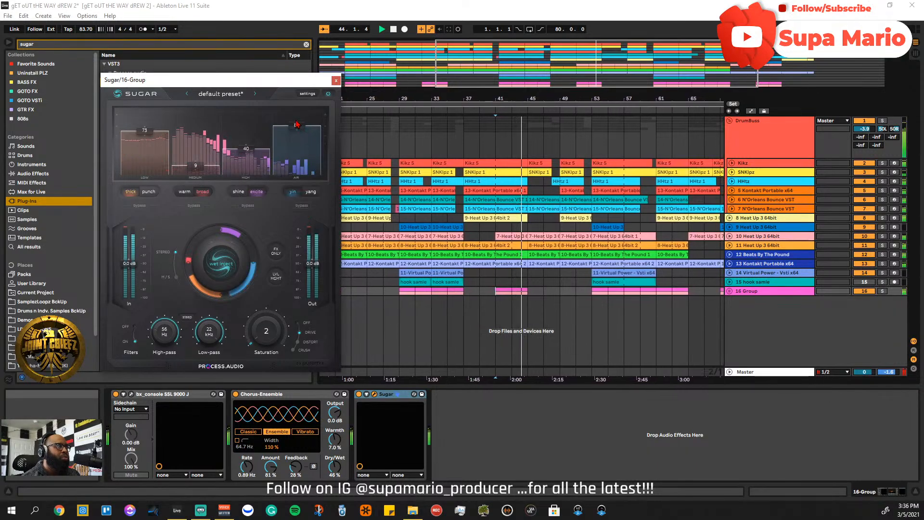
left_click(269, 161)
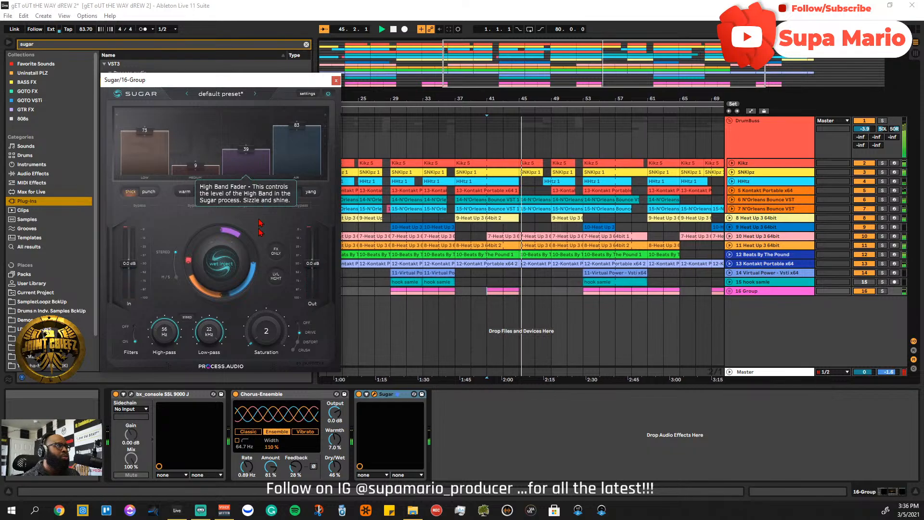
key("space")
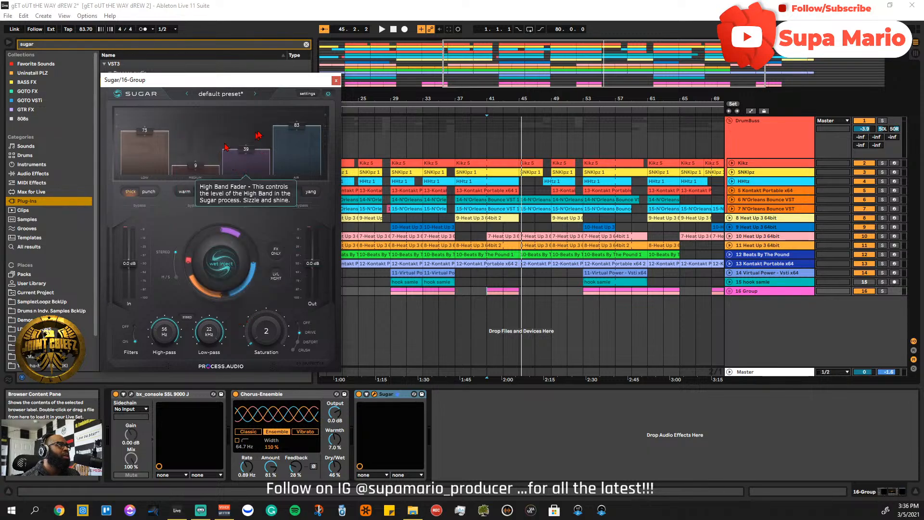
- Reposition the Sugar window and set the low band to 56 and the medium band to 29 in warm mode
left_click_drag(209, 86, 355, 90)
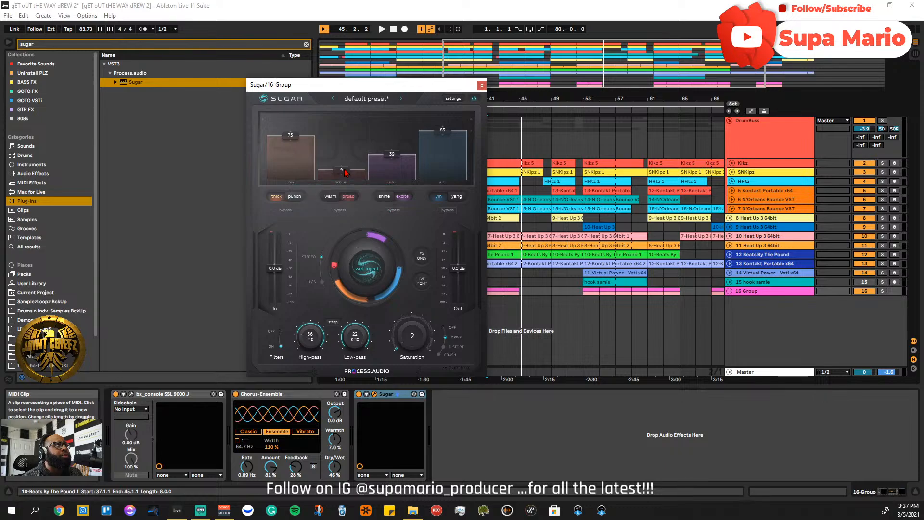
key("space")
mouse_move(345, 178)
left_mouse_down()
mouse_move(345, 139)
mouse_move(290, 174)
mouse_move(290, 184)
mouse_move(294, 159)
mouse_move(347, 167)
left_mouse_up()
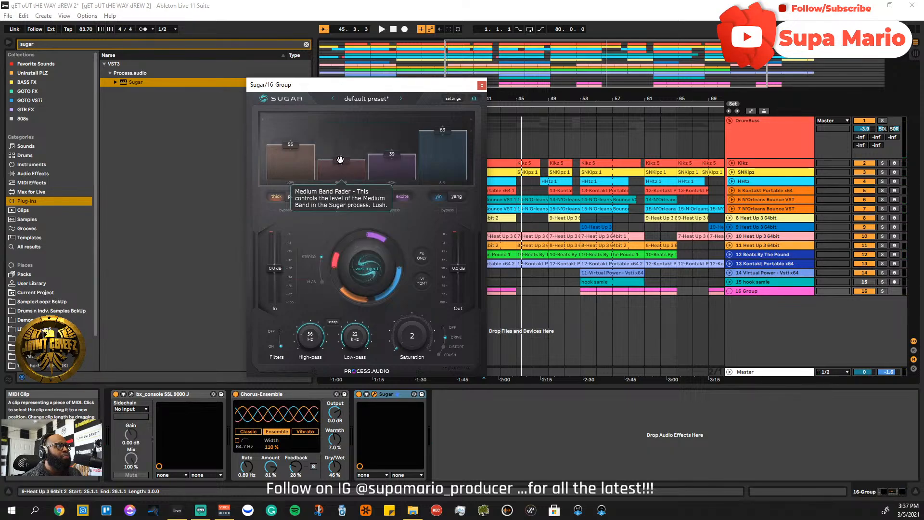
key("space")
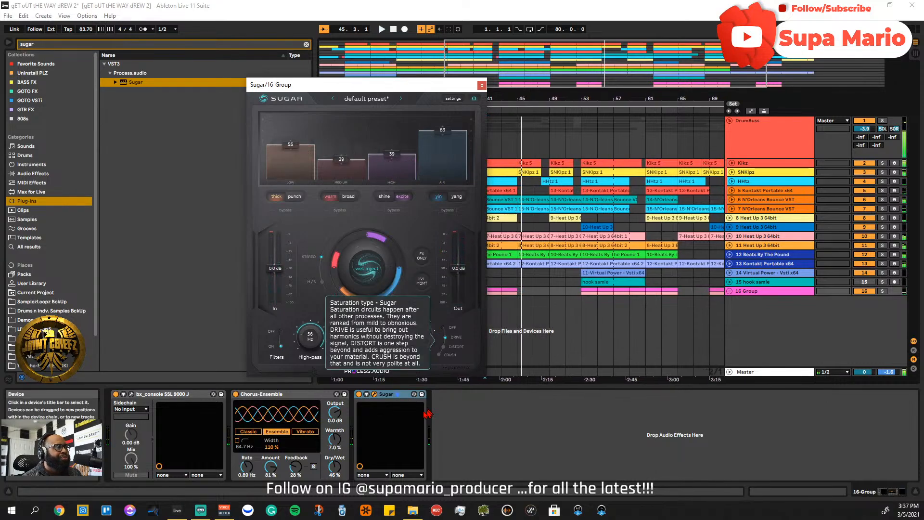
left_click(403, 398)
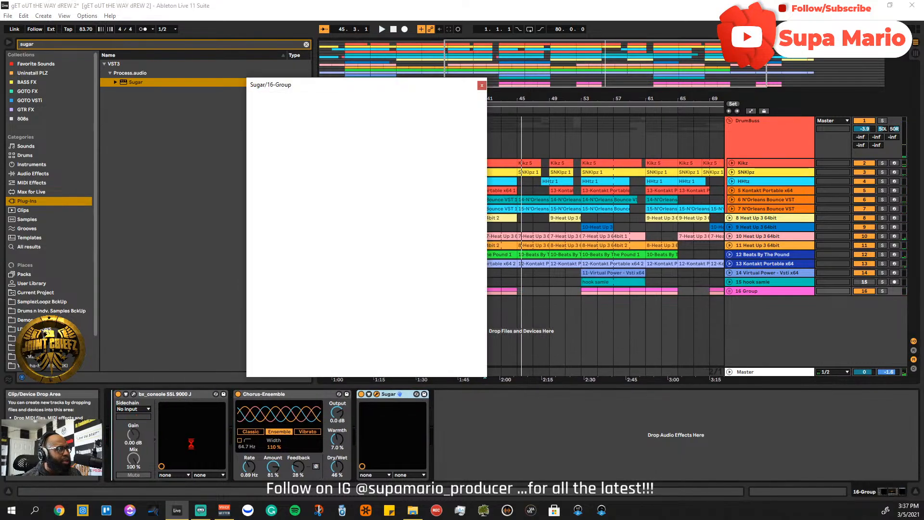
left_click(207, 394)
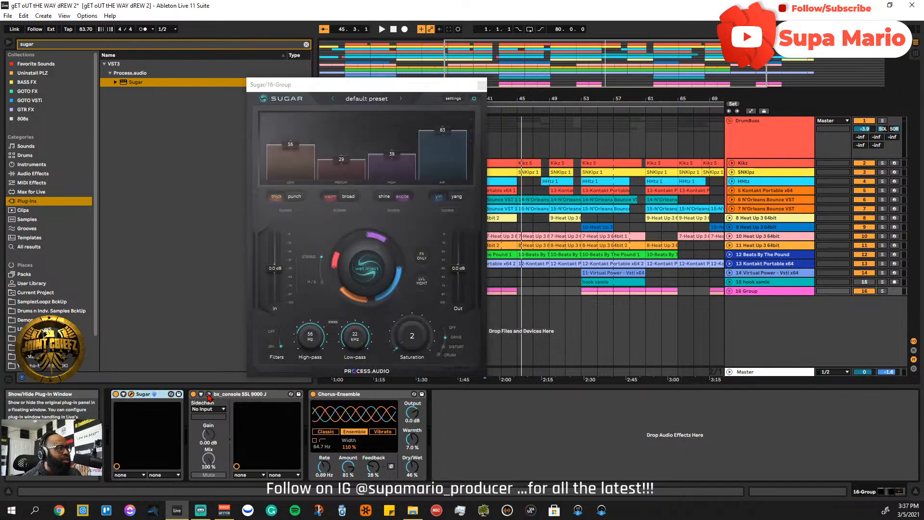
left_click_drag(409, 39, 736, 104)
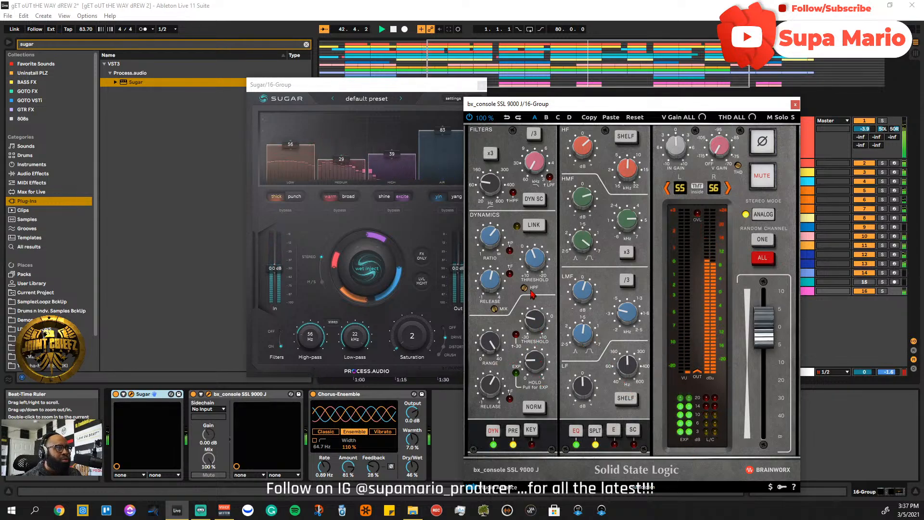
- Play from bar 41 with the 16 Group soloed and try adjusting the lower dynamics threshold in bx_console SSL 9000 J
mouse_move(541, 325)
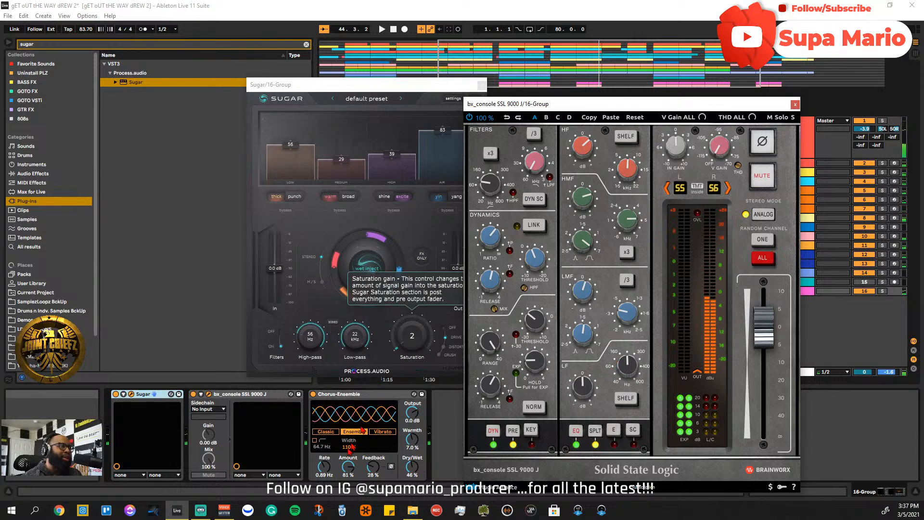
key("space")
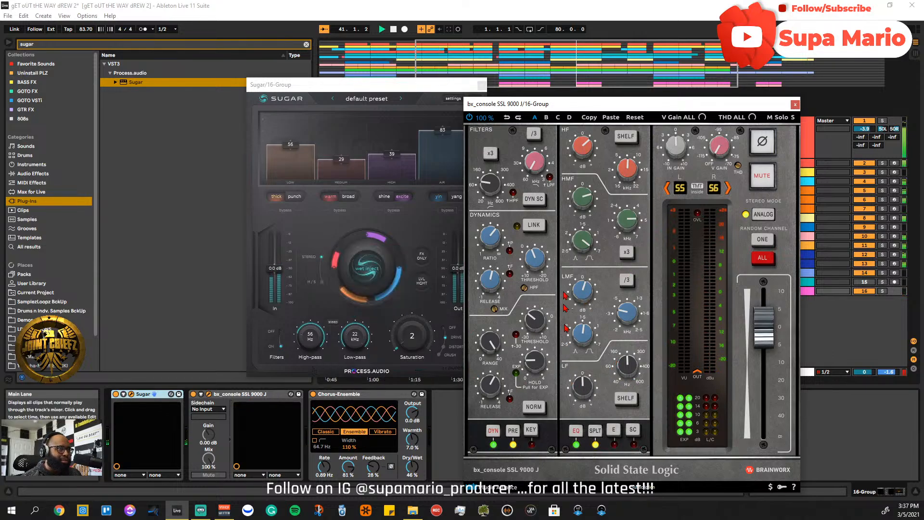
left_click(882, 291)
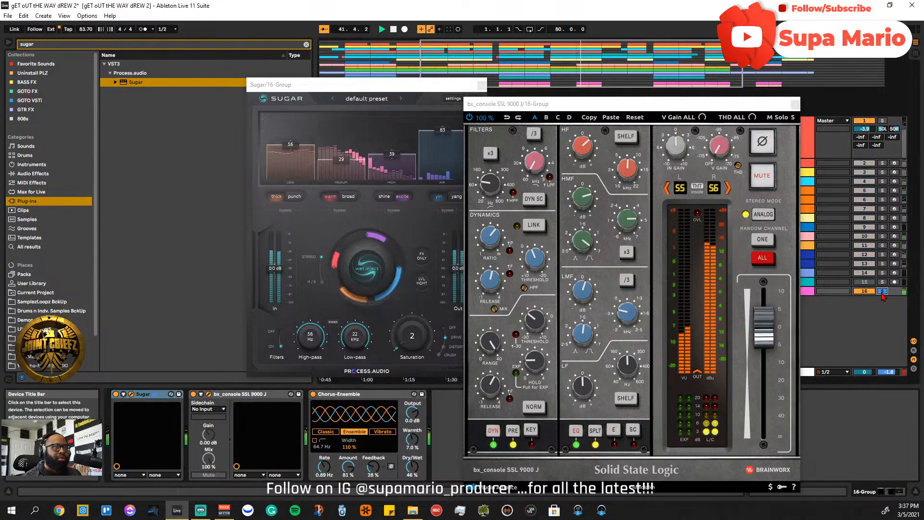
left_click(528, 321)
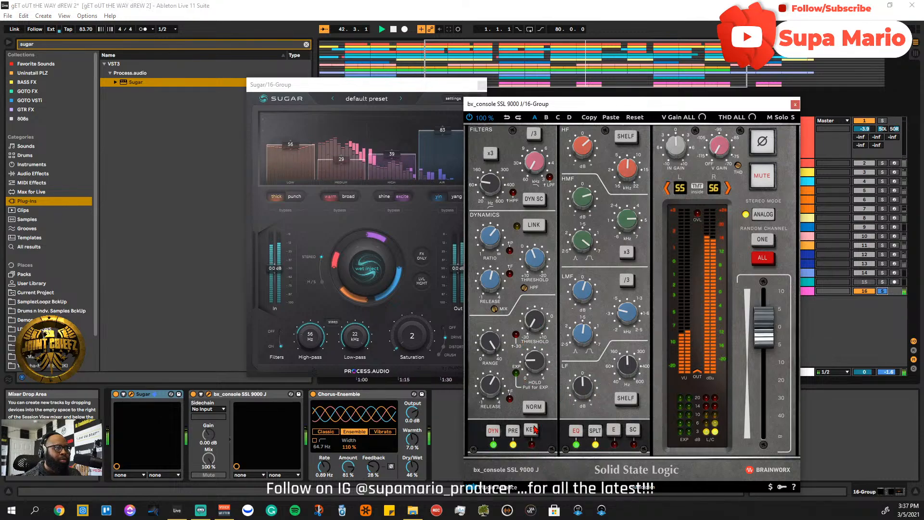
key("space")
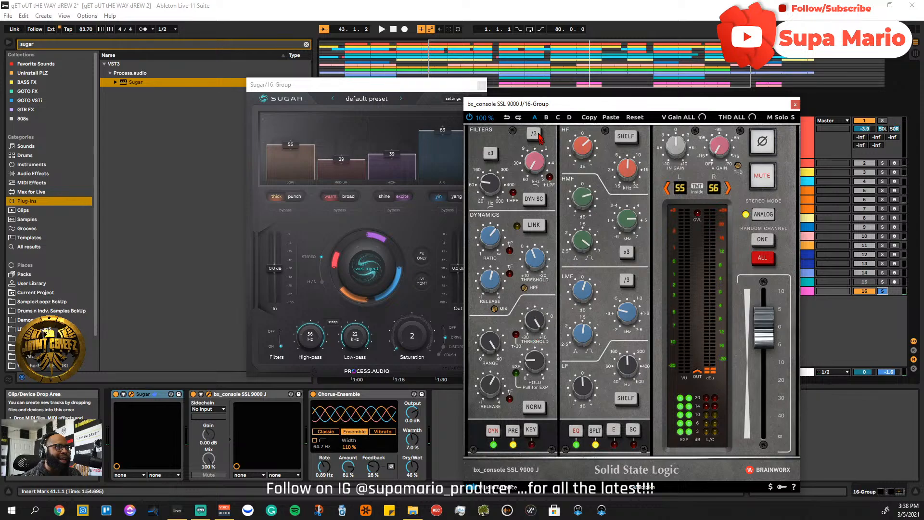
- Set the lower dynamics threshold in bx_console SSL 9000 J to about -12.8 dB while auditioning the soloed 16 Group from bar 41
key("space")
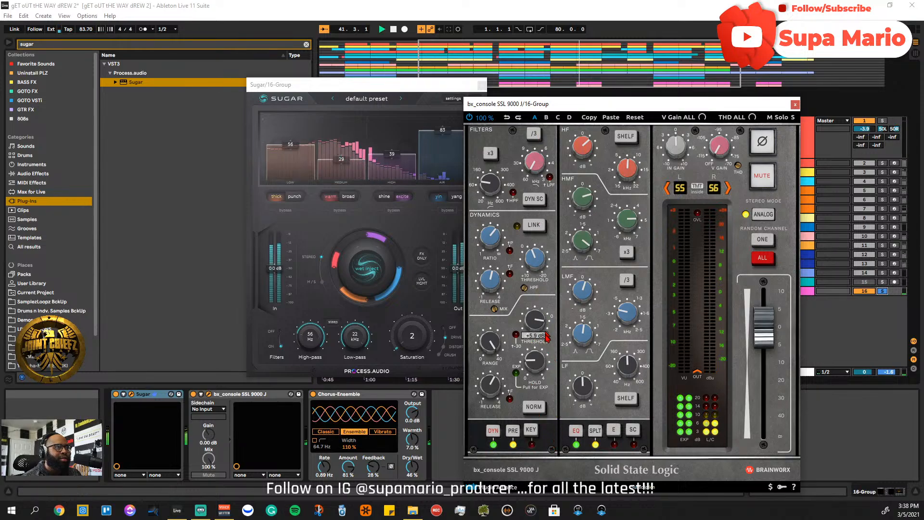
mouse_move(535, 321)
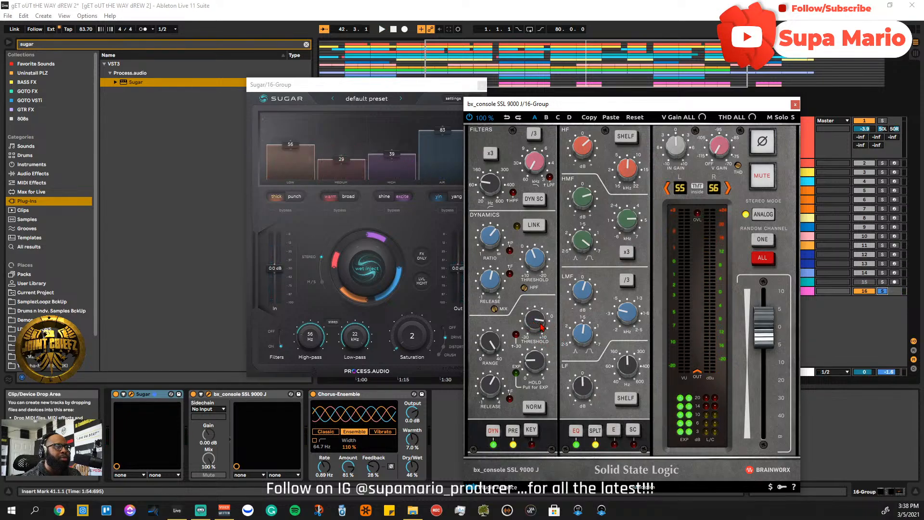
key("space")
left_click_drag(541, 327, 549, 371)
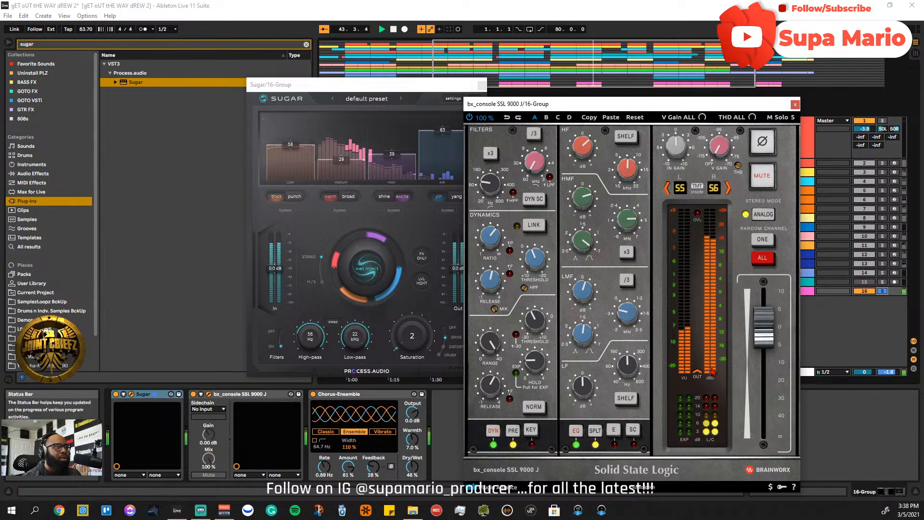
key("space")
- Play the full mix from bar 41 with the 16 Group unsoloed, and close the bx_console SSL 9000 J and Sugar windows
left_click(879, 292)
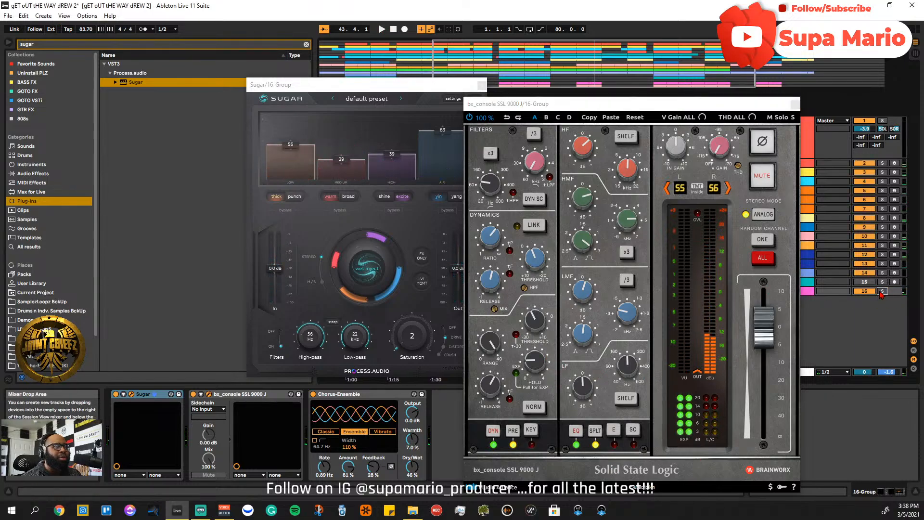
key("space")
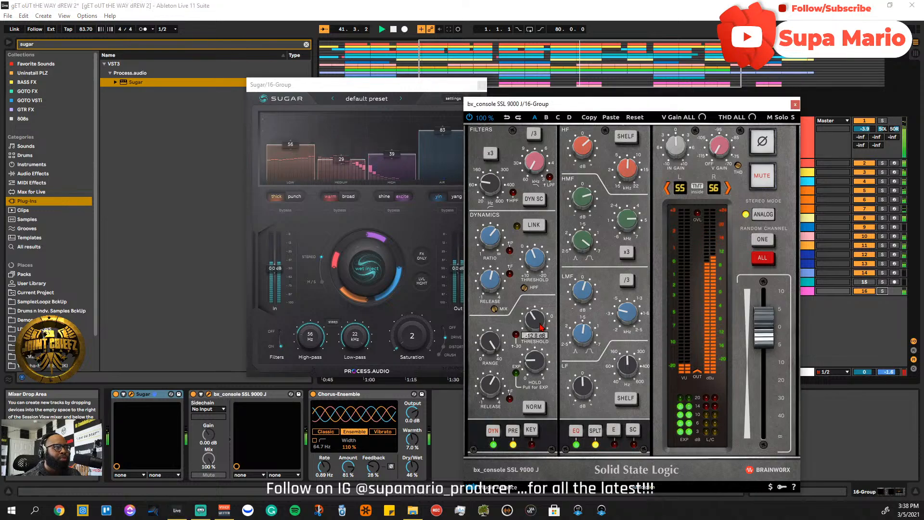
left_click(795, 104)
left_click(482, 85)
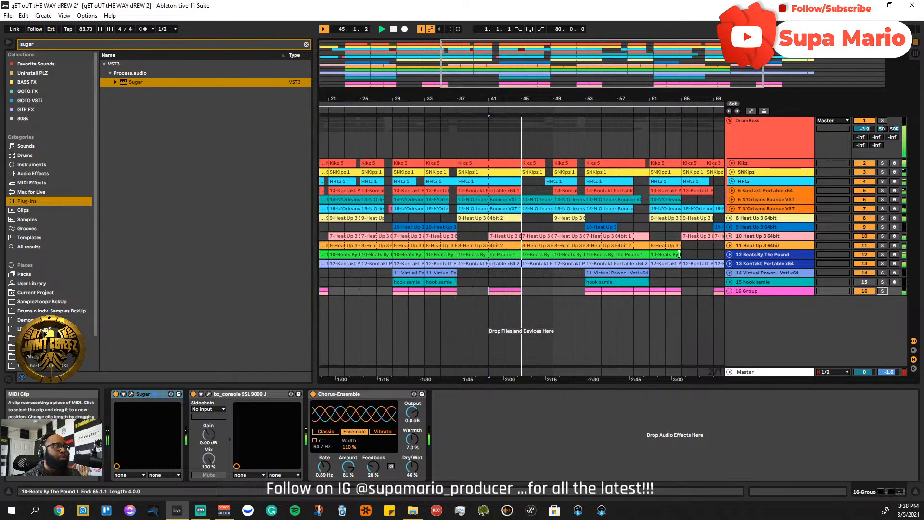